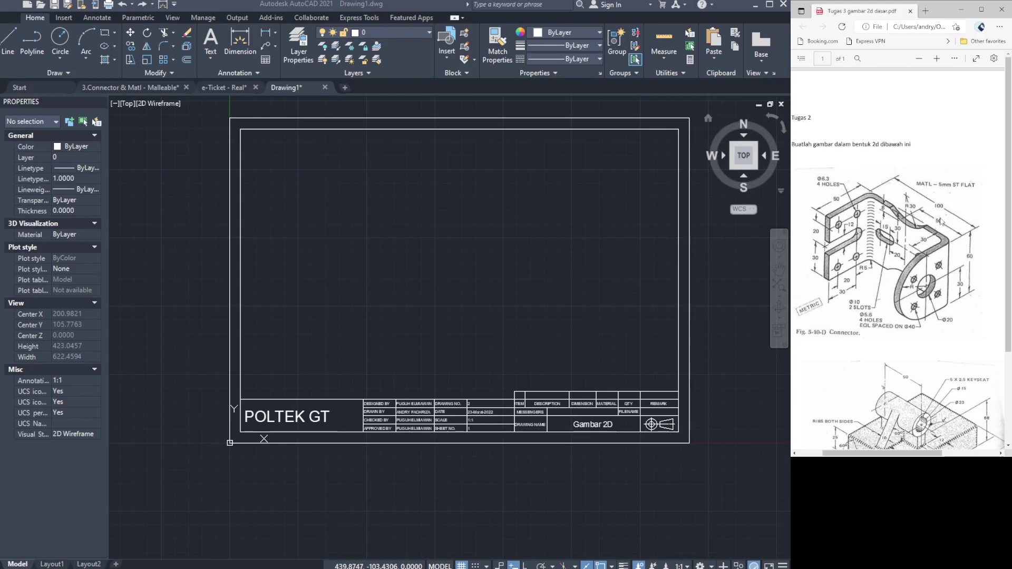
Zoom in and out around the POLTEK GT title-block sheet to inspect it.
{"action": "scroll", "coordinate": [898, 246], "scroll_direction": "down", "scroll_amount": 2}
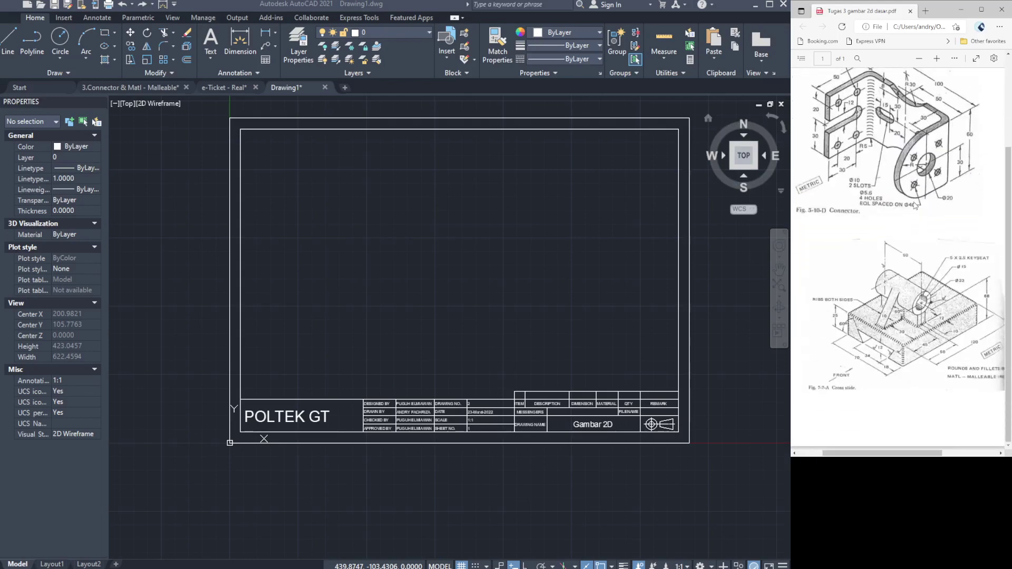
{"action": "scroll", "coordinate": [916, 207], "scroll_direction": "up", "scroll_amount": 2}
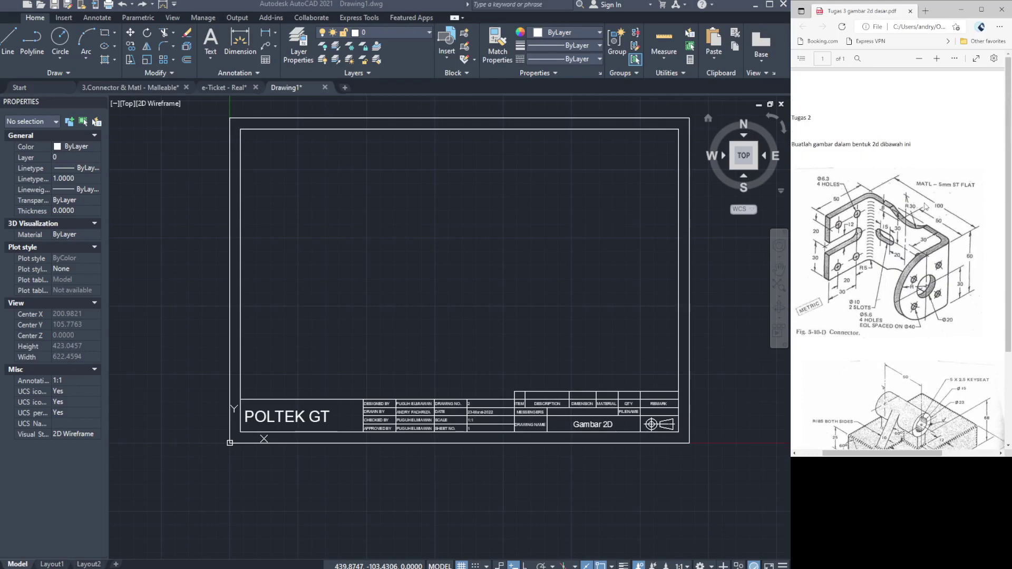
{"action": "scroll", "coordinate": [928, 258], "scroll_direction": "down", "scroll_amount": 2}
{"action": "scroll", "coordinate": [928, 253], "scroll_direction": "up", "scroll_amount": 2}
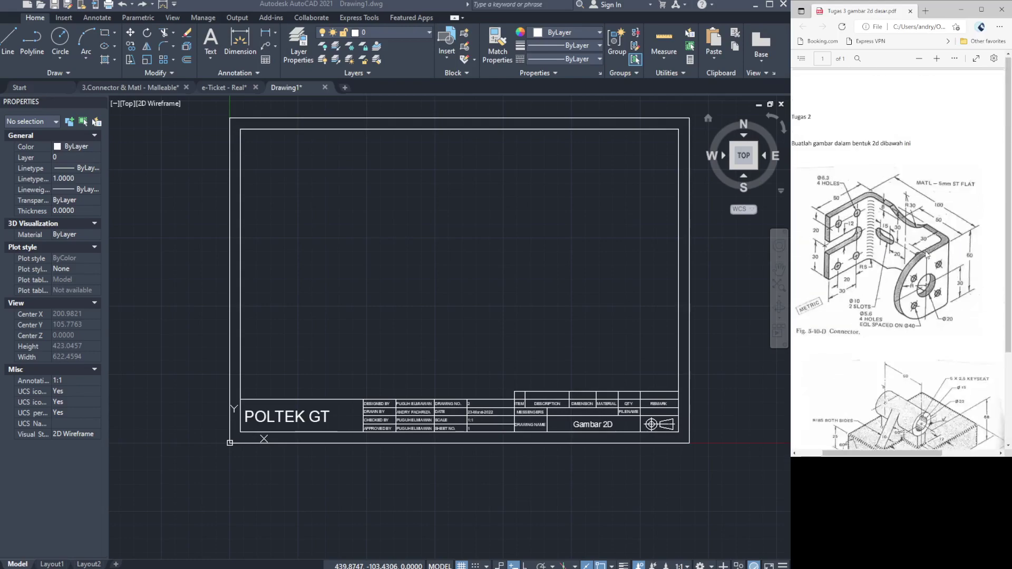
{"action": "scroll", "coordinate": [929, 235], "scroll_direction": "down", "scroll_amount": 2}
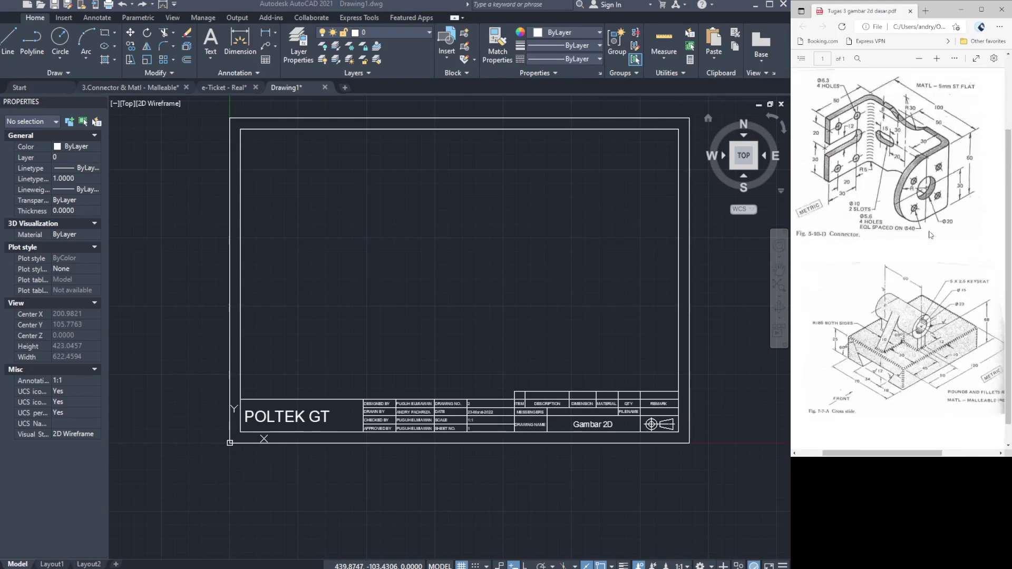
{"action": "scroll", "coordinate": [928, 247], "scroll_direction": "up", "scroll_amount": 3}
{"action": "scroll", "coordinate": [925, 274], "scroll_direction": "down", "scroll_amount": 3}
{"action": "scroll", "coordinate": [925, 275], "scroll_direction": "up", "scroll_amount": 3}
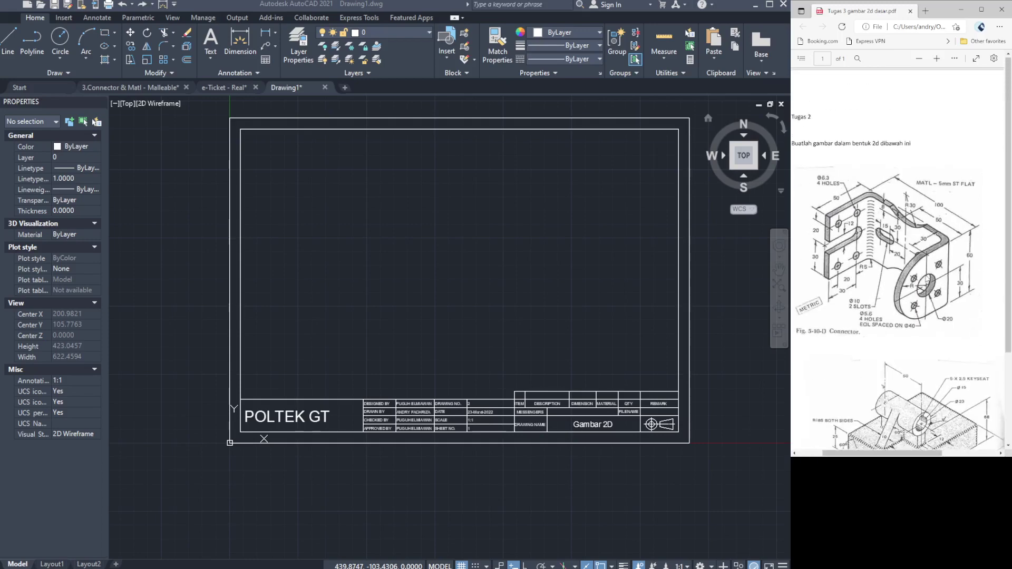
{"action": "scroll", "coordinate": [931, 211], "scroll_direction": "down", "scroll_amount": 3}
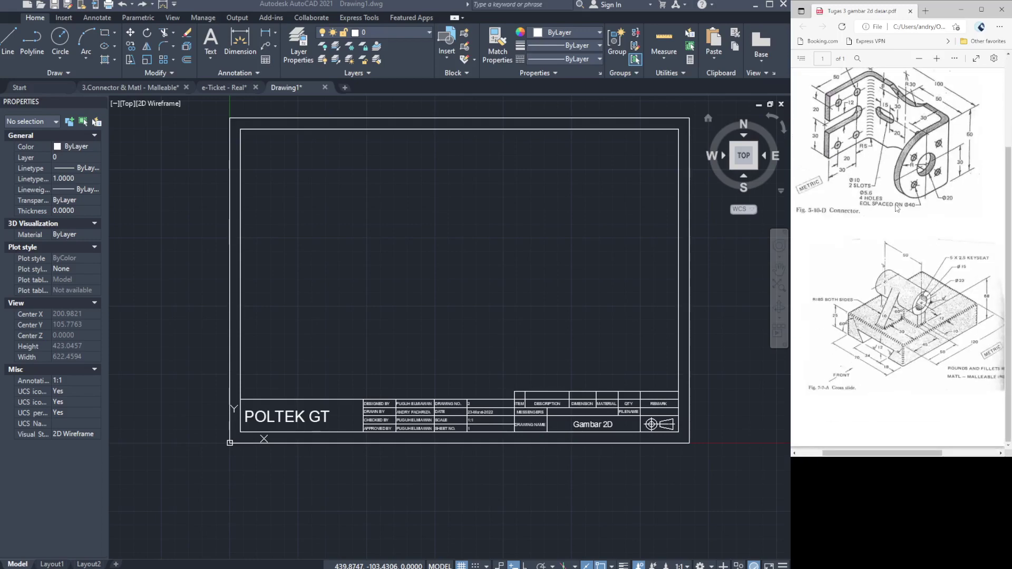
{"action": "scroll", "coordinate": [932, 189], "scroll_direction": "up", "scroll_amount": 3}
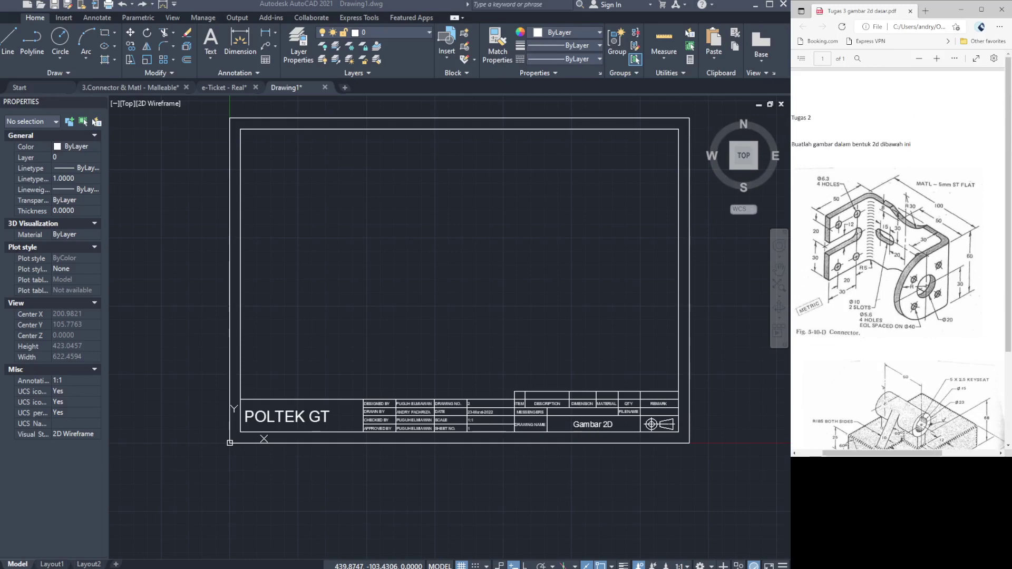
{"action": "left_click", "coordinate": [193, 384]}
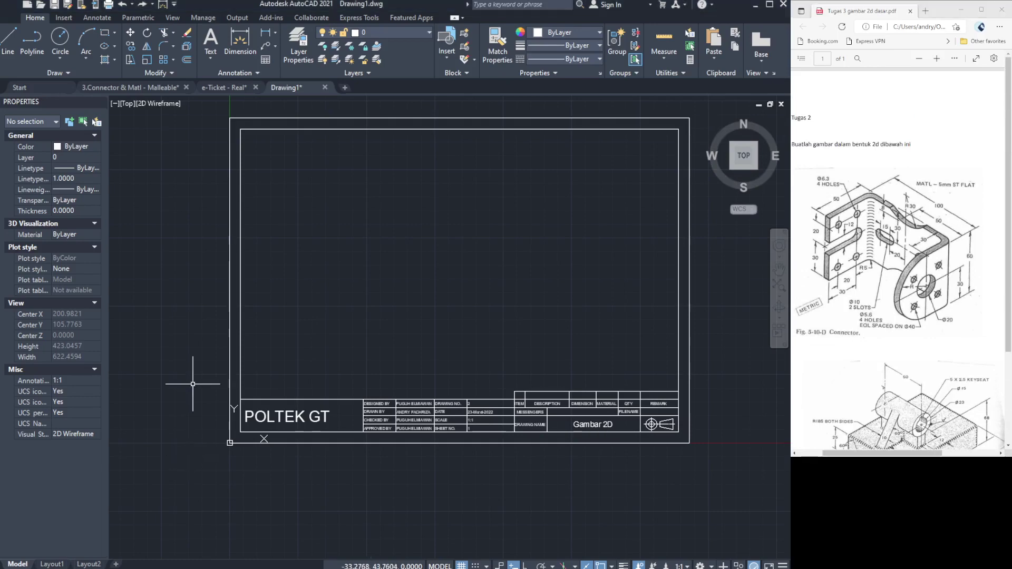
Duplicate the whole title-block frame and place the copy right of the original.
{"action": "left_click", "coordinate": [189, 114]}
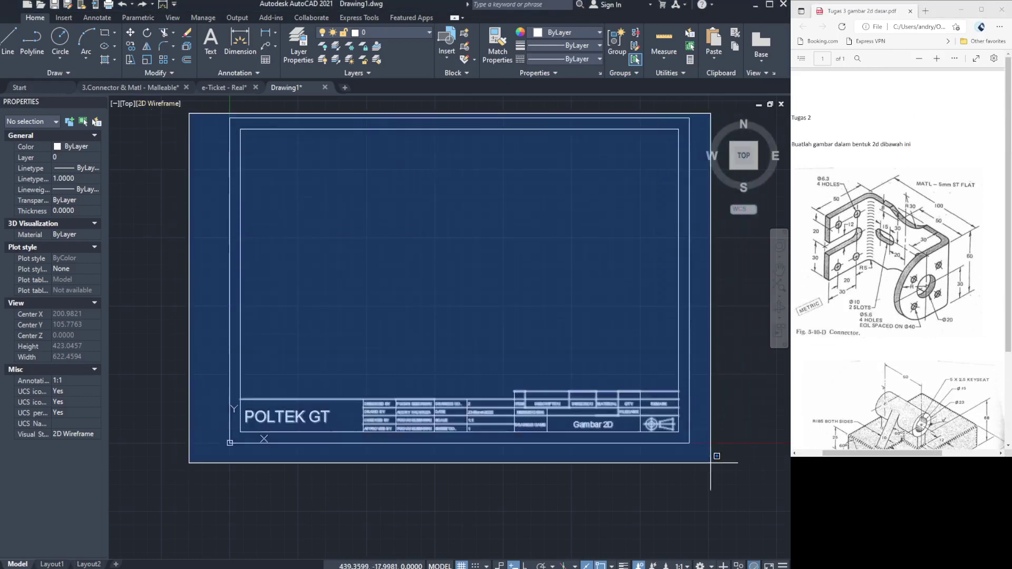
{"action": "left_click", "coordinate": [707, 465]}
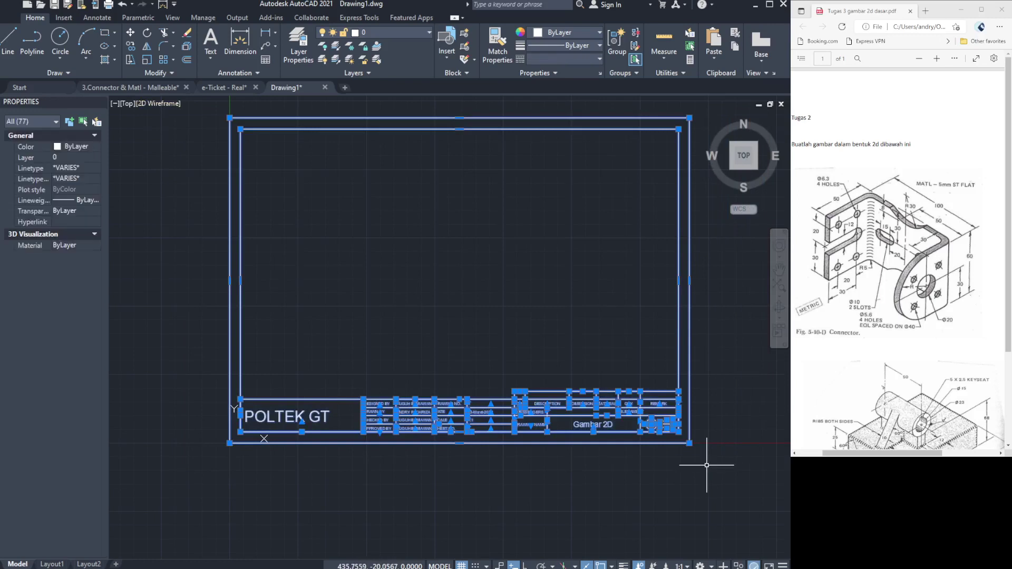
{"action": "key", "text": "ctrl+v"}
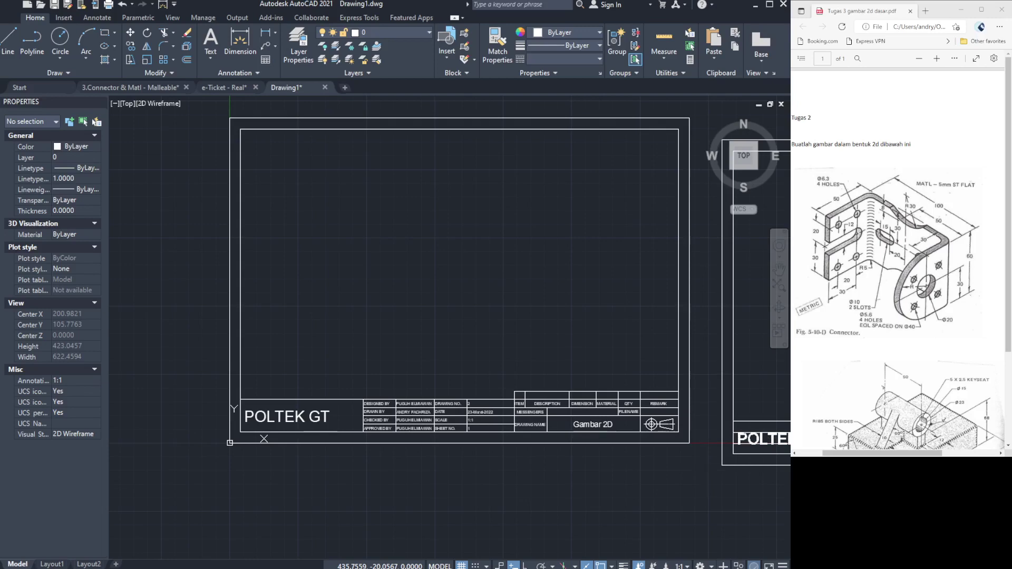
{"action": "left_click", "coordinate": [707, 465]}
{"action": "scroll", "coordinate": [624, 373], "scroll_direction": "up", "scroll_amount": 2}
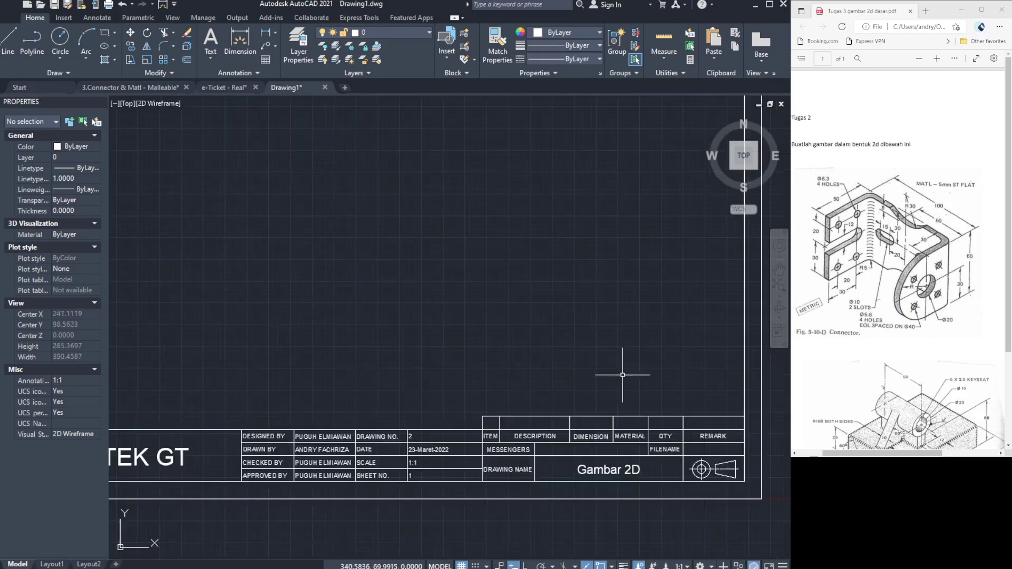
{"action": "scroll", "coordinate": [606, 407], "scroll_direction": "down", "scroll_amount": 2}
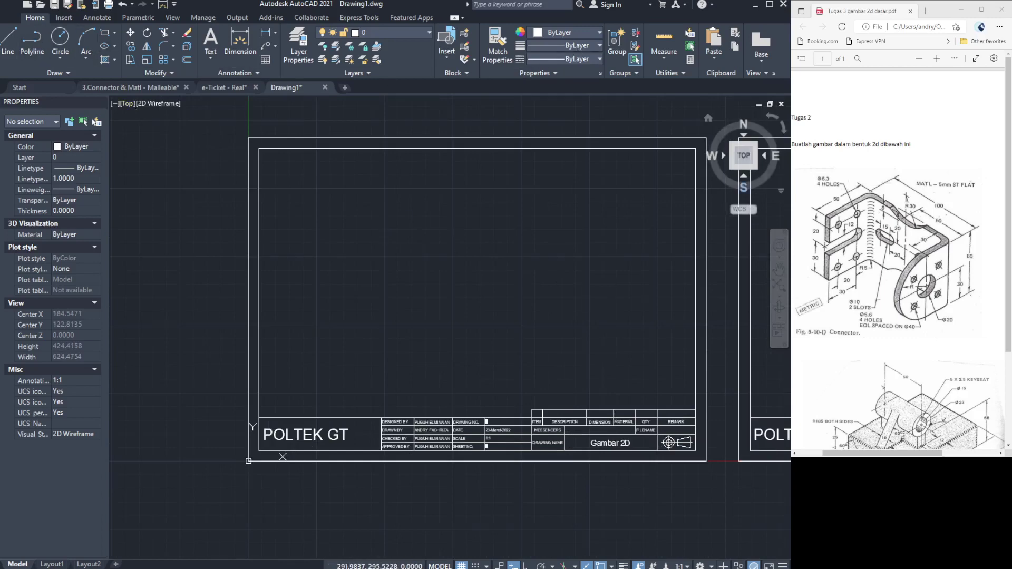
Draw an orthogonal rectangle with a 100-unit top edge inside the first title-block frame.
{"action": "left_click", "coordinate": [366, 292]}
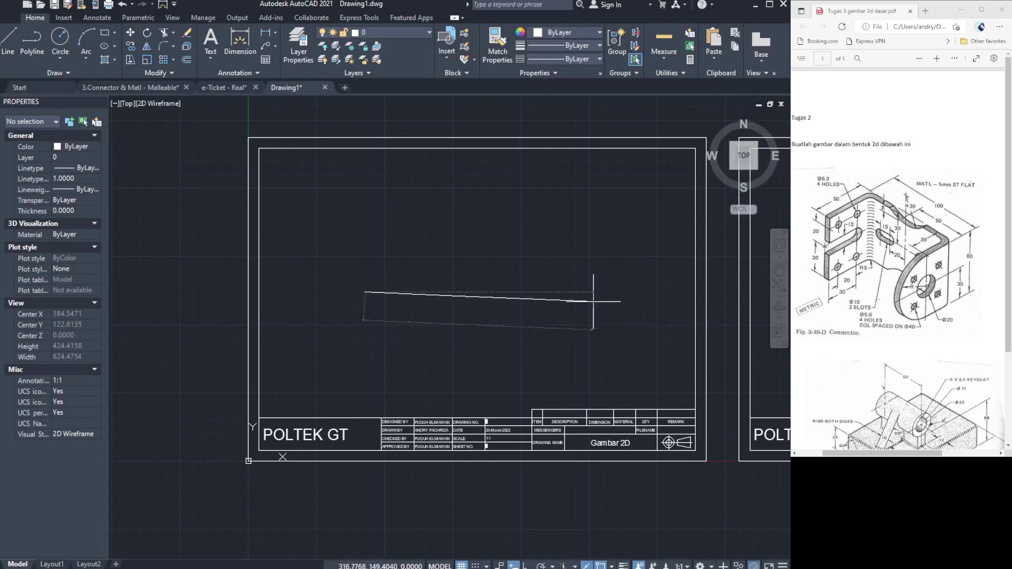
{"action": "key", "text": "F8"}
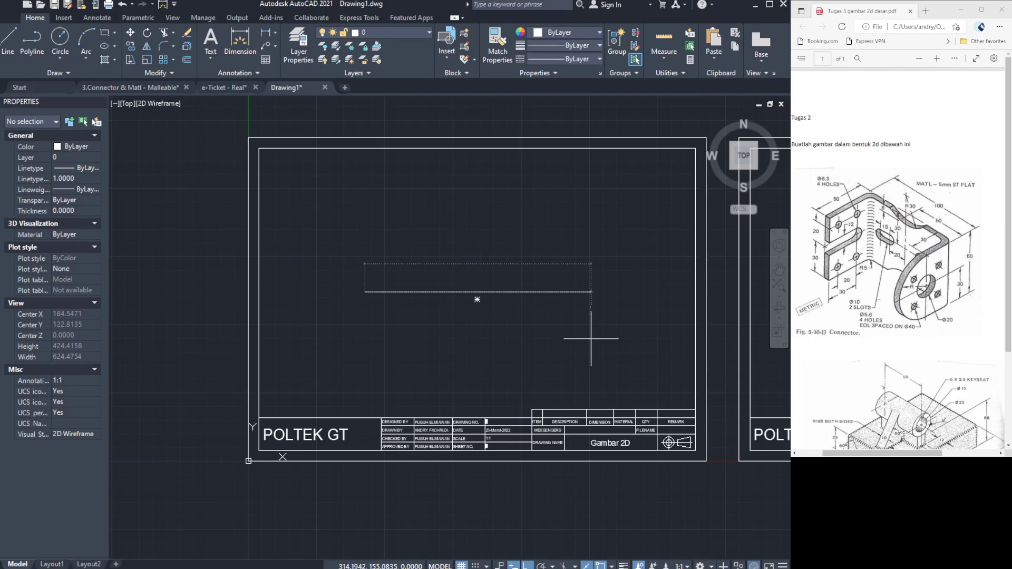
{"action": "type", "text": "100"}
{"action": "key", "text": "Return"}
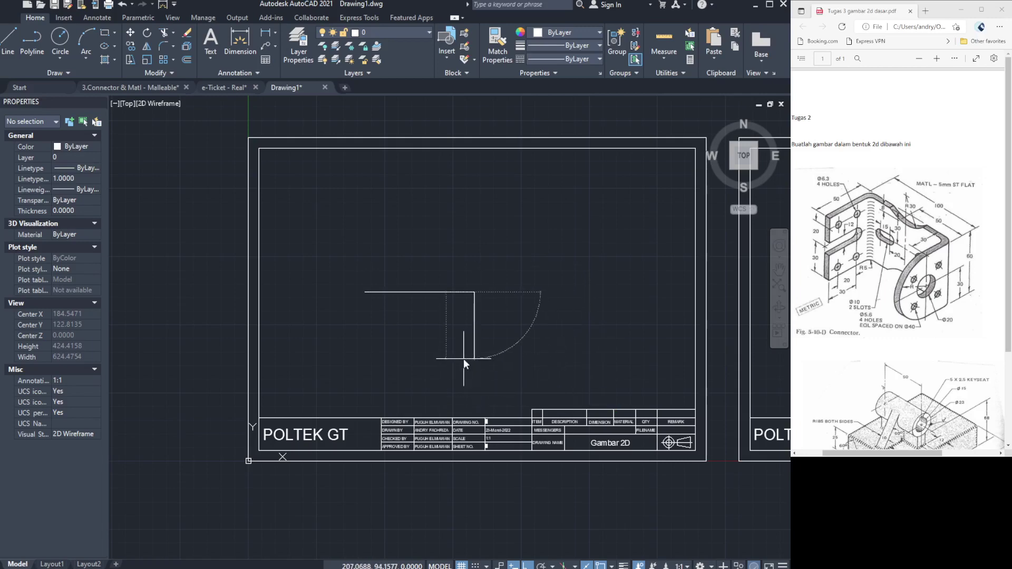
{"action": "left_click", "coordinate": [463, 359]}
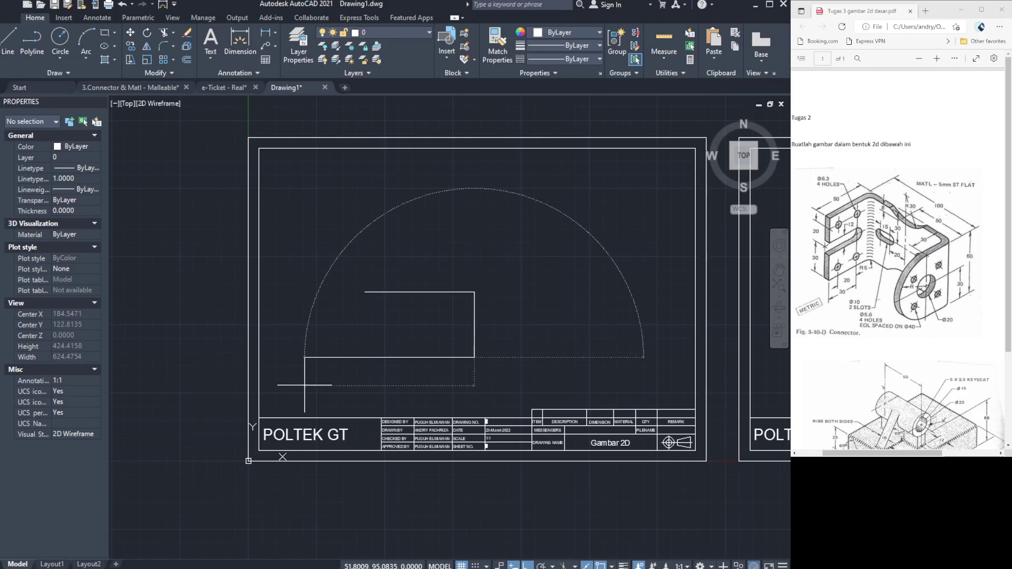
{"action": "left_click", "coordinate": [365, 357]}
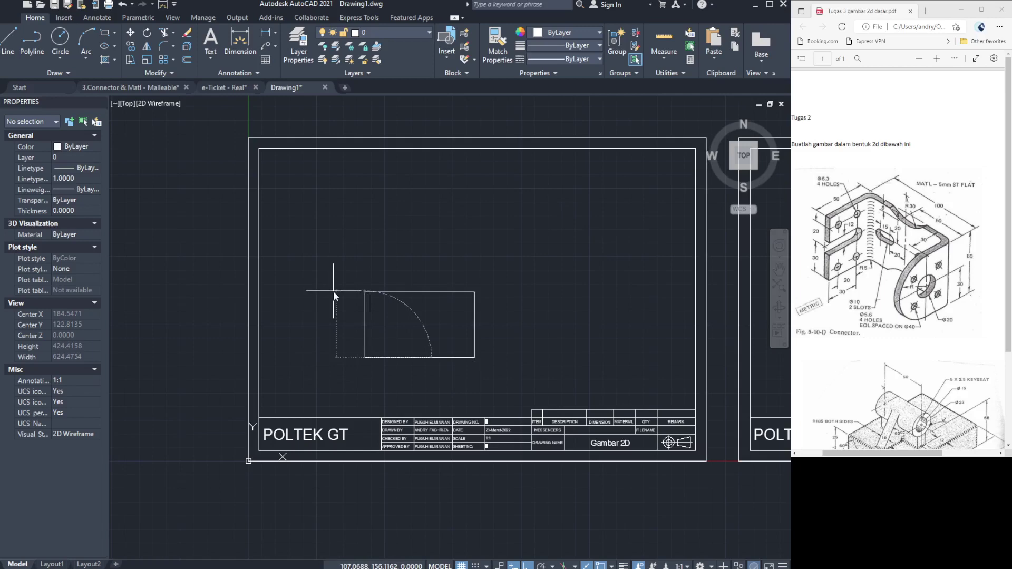
{"action": "key", "text": "Escape"}
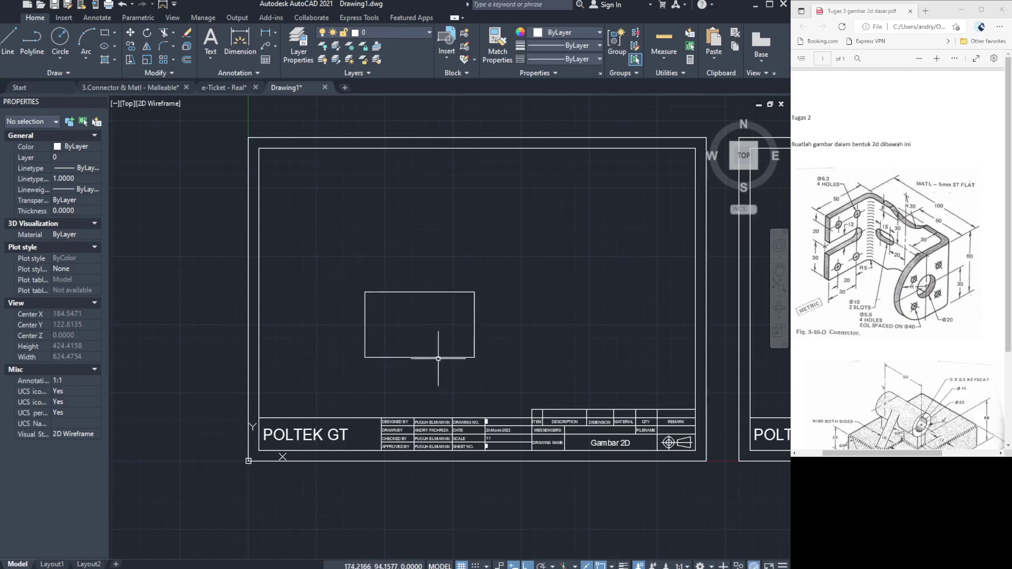
{"action": "scroll", "coordinate": [439, 359], "scroll_direction": "up", "scroll_amount": 5}
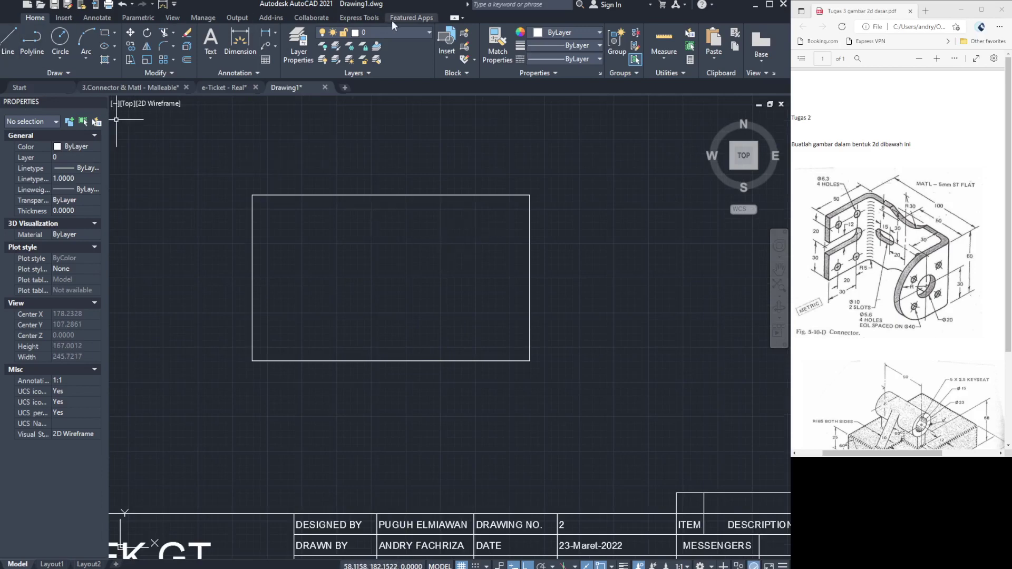
Draw a vertical centre-linetype line through the rectangle's middle, overhanging top and bottom.
{"action": "left_click", "coordinate": [587, 106]}
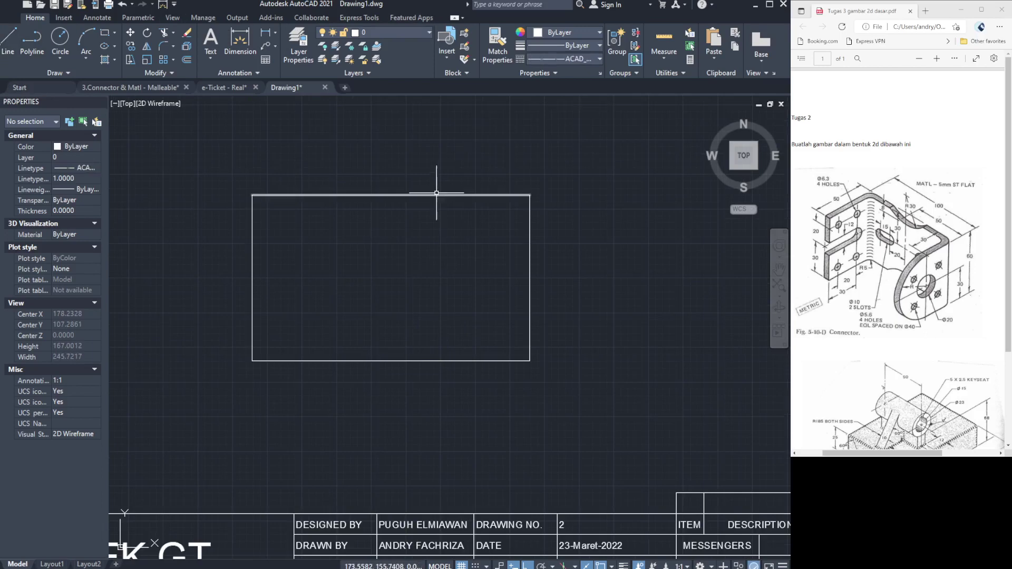
{"action": "left_click", "coordinate": [5, 50]}
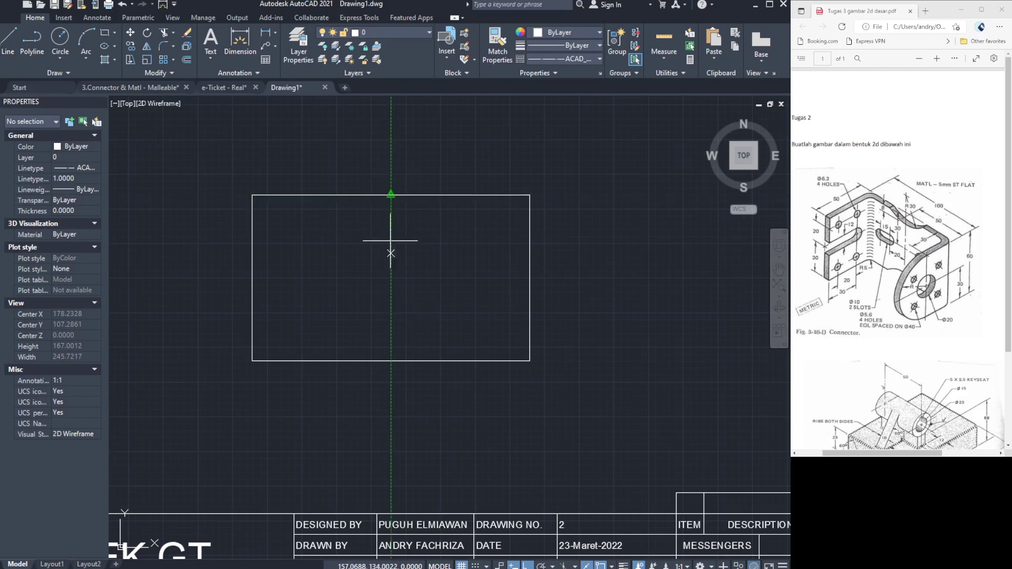
{"action": "left_click", "coordinate": [390, 180]}
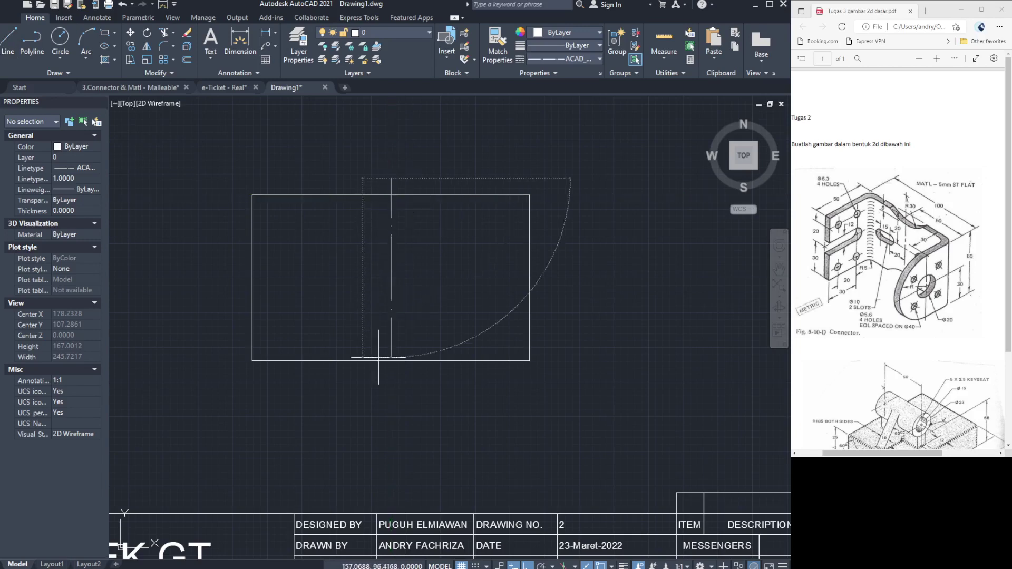
{"action": "left_click", "coordinate": [384, 380]}
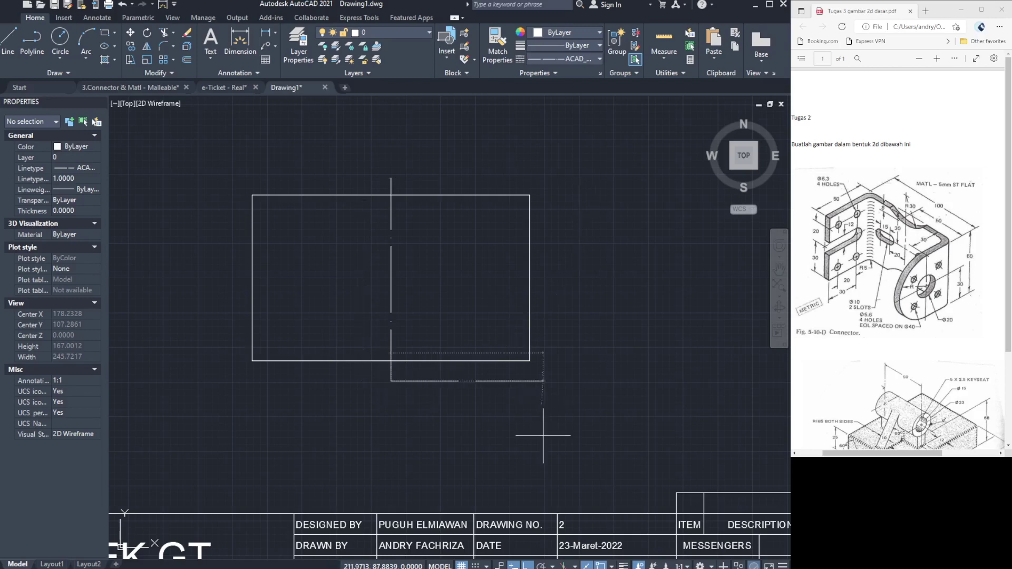
{"action": "key", "text": "Escape"}
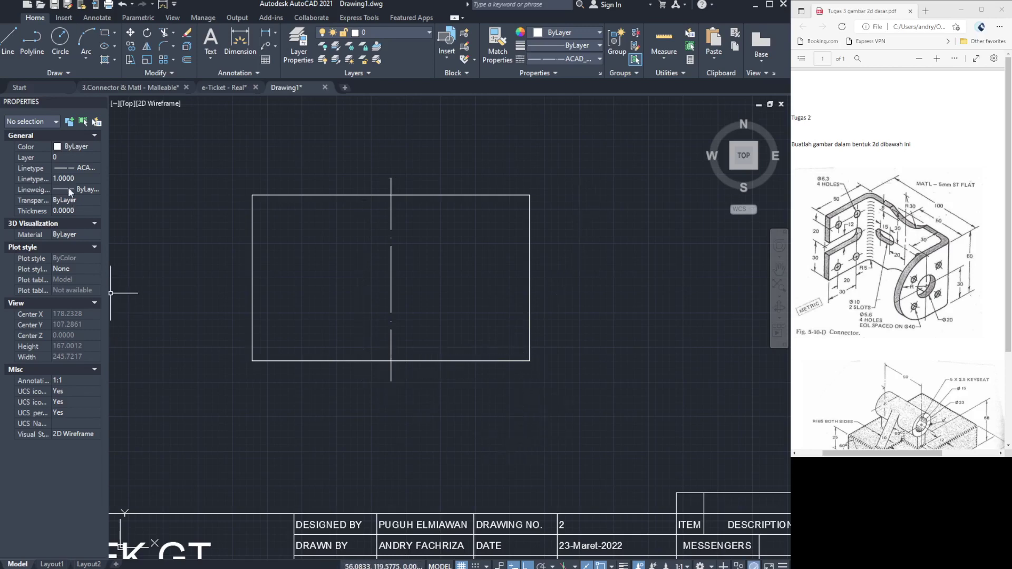
Give the vertical centre line a smaller linetype scale in the Properties palette.
{"action": "left_click", "coordinate": [62, 178]}
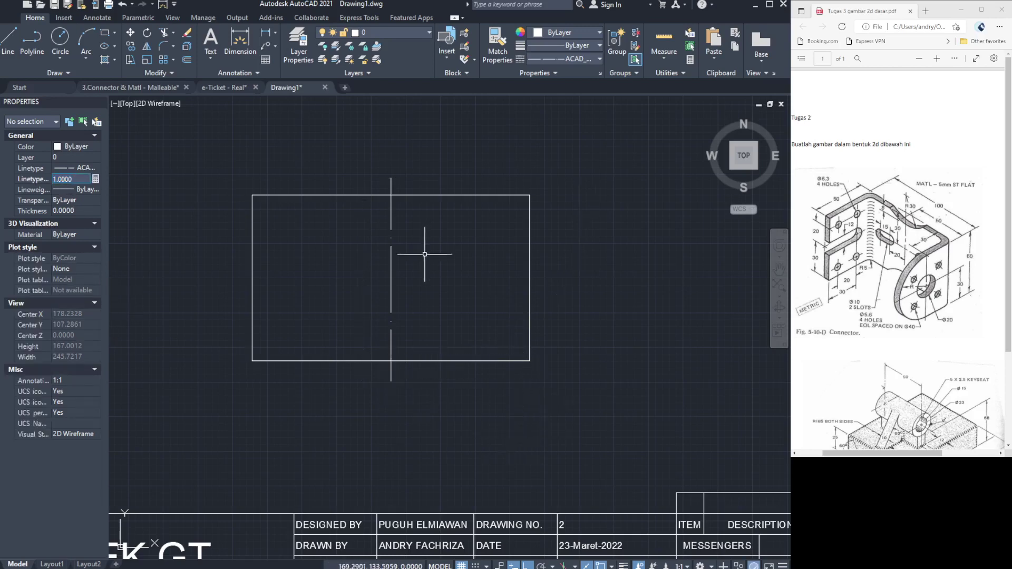
{"action": "left_click", "coordinate": [391, 275]}
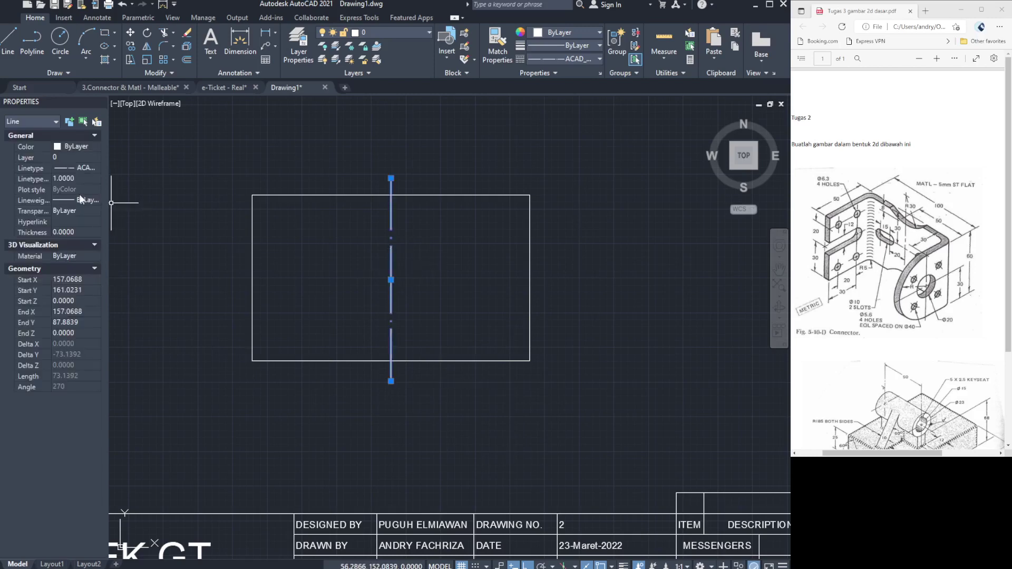
{"action": "left_click", "coordinate": [61, 180]}
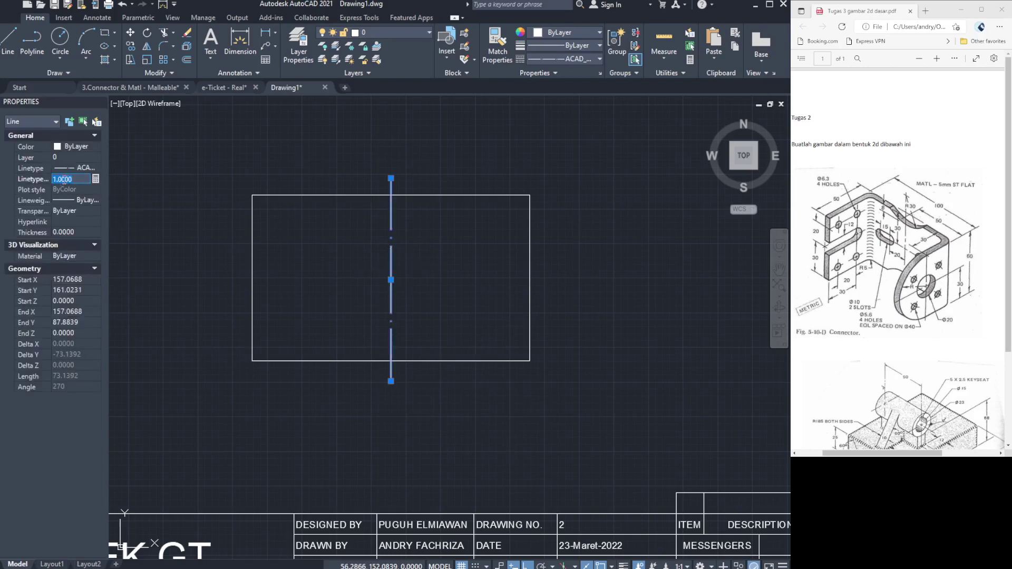
{"action": "left_click", "coordinate": [61, 180]}
{"action": "key", "text": "Return"}
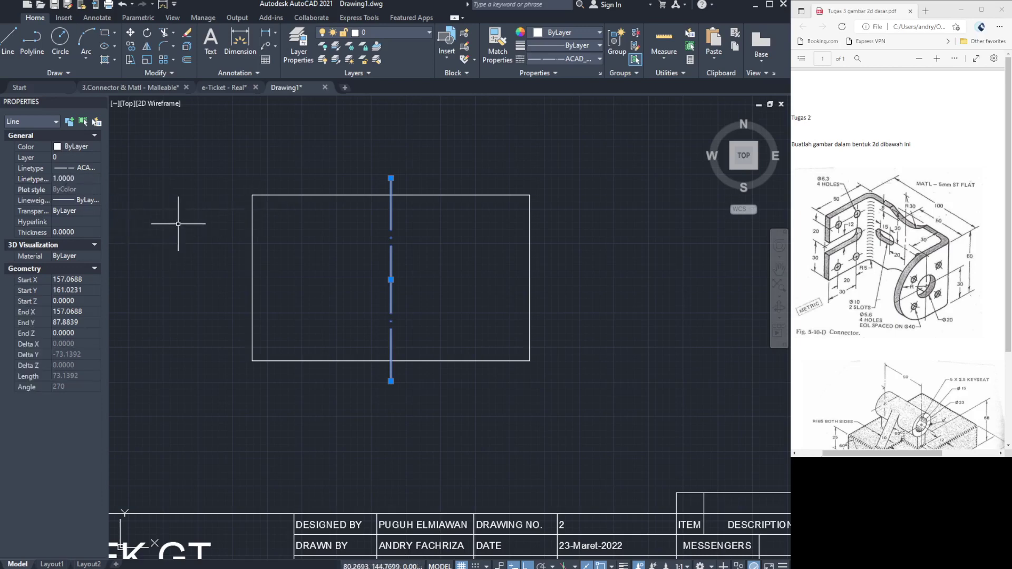
{"action": "key", "text": "Escape"}
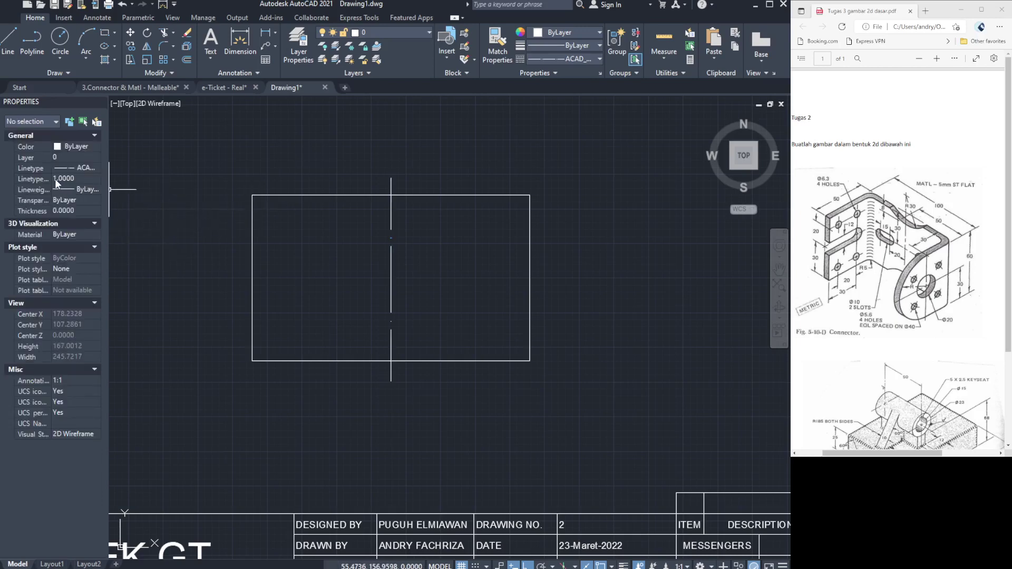
{"action": "left_click", "coordinate": [62, 178]}
{"action": "type", "text": "0.5"}
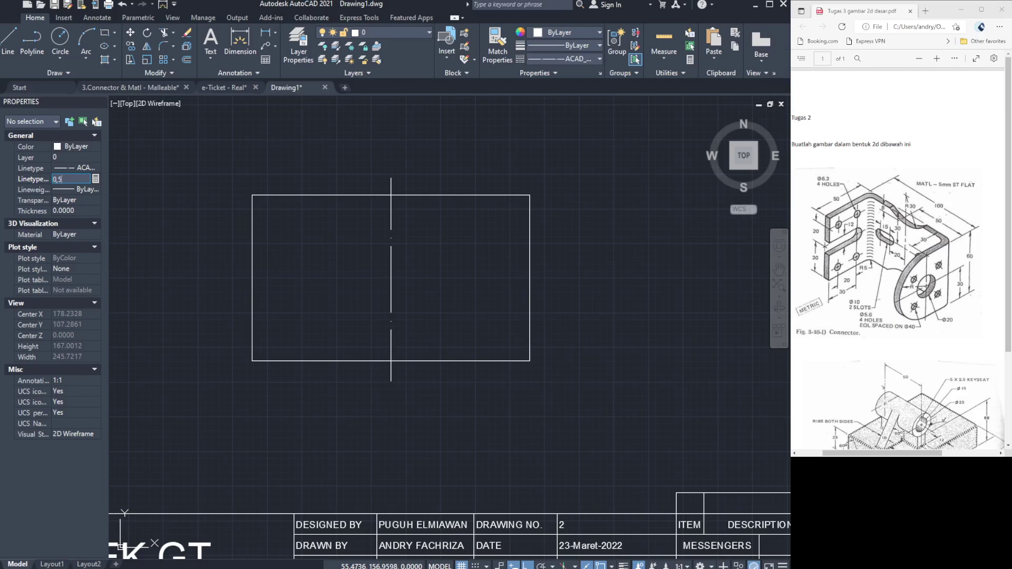
{"action": "key", "text": "Return"}
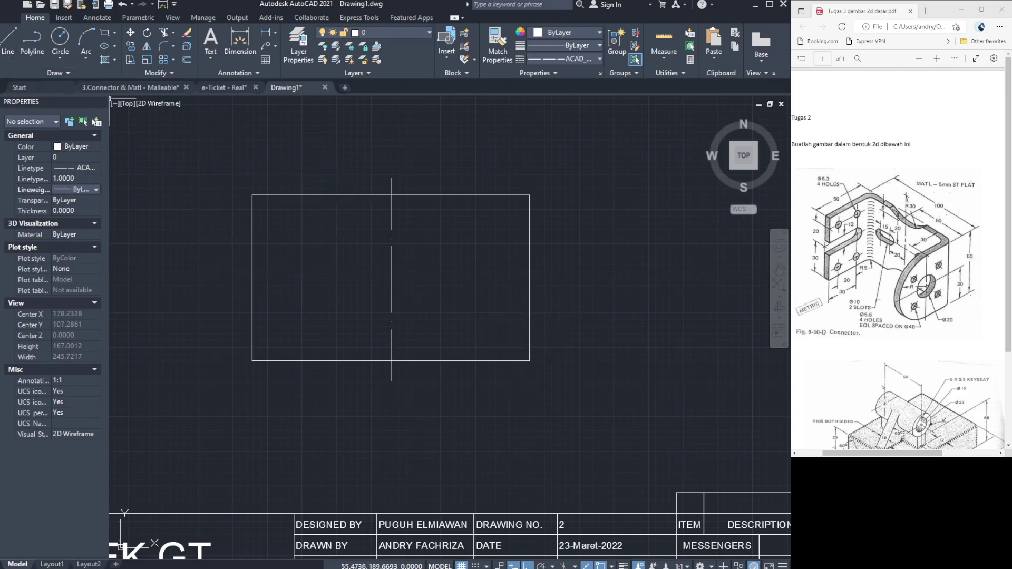
{"action": "left_click", "coordinate": [62, 179]}
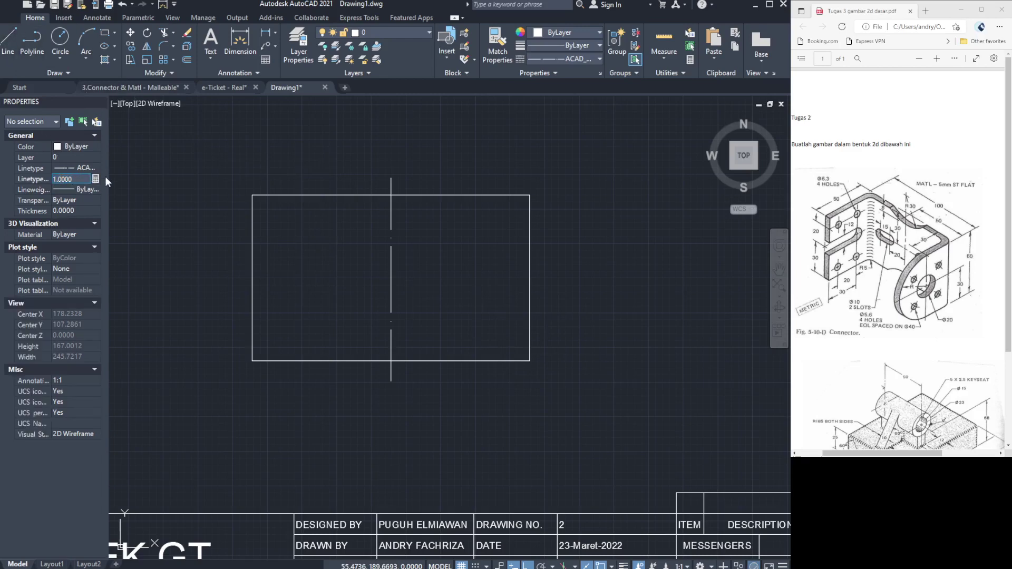
{"action": "type", "text": "100"}
{"action": "type", "text": ",3"}
{"action": "key", "text": "Return"}
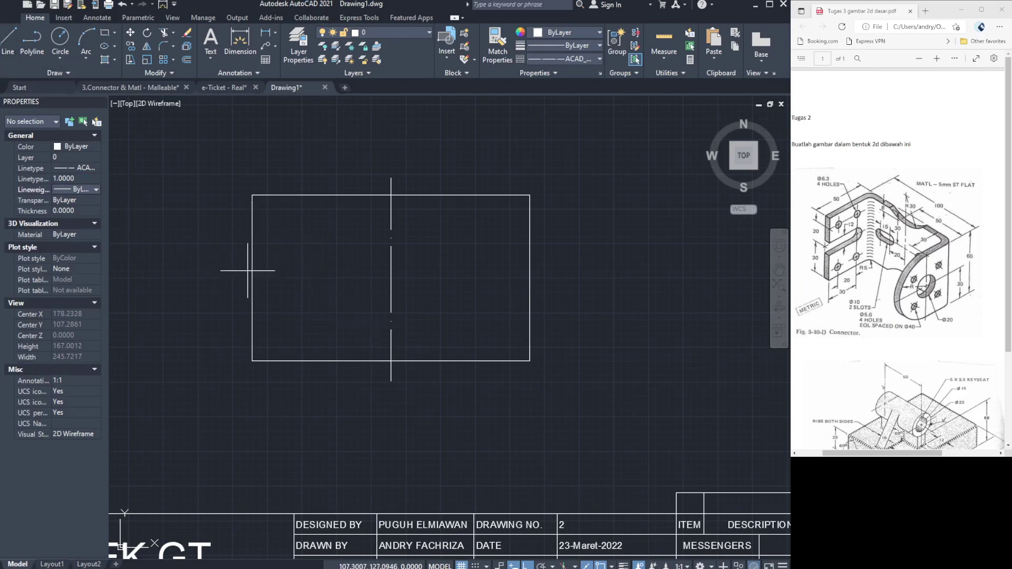
Trim away the rectangle's right half and the centre line's top and bottom overhangs.
{"action": "left_click", "coordinate": [221, 246]}
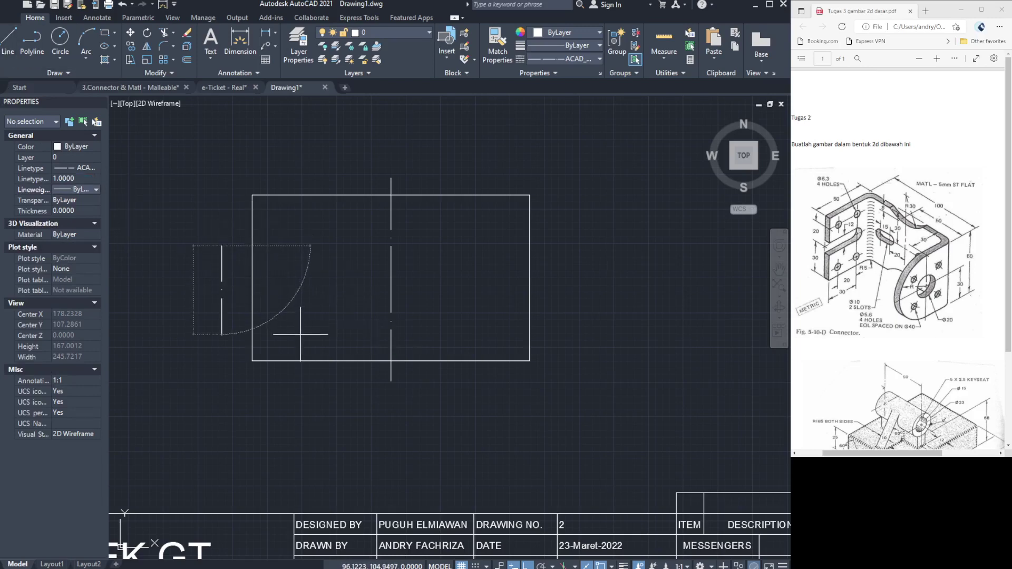
{"action": "key", "text": "Escape"}
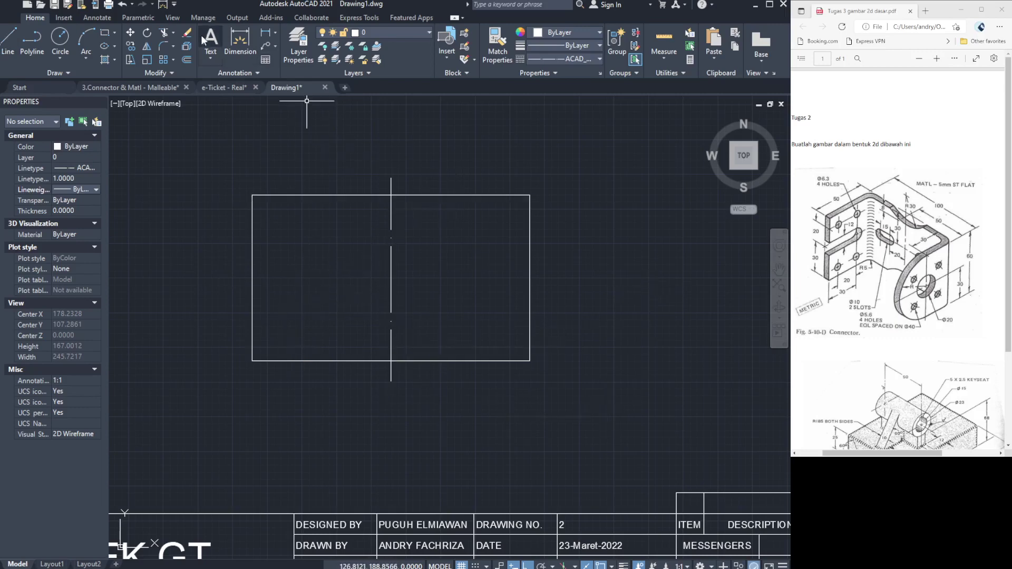
{"action": "left_click", "coordinate": [439, 195]}
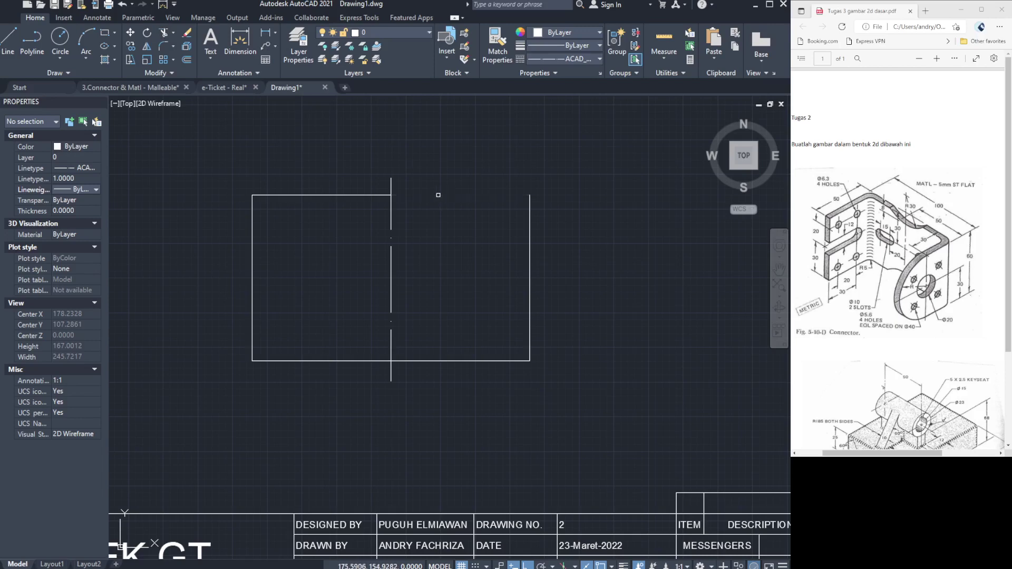
{"action": "left_click", "coordinate": [529, 264]}
{"action": "left_click", "coordinate": [459, 362]}
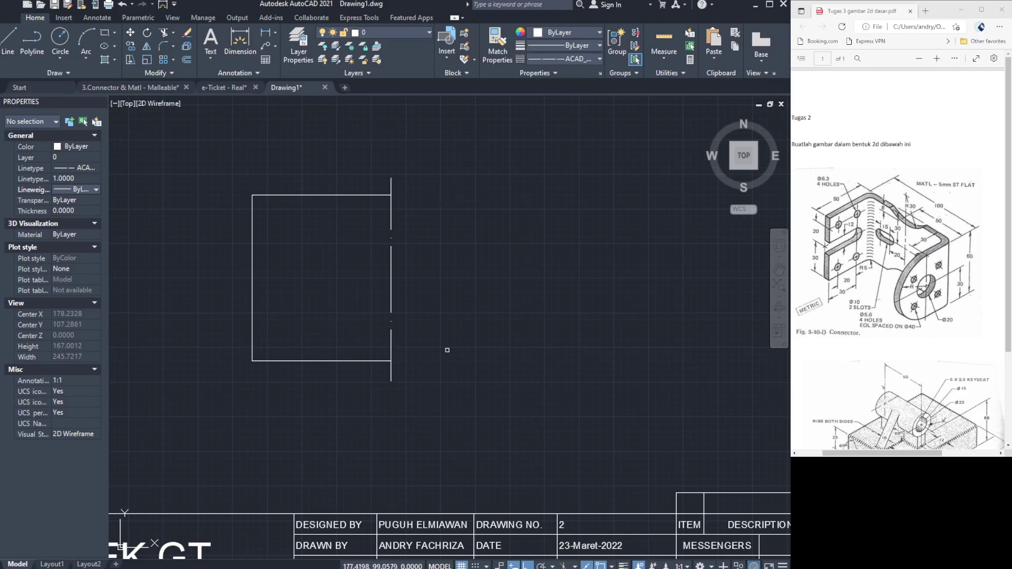
{"action": "left_click", "coordinate": [392, 187]}
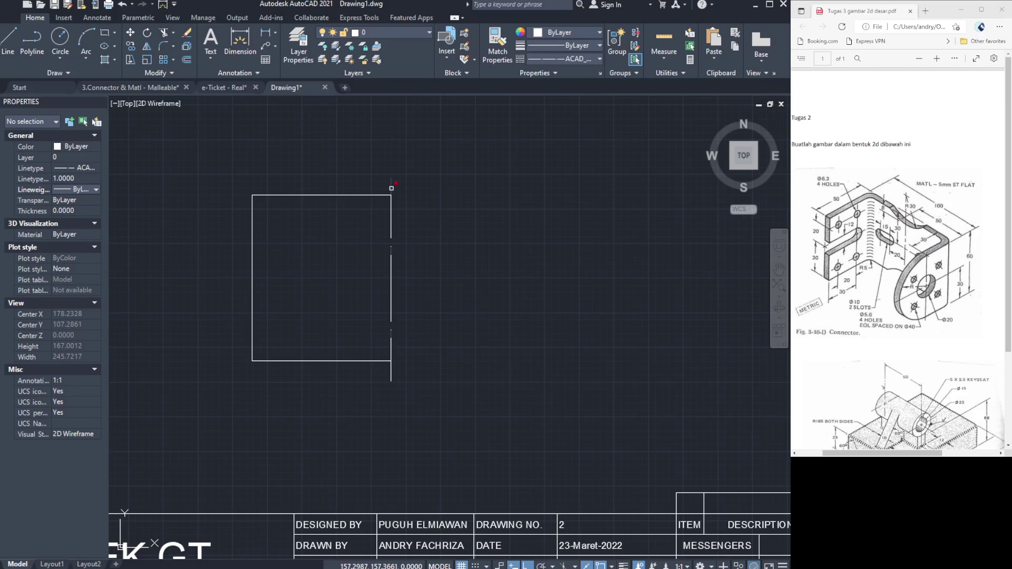
{"action": "left_click", "coordinate": [391, 375]}
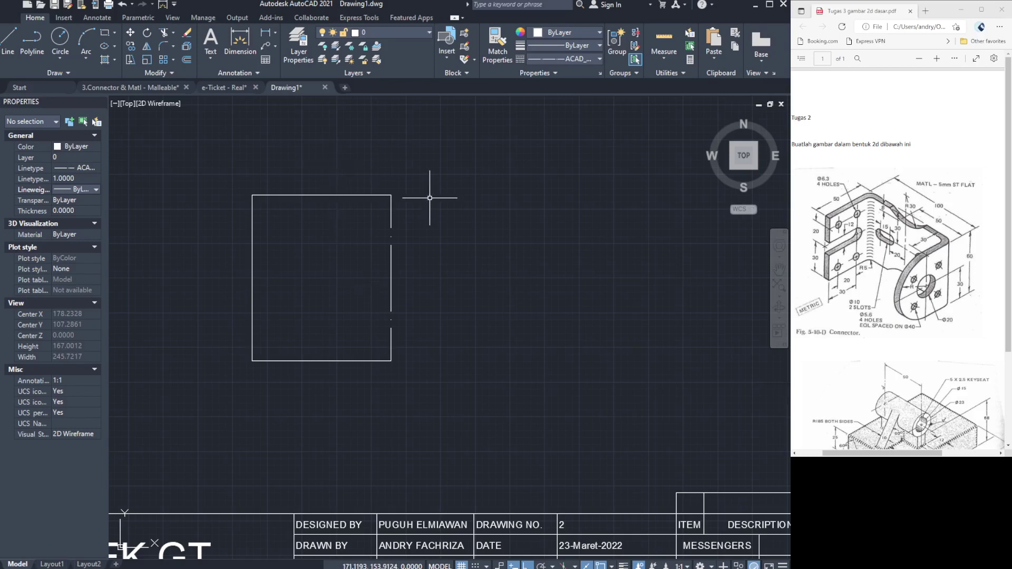
Draw a vertical line rising from the half-rectangle's top-right corner.
{"action": "mouse_move", "coordinate": [47, 101]}
{"action": "left_click", "coordinate": [6, 46]}
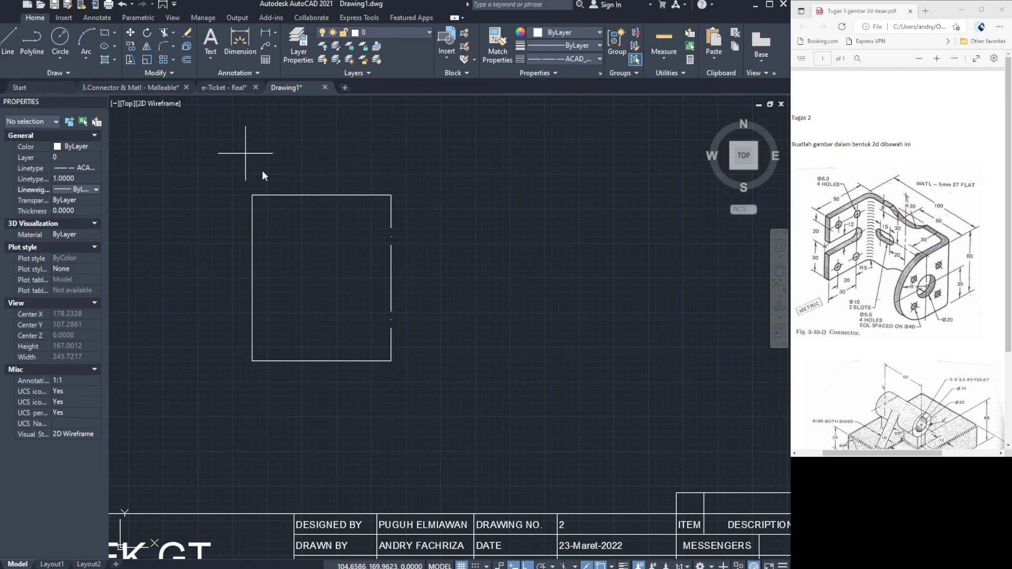
{"action": "left_click", "coordinate": [391, 201]}
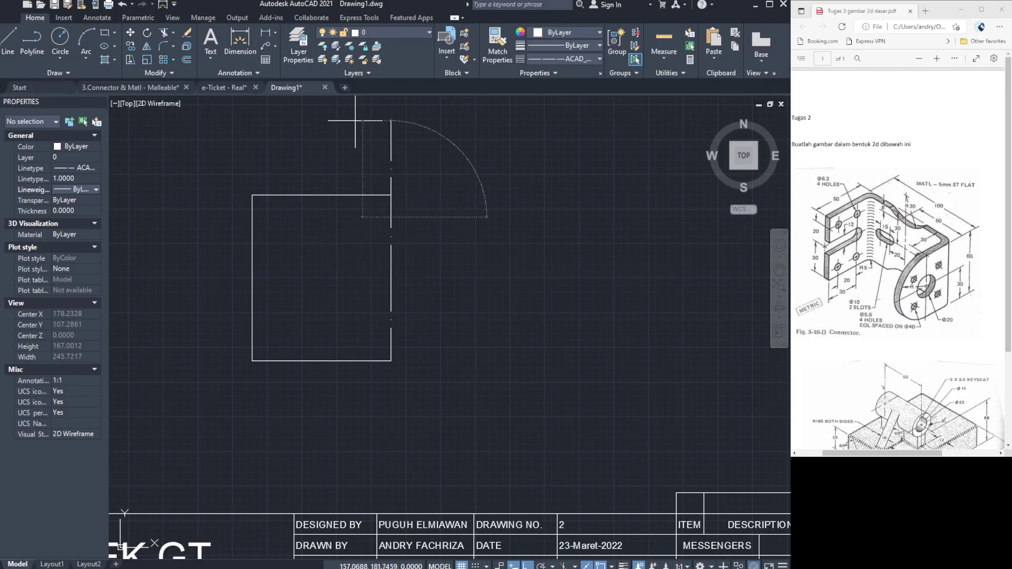
{"action": "left_click", "coordinate": [381, 128]}
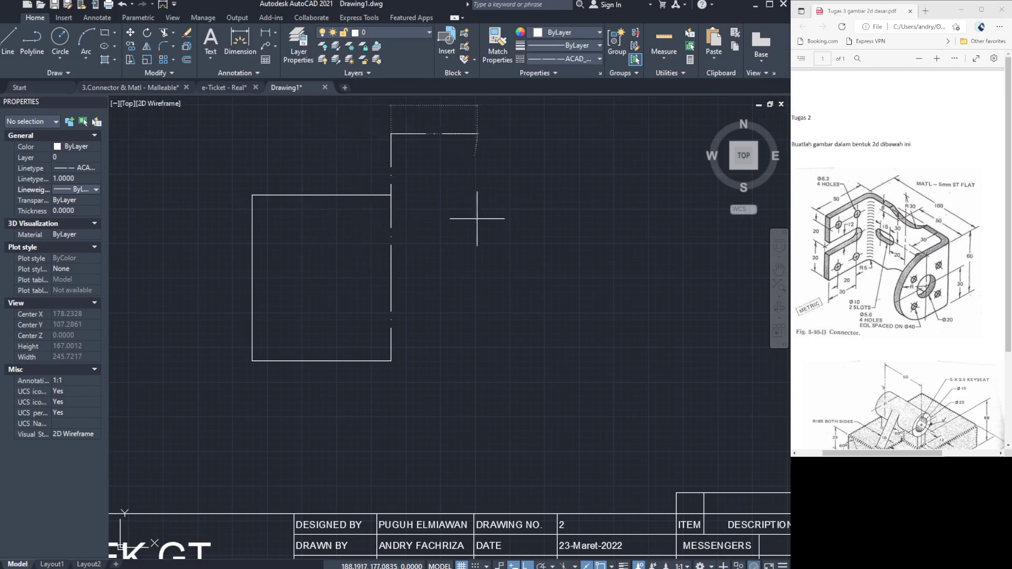
{"action": "key", "text": "Escape"}
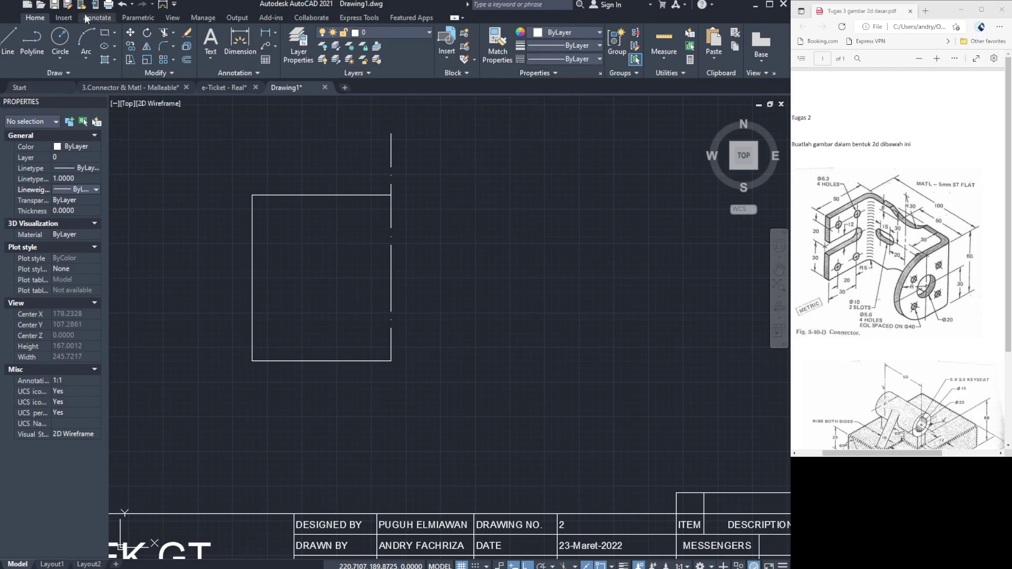
Draw a circle centred on the upper vertical line's end.
{"action": "left_click", "coordinate": [58, 37]}
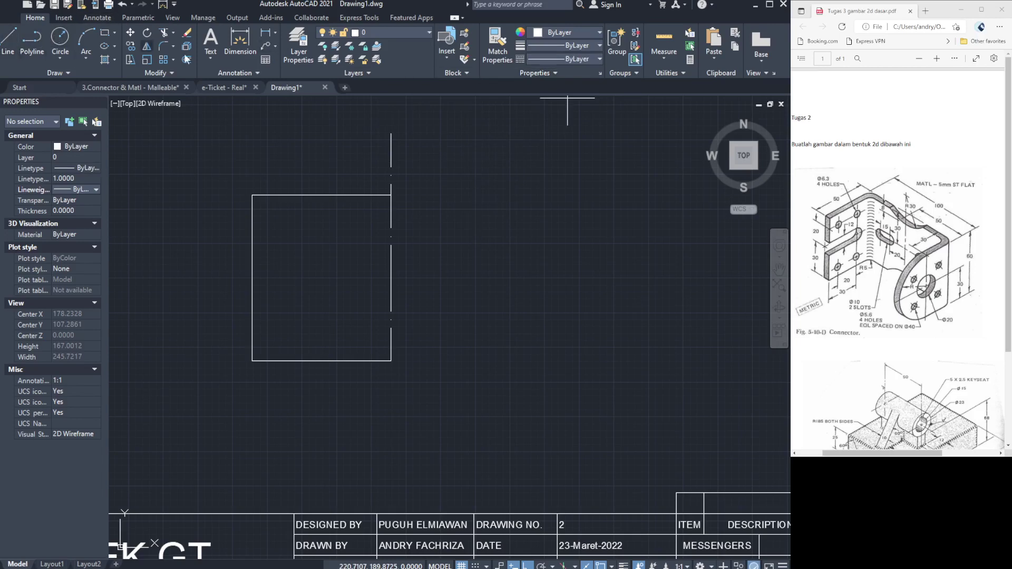
{"action": "left_click", "coordinate": [391, 133]}
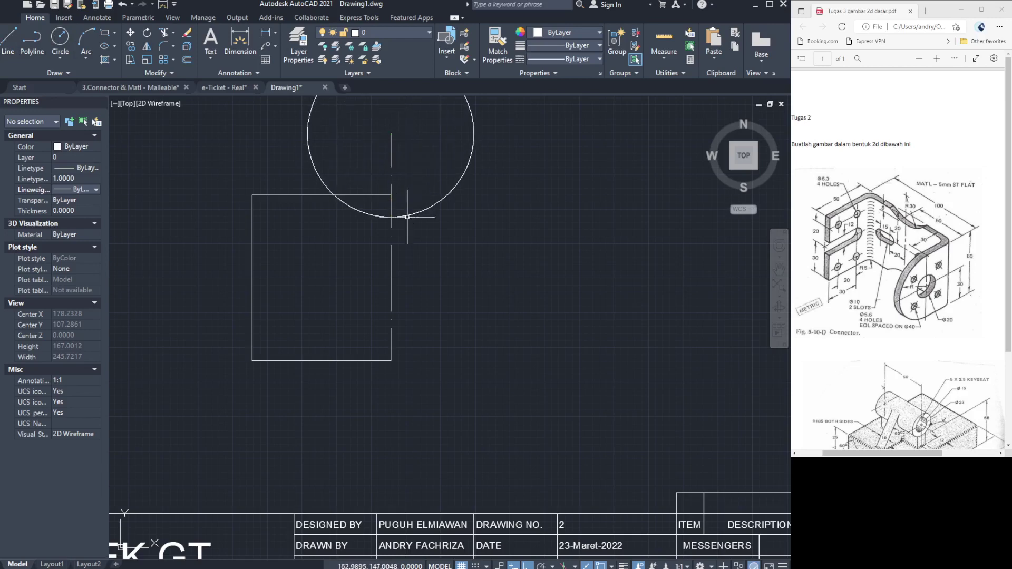
{"action": "left_click", "coordinate": [407, 217]}
{"action": "scroll", "coordinate": [469, 250], "scroll_direction": "down", "scroll_amount": 2}
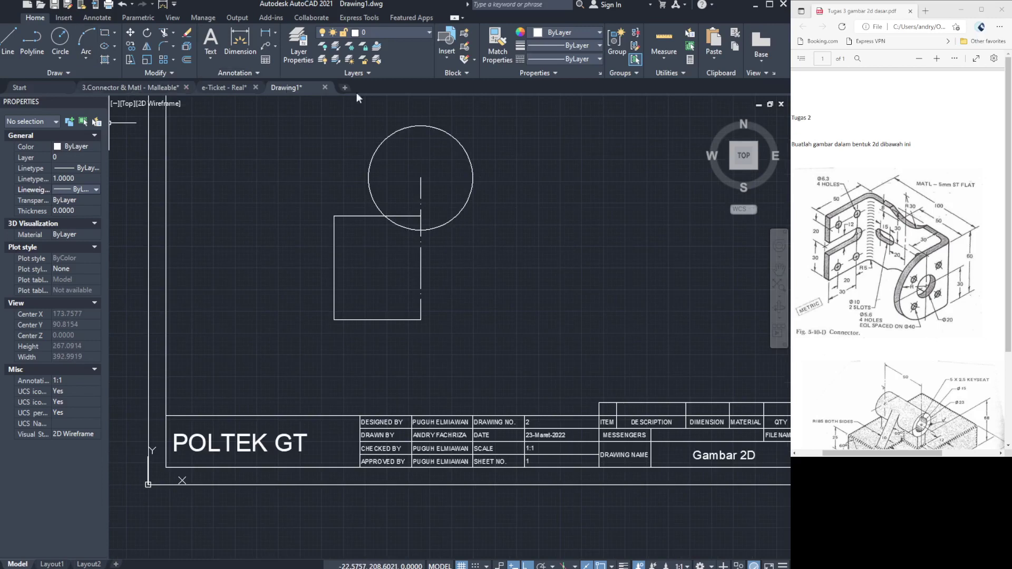
Add a radius-30 circle at a short line's end below the bottom corner, then erase that line.
{"action": "left_click", "coordinate": [12, 46]}
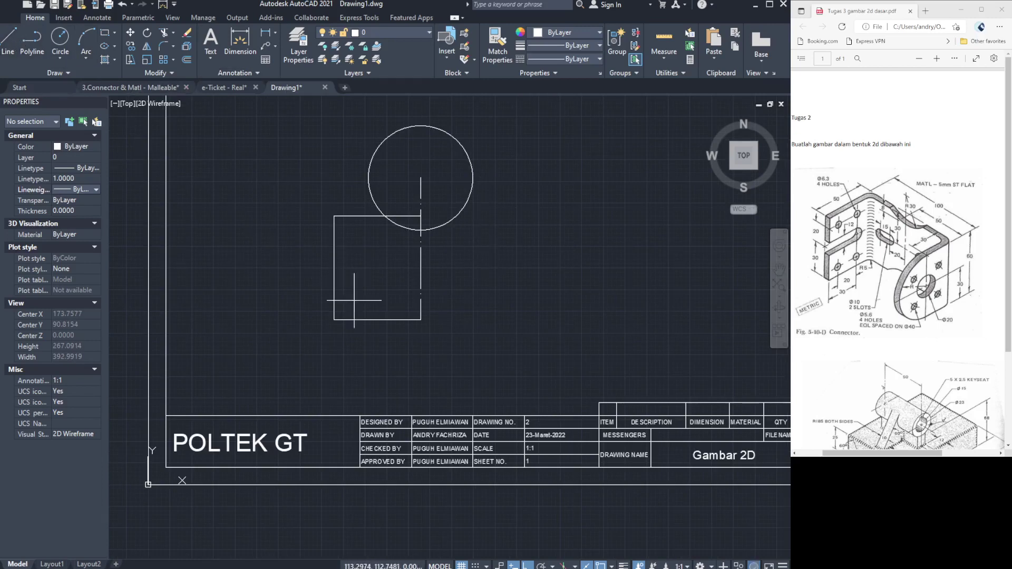
{"action": "left_click", "coordinate": [421, 320]}
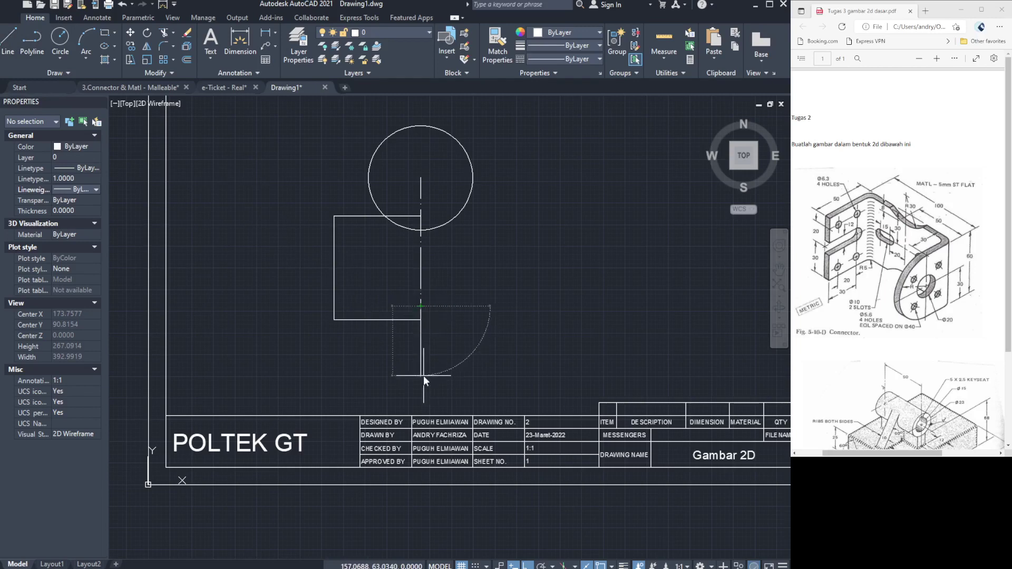
{"action": "left_click", "coordinate": [421, 358]}
{"action": "key", "text": "Escape"}
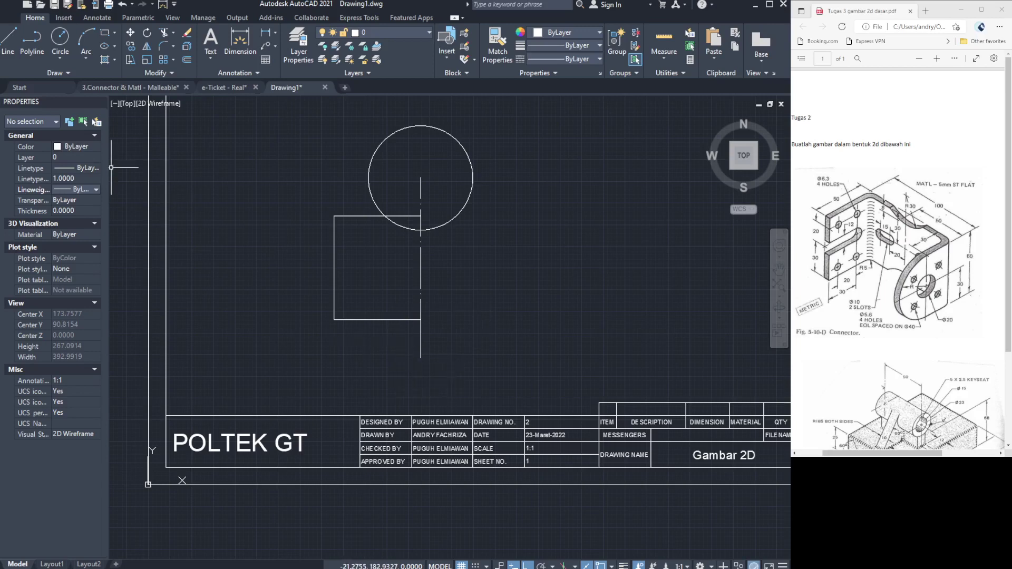
{"action": "left_click", "coordinate": [72, 38]}
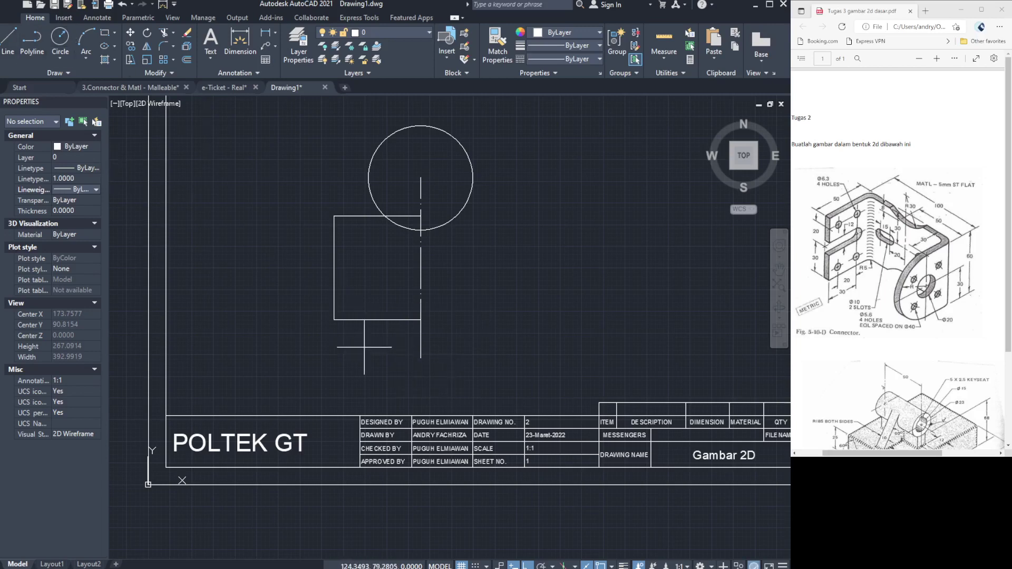
{"action": "left_click", "coordinate": [421, 358]}
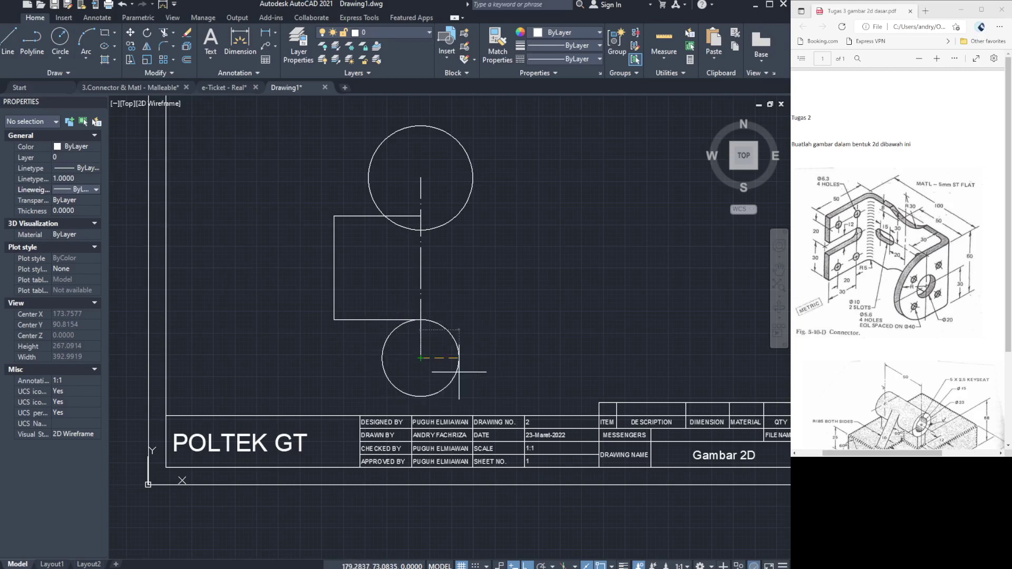
{"action": "type", "text": "30"}
{"action": "key", "text": "Return"}
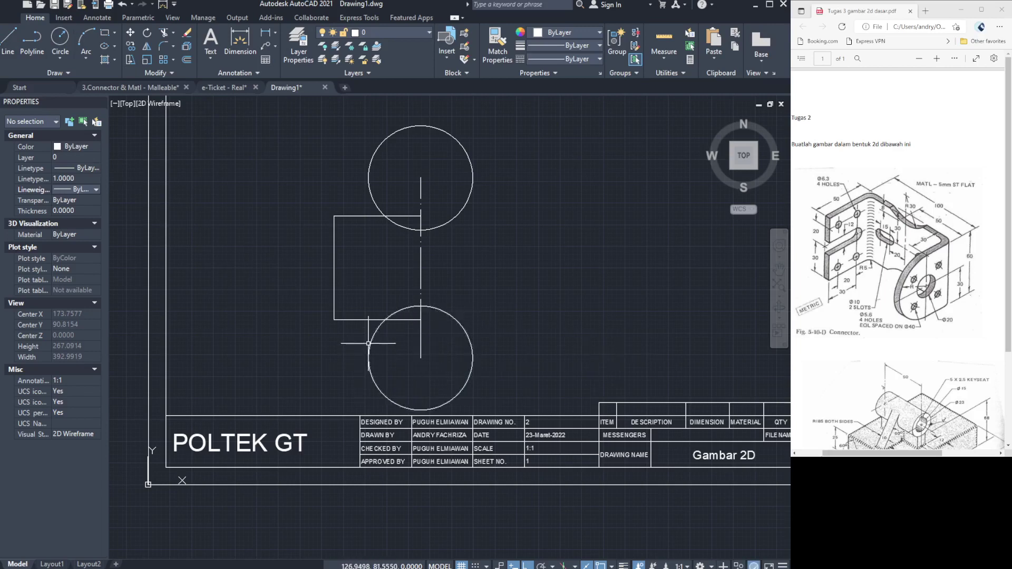
{"action": "left_click", "coordinate": [421, 343]}
{"action": "key", "text": "Delete"}
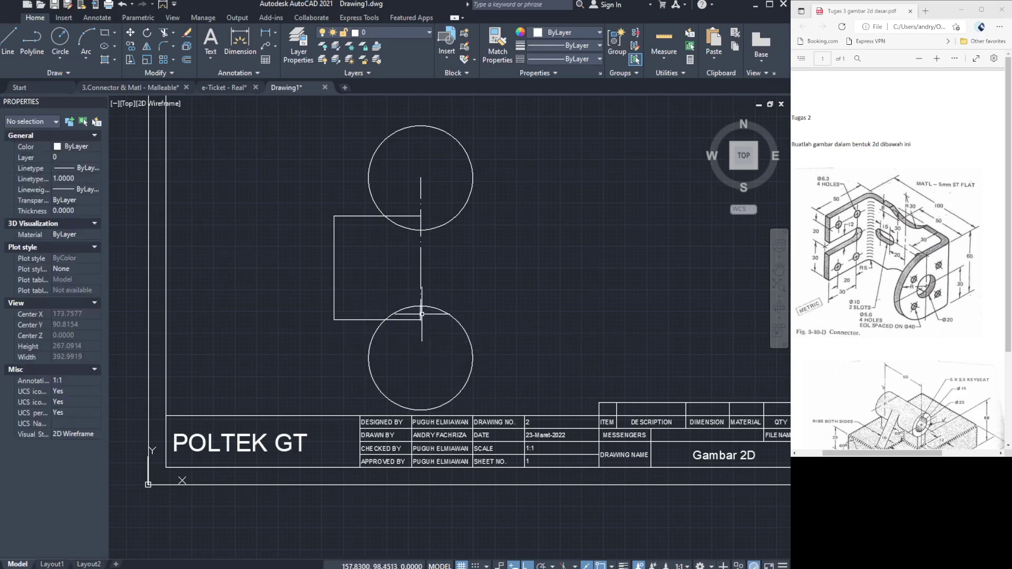
Delete the short guide lines inside the top and bottom circles.
{"action": "left_click", "coordinate": [422, 315]}
{"action": "key", "text": "Delete"}
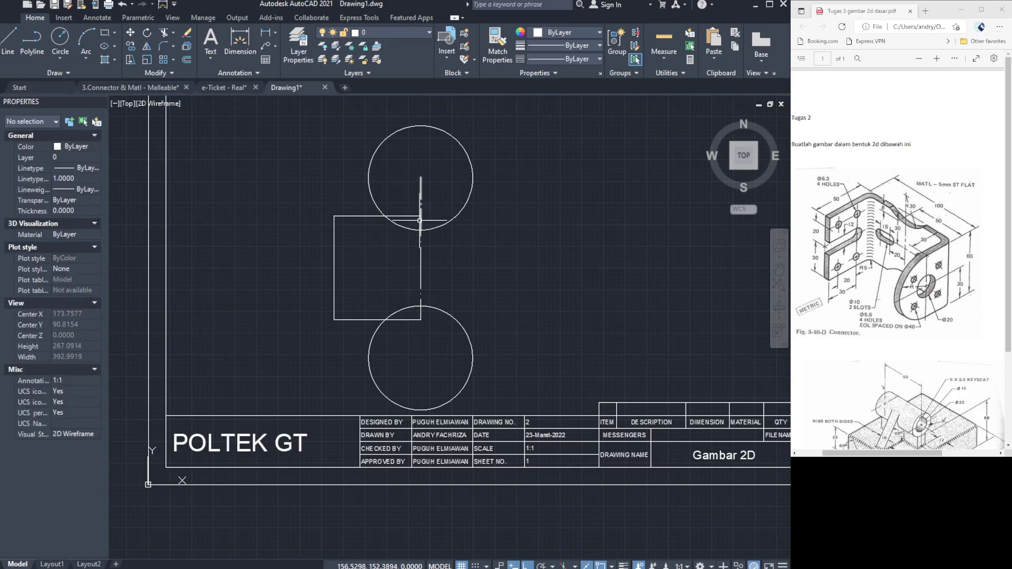
{"action": "left_click", "coordinate": [421, 185]}
{"action": "key", "text": "Delete"}
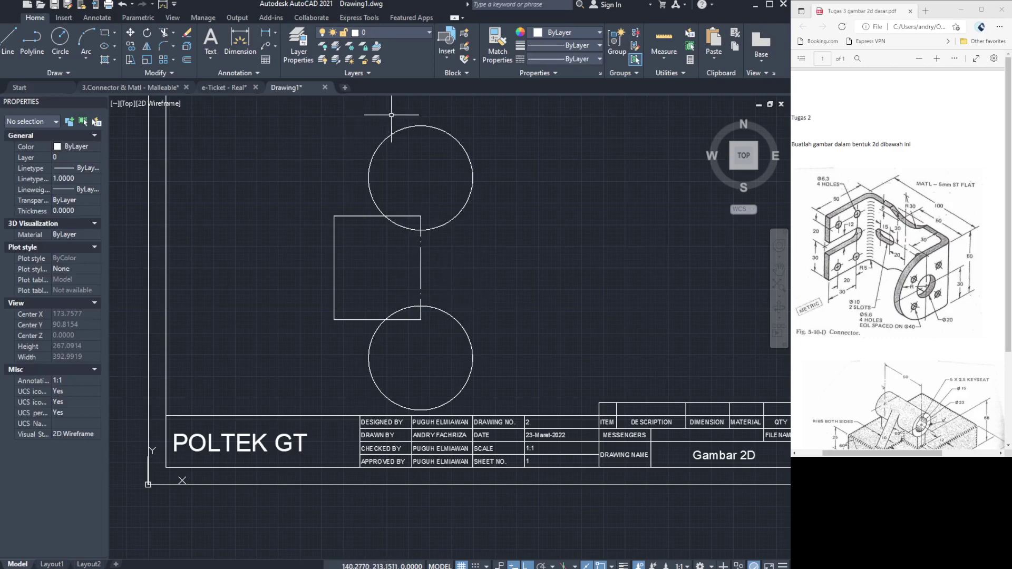
Trim the two circles into concave corner arcs and remove the leftover edge pieces.
{"action": "left_click", "coordinate": [165, 35]}
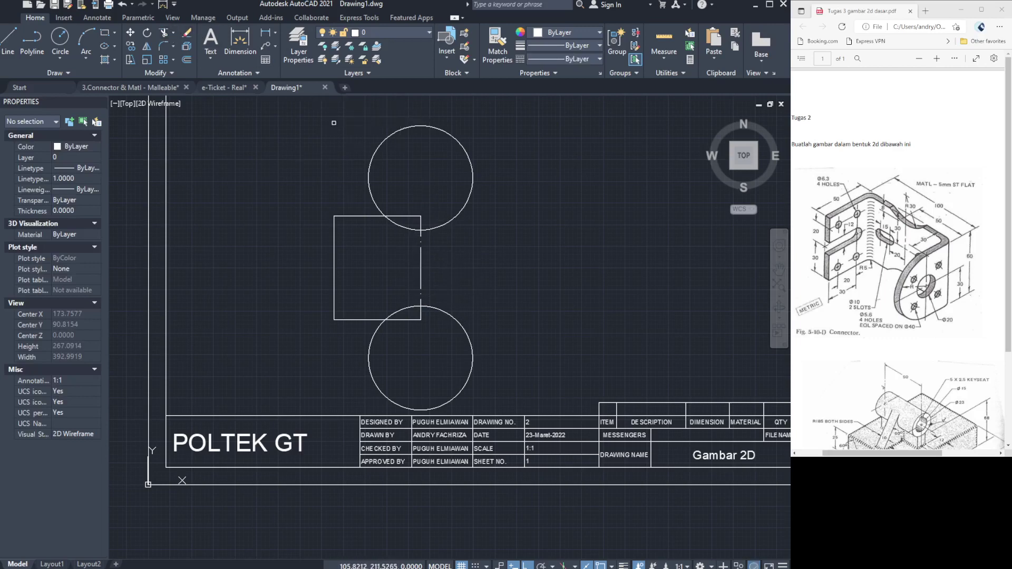
{"action": "left_click", "coordinate": [374, 156]}
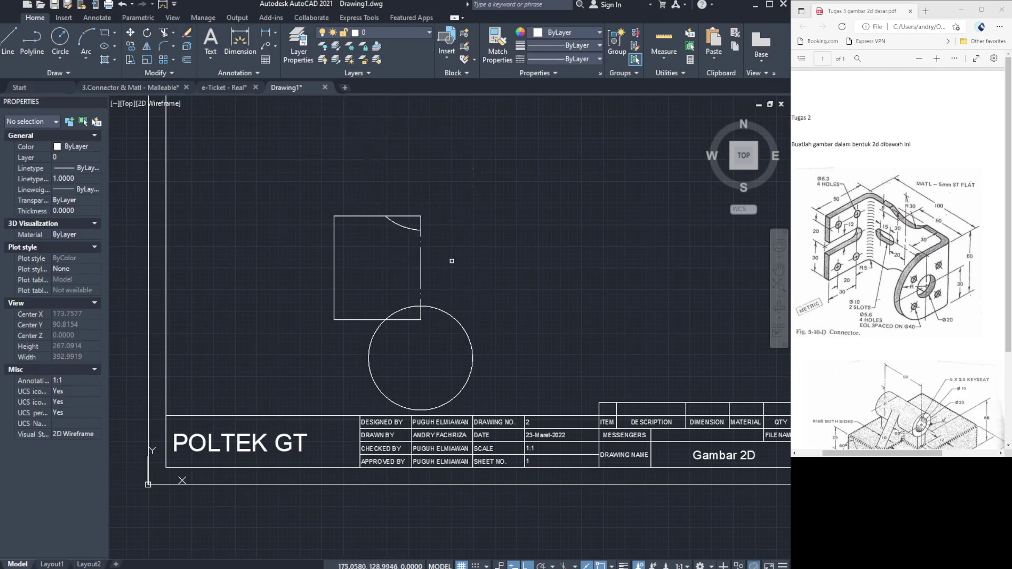
{"action": "left_click", "coordinate": [469, 380]}
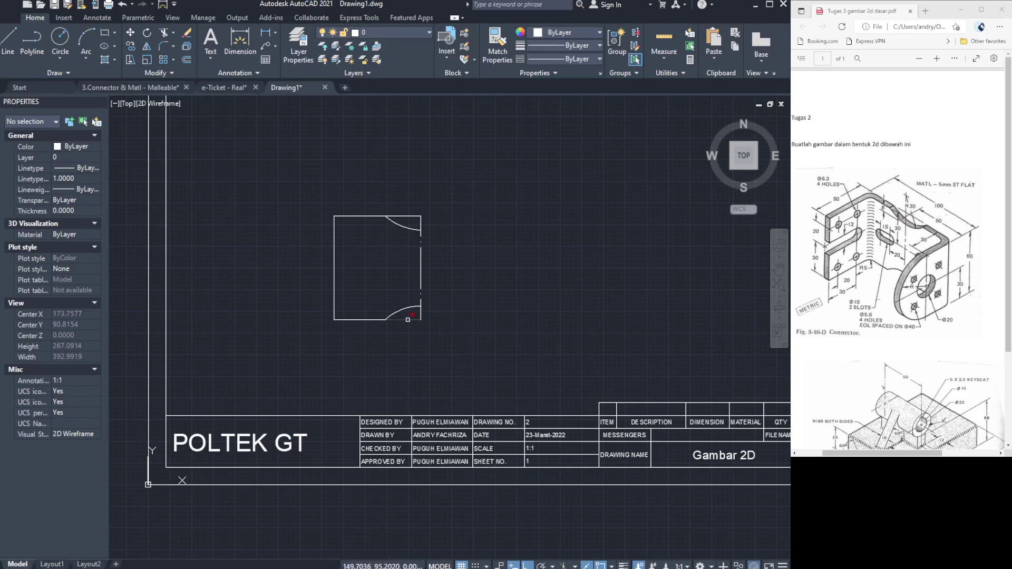
{"action": "left_click", "coordinate": [420, 312]}
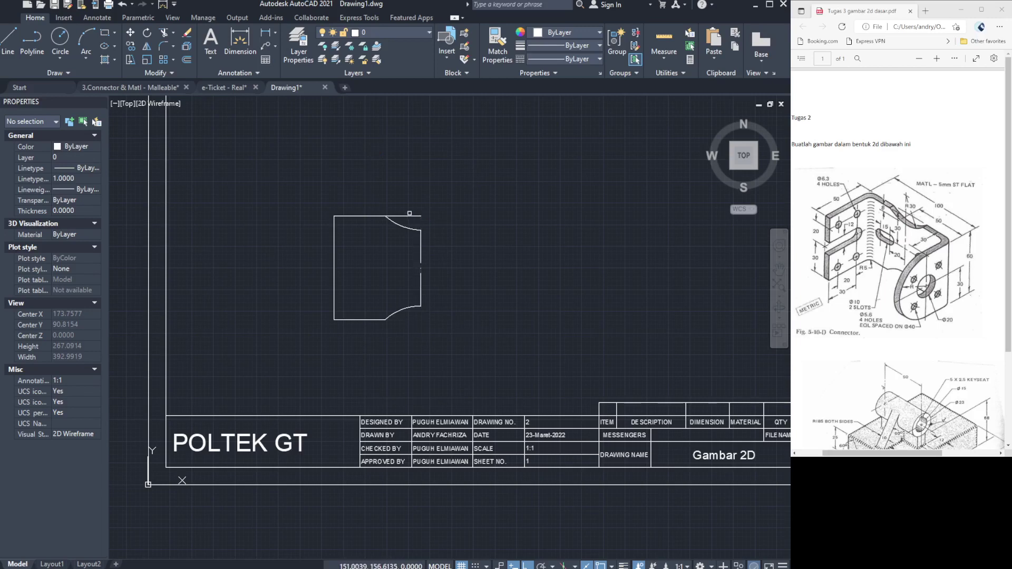
{"action": "left_click", "coordinate": [410, 215]}
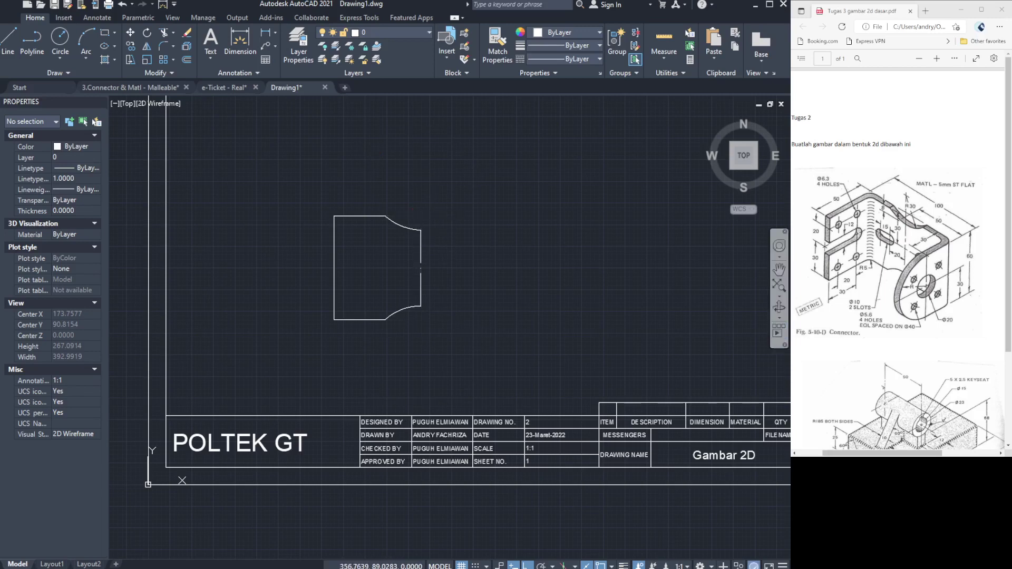
{"action": "scroll", "coordinate": [422, 282], "scroll_direction": "up", "scroll_amount": 2}
Draw a horizontal line to the right edge, keeping only the shorter one across the middle.
{"action": "scroll", "coordinate": [421, 283], "scroll_direction": "up", "scroll_amount": 2}
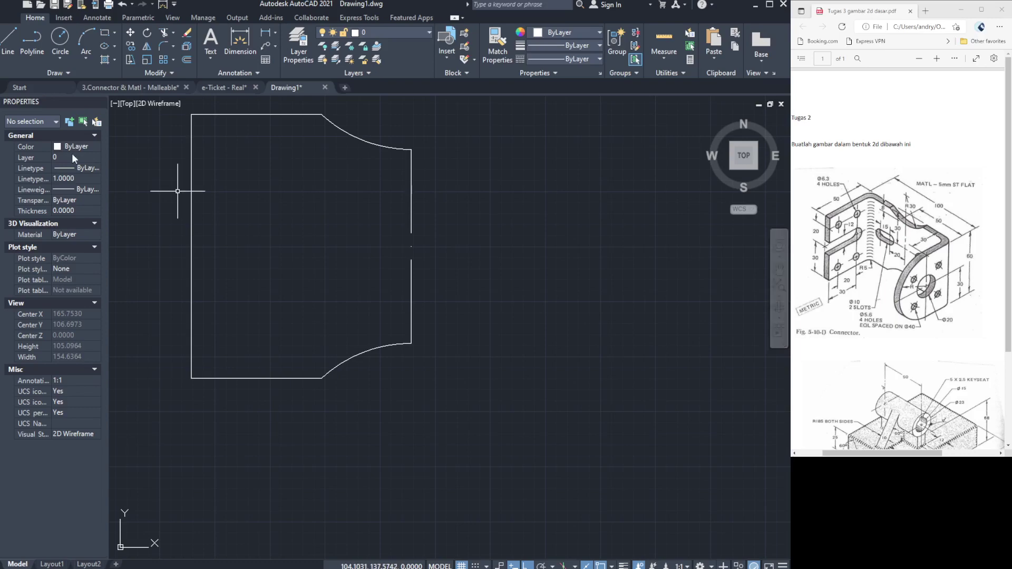
{"action": "left_click", "coordinate": [8, 47]}
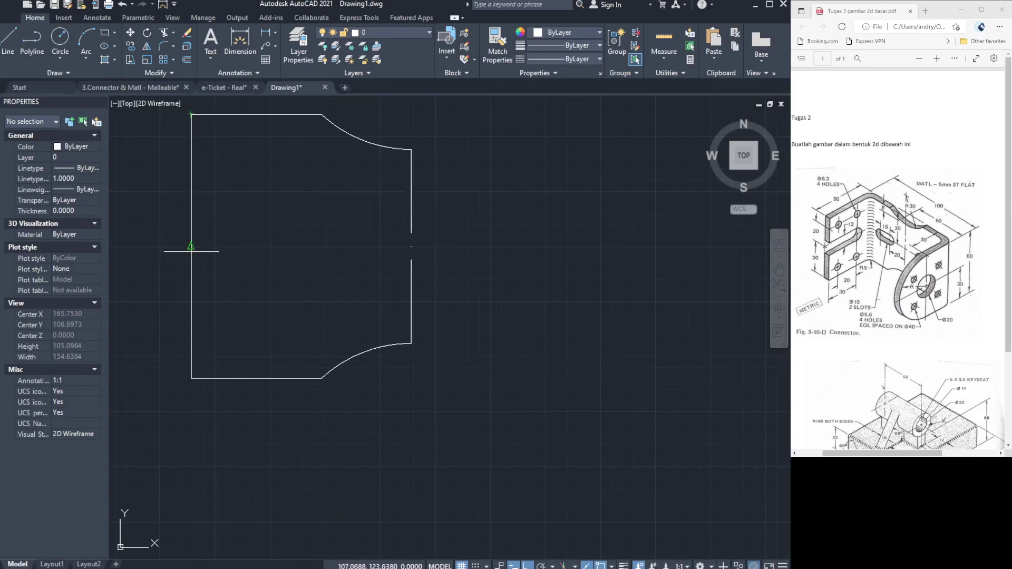
{"action": "left_click", "coordinate": [191, 247]}
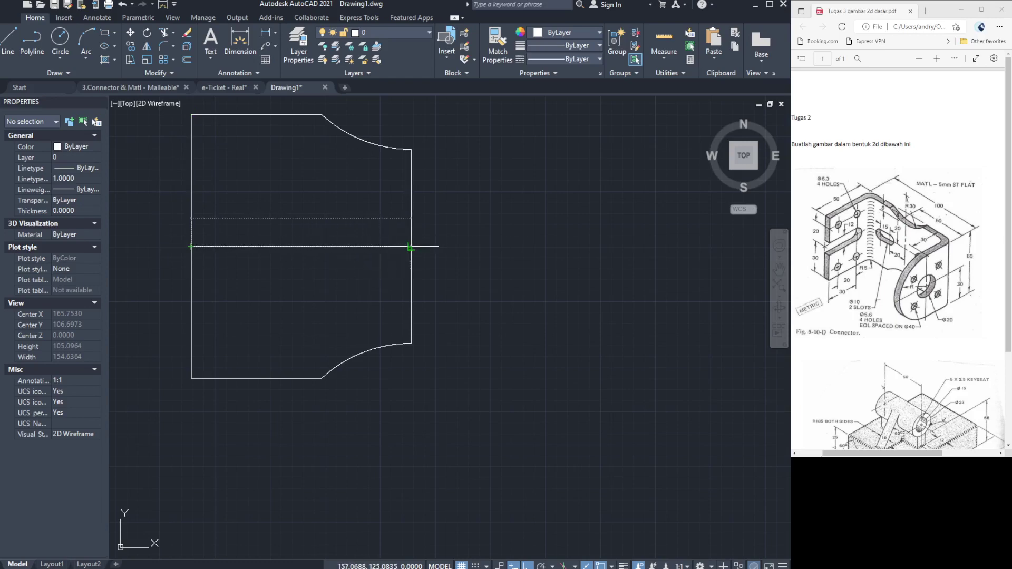
{"action": "left_click", "coordinate": [411, 246]}
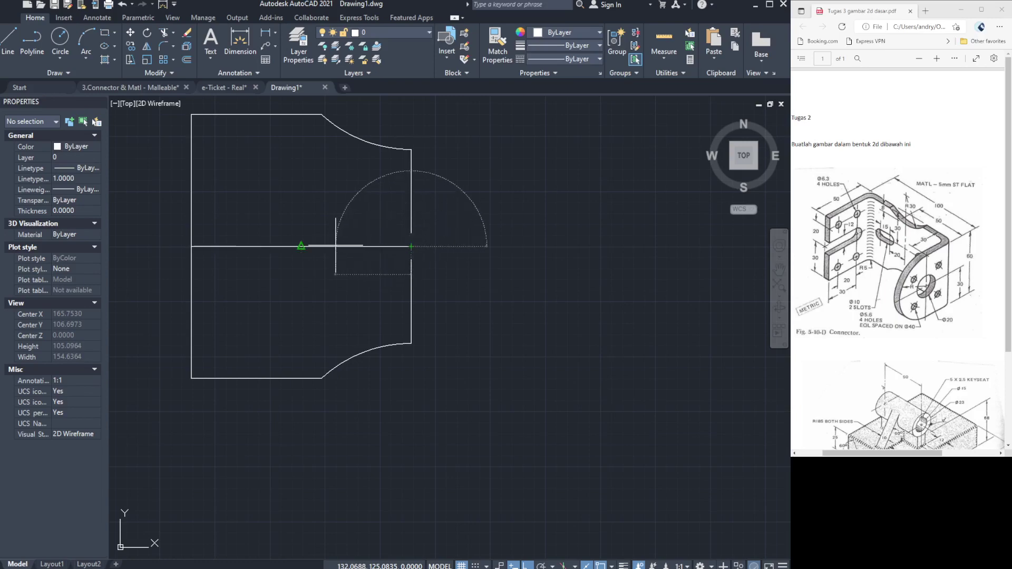
{"action": "left_click", "coordinate": [336, 246]}
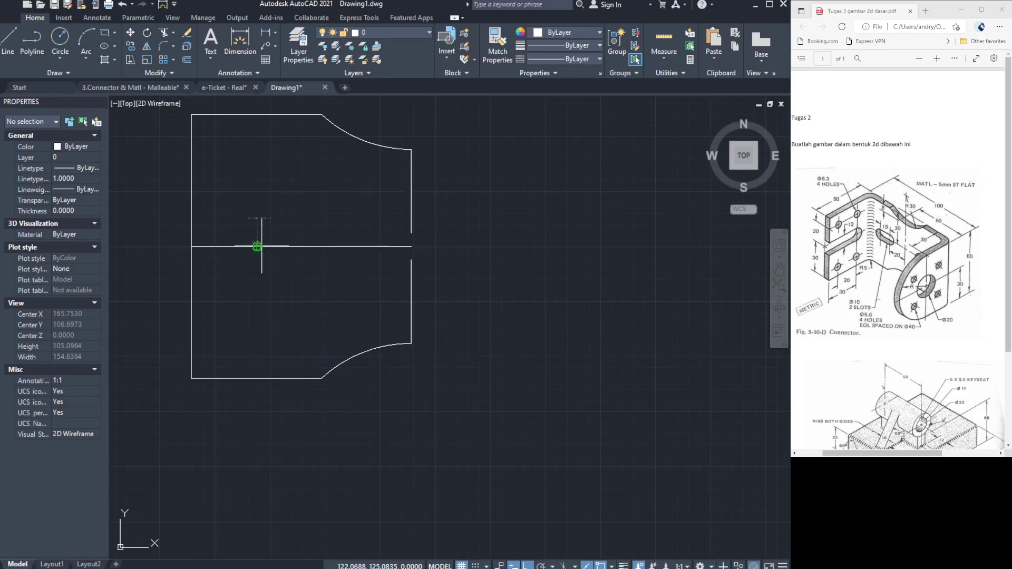
{"action": "key", "text": "Escape"}
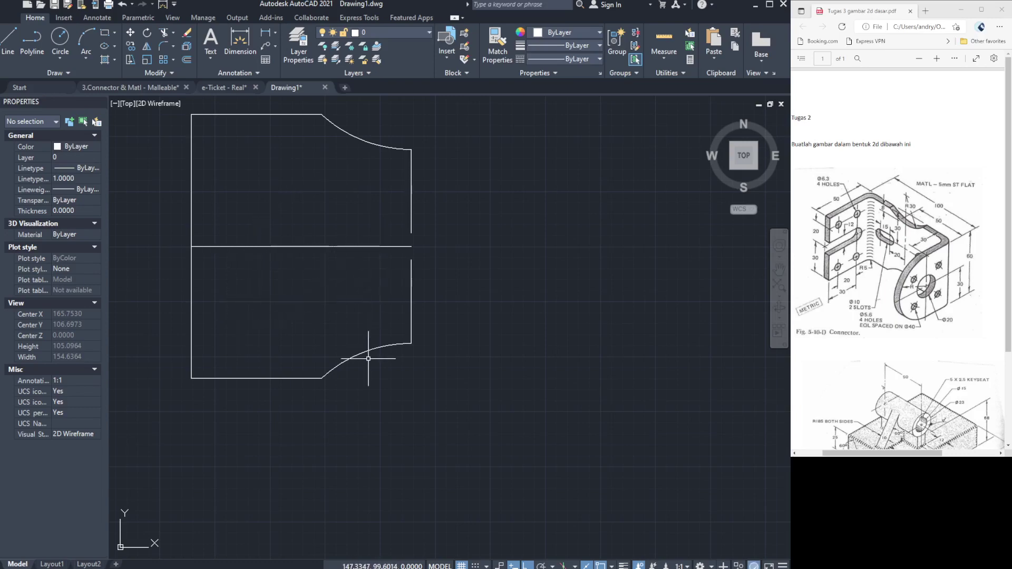
{"action": "left_click", "coordinate": [200, 244]}
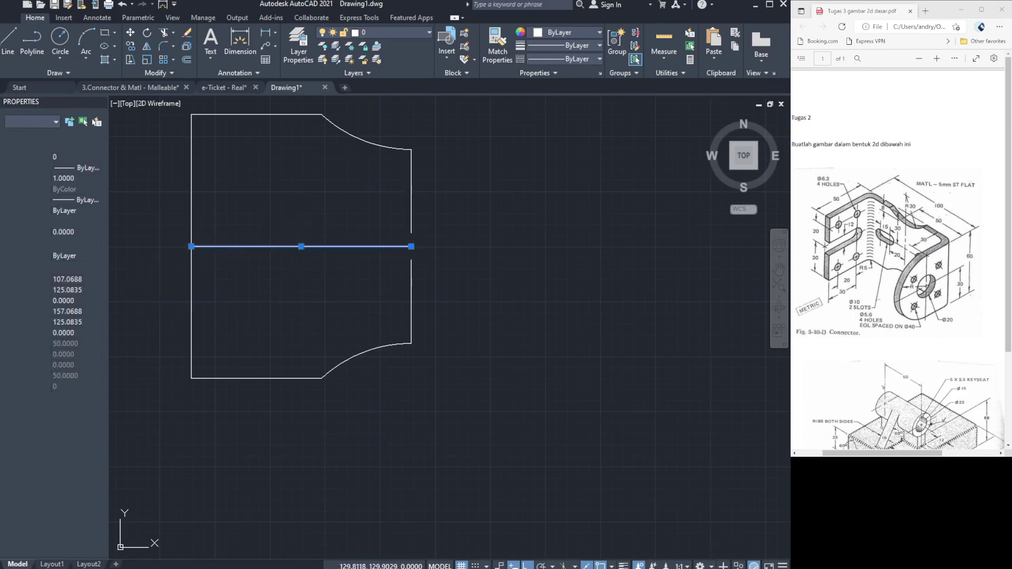
{"action": "key", "text": "Delete"}
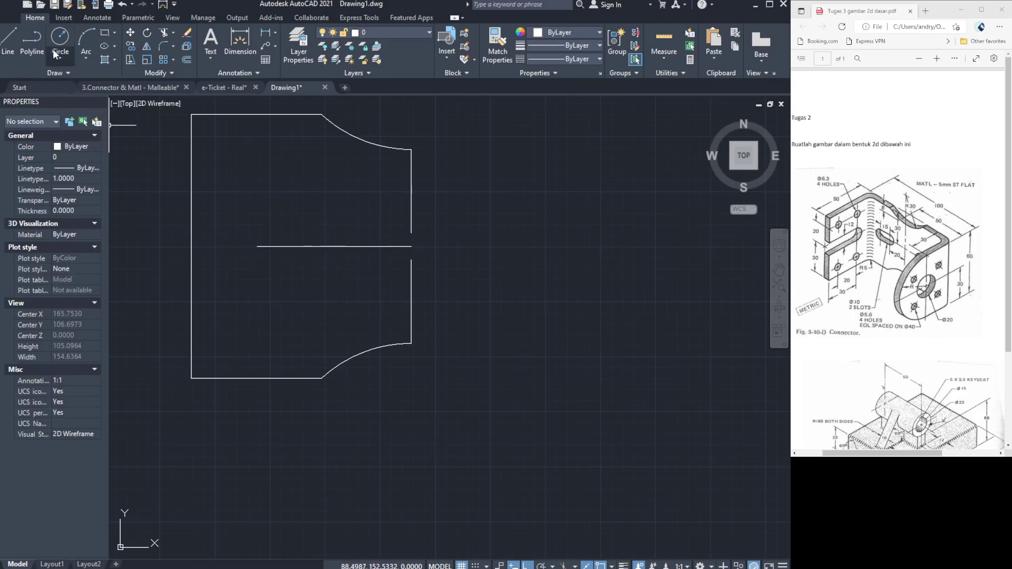
Draw two radius-5 circles on the horizontal centre line.
{"action": "left_click", "coordinate": [59, 42]}
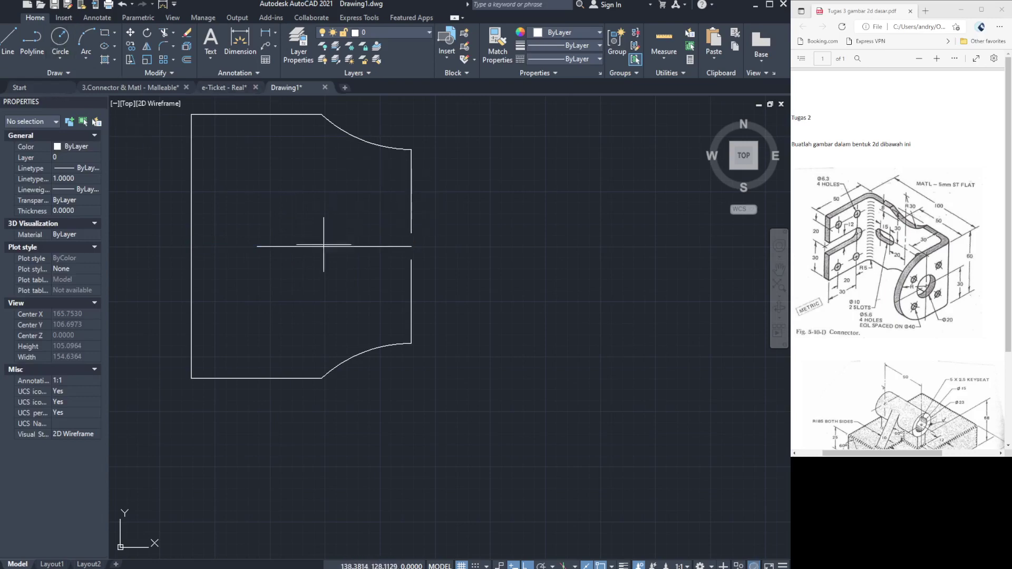
{"action": "left_click", "coordinate": [257, 246]}
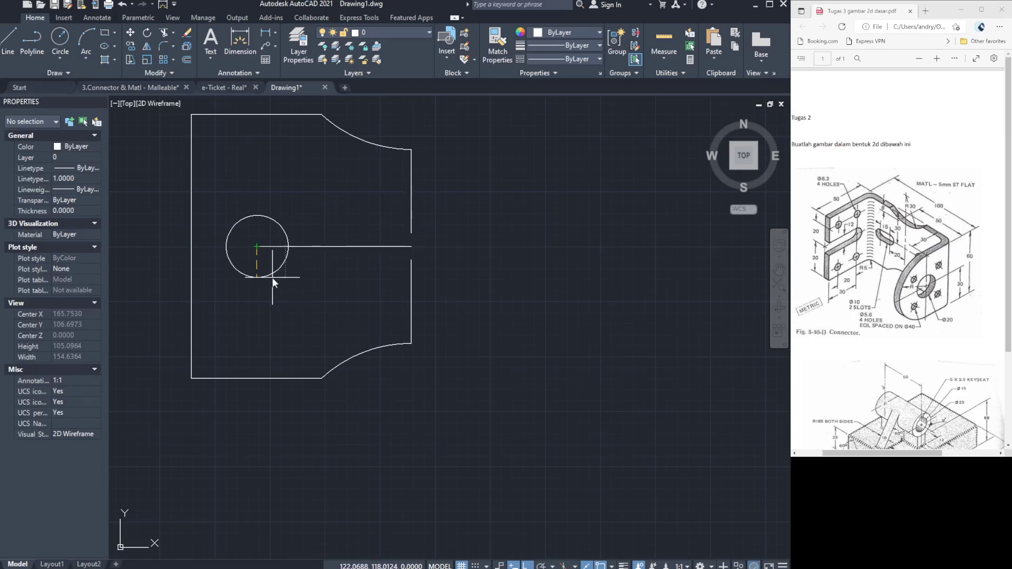
{"action": "type", "text": "5"}
{"action": "key", "text": "Return"}
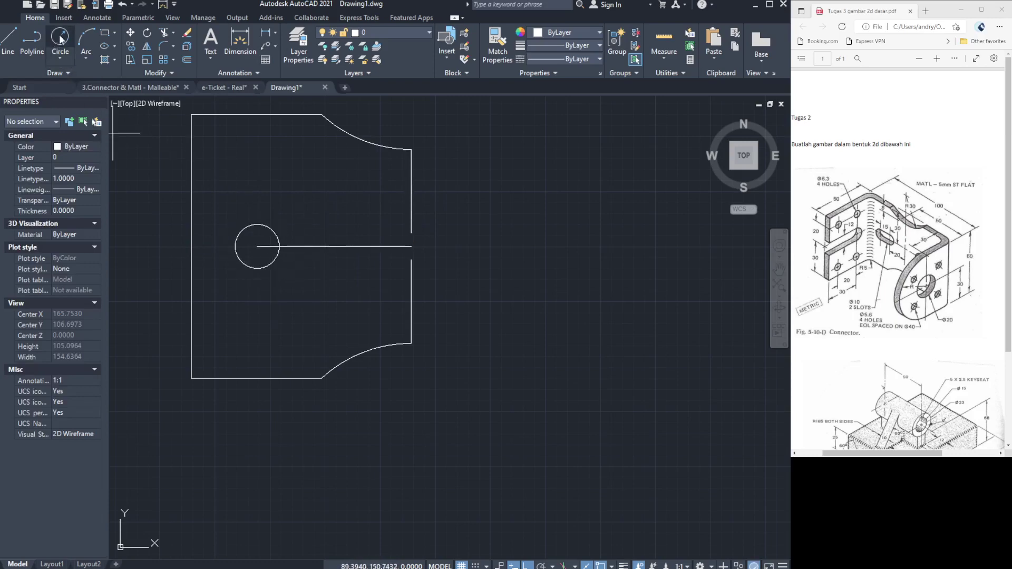
{"action": "left_click", "coordinate": [61, 39]}
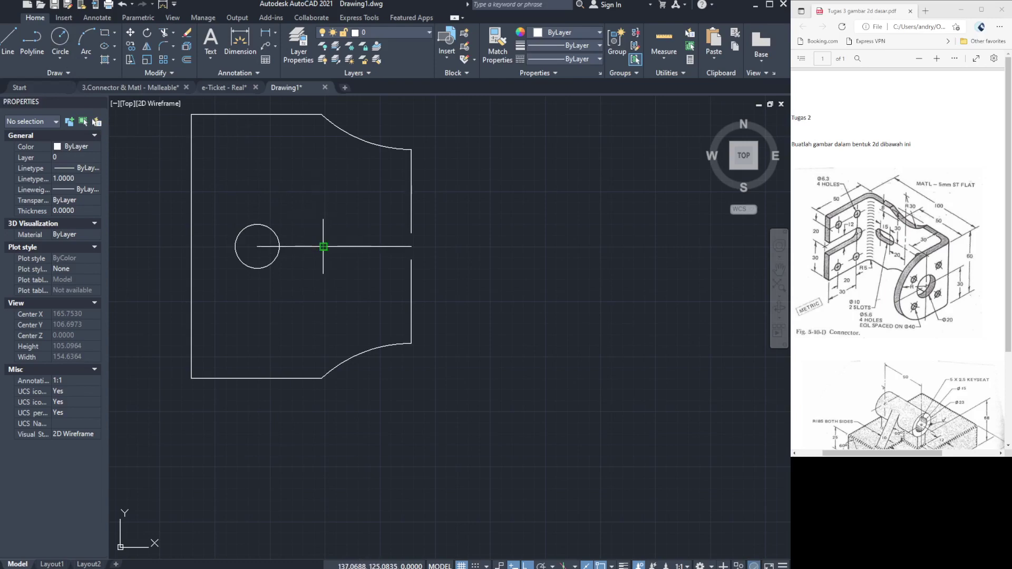
{"action": "left_click", "coordinate": [323, 246]}
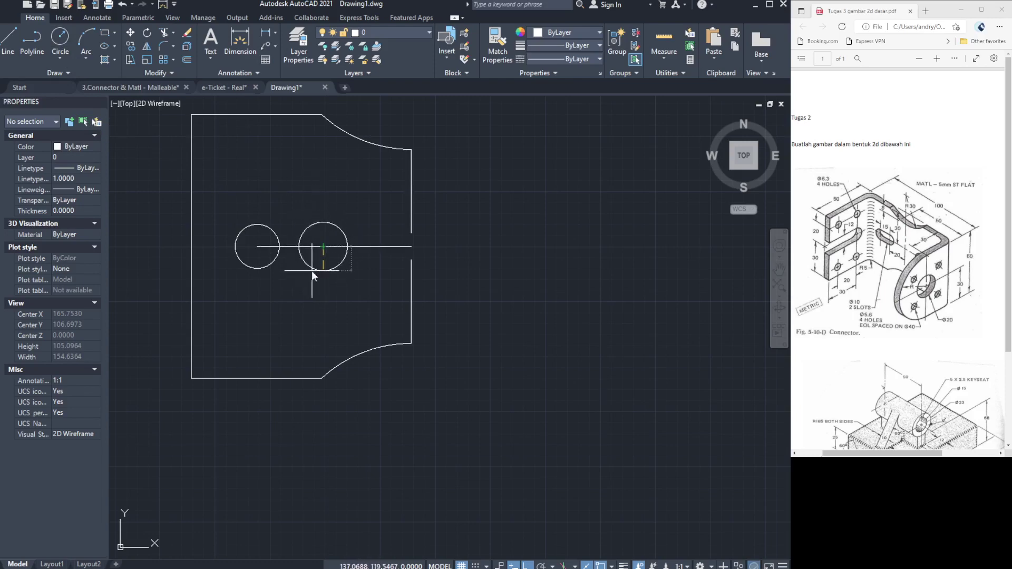
{"action": "type", "text": "5"}
{"action": "key", "text": "Return"}
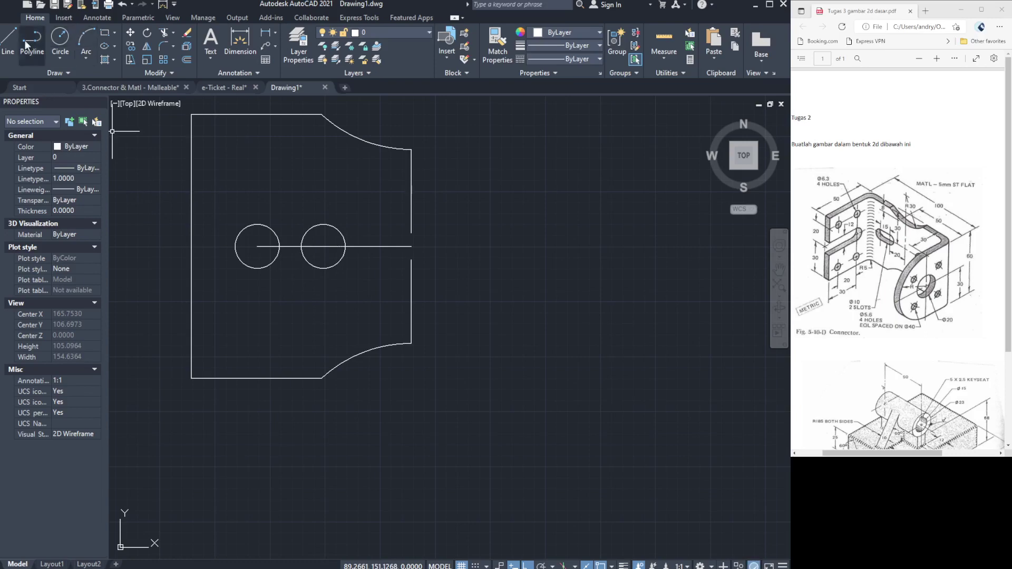
Join the two circles' top quadrants with a connecting line.
{"action": "left_click", "coordinate": [257, 225]}
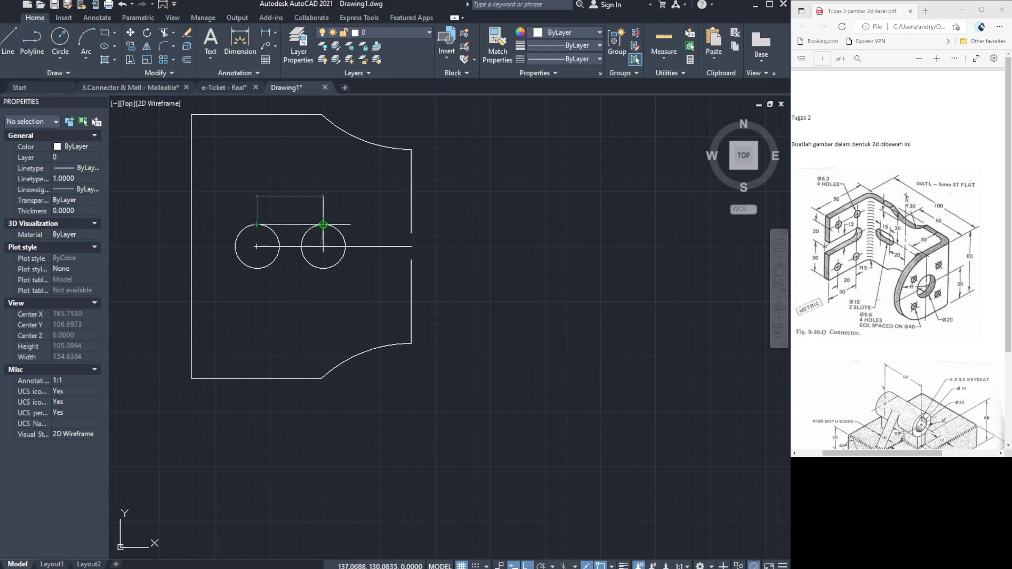
{"action": "left_click", "coordinate": [323, 225]}
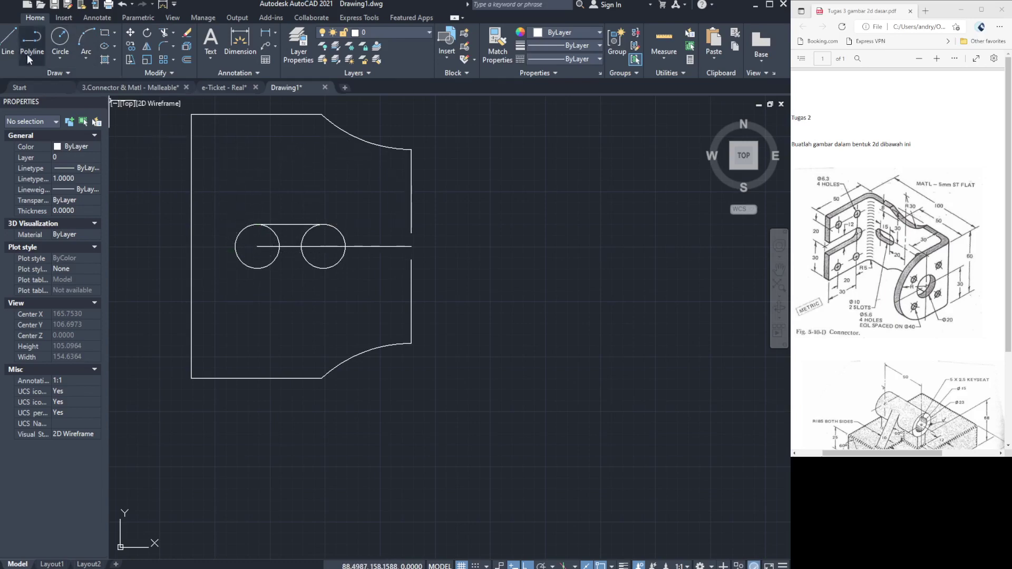
{"action": "left_click", "coordinate": [4, 37]}
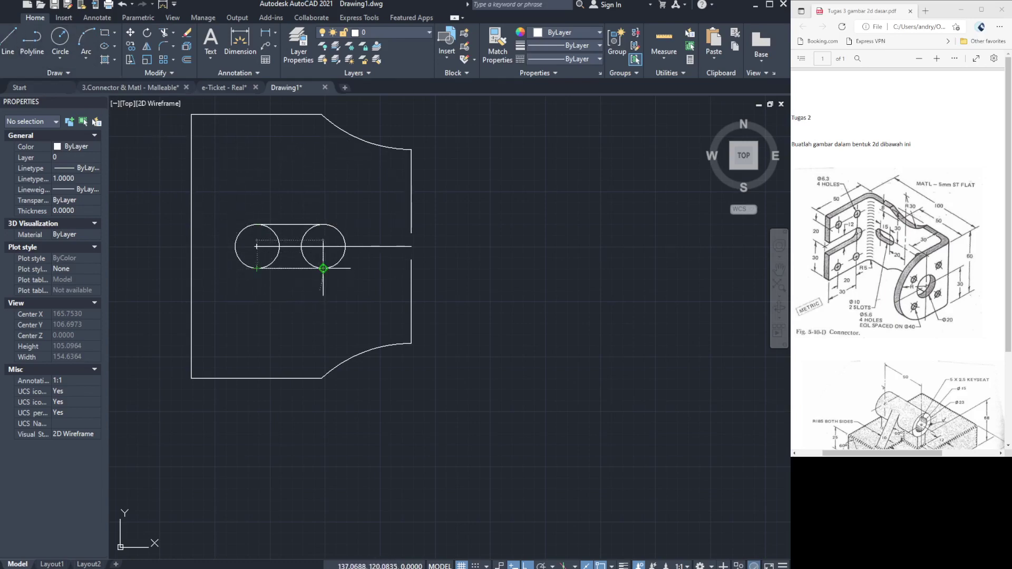
{"action": "key", "text": "Escape"}
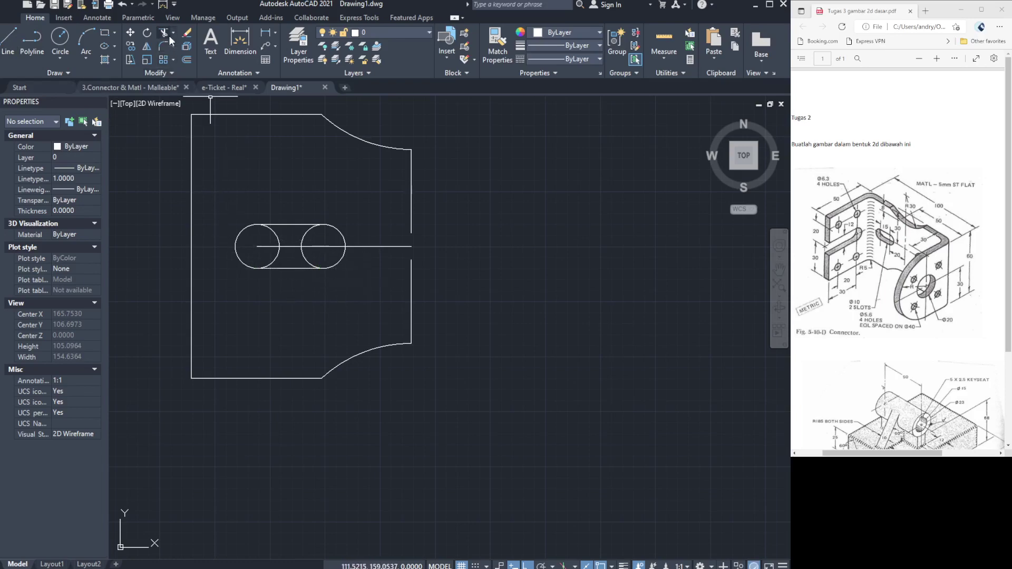
Trim the inner circle arcs and the centre-line piece between them to leave a clean slot.
{"action": "left_click", "coordinate": [169, 39]}
{"action": "left_click", "coordinate": [276, 234]}
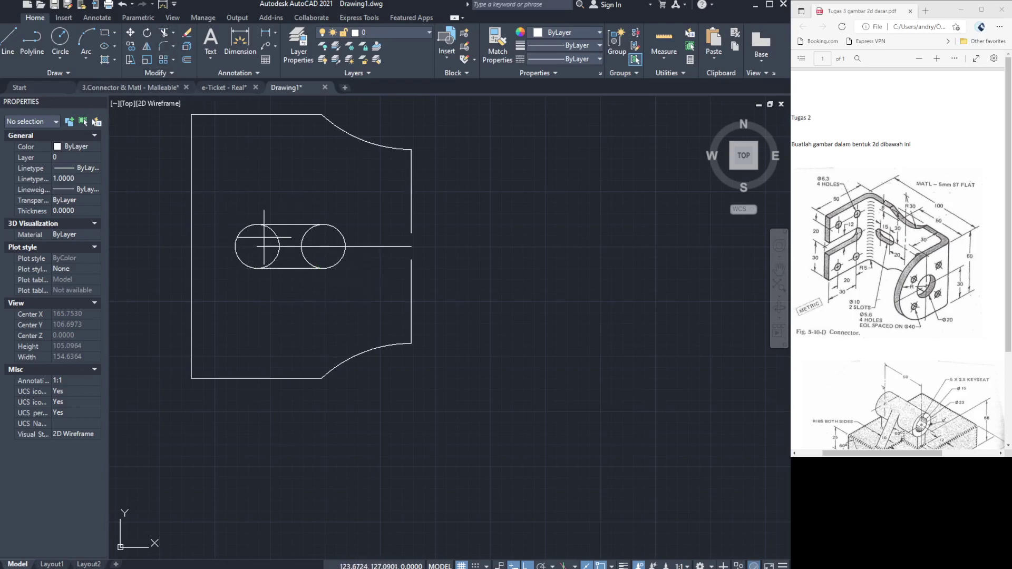
{"action": "left_click", "coordinate": [309, 231]}
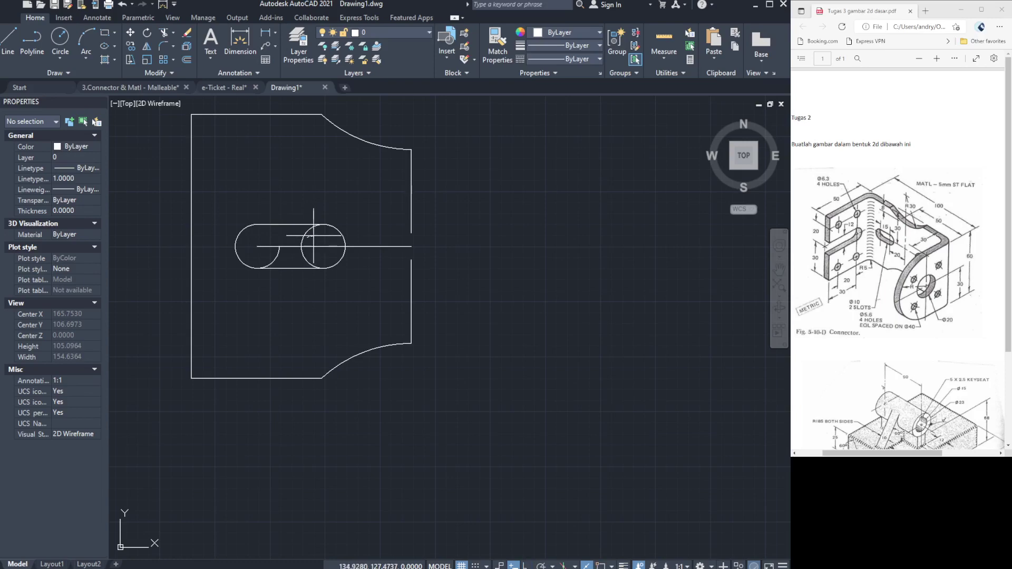
{"action": "left_click", "coordinate": [290, 246]}
{"action": "left_click", "coordinate": [273, 261]}
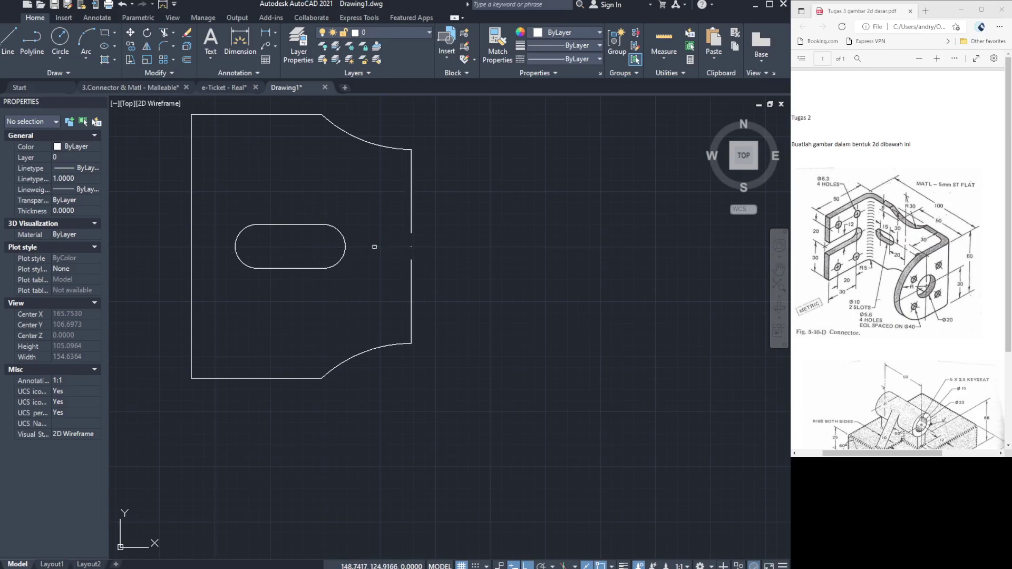
Mirror the half outline and its slot about the right edge, keeping the originals.
{"action": "scroll", "coordinate": [362, 203], "scroll_direction": "up", "scroll_amount": 2}
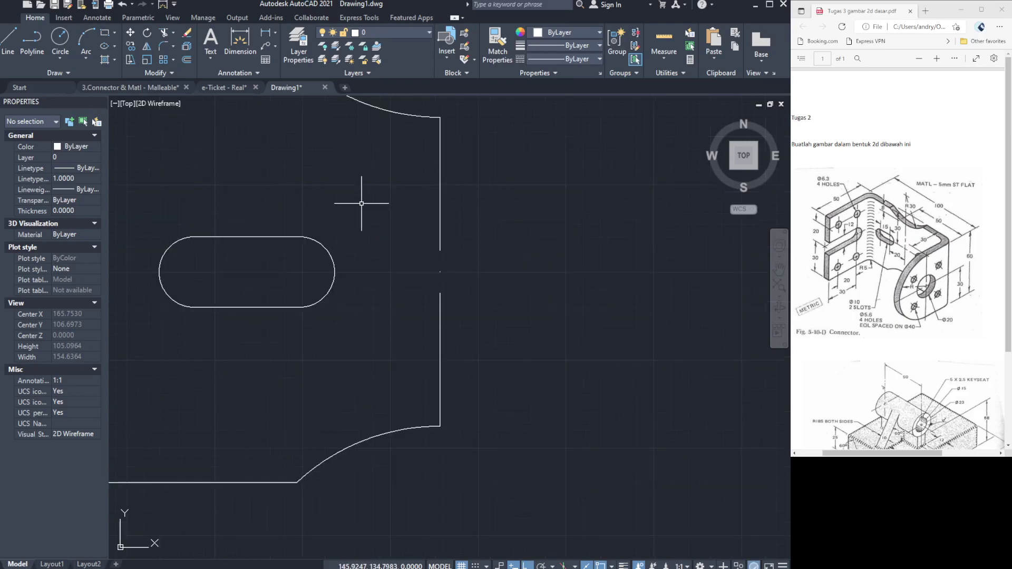
{"action": "scroll", "coordinate": [362, 203], "scroll_direction": "down", "scroll_amount": 4}
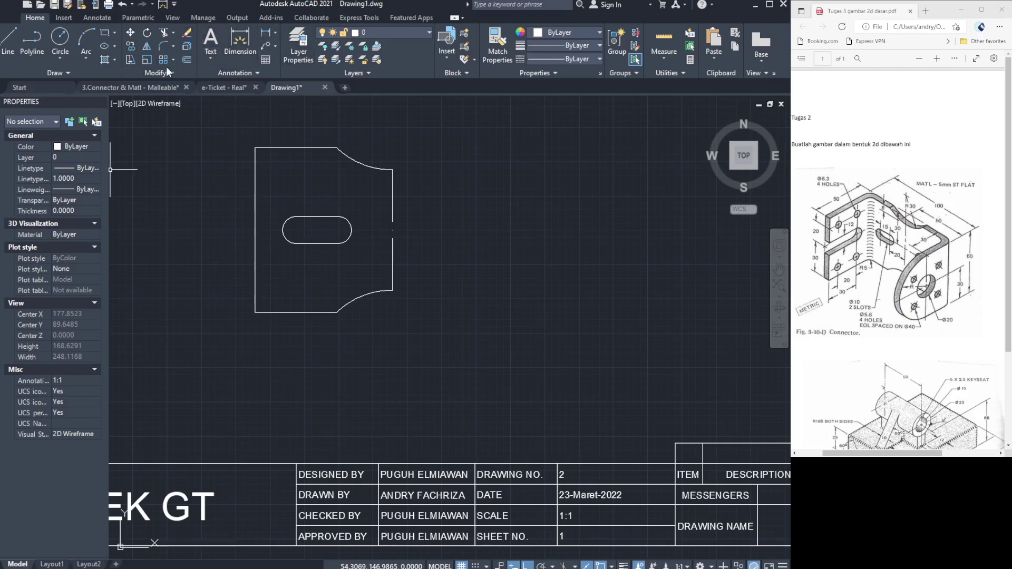
{"action": "left_click", "coordinate": [220, 134]}
{"action": "key", "text": "Escape"}
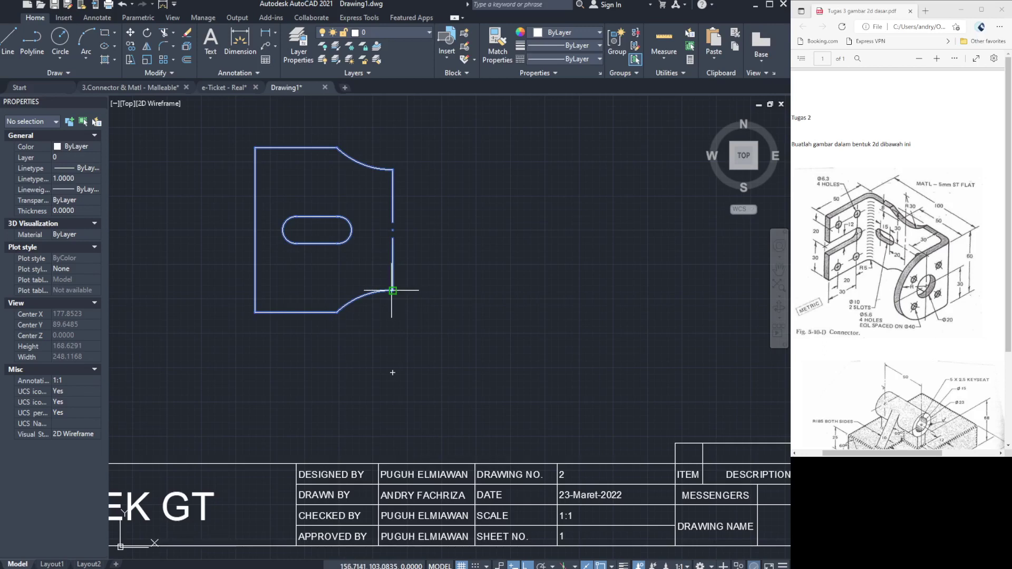
{"action": "left_click", "coordinate": [392, 291]}
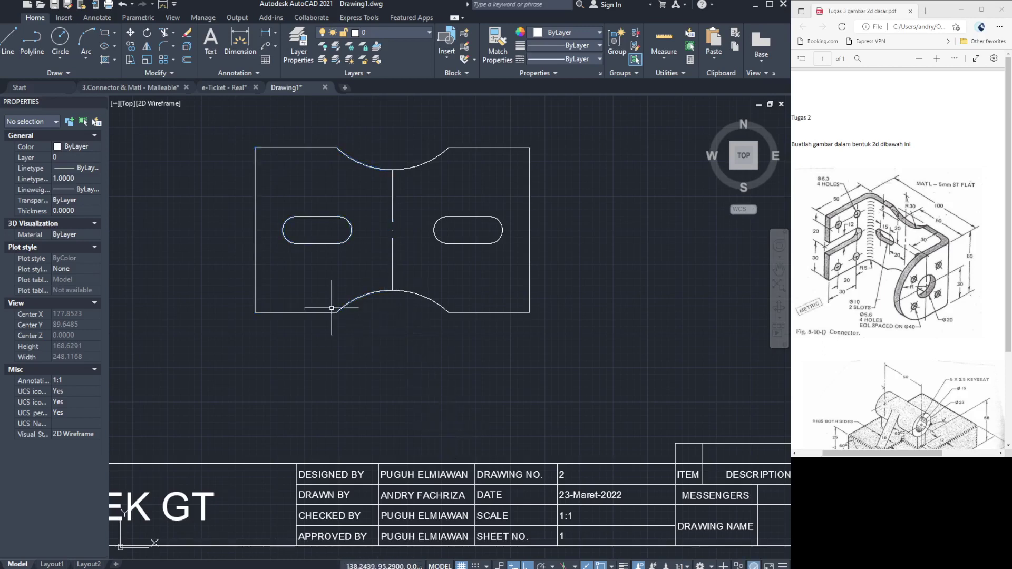
Stretch the vertical centre line's ends past the outline and edit its linetype scale.
{"action": "left_click", "coordinate": [394, 199]}
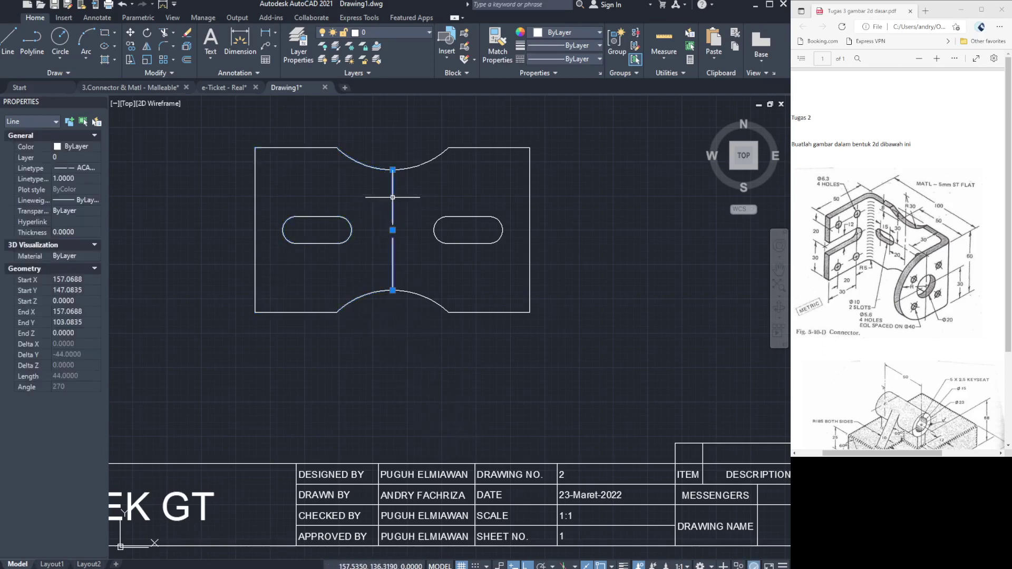
{"action": "left_click", "coordinate": [393, 169]}
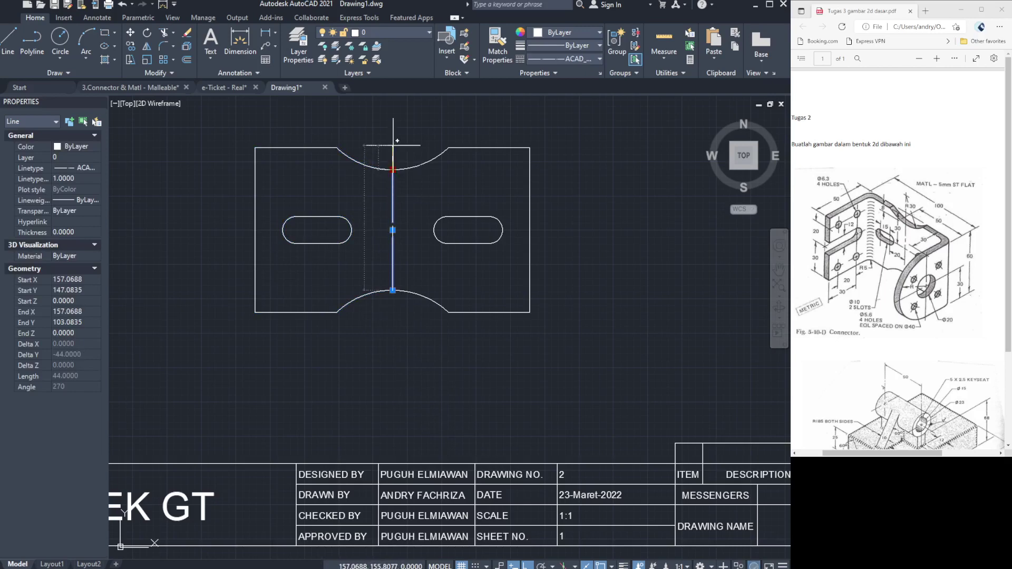
{"action": "left_click", "coordinate": [393, 131]}
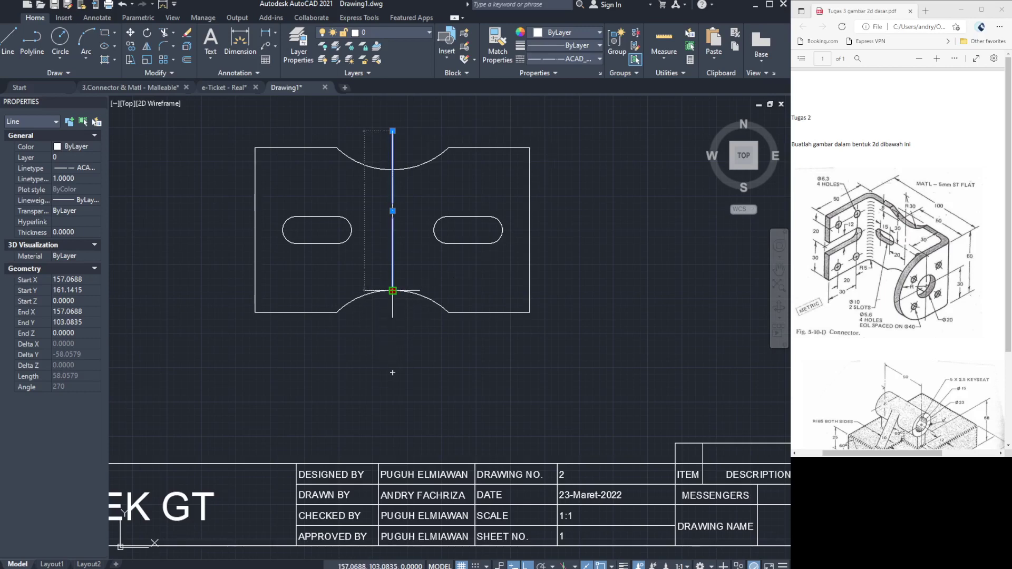
{"action": "left_click", "coordinate": [392, 290]}
{"action": "left_click", "coordinate": [392, 348]}
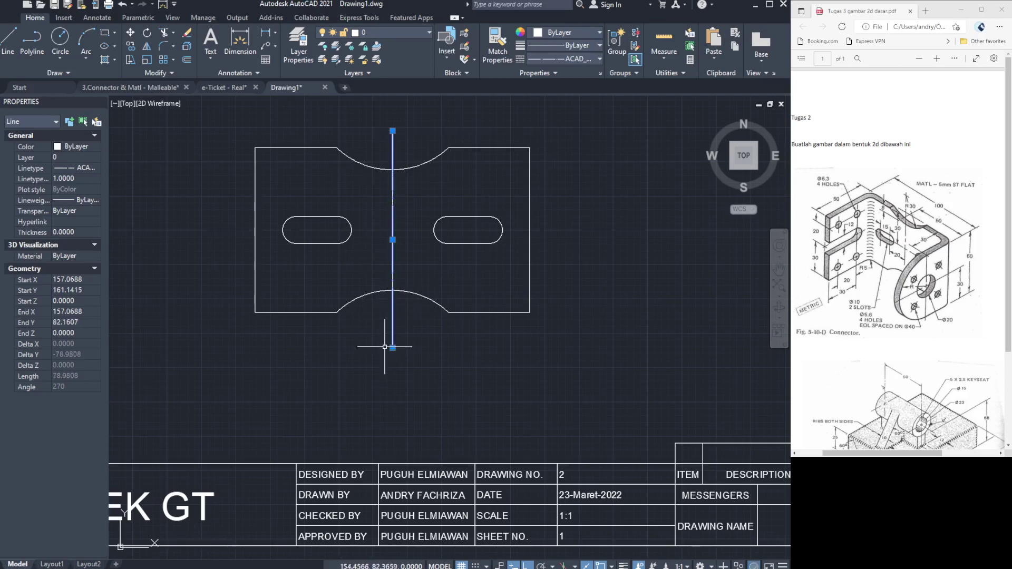
{"action": "left_click", "coordinate": [62, 175]}
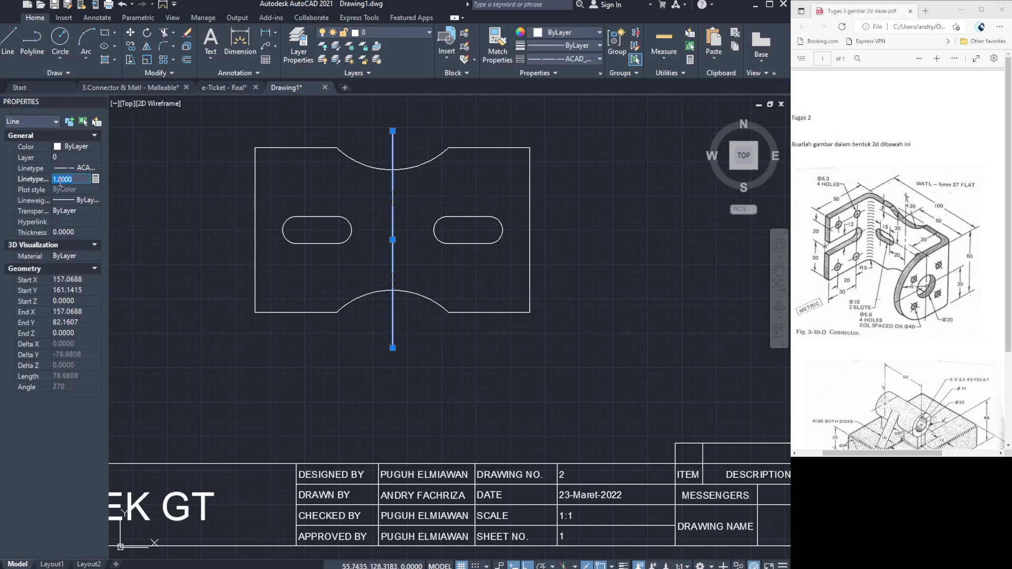
{"action": "left_click", "coordinate": [61, 181]}
{"action": "type", "text": "."}
{"action": "key", "text": "Escape"}
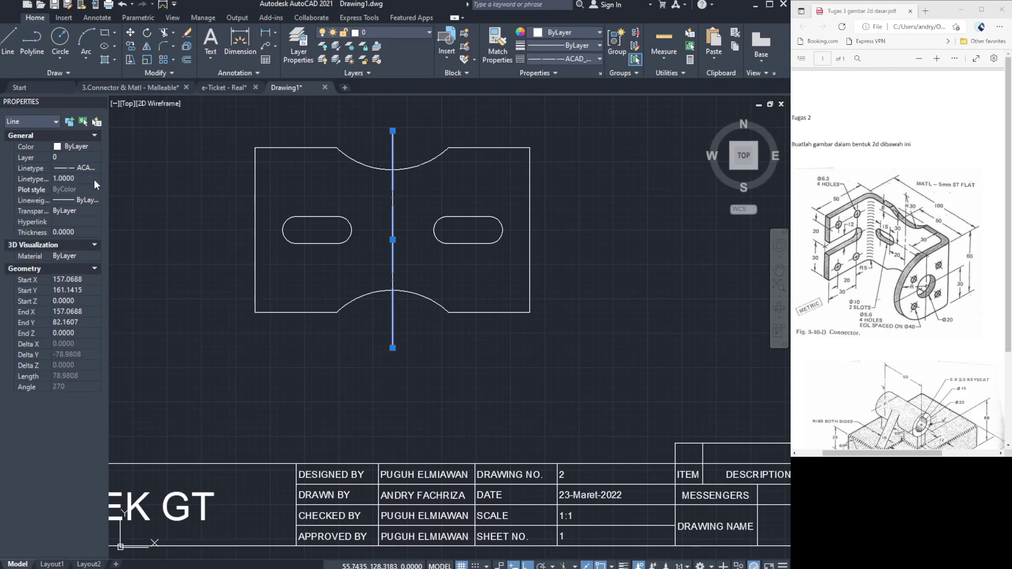
{"action": "key", "text": "Escape"}
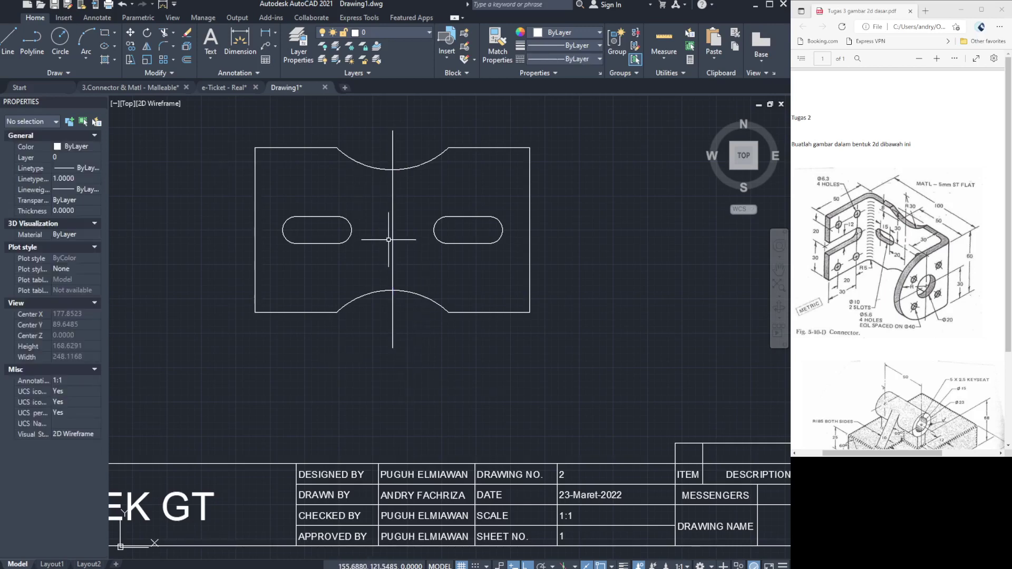
Delete the long duplicate vertical centre line.
{"action": "left_click", "coordinate": [392, 236]}
{"action": "key", "text": "Escape"}
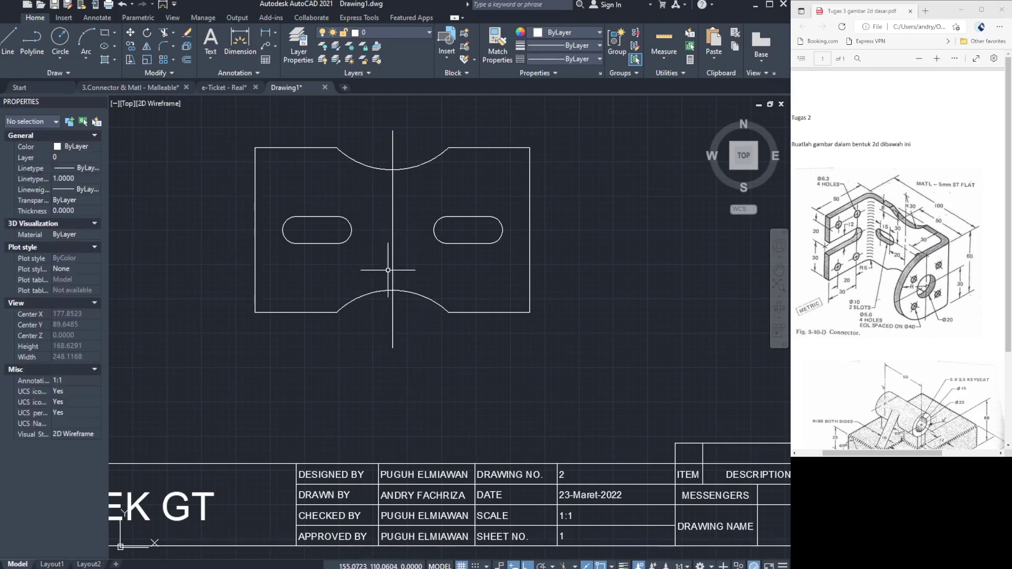
{"action": "left_click", "coordinate": [392, 260]}
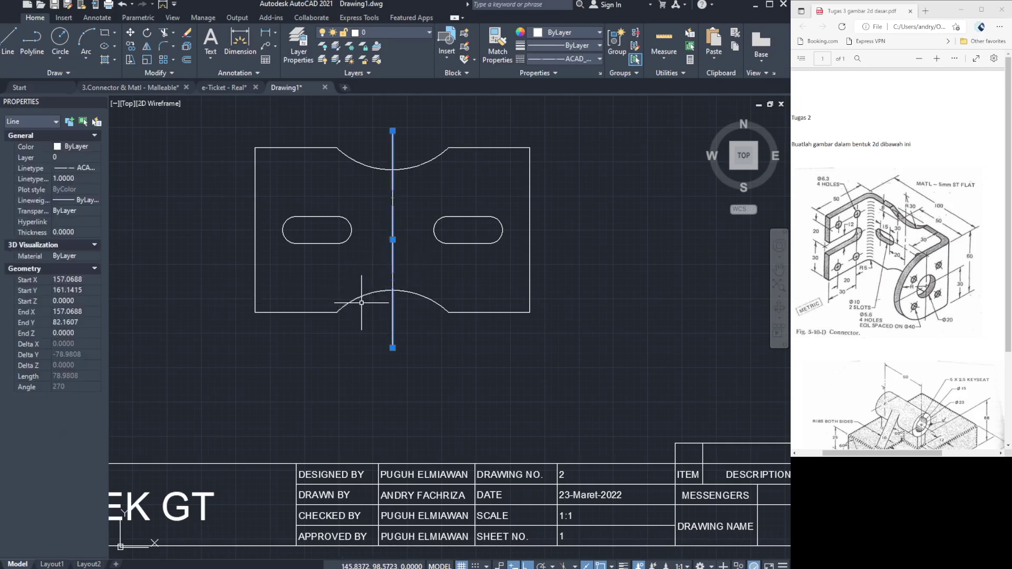
{"action": "key", "text": "Delete"}
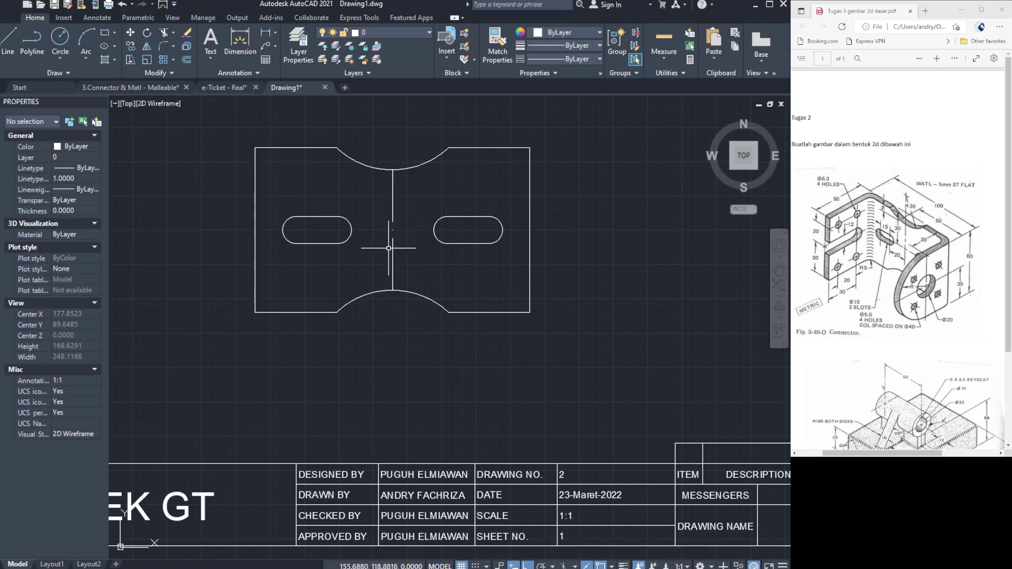
Stretch the remaining centre line just beyond the plate's top and bottom, adjusting its linetype scale.
{"action": "left_click", "coordinate": [393, 261]}
{"action": "left_click", "coordinate": [392, 291]}
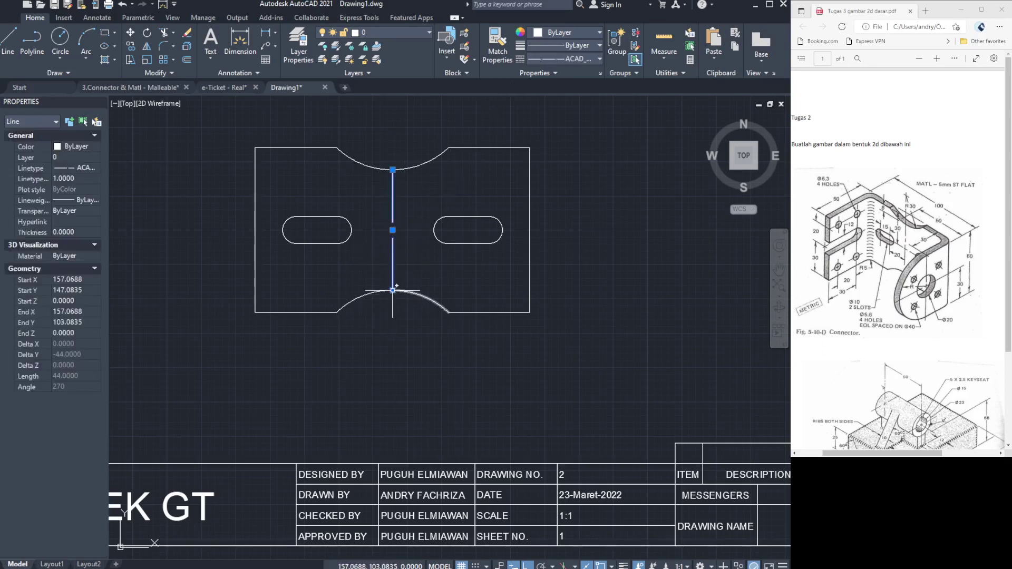
{"action": "left_click", "coordinate": [389, 321]}
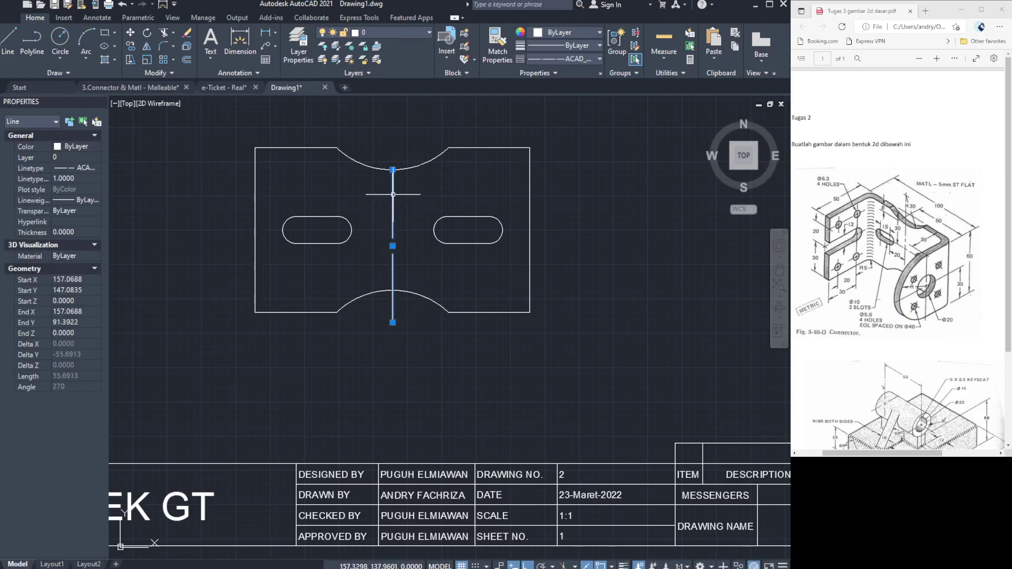
{"action": "left_click", "coordinate": [393, 170]}
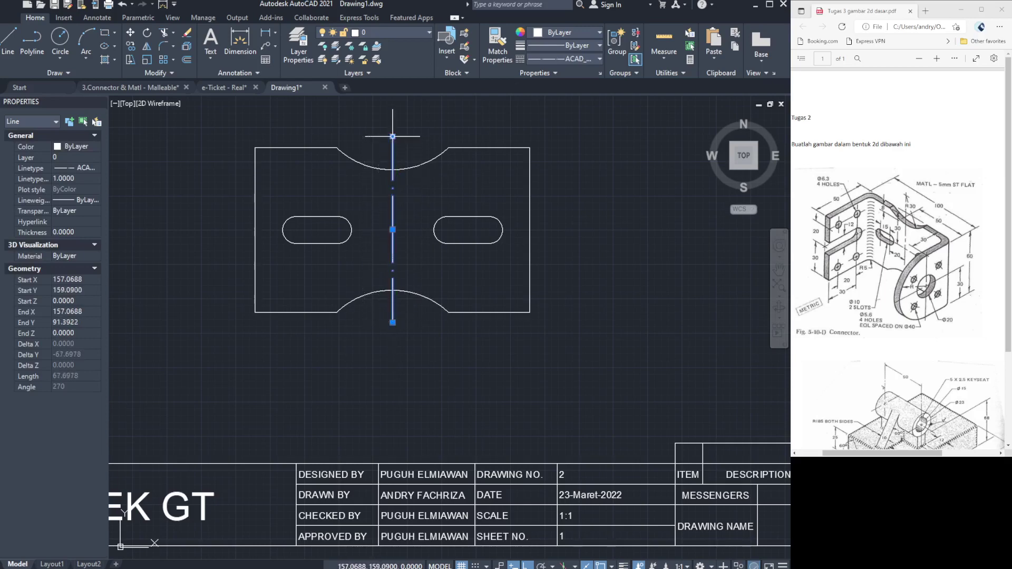
{"action": "left_click", "coordinate": [393, 136]}
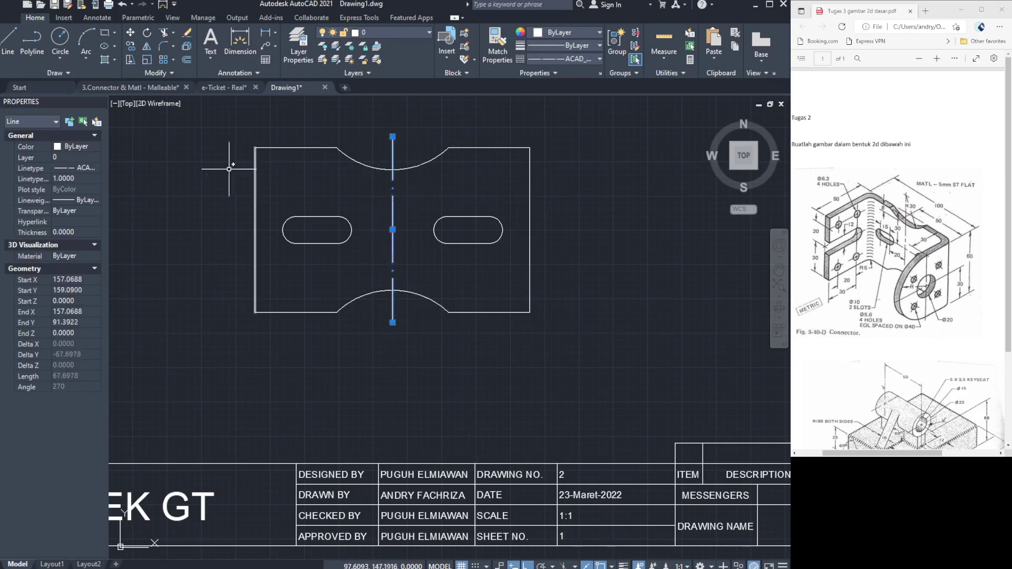
{"action": "left_click", "coordinate": [62, 178]}
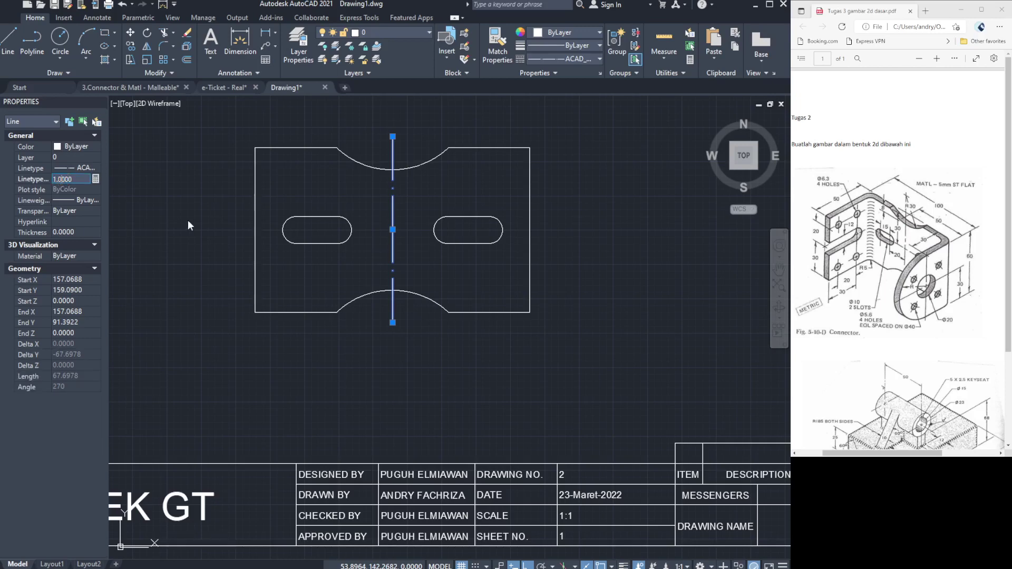
{"action": "type", "text": "0,000"}
{"action": "key", "text": "Return"}
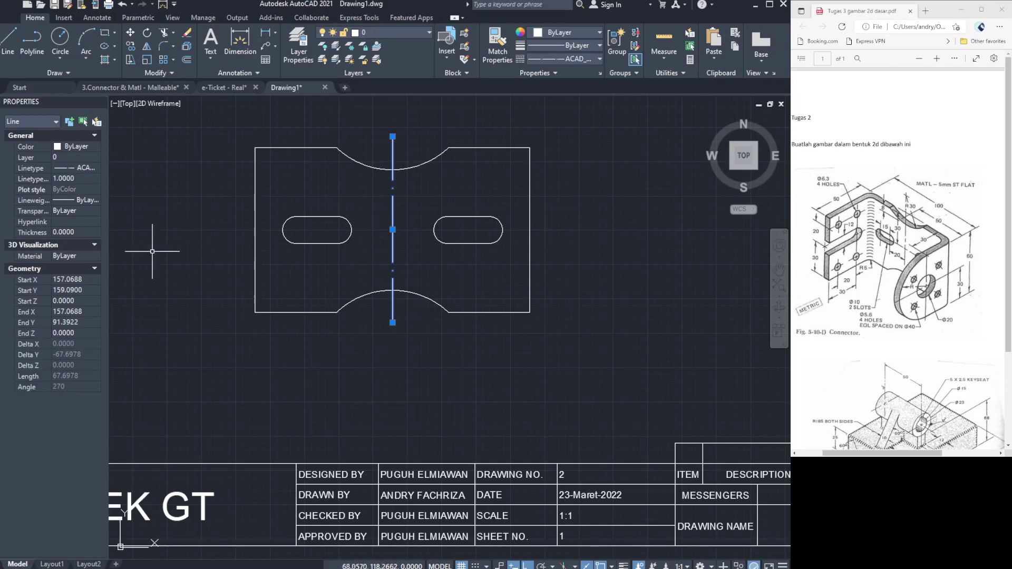
{"action": "key", "text": "Escape"}
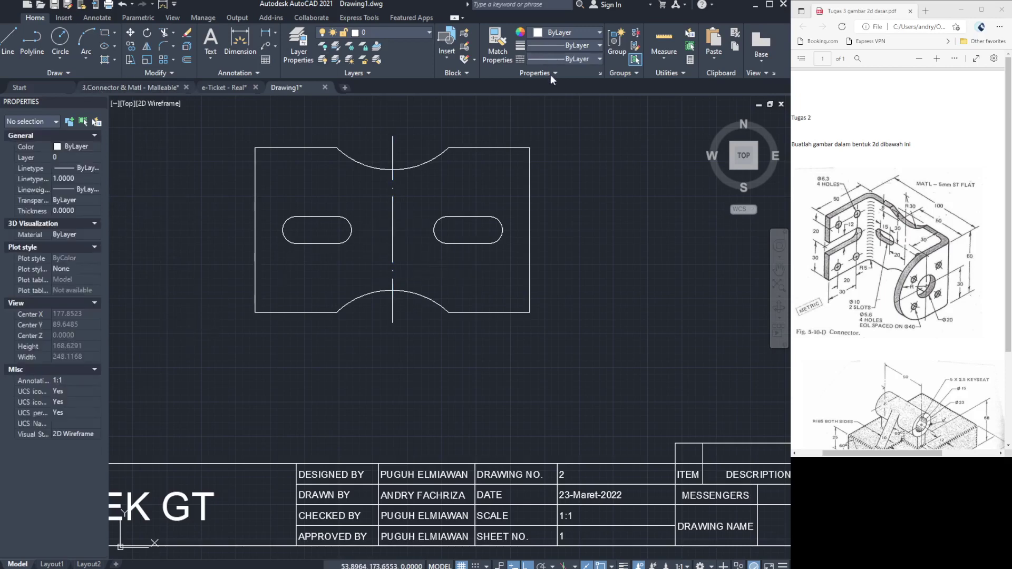
Draw a CENTER-linetype horizontal line through both slots, overshooting both plate sides.
{"action": "left_click", "coordinate": [600, 59]}
{"action": "left_click", "coordinate": [567, 84]}
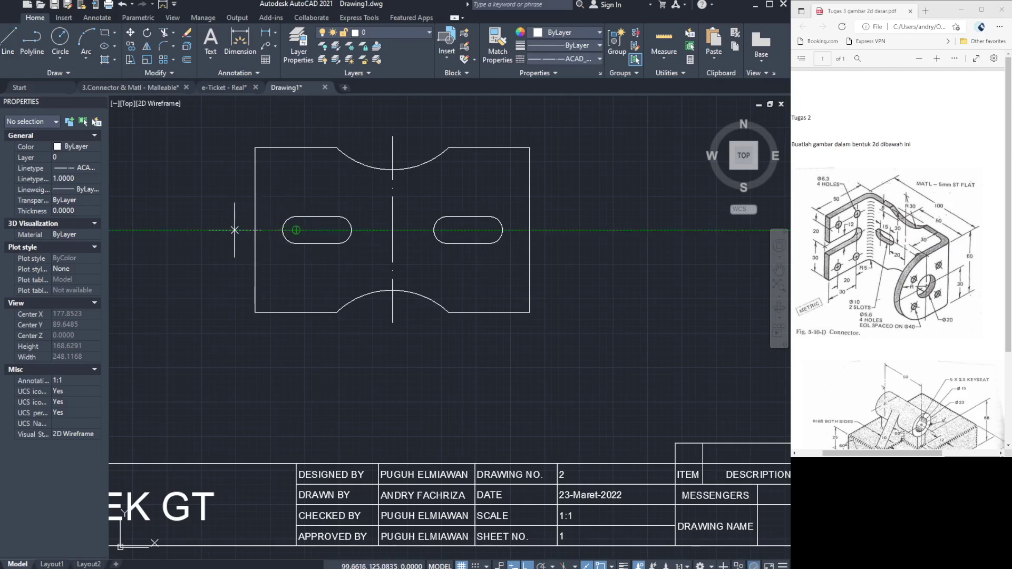
{"action": "left_click", "coordinate": [226, 230]}
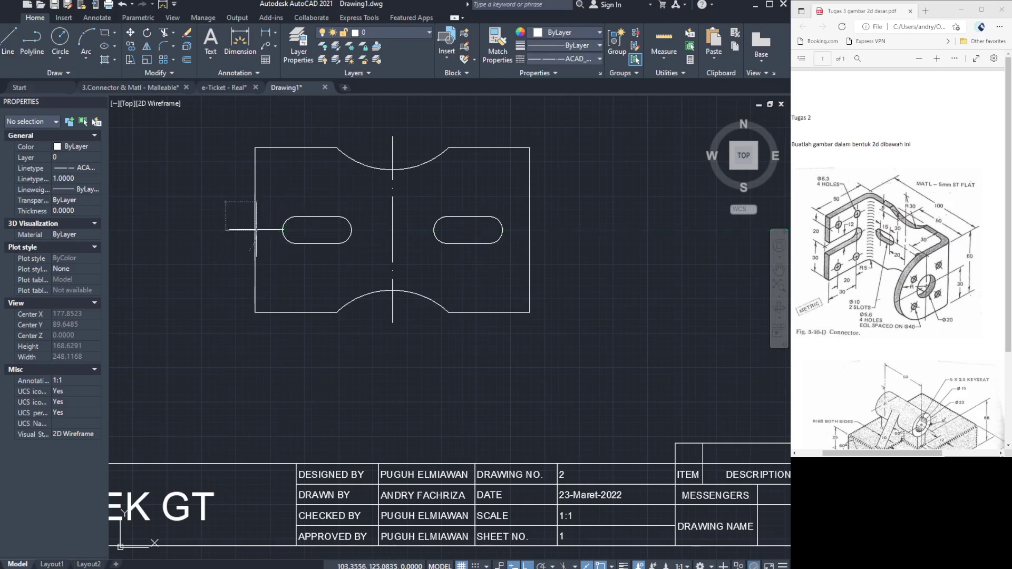
{"action": "left_click", "coordinate": [569, 239]}
{"action": "key", "text": "Return"}
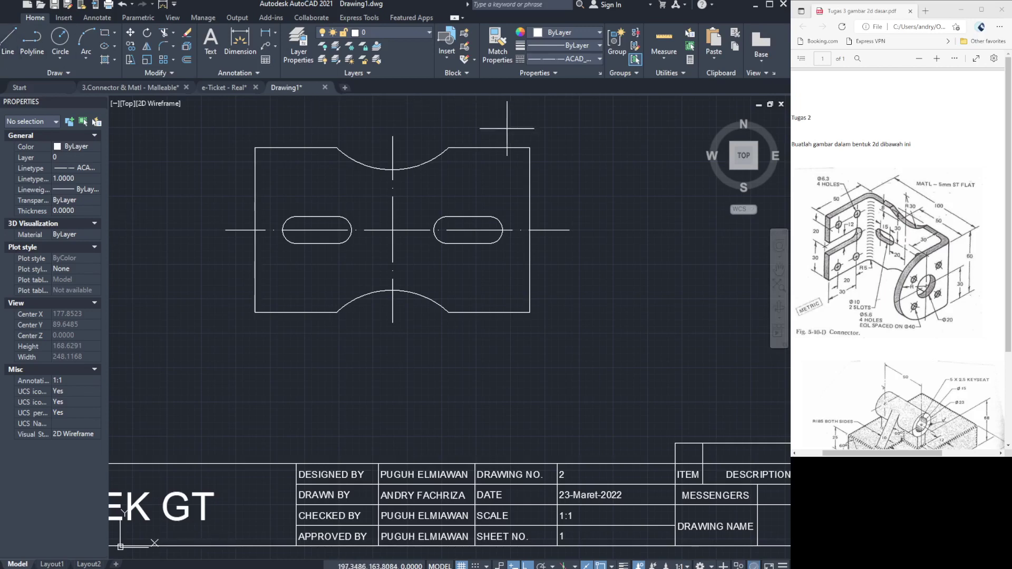
Draw a 60-unit vertical bend line just inside the plate's right edge.
{"action": "left_click", "coordinate": [529, 148]}
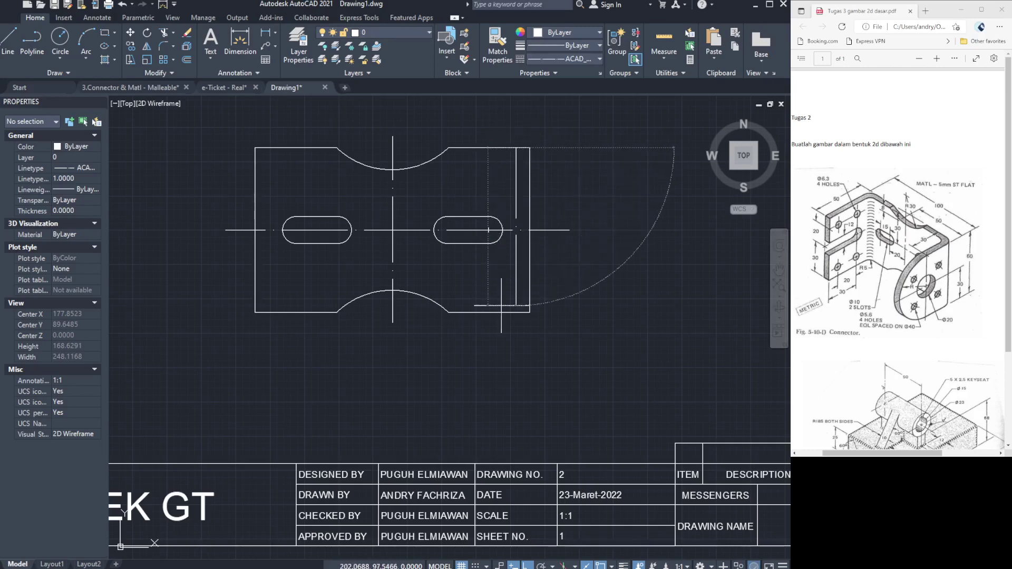
{"action": "left_click", "coordinate": [515, 314]}
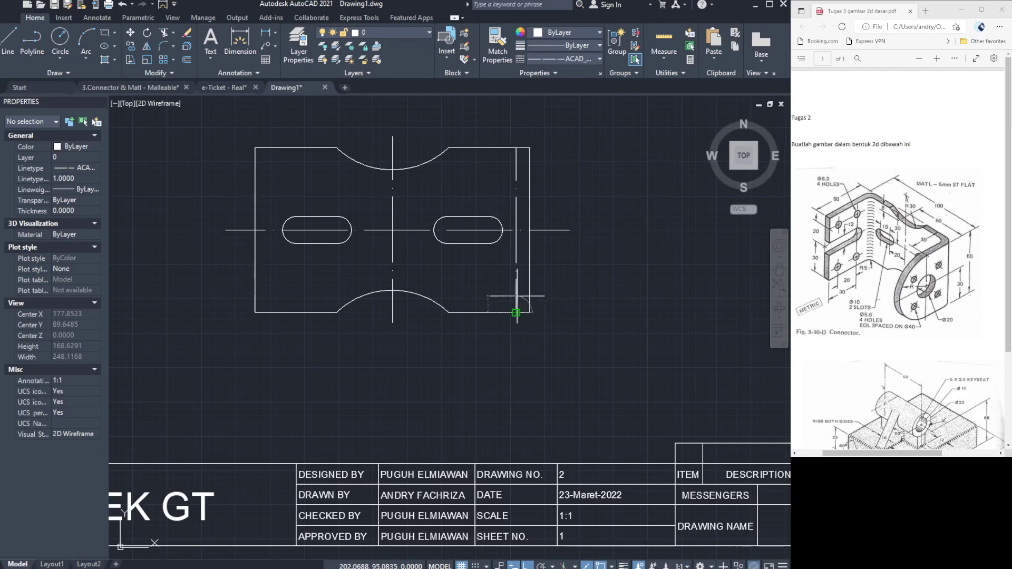
{"action": "left_click", "coordinate": [516, 254]}
{"action": "key", "text": "Escape"}
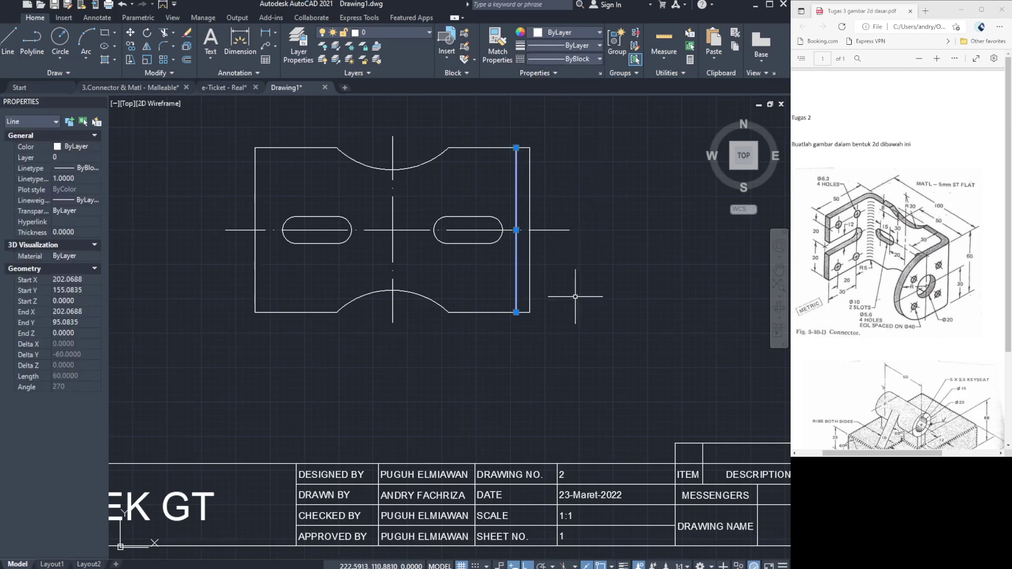
{"action": "scroll", "coordinate": [582, 287], "scroll_direction": "up", "scroll_amount": 3}
{"action": "scroll", "coordinate": [574, 284], "scroll_direction": "down", "scroll_amount": 3}
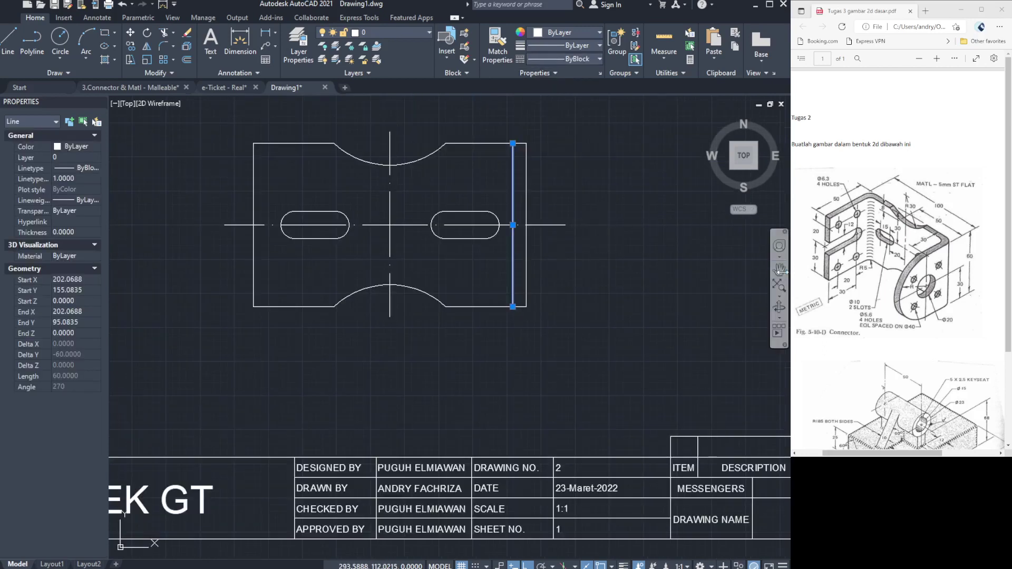
{"action": "left_click", "coordinate": [779, 269]}
{"action": "left_click_drag", "start_coordinate": [638, 239], "coordinate": [632, 263]}
{"action": "key", "text": "Escape"}
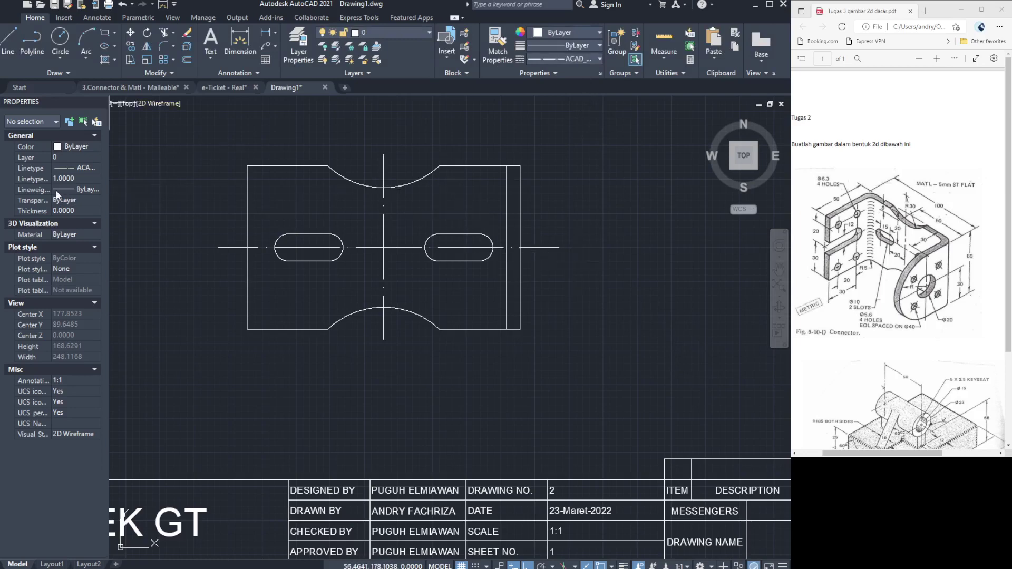
Set the default linetype scale to 0.5 in the Properties palette with nothing selected.
{"action": "left_click", "coordinate": [62, 177]}
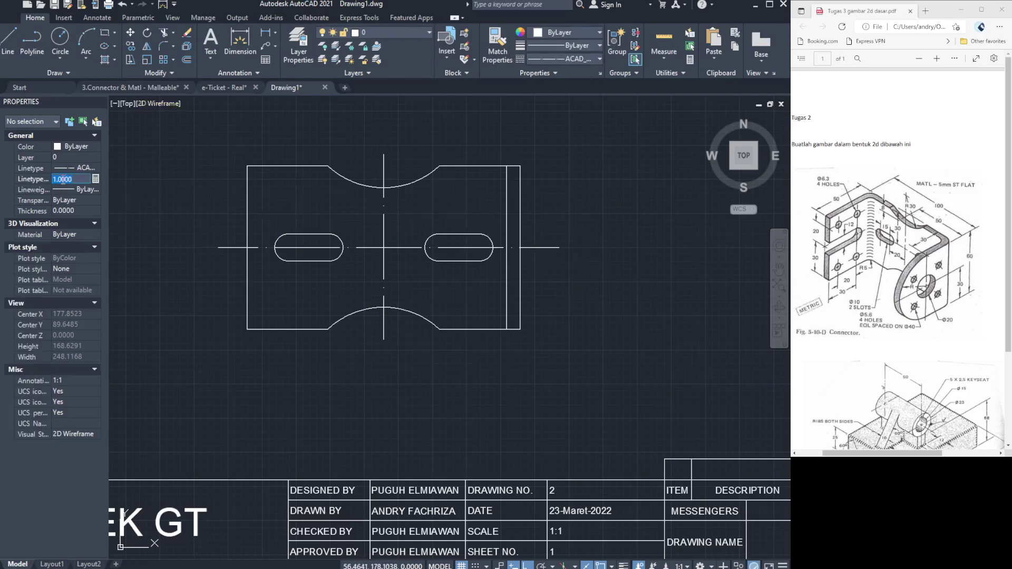
{"action": "left_click", "coordinate": [62, 180]}
{"action": "key", "text": "BackSpace"}
{"action": "key", "text": "BackSpace"}
{"action": "key", "text": "Return"}
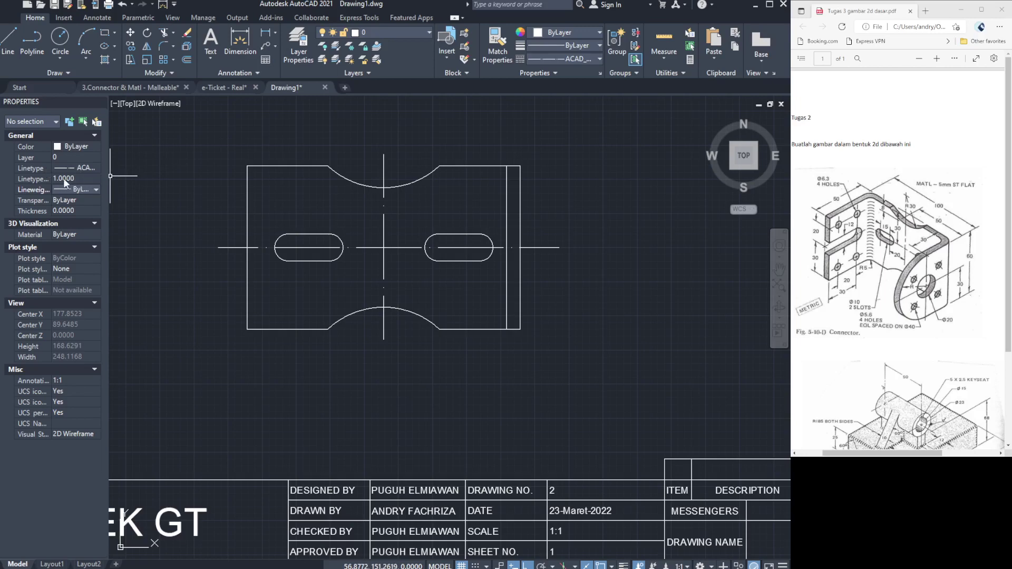
{"action": "left_click", "coordinate": [63, 178]}
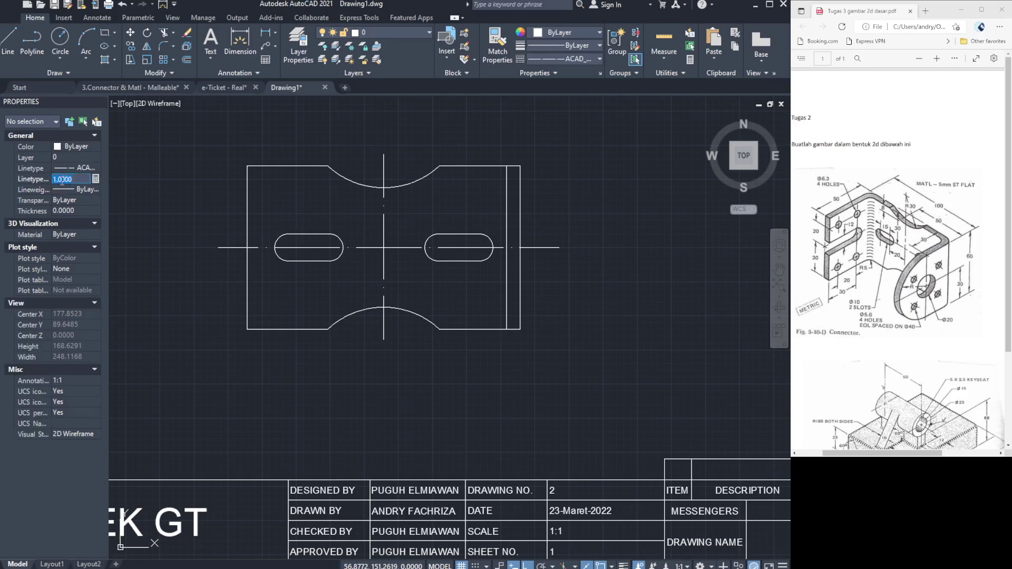
{"action": "left_click", "coordinate": [62, 180]}
{"action": "key", "text": "BackSpace"}
{"action": "key", "text": "BackSpace"}
{"action": "key", "text": "BackSpace"}
{"action": "type", "text": ","}
{"action": "type", "text": "5"}
{"action": "key", "text": "Return"}
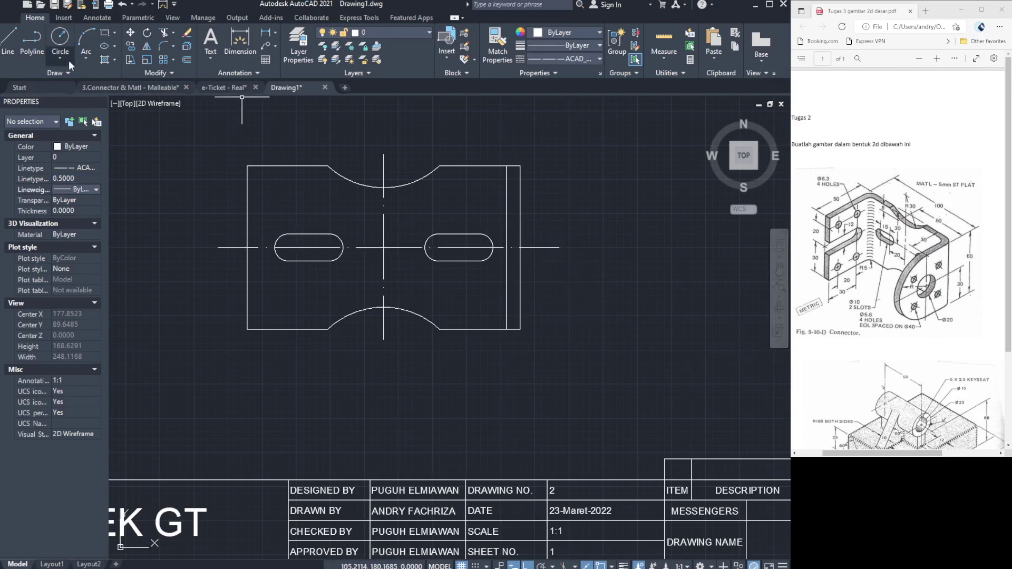
Cancel an unfinished line at the right edge and set the new-object linetype to ByBlock.
{"action": "left_click", "coordinate": [8, 40]}
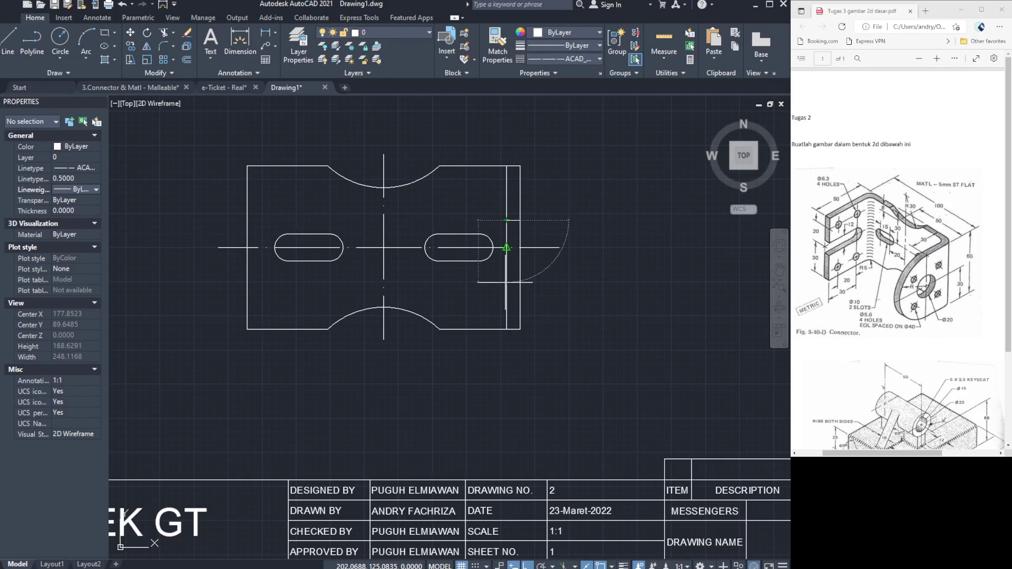
{"action": "key", "text": "Escape"}
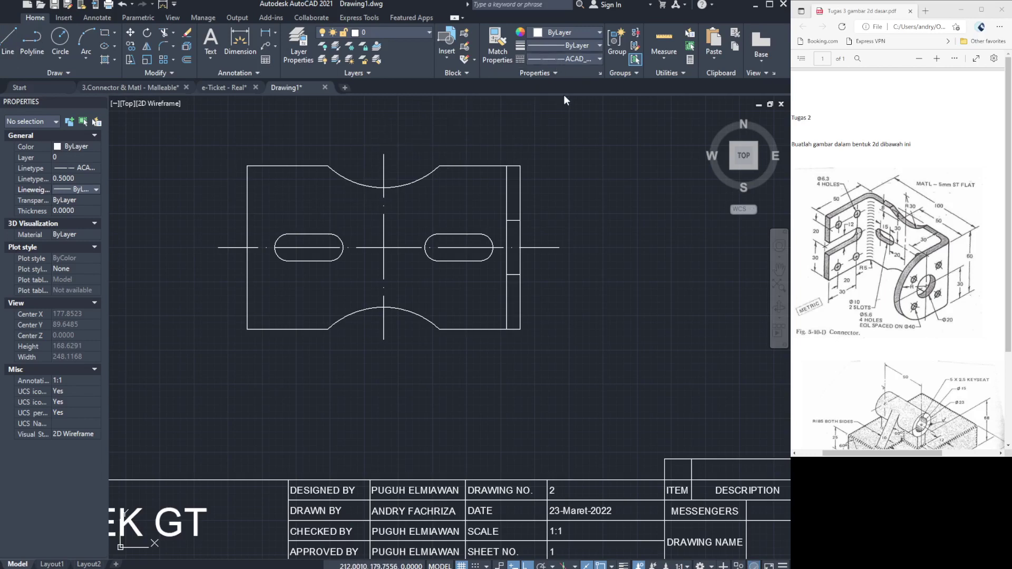
{"action": "left_click", "coordinate": [8, 40]}
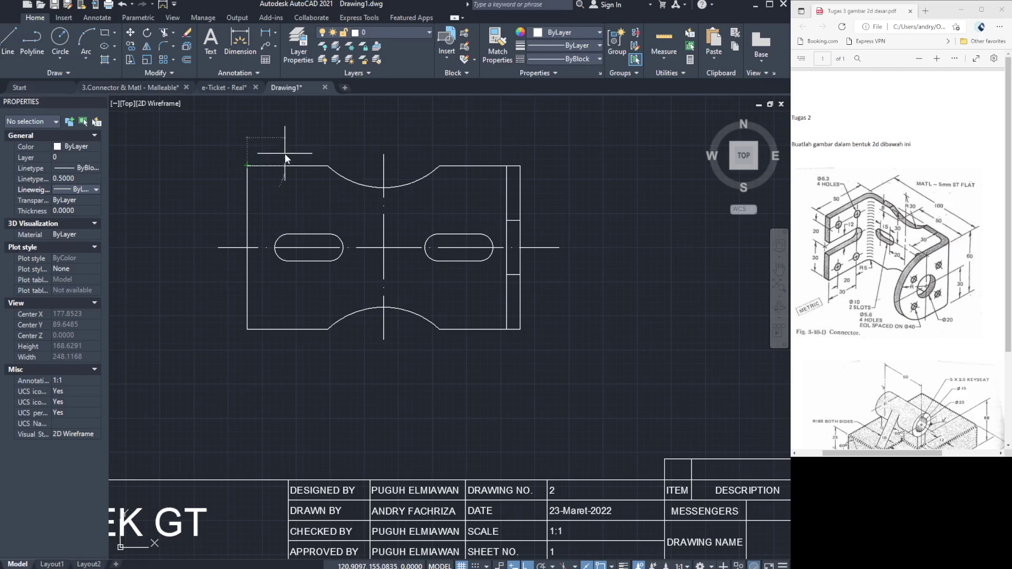
Draw a vertical line 5 units right of the corner down to the plate's bottom edge.
{"action": "type", "text": "5"}
{"action": "key", "text": "Return"}
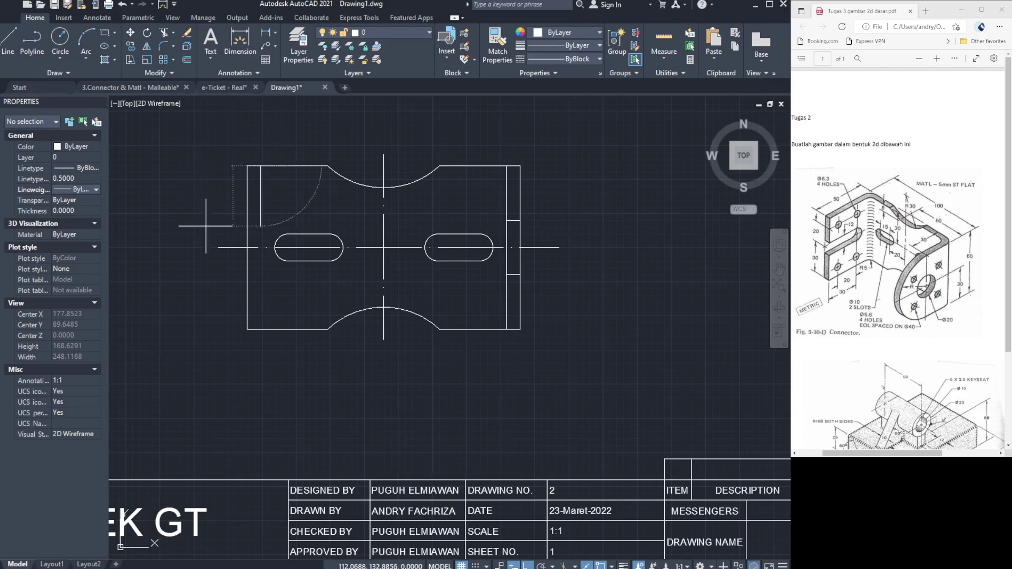
{"action": "left_click", "coordinate": [260, 329]}
{"action": "key", "text": "Escape"}
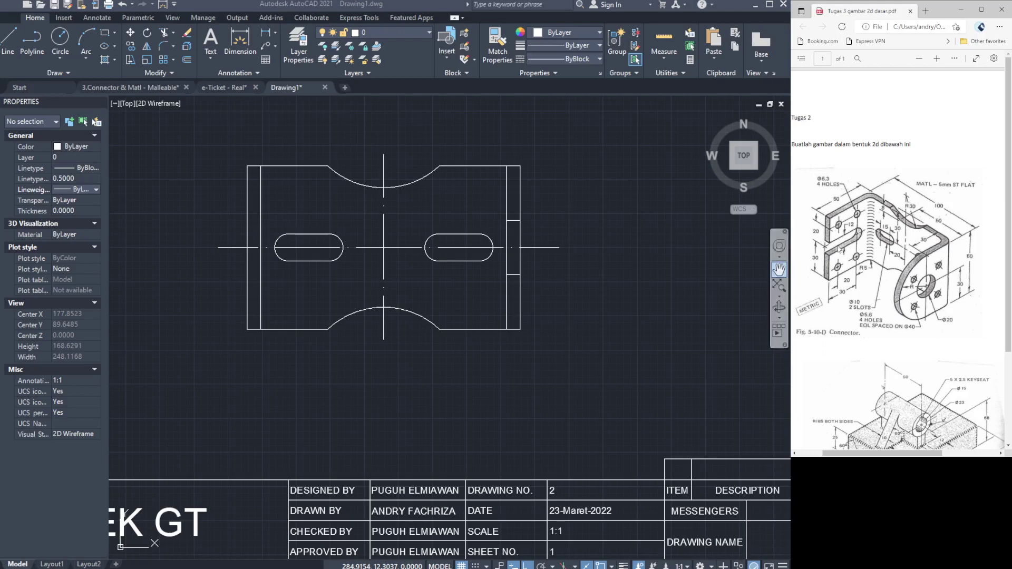
Make the dashed ACAD linetype current, then start and cancel a Rotate at the left centreline end.
{"action": "left_click", "coordinate": [10, 42]}
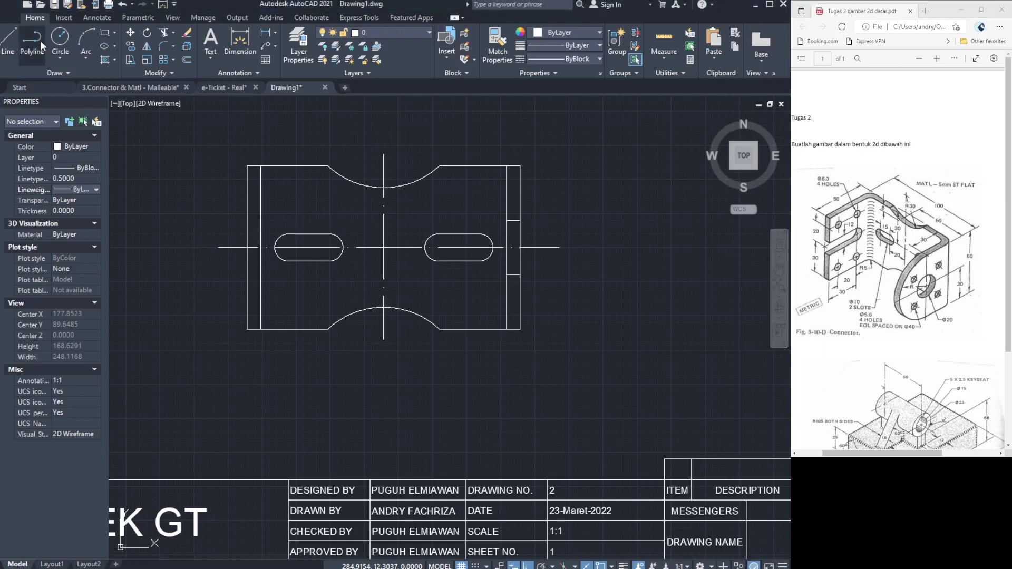
{"action": "left_click", "coordinate": [582, 59]}
{"action": "left_click", "coordinate": [559, 96]}
{"action": "key", "text": "l"}
{"action": "key", "text": "space"}
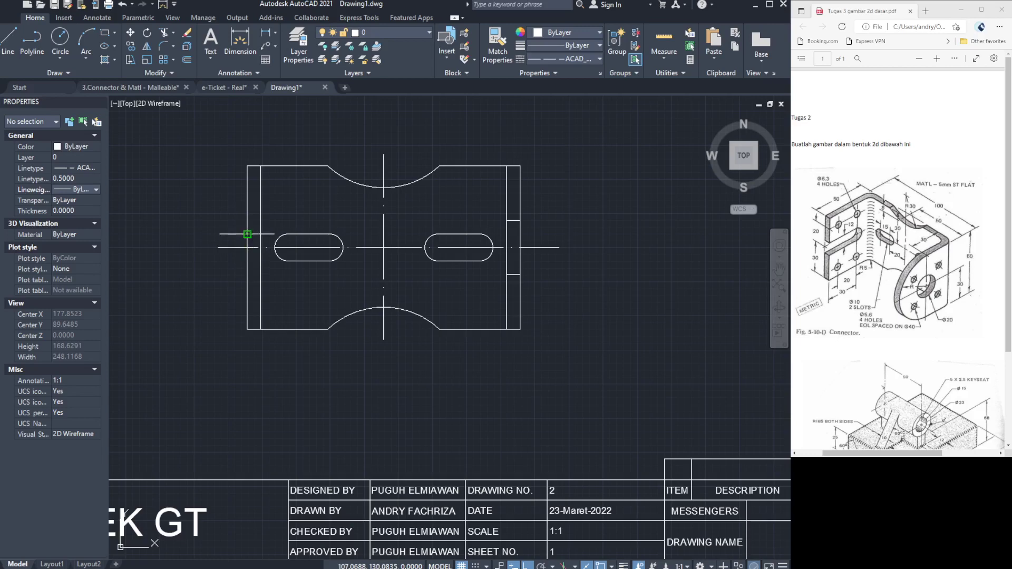
{"action": "left_click", "coordinate": [248, 234]}
{"action": "key", "text": "Escape"}
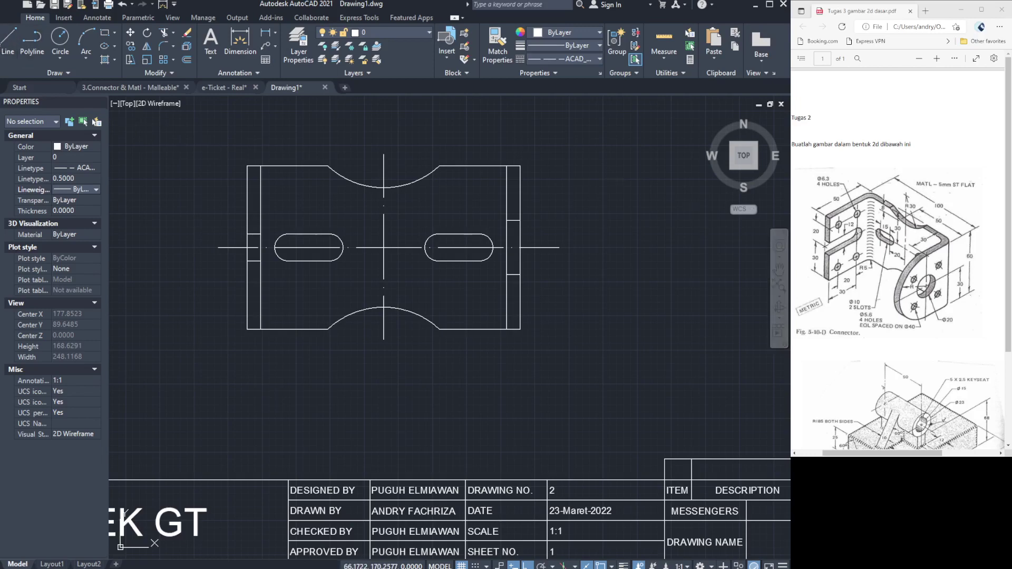
Draw a short horizontal line across the left strip, 10 units below the top-left corner.
{"action": "left_click", "coordinate": [8, 42]}
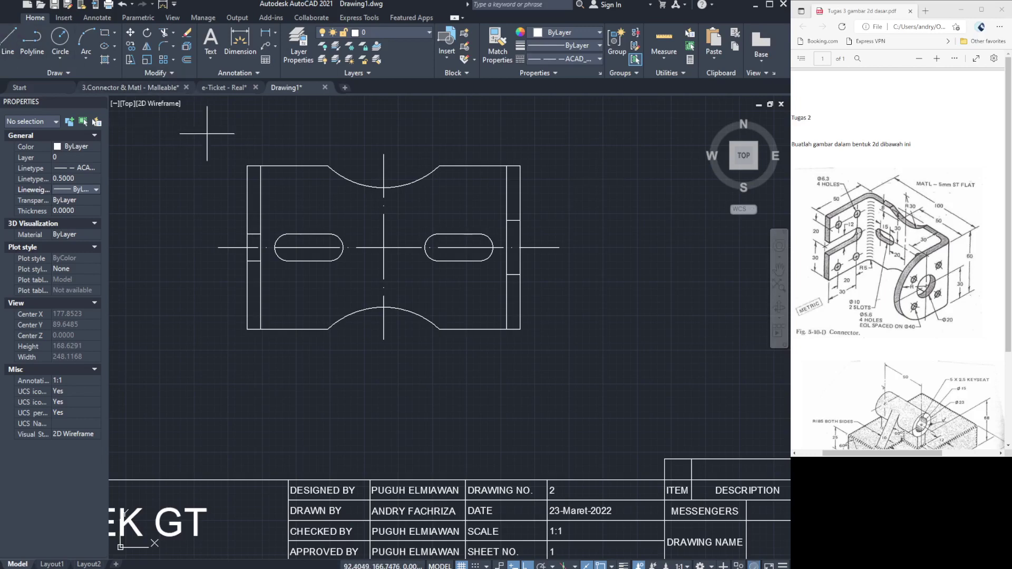
{"action": "left_click", "coordinate": [248, 165]}
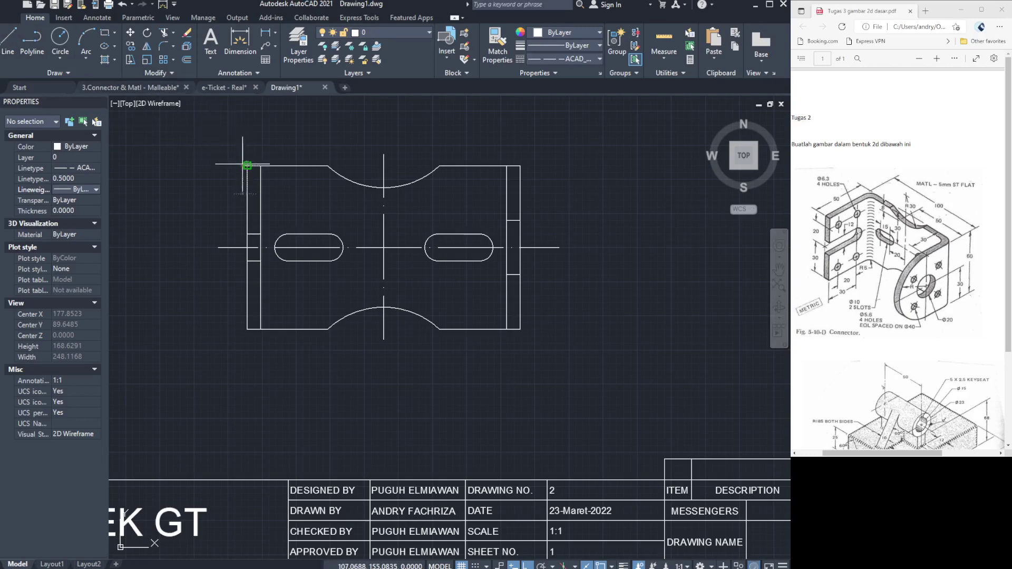
{"action": "left_click", "coordinate": [247, 193]}
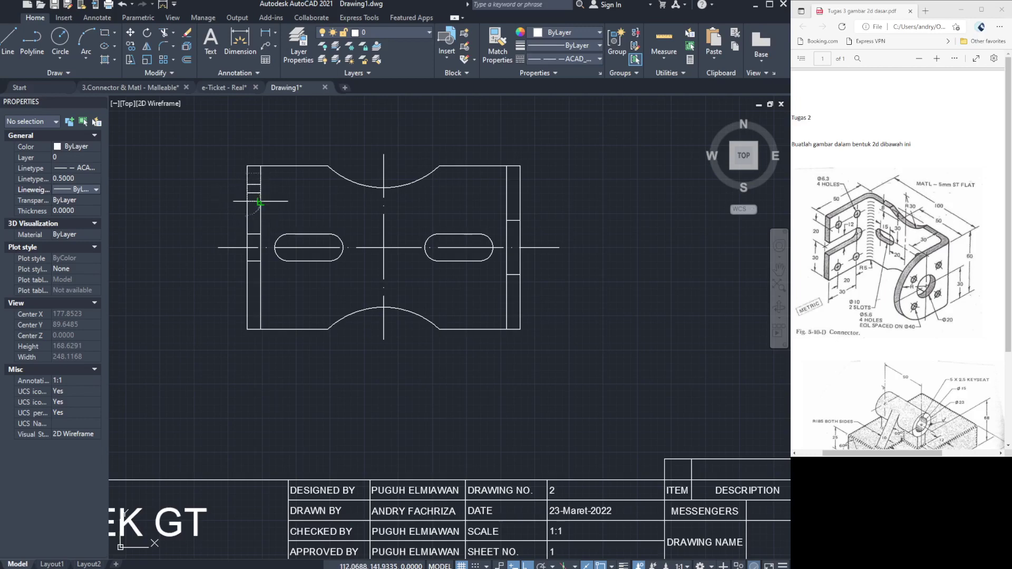
{"action": "left_click", "coordinate": [259, 202]}
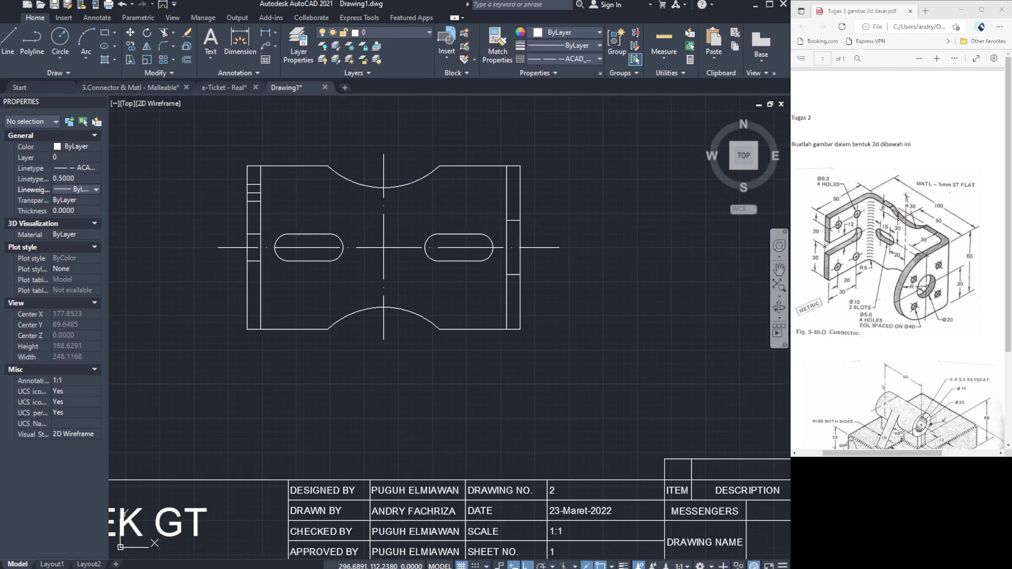
Delete the two selected short lines next to the left slot.
{"action": "left_click", "coordinate": [256, 234]}
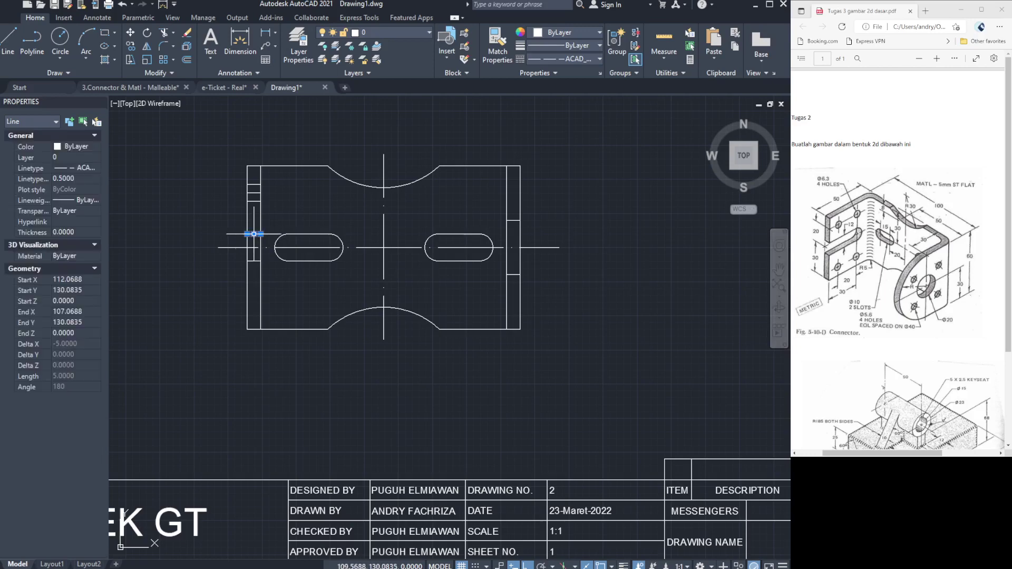
{"action": "left_click", "coordinate": [253, 261]}
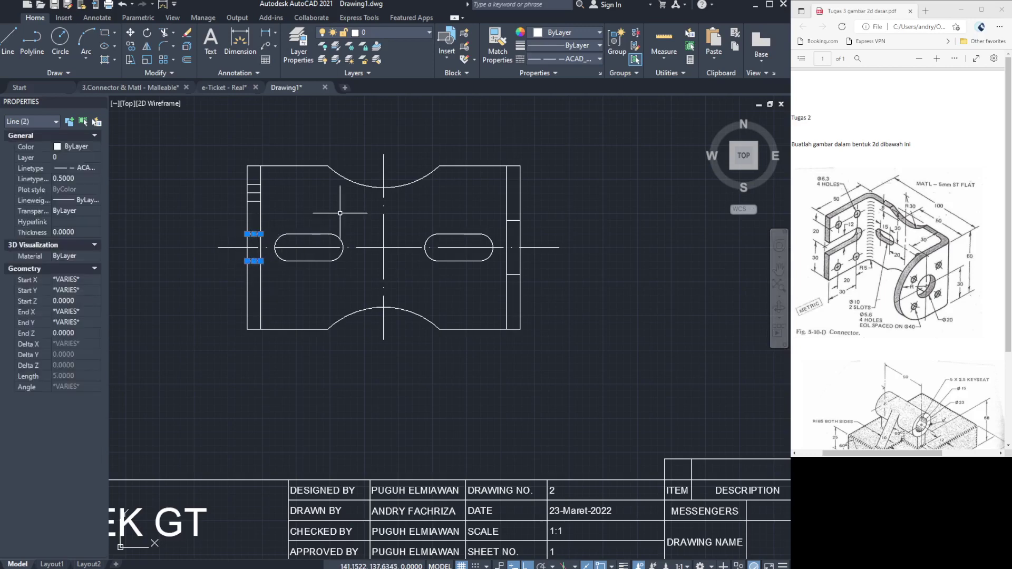
{"action": "key", "text": "Delete"}
{"action": "key", "text": "space"}
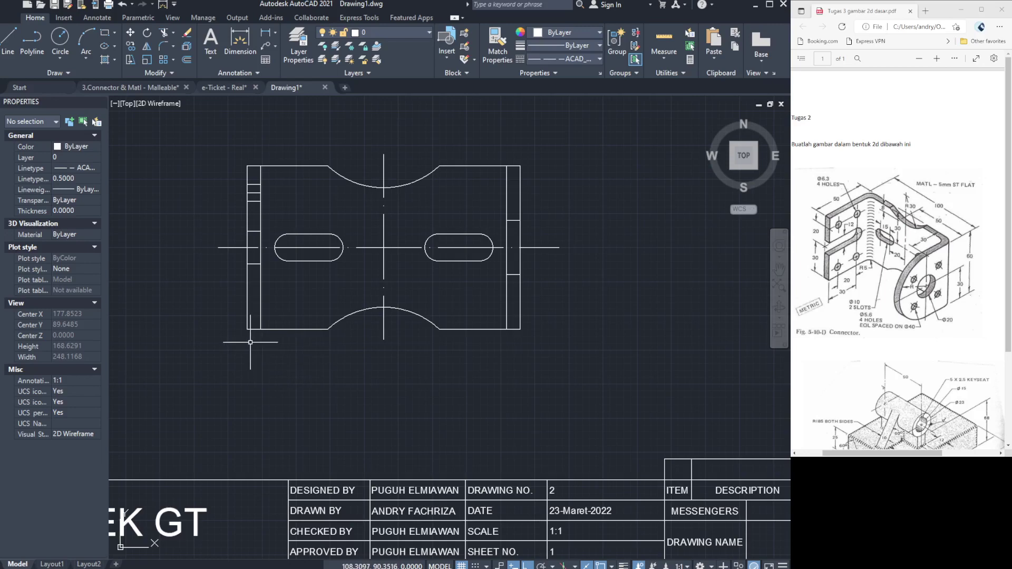
Start a short line at the part's bottom-left corner, then view the 3.Connector & Matl - Malleable drawing.
{"action": "left_click", "coordinate": [8, 42]}
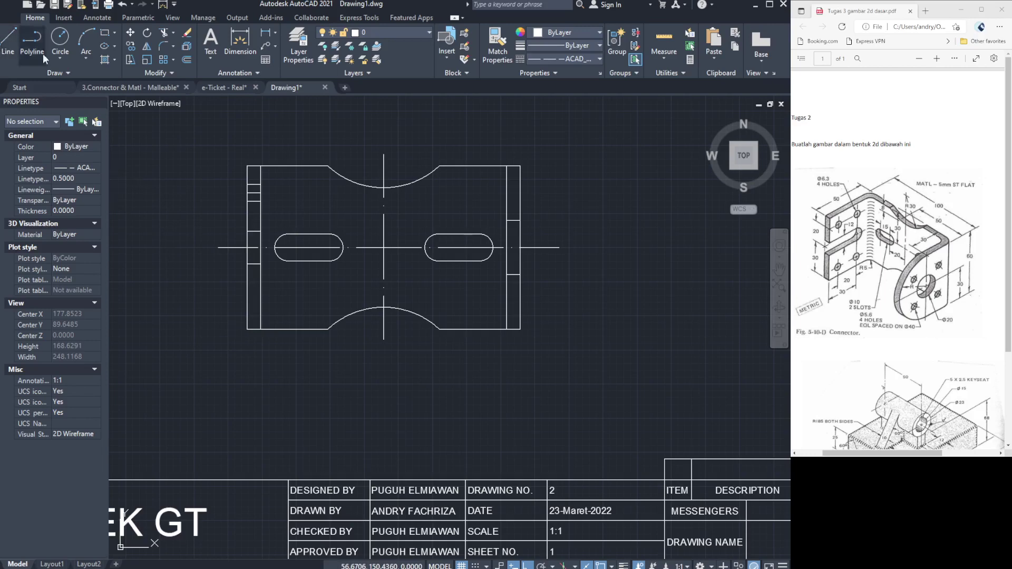
{"action": "left_click", "coordinate": [247, 330]}
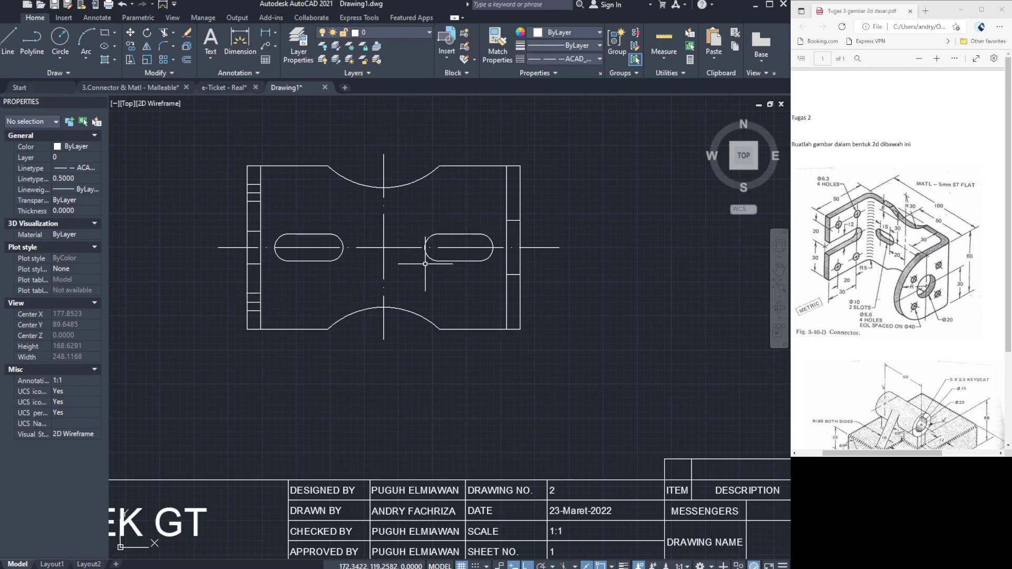
{"action": "left_click", "coordinate": [135, 87]}
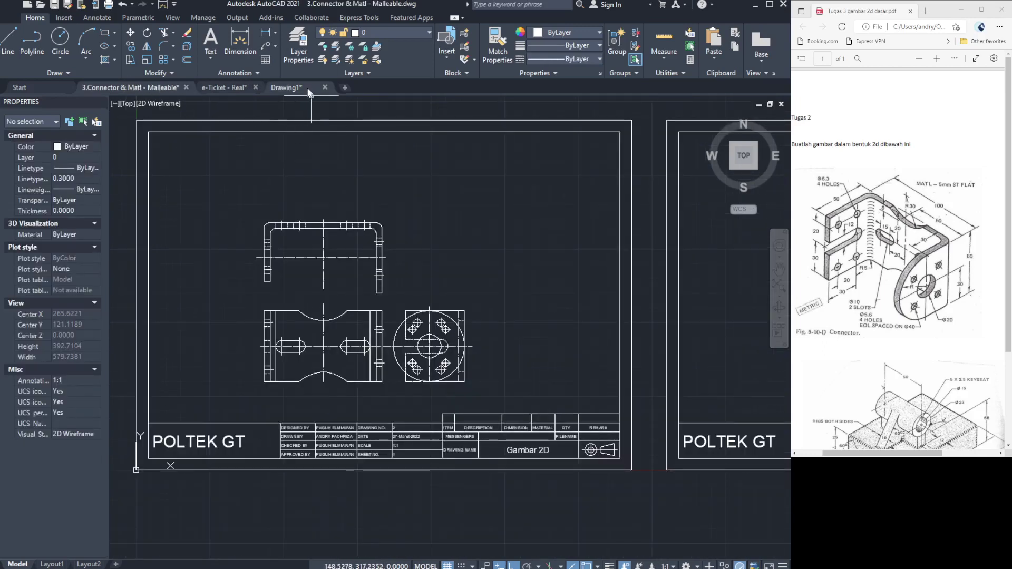
Return to Drawing1 to show the bracket top view.
{"action": "left_click", "coordinate": [287, 87]}
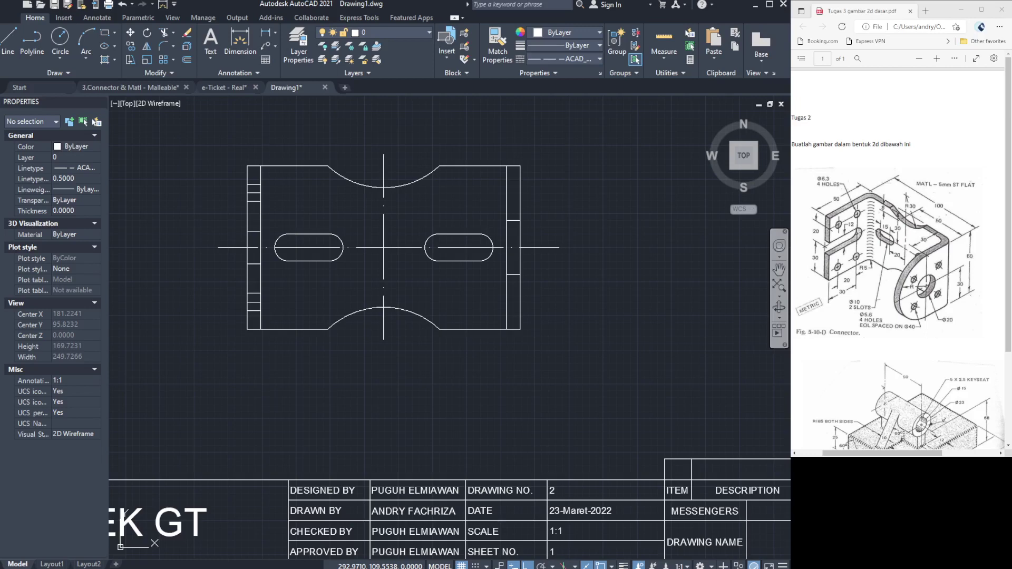
Draw two vertical dashed hidden lines from top to bottom edge, one near each side of the top view.
{"action": "left_click", "coordinate": [13, 51]}
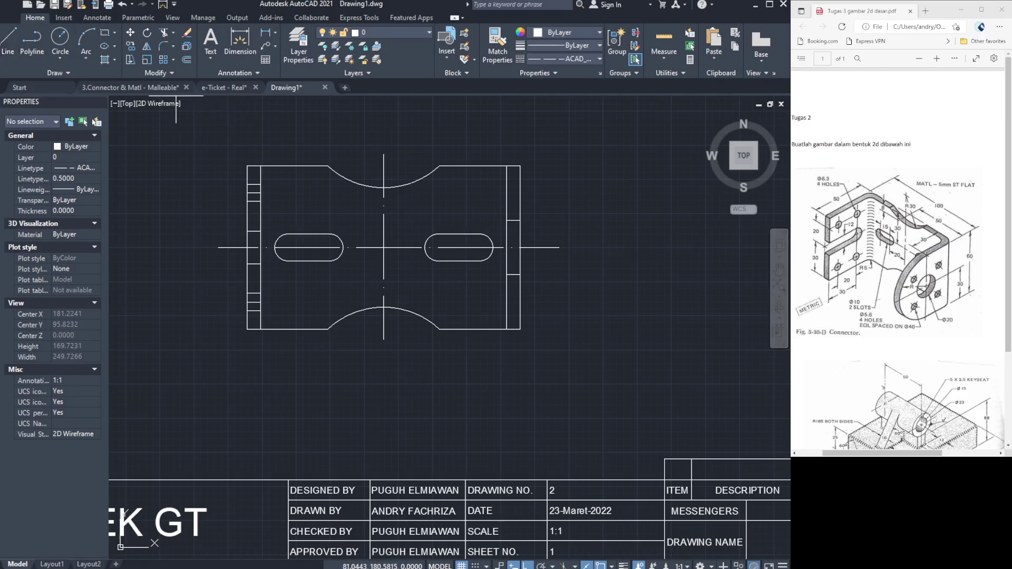
{"action": "left_click", "coordinate": [261, 165]}
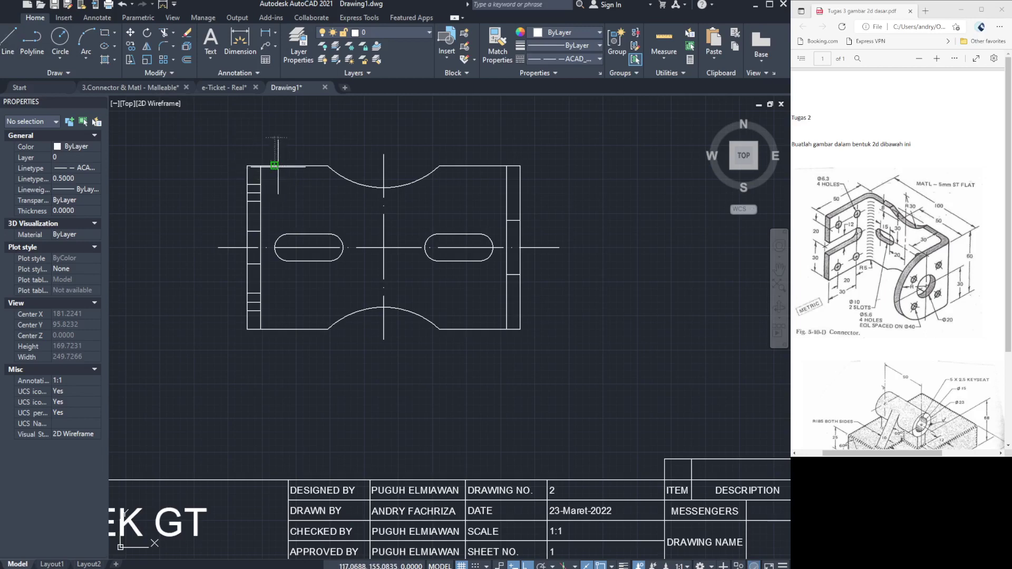
{"action": "left_click", "coordinate": [275, 166]}
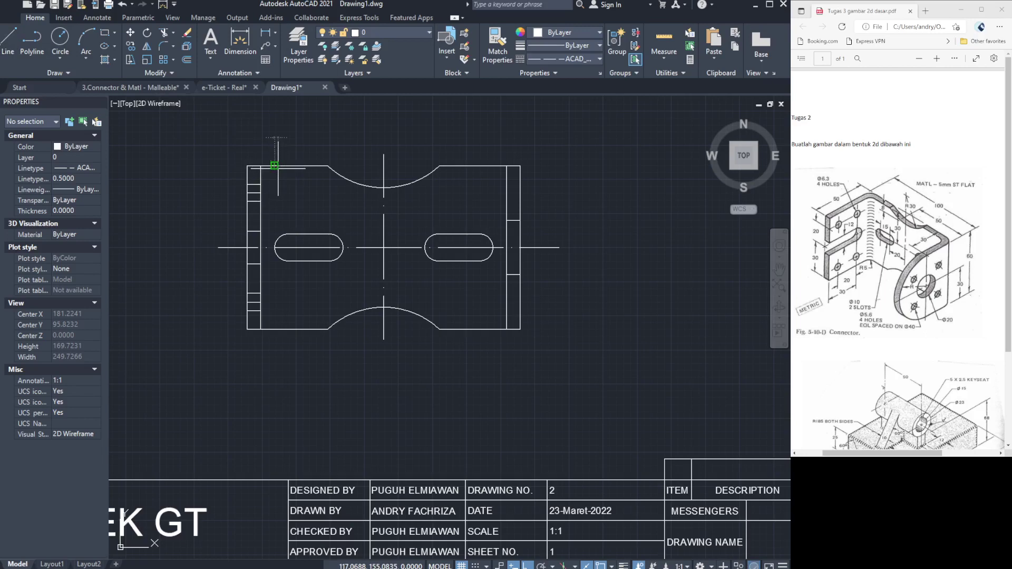
{"action": "left_click", "coordinate": [275, 329]}
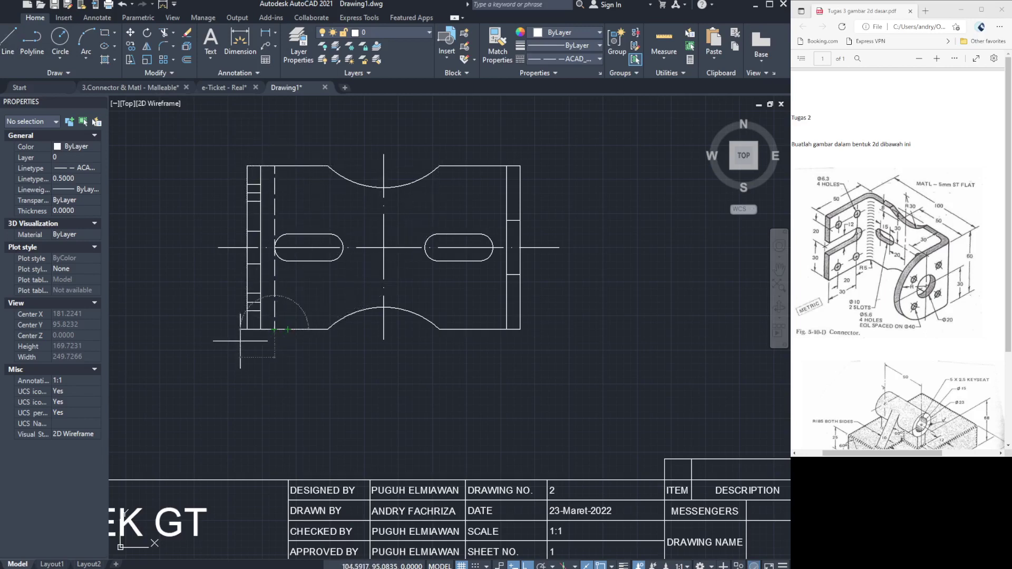
{"action": "key", "text": "Escape"}
{"action": "left_click", "coordinate": [10, 38]}
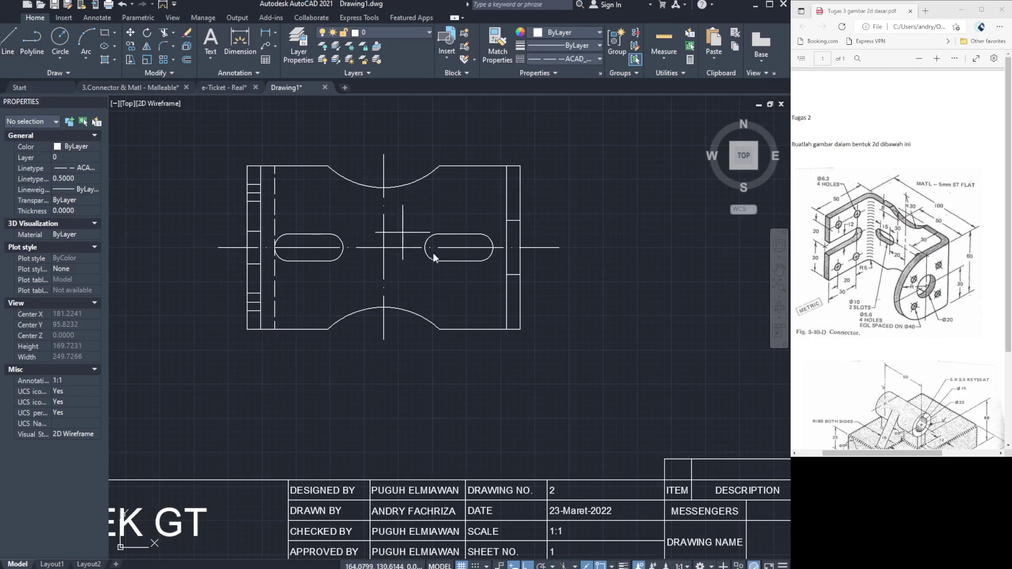
{"action": "left_click", "coordinate": [506, 330]}
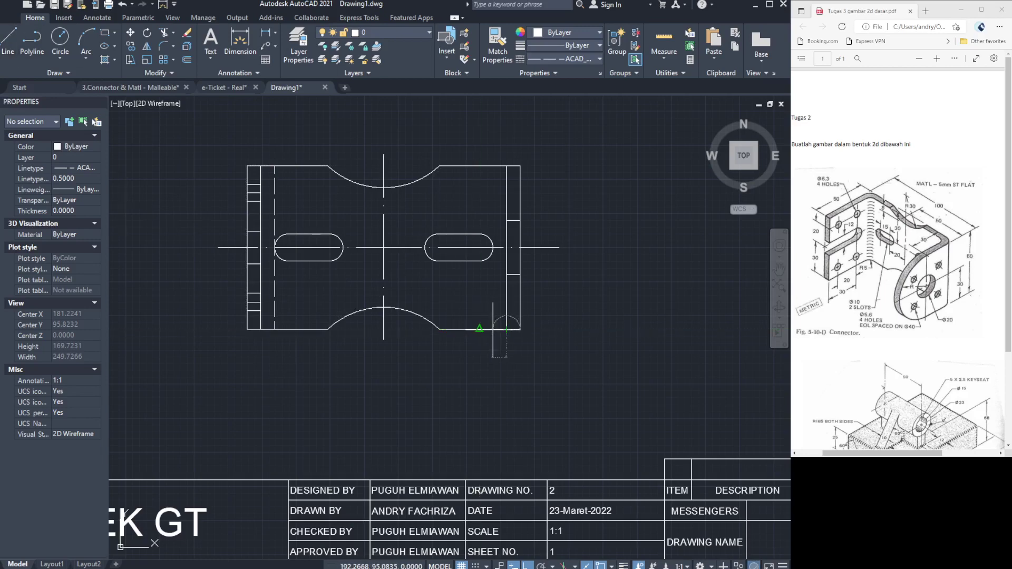
{"action": "left_click", "coordinate": [493, 329]}
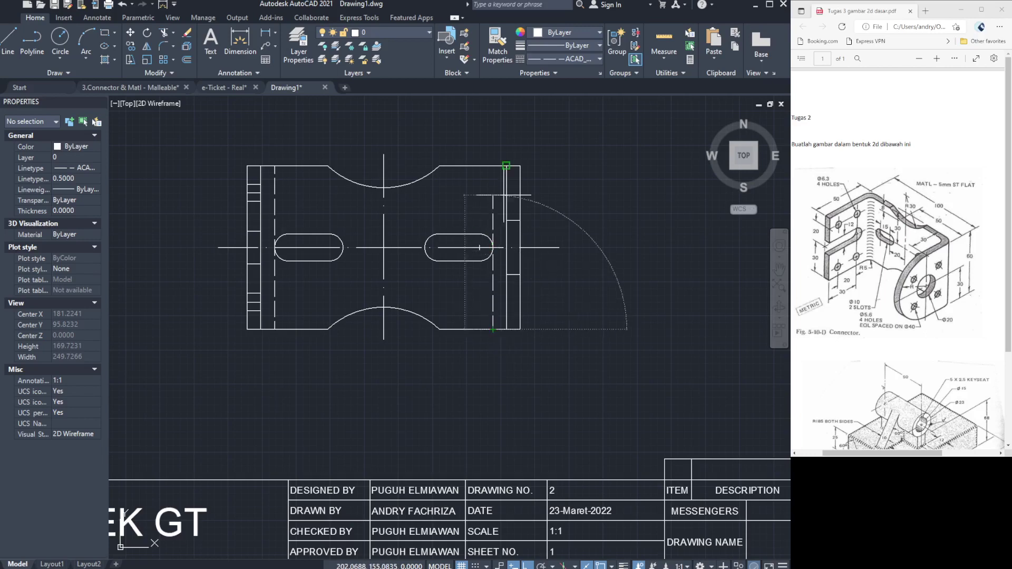
{"action": "left_click", "coordinate": [493, 166]}
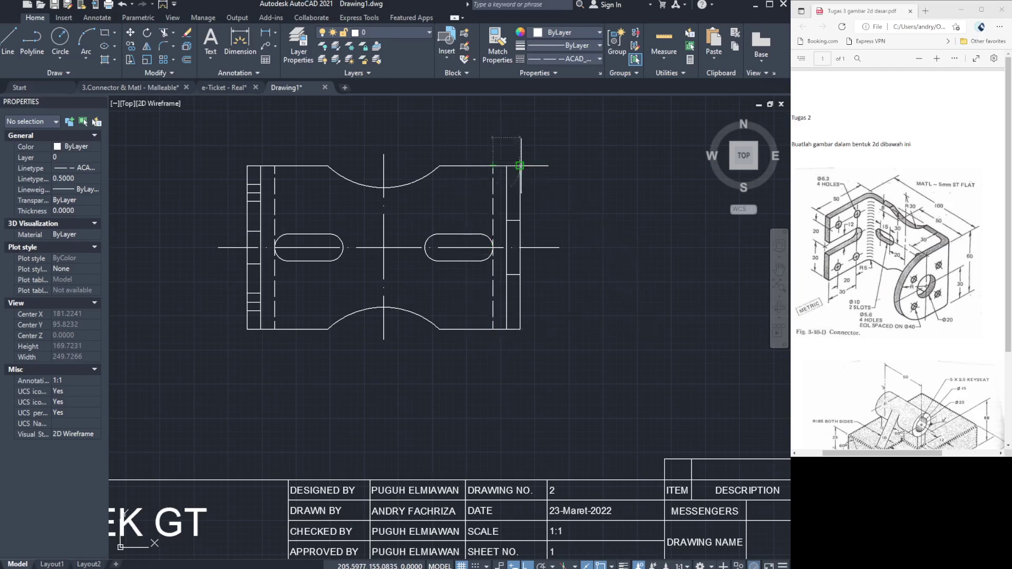
{"action": "key", "text": "Escape"}
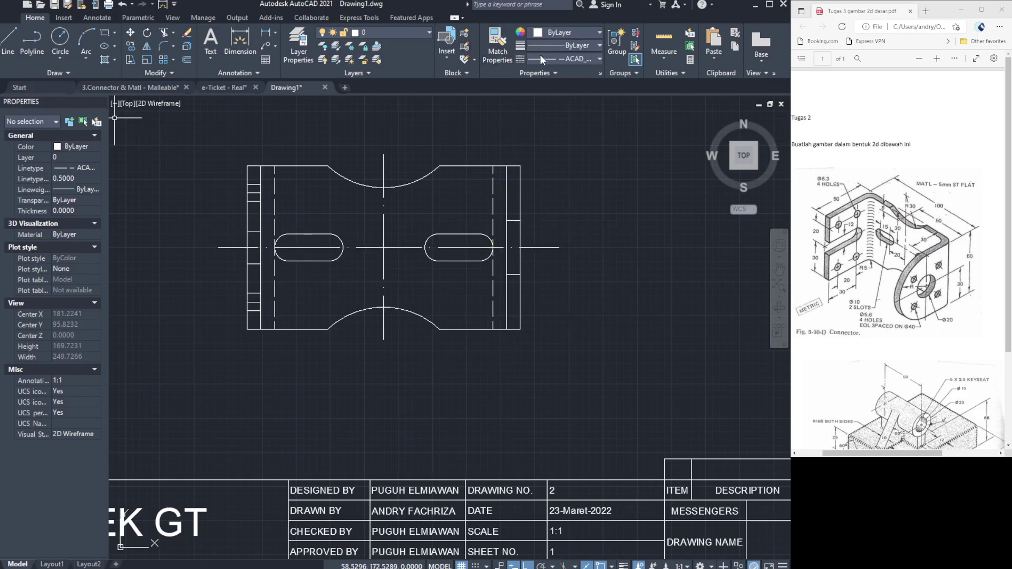
{"action": "left_click", "coordinate": [254, 193]}
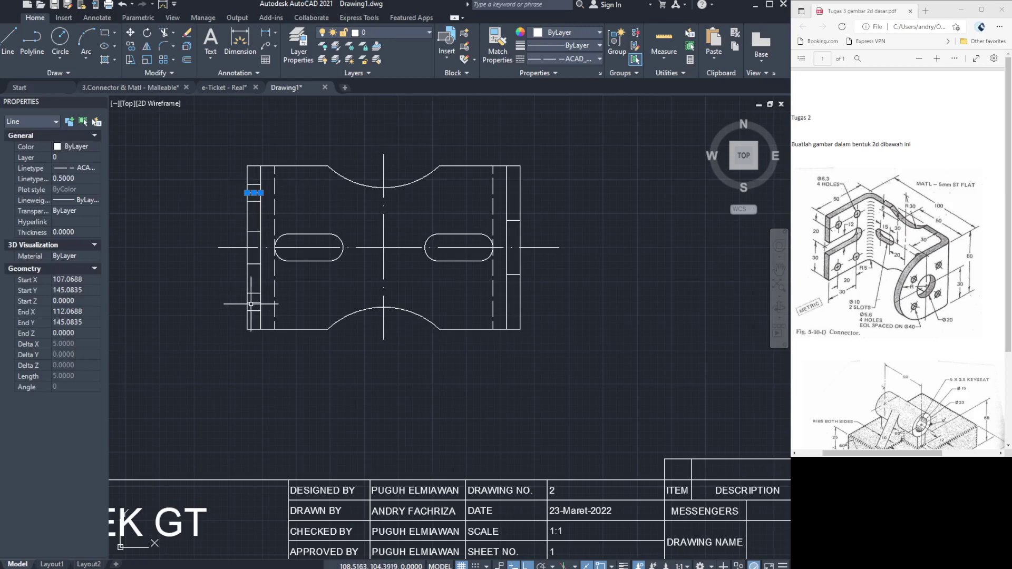
{"action": "left_click", "coordinate": [254, 302]}
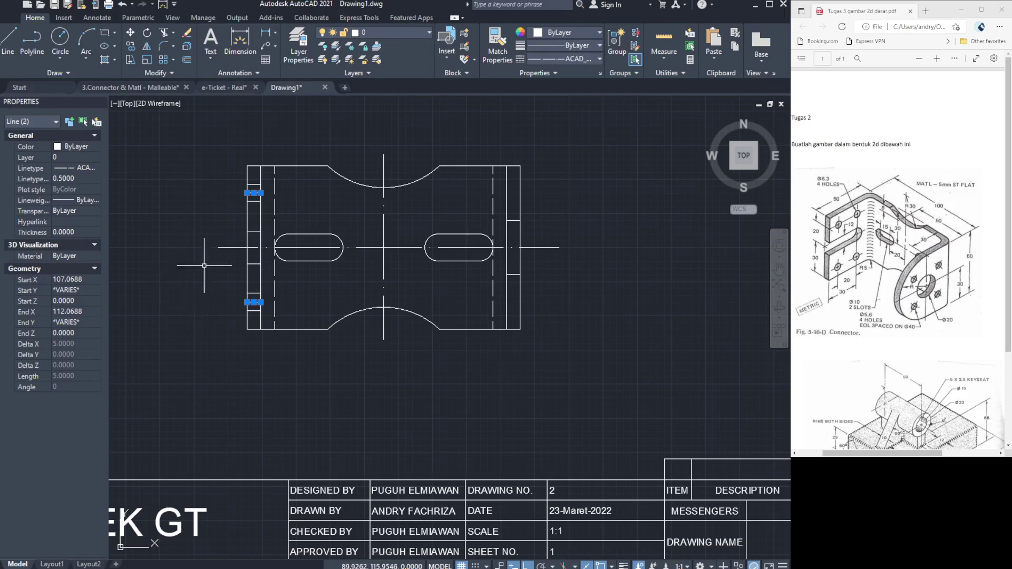
{"action": "key", "text": "Escape"}
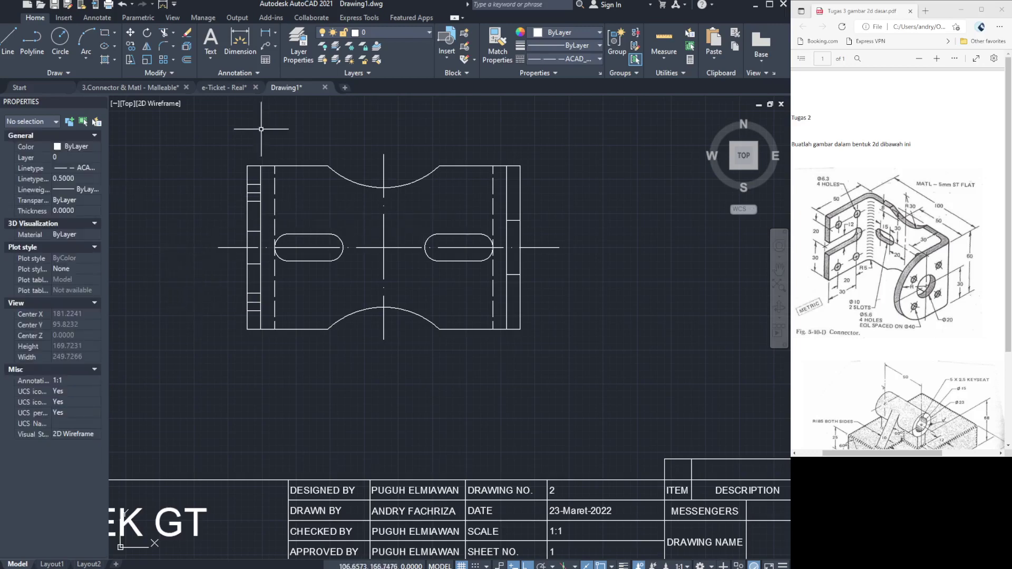
{"action": "left_click", "coordinate": [253, 193]}
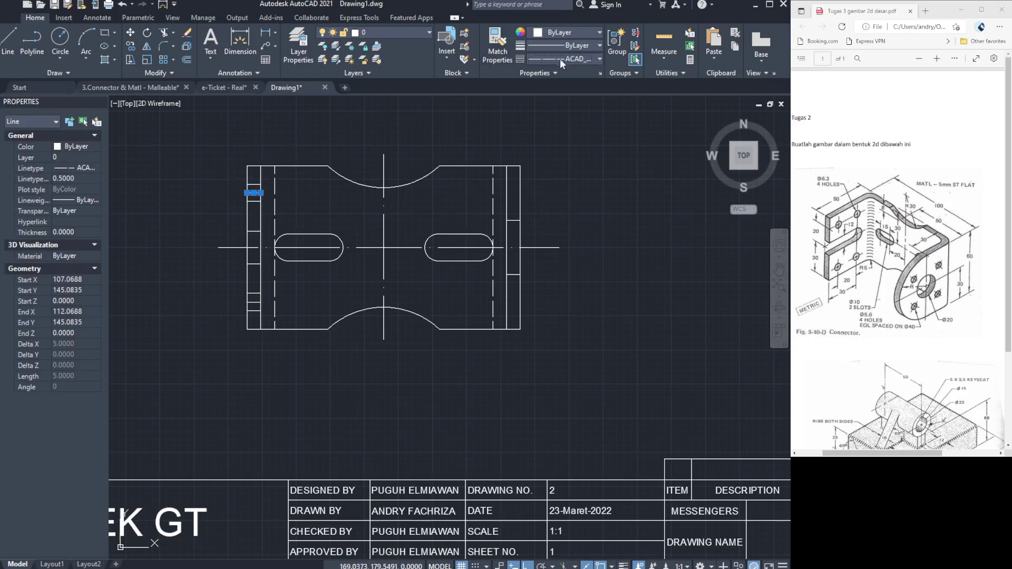
{"action": "key", "text": "Escape"}
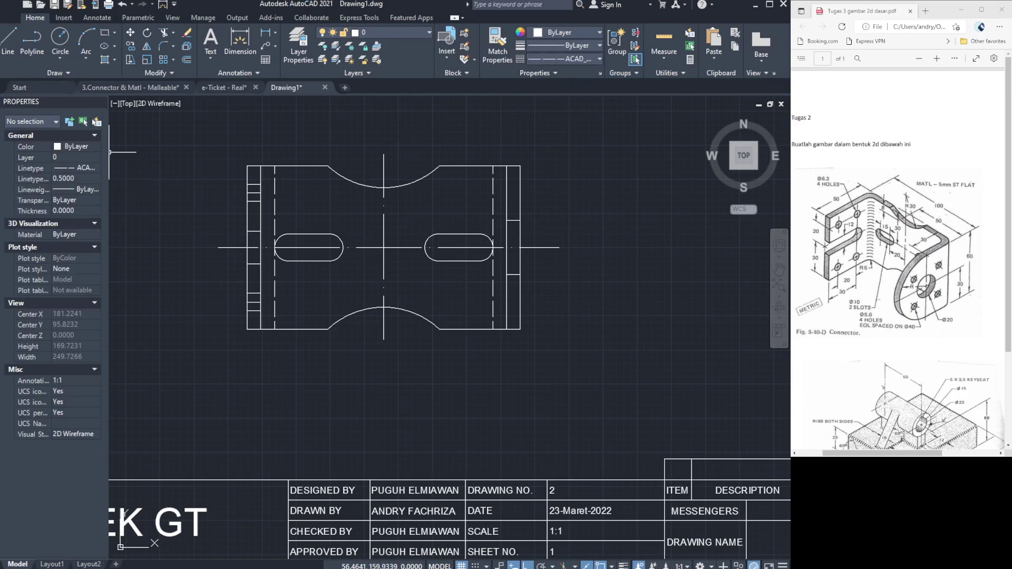
{"action": "left_click", "coordinate": [13, 41]}
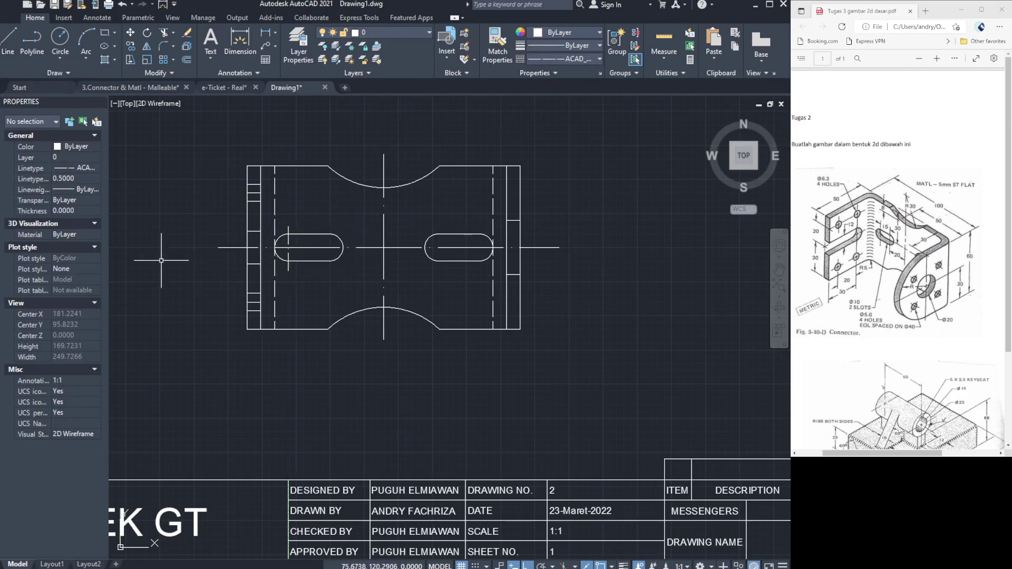
Draw the vertical centre line through the left slot.
{"action": "left_click", "coordinate": [14, 51]}
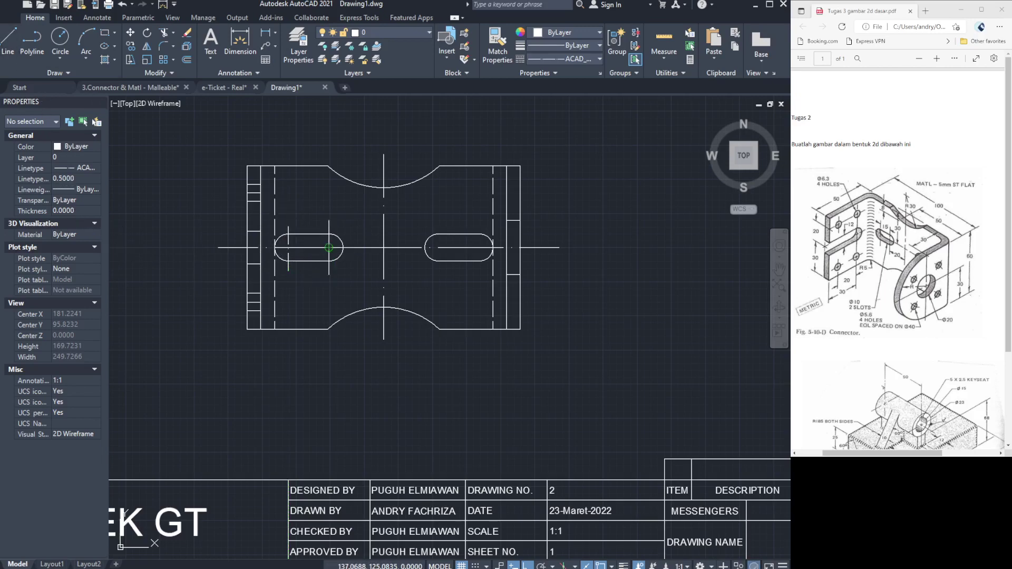
{"action": "left_click", "coordinate": [329, 227]}
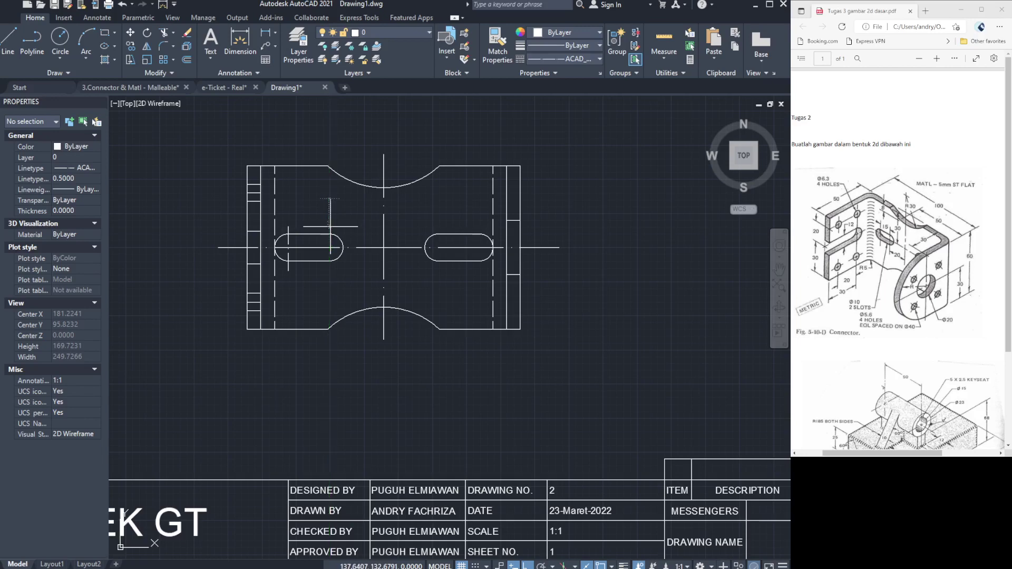
{"action": "left_click", "coordinate": [329, 276]}
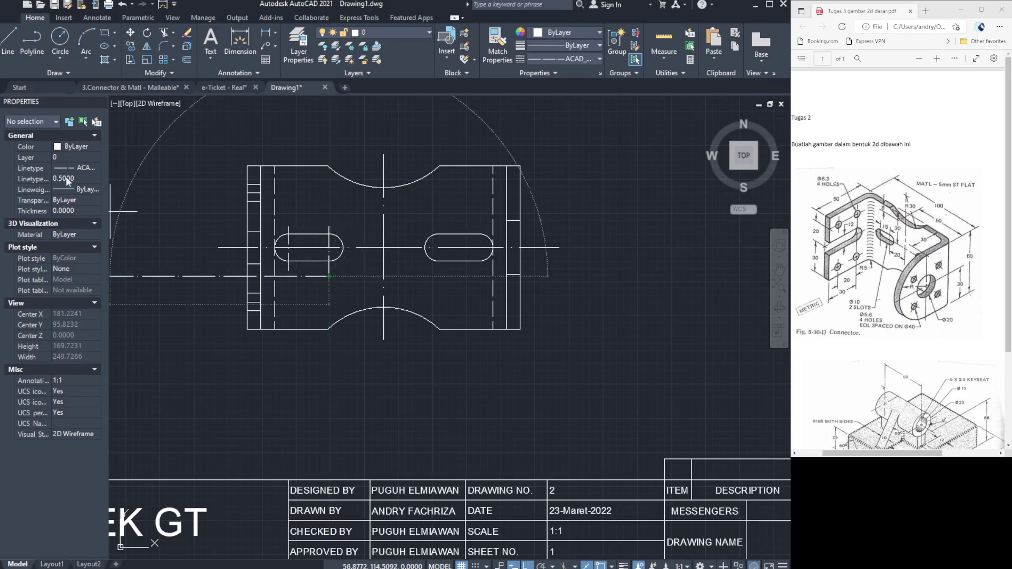
{"action": "left_click", "coordinate": [15, 51]}
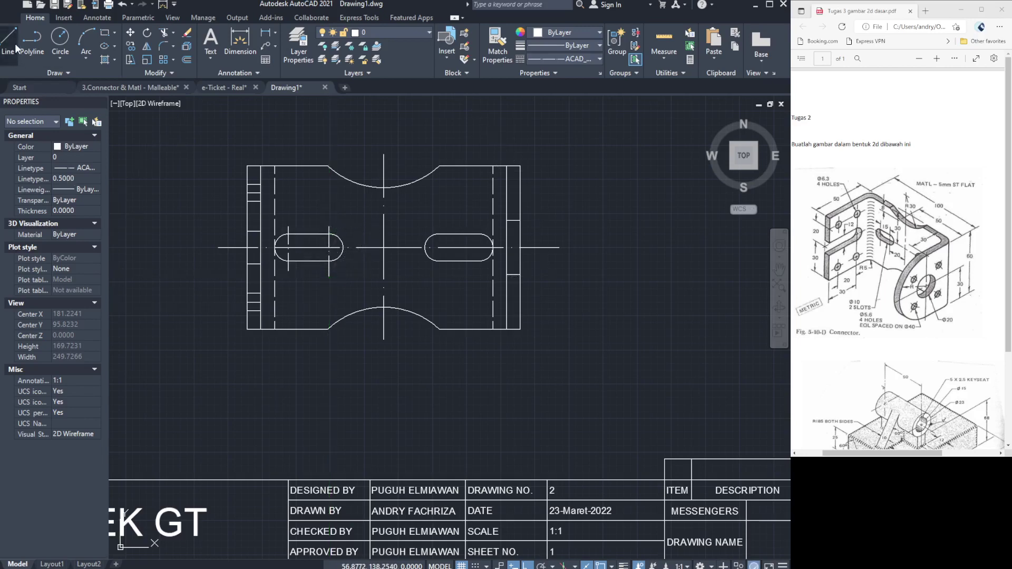
Draw the right slot's vertical centre line, then view the 3.Connector & Matl - Malleable drawing.
{"action": "left_click", "coordinate": [439, 247]}
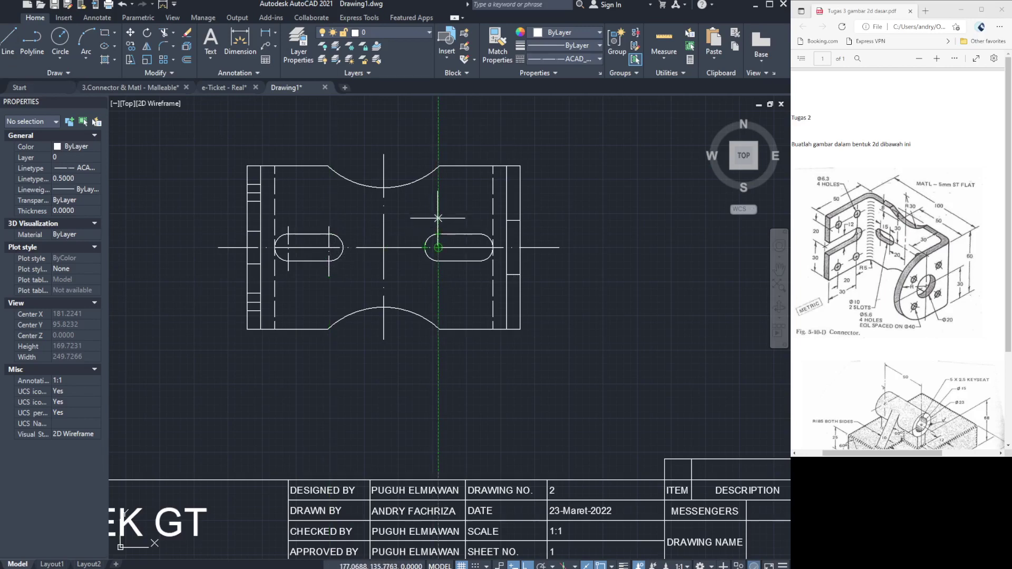
{"action": "key", "text": "Escape"}
{"action": "left_click_drag", "start_coordinate": [490, 222], "coordinate": [434, 274]}
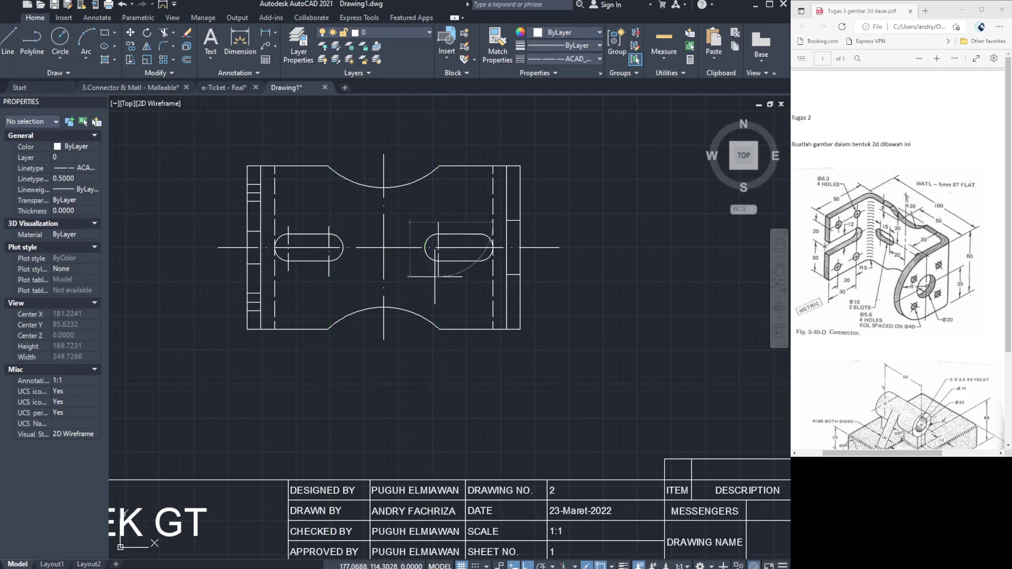
{"action": "key", "text": "Escape"}
{"action": "left_click", "coordinate": [17, 64]}
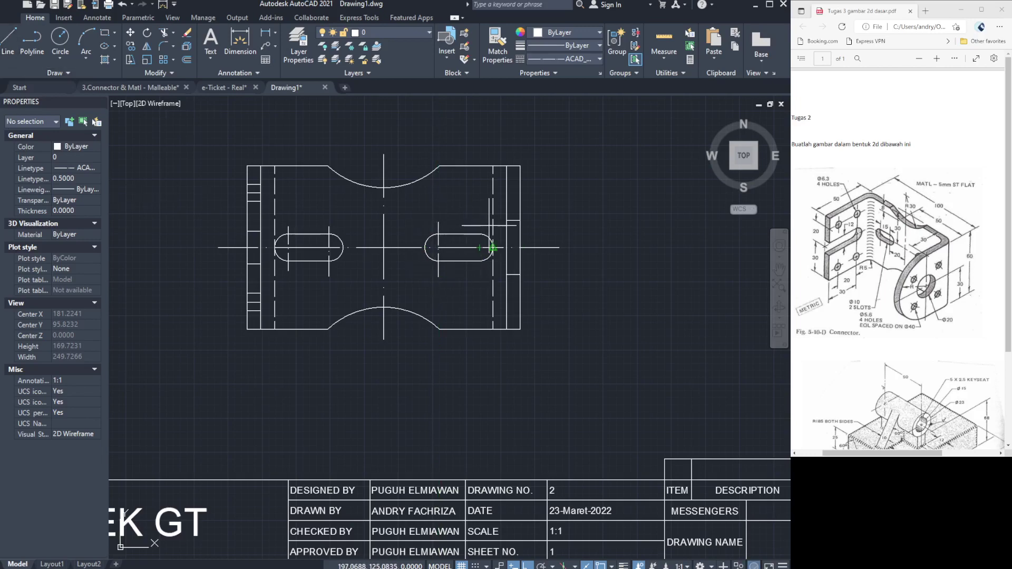
{"action": "left_click", "coordinate": [478, 223]}
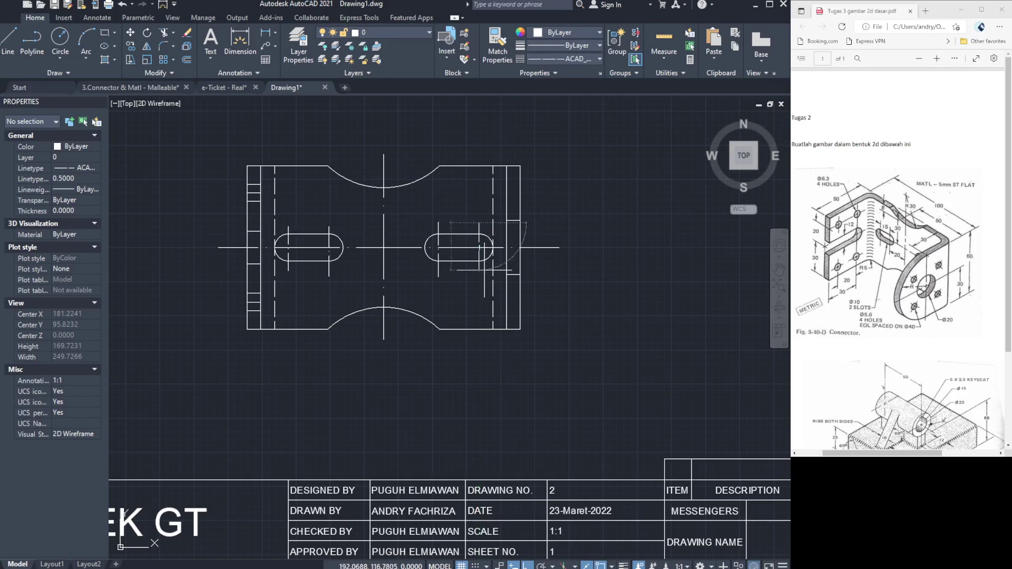
{"action": "left_click", "coordinate": [479, 278]}
{"action": "key", "text": "Escape"}
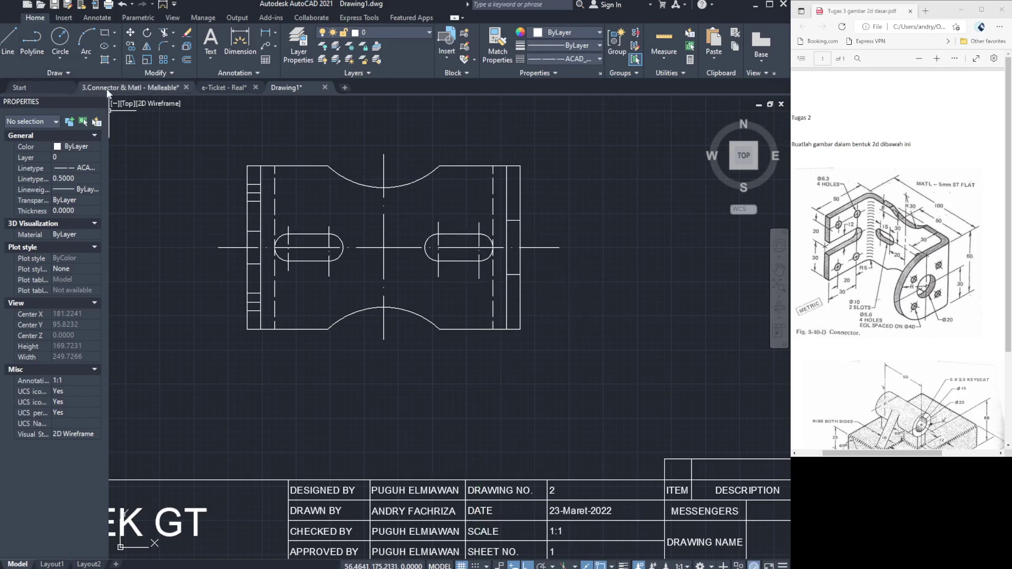
{"action": "left_click", "coordinate": [132, 87]}
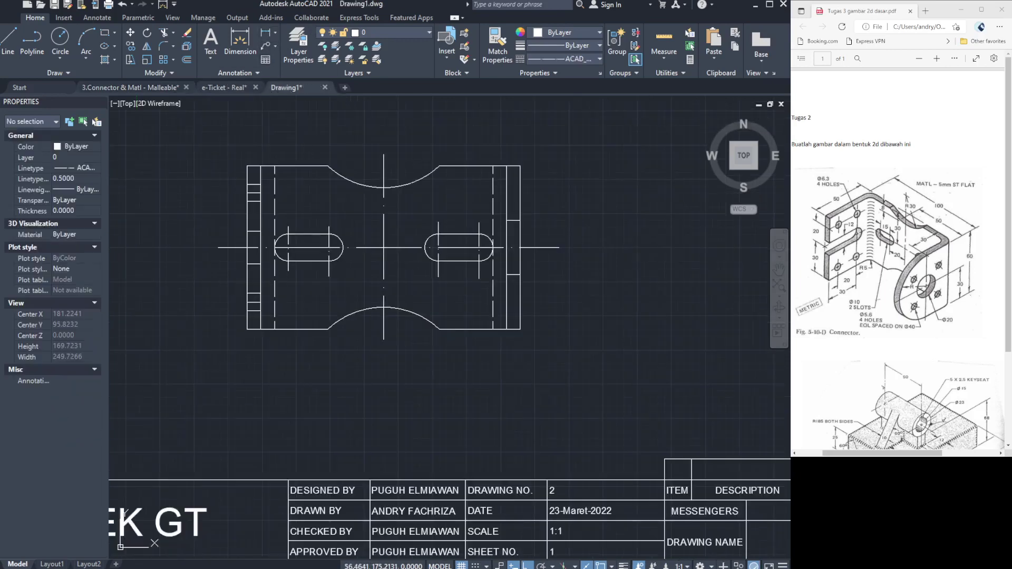
Stretch both ends of the upper and lower short centre marks on the left flange past its edges.
{"action": "left_click", "coordinate": [250, 193]}
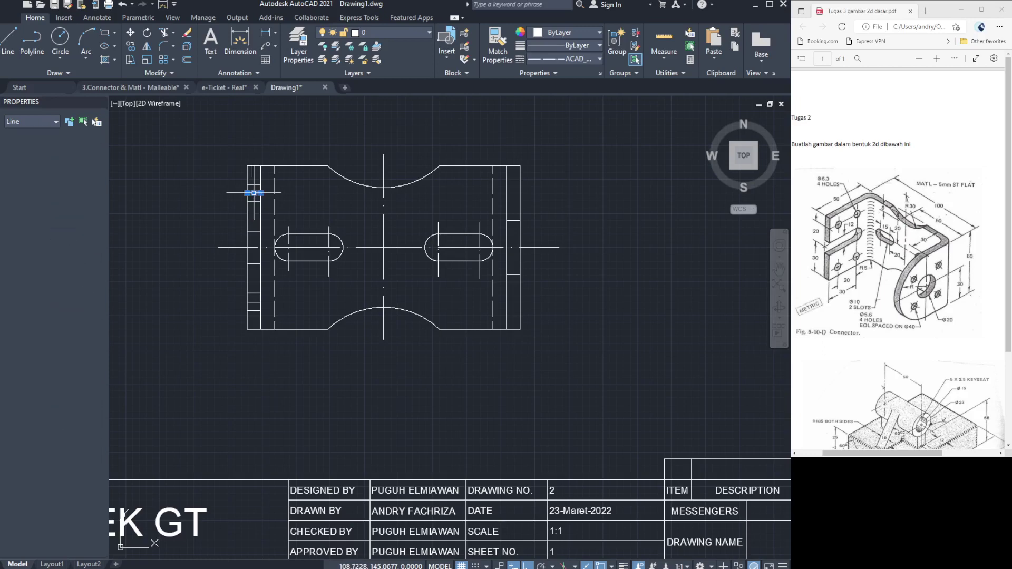
{"action": "left_click", "coordinate": [238, 192]}
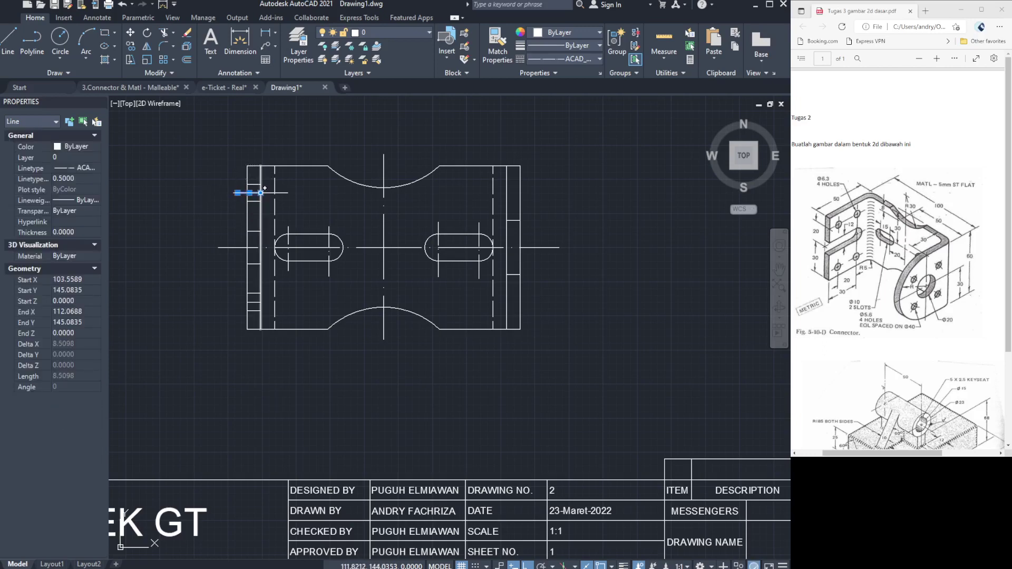
{"action": "left_click", "coordinate": [260, 192]}
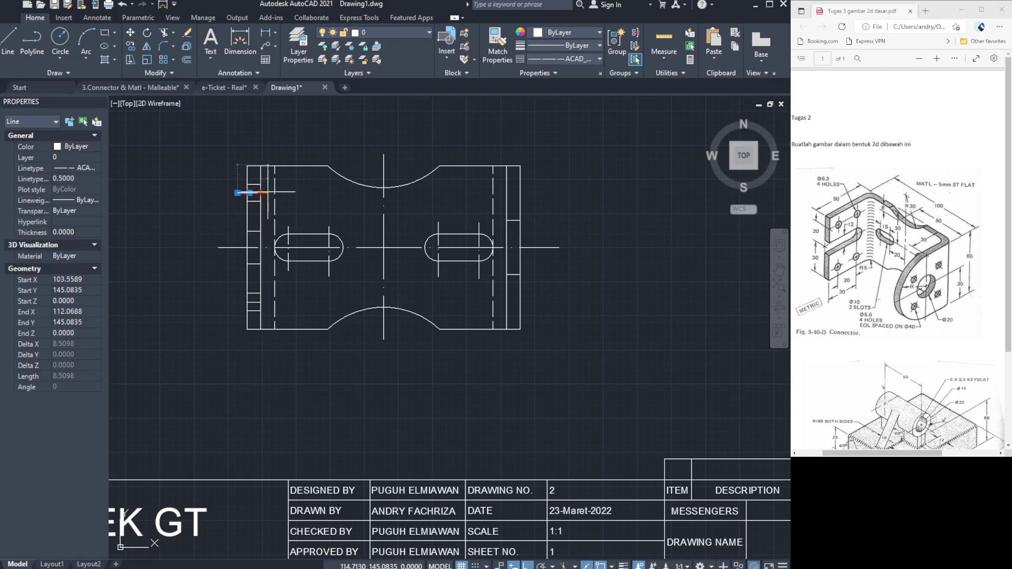
{"action": "left_click", "coordinate": [268, 192]}
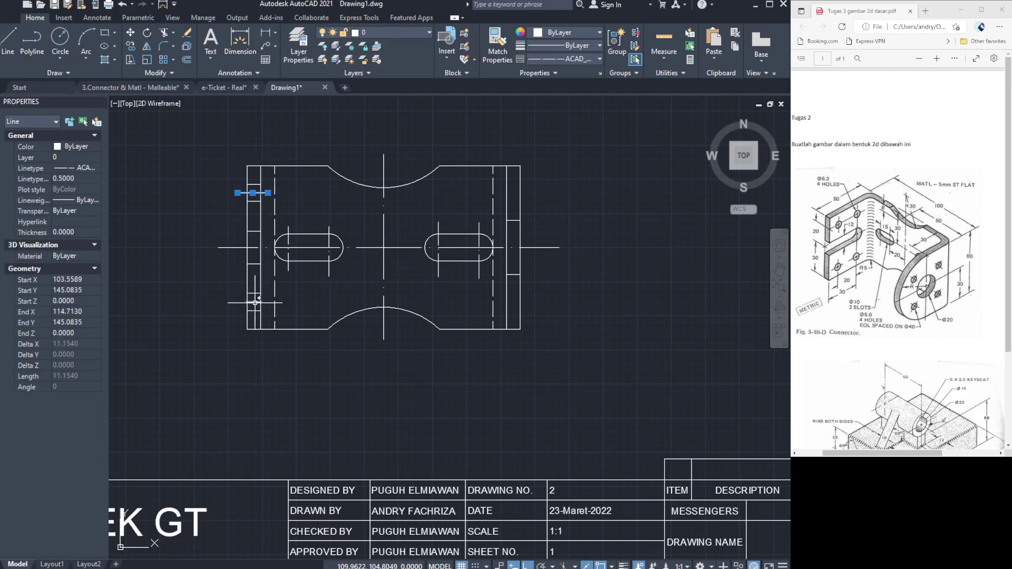
{"action": "left_click", "coordinate": [254, 302]}
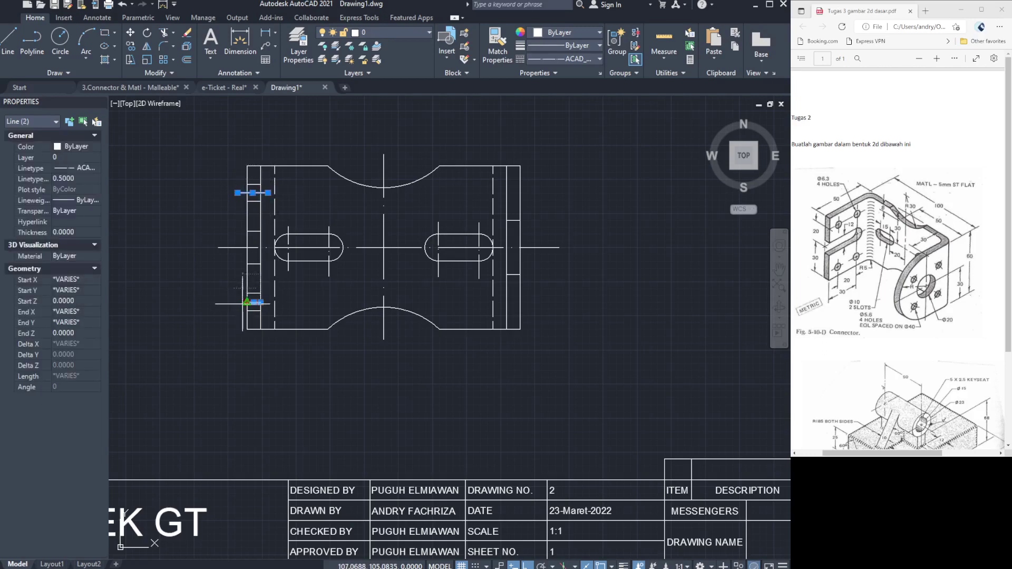
{"action": "left_click", "coordinate": [240, 303]}
{"action": "left_click", "coordinate": [261, 302]}
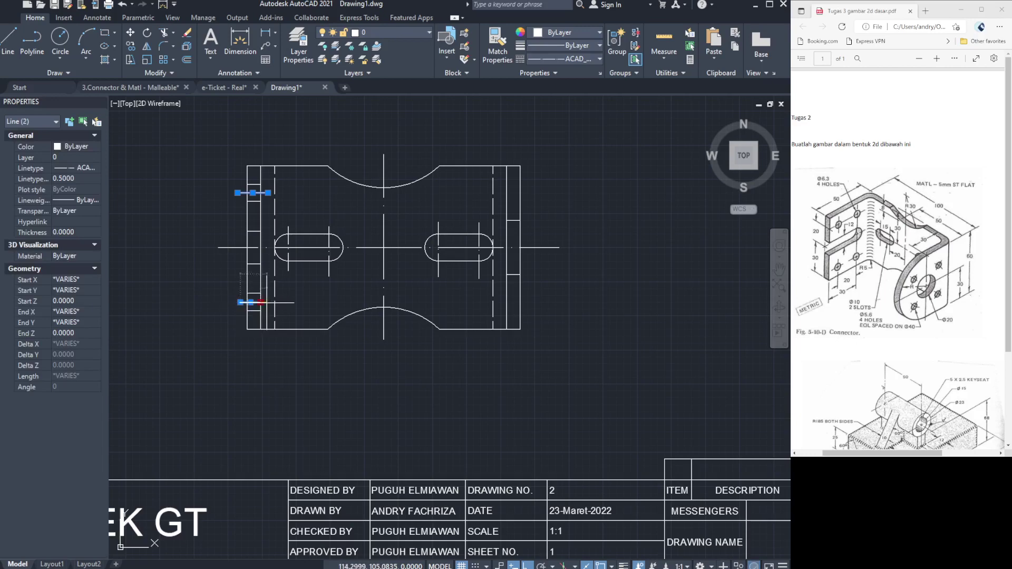
{"action": "left_click", "coordinate": [268, 302]}
{"action": "key", "text": "Escape"}
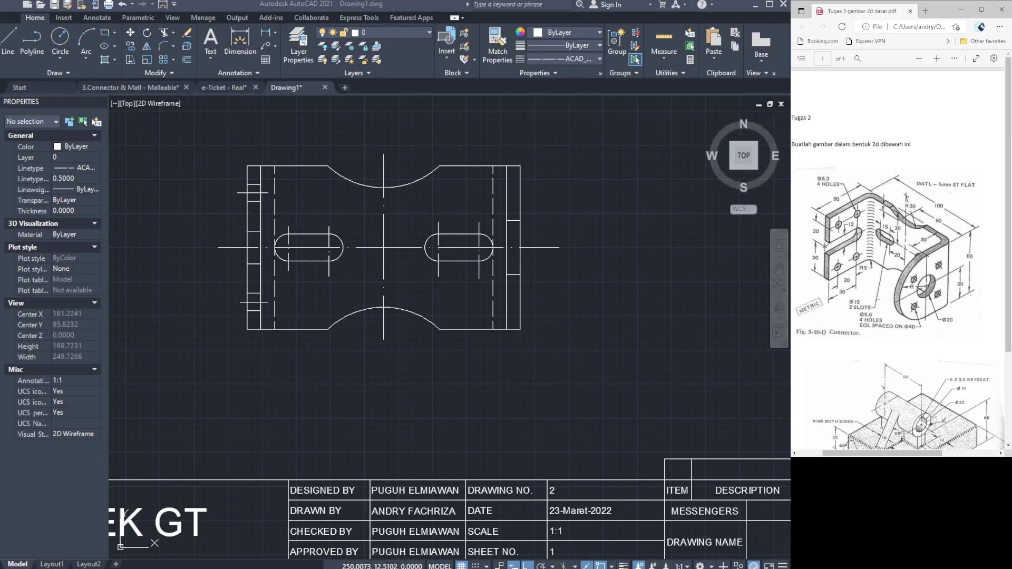
Check the right flange's three vertical lines with a crossing selection, then clear it.
{"action": "left_click", "coordinate": [679, 289]}
{"action": "left_click", "coordinate": [490, 297]}
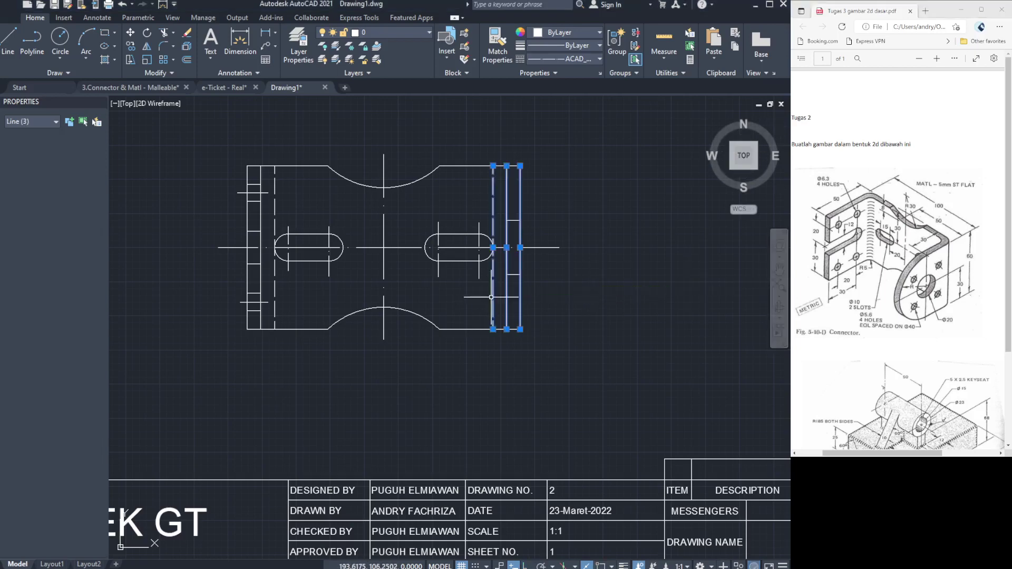
{"action": "key", "text": "Escape"}
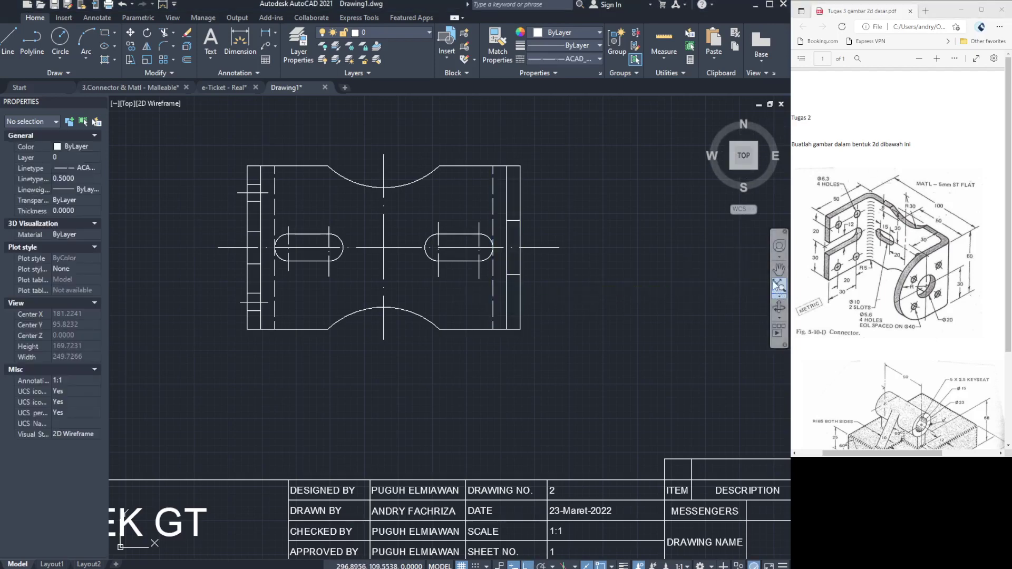
{"action": "left_click", "coordinate": [780, 269]}
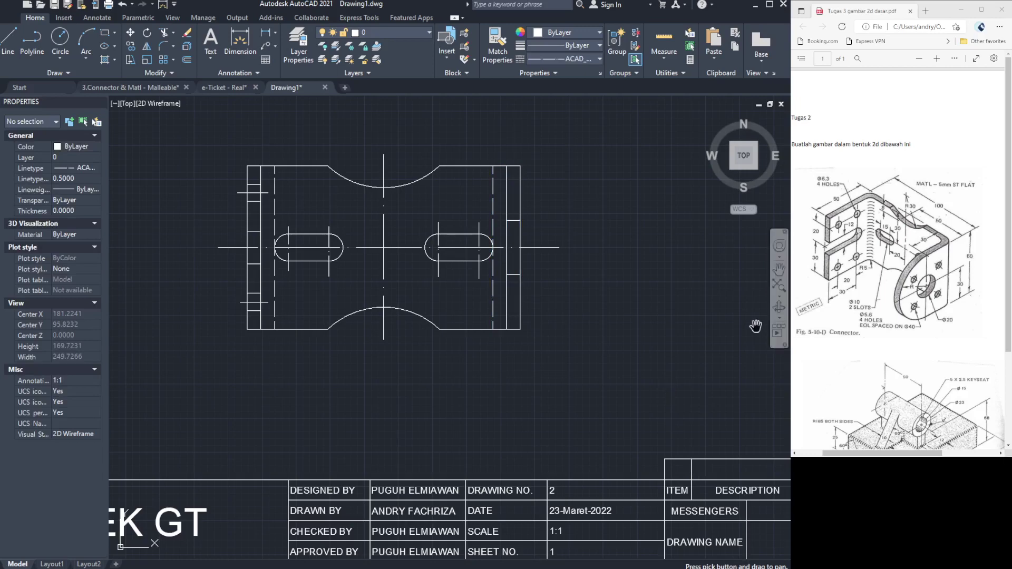
Pan the drawing left to open empty space right of the plate view.
{"action": "left_click_drag", "start_coordinate": [654, 313], "coordinate": [543, 432]}
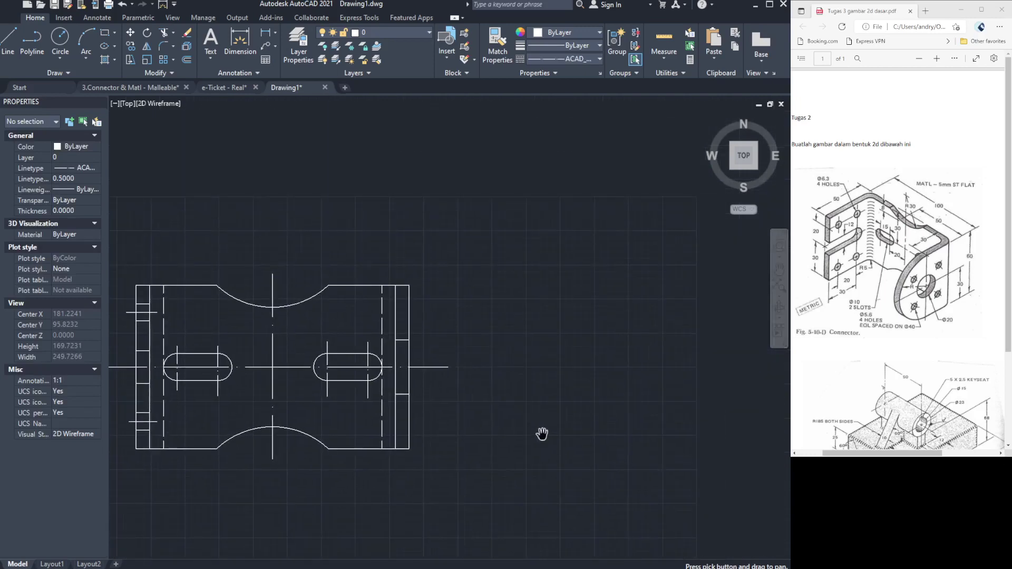
{"action": "key", "text": "Escape"}
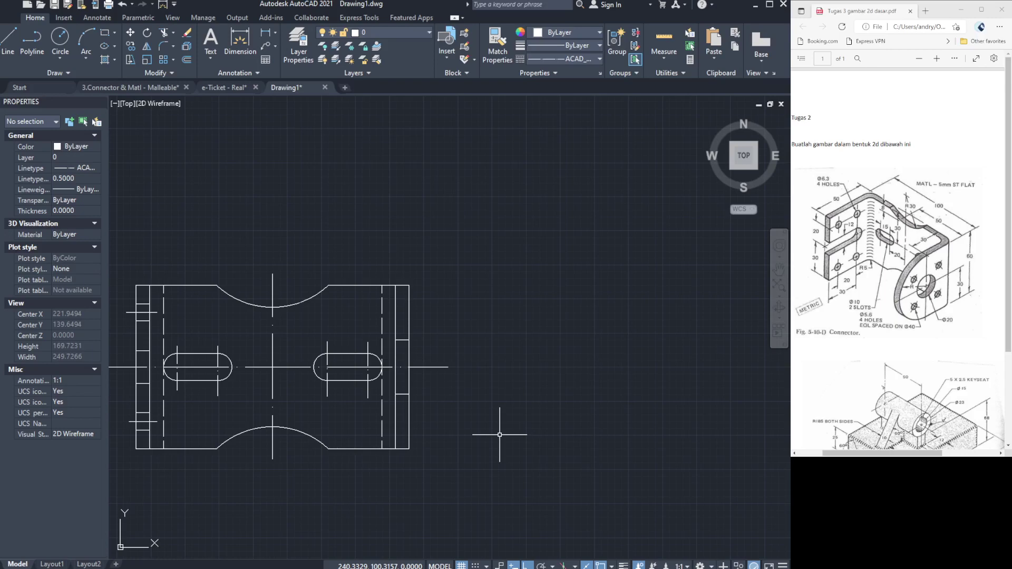
{"action": "left_click_drag", "start_coordinate": [550, 121], "coordinate": [620, 372]}
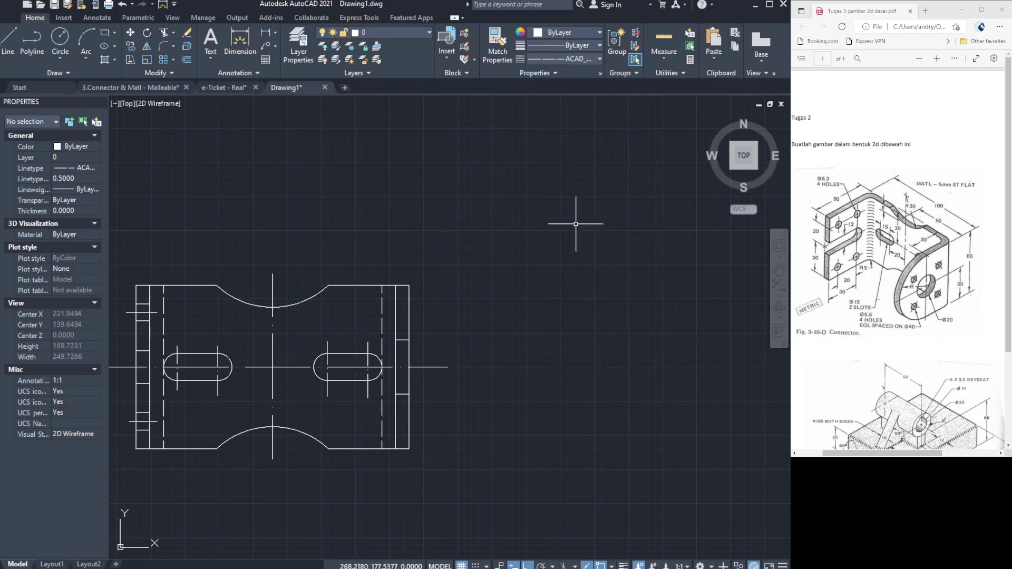
{"action": "left_click", "coordinate": [779, 272]}
{"action": "left_click_drag", "start_coordinate": [679, 303], "coordinate": [617, 283]}
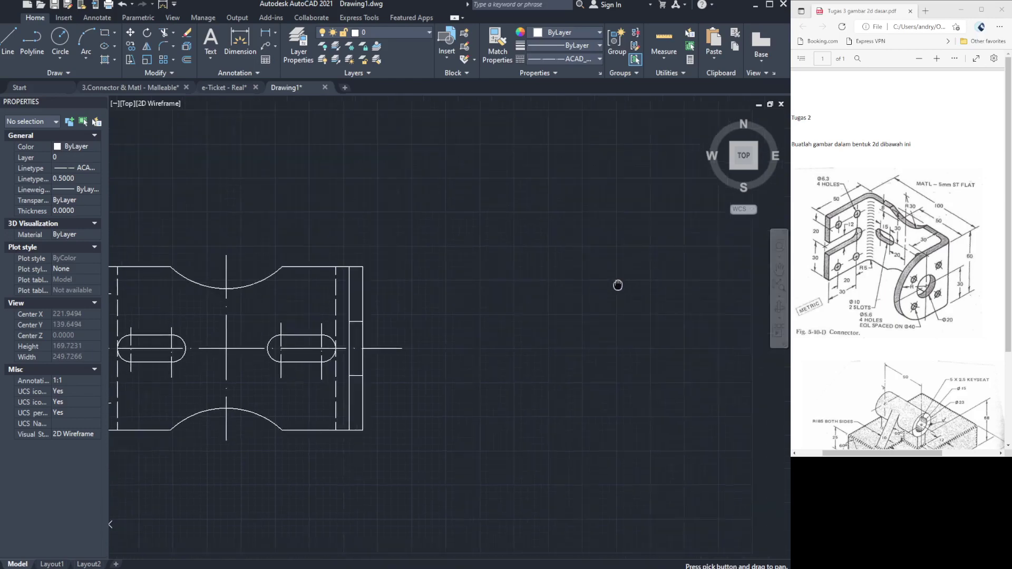
{"action": "key", "text": "Escape"}
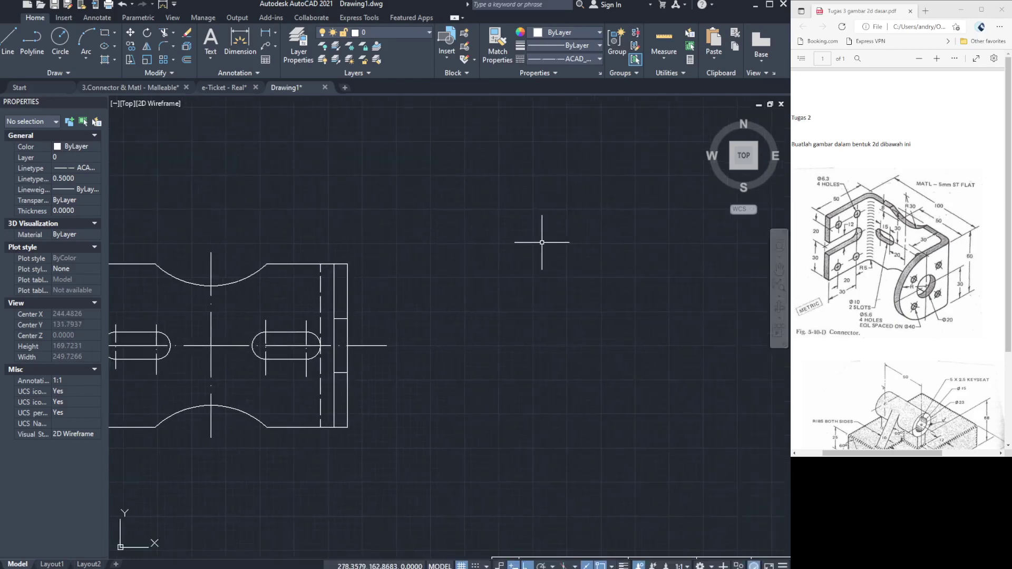
Stretch the horizontal slot centre line's right end far past the plate's right edge.
{"action": "left_click", "coordinate": [374, 346]}
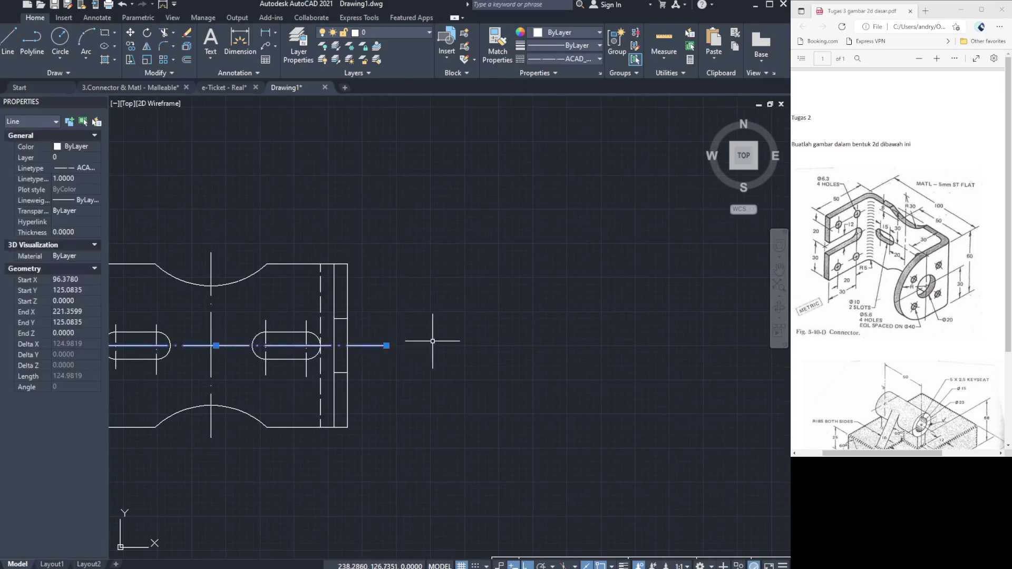
{"action": "left_click", "coordinate": [387, 345]}
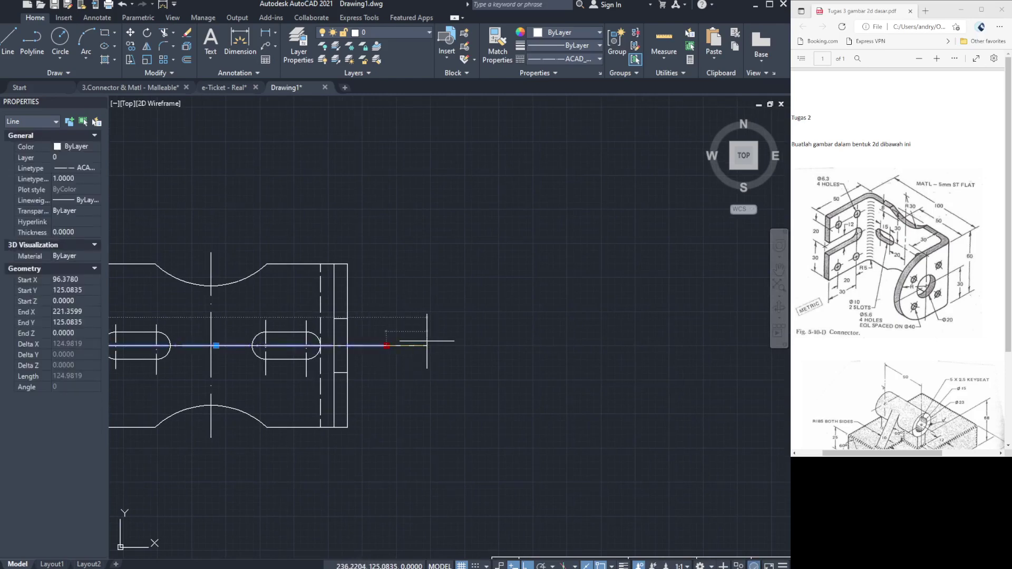
{"action": "left_click", "coordinate": [732, 350]}
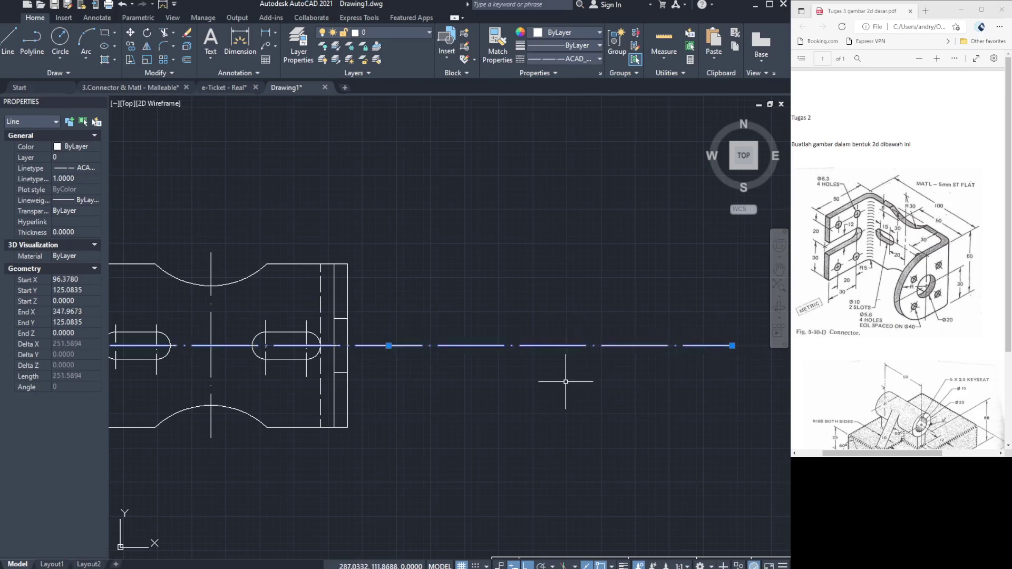
{"action": "key", "text": "Escape"}
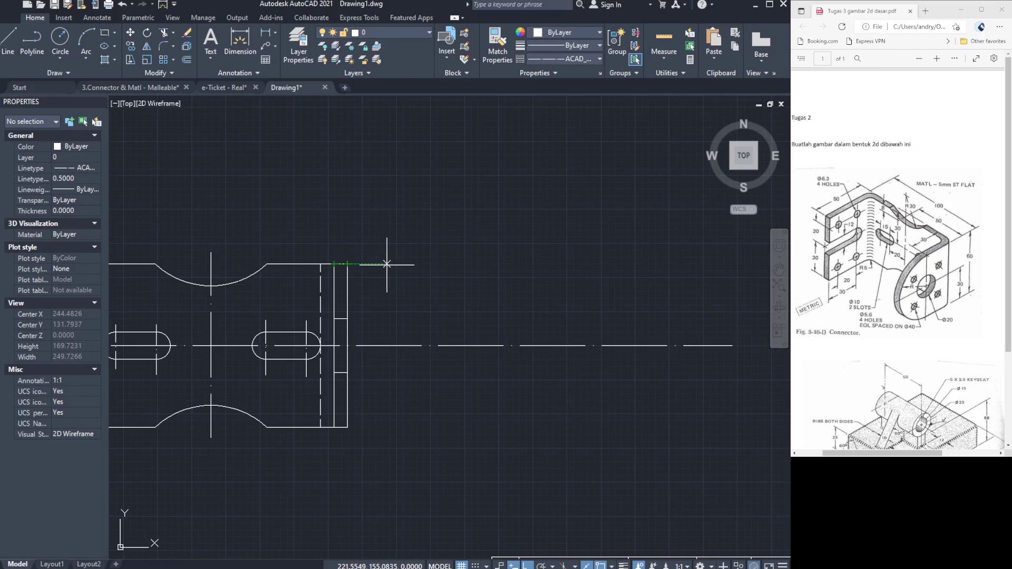
Draw a square side-view outline right of the plate, centred on the horizontal centre line.
{"action": "left_click", "coordinate": [359, 263]}
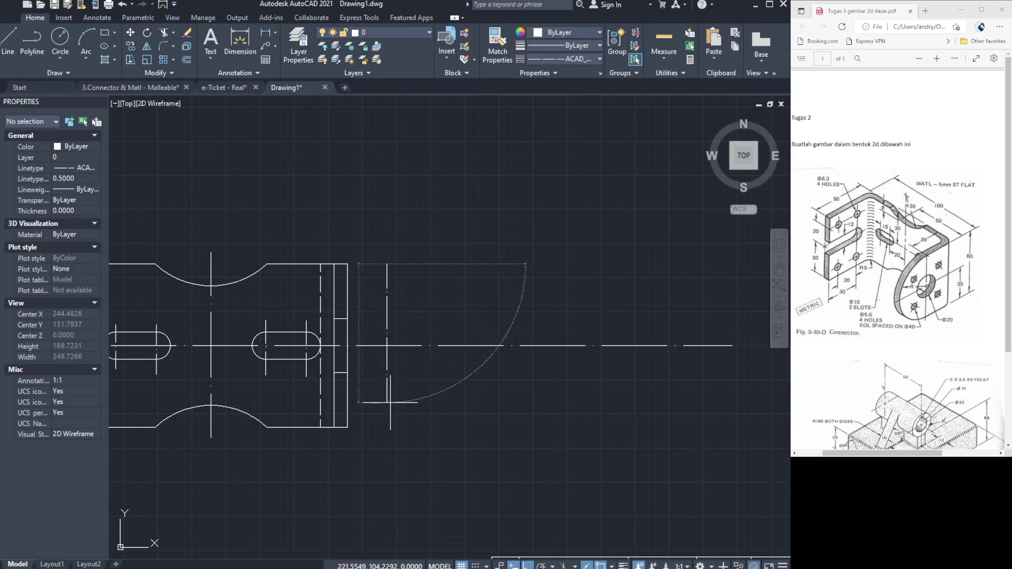
{"action": "key", "text": "Escape"}
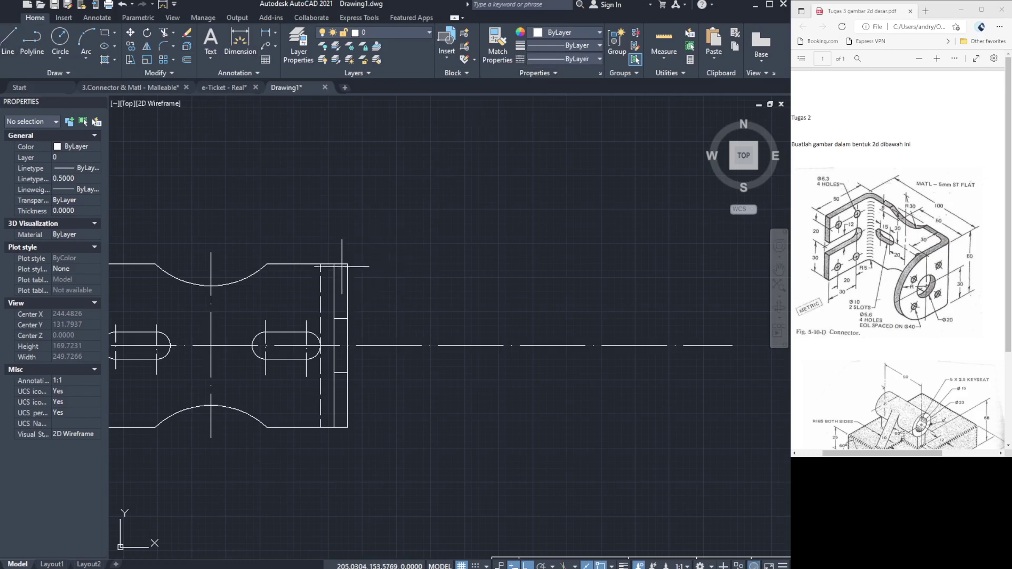
{"action": "left_click", "coordinate": [388, 263]}
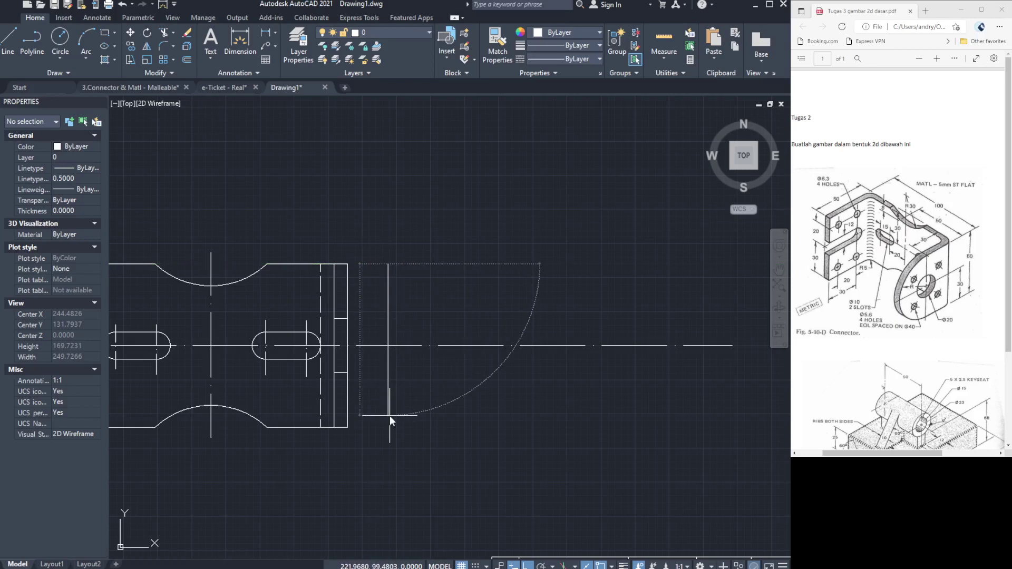
{"action": "left_click", "coordinate": [390, 415]}
{"action": "left_click", "coordinate": [389, 424]}
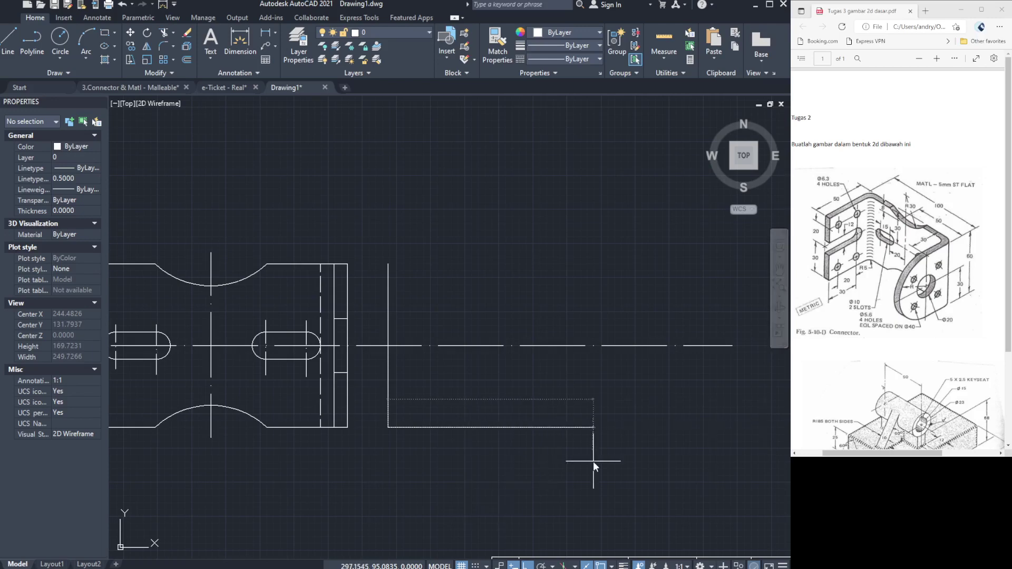
{"action": "left_click", "coordinate": [546, 258]}
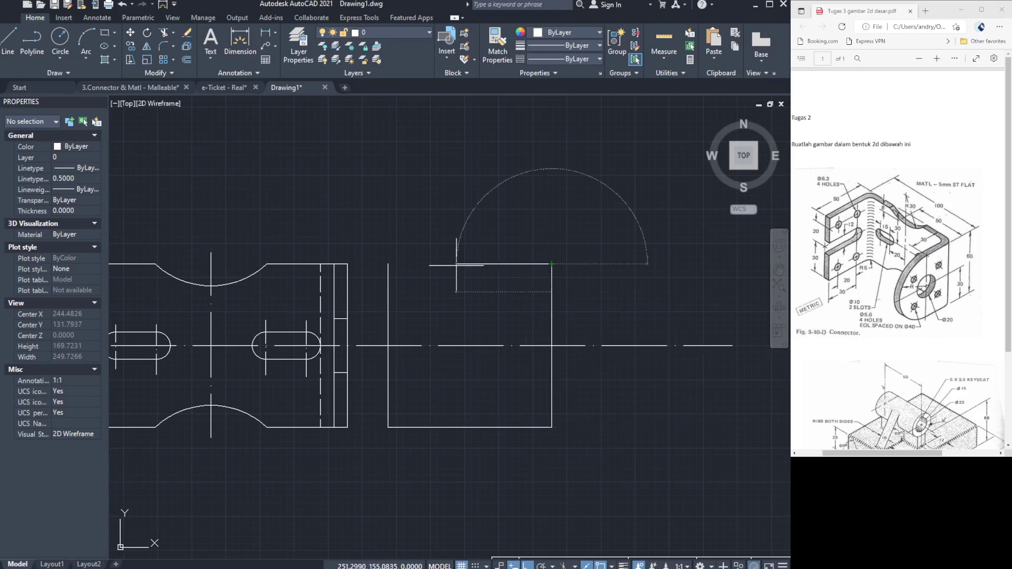
{"action": "key", "text": "Escape"}
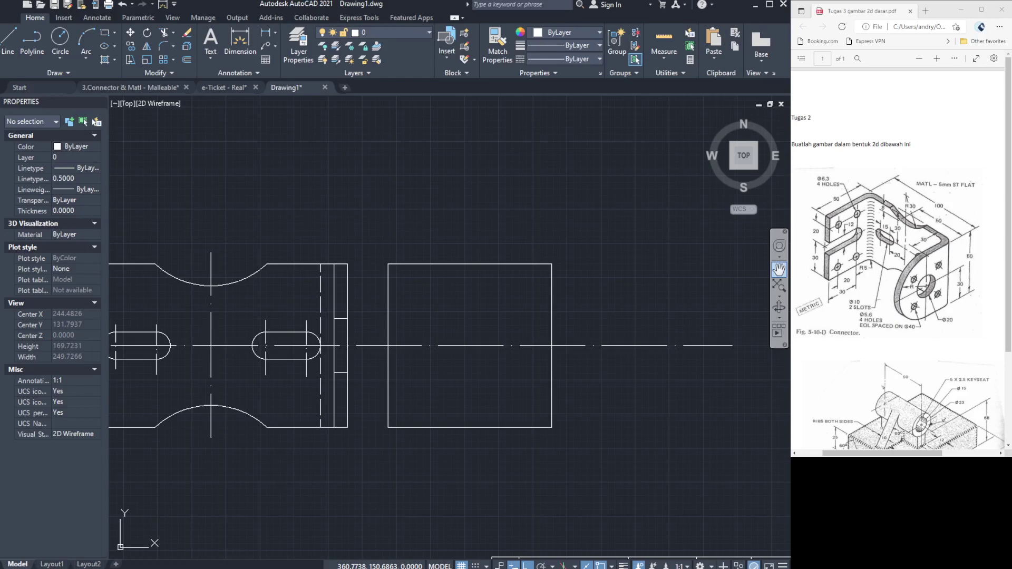
Draw a circle centred on the centre-line intersection, sized to touch the square's sides.
{"action": "left_click", "coordinate": [4, 40]}
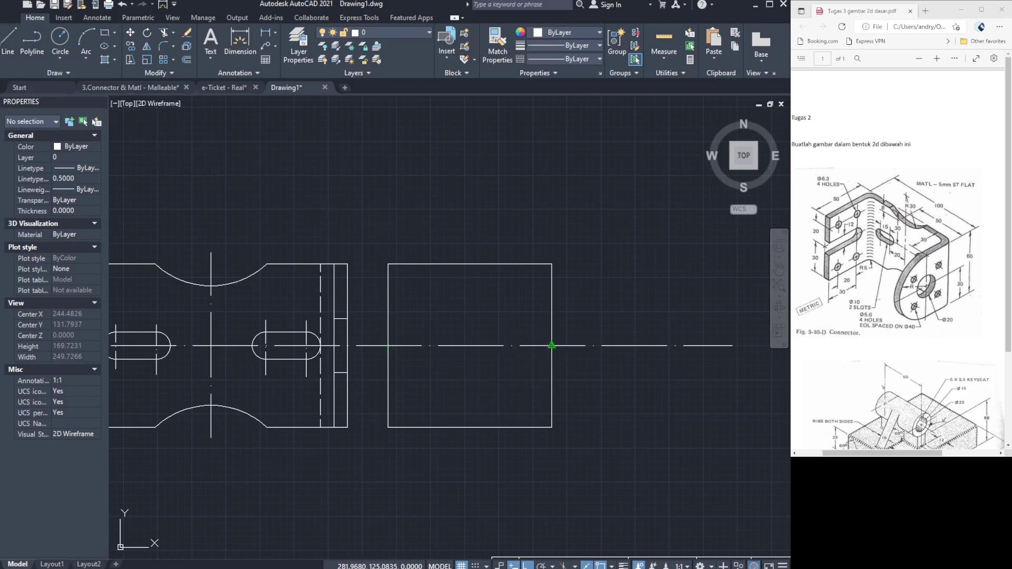
{"action": "left_click", "coordinate": [552, 346]}
{"action": "key", "text": "Escape"}
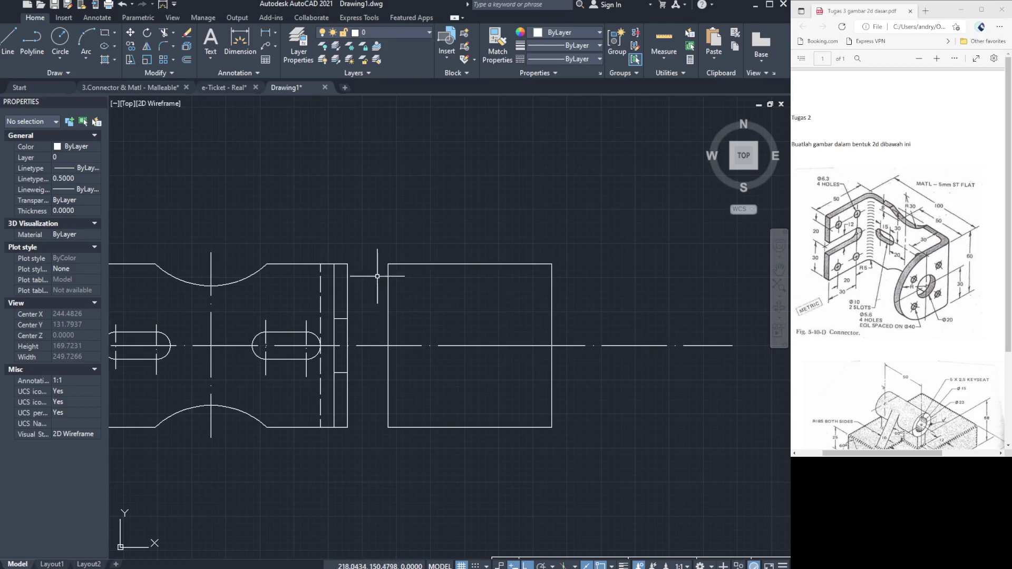
{"action": "left_click", "coordinate": [59, 39]}
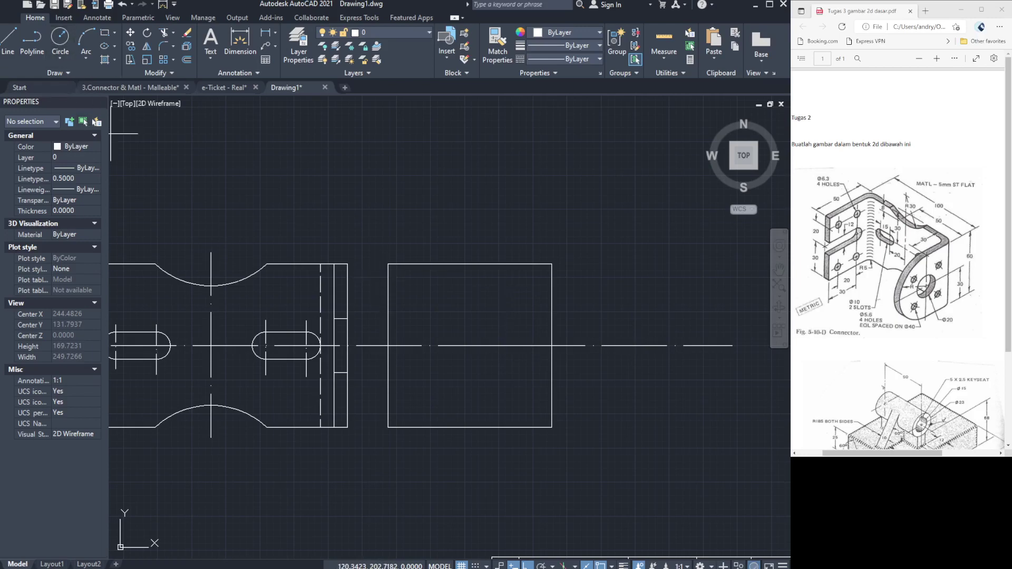
{"action": "left_click", "coordinate": [470, 345]}
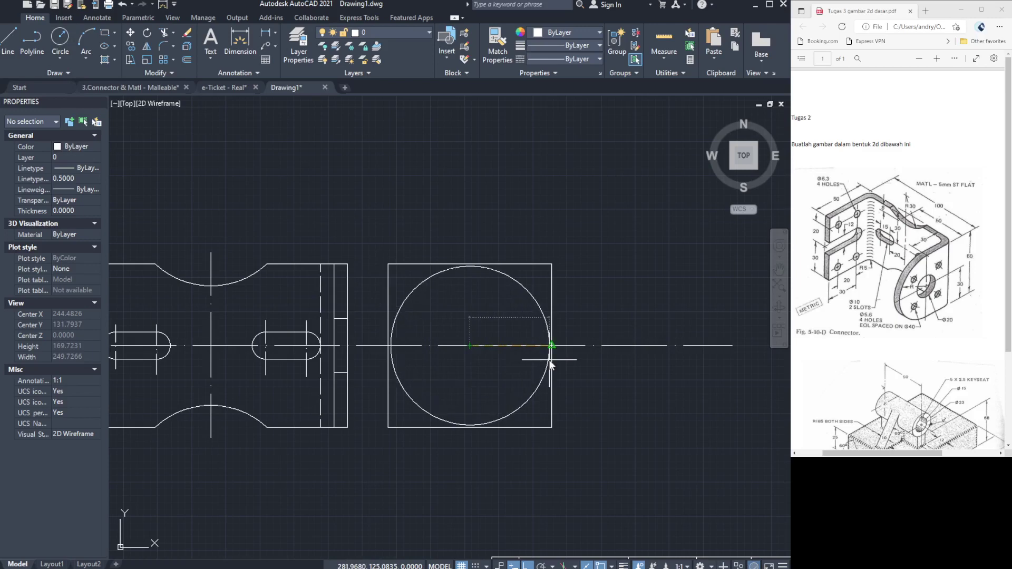
{"action": "left_click", "coordinate": [550, 360]}
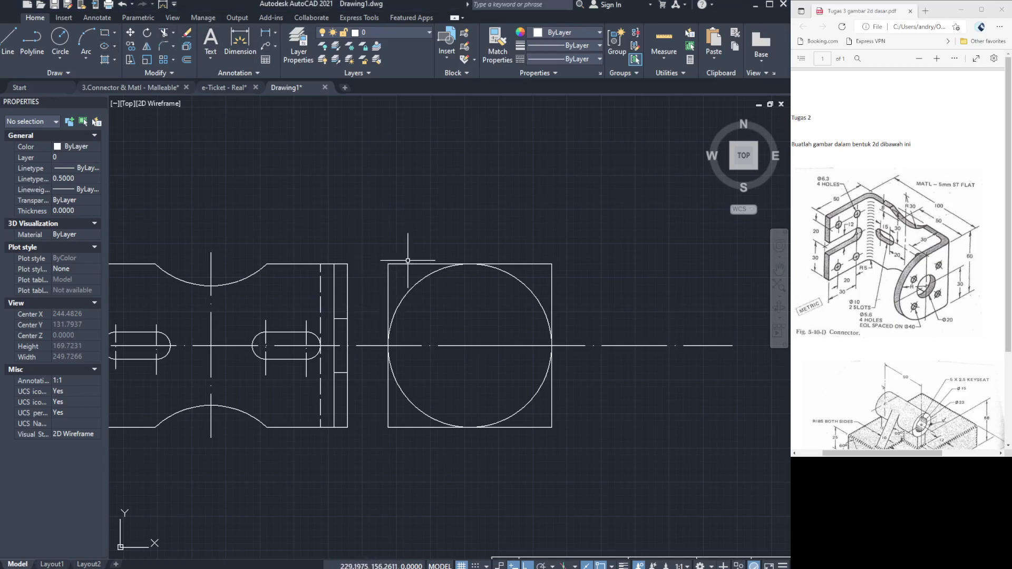
Trim the square's left edge and corners outside the circle, then set the current linetype to CENTER.
{"action": "left_click", "coordinate": [158, 33]}
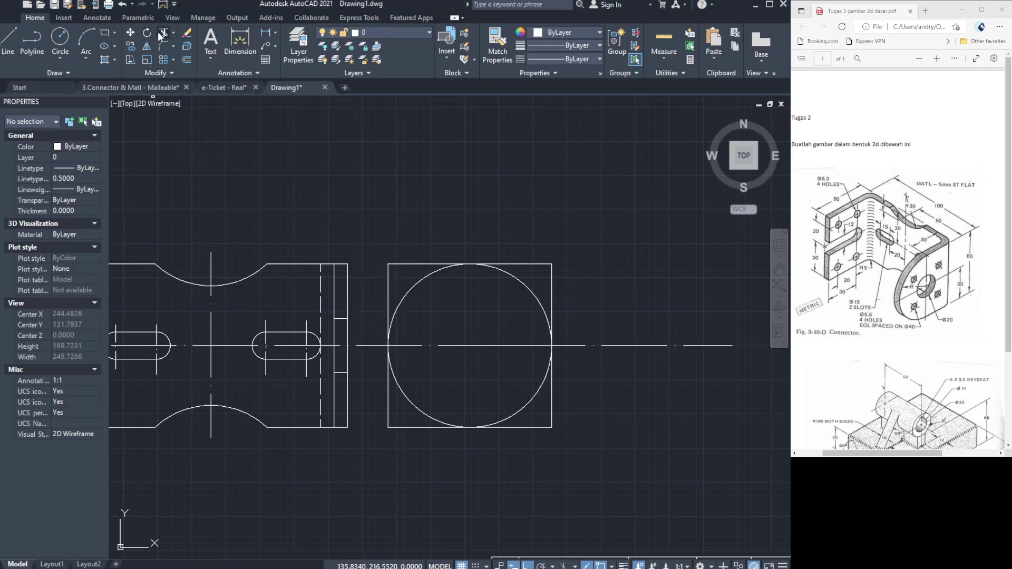
{"action": "left_click", "coordinate": [415, 263]}
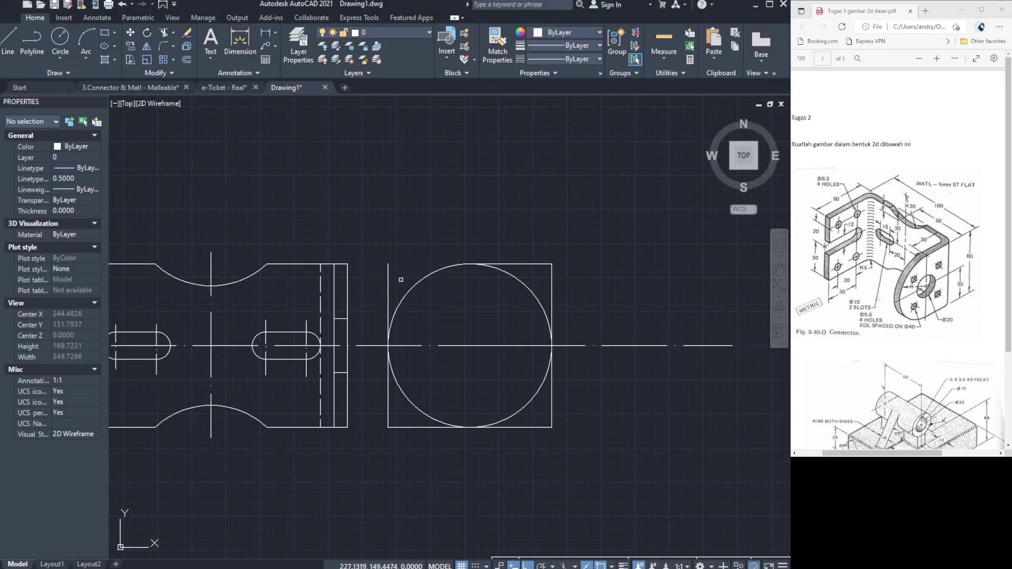
{"action": "left_click", "coordinate": [388, 295]}
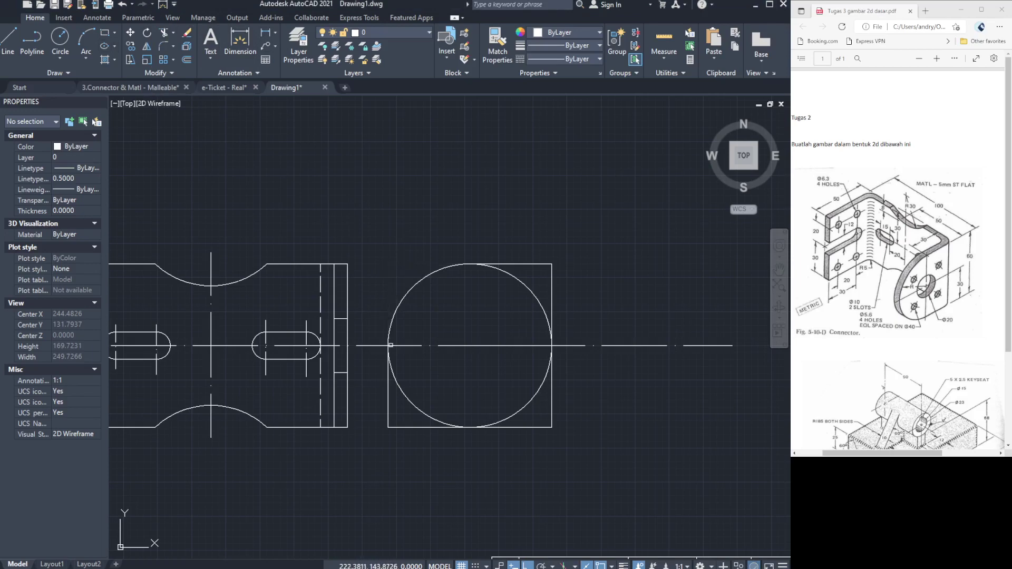
{"action": "left_click", "coordinate": [389, 390]}
{"action": "left_click", "coordinate": [409, 427]}
{"action": "key", "text": "Escape"}
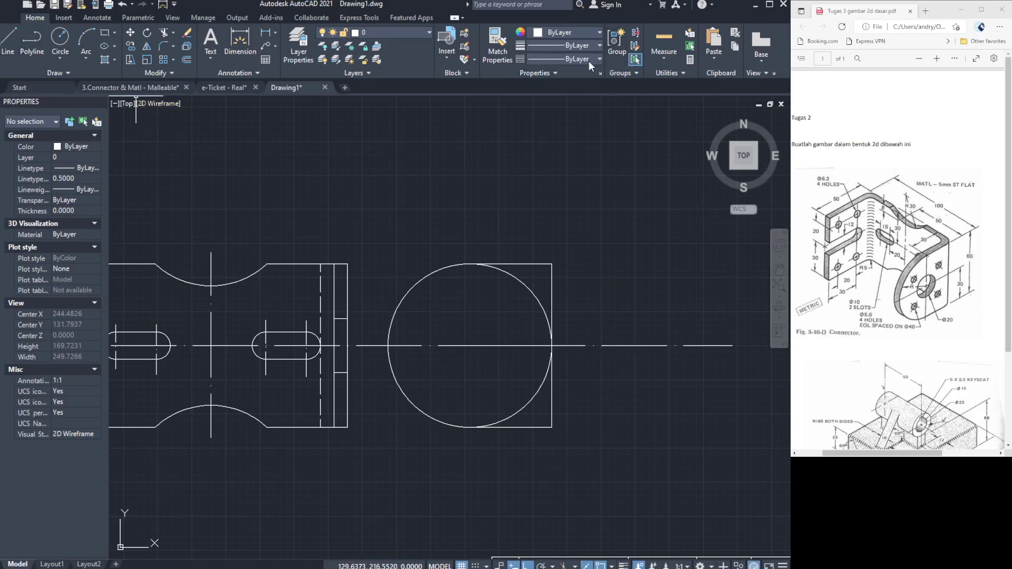
{"action": "left_click", "coordinate": [567, 59]}
{"action": "left_click", "coordinate": [586, 100]}
Draw a vertical centre line from the circle's centre, stretched to extend above and below the circle.
{"action": "left_click", "coordinate": [470, 346]}
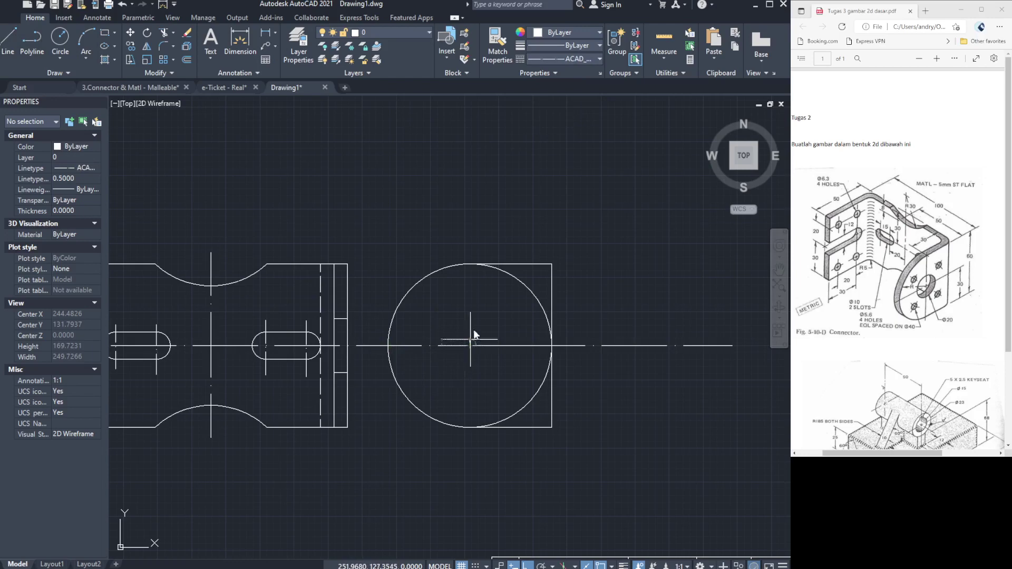
{"action": "left_click", "coordinate": [470, 239]}
{"action": "key", "text": "Return"}
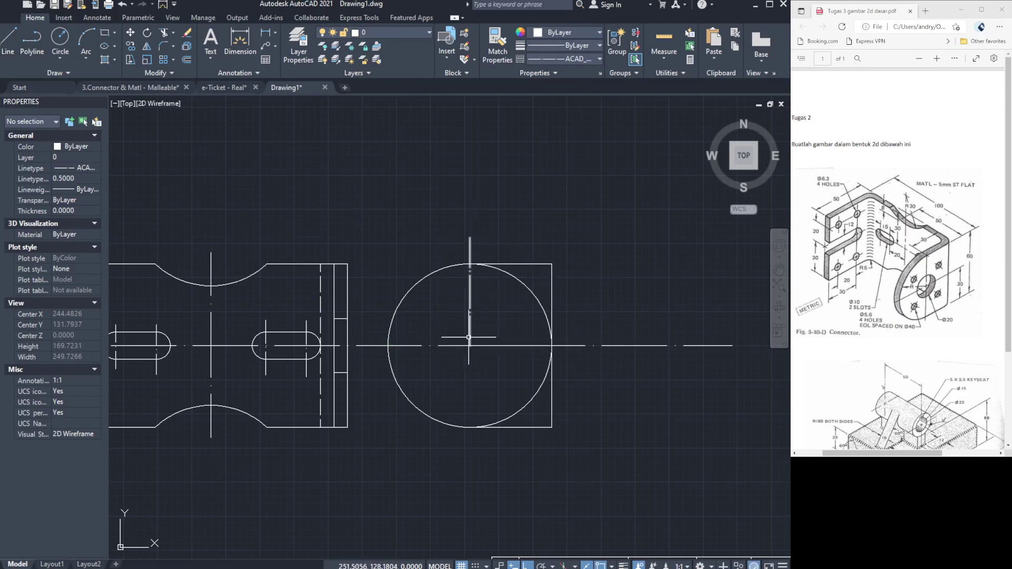
{"action": "left_click", "coordinate": [468, 340]}
{"action": "left_click", "coordinate": [470, 345]}
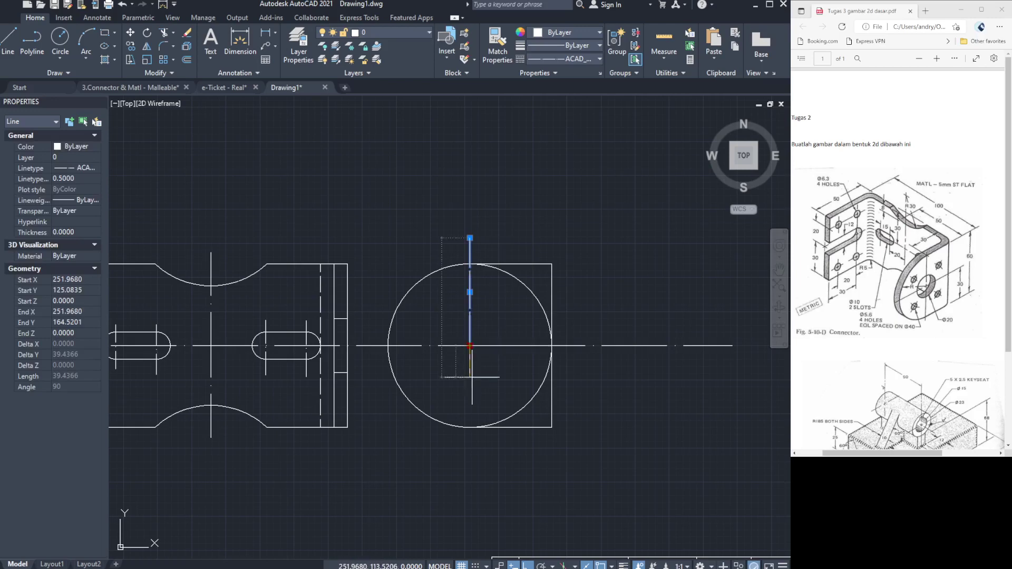
{"action": "left_click", "coordinate": [470, 444]}
{"action": "key", "text": "Escape"}
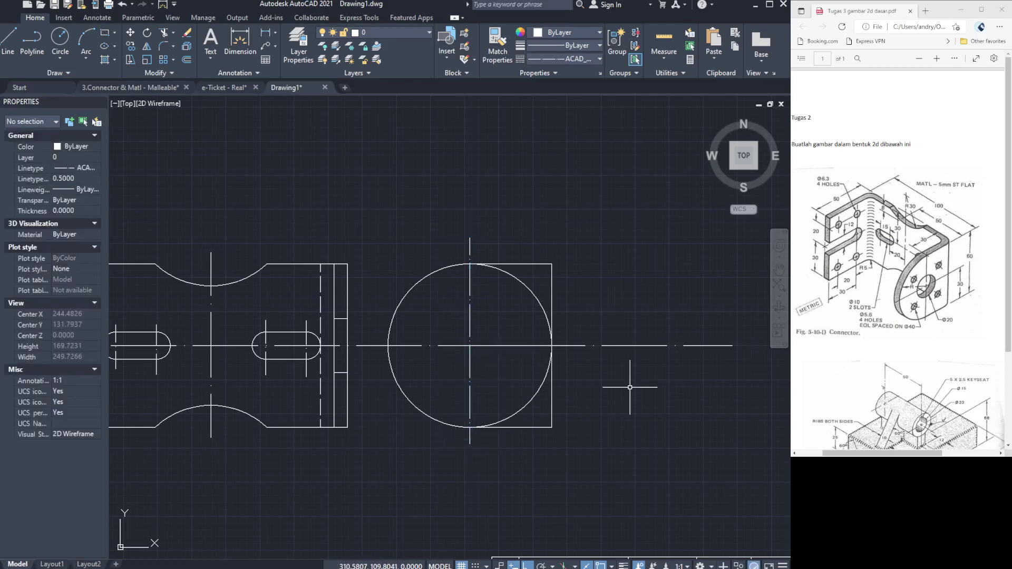
{"action": "key", "text": "alt+Tab"}
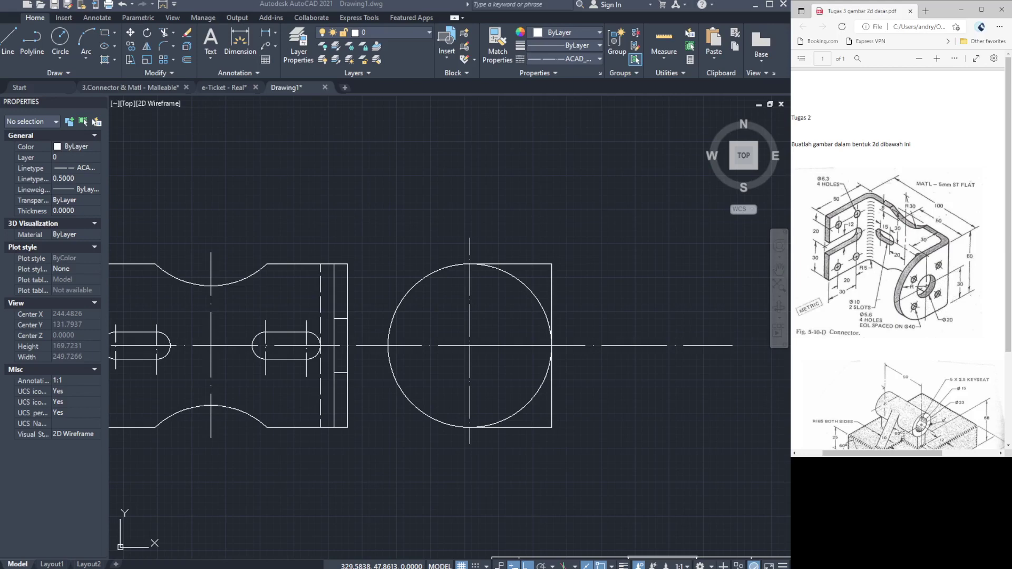
Draw a short diagonal line at about 45° from the circle's centre toward the upper right.
{"action": "left_click", "coordinate": [527, 421]}
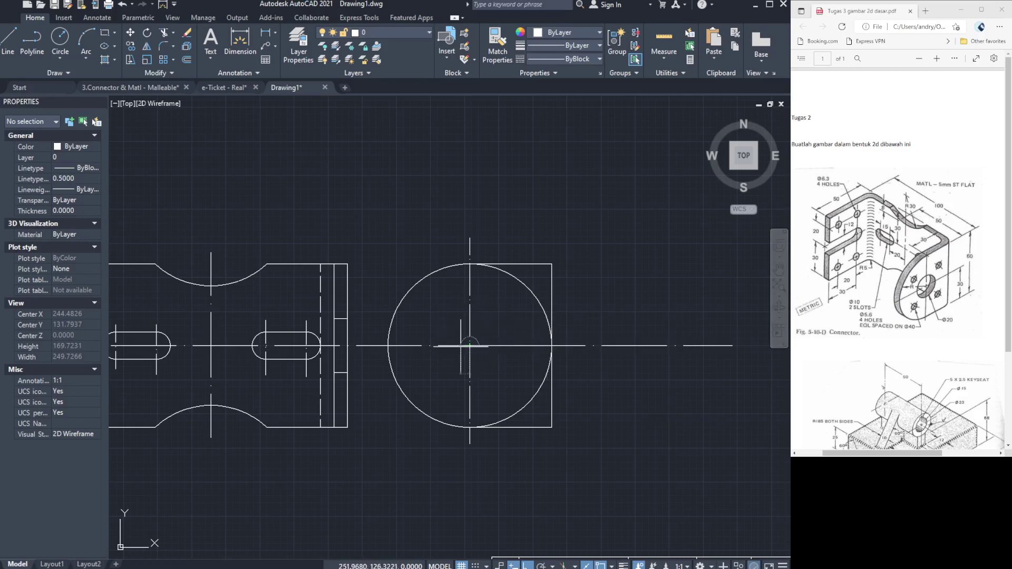
{"action": "left_click", "coordinate": [463, 347]}
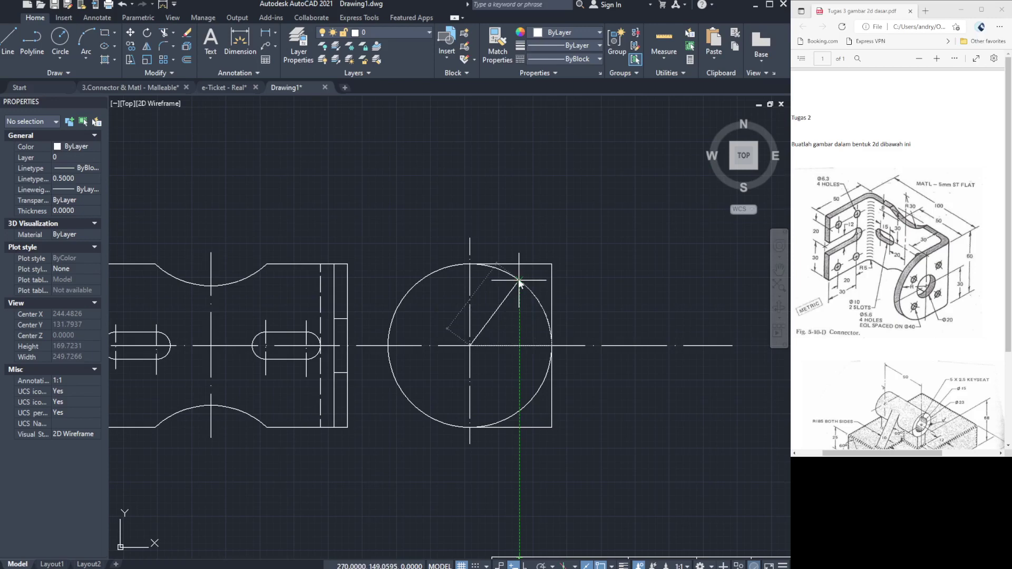
{"action": "left_click", "coordinate": [520, 280]}
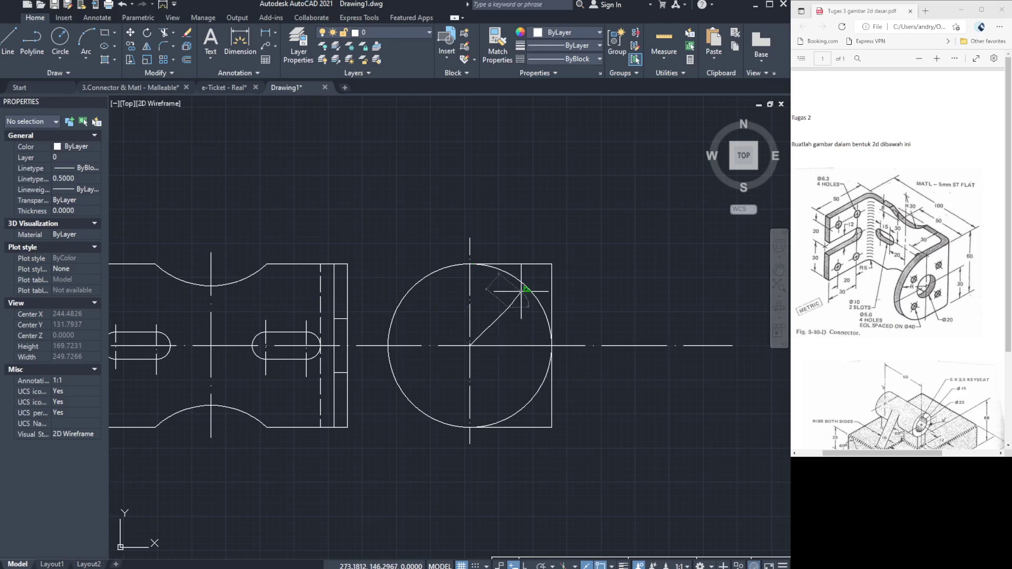
{"action": "left_click", "coordinate": [508, 307]}
{"action": "key", "text": "Escape"}
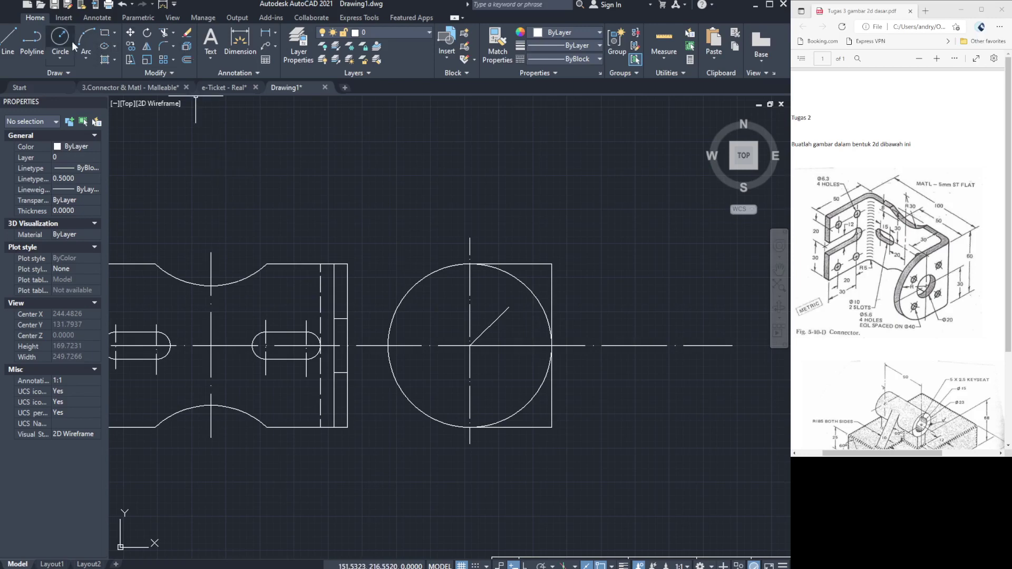
Place a 5.6-diameter bolt hole circle centred on the diagonal line's outer end.
{"action": "left_click", "coordinate": [71, 40]}
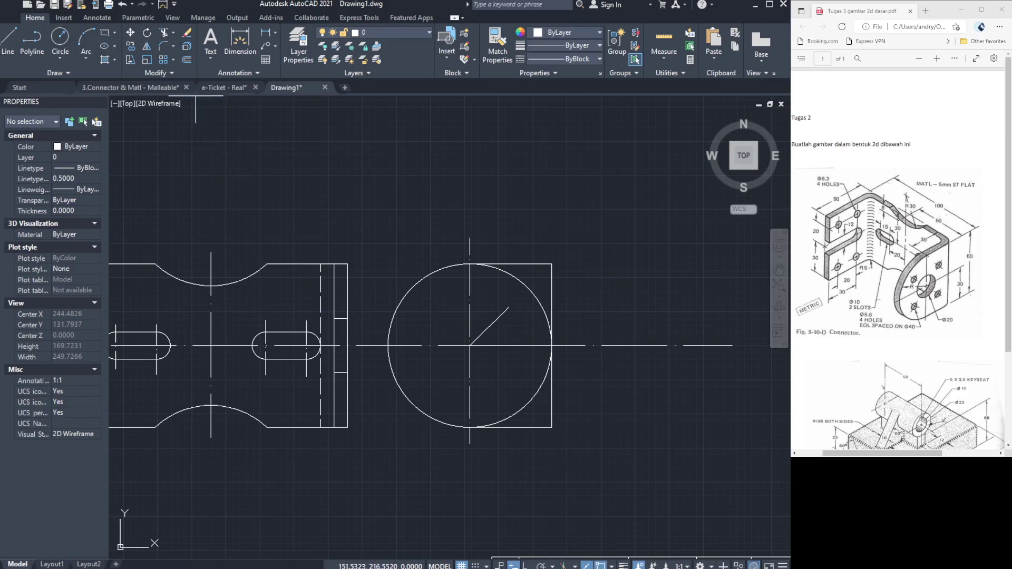
{"action": "left_click", "coordinate": [508, 307]}
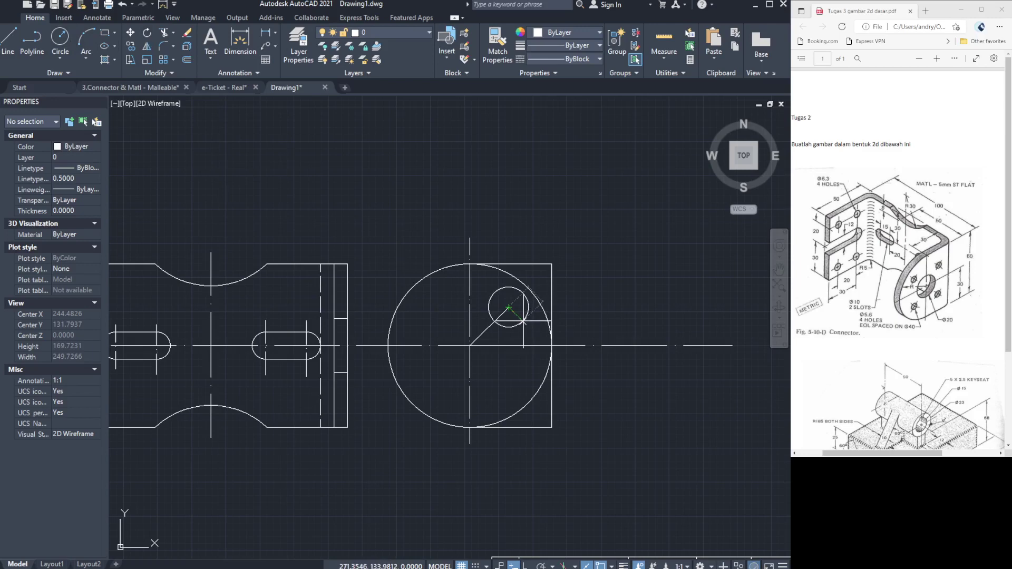
{"action": "key", "text": "Escape"}
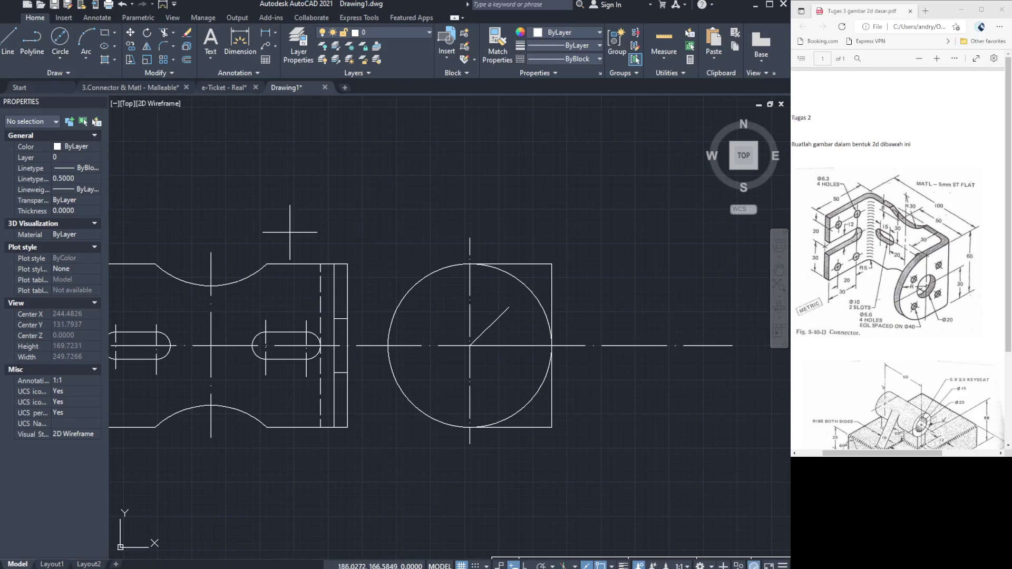
{"action": "left_click", "coordinate": [56, 46]}
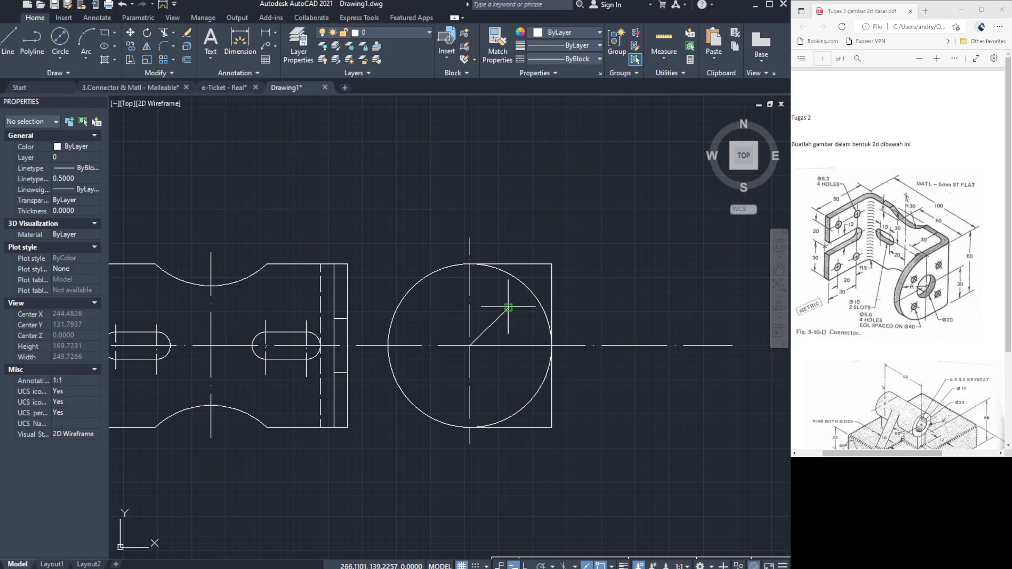
{"action": "left_click", "coordinate": [508, 307]}
{"action": "type", "text": "5"}
{"action": "key", "text": "Return"}
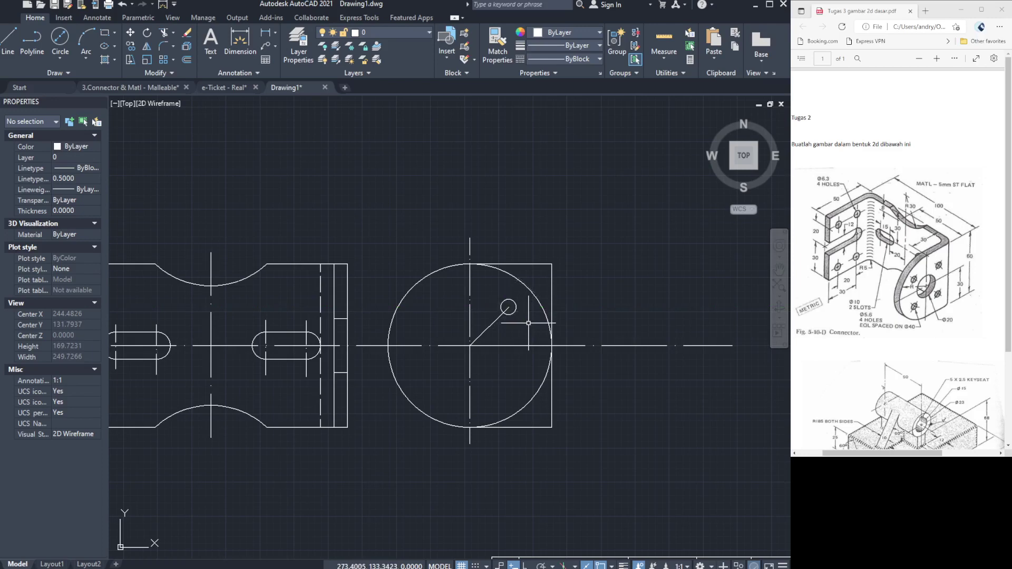
{"action": "key", "text": "Escape"}
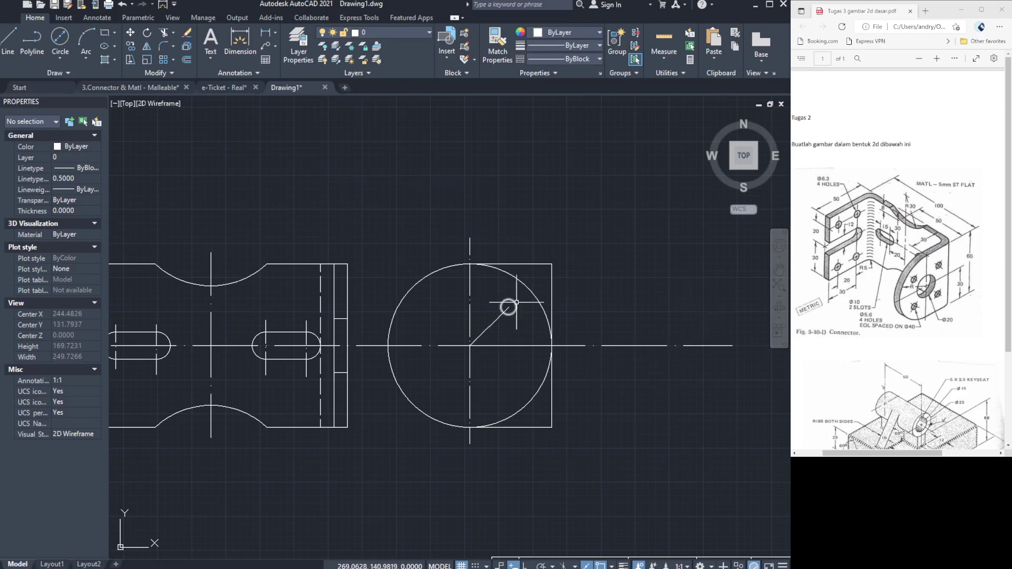
{"action": "left_click", "coordinate": [514, 300]}
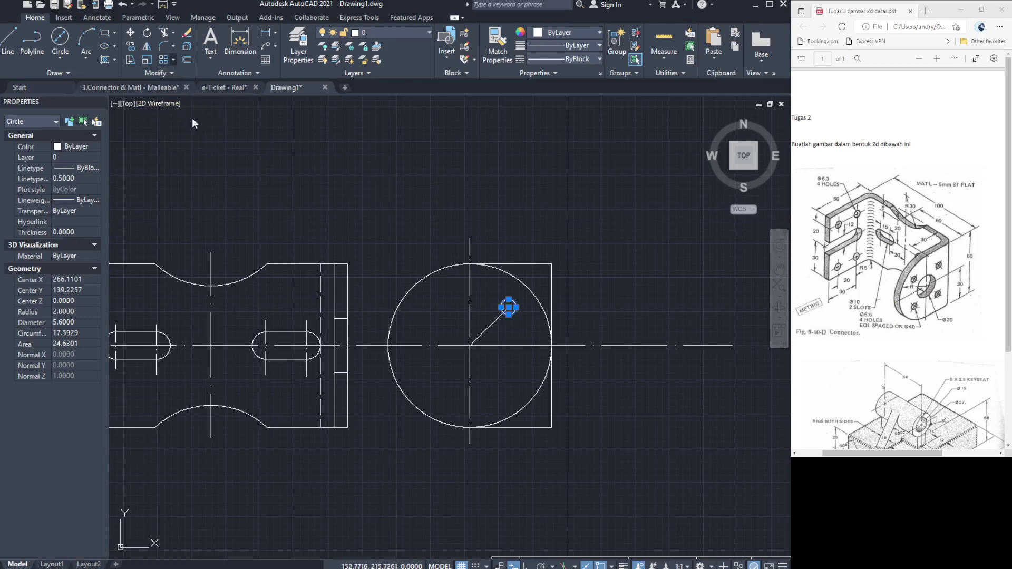
Polar-array the bolt hole about the big circle's centre: 4 items, 90° between.
{"action": "key", "text": "Escape"}
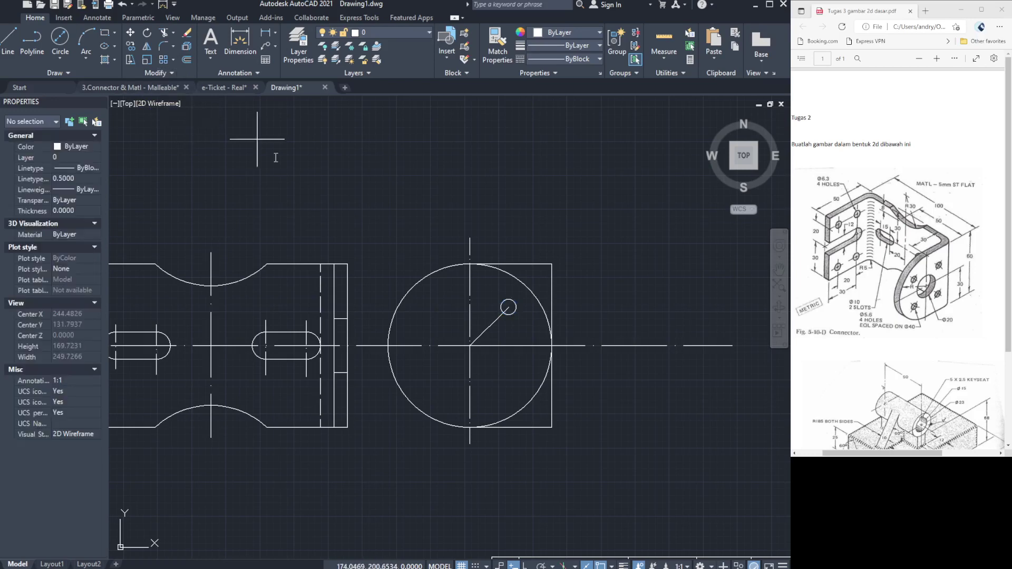
{"action": "left_click", "coordinate": [470, 345]}
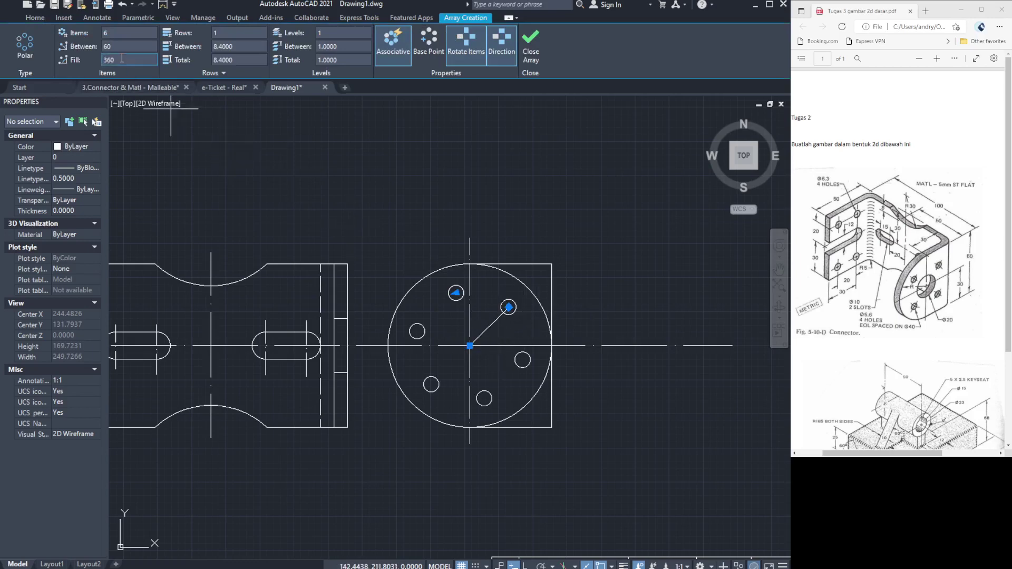
{"action": "left_click", "coordinate": [122, 33]}
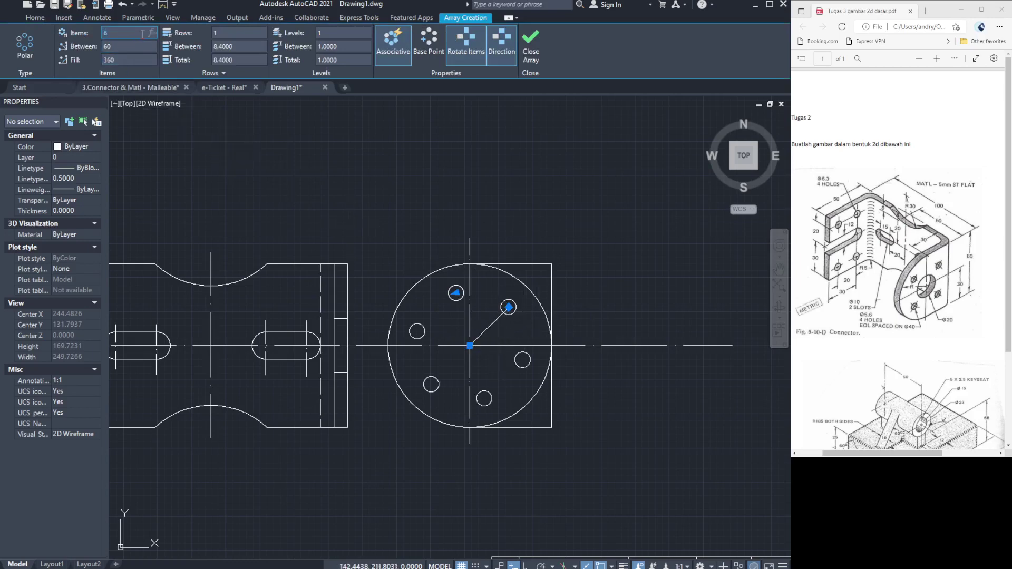
{"action": "key", "text": "BackSpace"}
{"action": "type", "text": "4"}
{"action": "left_click", "coordinate": [132, 50]}
{"action": "type", "text": "90"}
{"action": "key", "text": "Return"}
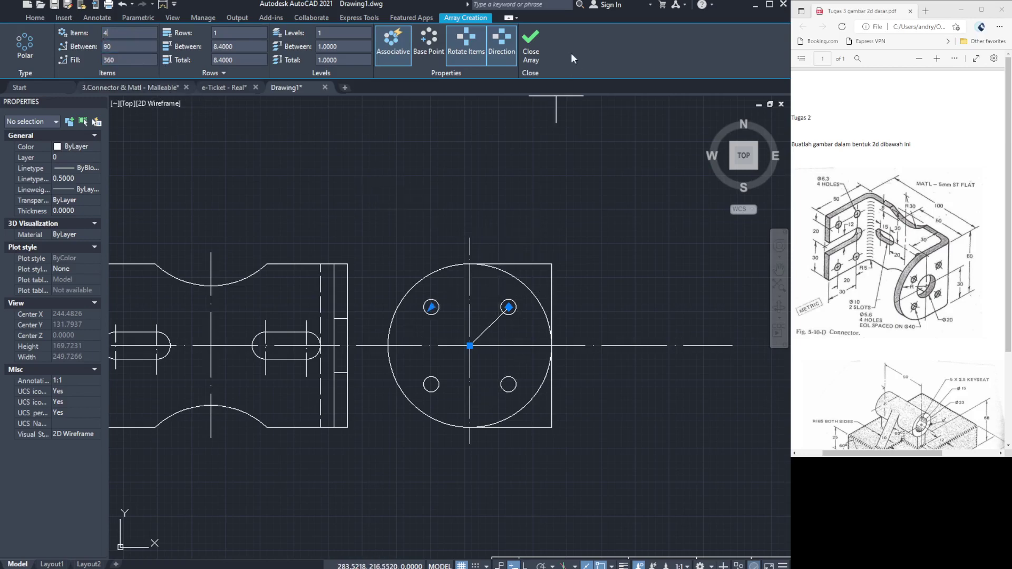
{"action": "left_click", "coordinate": [538, 49]}
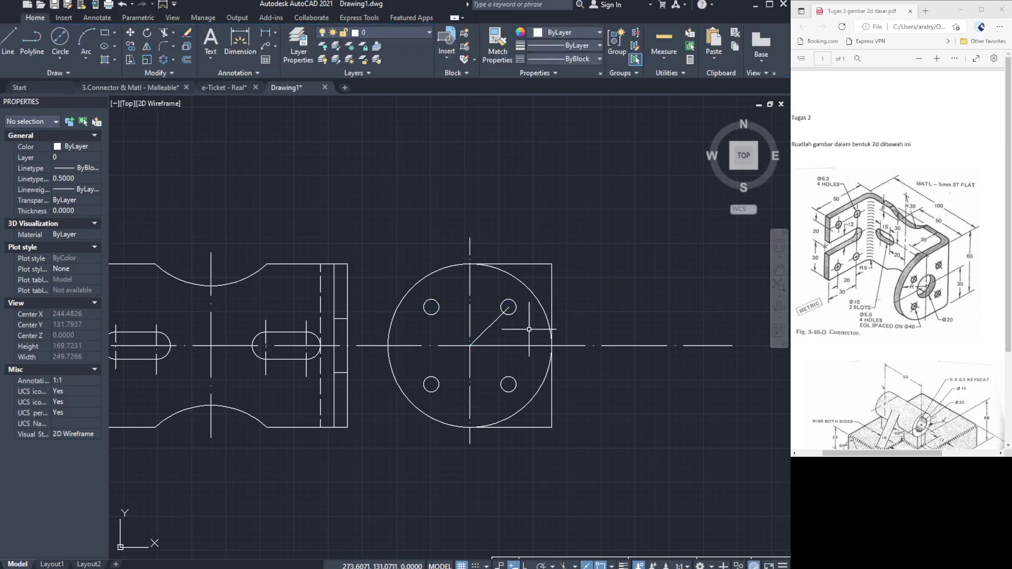
Erase the diagonal construction line inside the circle.
{"action": "left_click", "coordinate": [490, 321]}
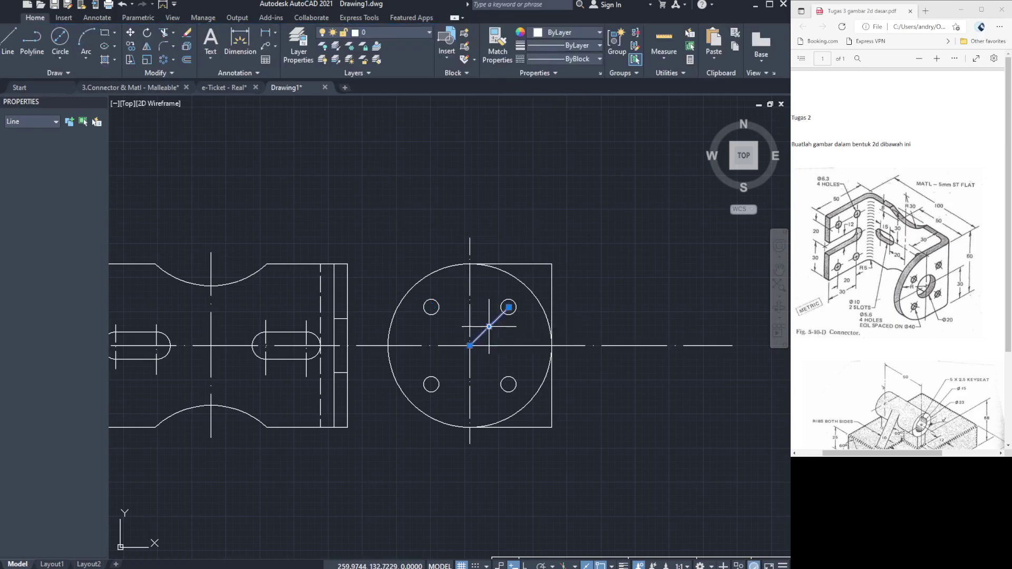
{"action": "key", "text": "Delete"}
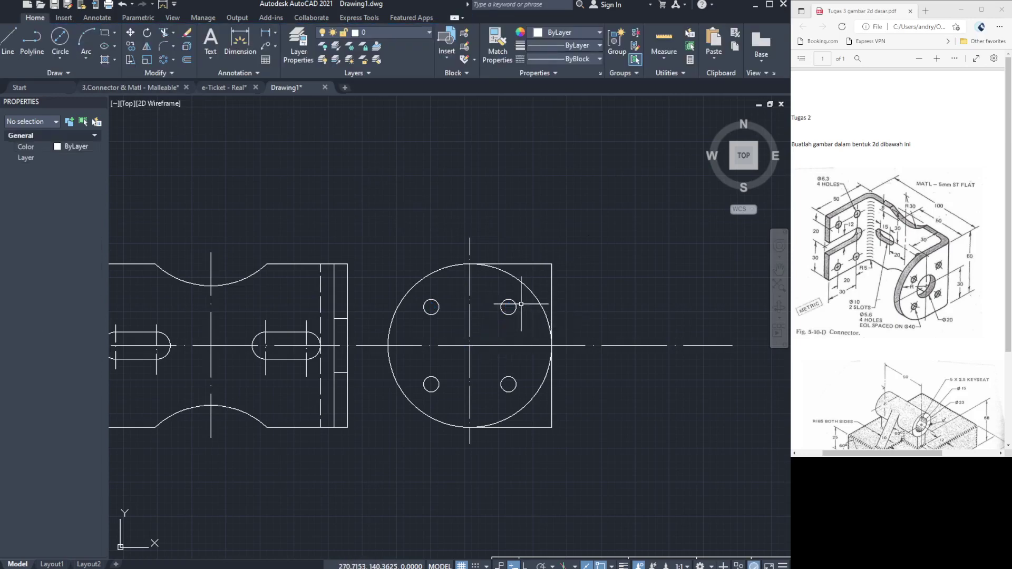
{"action": "scroll", "coordinate": [495, 306], "scroll_direction": "up", "scroll_amount": 1}
{"action": "scroll", "coordinate": [361, 343], "scroll_direction": "up", "scroll_amount": 2}
{"action": "scroll", "coordinate": [493, 339], "scroll_direction": "down", "scroll_amount": 1}
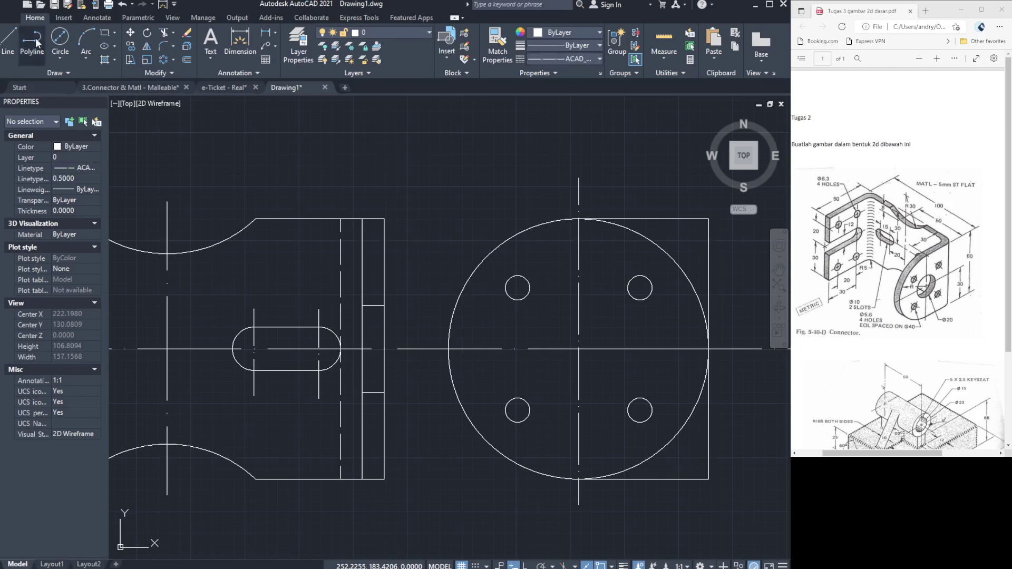
{"action": "left_click", "coordinate": [8, 42]}
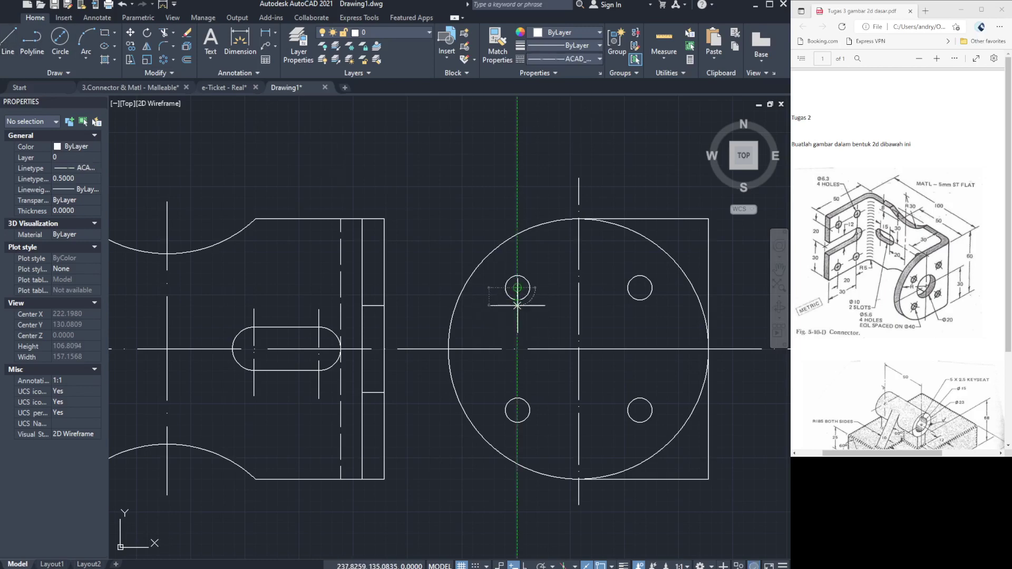
{"action": "key", "text": "Escape"}
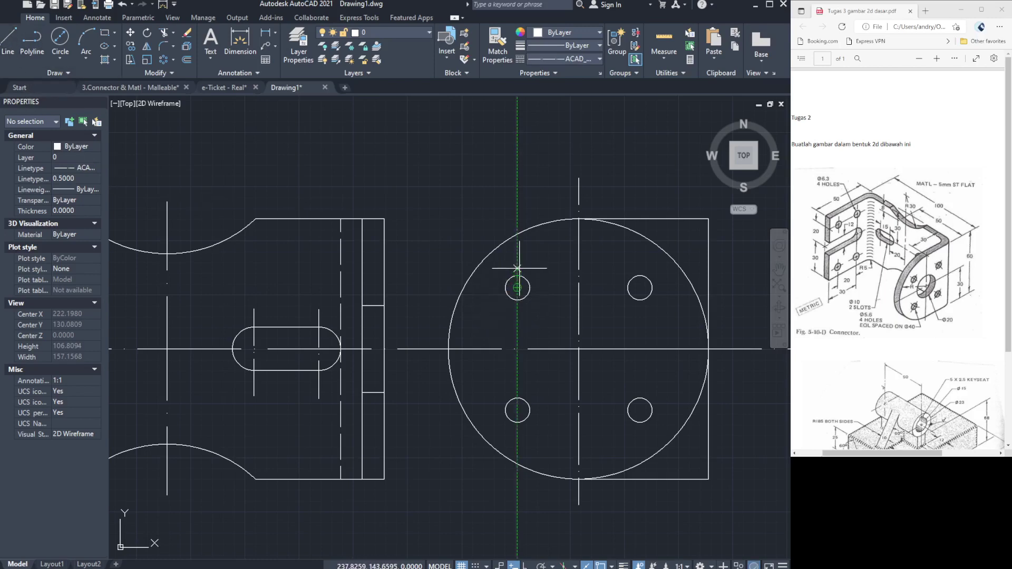
Delete the upper-left hole's old vertical centre line.
{"action": "left_click_drag", "start_coordinate": [488, 308], "coordinate": [518, 308]}
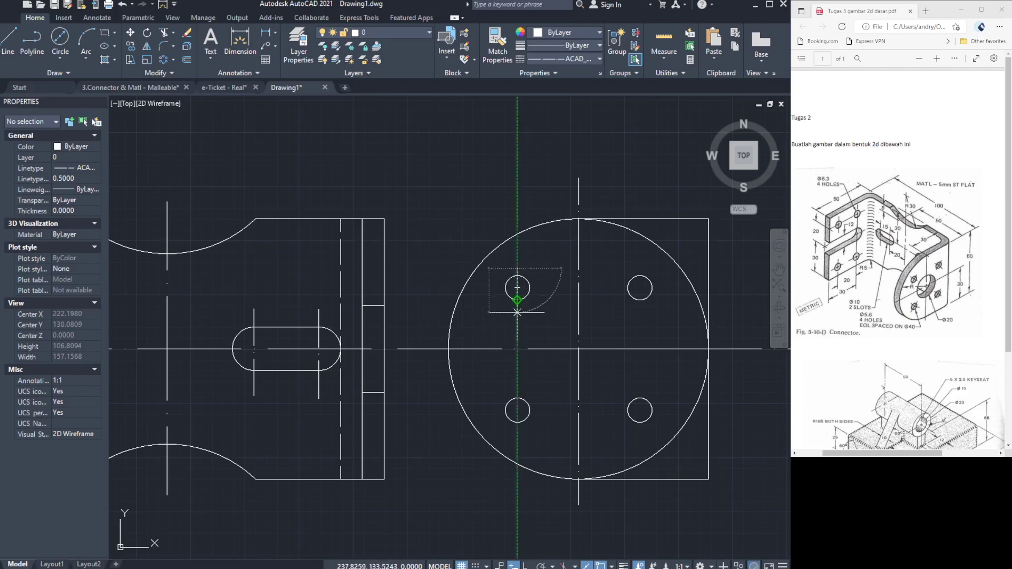
{"action": "key", "text": "Escape"}
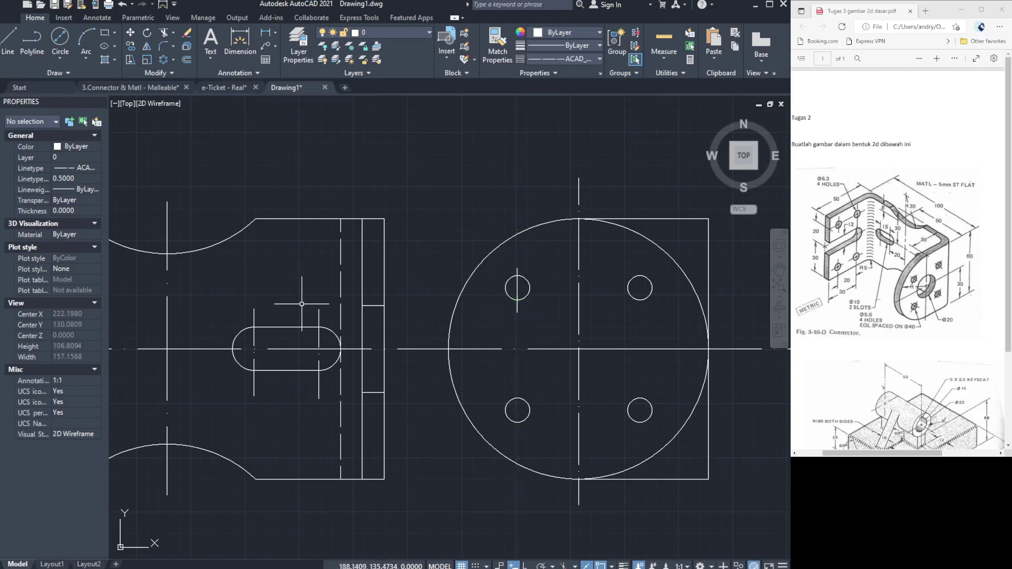
{"action": "left_click", "coordinate": [517, 290]}
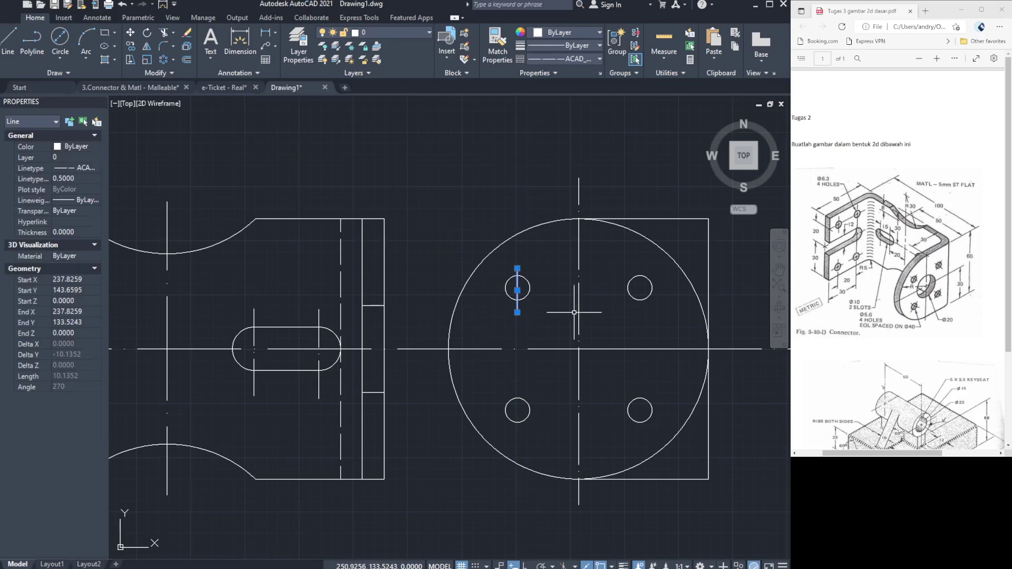
{"action": "key", "text": "Delete"}
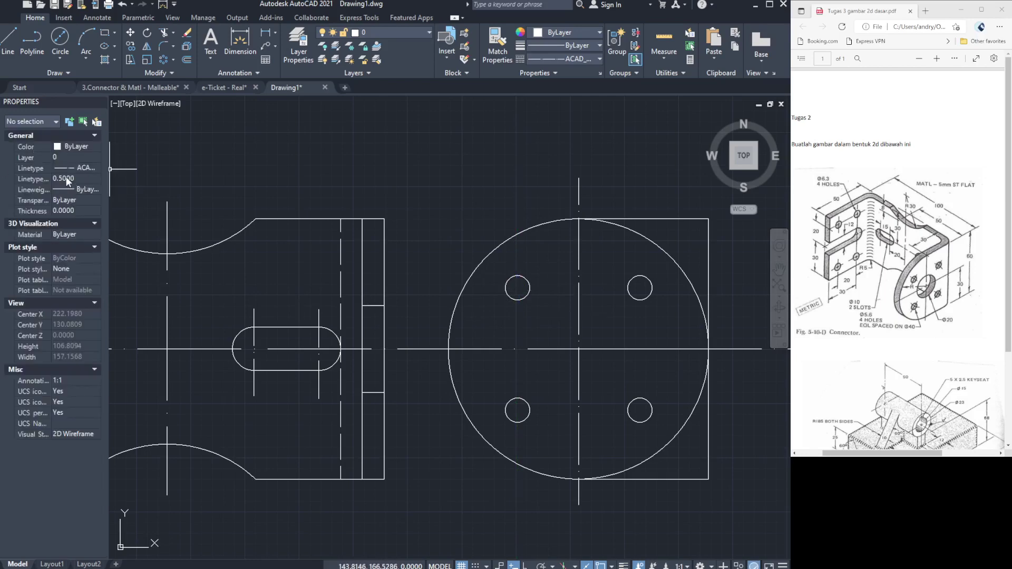
Set linetype scale to 0.3 and redraw the upper-left hole's vertical centre line.
{"action": "left_click", "coordinate": [63, 179]}
{"action": "key", "text": "BackSpace"}
{"action": "type", "text": "3"}
{"action": "key", "text": "Return"}
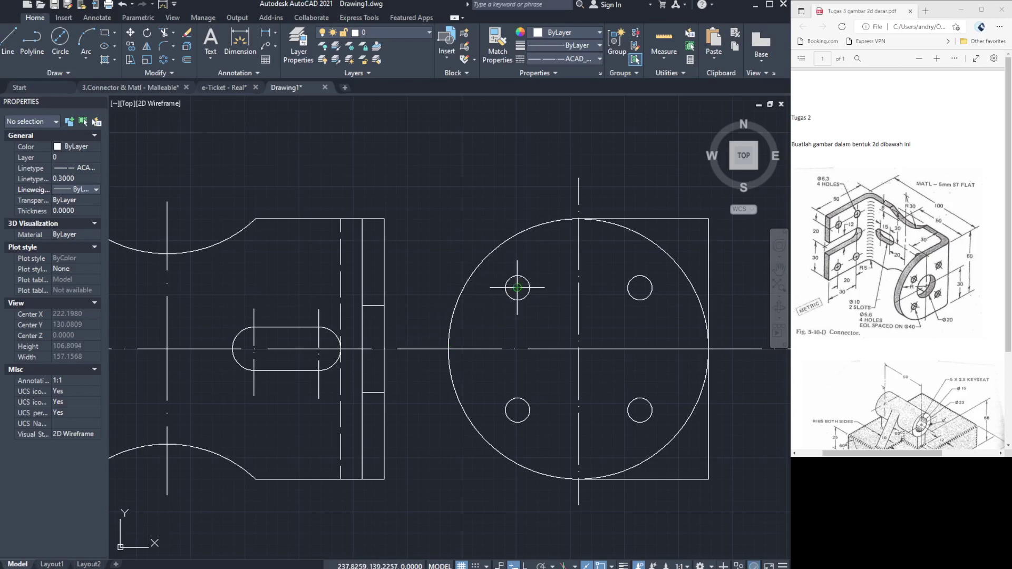
{"action": "left_click_drag", "start_coordinate": [517, 268], "coordinate": [517, 307]}
{"action": "left_click", "coordinate": [2, 43]}
{"action": "left_click", "coordinate": [497, 287]}
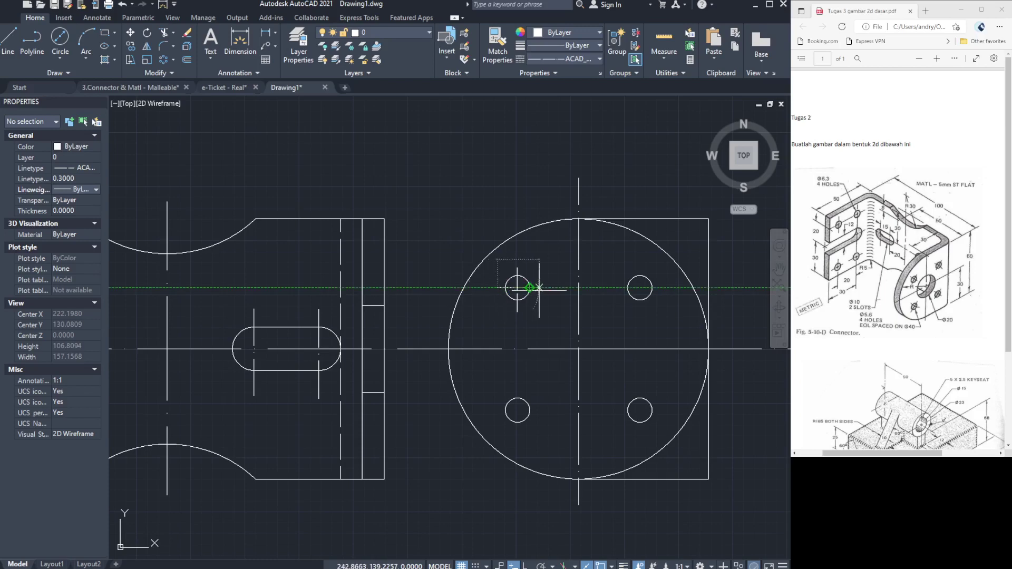
Complete the upper-left hole's horizontal centre line and add the upper-right hole's centre lines.
{"action": "left_click", "coordinate": [541, 287]}
{"action": "key", "text": "Escape"}
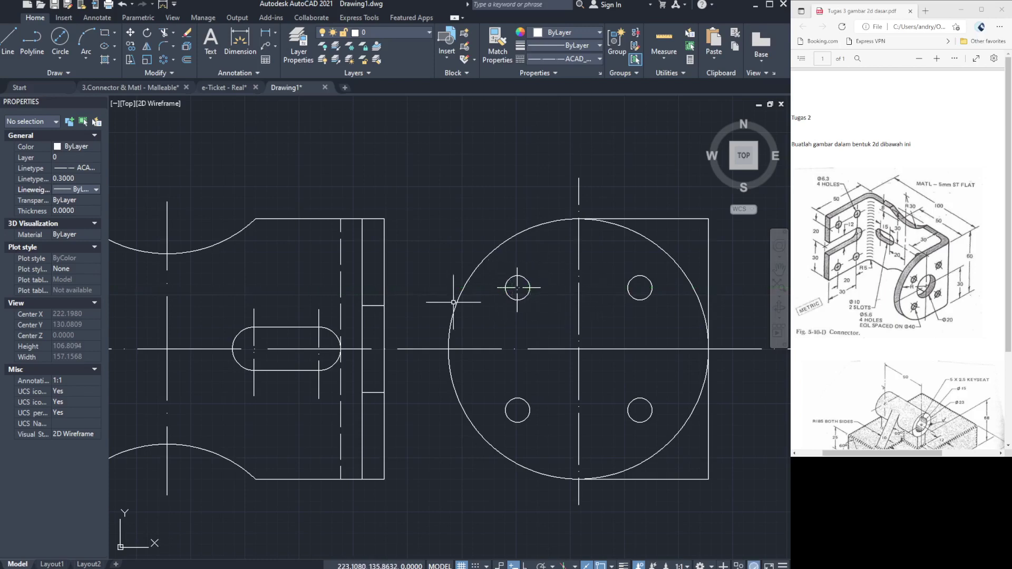
{"action": "left_click", "coordinate": [8, 43]}
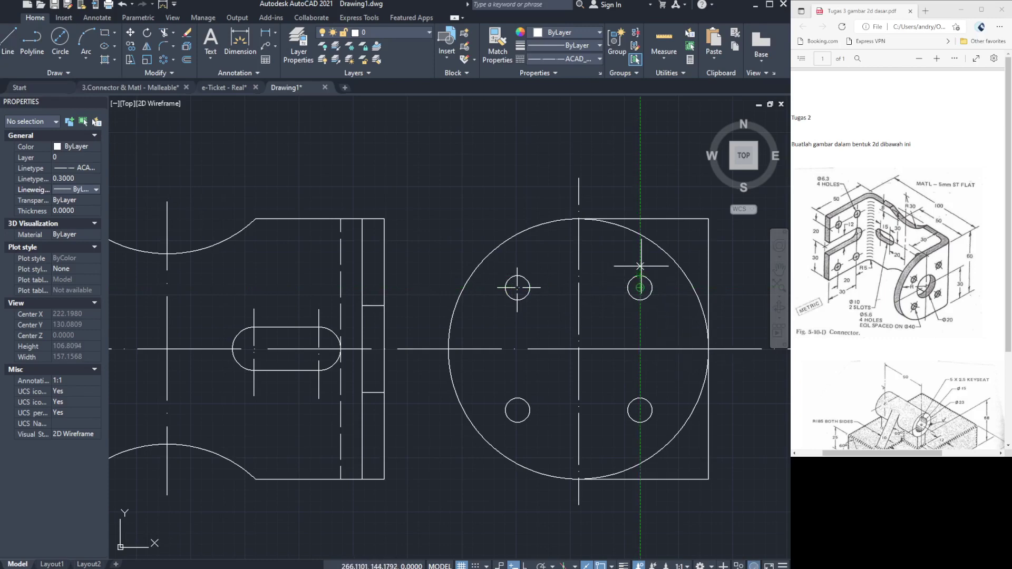
{"action": "left_click_drag", "start_coordinate": [640, 266], "coordinate": [641, 311]}
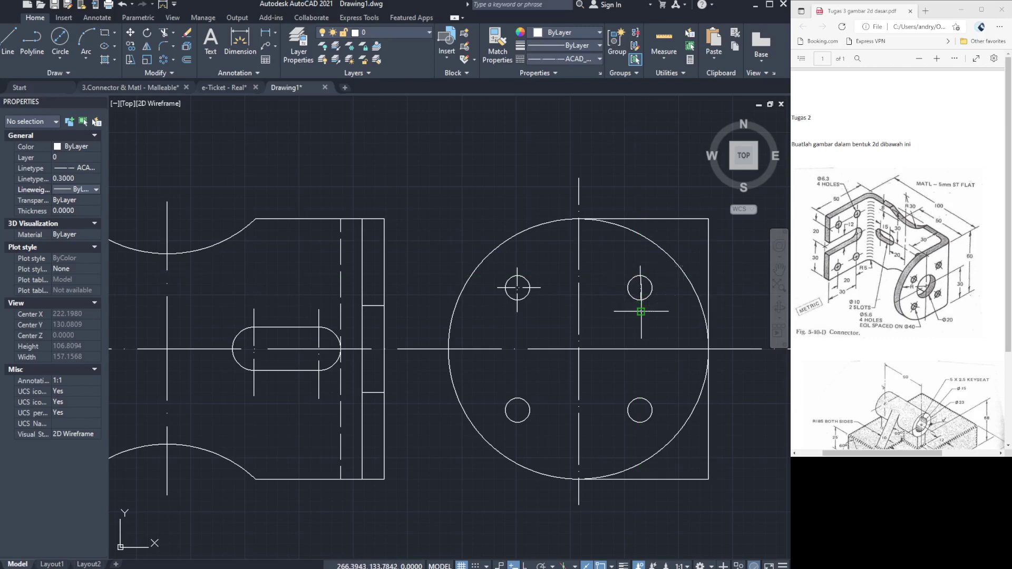
{"action": "left_click", "coordinate": [11, 41]}
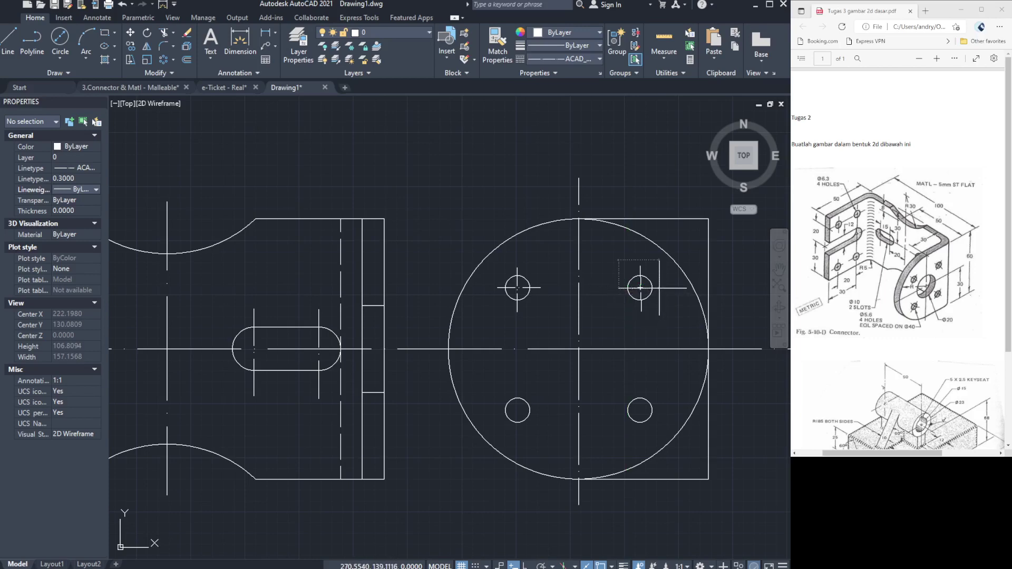
{"action": "left_click", "coordinate": [619, 288]}
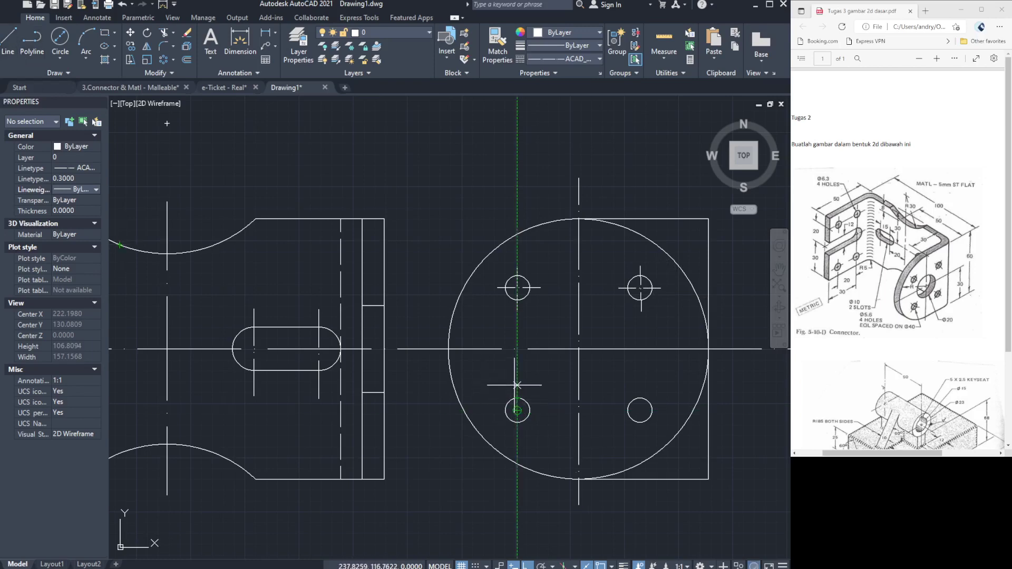
Draw crossing vertical and horizontal centre lines through the lower-left and lower-right holes.
{"action": "left_click_drag", "start_coordinate": [517, 387], "coordinate": [513, 432]}
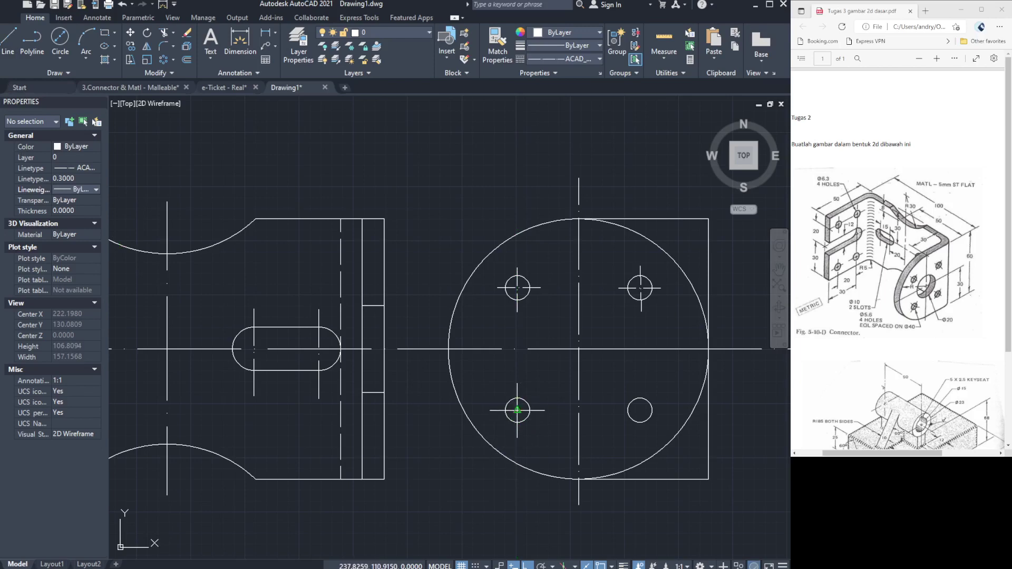
{"action": "left_click_drag", "start_coordinate": [495, 411], "coordinate": [545, 411]}
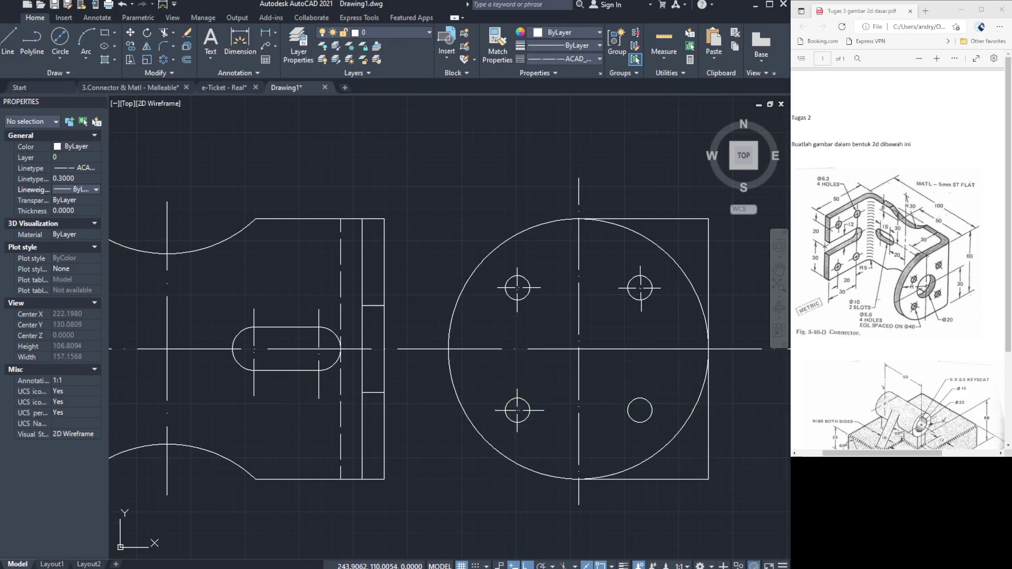
{"action": "left_click", "coordinate": [9, 47]}
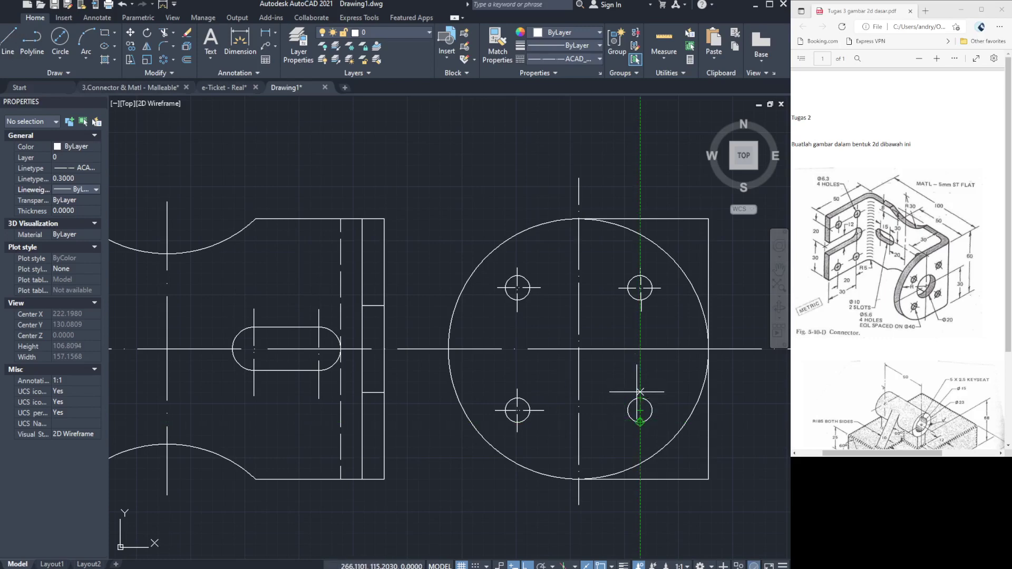
{"action": "left_click_drag", "start_coordinate": [640, 392], "coordinate": [644, 433]}
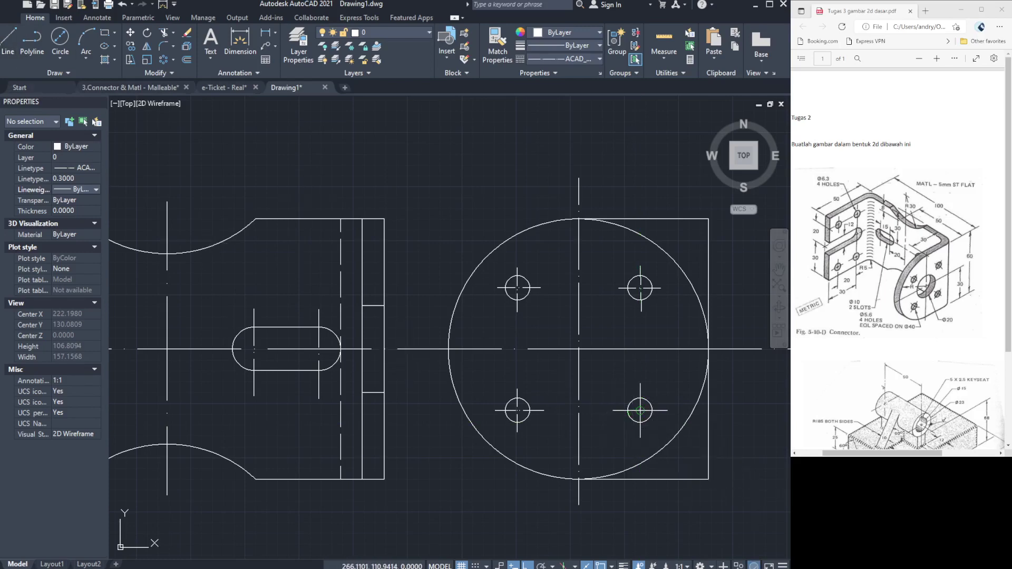
{"action": "left_click_drag", "start_coordinate": [621, 410], "coordinate": [658, 412]}
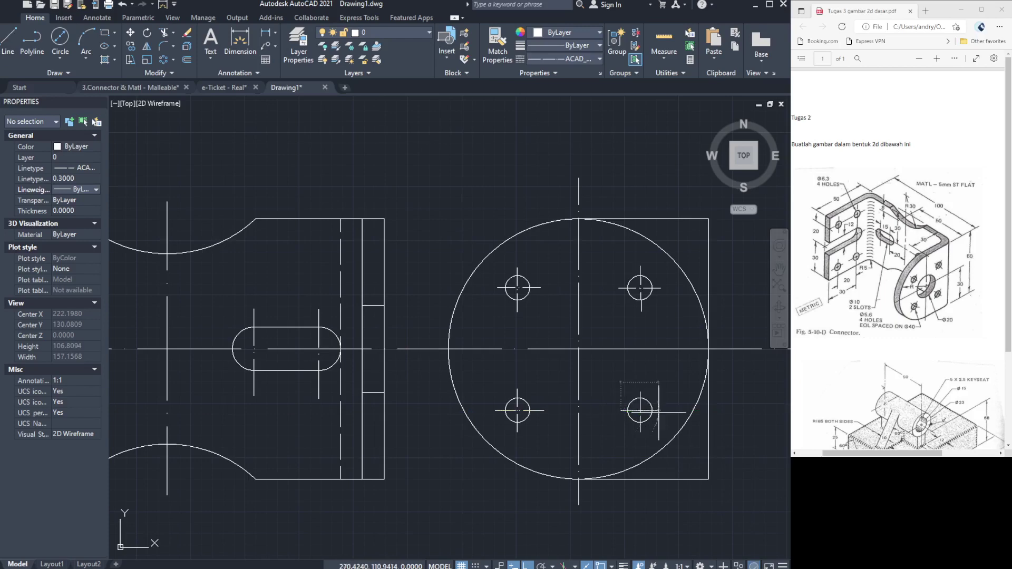
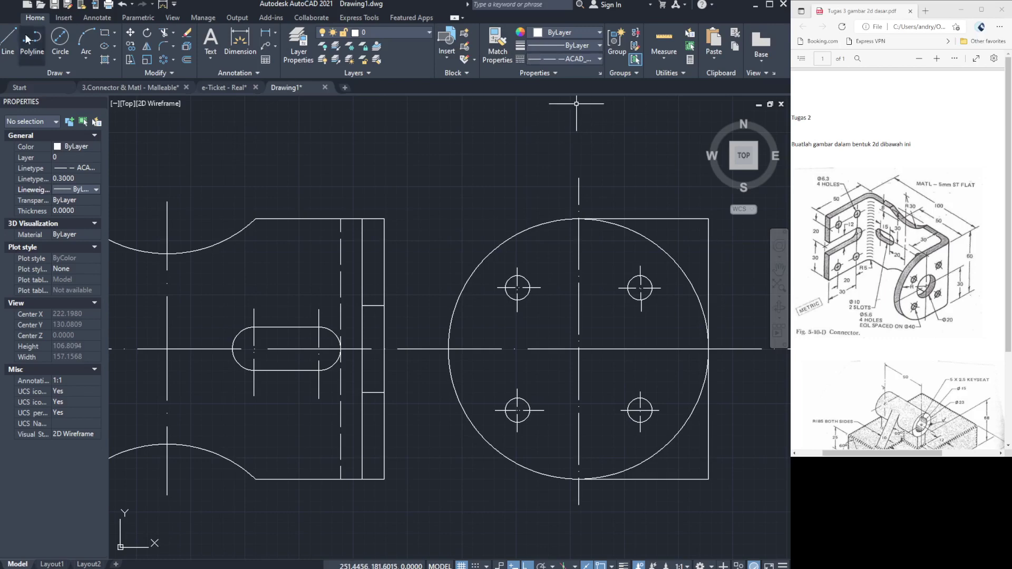
Draw the square's left half from the circle's top quadrant down to its bottom quadrant.
{"action": "left_click", "coordinate": [11, 37]}
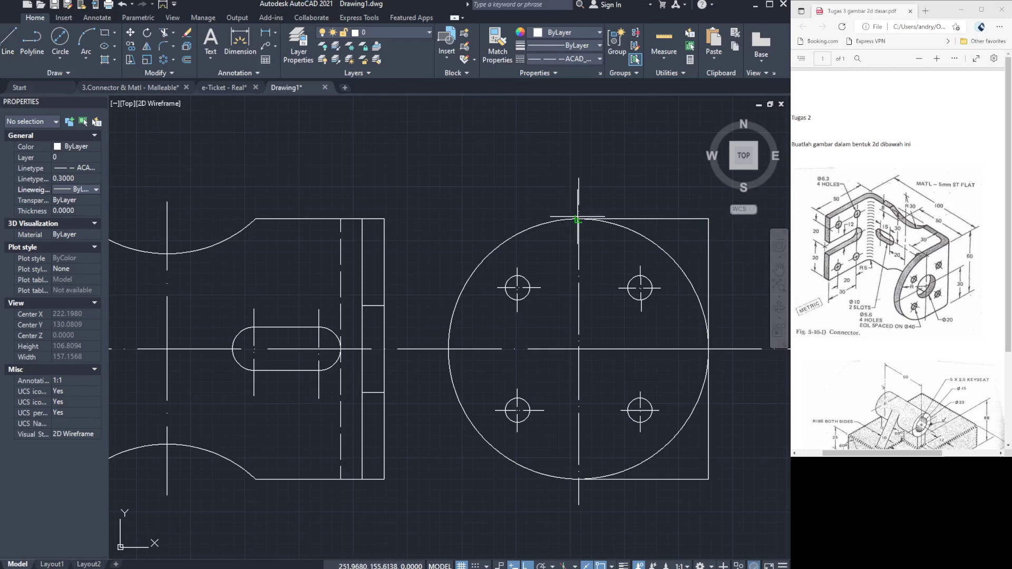
{"action": "left_click_drag", "start_coordinate": [578, 219], "coordinate": [502, 226]}
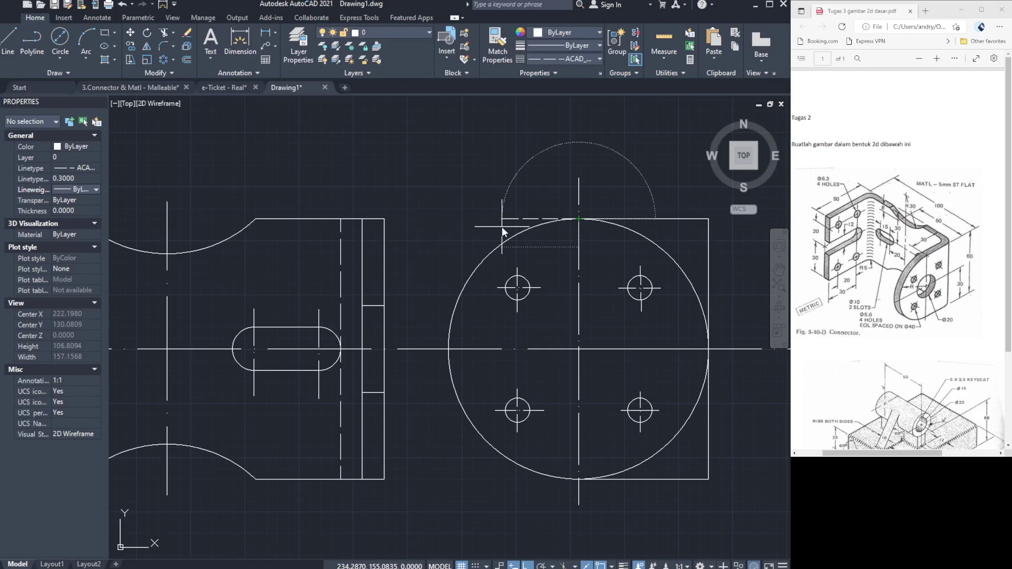
{"action": "left_click_drag", "start_coordinate": [502, 230], "coordinate": [489, 252]}
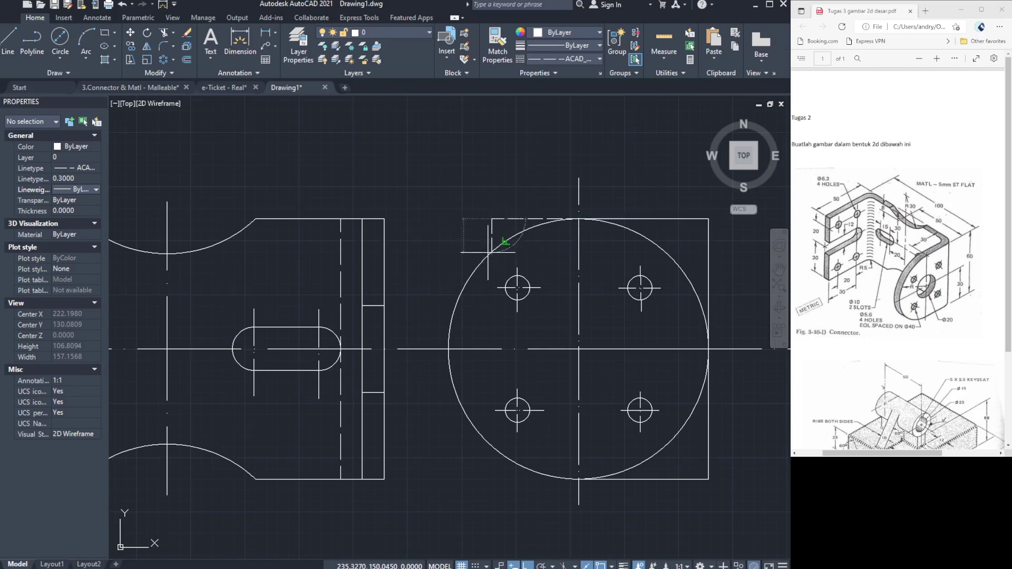
{"action": "mouse_move", "coordinate": [489, 252]}
{"action": "left_mouse_down"}
{"action": "mouse_move", "coordinate": [506, 280]}
{"action": "mouse_move", "coordinate": [482, 480]}
{"action": "left_mouse_up"}
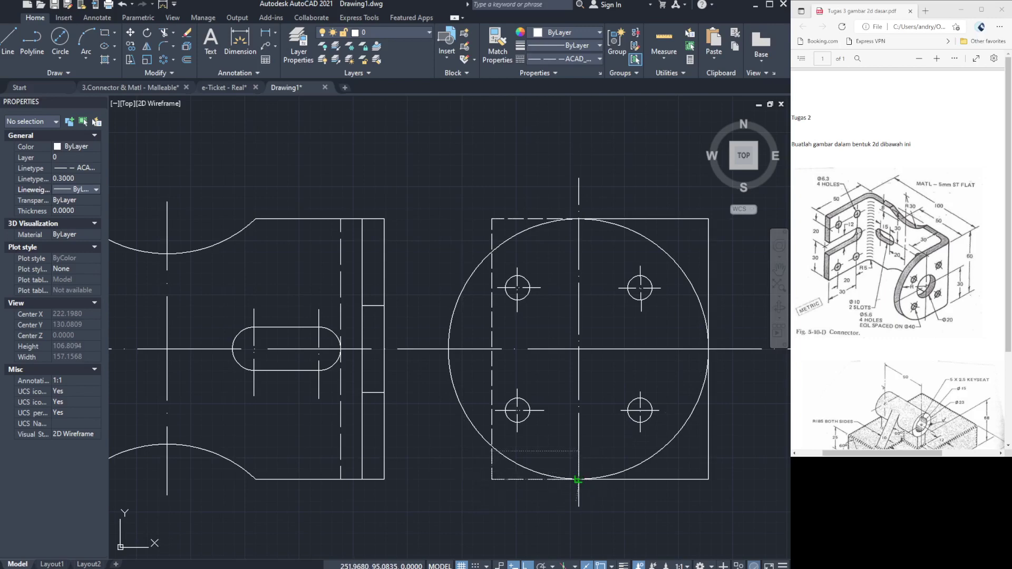
{"action": "left_click", "coordinate": [578, 479]}
{"action": "left_click", "coordinate": [606, 490]}
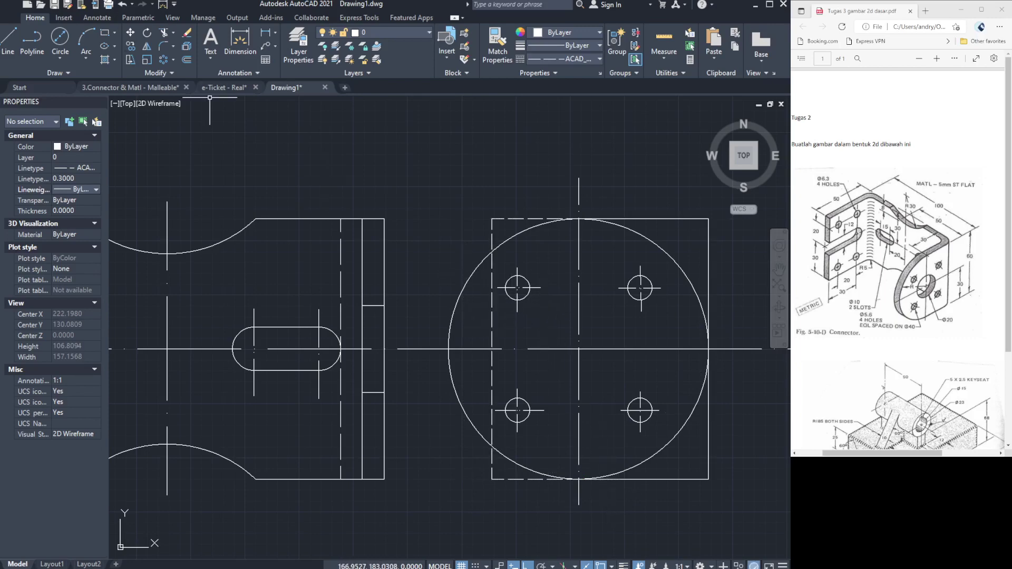
{"action": "left_click", "coordinate": [163, 36]}
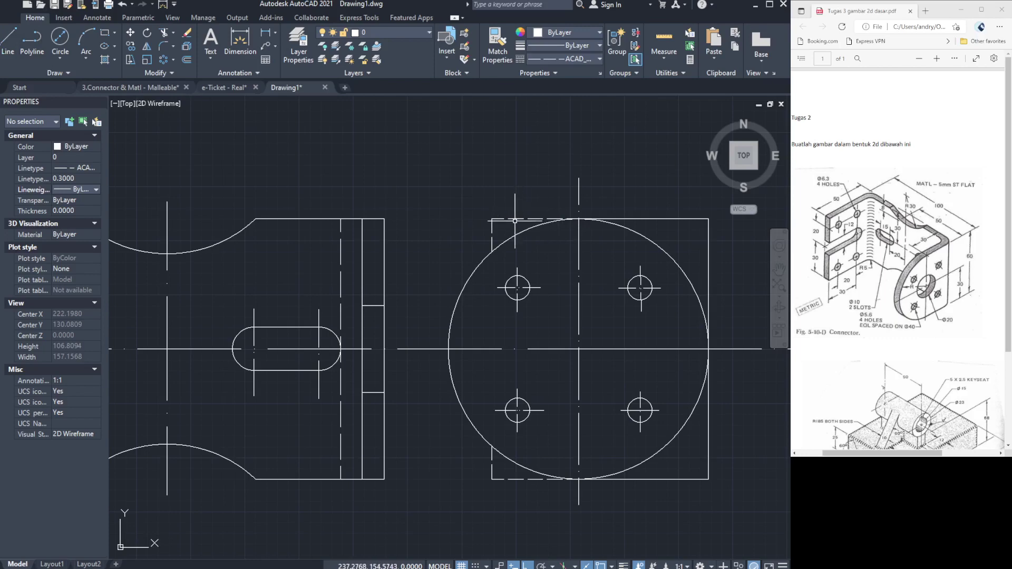
Make the four left-side corner pieces solid lines with ByBlock linetype.
{"action": "left_click", "coordinate": [515, 219]}
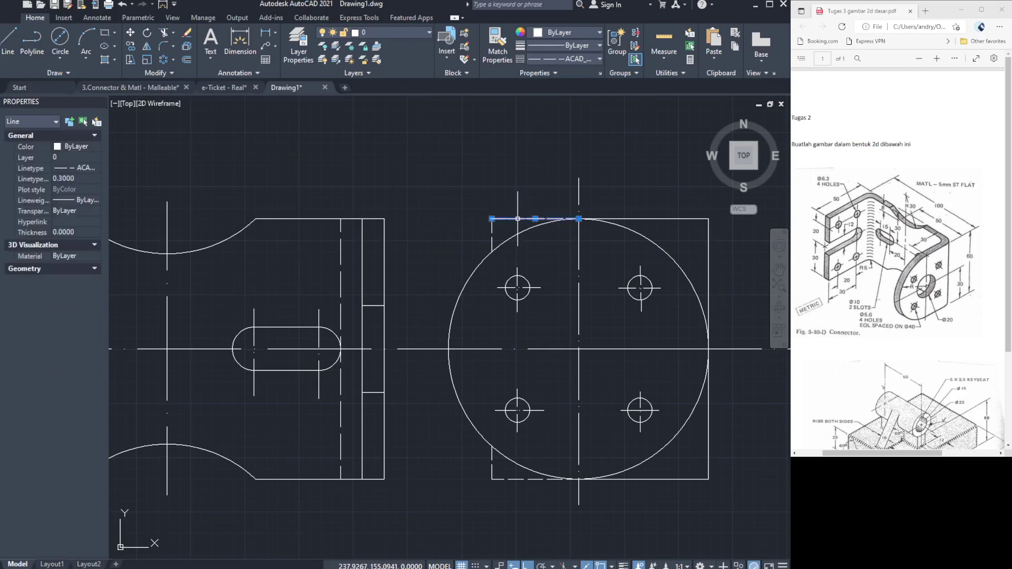
{"action": "left_click", "coordinate": [491, 244]}
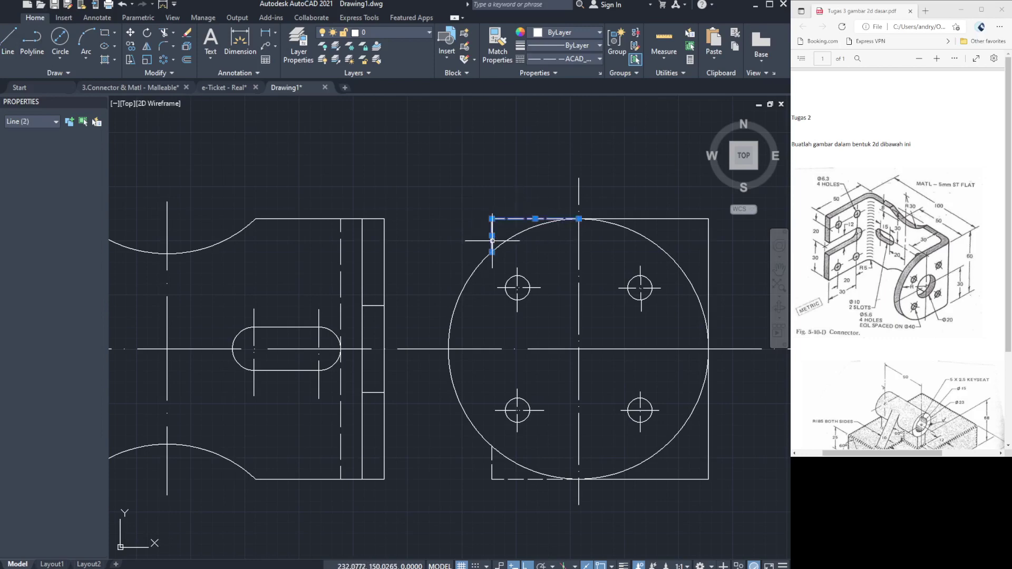
{"action": "left_click", "coordinate": [492, 452]}
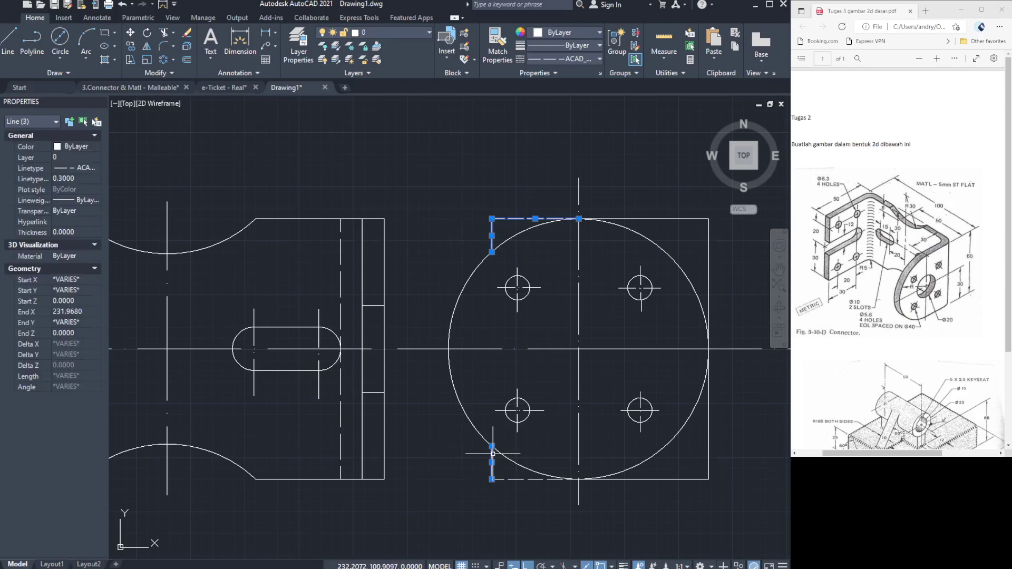
{"action": "left_click", "coordinate": [513, 480]}
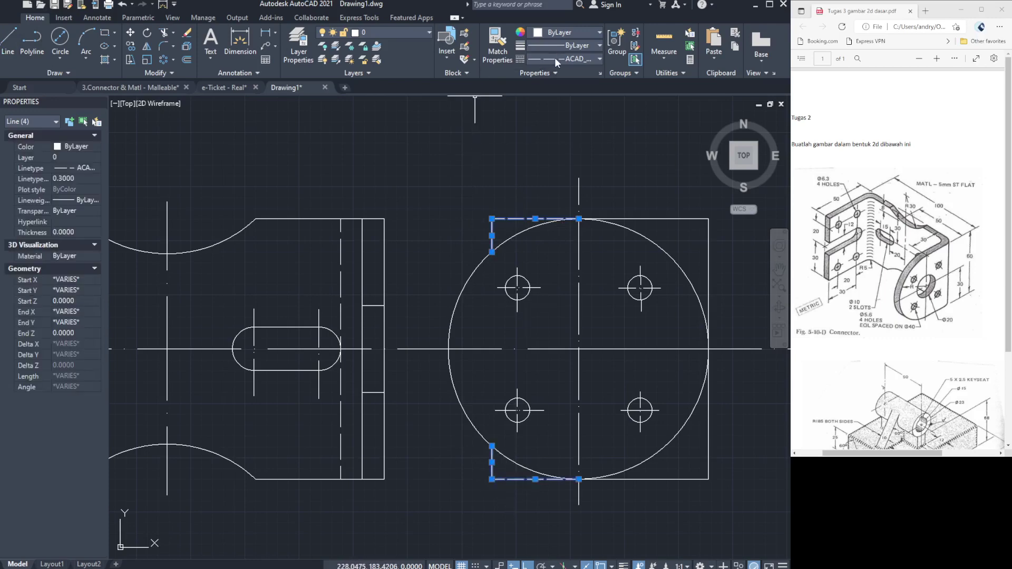
{"action": "key", "text": "Escape"}
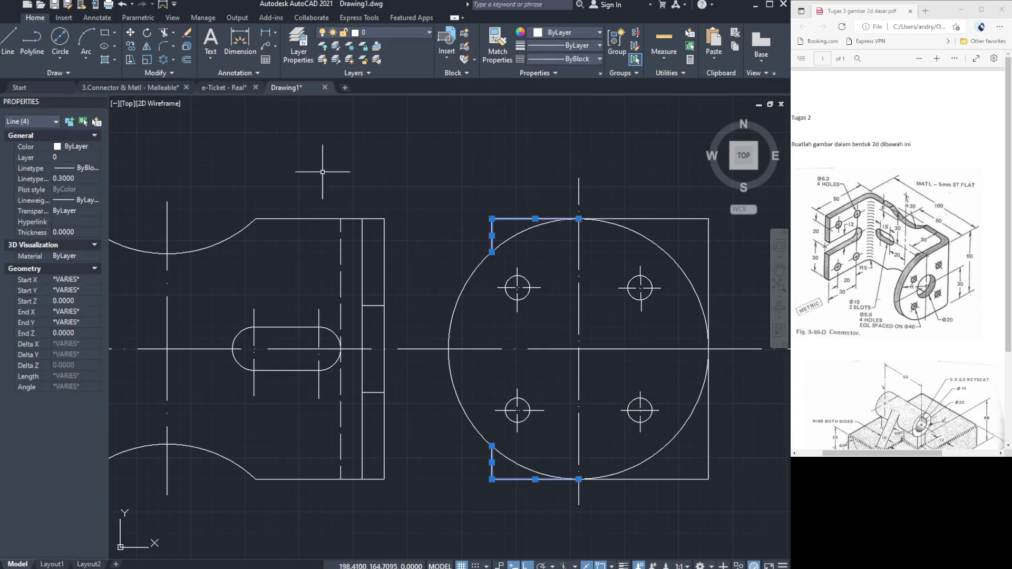
{"action": "key", "text": "Escape"}
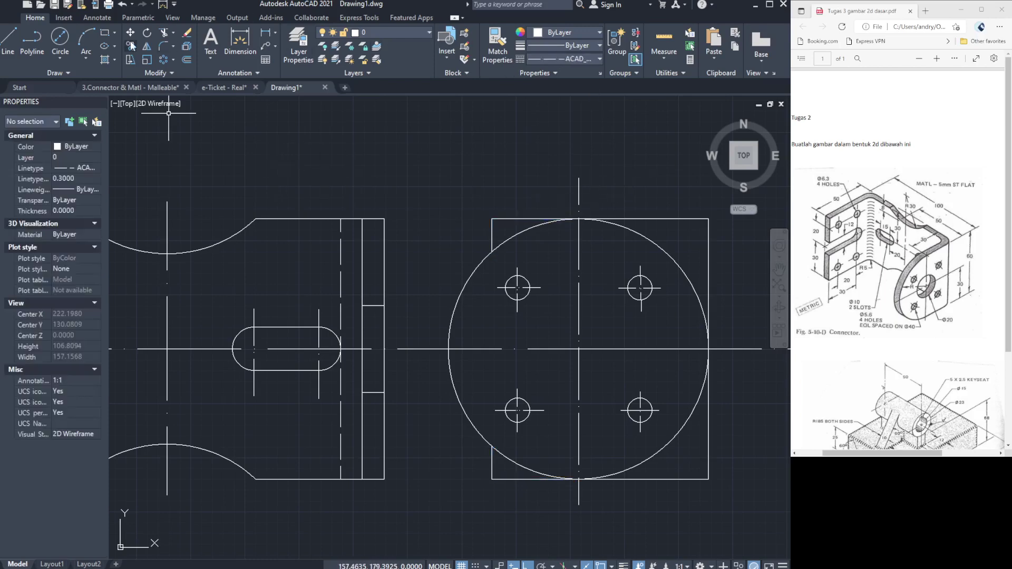
{"action": "left_click", "coordinate": [13, 51]}
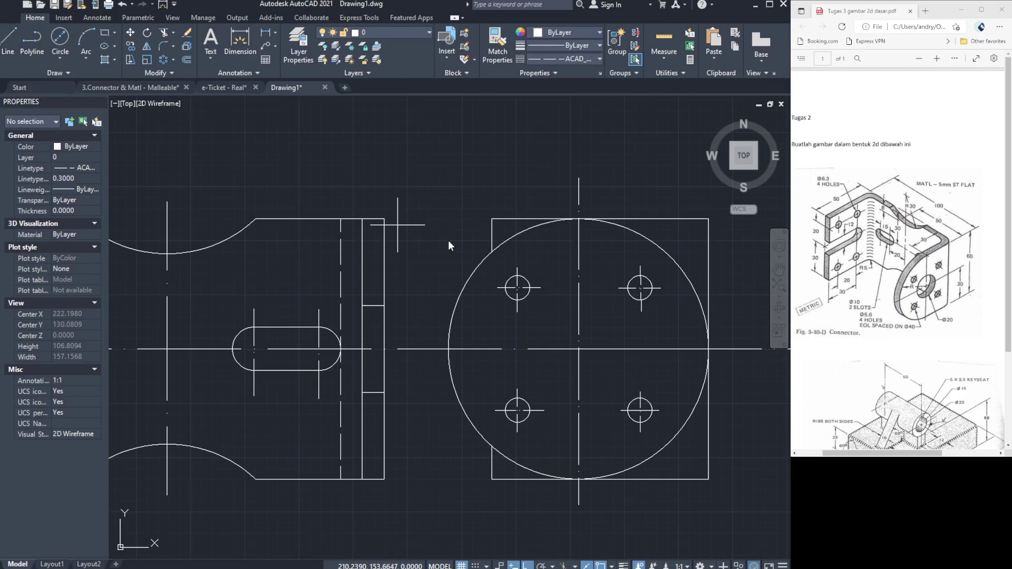
{"action": "left_click", "coordinate": [491, 253]}
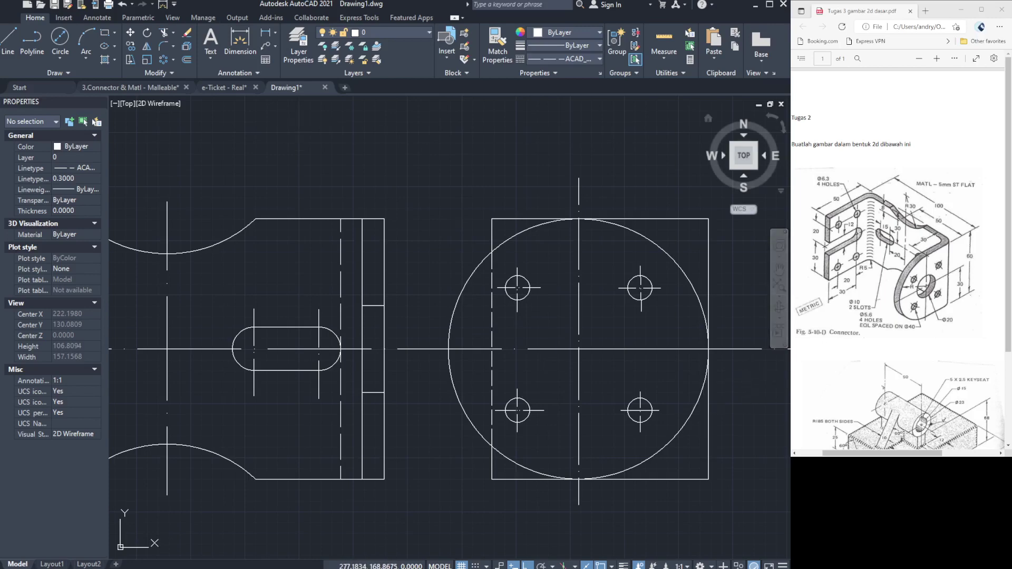
Draw a dashed U shape from the square's left edge across the circle.
{"action": "left_click", "coordinate": [8, 43]}
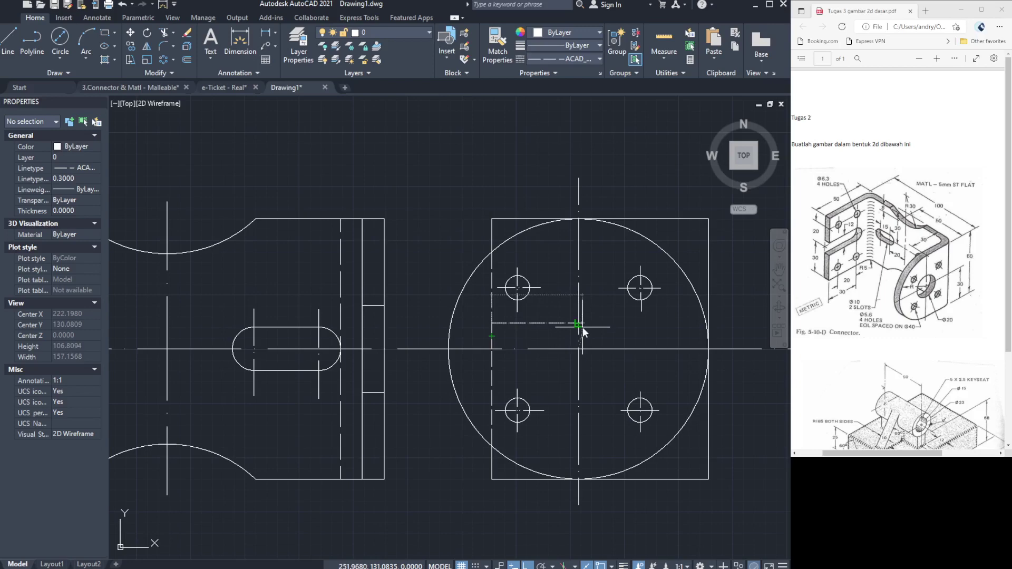
{"action": "left_click", "coordinate": [578, 323]}
{"action": "left_click", "coordinate": [655, 323]}
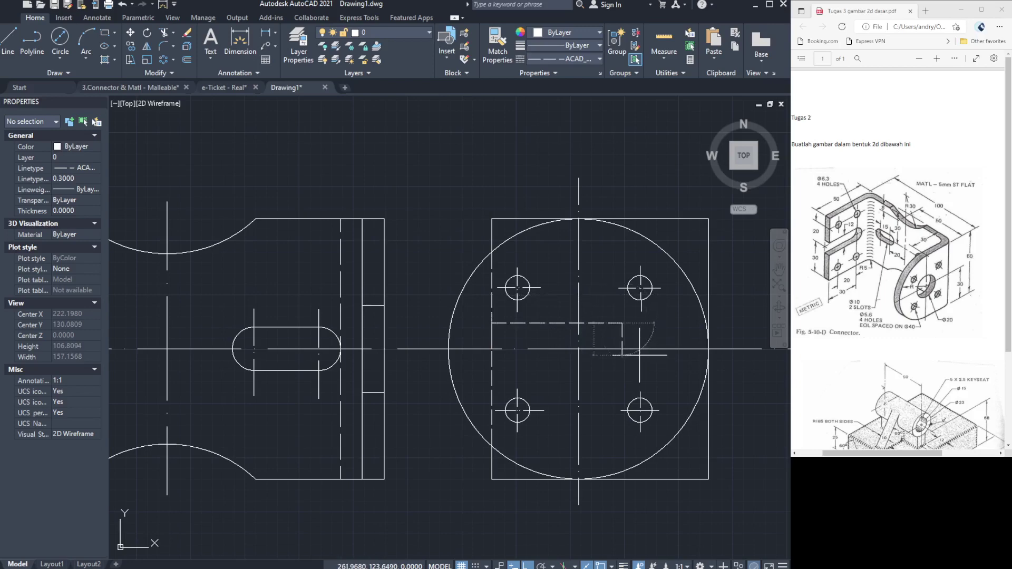
{"action": "left_click", "coordinate": [622, 323]}
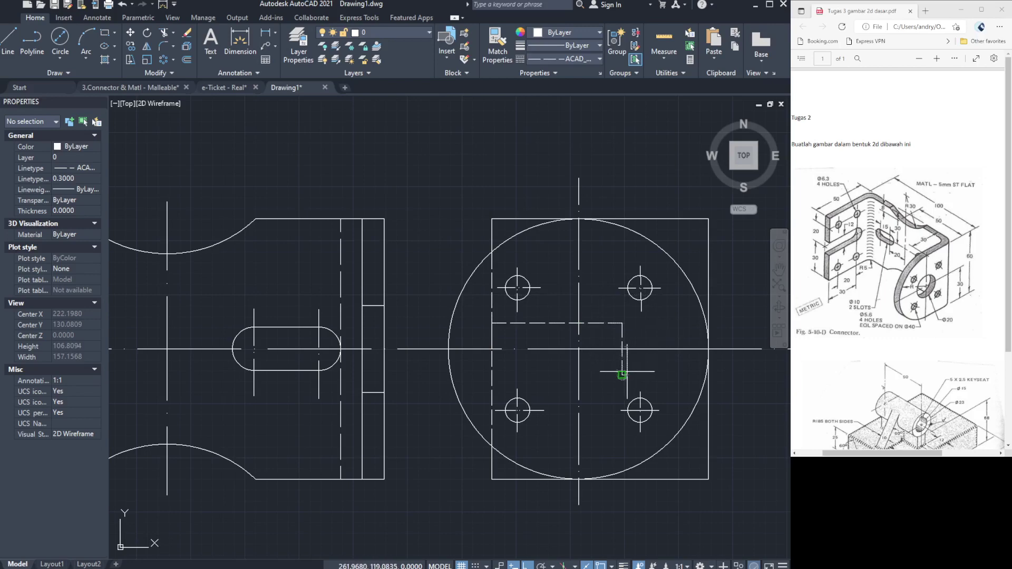
{"action": "left_click", "coordinate": [622, 375]}
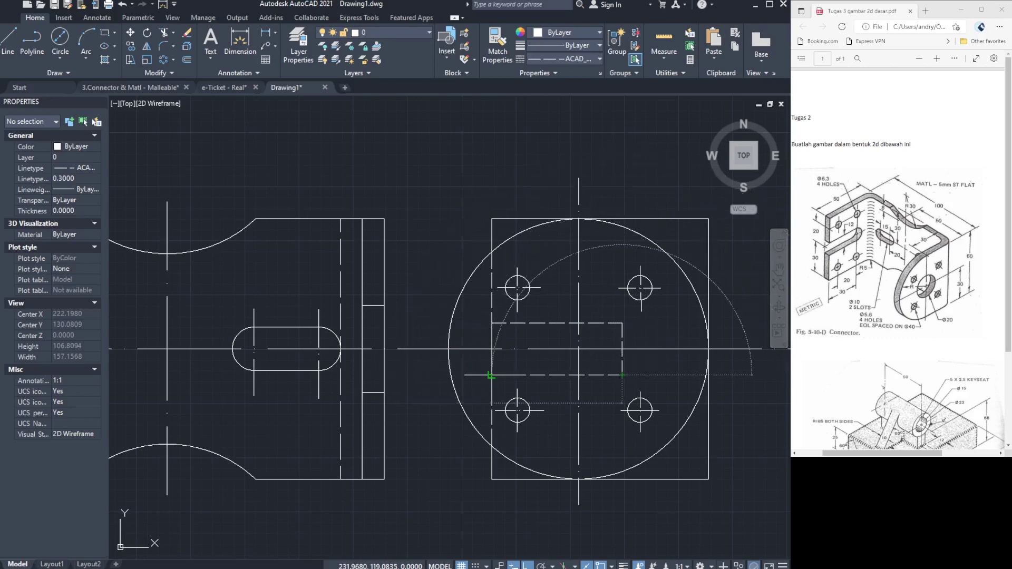
{"action": "left_click", "coordinate": [491, 376]}
{"action": "key", "text": "Escape"}
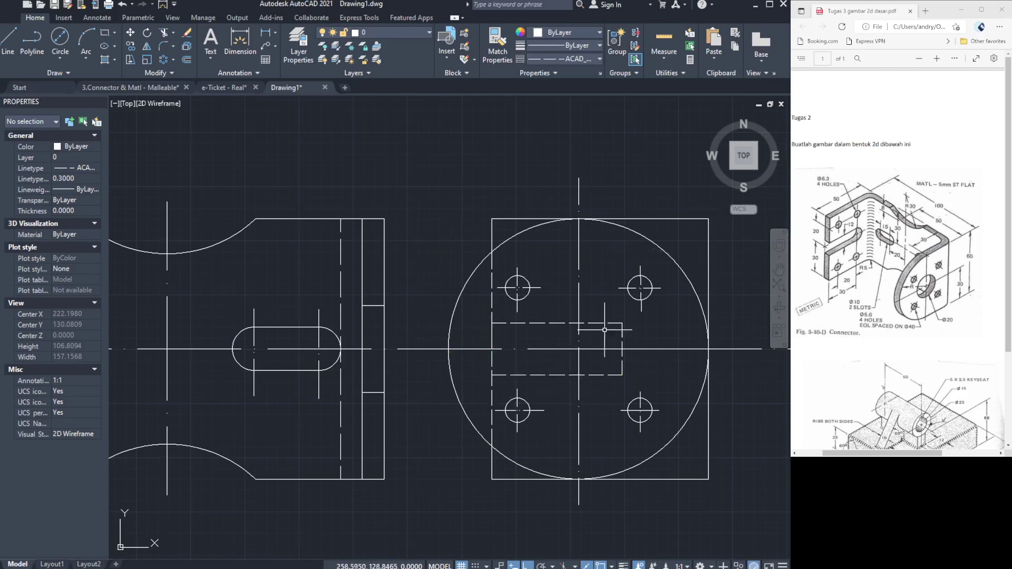
Delete the U's vertical end and add a small circle centred between the hidden lines.
{"action": "left_click", "coordinate": [622, 367]}
{"action": "key", "text": "Delete"}
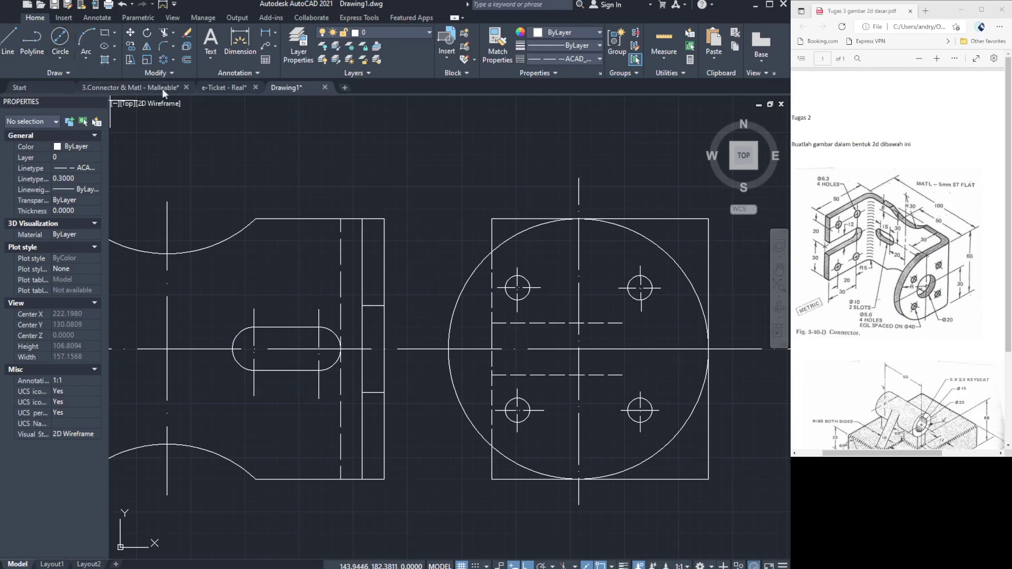
{"action": "left_click", "coordinate": [622, 349]}
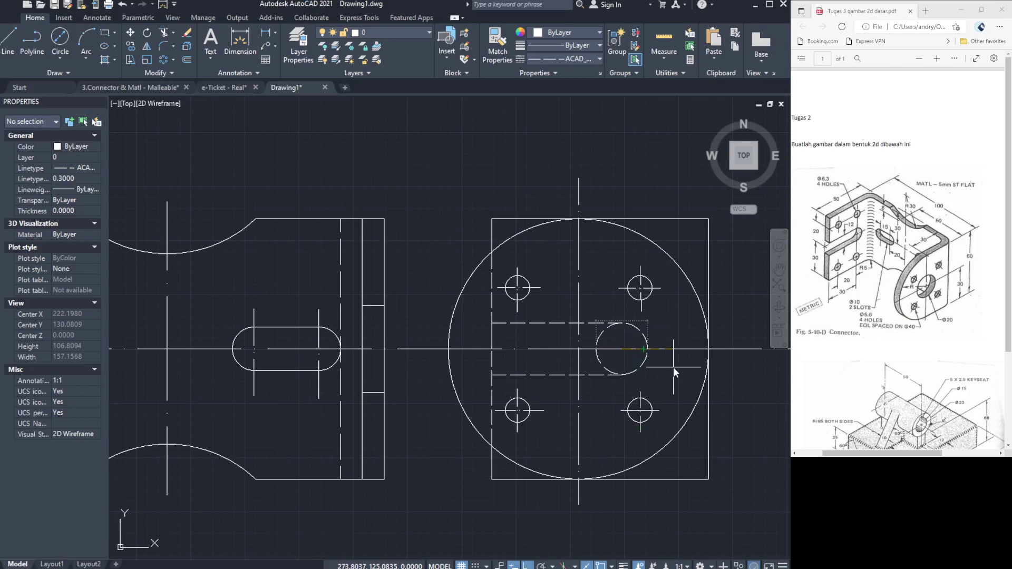
{"action": "key", "text": "Return"}
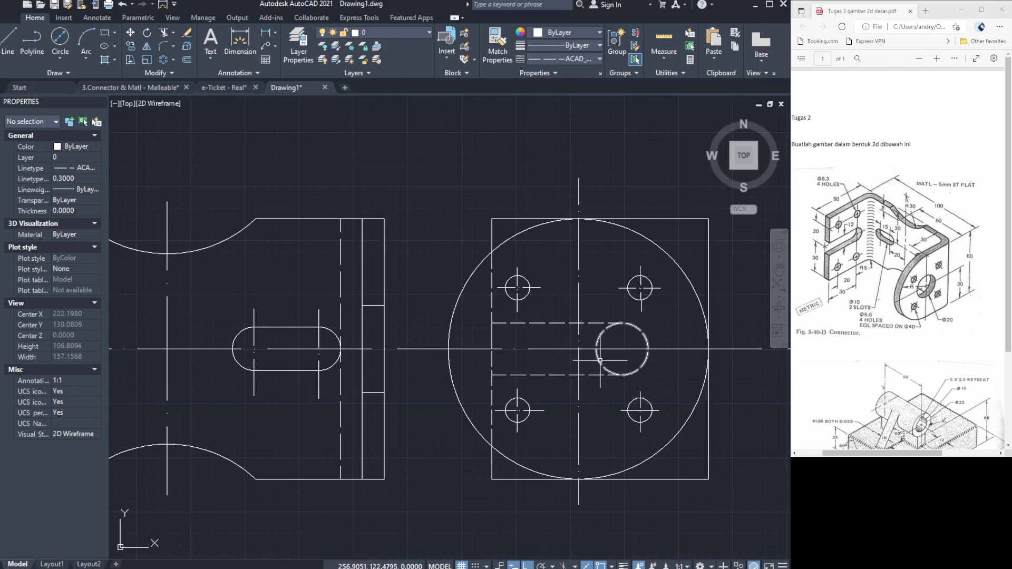
Trim the small circle into a rounded end joining the two hidden lines.
{"action": "left_click", "coordinate": [162, 37]}
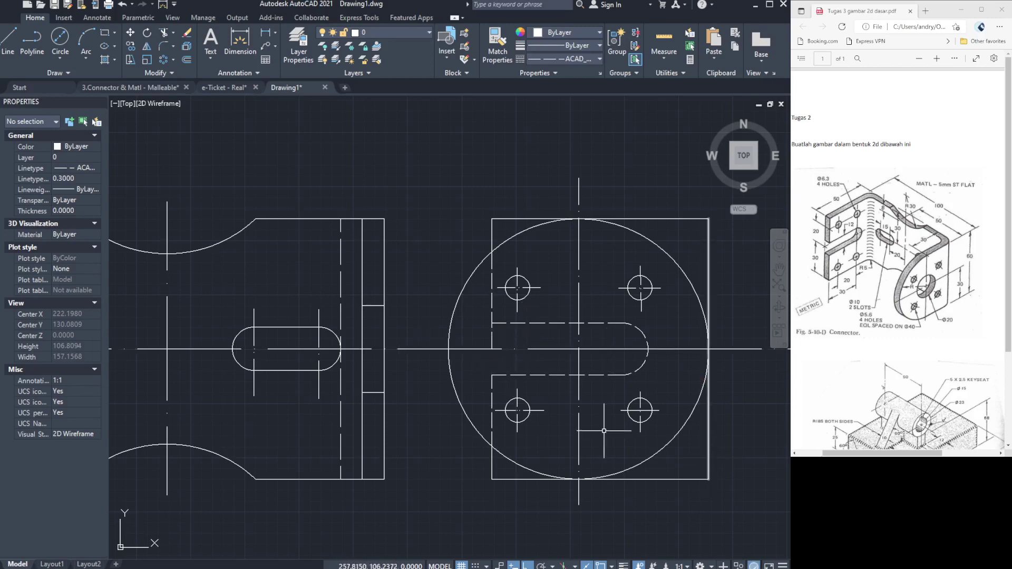
{"action": "left_click", "coordinate": [163, 32]}
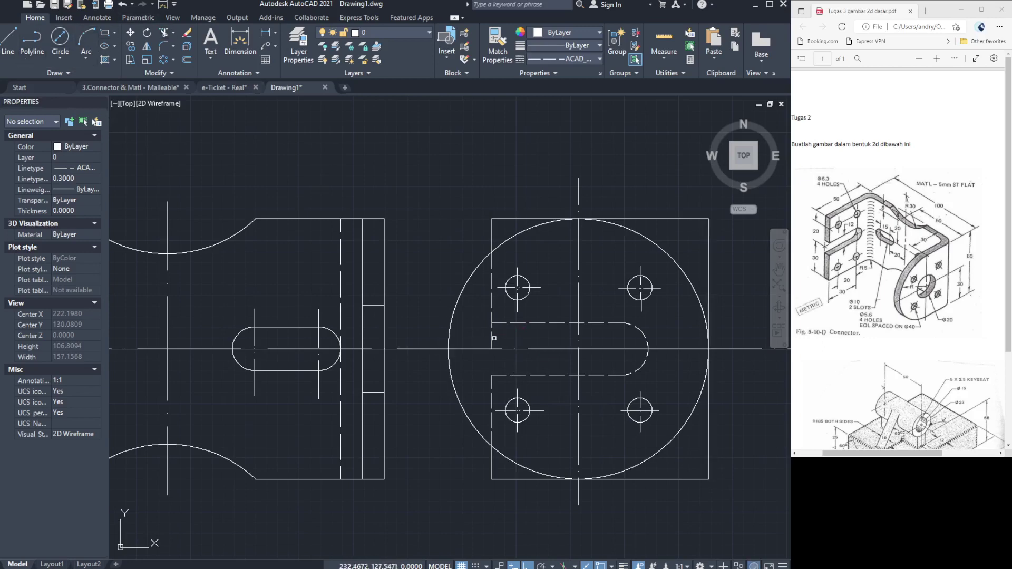
{"action": "key", "text": "Escape"}
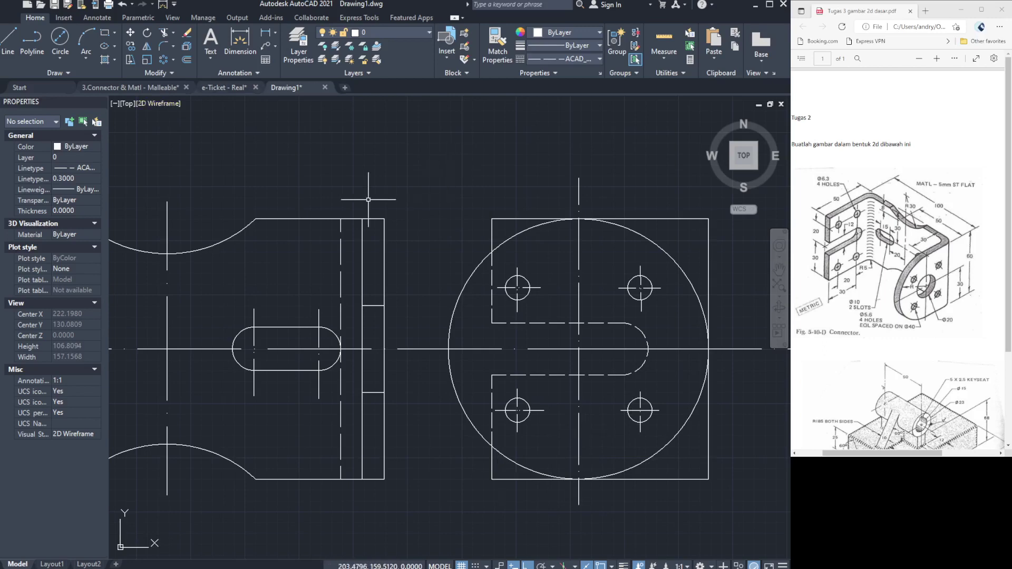
Draw the lower hidden line below the holes and delete the stray vertical line.
{"action": "left_click", "coordinate": [4, 46]}
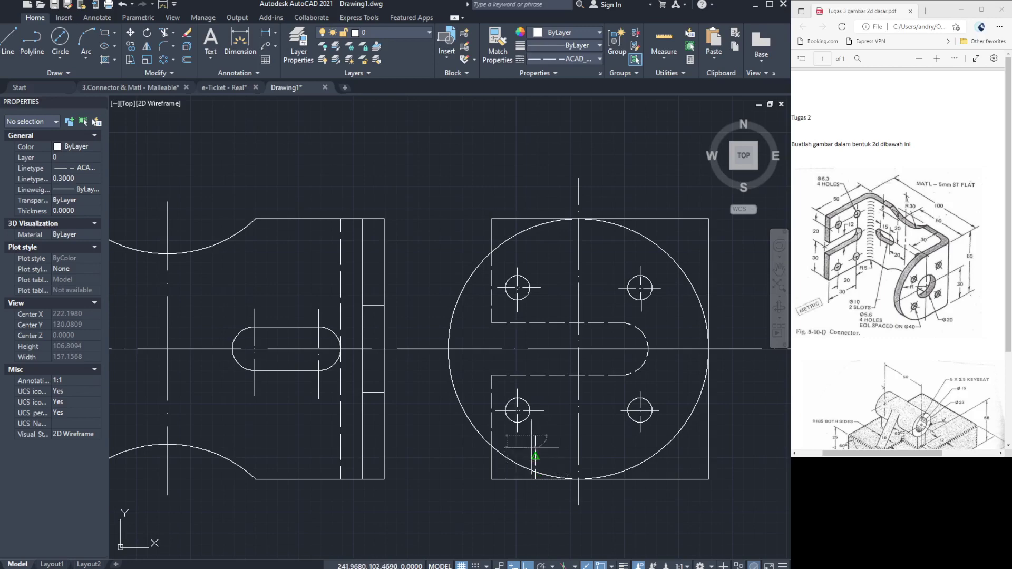
{"action": "left_click", "coordinate": [535, 436]}
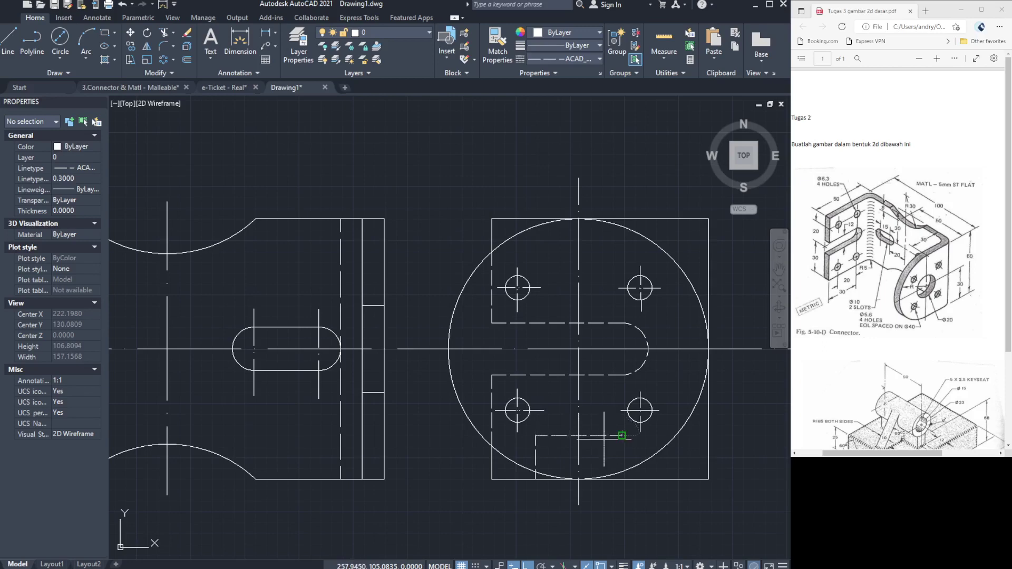
{"action": "left_click", "coordinate": [623, 435]}
{"action": "key", "text": "Return"}
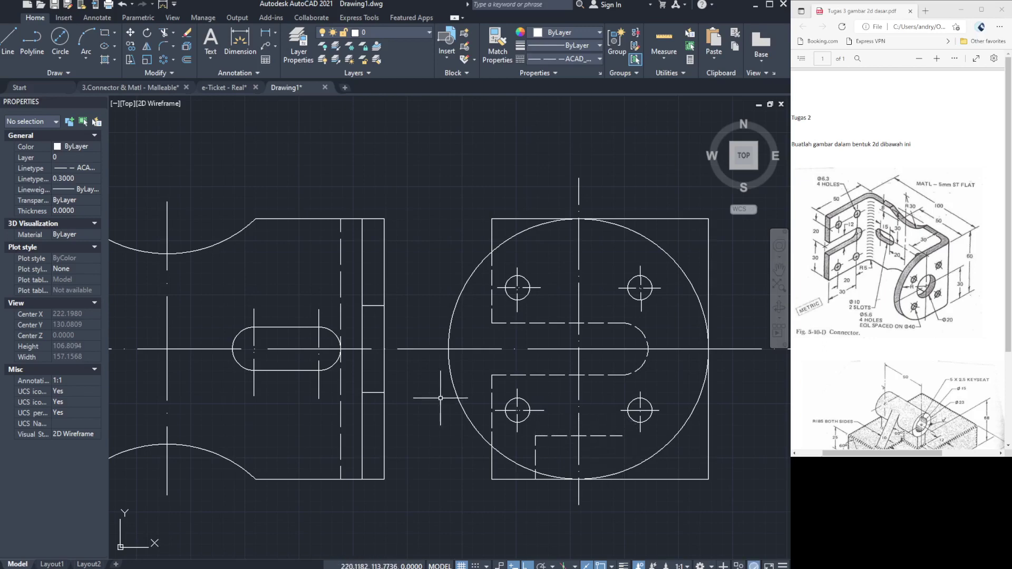
{"action": "left_click", "coordinate": [537, 454]}
{"action": "key", "text": "Delete"}
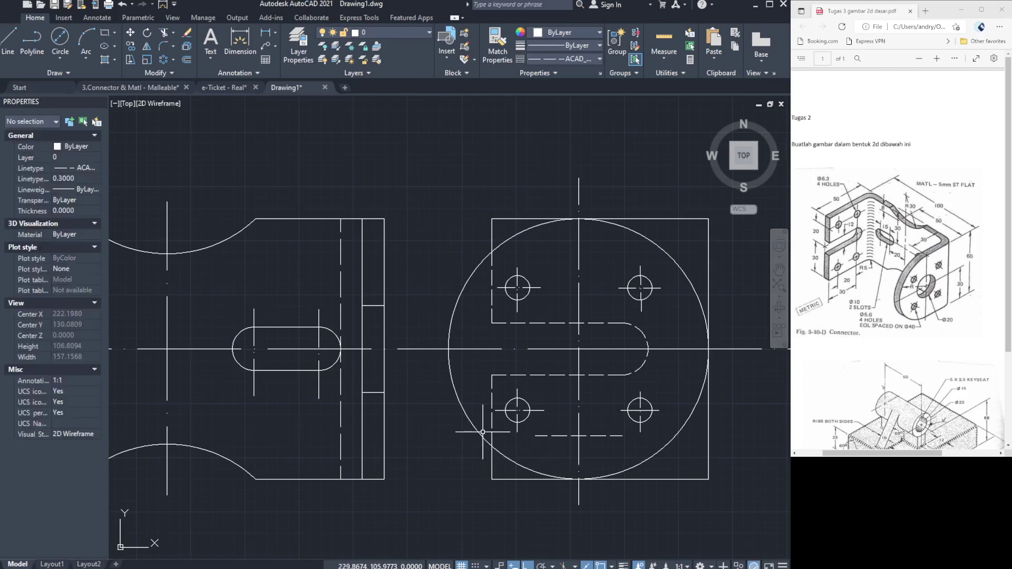
Add a small circle centred on the lower dashed line's left end.
{"action": "left_click", "coordinate": [61, 42]}
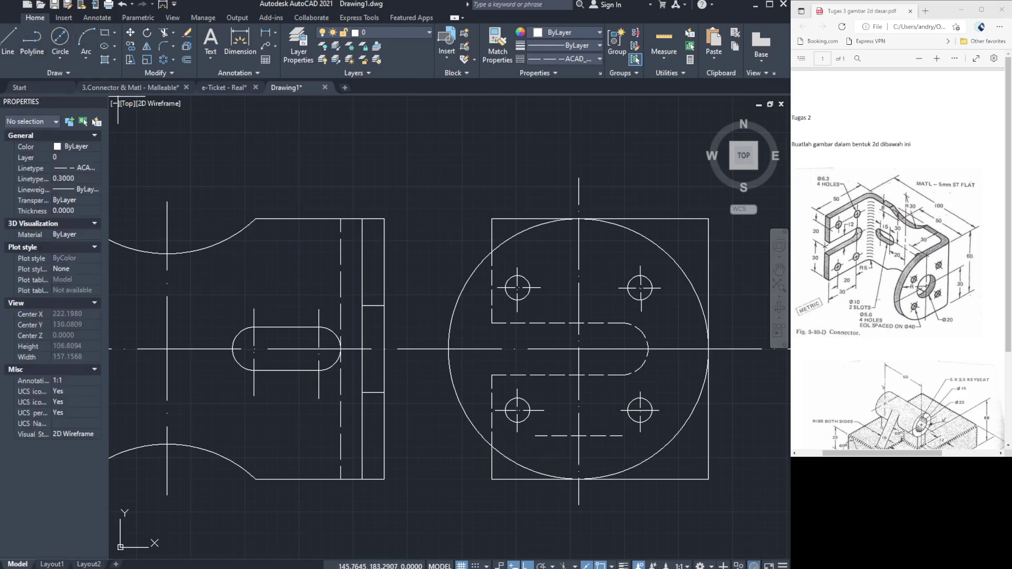
{"action": "left_click", "coordinate": [536, 435]}
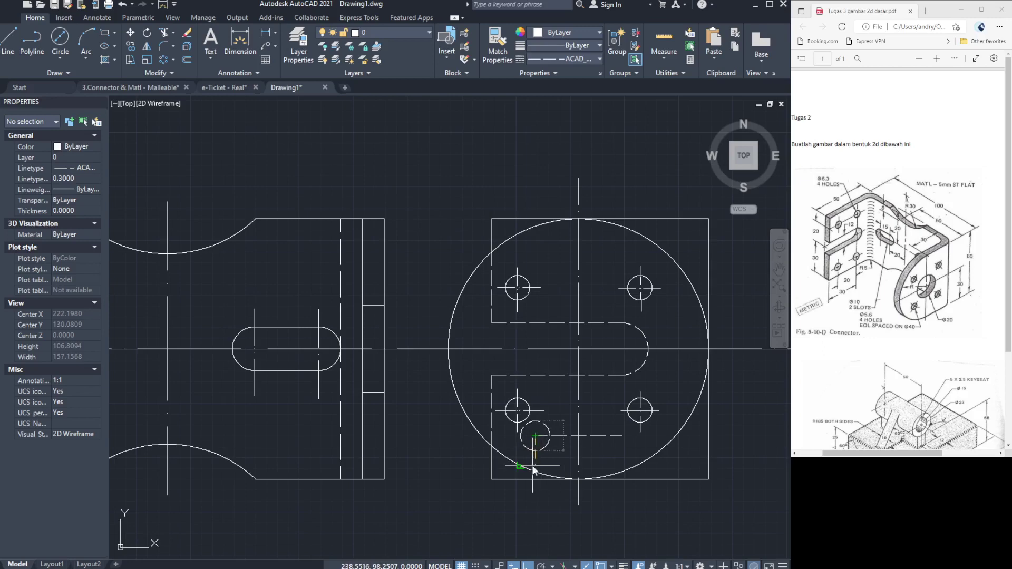
{"action": "left_click", "coordinate": [533, 465]}
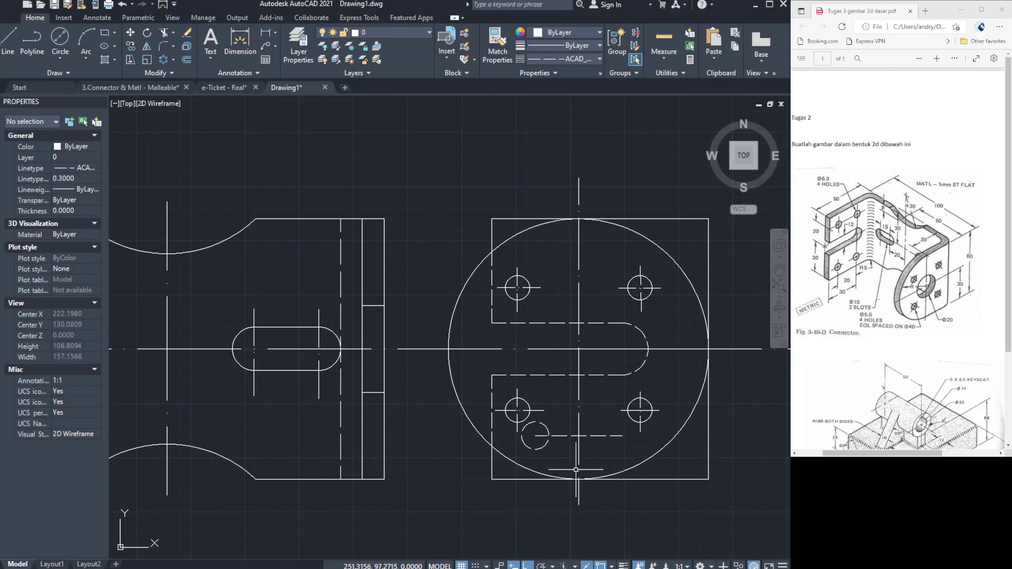
Check the 3.Connector & Matl - Malleable drawing, then circle the lower line's right end in Drawing1.
{"action": "left_click", "coordinate": [132, 86]}
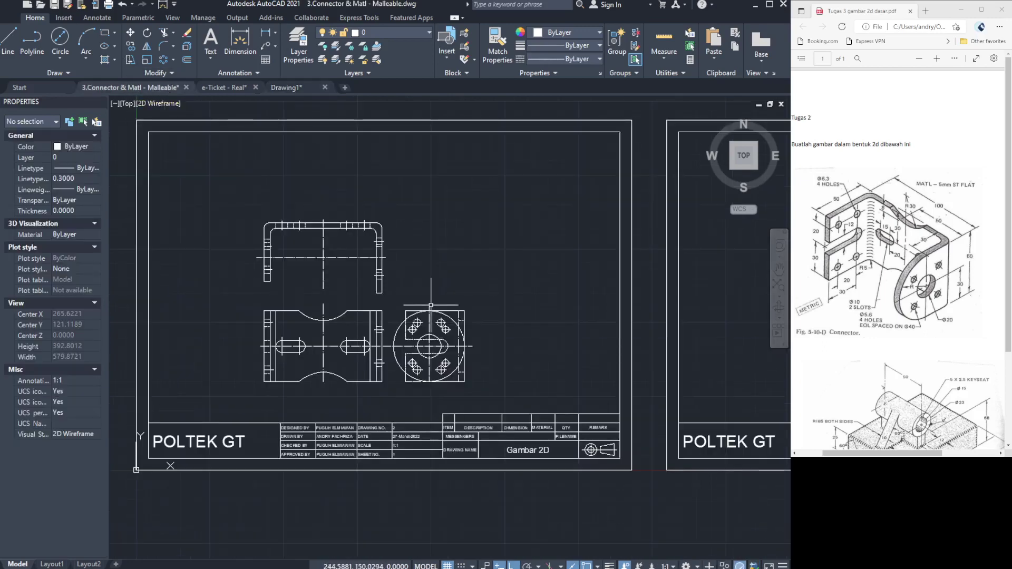
{"action": "left_click", "coordinate": [292, 87]}
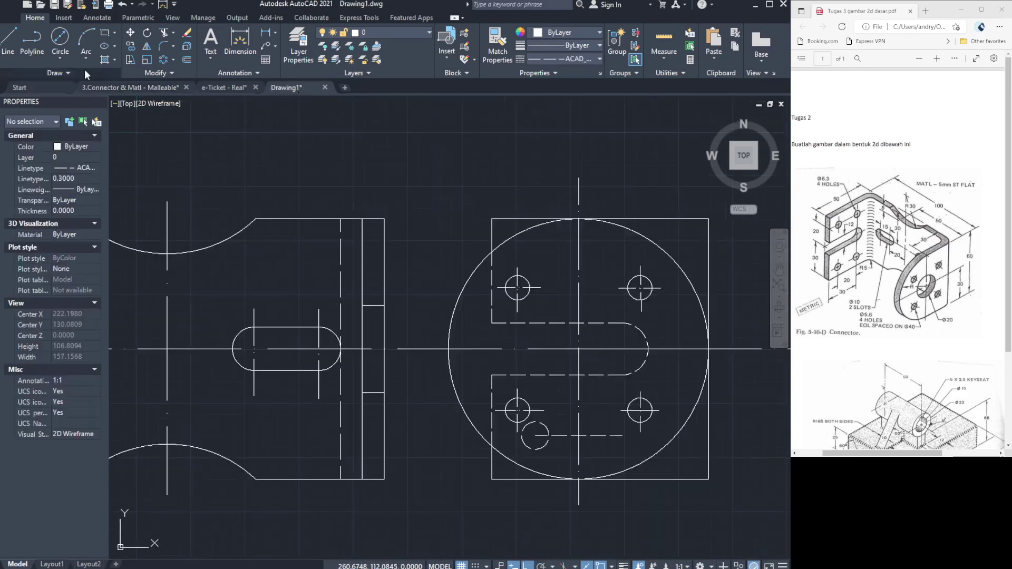
{"action": "left_click", "coordinate": [60, 40]}
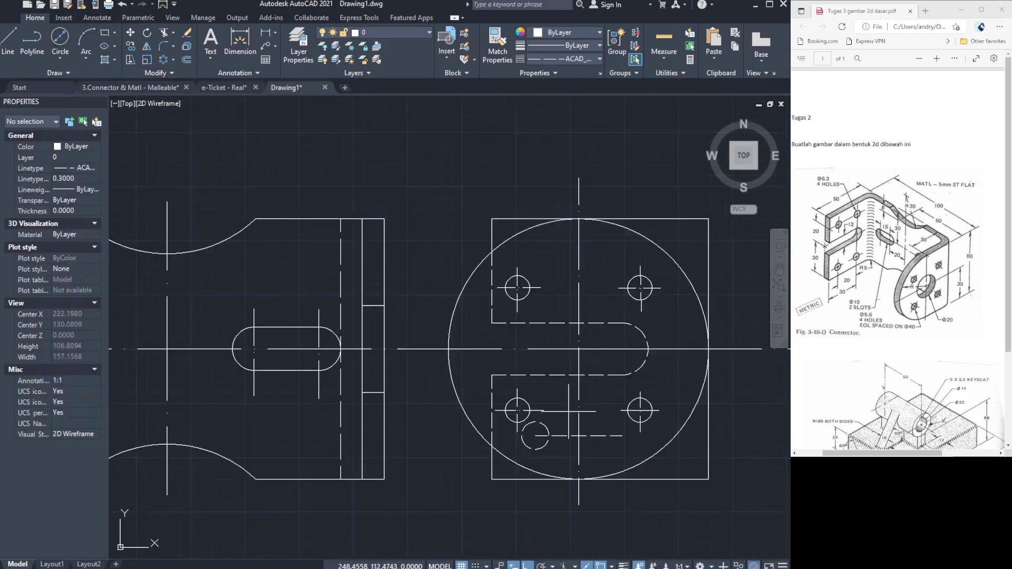
{"action": "left_click", "coordinate": [622, 437]}
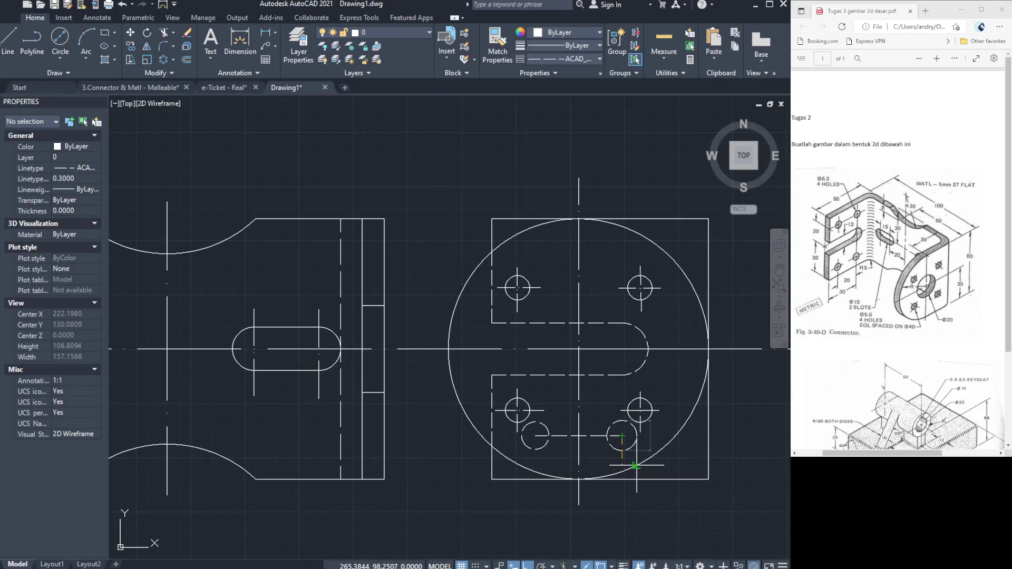
{"action": "key", "text": "Return"}
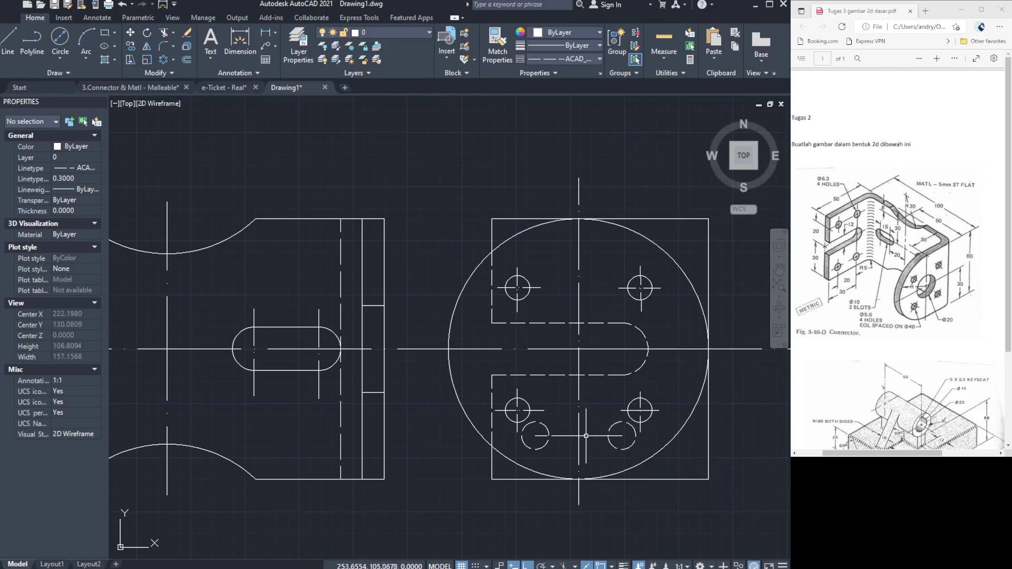
Erase the horizontal line joining the two lower circles.
{"action": "left_click", "coordinate": [586, 439]}
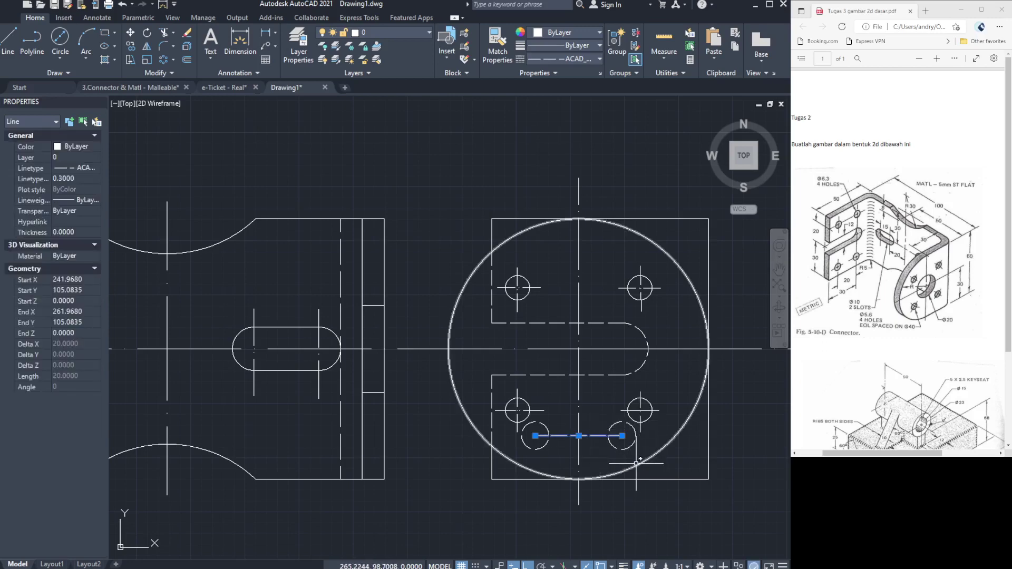
{"action": "key", "text": "Delete"}
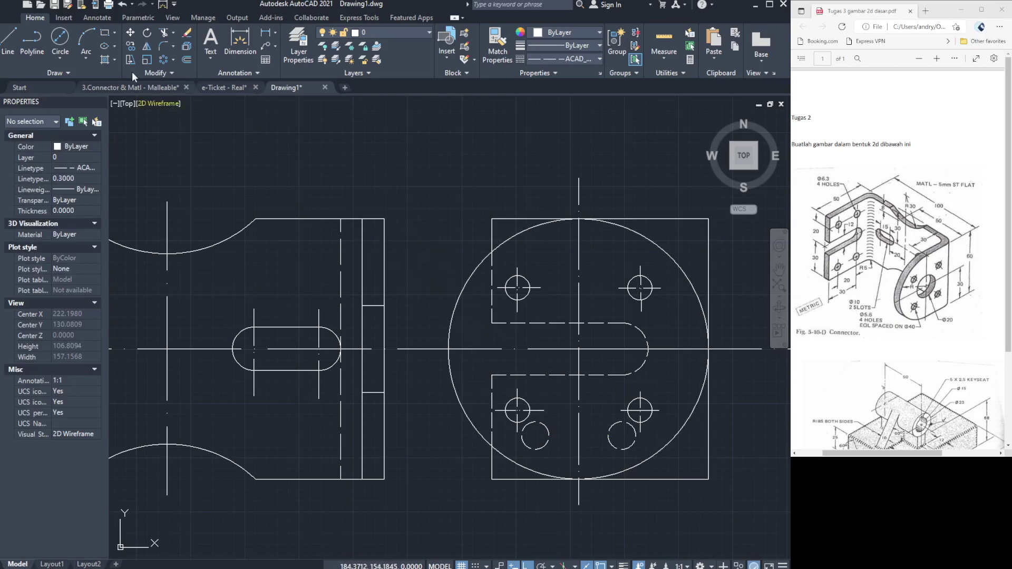
{"action": "left_click", "coordinate": [11, 45]}
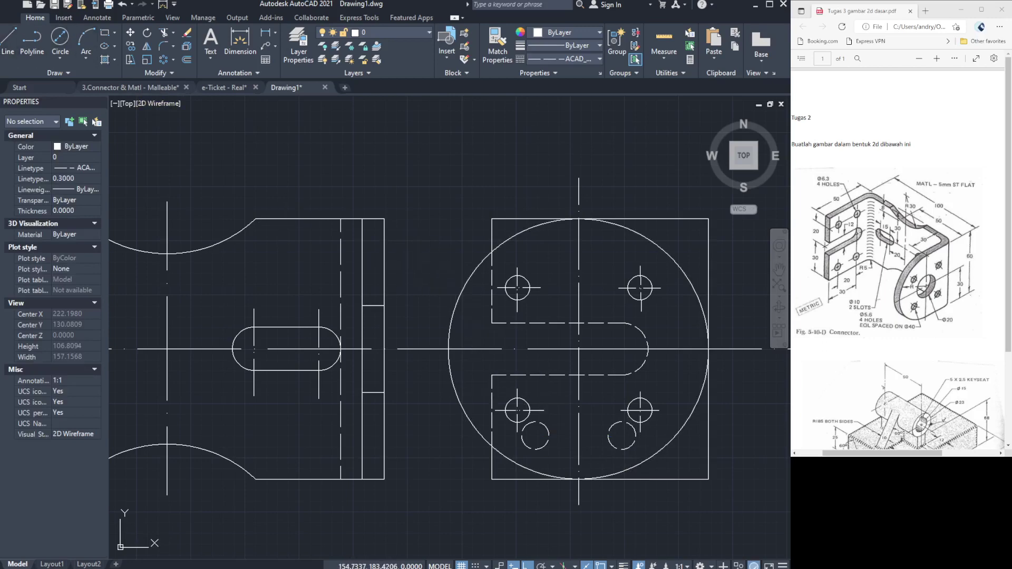
{"action": "left_click", "coordinate": [491, 218]}
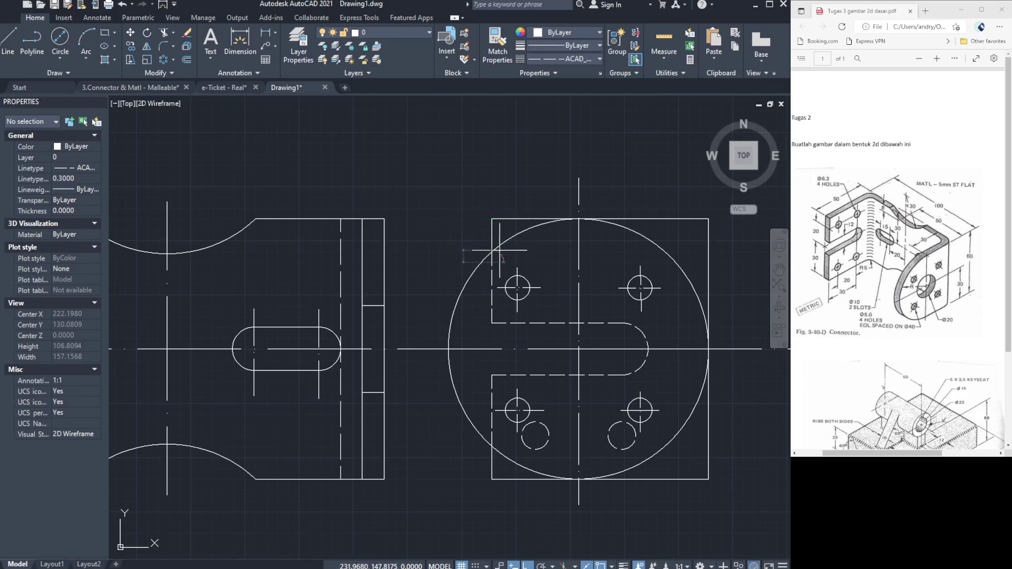
Draw a guide line at the upper hole level, trim off the extra segment, and circle both ends.
{"action": "left_click", "coordinate": [492, 262]}
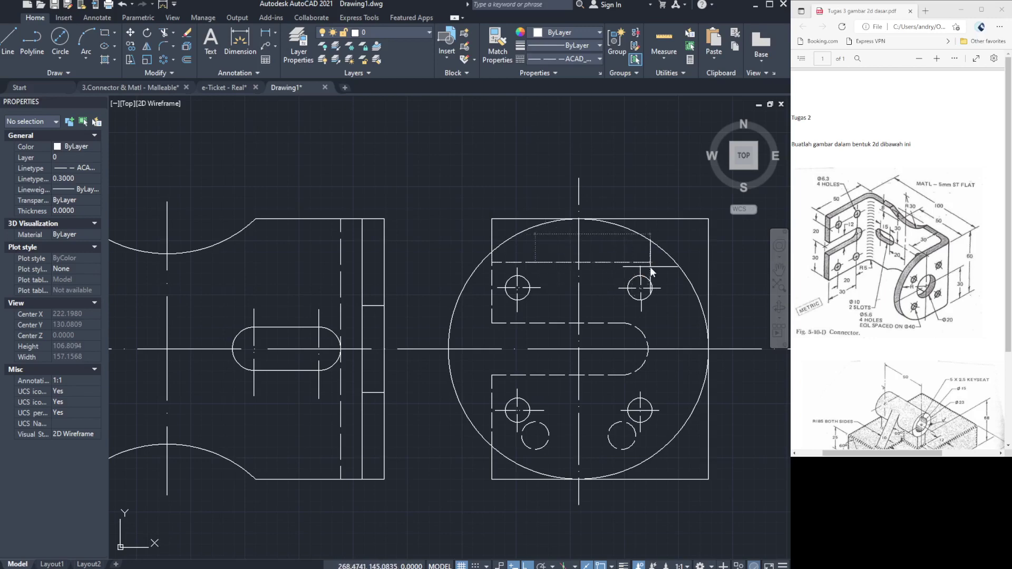
{"action": "left_click", "coordinate": [650, 267]}
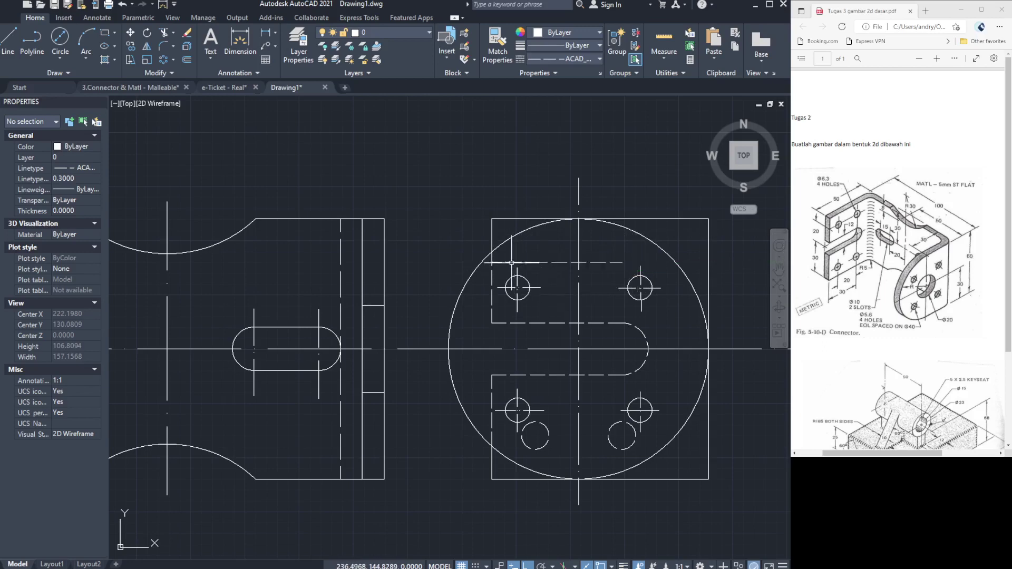
{"action": "left_click", "coordinate": [513, 263]}
{"action": "key", "text": "Delete"}
{"action": "left_click", "coordinate": [535, 262]}
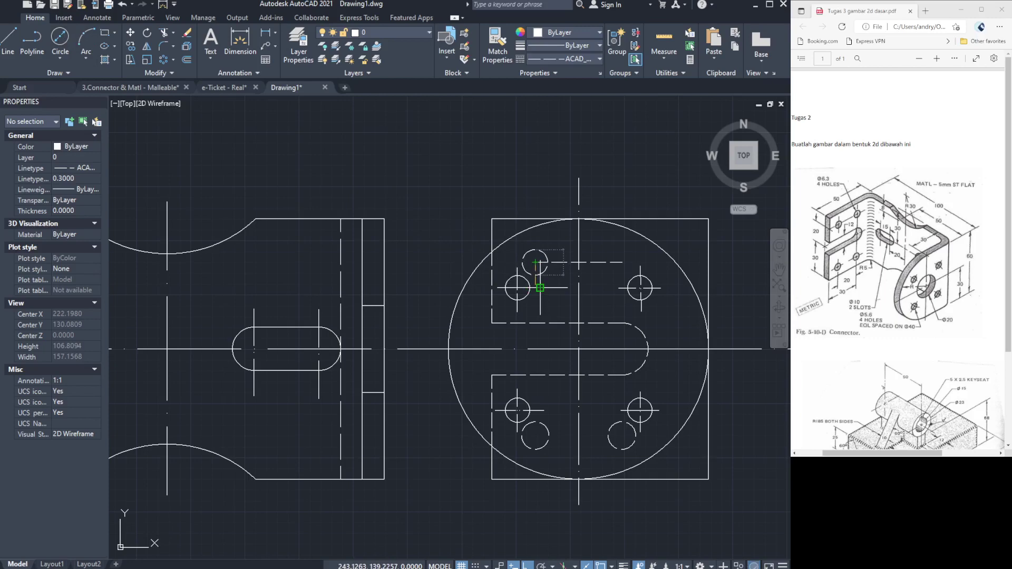
{"action": "key", "text": "Escape"}
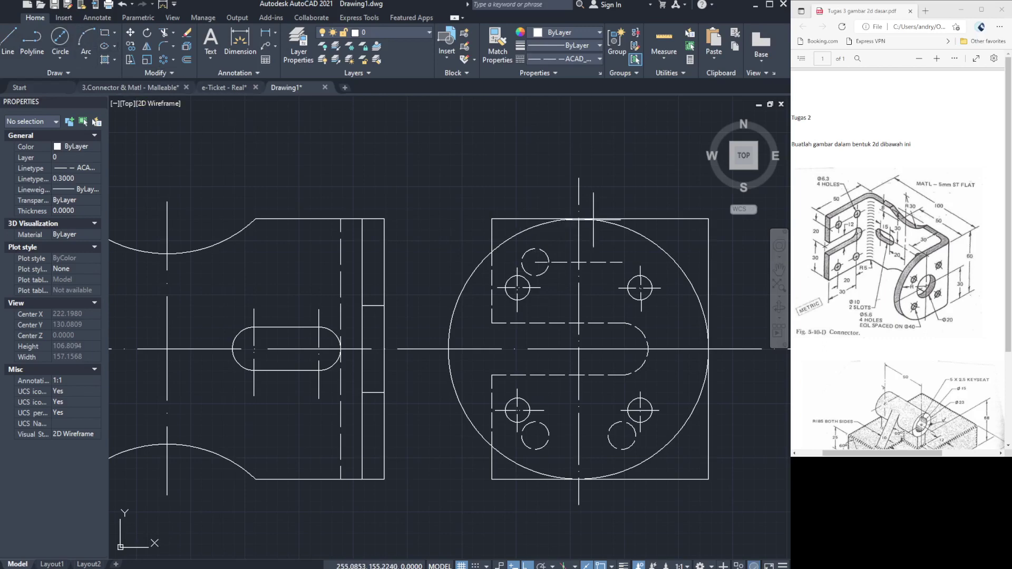
{"action": "left_click", "coordinate": [622, 262]}
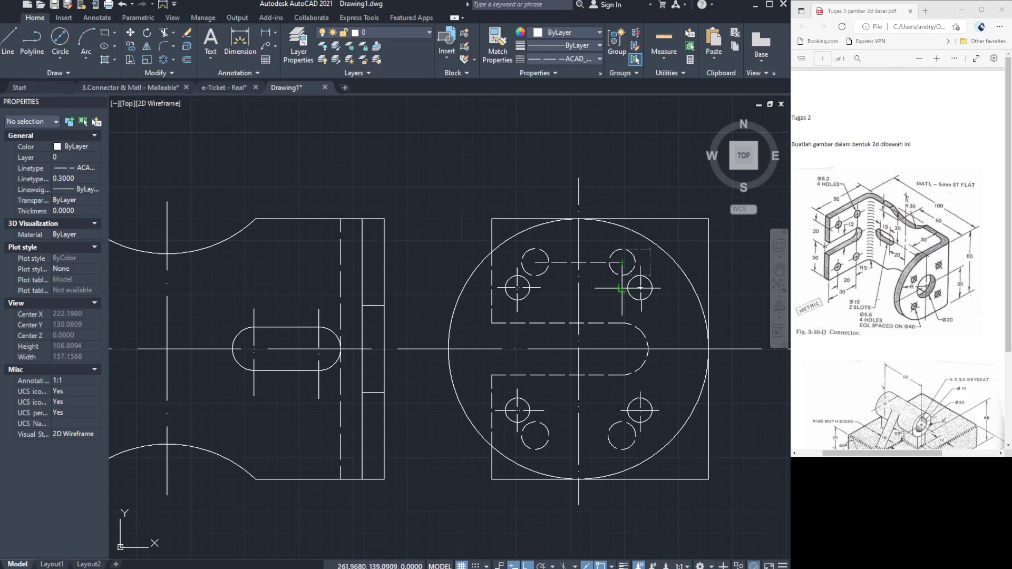
Erase the line between the upper circles and draw a vertical center line through the upper-left one.
{"action": "left_click", "coordinate": [555, 262]}
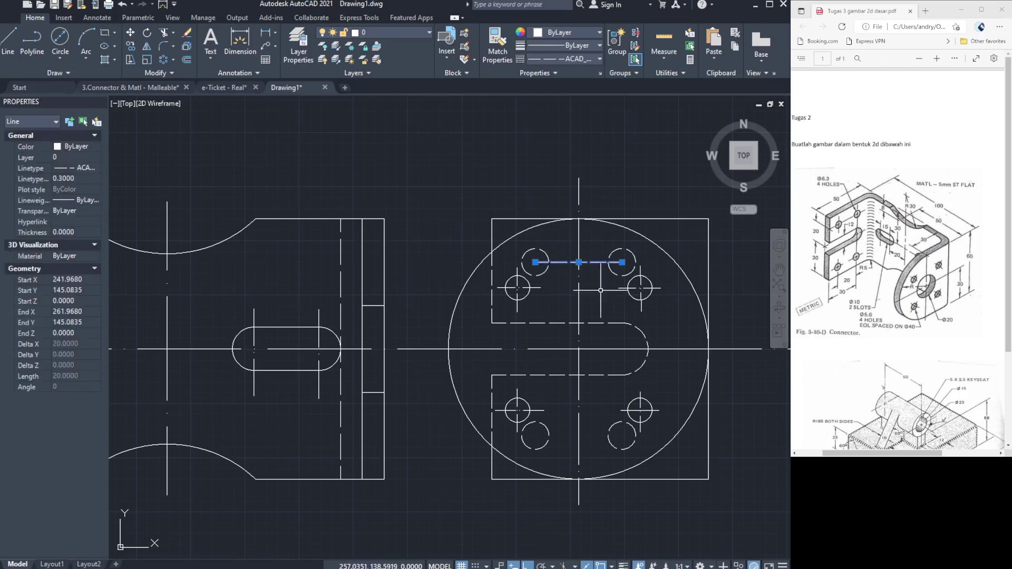
{"action": "key", "text": "Delete"}
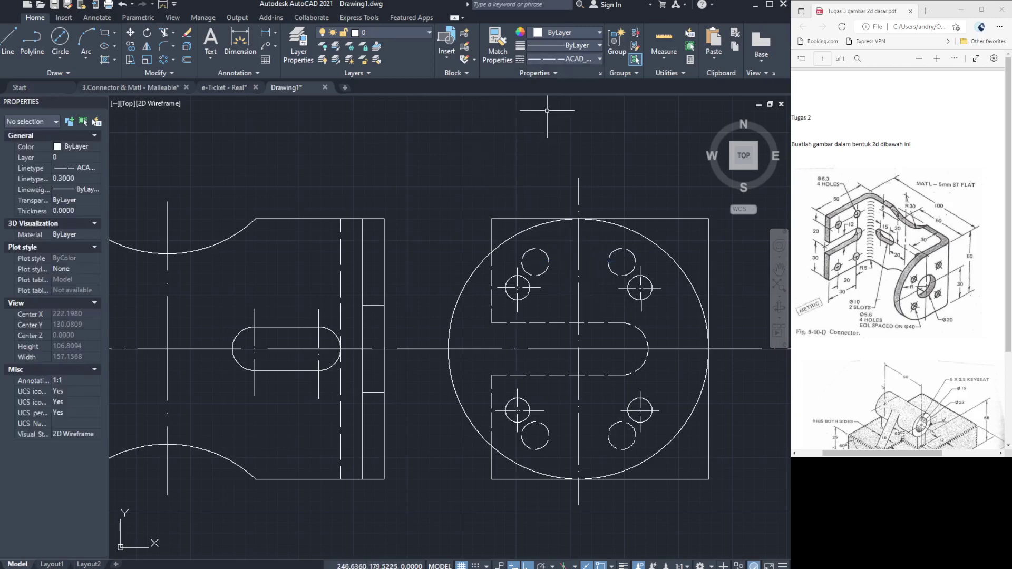
{"action": "left_click", "coordinate": [10, 42]}
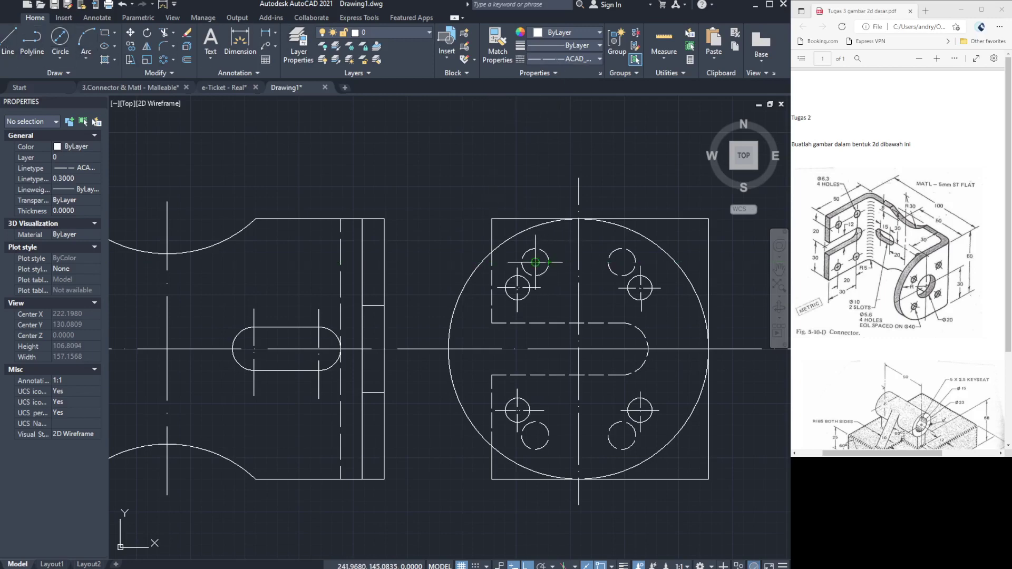
{"action": "left_click", "coordinate": [535, 262]}
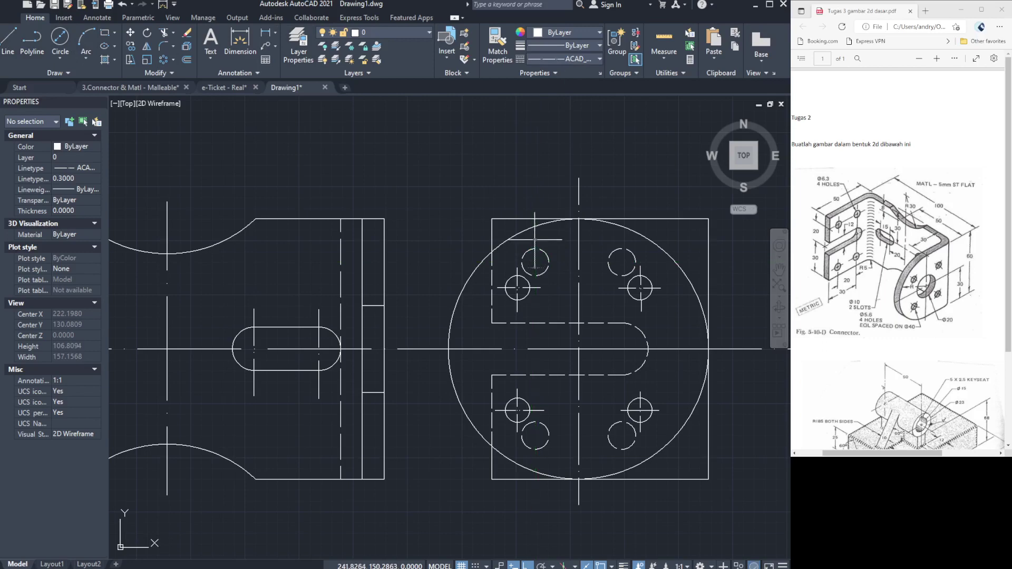
{"action": "left_click", "coordinate": [535, 240]}
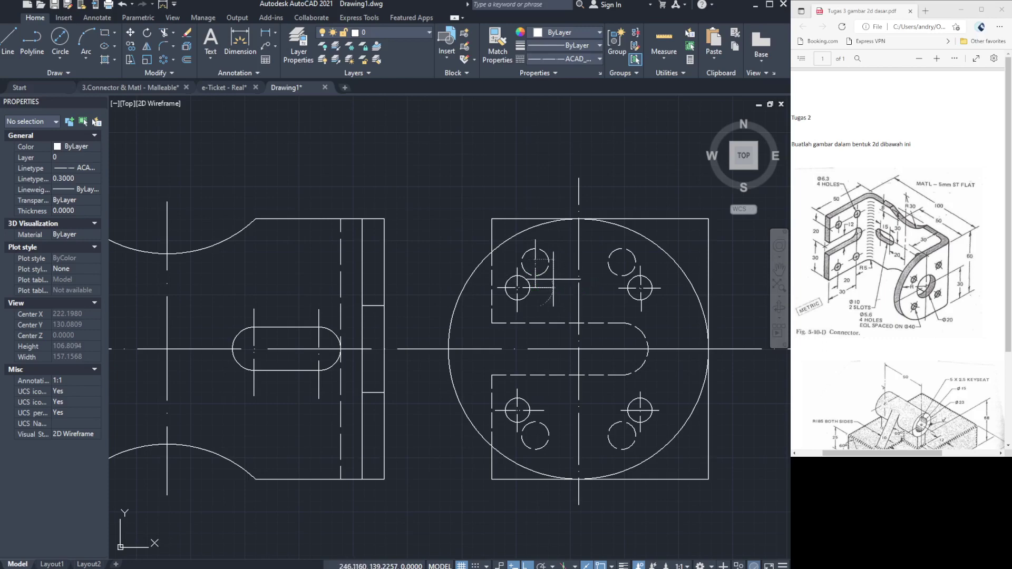
{"action": "key", "text": "Escape"}
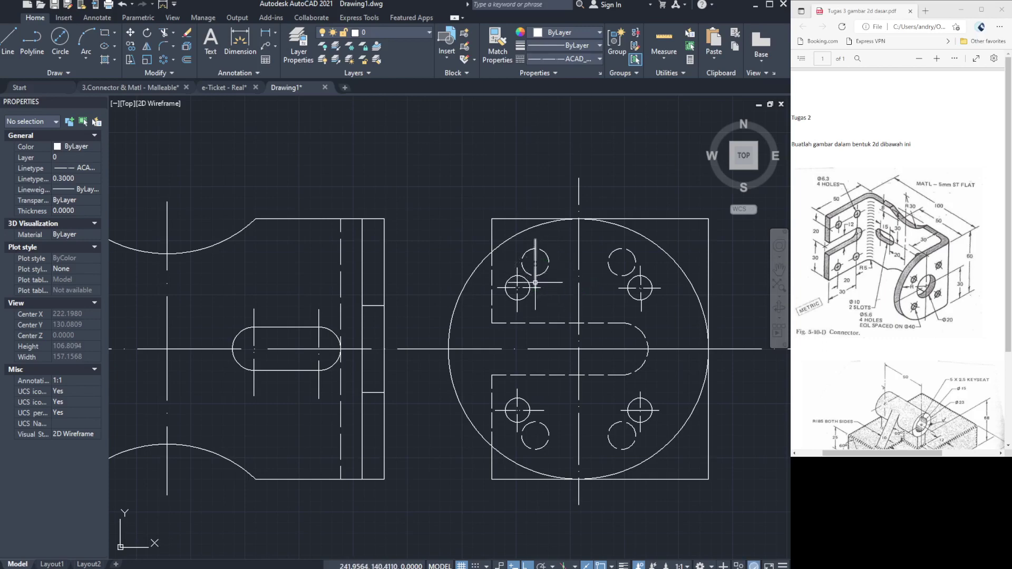
{"action": "left_click", "coordinate": [535, 283]}
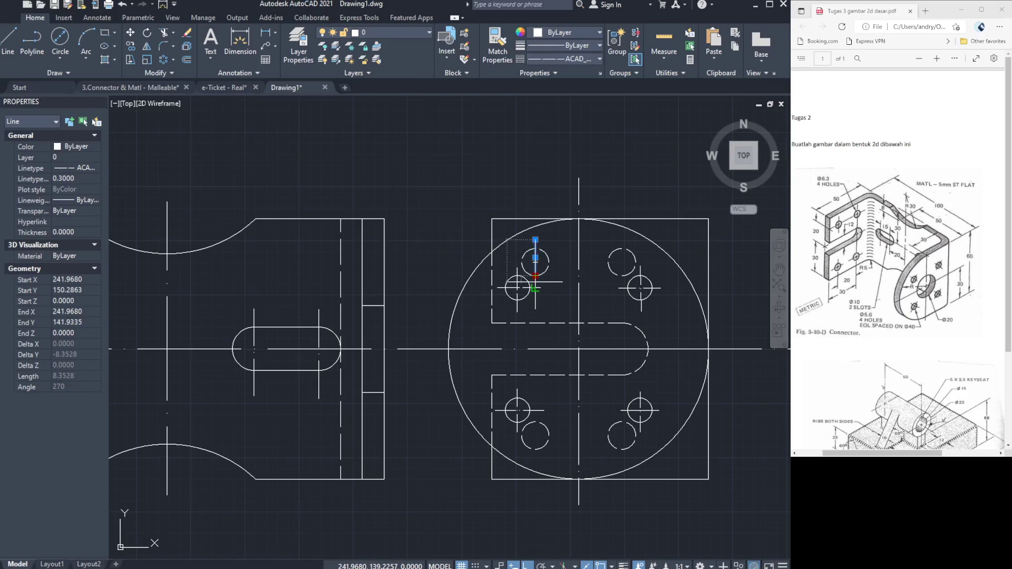
{"action": "left_click", "coordinate": [534, 277]}
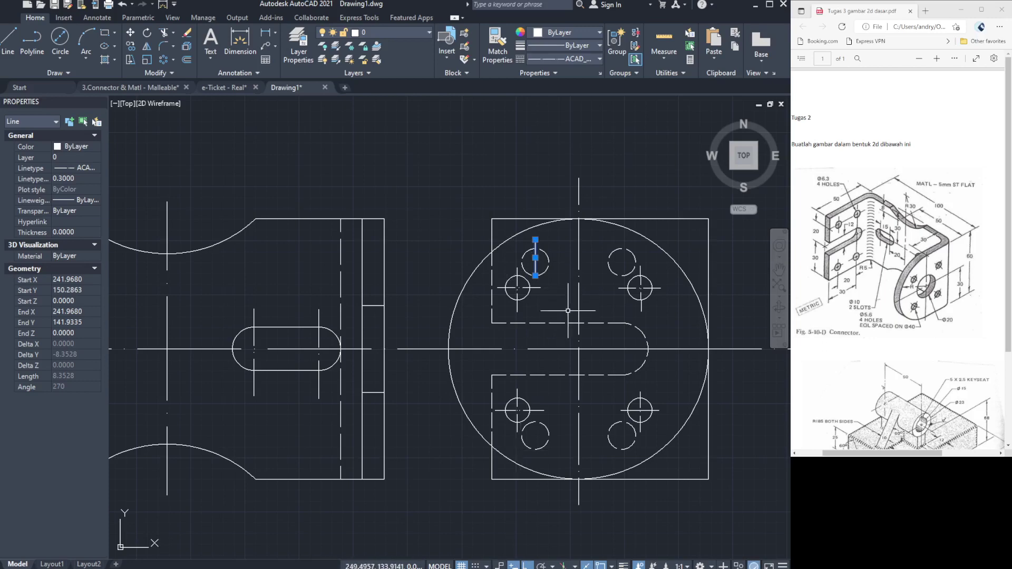
{"action": "key", "text": "Escape"}
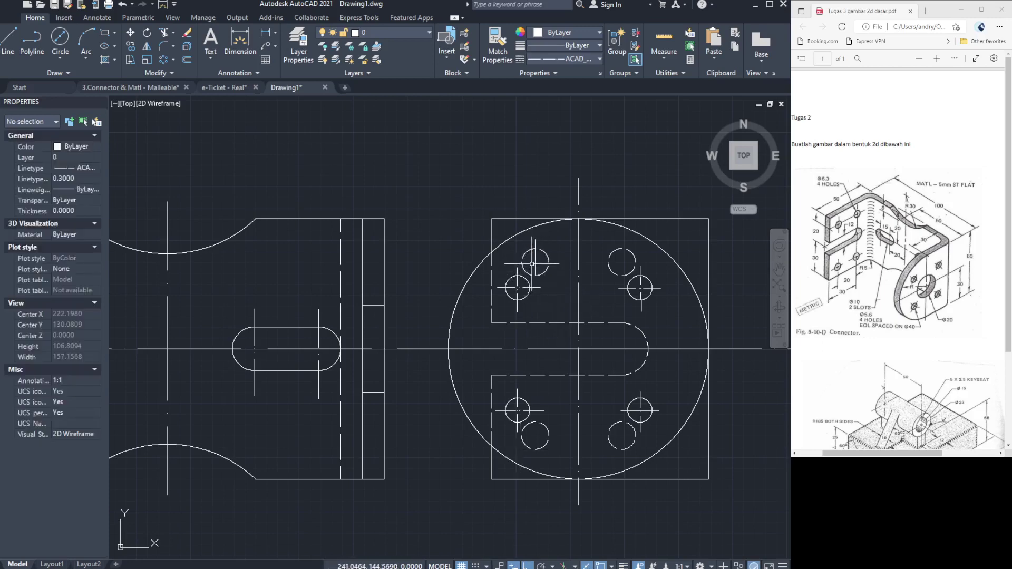
{"action": "left_click", "coordinate": [535, 264]}
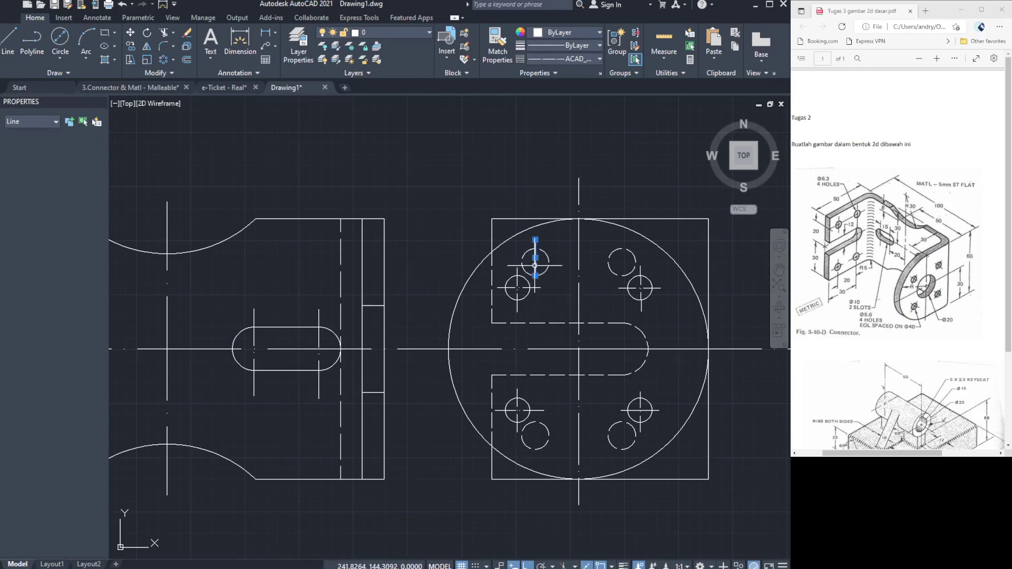
{"action": "key", "text": "Escape"}
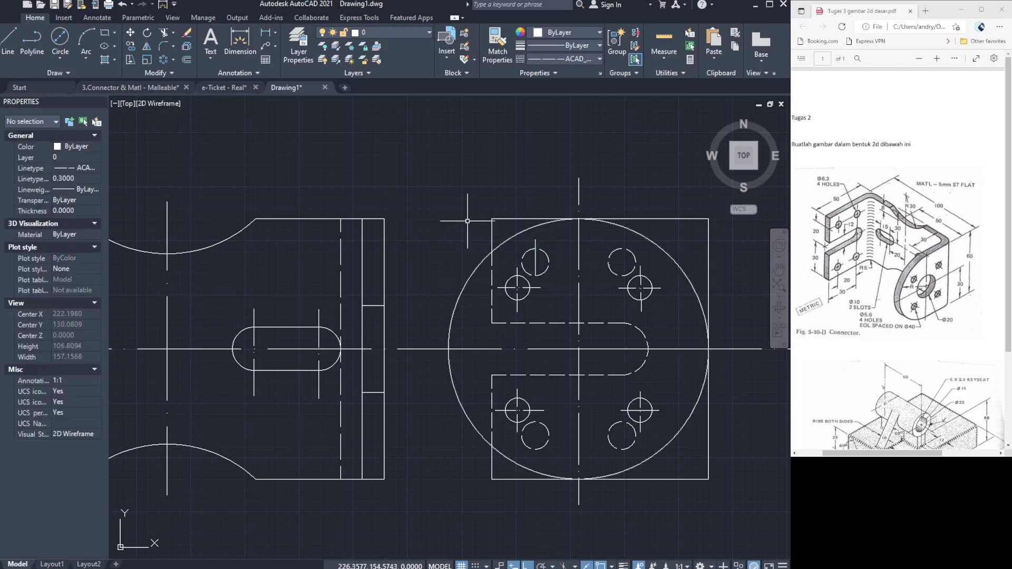
Add a horizontal center line and a vertical center line through the upper-right hole.
{"action": "left_click", "coordinate": [8, 45]}
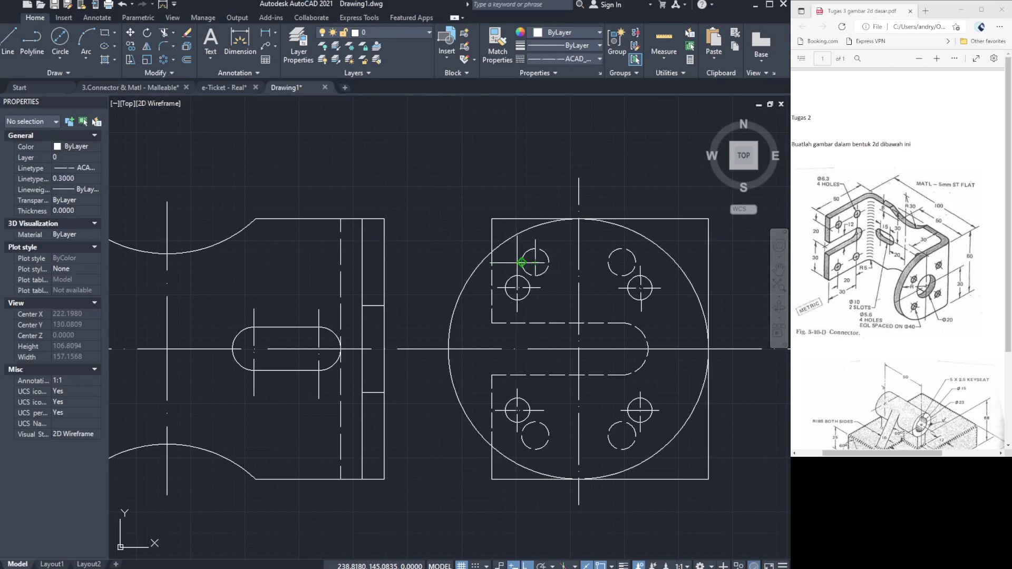
{"action": "left_click_drag", "start_coordinate": [517, 262], "coordinate": [561, 263]}
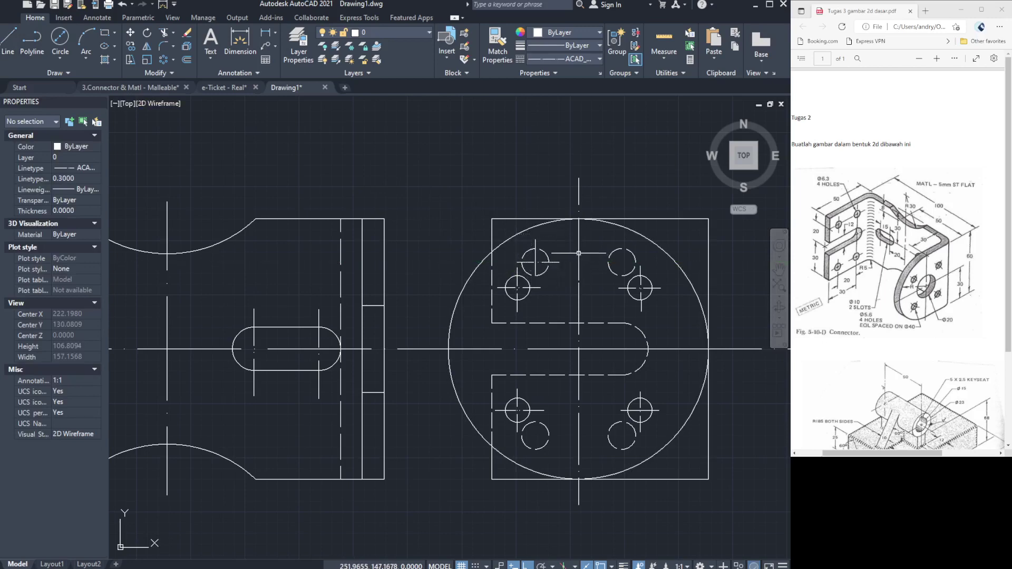
{"action": "left_click", "coordinate": [12, 54]}
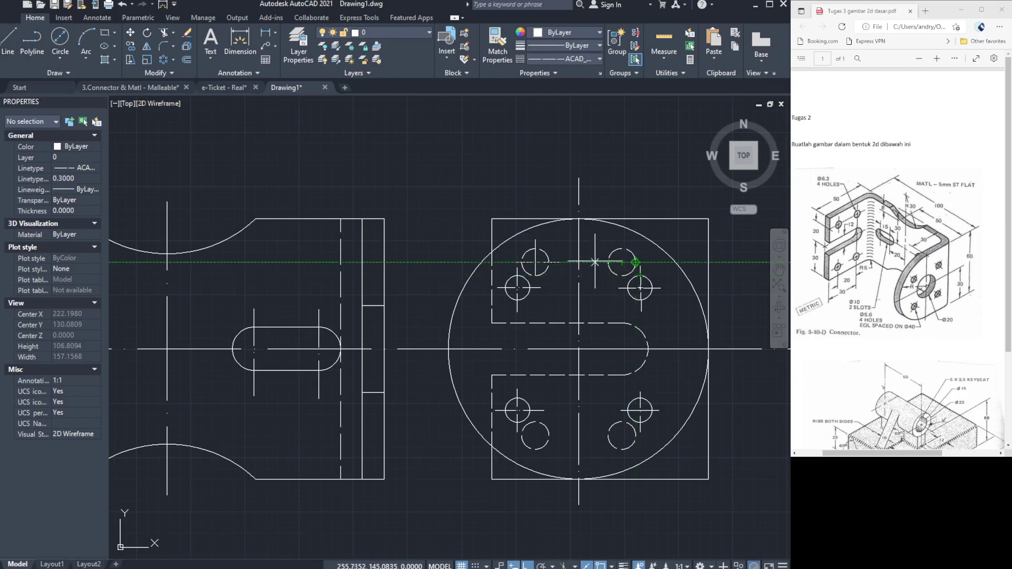
{"action": "left_click", "coordinate": [602, 234]}
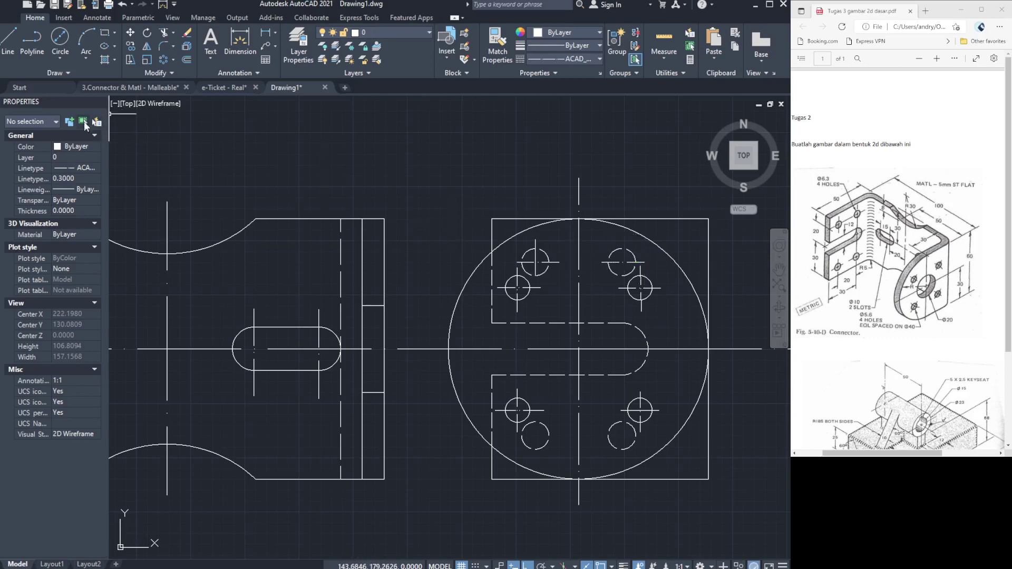
{"action": "left_click", "coordinate": [2, 38]}
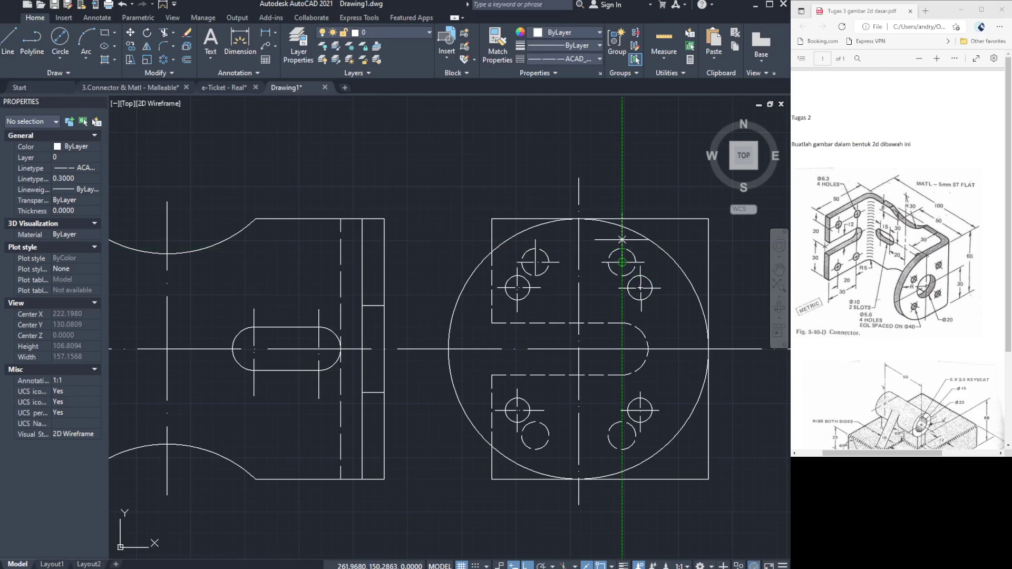
{"action": "left_click", "coordinate": [622, 239]}
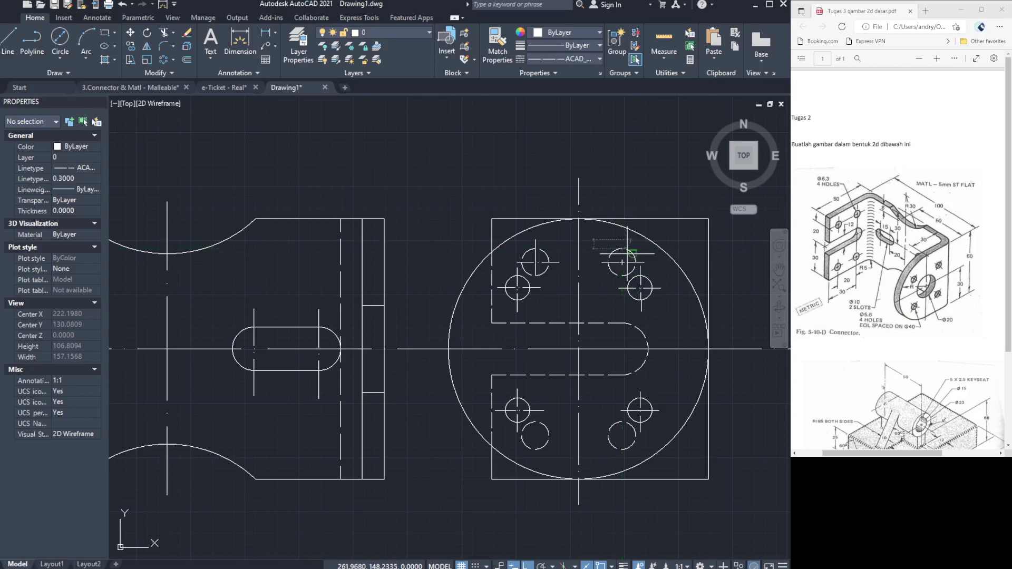
{"action": "left_click", "coordinate": [622, 284]}
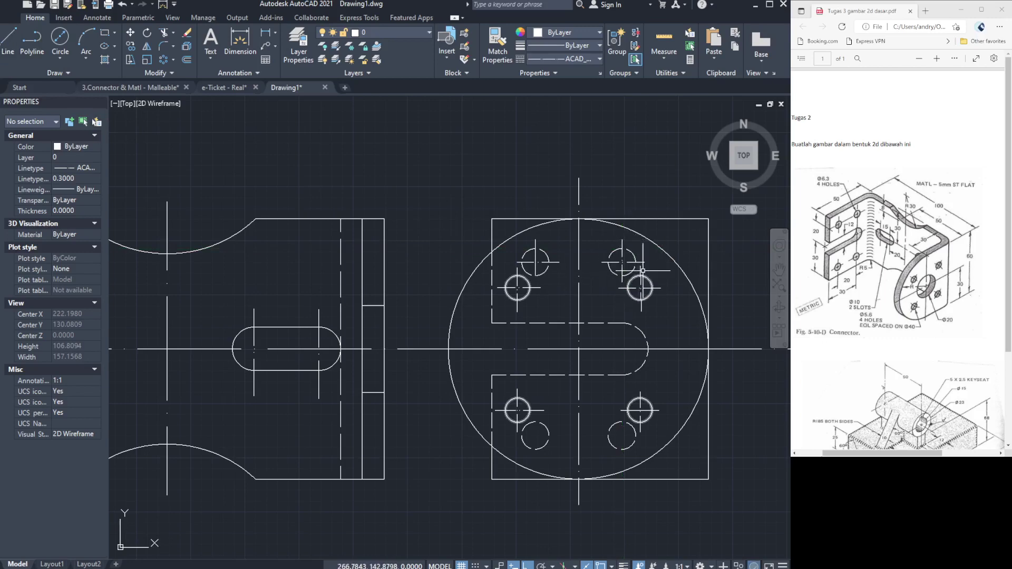
{"action": "left_click", "coordinate": [15, 50]}
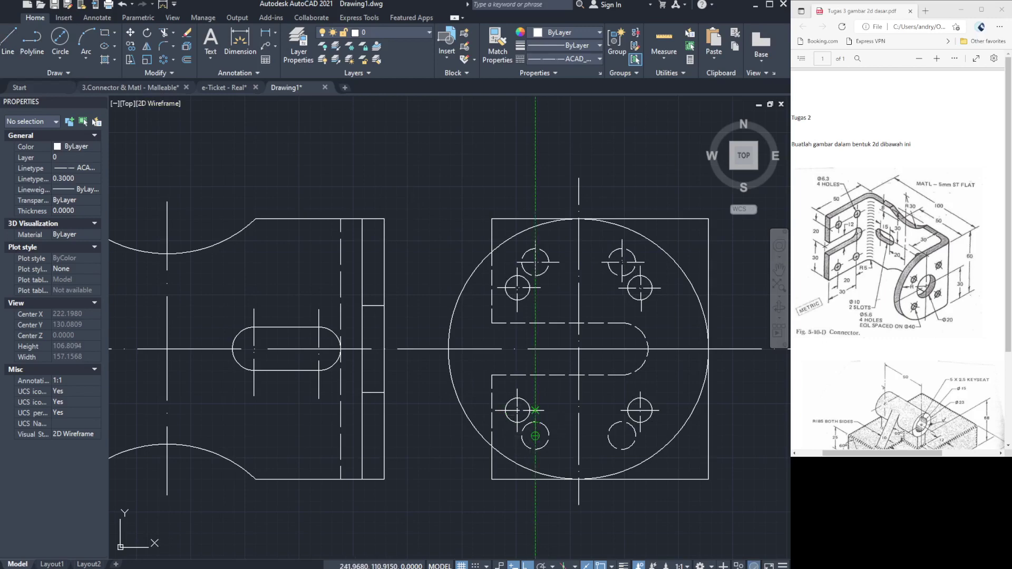
Draw vertical center lines through the lower-left and lower-right holes.
{"action": "left_click_drag", "start_coordinate": [535, 410], "coordinate": [536, 459]}
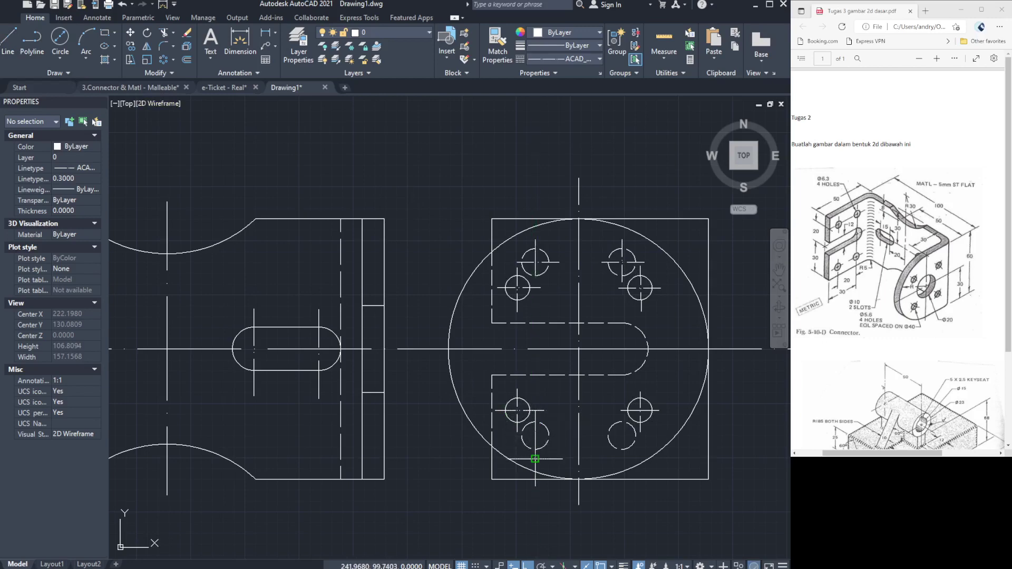
{"action": "left_click", "coordinate": [8, 54]}
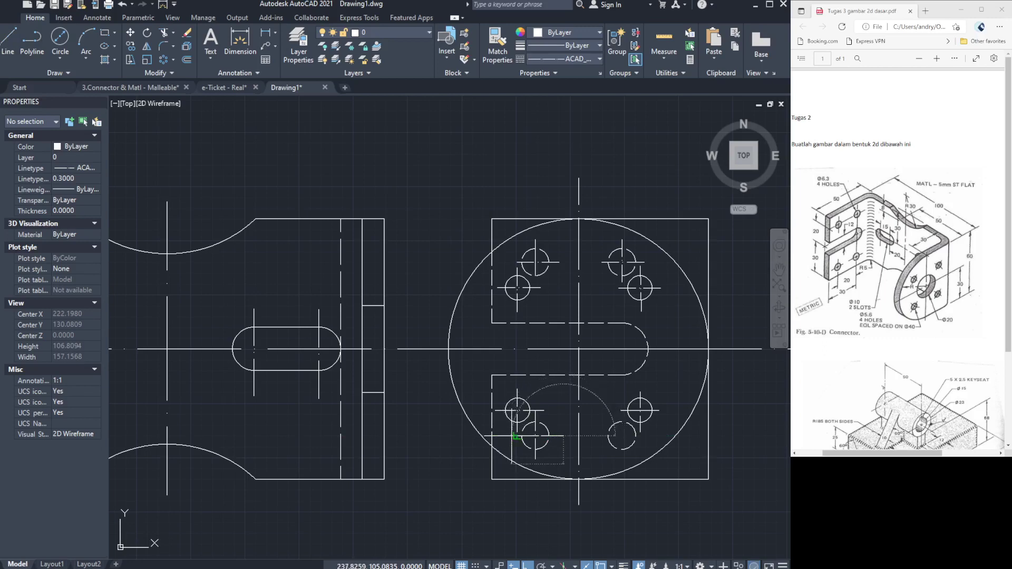
{"action": "left_click", "coordinate": [19, 44]}
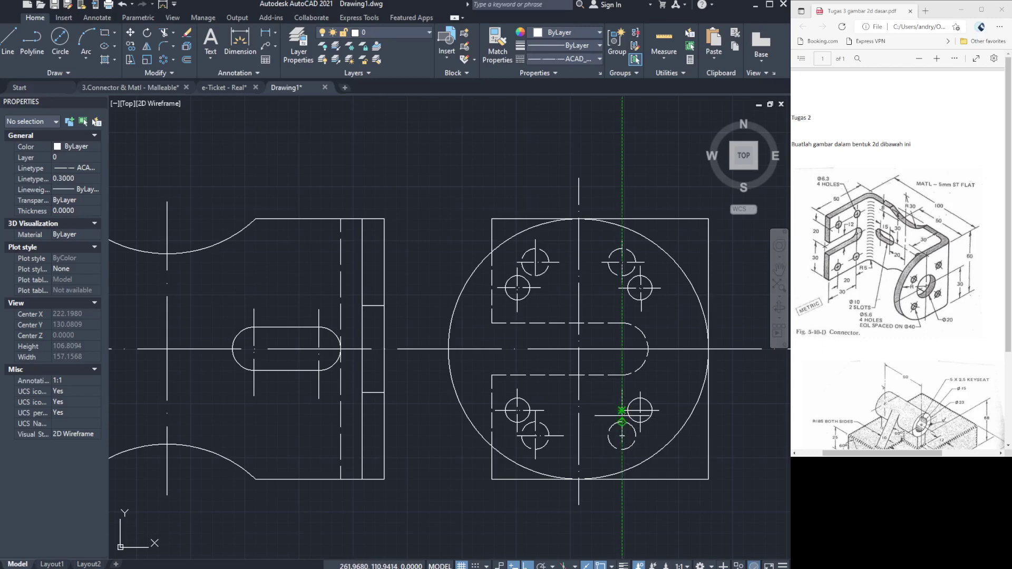
{"action": "mouse_move", "coordinate": [622, 410]}
{"action": "left_mouse_down"}
{"action": "mouse_move", "coordinate": [652, 454]}
{"action": "mouse_move", "coordinate": [620, 463]}
{"action": "mouse_move", "coordinate": [648, 465]}
{"action": "mouse_move", "coordinate": [622, 455]}
{"action": "left_mouse_up"}
{"action": "left_click", "coordinate": [622, 455]}
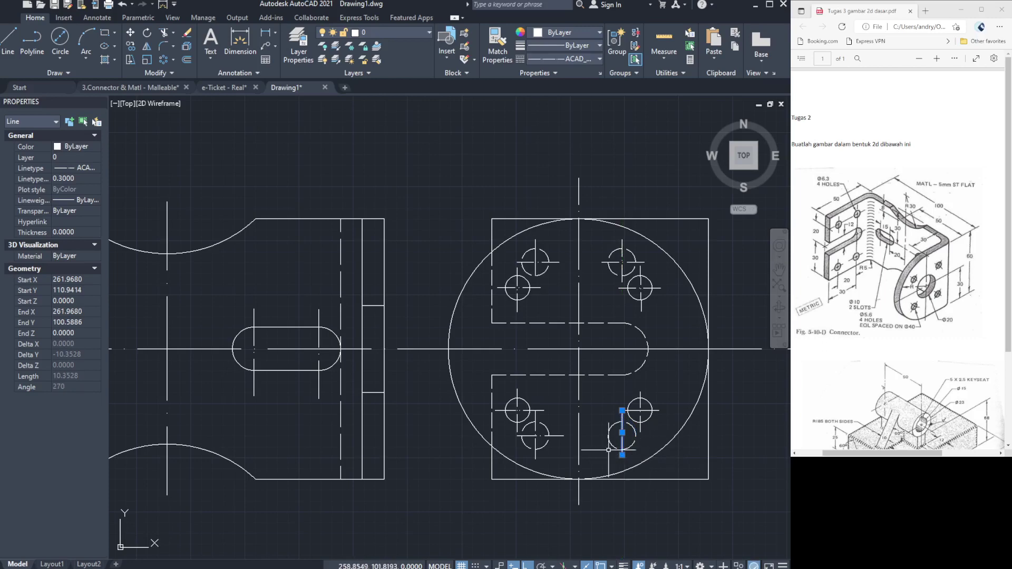
{"action": "left_click", "coordinate": [8, 51]}
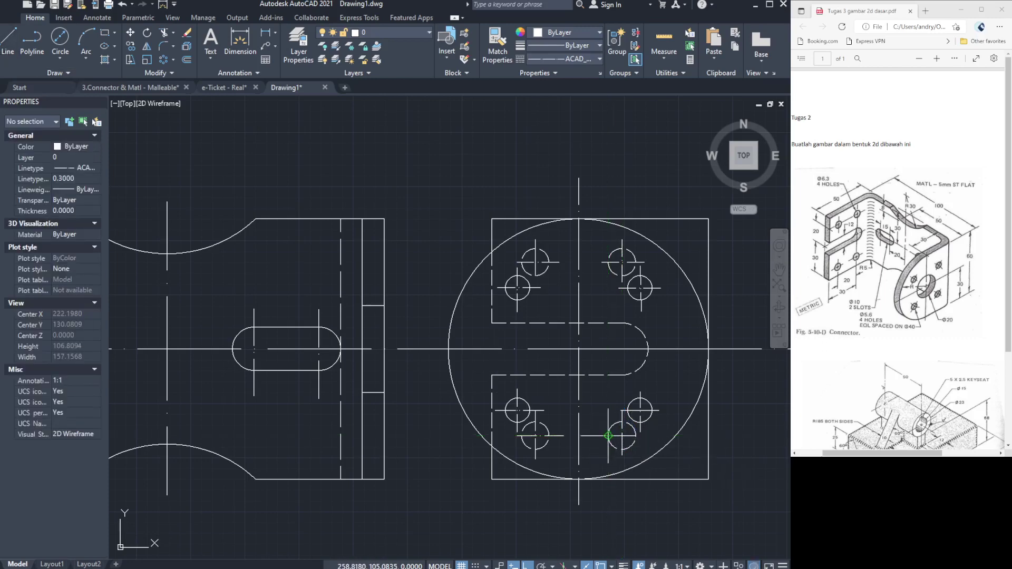
{"action": "left_click", "coordinate": [601, 407]}
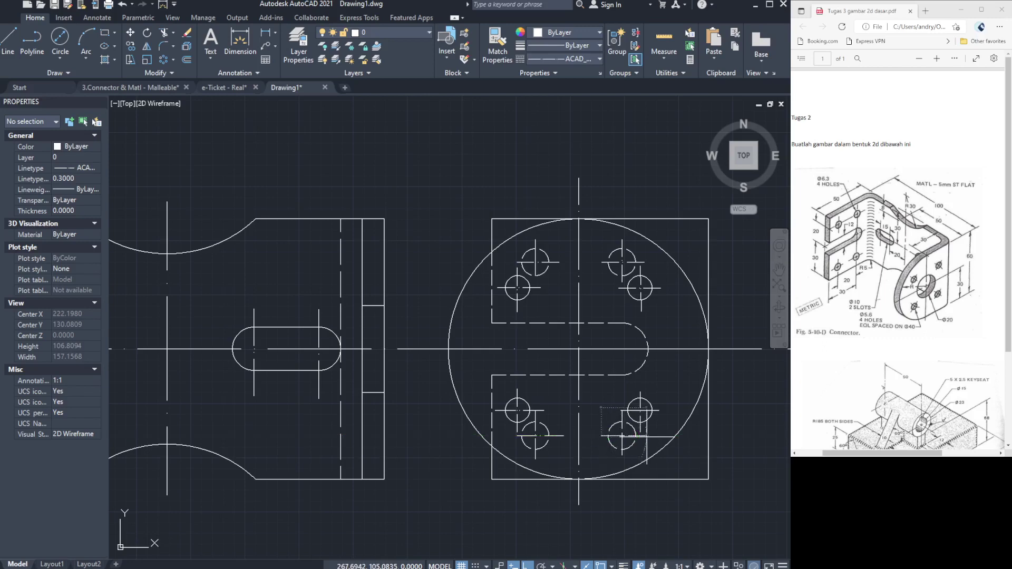
{"action": "key", "text": "Escape"}
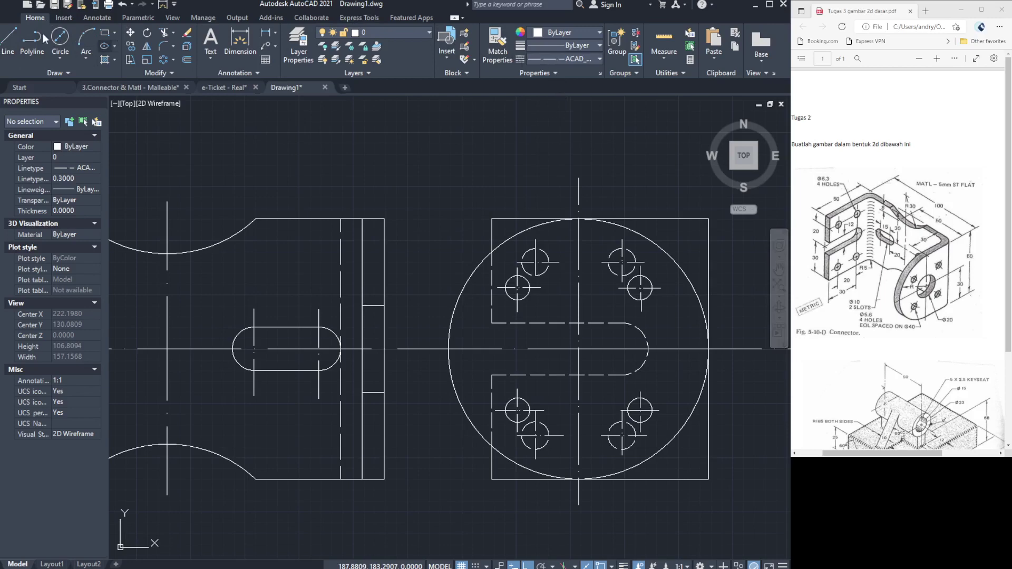
Draw a 5-unit line near the bottom-right corner and a line from the circle's right edge.
{"action": "left_click", "coordinate": [8, 40]}
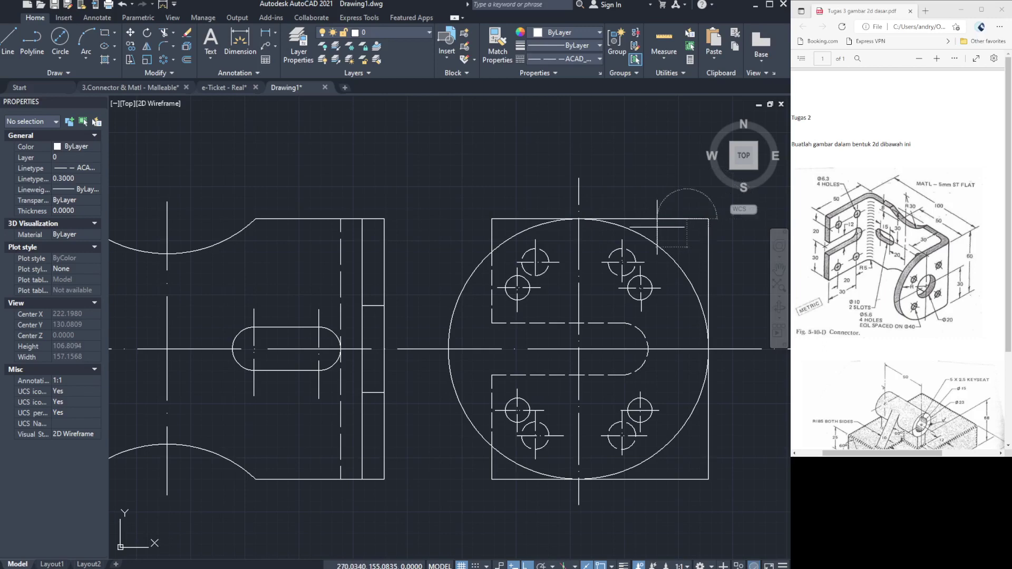
{"action": "type", "text": "5"}
{"action": "key", "text": "Return"}
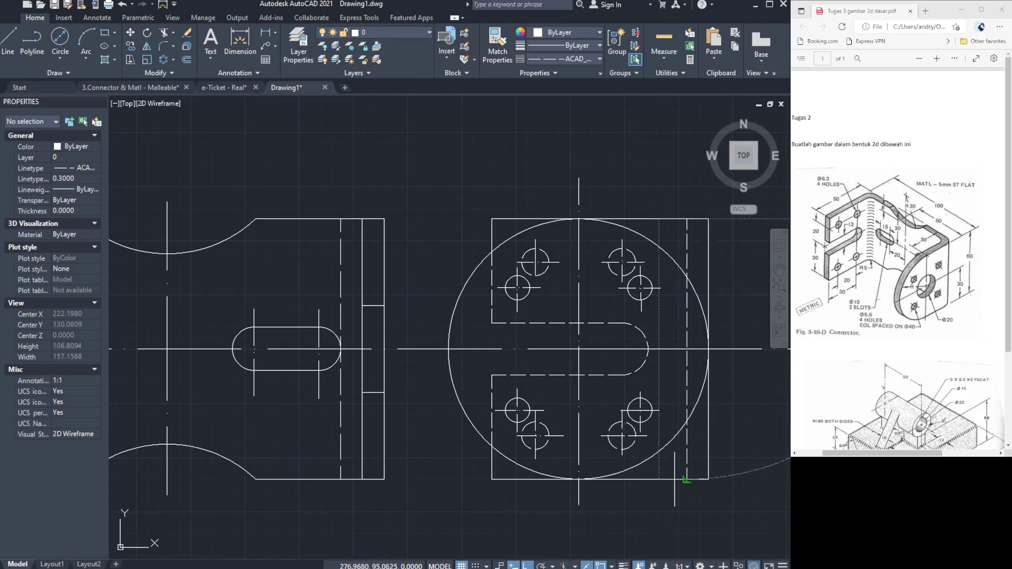
{"action": "left_click", "coordinate": [686, 479]}
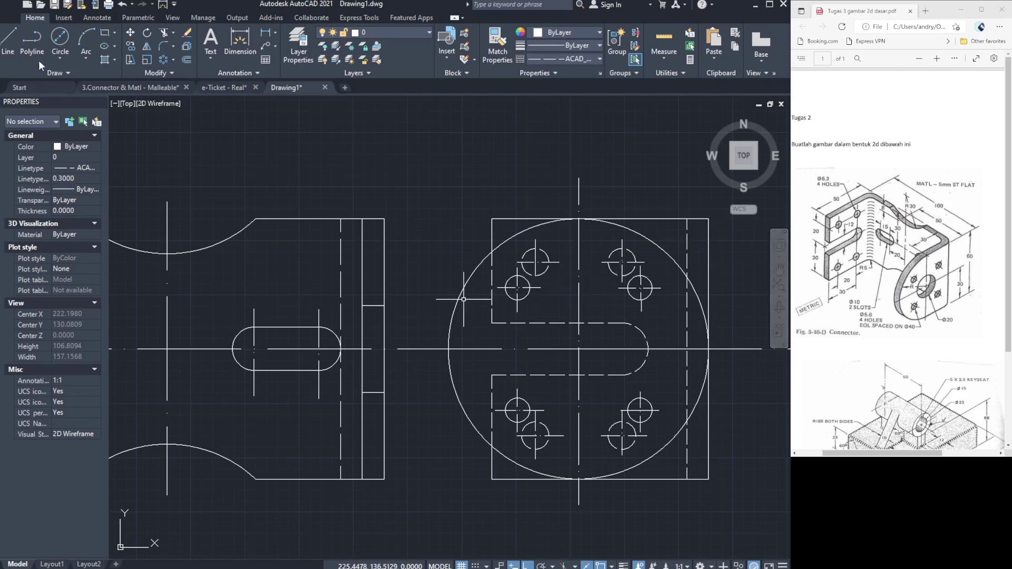
{"action": "left_click", "coordinate": [4, 50]}
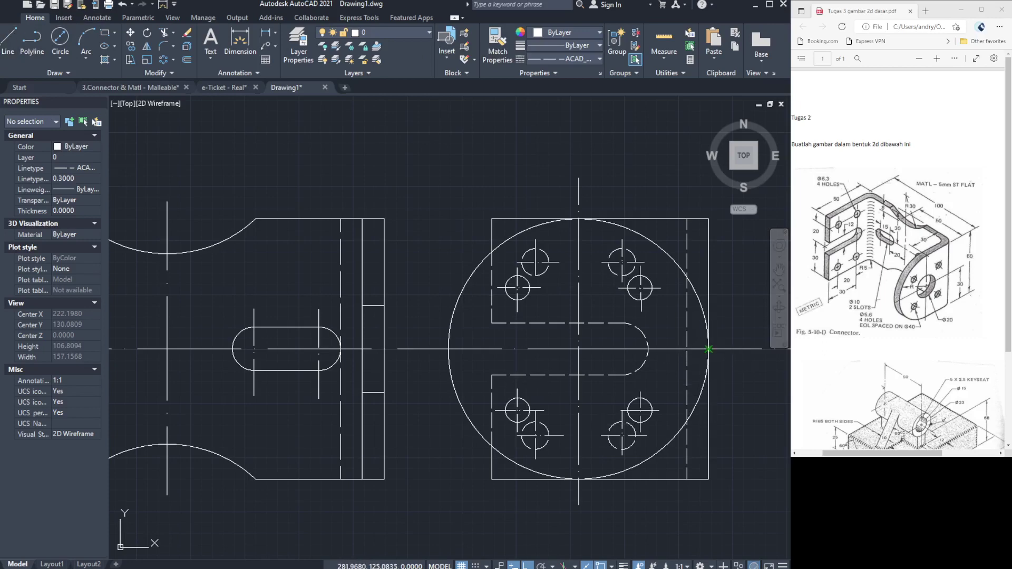
{"action": "left_click", "coordinate": [709, 349]}
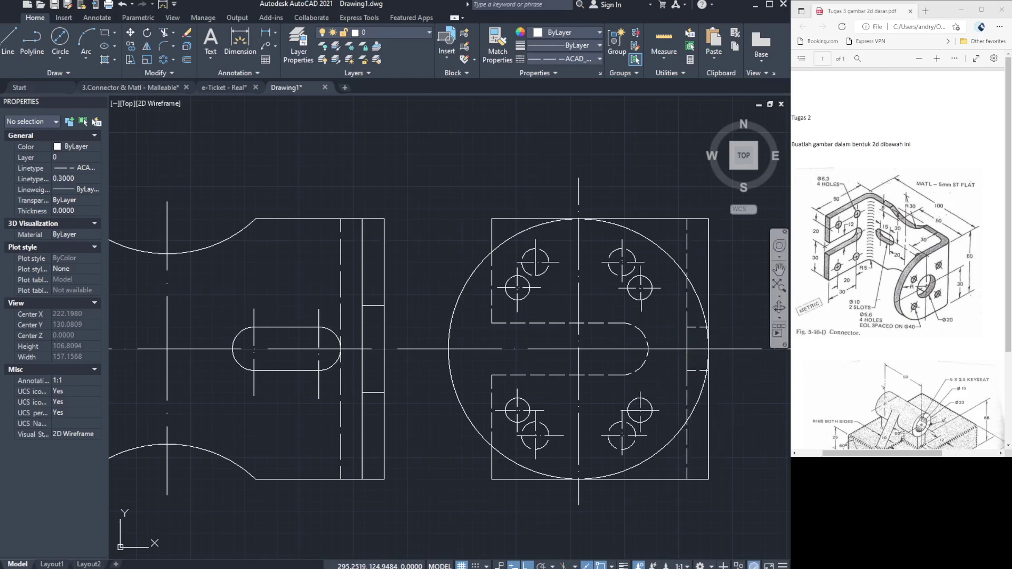
{"action": "left_click", "coordinate": [664, 350]}
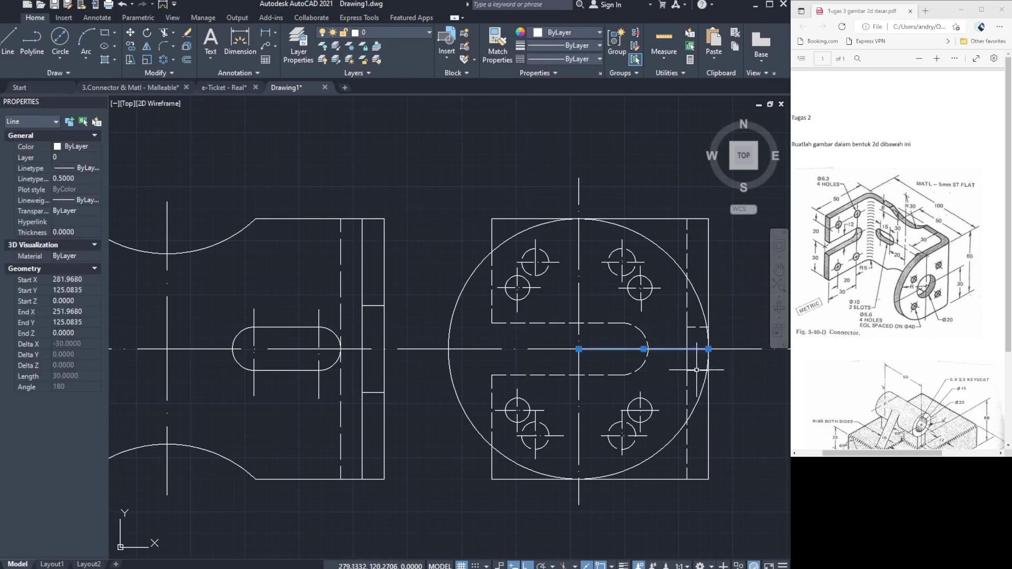
{"action": "key", "text": "Escape"}
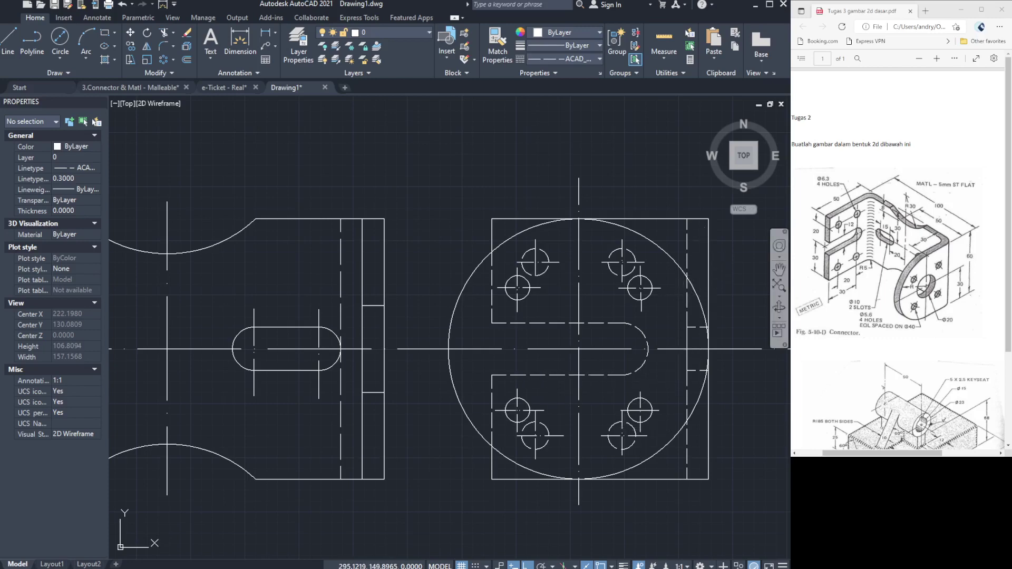
Add short dashed hidden lines inside the square's right edge, above and below the circle.
{"action": "left_click", "coordinate": [7, 46]}
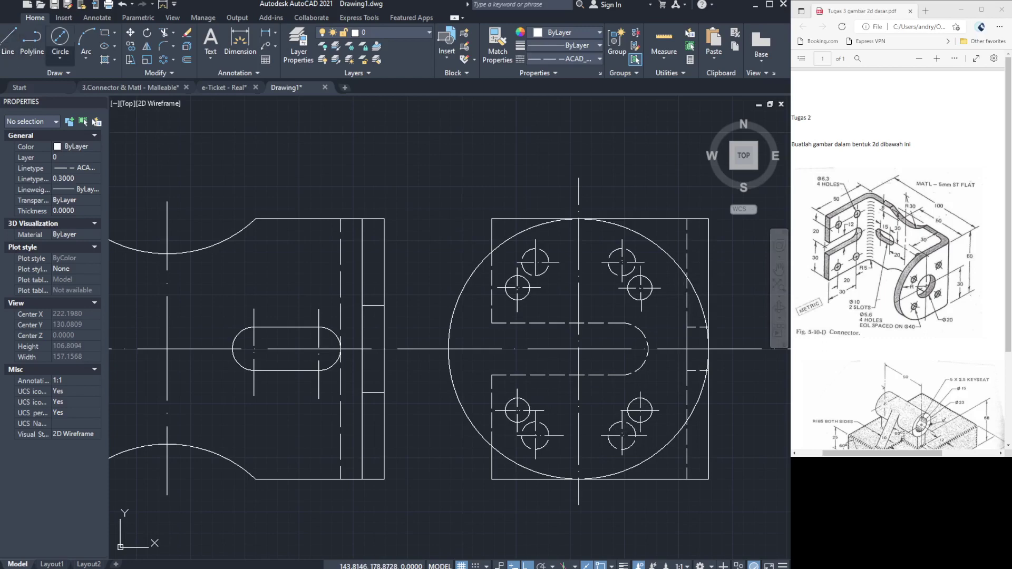
{"action": "left_click", "coordinate": [709, 219]}
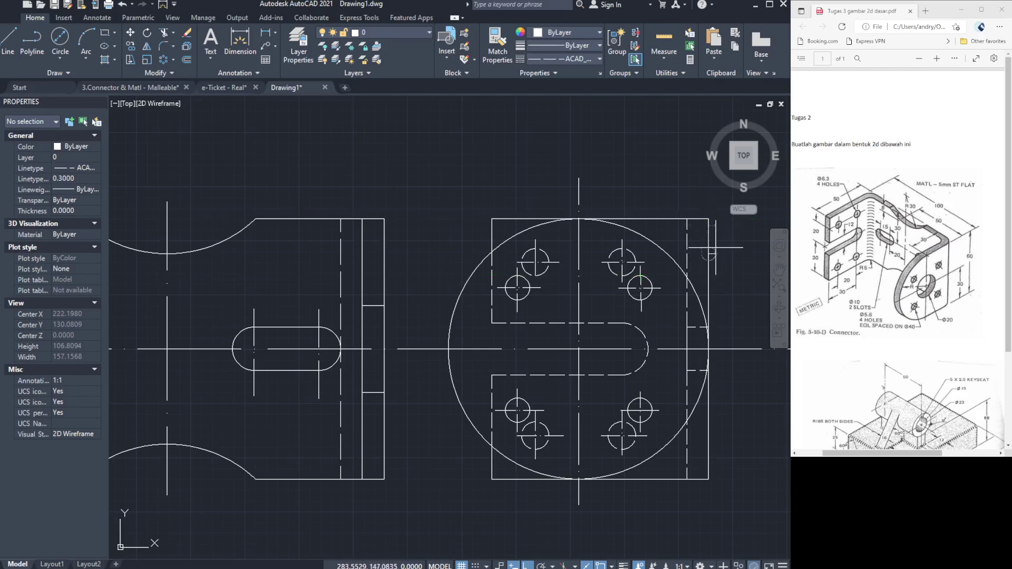
{"action": "key", "text": "Escape"}
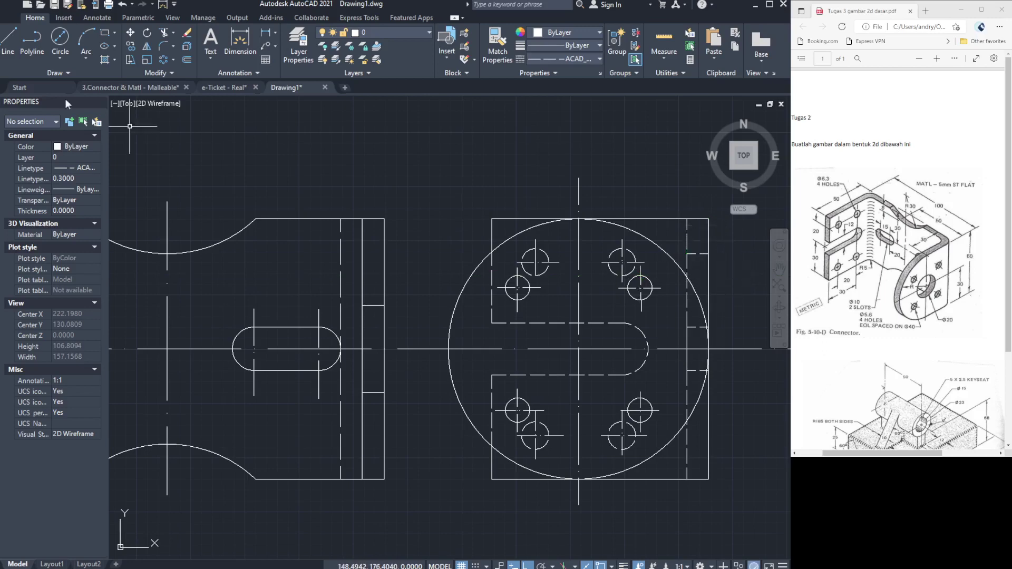
{"action": "left_click", "coordinate": [7, 42]}
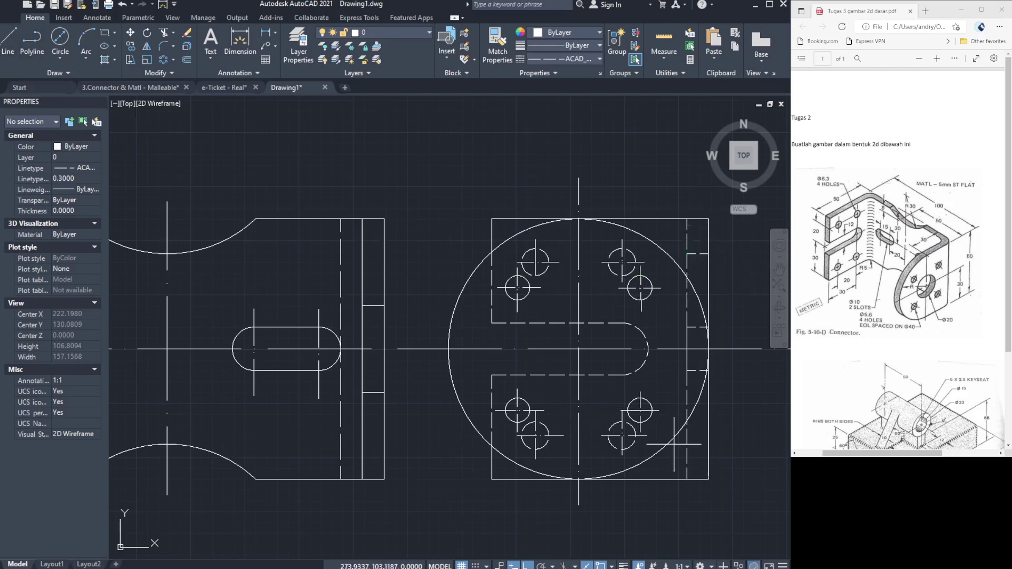
{"action": "left_click", "coordinate": [706, 477]}
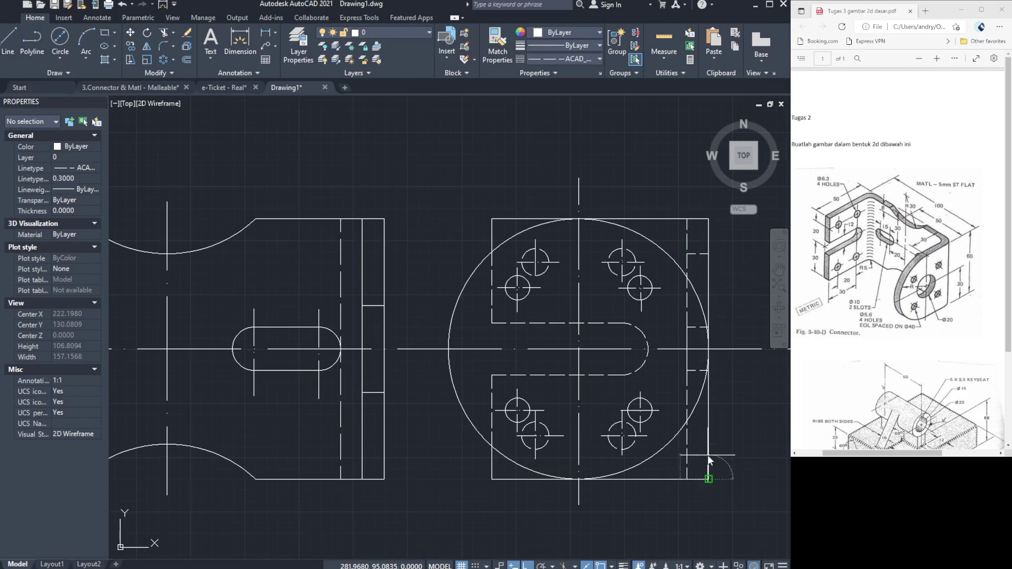
{"action": "left_click", "coordinate": [709, 445]}
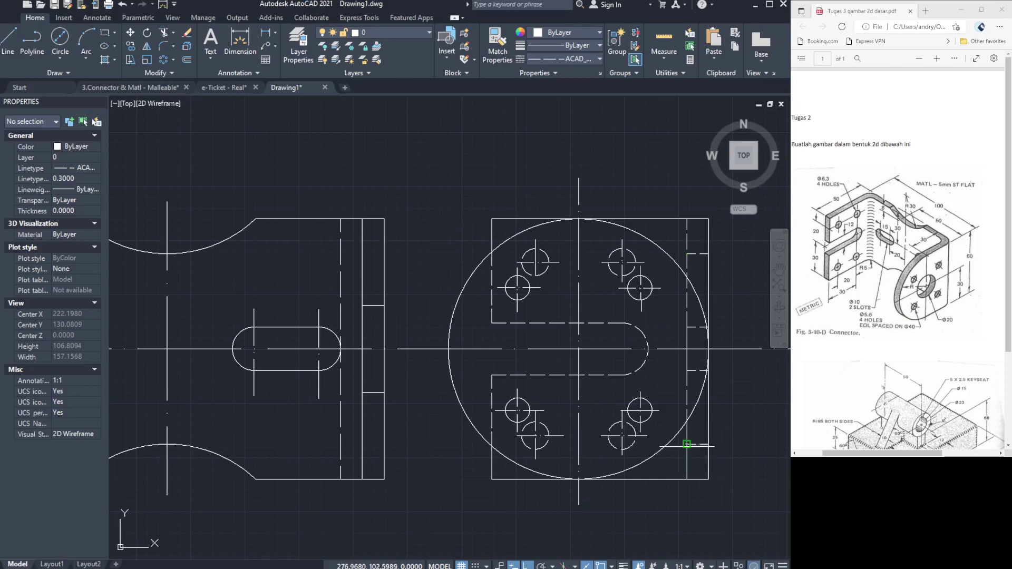
{"action": "key", "text": "Escape"}
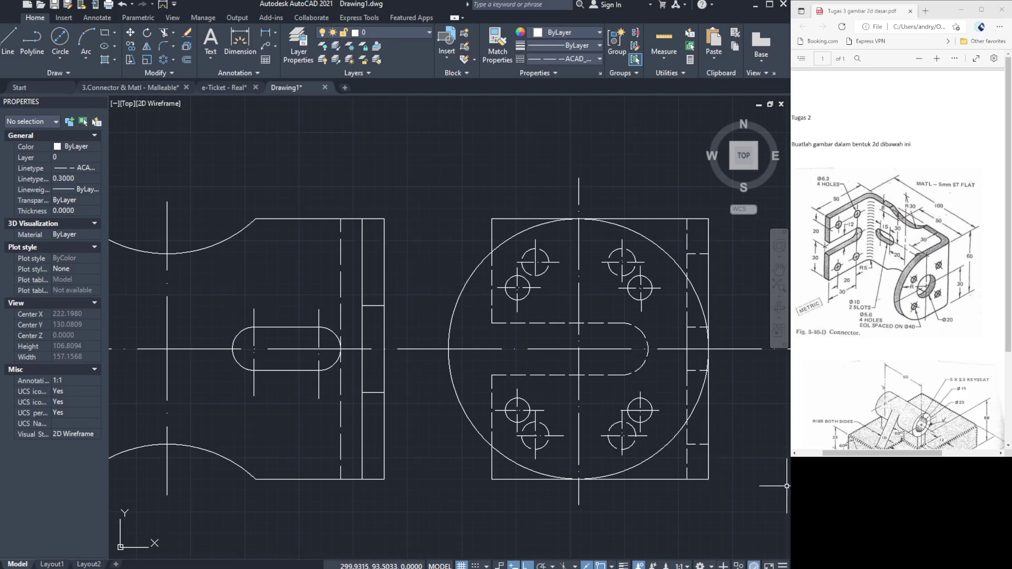
{"action": "left_click", "coordinate": [103, 90]}
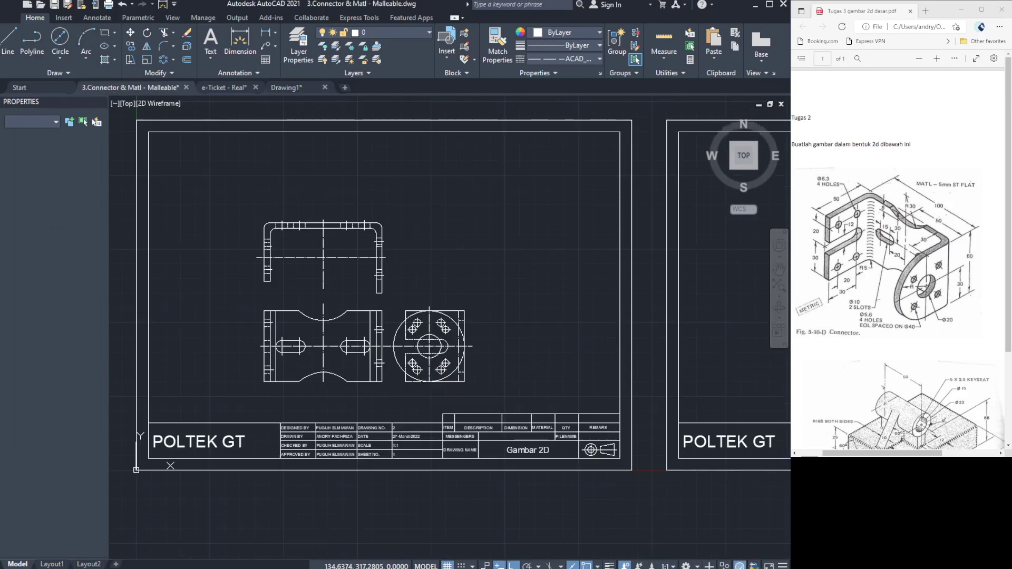
{"action": "scroll", "coordinate": [577, 425], "scroll_direction": "up", "scroll_amount": 2}
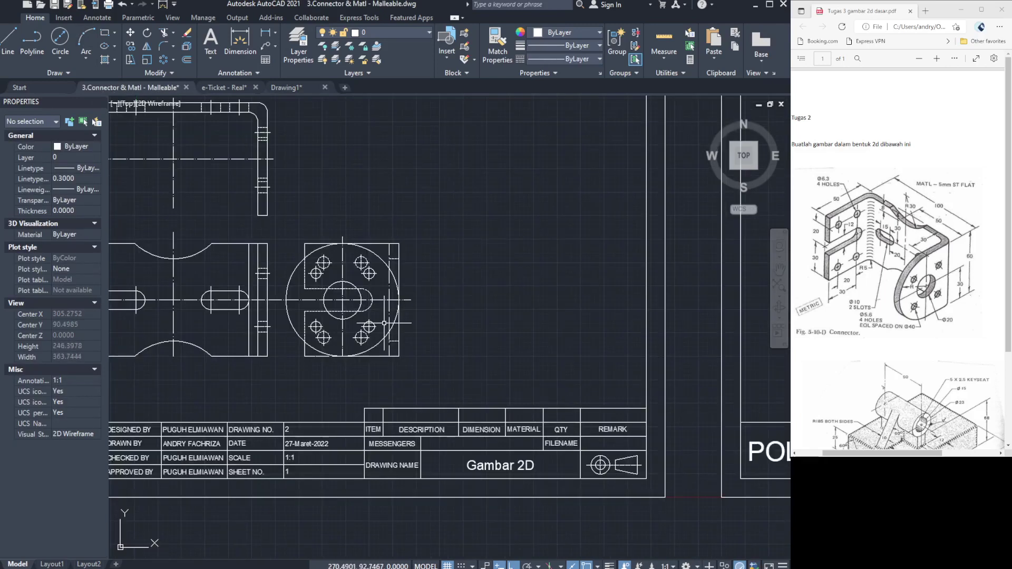
{"action": "scroll", "coordinate": [385, 323], "scroll_direction": "down", "scroll_amount": 2}
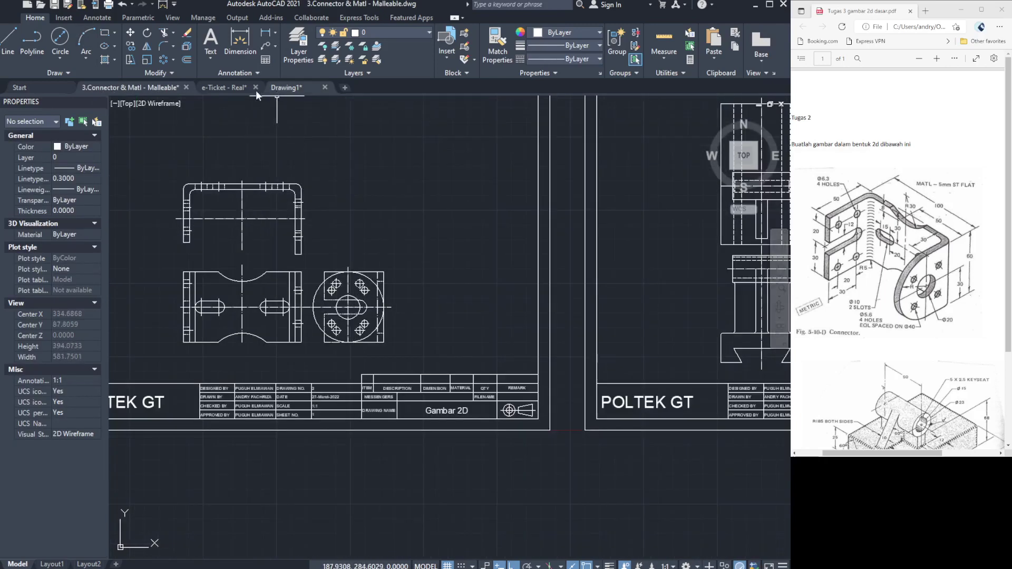
{"action": "left_click", "coordinate": [298, 88]}
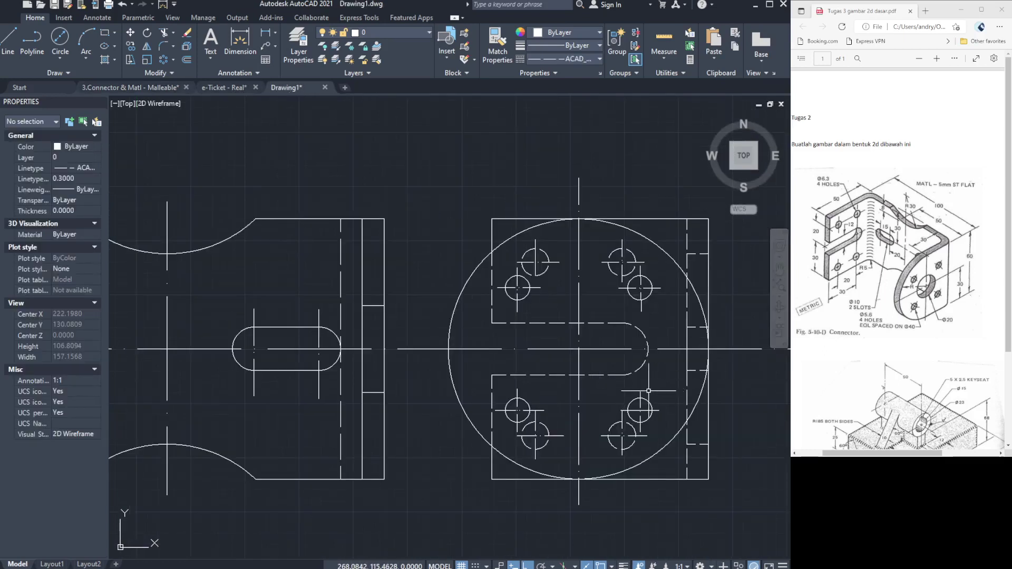
Pan the drawing down in two passes to clear empty space above the front view.
{"action": "left_click", "coordinate": [779, 271]}
{"action": "mouse_move", "coordinate": [530, 332]}
{"action": "left_mouse_down"}
{"action": "mouse_move", "coordinate": [617, 291]}
{"action": "mouse_move", "coordinate": [517, 305]}
{"action": "mouse_move", "coordinate": [721, 305]}
{"action": "left_mouse_up"}
{"action": "left_click_drag", "start_coordinate": [399, 316], "coordinate": [515, 322]}
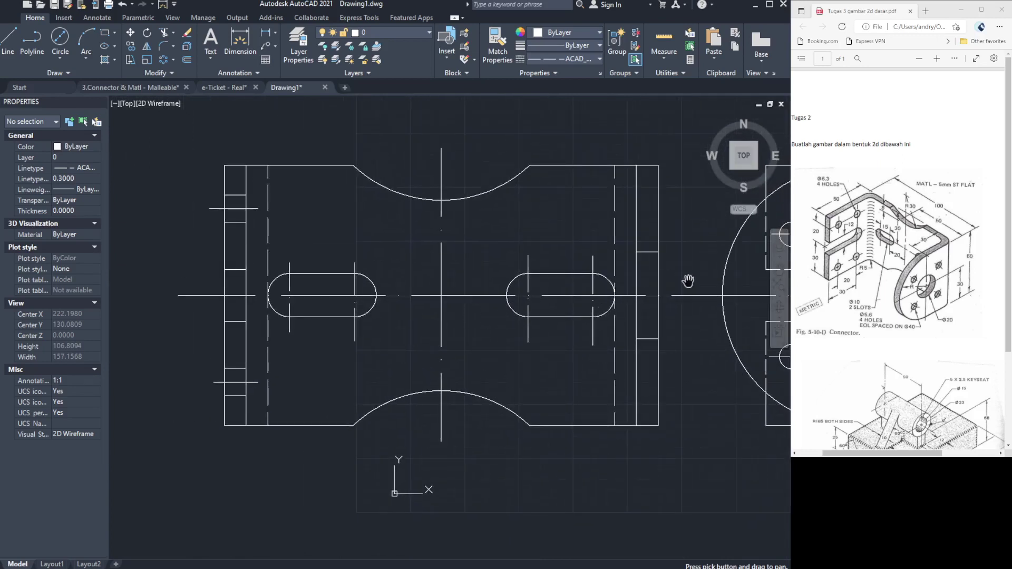
{"action": "key", "text": "Escape"}
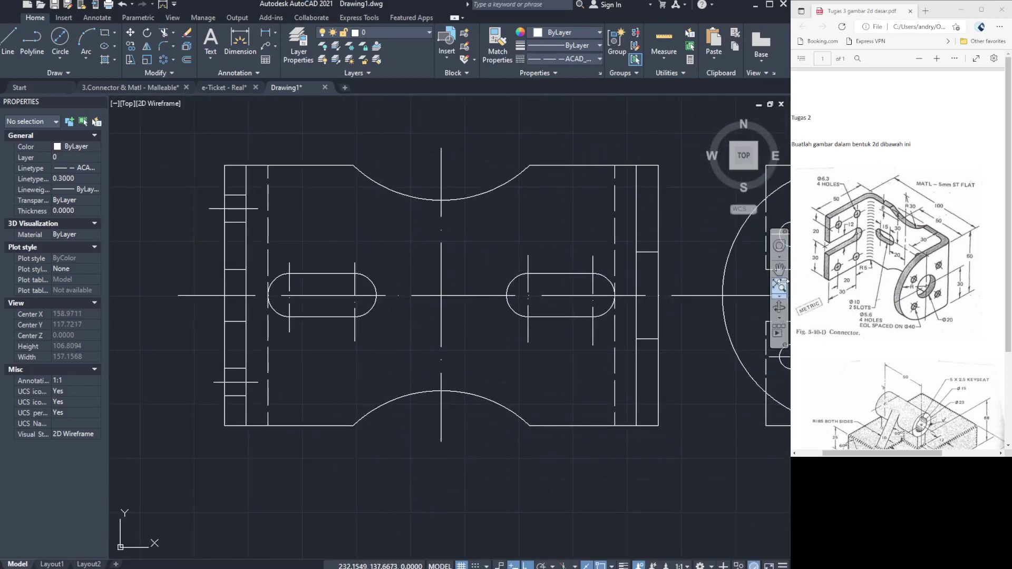
{"action": "left_click", "coordinate": [779, 269]}
{"action": "mouse_move", "coordinate": [474, 256]}
{"action": "left_mouse_down"}
{"action": "mouse_move", "coordinate": [431, 434]}
{"action": "mouse_move", "coordinate": [510, 480]}
{"action": "left_mouse_up"}
{"action": "key", "text": "Escape"}
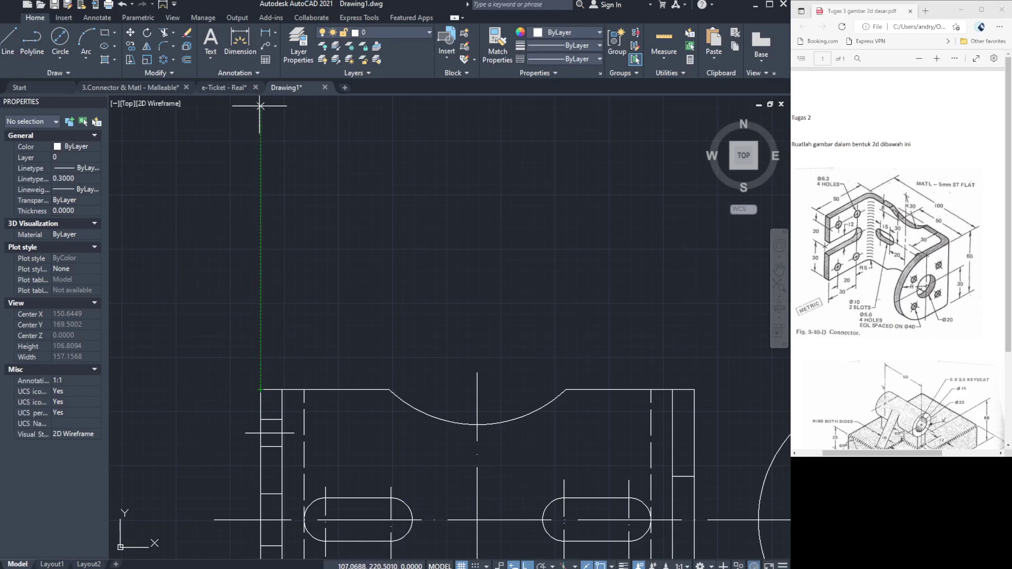
Zoom out and draw the inverted U-channel profile, with sheet thickness, above the front view.
{"action": "scroll", "coordinate": [260, 106], "scroll_direction": "down", "scroll_amount": 2}
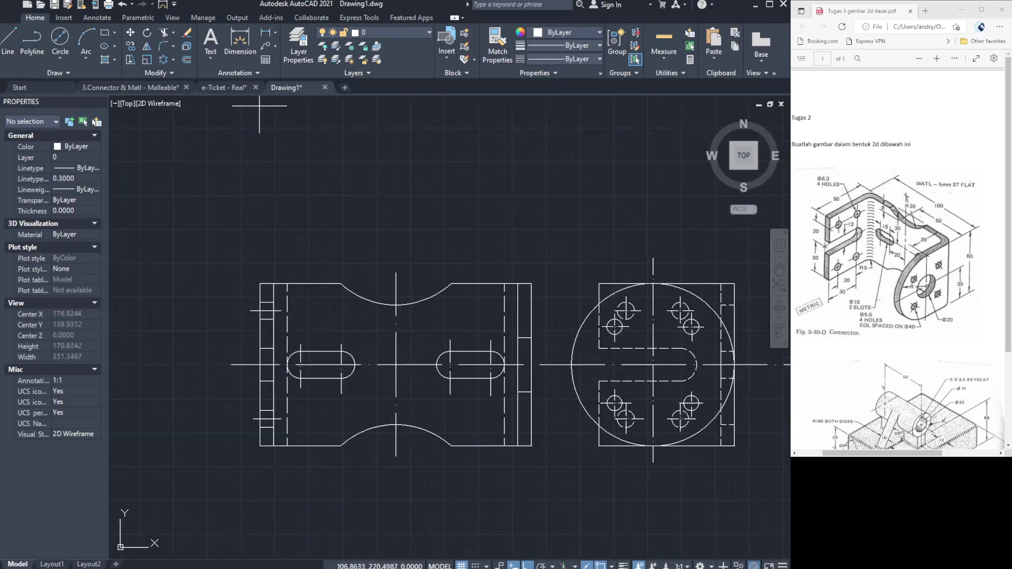
{"action": "scroll", "coordinate": [260, 105], "scroll_direction": "down", "scroll_amount": 2}
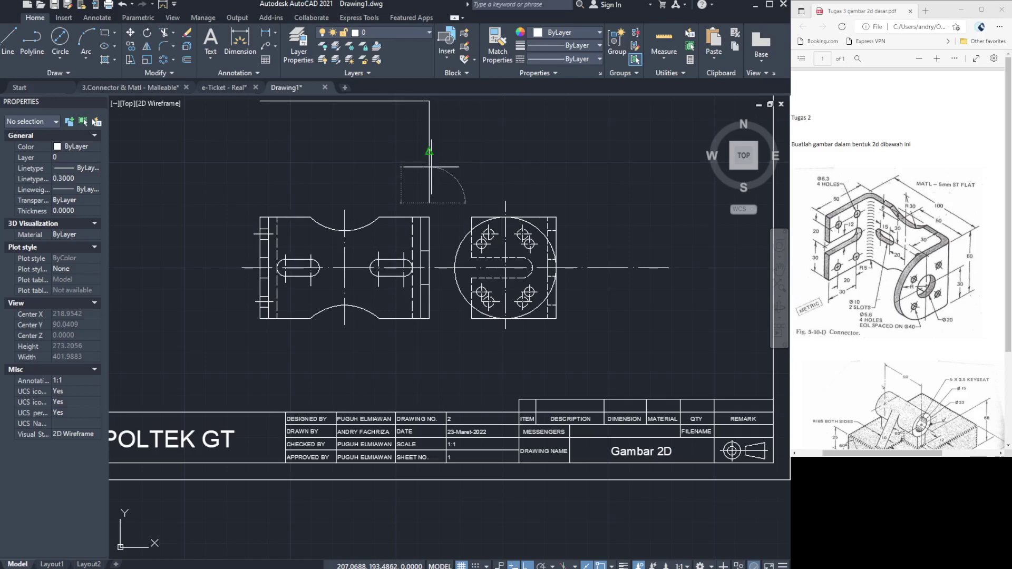
{"action": "left_click", "coordinate": [430, 203]}
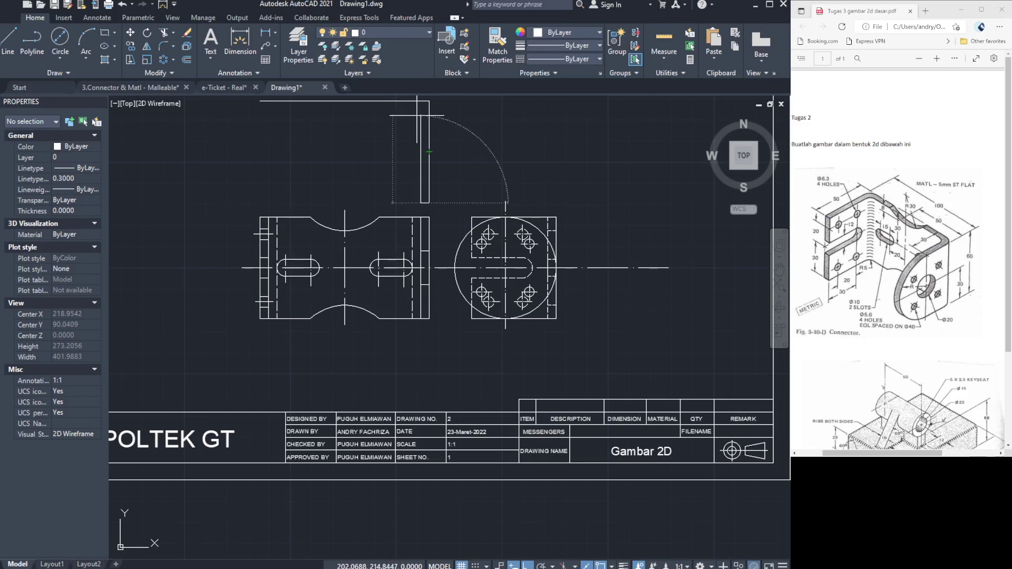
{"action": "left_click", "coordinate": [421, 110]}
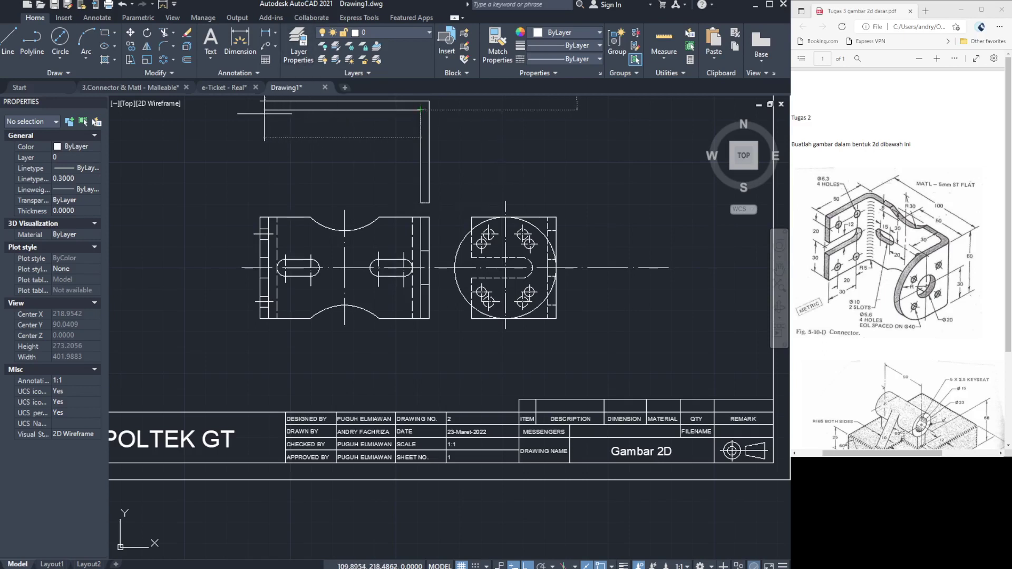
{"action": "left_click", "coordinate": [269, 110]}
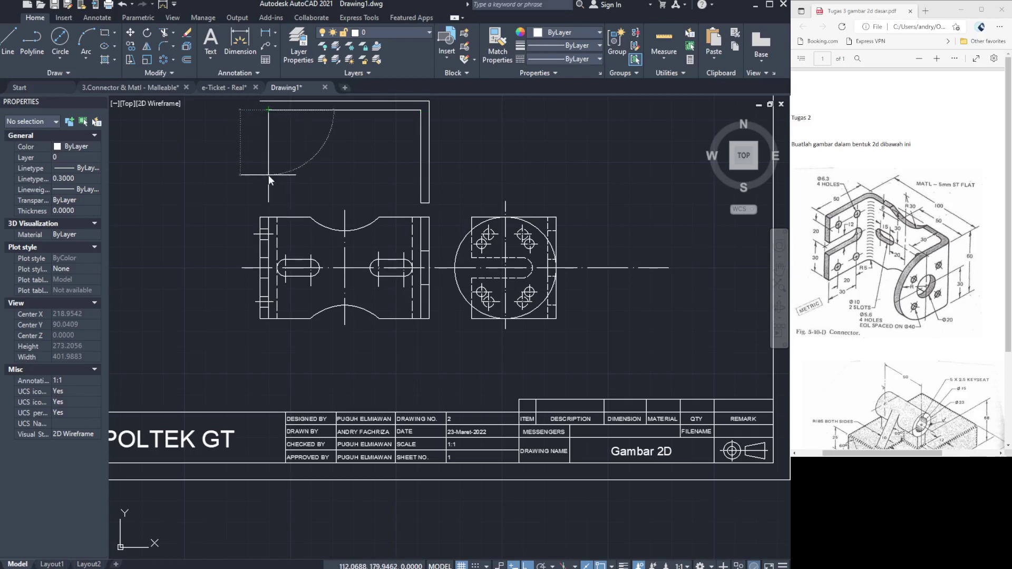
{"action": "left_click", "coordinate": [268, 175]}
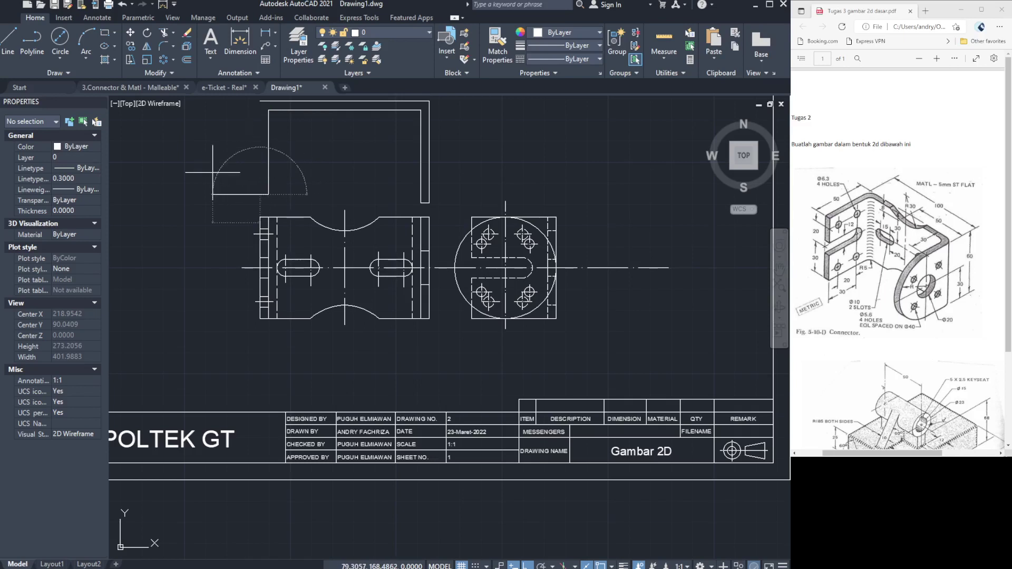
{"action": "left_click", "coordinate": [260, 101]}
{"action": "key", "text": "Return"}
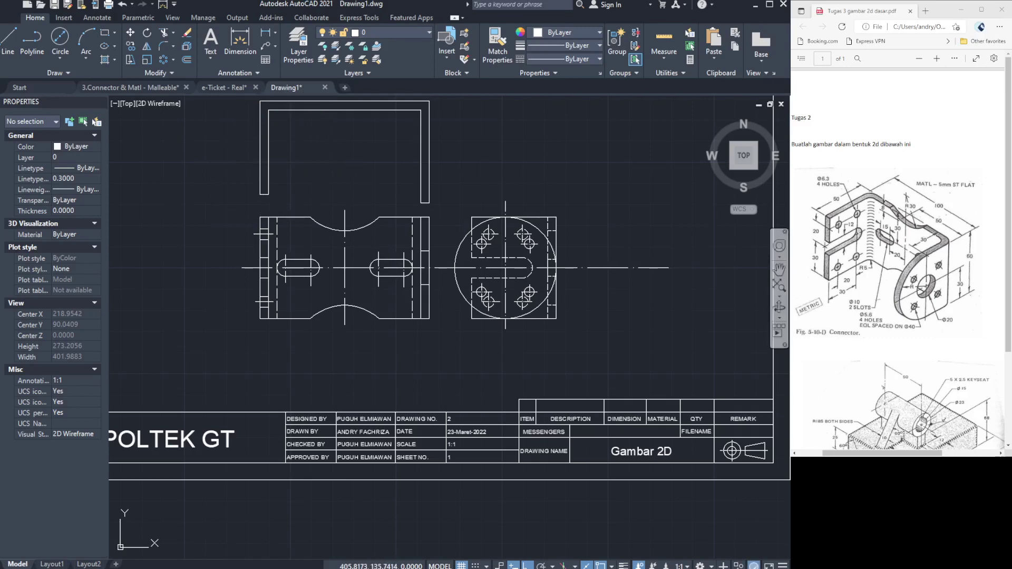
Zoom to the channel's top-left corner and draw a construction line down to the bend centre.
{"action": "scroll", "coordinate": [322, 104], "scroll_direction": "up", "scroll_amount": 2}
{"action": "scroll", "coordinate": [343, 118], "scroll_direction": "down", "scroll_amount": 4}
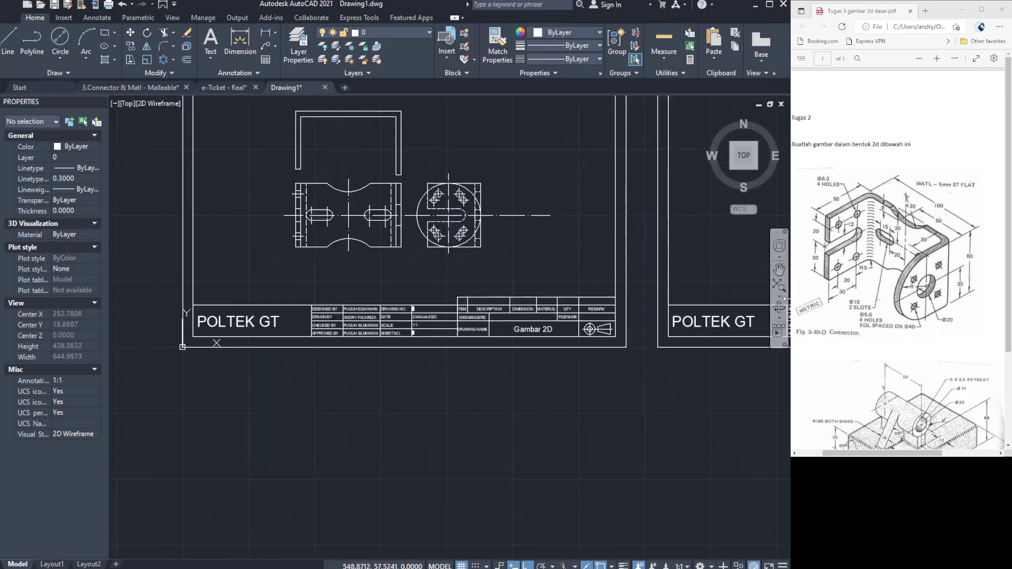
{"action": "left_click", "coordinate": [779, 270]}
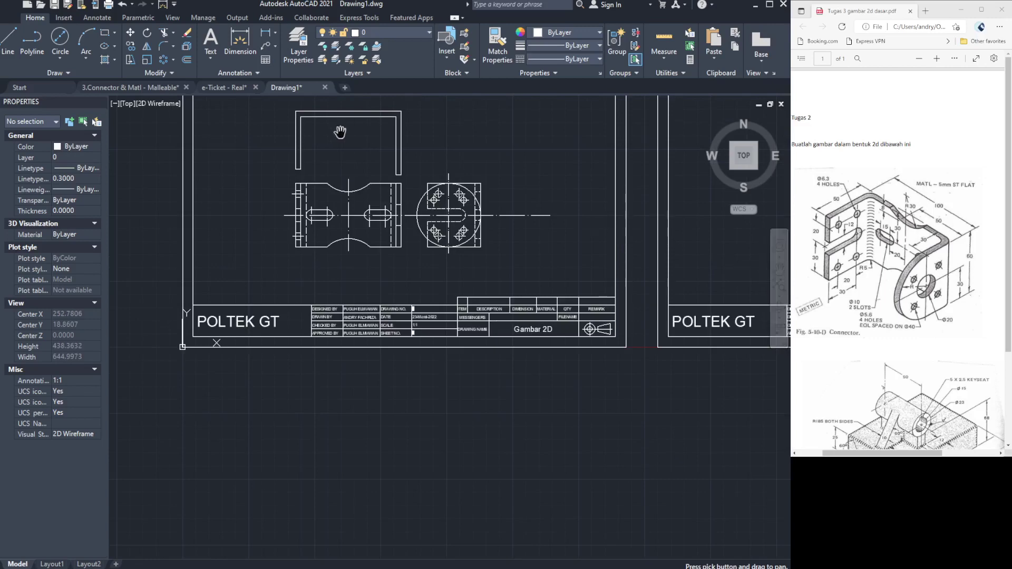
{"action": "left_click_drag", "start_coordinate": [349, 206], "coordinate": [364, 253]}
{"action": "scroll", "coordinate": [364, 252], "scroll_direction": "up", "scroll_amount": 3}
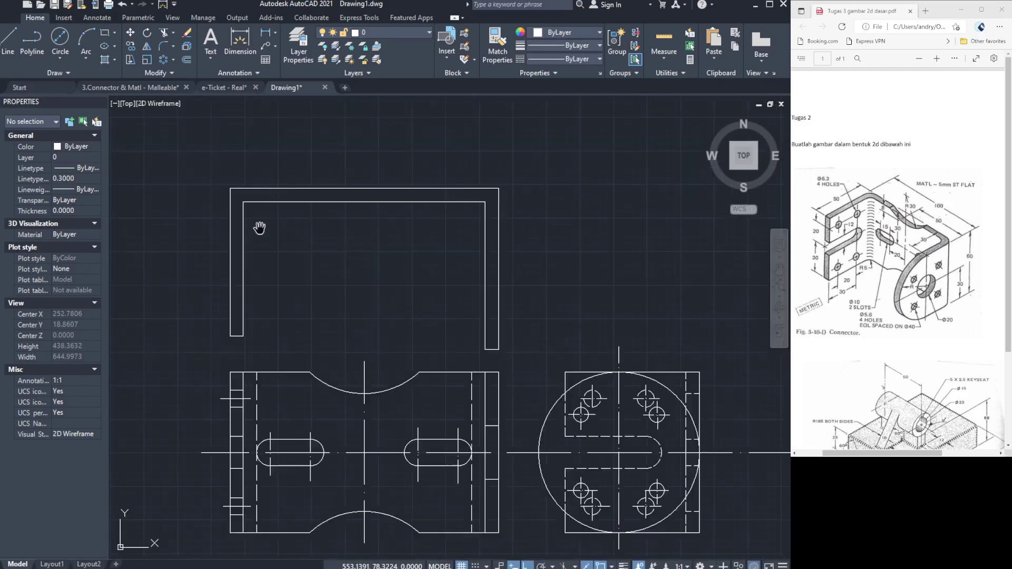
{"action": "key", "text": "Escape"}
{"action": "scroll", "coordinate": [260, 231], "scroll_direction": "up", "scroll_amount": 2}
{"action": "scroll", "coordinate": [257, 232], "scroll_direction": "up", "scroll_amount": 2}
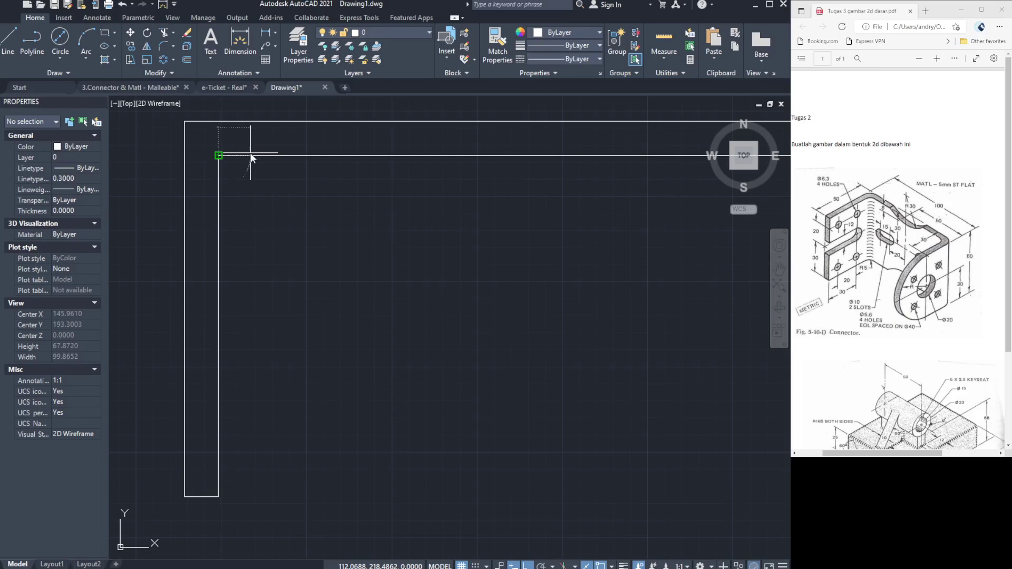
{"action": "left_click", "coordinate": [251, 155]}
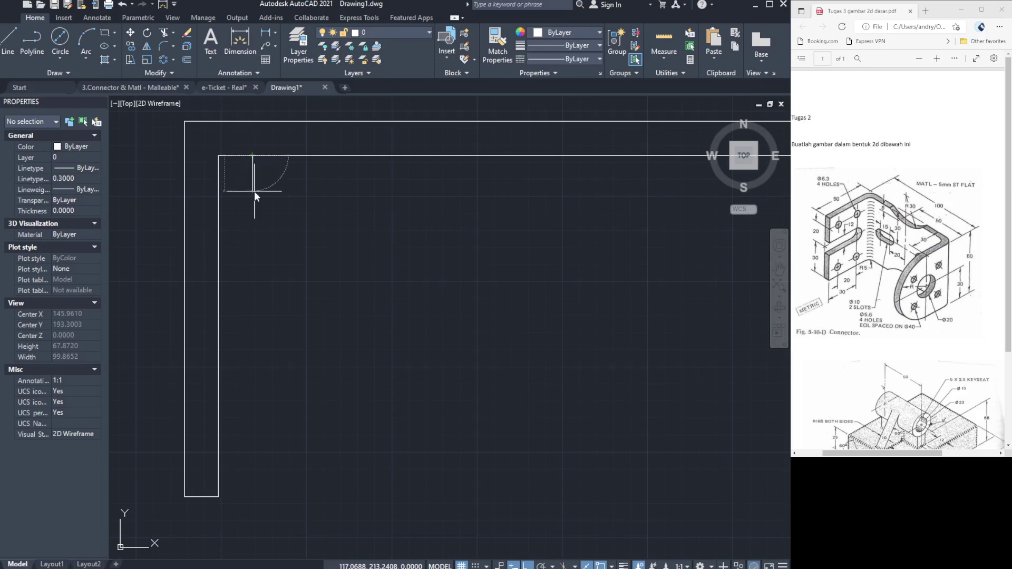
{"action": "left_click", "coordinate": [253, 190]}
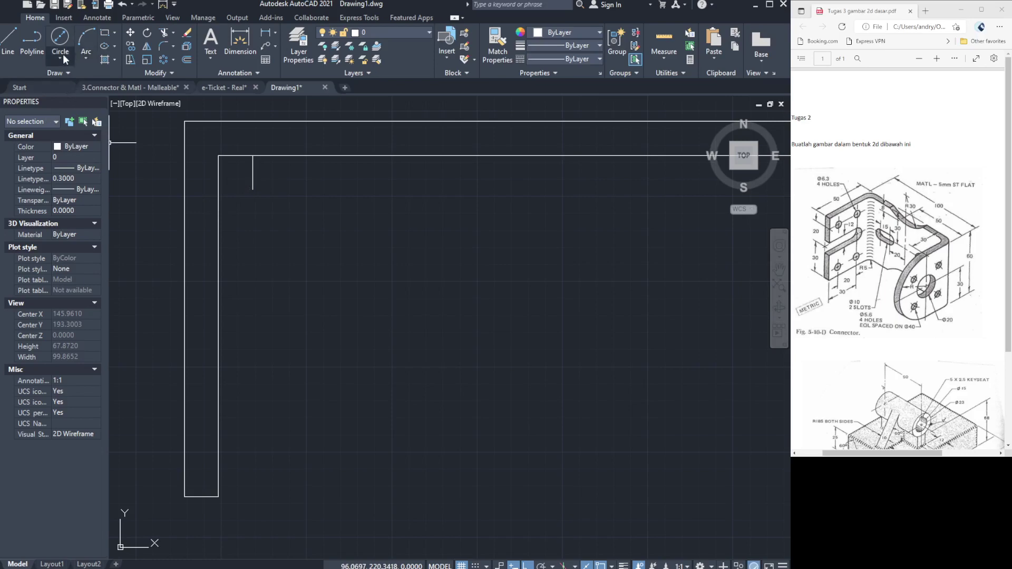
Draw two same-radius circles at the bend centre and the inner corner to form the bend arcs.
{"action": "left_click", "coordinate": [252, 189]}
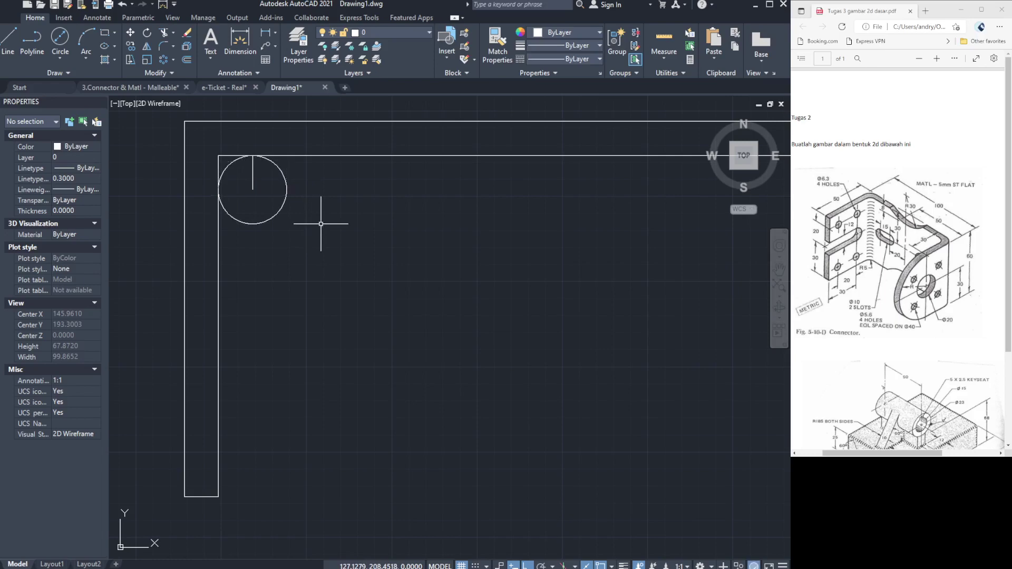
{"action": "left_click", "coordinate": [63, 62]}
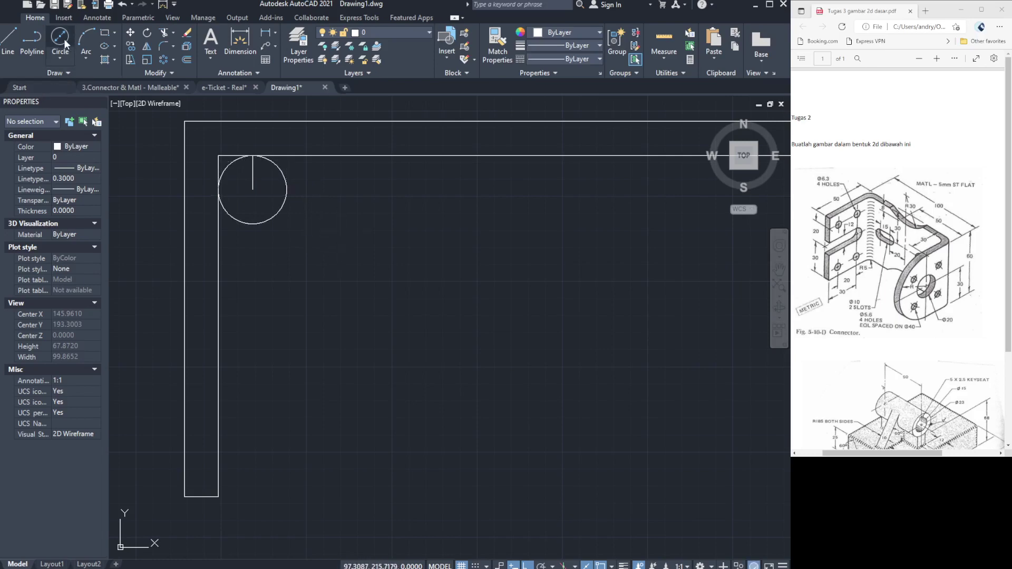
{"action": "left_click", "coordinate": [218, 155]}
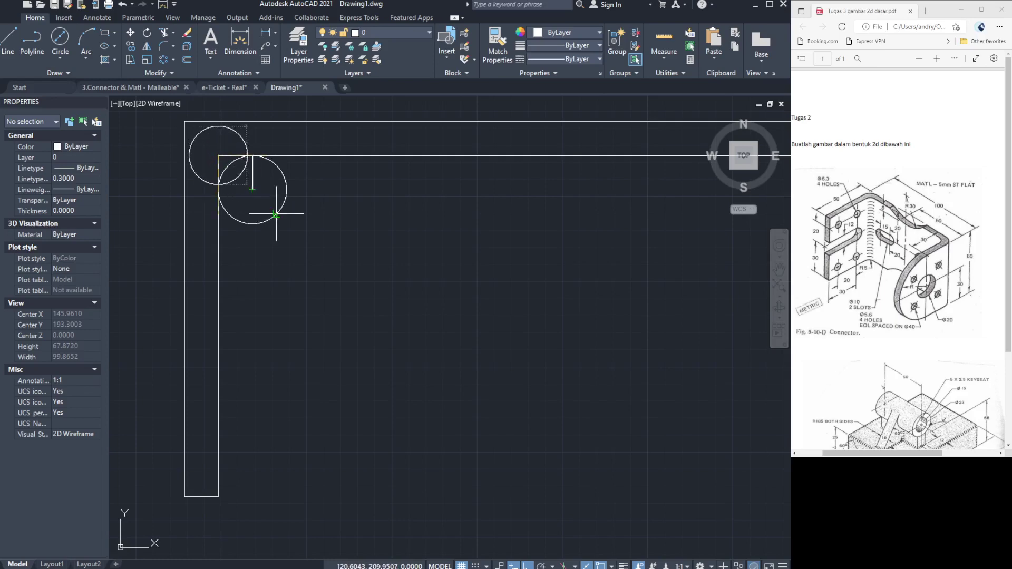
{"action": "key", "text": "Return"}
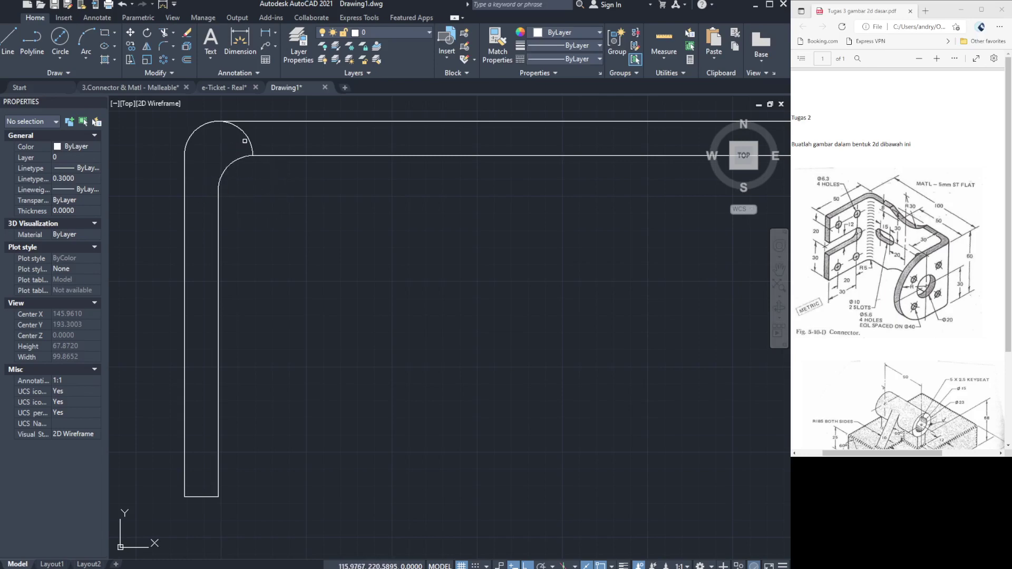
{"action": "scroll", "coordinate": [393, 196], "scroll_direction": "down", "scroll_amount": 4}
Draw a construction line from the inner top edge to the right bend centre.
{"action": "middle_click_drag", "start_coordinate": [398, 199], "coordinate": [524, 261]}
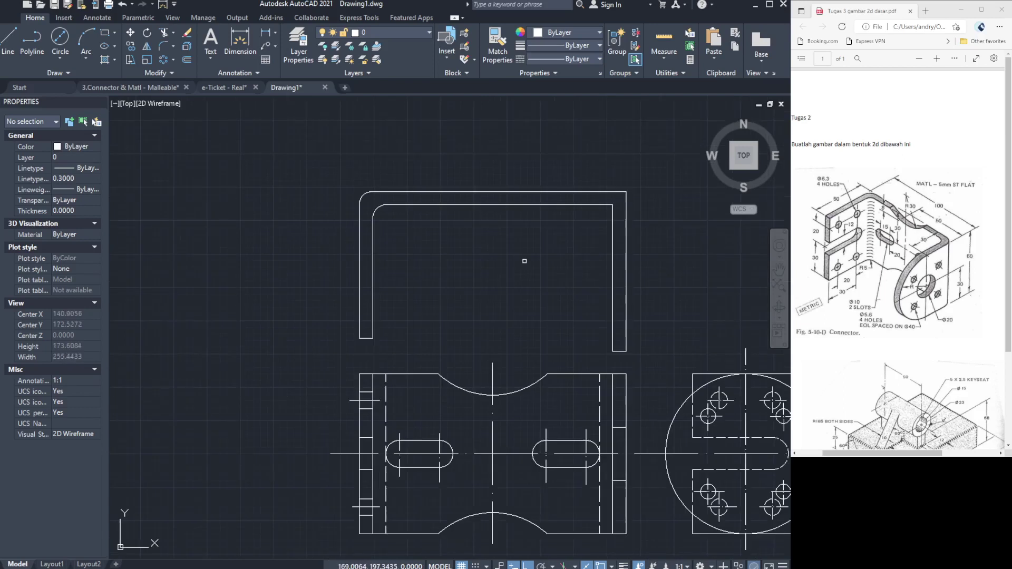
{"action": "scroll", "coordinate": [654, 230], "scroll_direction": "up", "scroll_amount": 2}
{"action": "scroll", "coordinate": [626, 185], "scroll_direction": "up", "scroll_amount": 2}
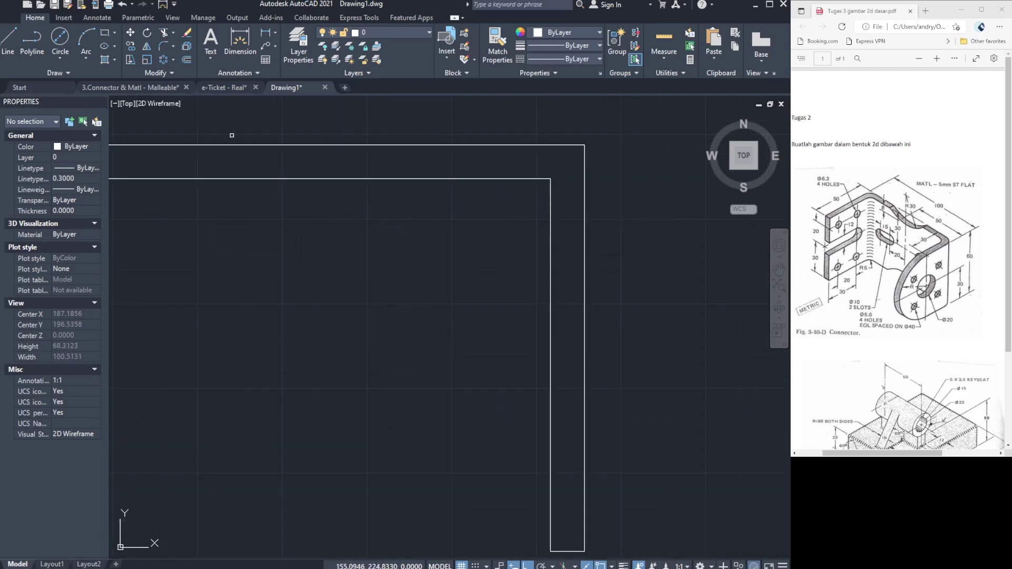
{"action": "left_click", "coordinate": [8, 43]}
{"action": "left_click", "coordinate": [550, 179]}
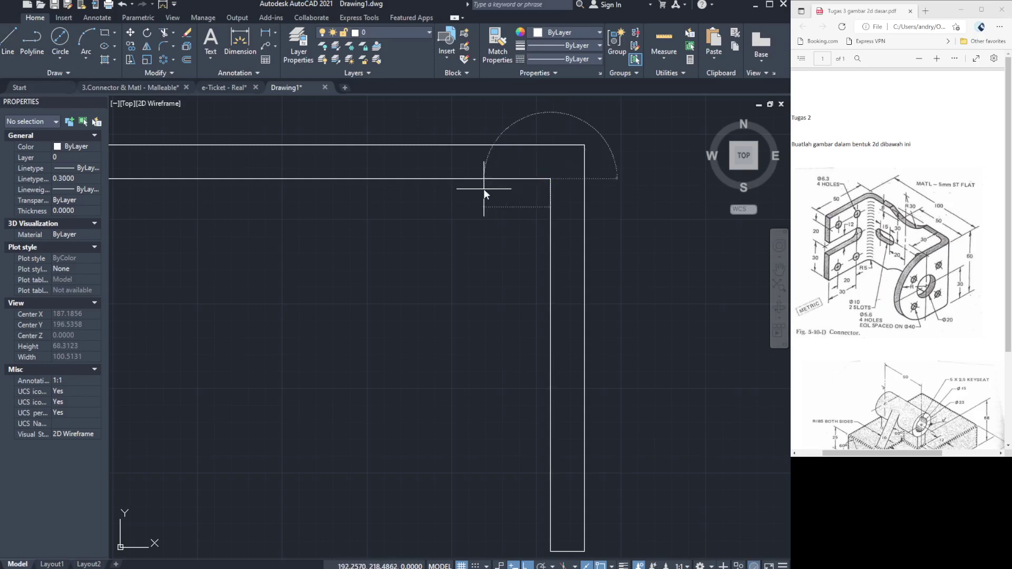
{"action": "left_click", "coordinate": [517, 213]}
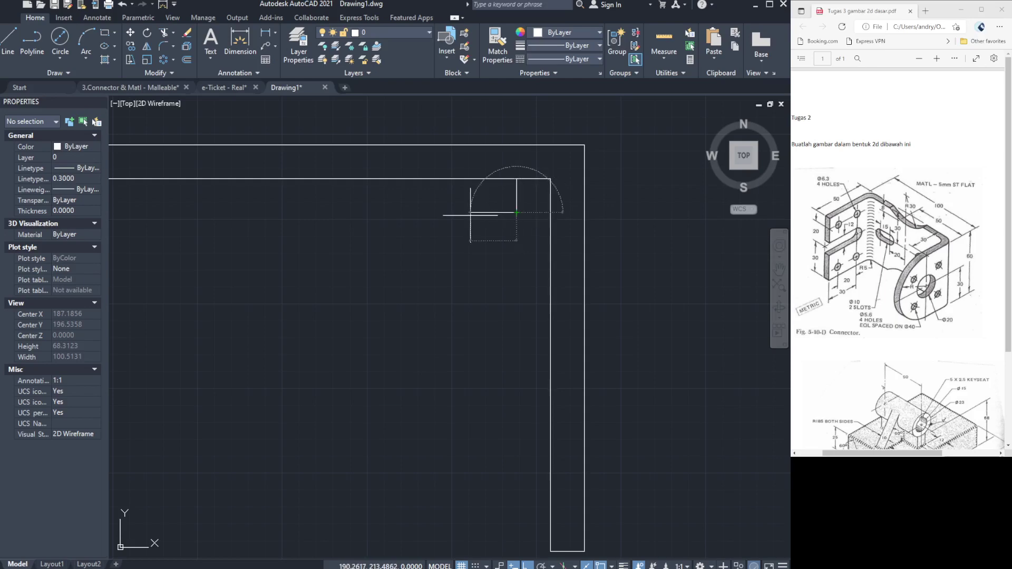
{"action": "key", "text": "Escape"}
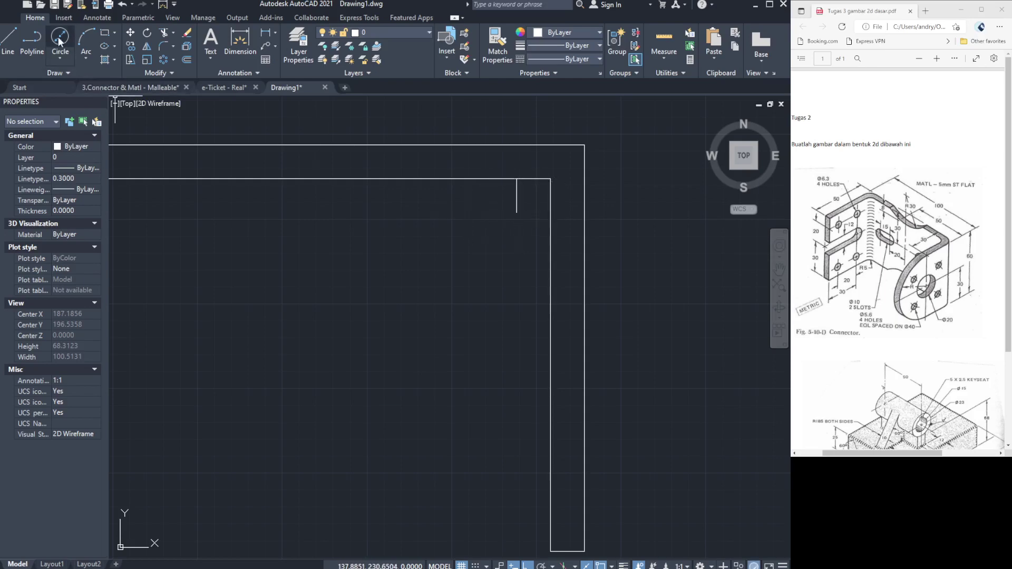
Draw the right bend circles at the bend centre and outer corner, entering radii 5, 10 and 5.
{"action": "left_click", "coordinate": [517, 212]}
{"action": "type", "text": "5"}
{"action": "key", "text": "Return"}
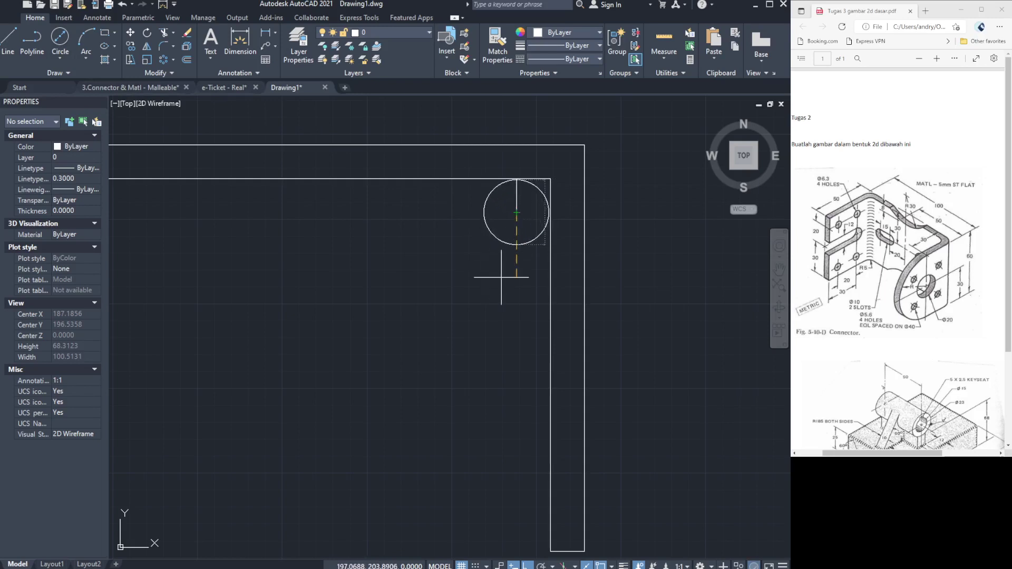
{"action": "type", "text": "10"}
{"action": "key", "text": "Return"}
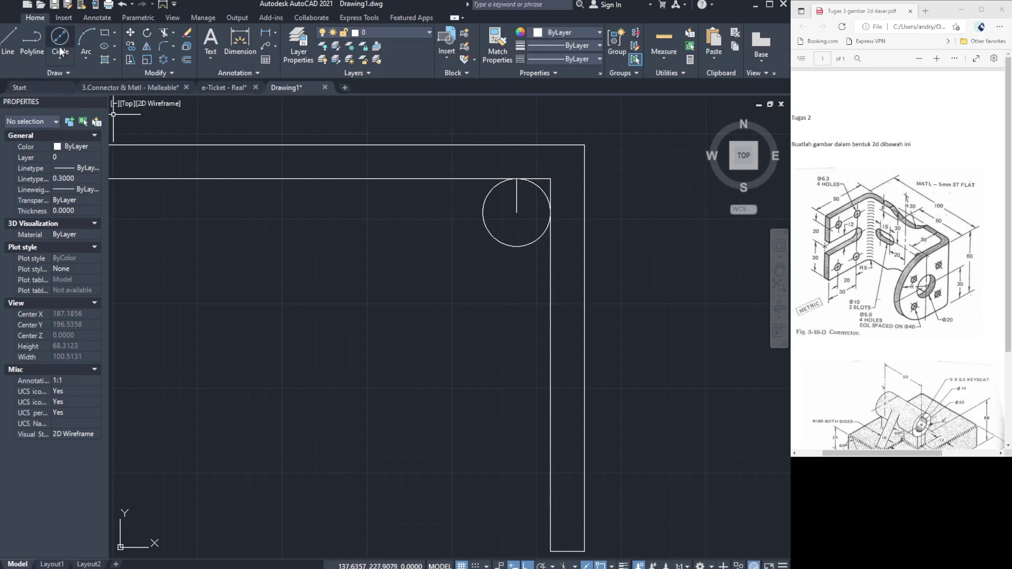
{"action": "left_click", "coordinate": [550, 178]}
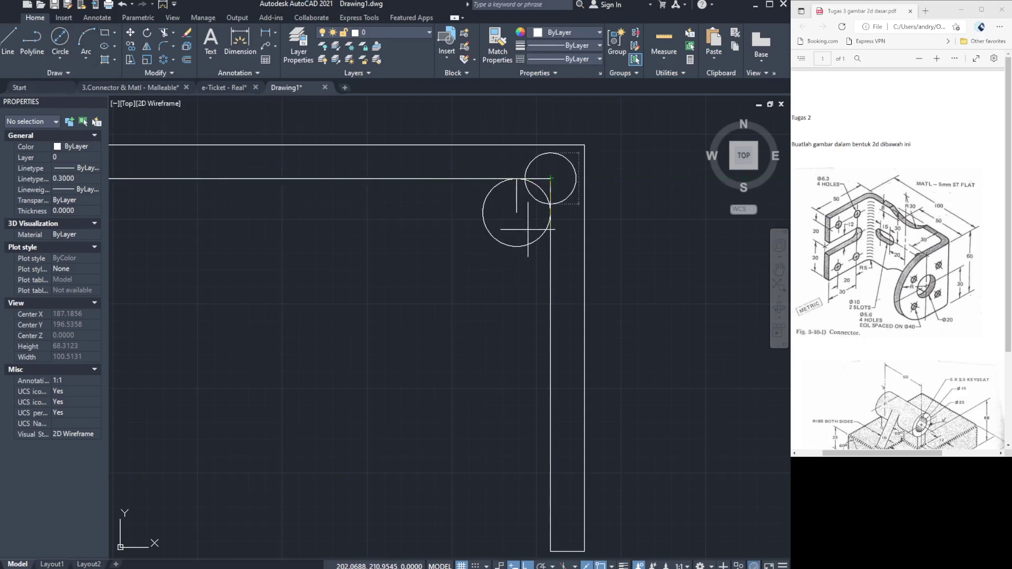
{"action": "type", "text": "5"}
{"action": "key", "text": "Return"}
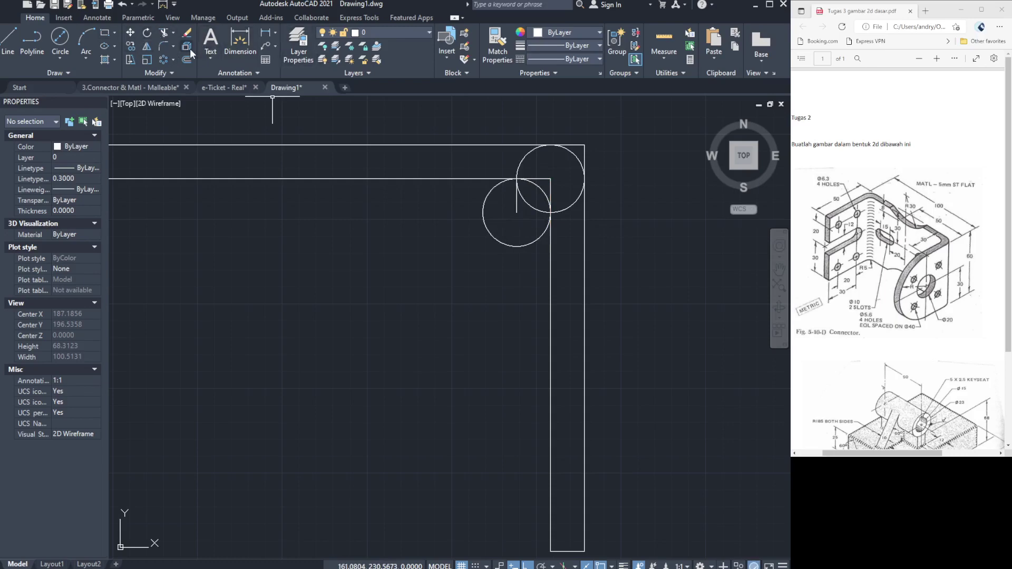
Trim the excess circle and corner geometry, leaving the inner and outer right bend arcs.
{"action": "left_click", "coordinate": [160, 34]}
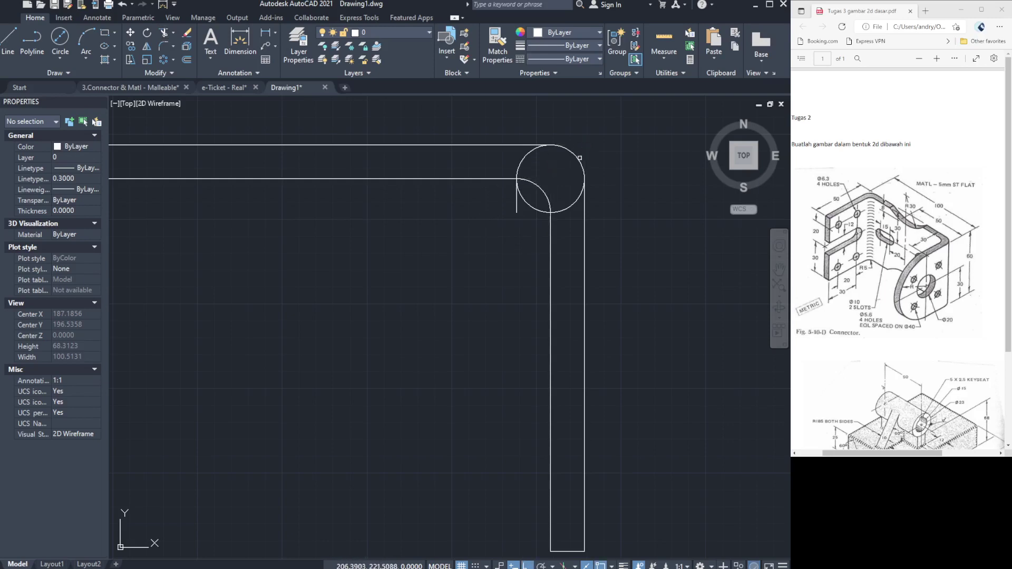
{"action": "left_click", "coordinate": [569, 203]}
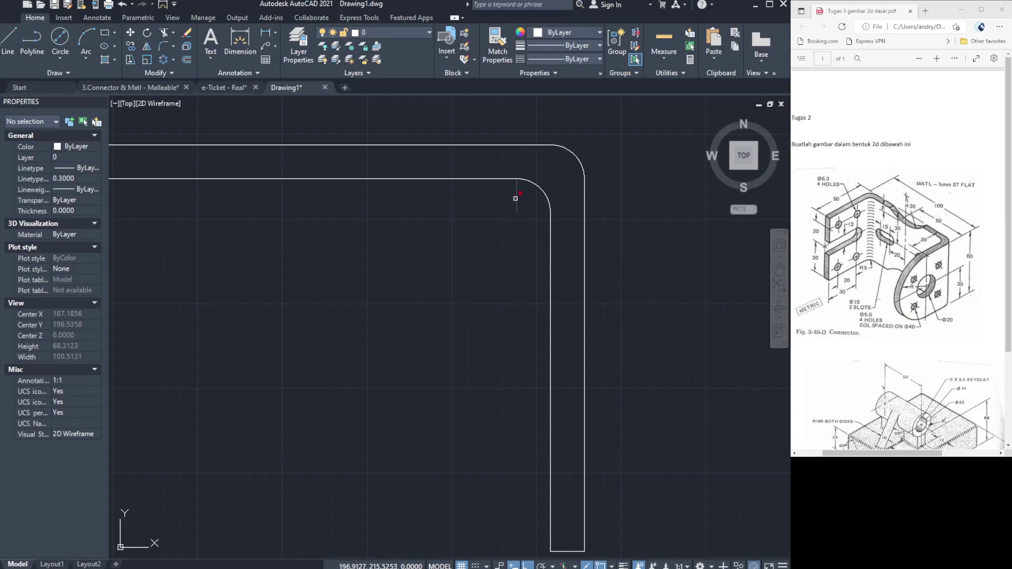
{"action": "scroll", "coordinate": [479, 237], "scroll_direction": "down", "scroll_amount": 2}
{"action": "scroll", "coordinate": [412, 251], "scroll_direction": "down", "scroll_amount": 2}
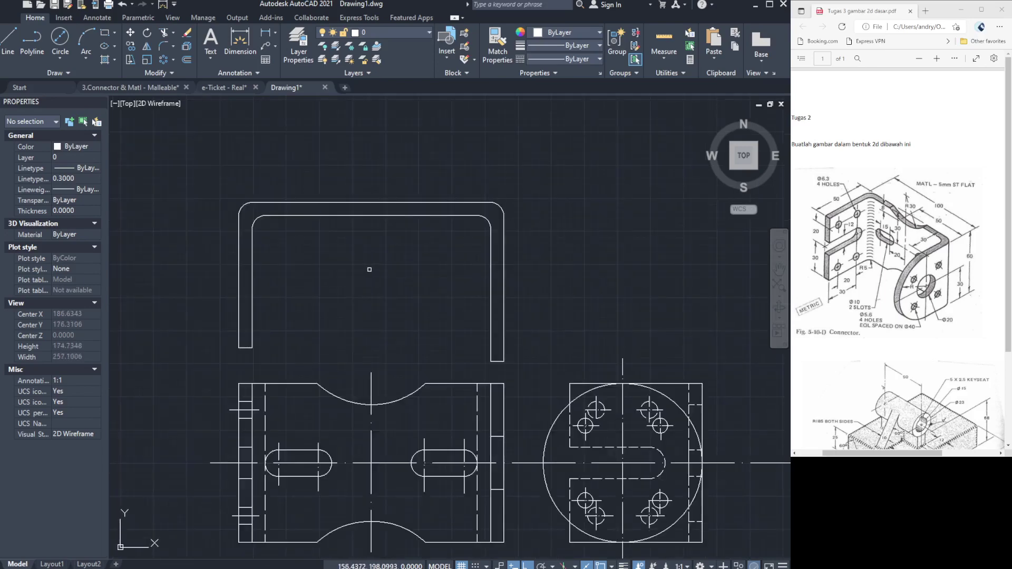
{"action": "key", "text": "Escape"}
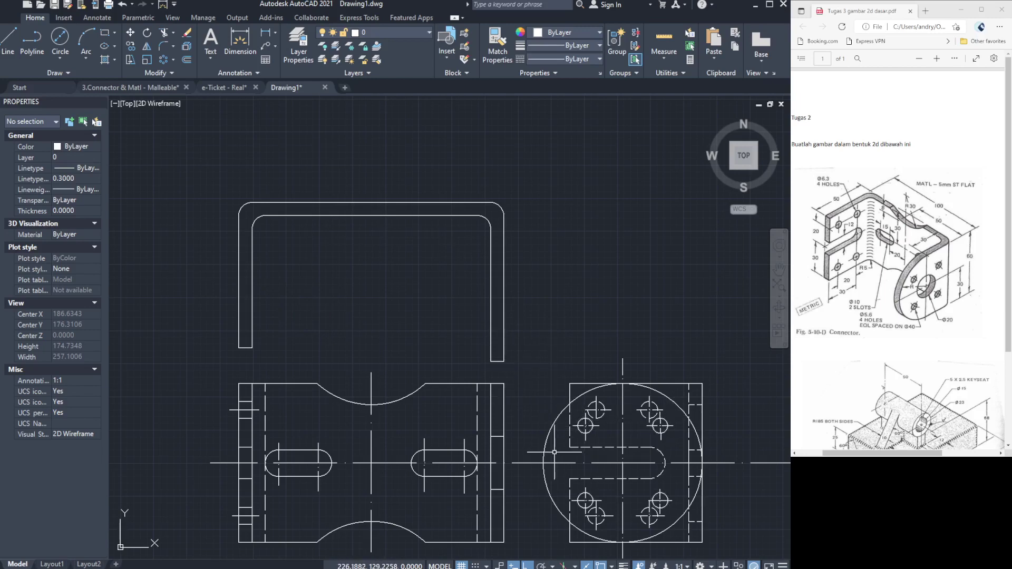
{"action": "scroll", "coordinate": [553, 452], "scroll_direction": "up", "scroll_amount": 2}
{"action": "scroll", "coordinate": [553, 450], "scroll_direction": "up", "scroll_amount": 2}
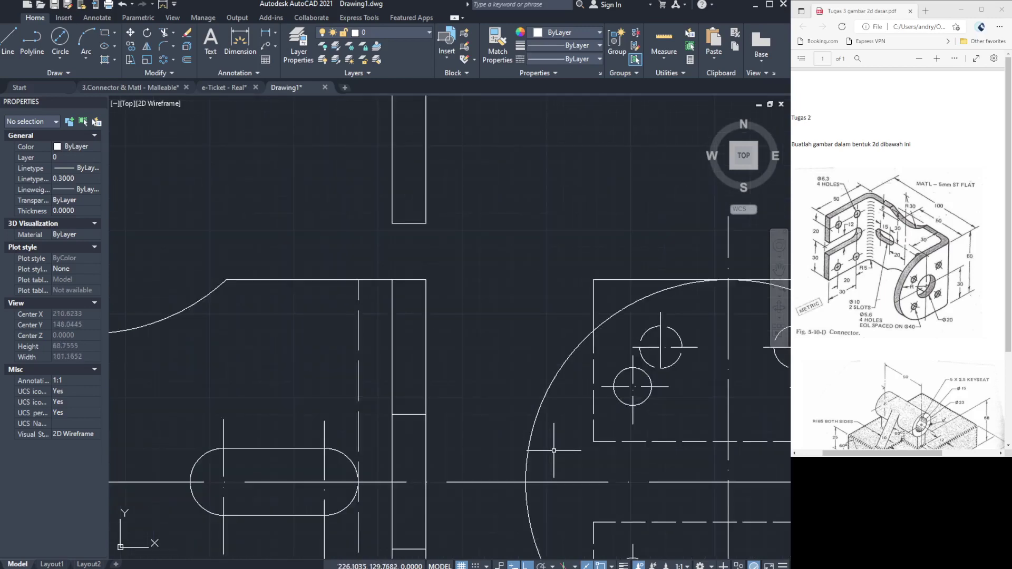
{"action": "scroll", "coordinate": [514, 415], "scroll_direction": "down", "scroll_amount": 4}
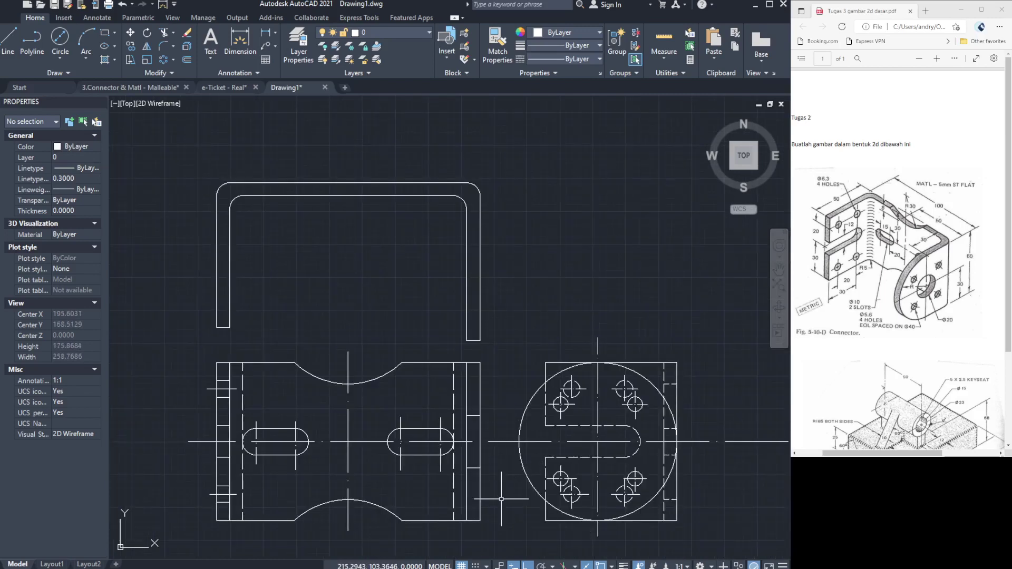
{"action": "scroll", "coordinate": [502, 490], "scroll_direction": "up", "scroll_amount": 2}
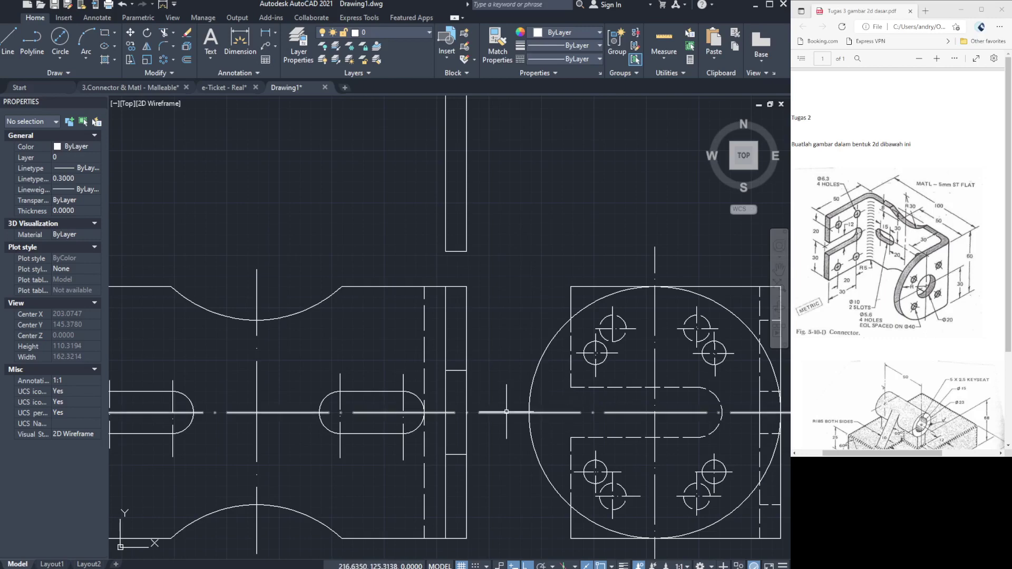
Pan to the circular side view and pick its centre for a new circle.
{"action": "left_click", "coordinate": [778, 279]}
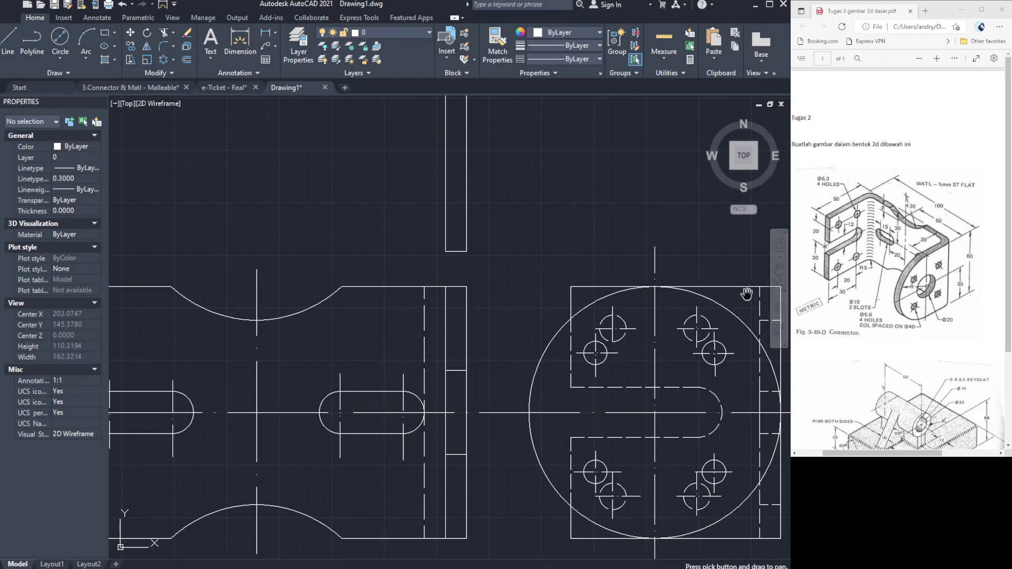
{"action": "left_click_drag", "start_coordinate": [685, 407], "coordinate": [556, 354]}
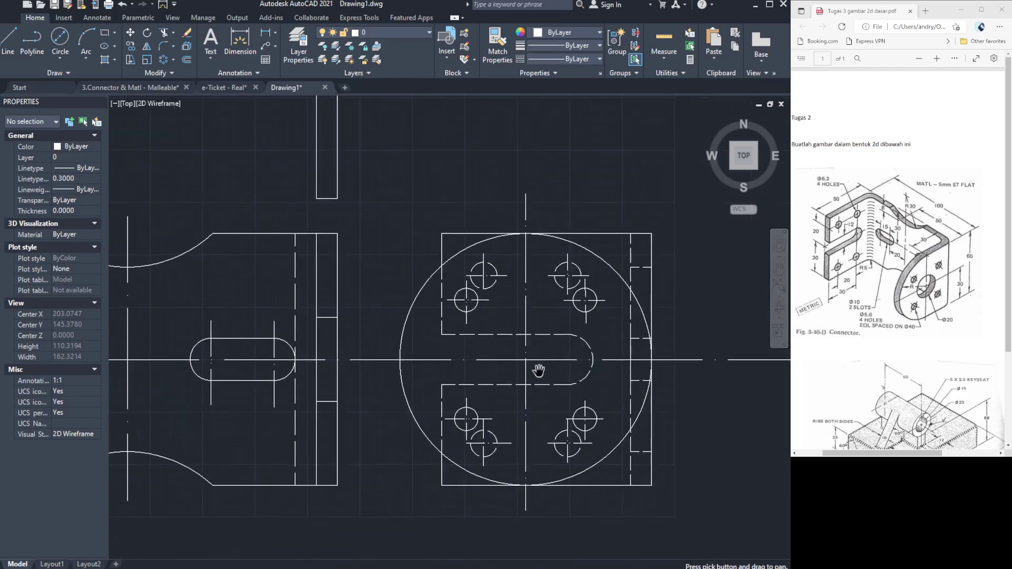
{"action": "key", "text": "Escape"}
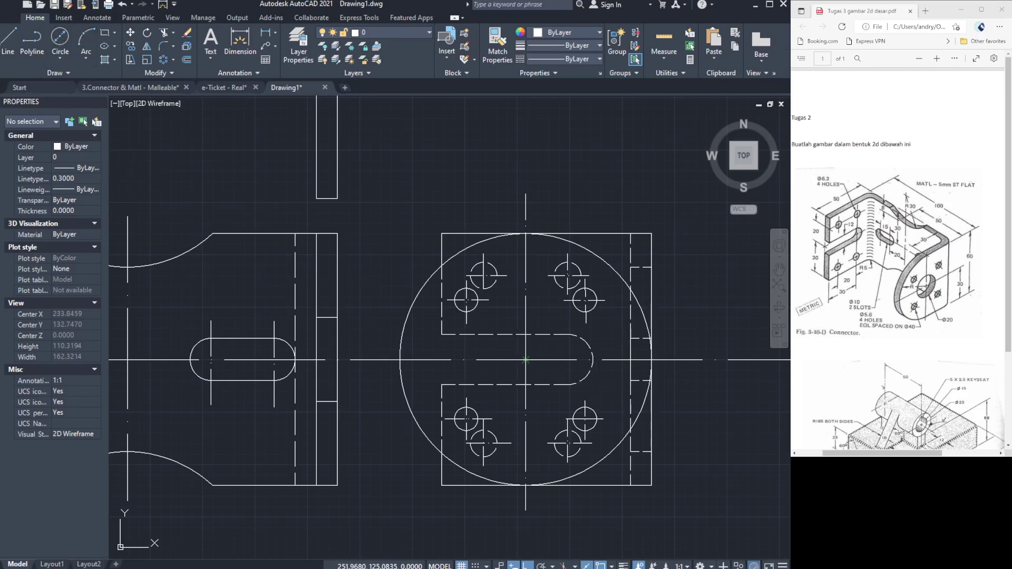
{"action": "left_click", "coordinate": [525, 360]}
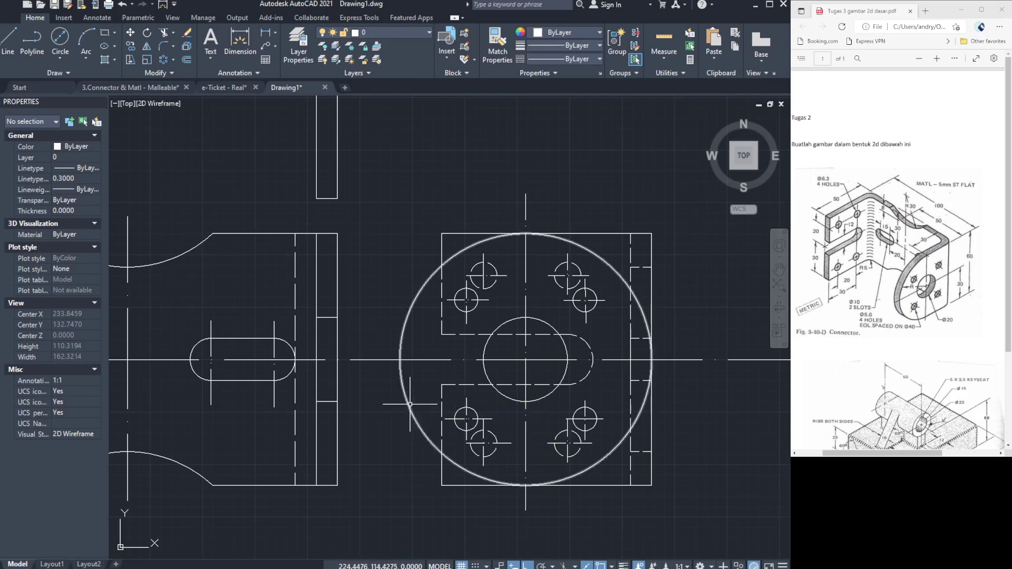
Pan the view up so the U-channel view is on screen.
{"action": "left_click", "coordinate": [780, 269]}
{"action": "mouse_move", "coordinate": [322, 264]}
{"action": "left_mouse_down"}
{"action": "mouse_move", "coordinate": [515, 368]}
{"action": "mouse_move", "coordinate": [569, 470]}
{"action": "left_mouse_up"}
{"action": "key", "text": "Escape"}
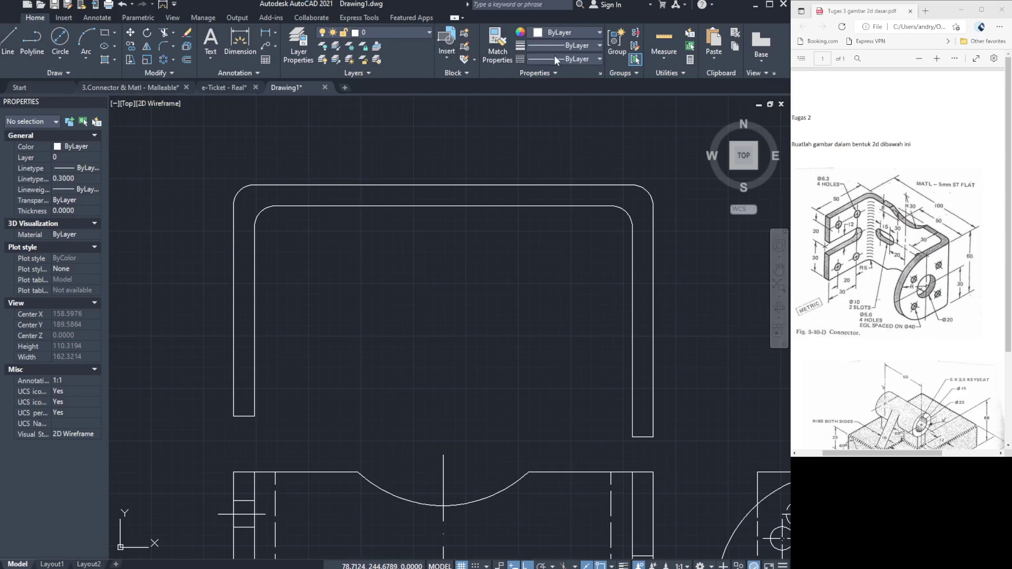
Draw a centre-linetype horizontal line across the U-channel, stretched past both legs.
{"action": "left_click", "coordinate": [564, 109]}
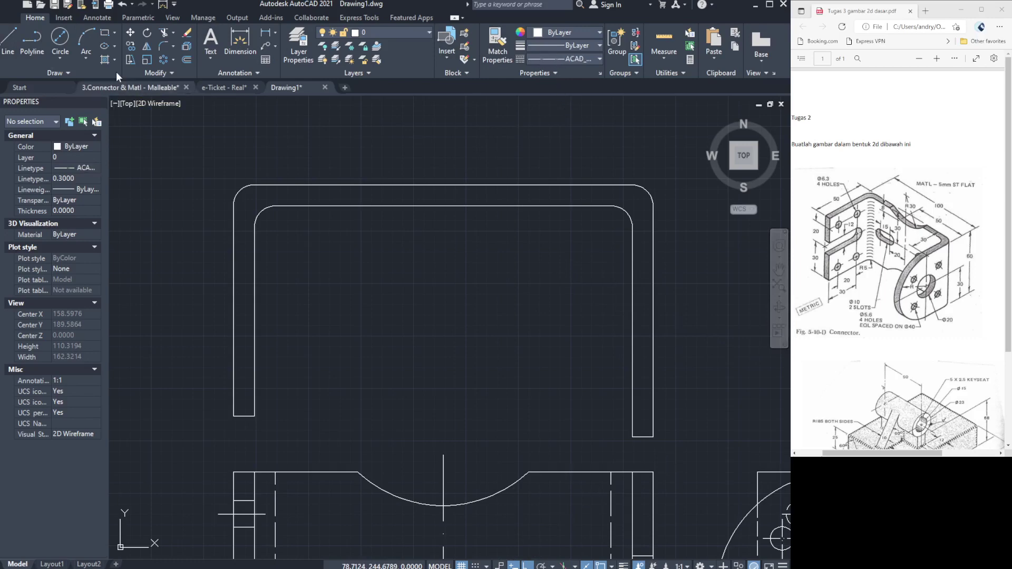
{"action": "left_click", "coordinate": [11, 42]}
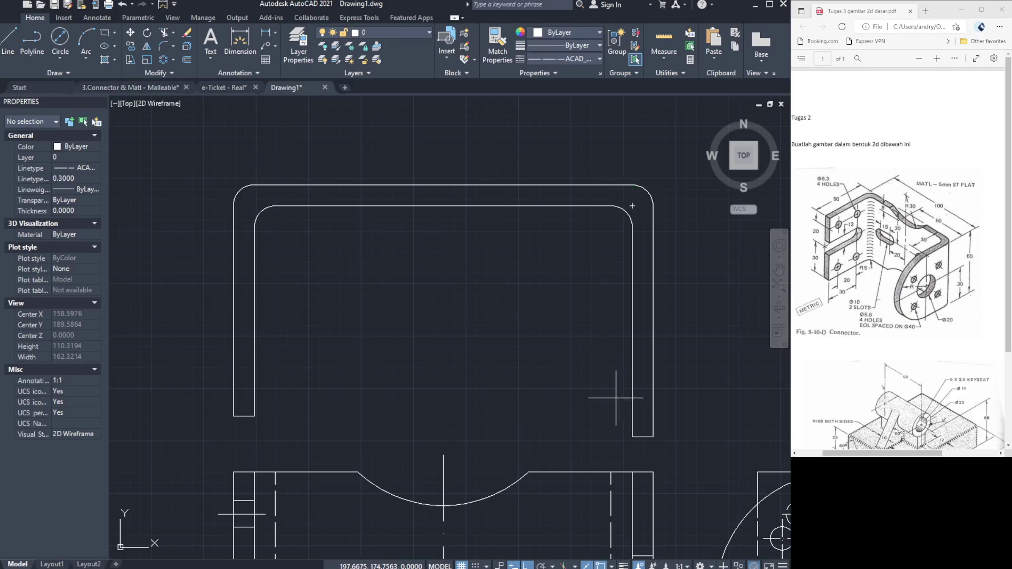
{"action": "left_click_drag", "start_coordinate": [635, 437], "coordinate": [623, 346]}
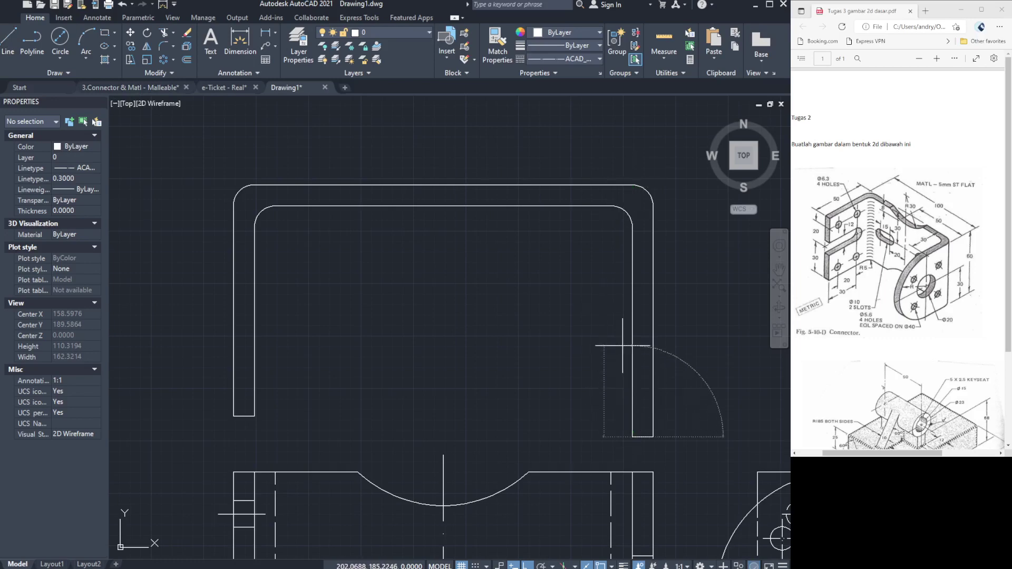
{"action": "left_click_drag", "start_coordinate": [633, 339], "coordinate": [652, 311]}
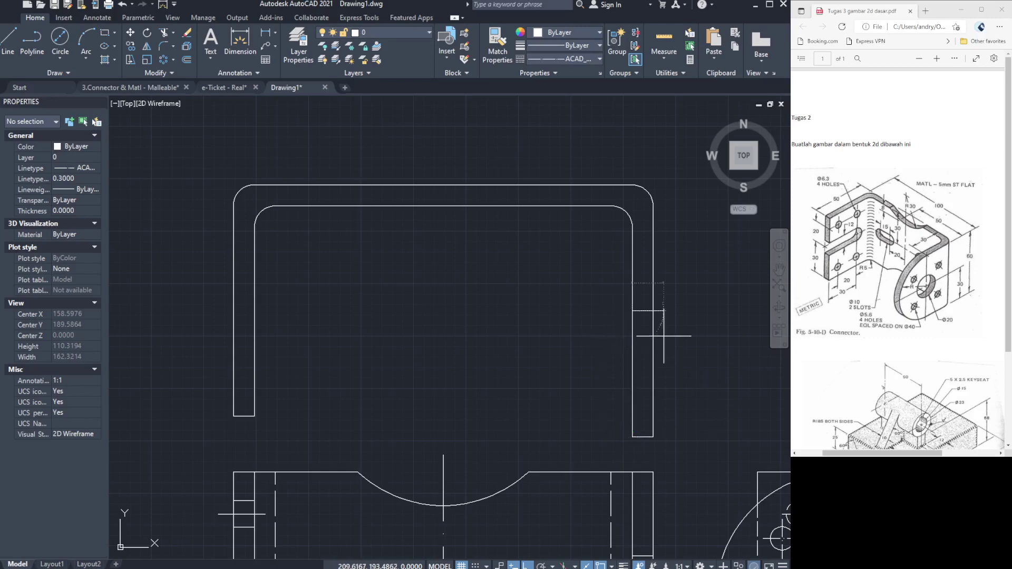
{"action": "left_click", "coordinate": [652, 311]}
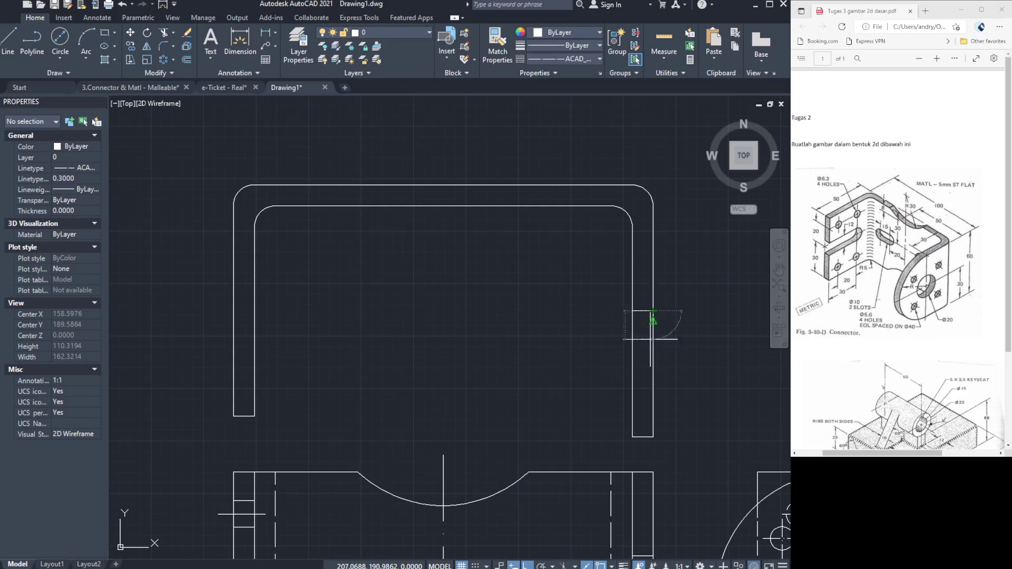
{"action": "left_click", "coordinate": [644, 312]}
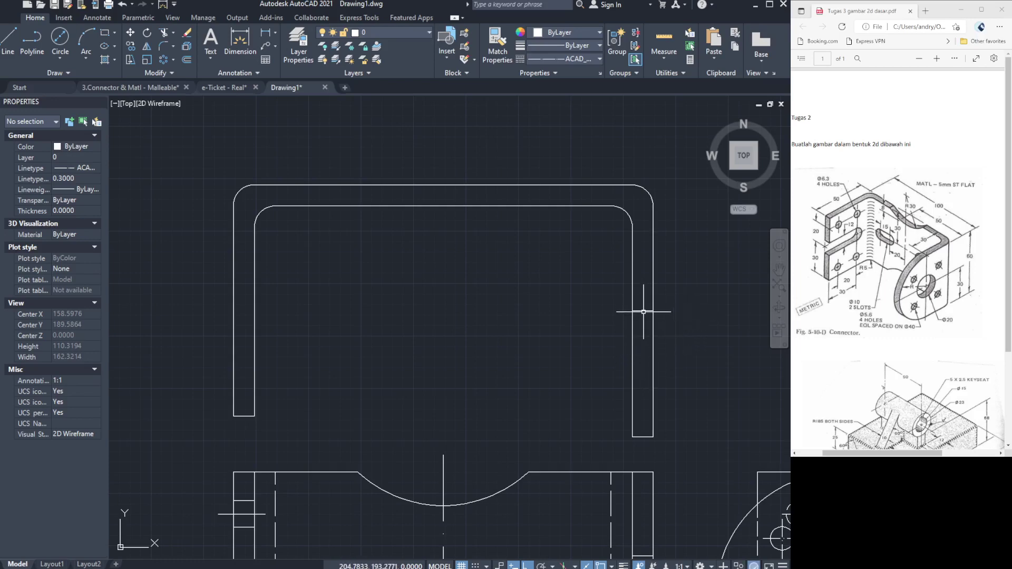
{"action": "left_click", "coordinate": [638, 311]}
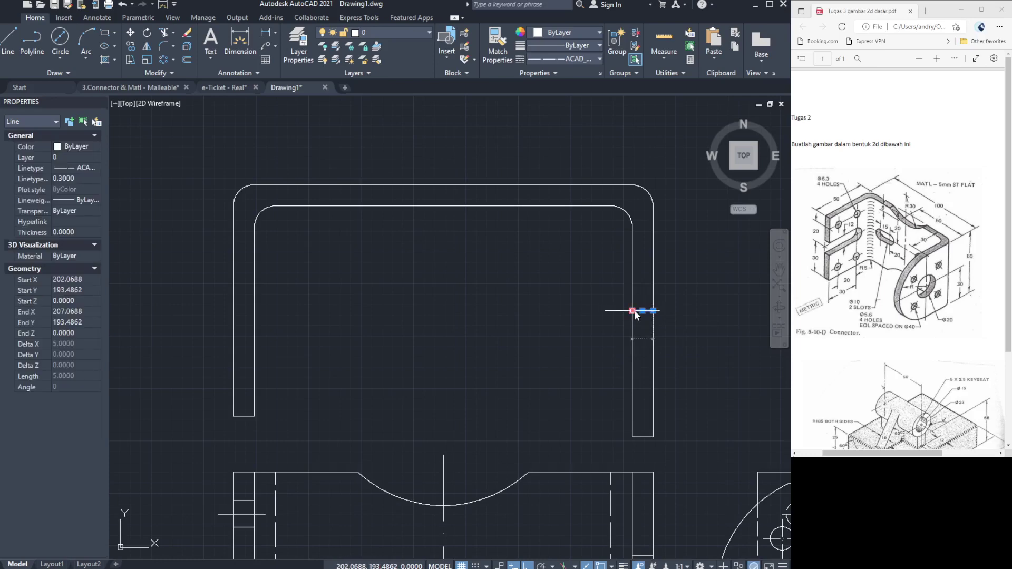
{"action": "left_click", "coordinate": [632, 311]}
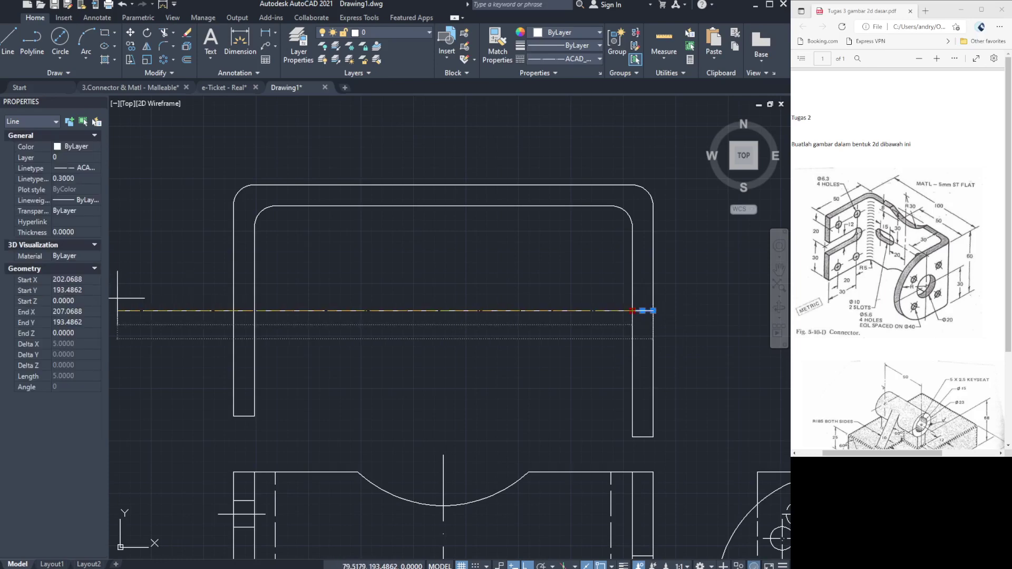
{"action": "left_click", "coordinate": [200, 301]}
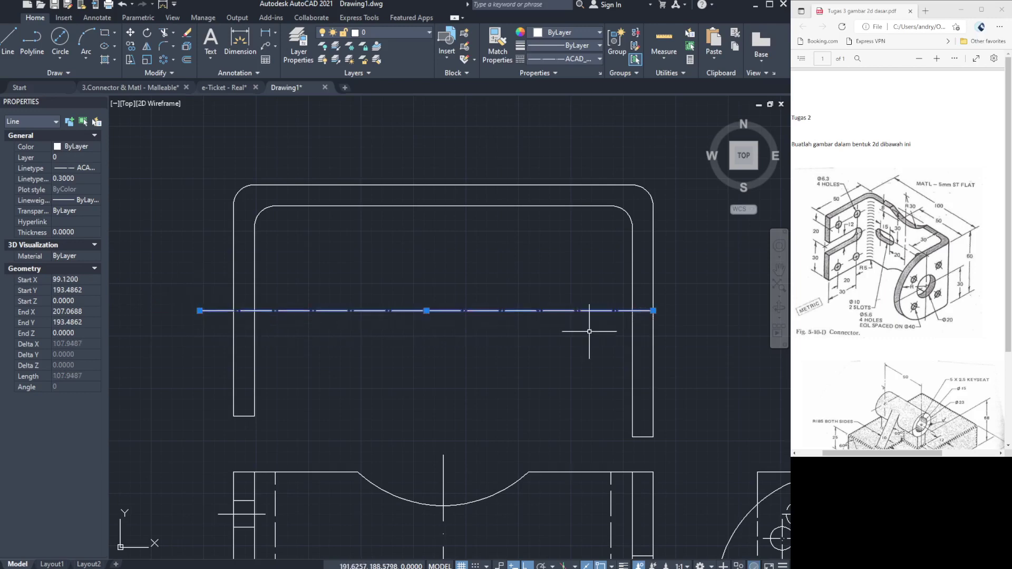
{"action": "left_click", "coordinate": [654, 311]}
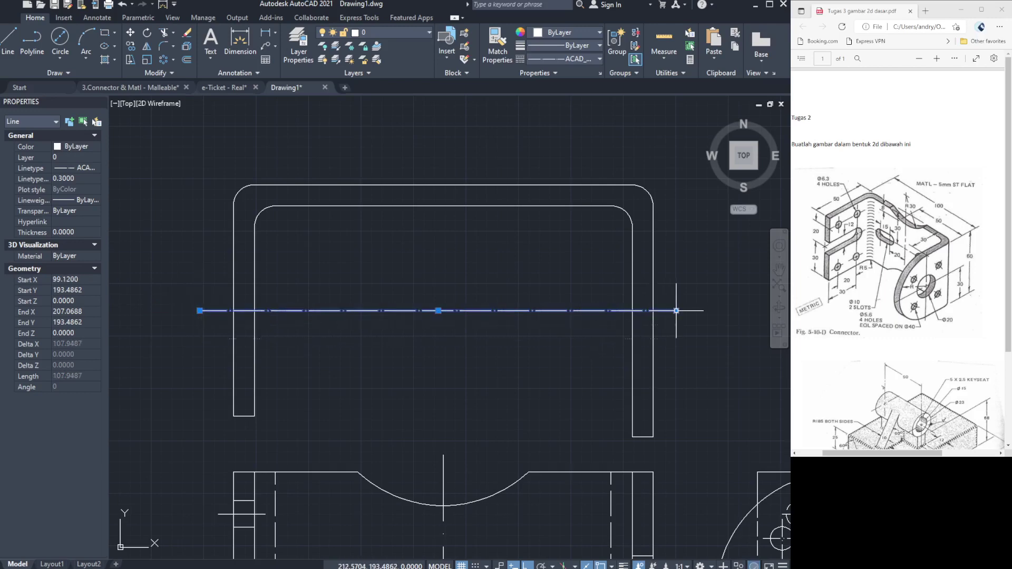
{"action": "left_click", "coordinate": [672, 311]}
{"action": "key", "text": "Escape"}
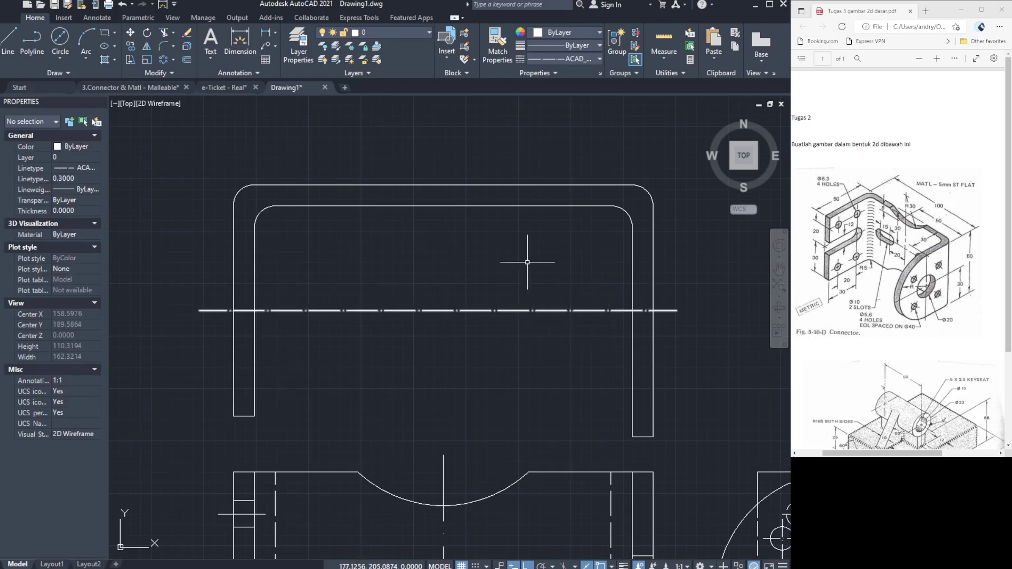
Stretch the front view's vertical centre line upward through the U-channel view.
{"action": "left_click", "coordinate": [445, 466]}
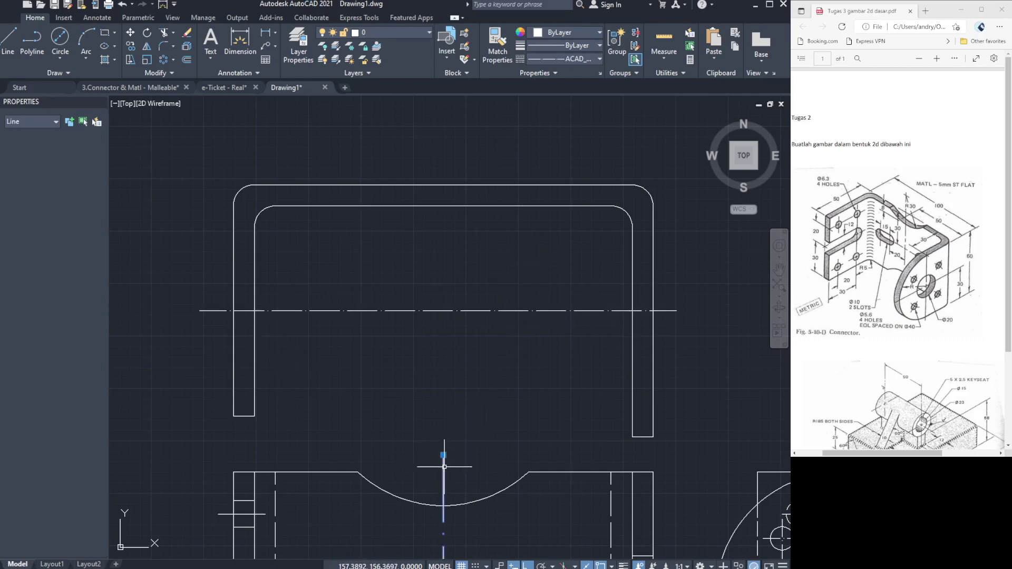
{"action": "left_click", "coordinate": [443, 454]}
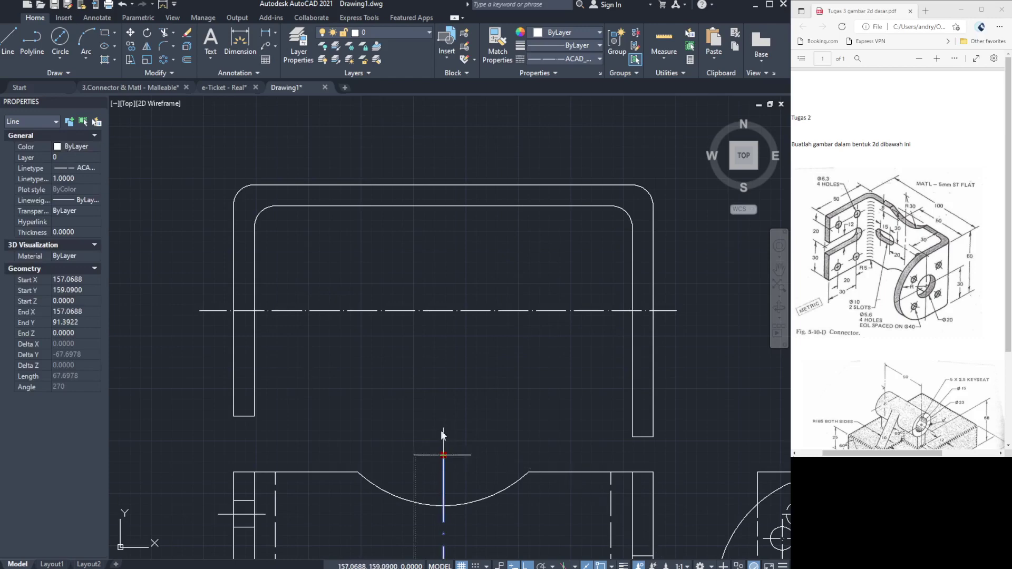
{"action": "left_click", "coordinate": [428, 149]}
{"action": "key", "text": "Escape"}
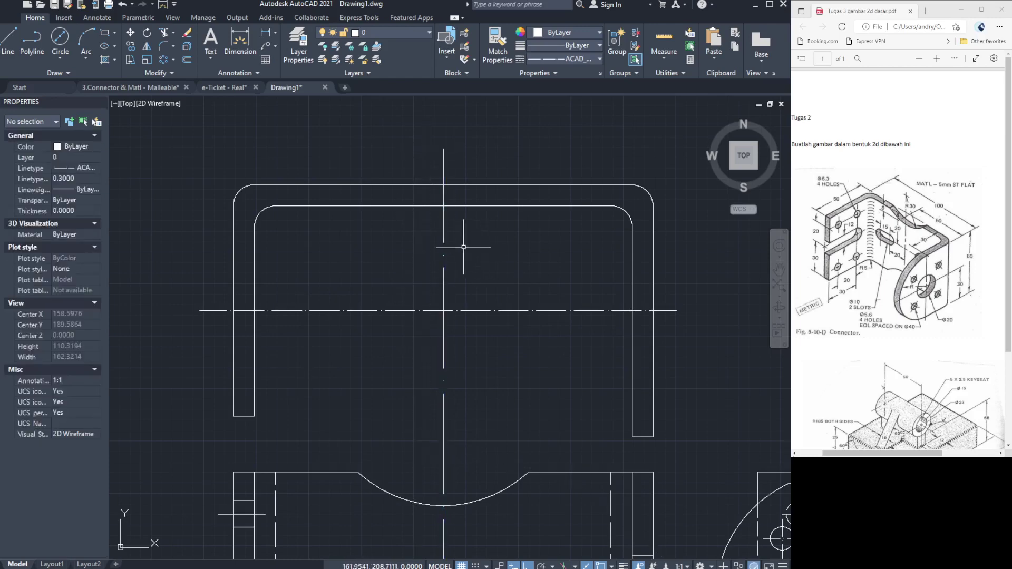
{"action": "left_click", "coordinate": [168, 90]}
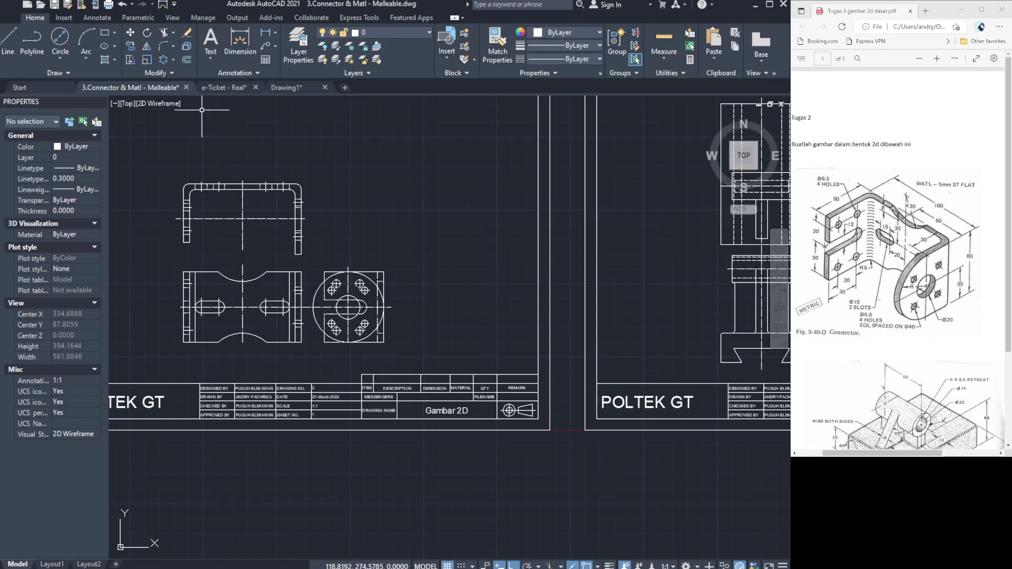
{"action": "left_click", "coordinate": [287, 88]}
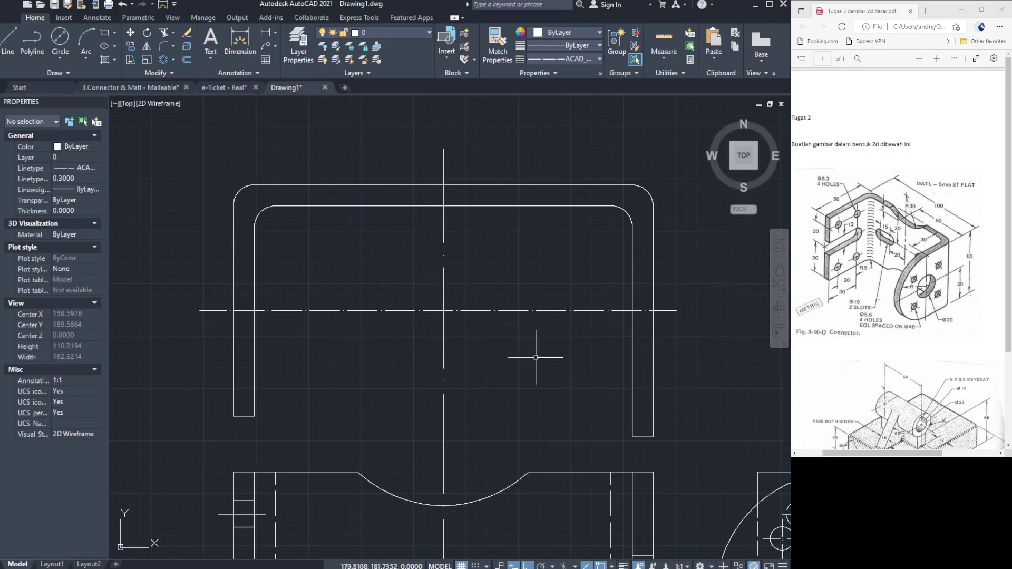
Draw two short hidden lines across the U-channel's right leg marking the hole edges.
{"action": "left_click", "coordinate": [412, 310]}
{"action": "key", "text": "Escape"}
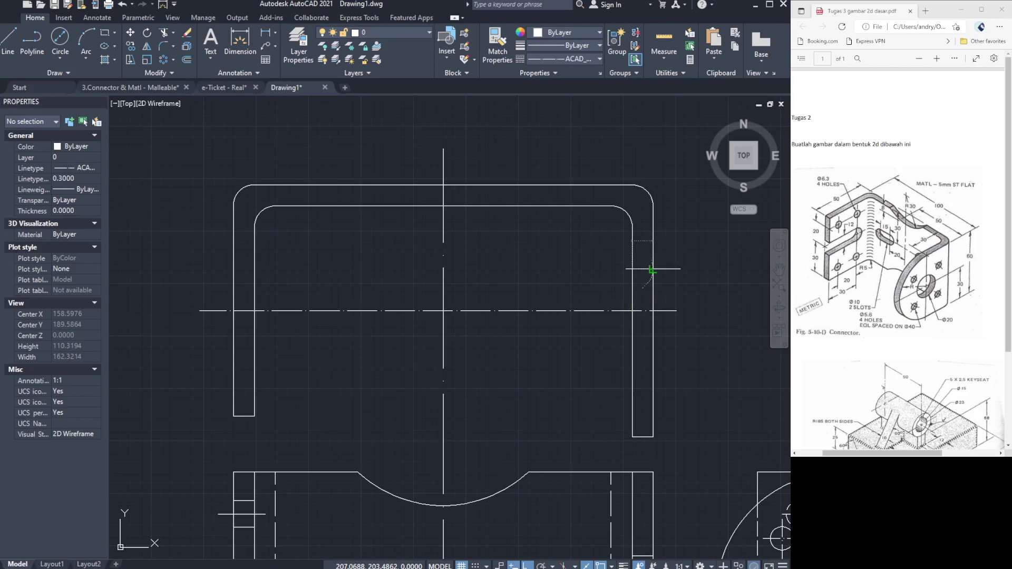
{"action": "left_click_drag", "start_coordinate": [653, 269], "coordinate": [646, 355]}
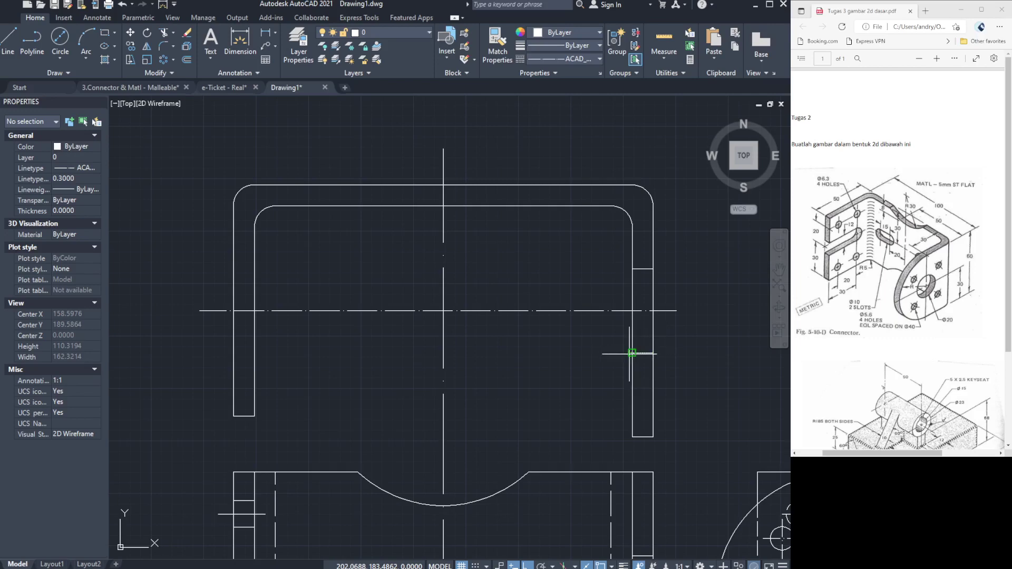
{"action": "left_click", "coordinate": [632, 353]}
{"action": "key", "text": "Return"}
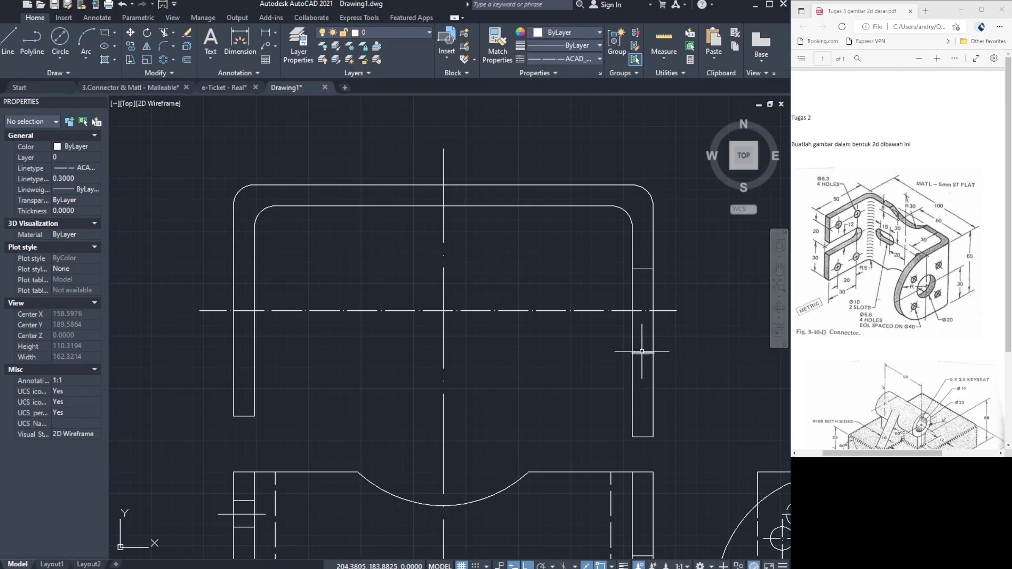
{"action": "left_click", "coordinate": [639, 353]}
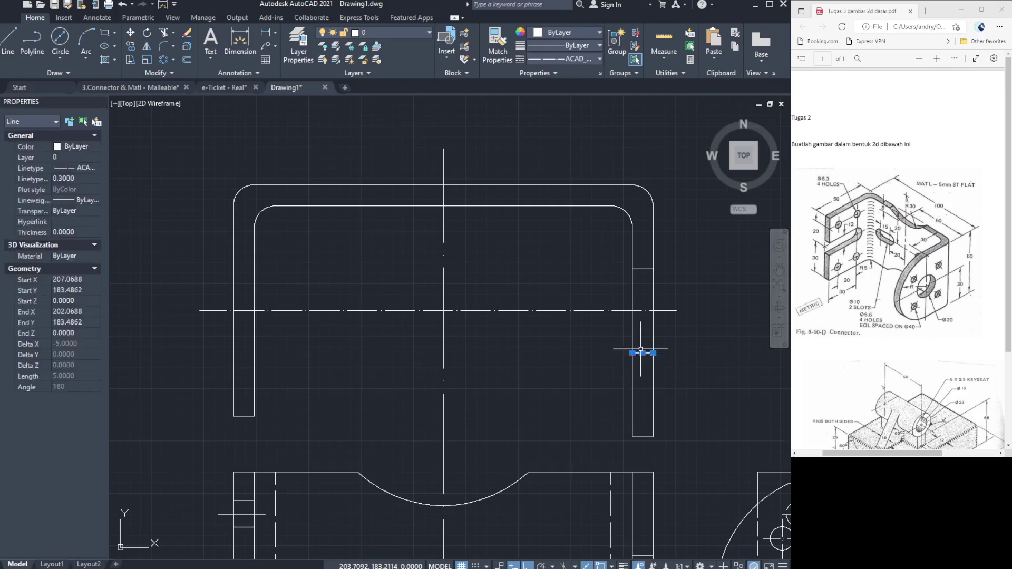
{"action": "left_click", "coordinate": [643, 269]}
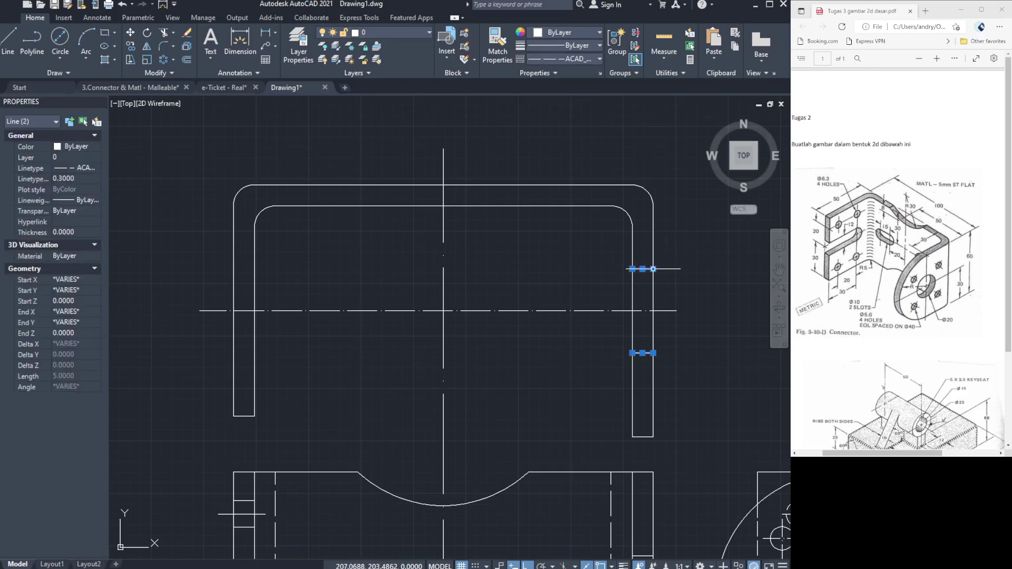
{"action": "key", "text": "Escape"}
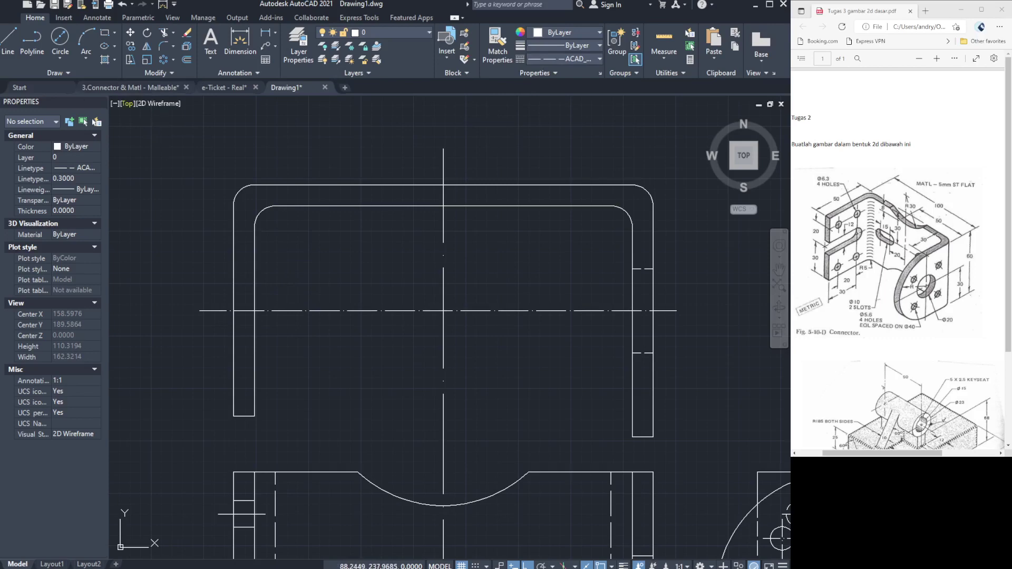
Draw short hole lines across the U-channel's left leg from outer to inner edge.
{"action": "left_click", "coordinate": [8, 42]}
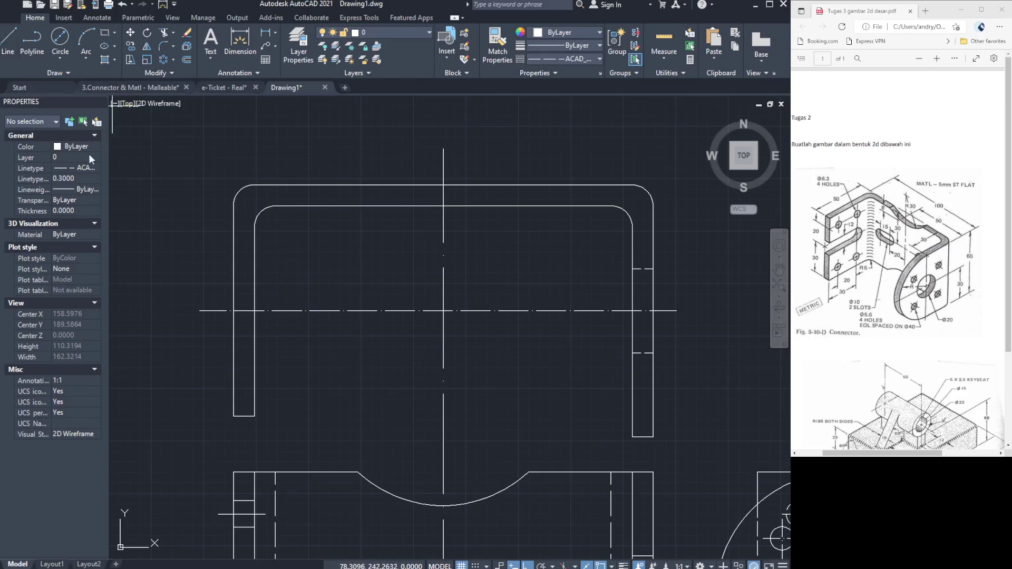
{"action": "left_click", "coordinate": [232, 311]}
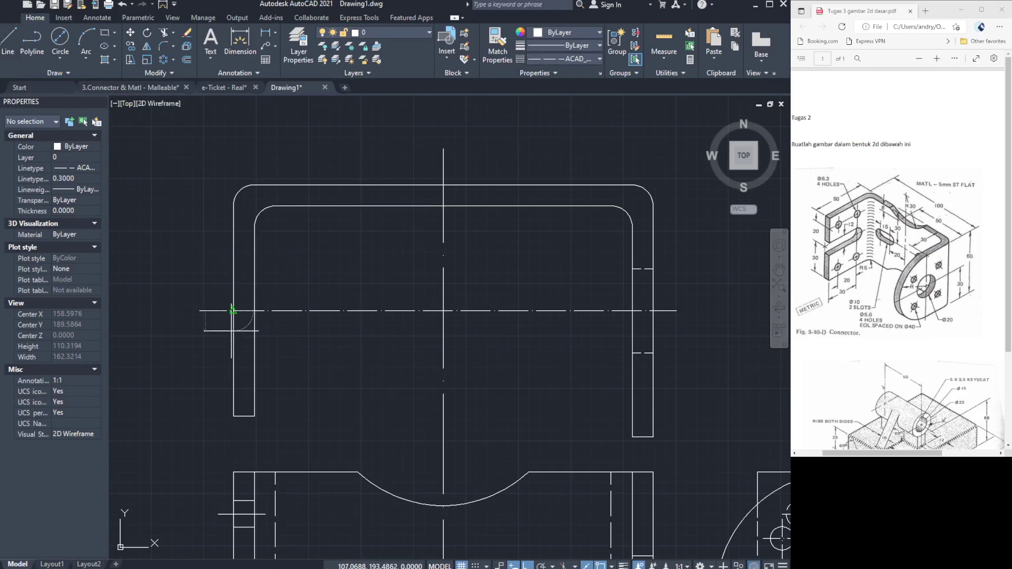
{"action": "left_click", "coordinate": [232, 336]}
{"action": "left_click", "coordinate": [253, 336]}
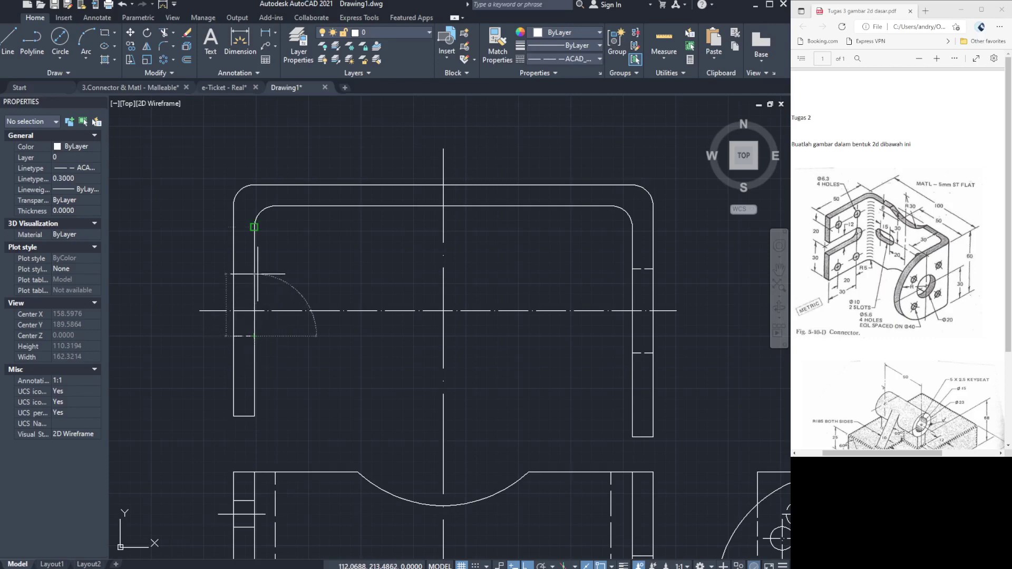
{"action": "key", "text": "Return"}
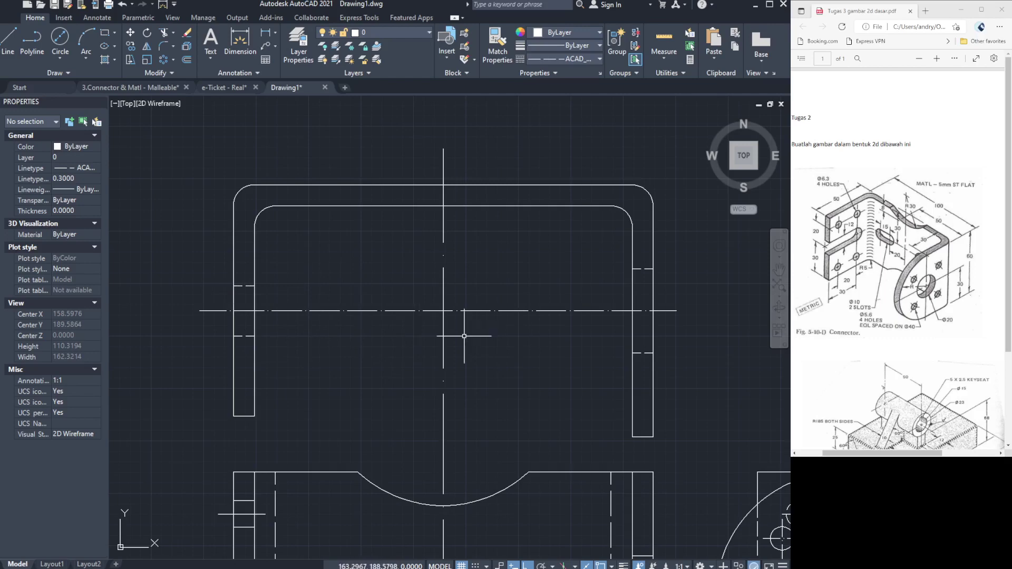
{"action": "left_click", "coordinate": [31, 47]}
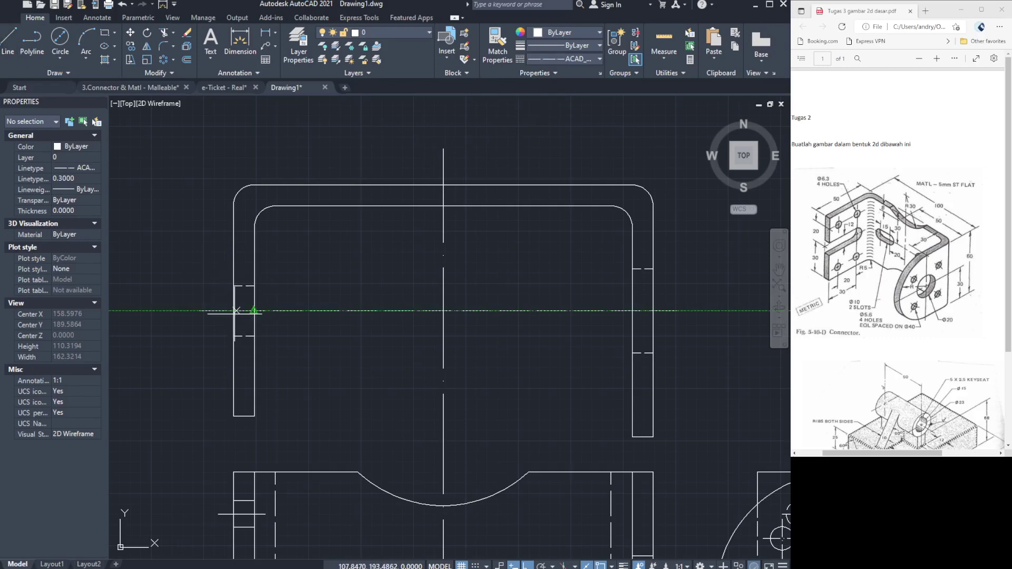
{"action": "left_click", "coordinate": [233, 311]}
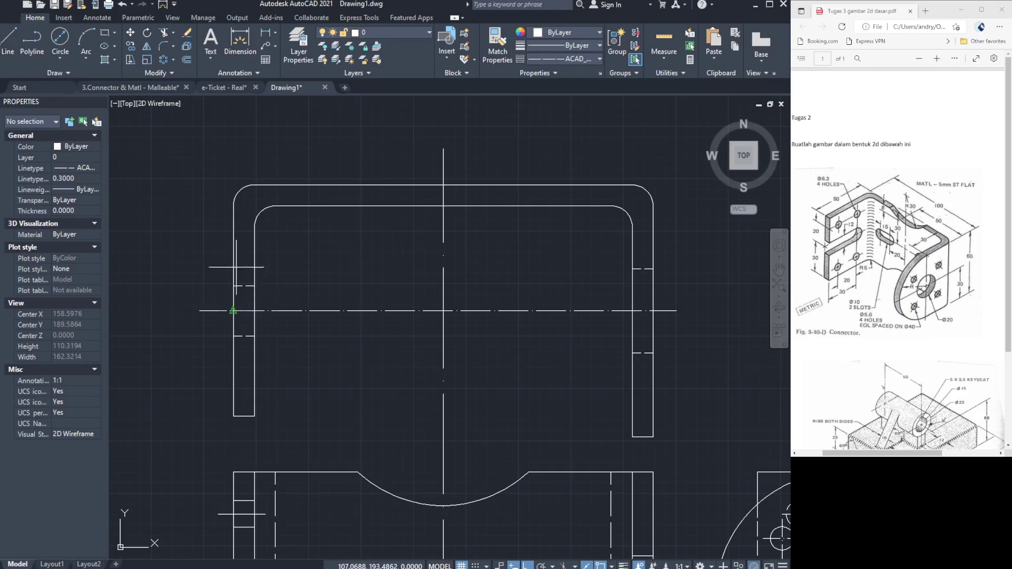
{"action": "left_click", "coordinate": [236, 257]}
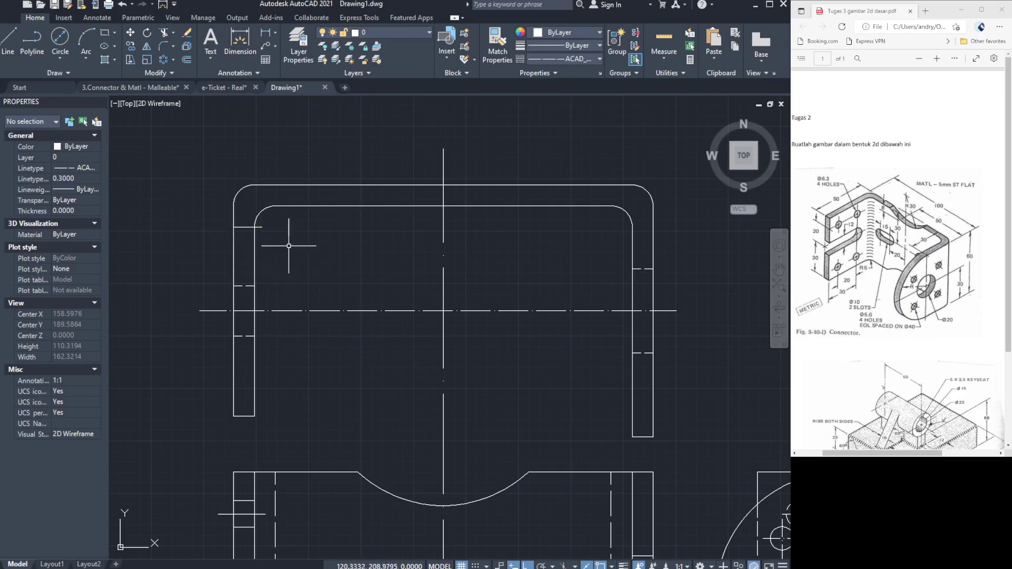
{"action": "key", "text": "Escape"}
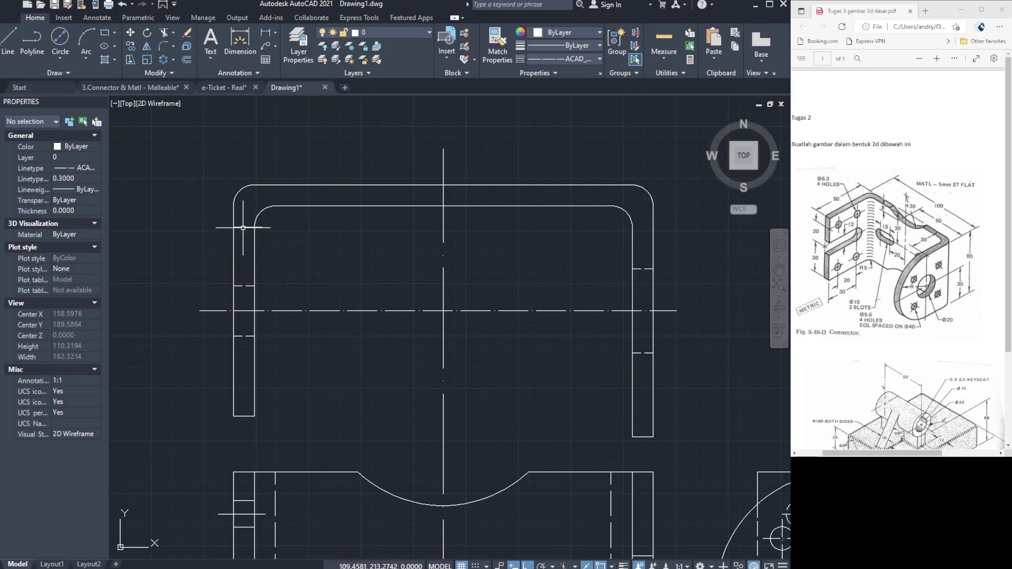
Lengthen the upper and lower left-leg marks past the leg's outer edge.
{"action": "left_click", "coordinate": [240, 228]}
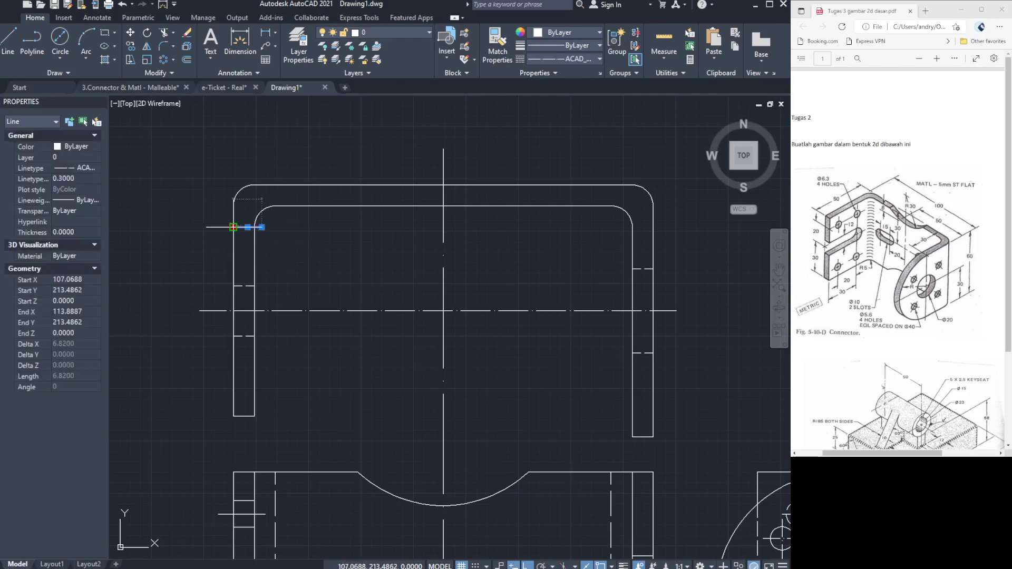
{"action": "left_click", "coordinate": [234, 227]}
{"action": "key", "text": "Escape"}
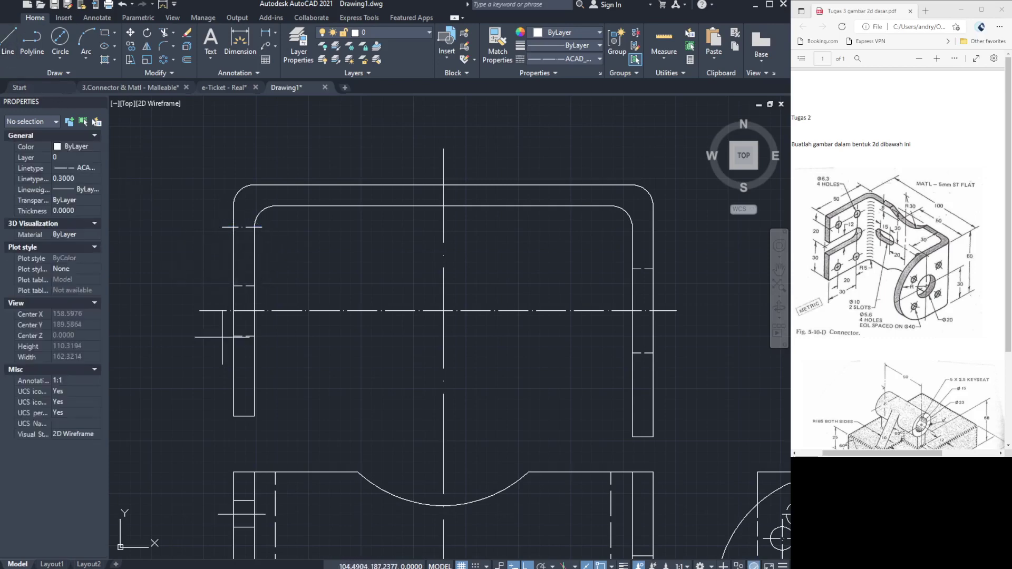
{"action": "left_click", "coordinate": [233, 311]}
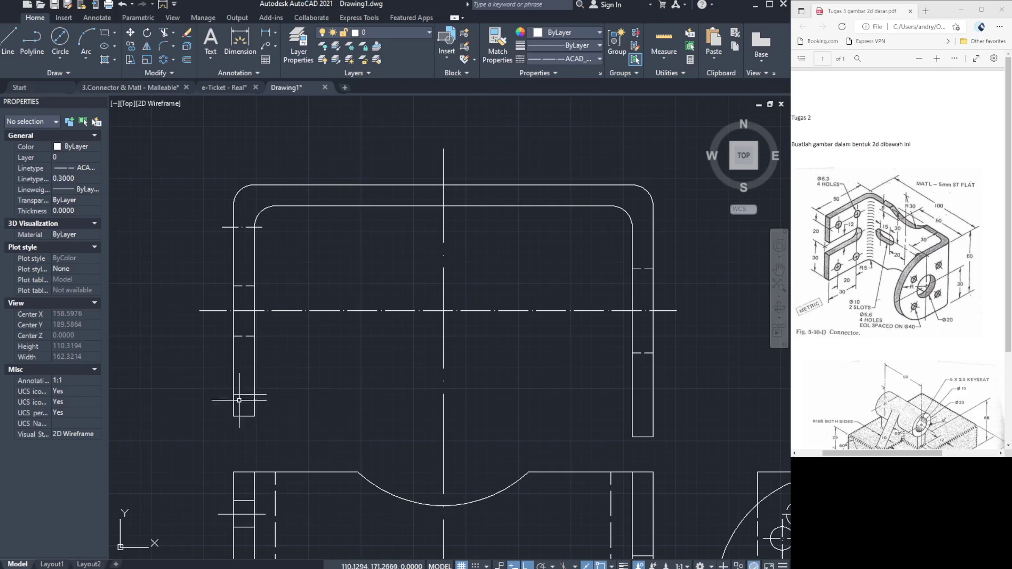
{"action": "left_click", "coordinate": [246, 396]}
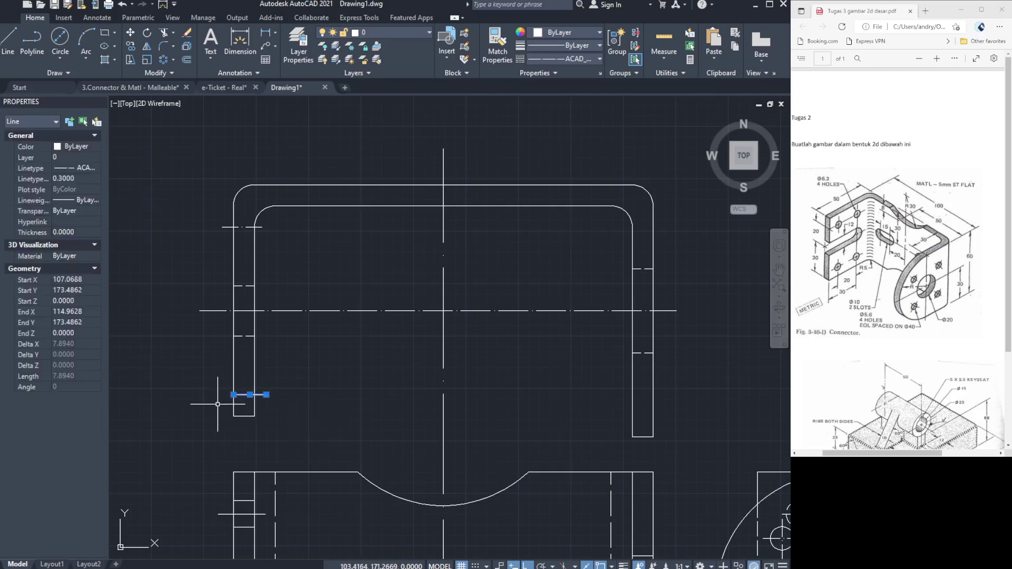
{"action": "left_click", "coordinate": [234, 394]}
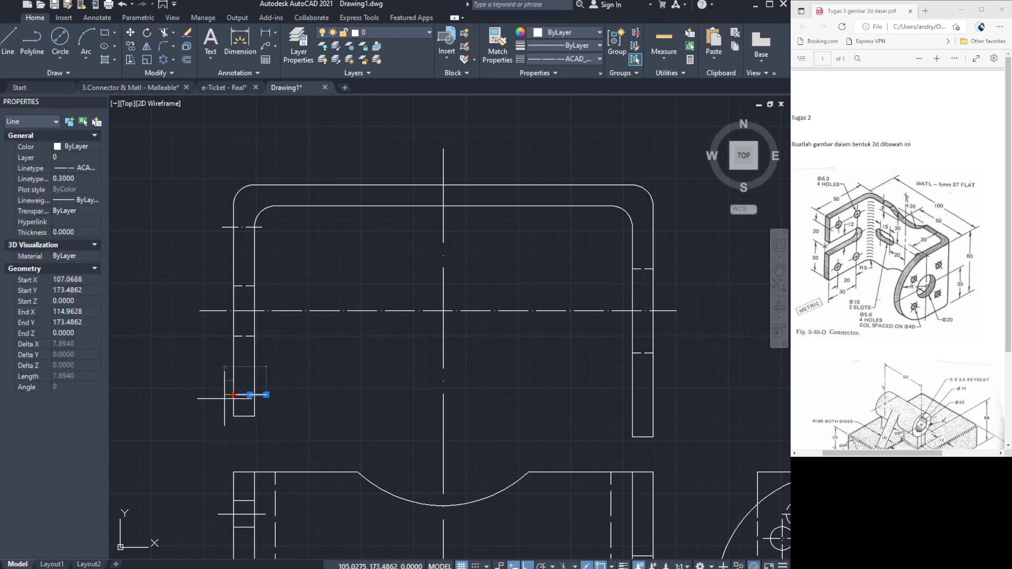
{"action": "left_click", "coordinate": [224, 398]}
{"action": "key", "text": "Escape"}
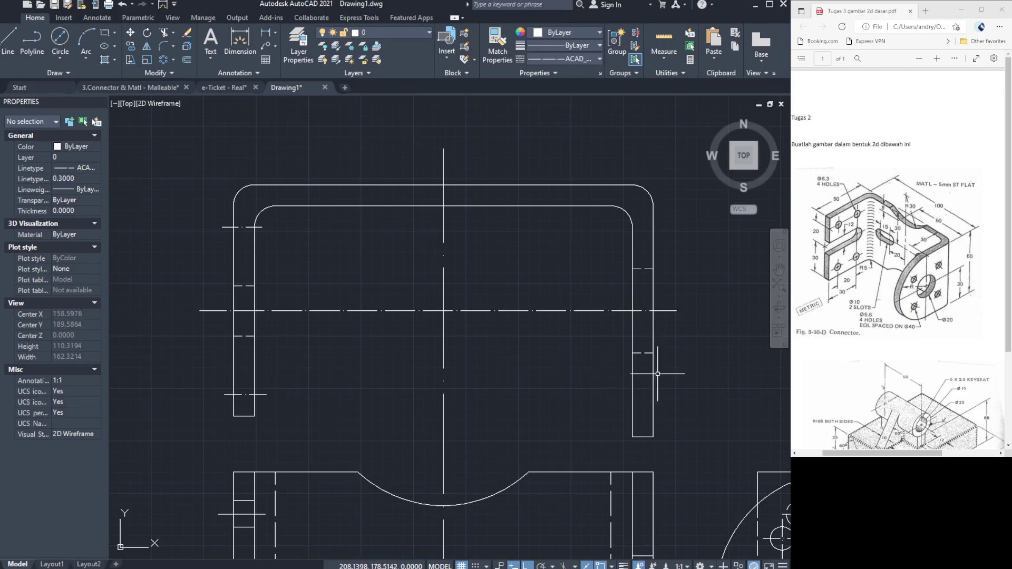
{"action": "scroll", "coordinate": [657, 373], "scroll_direction": "down", "scroll_amount": 2}
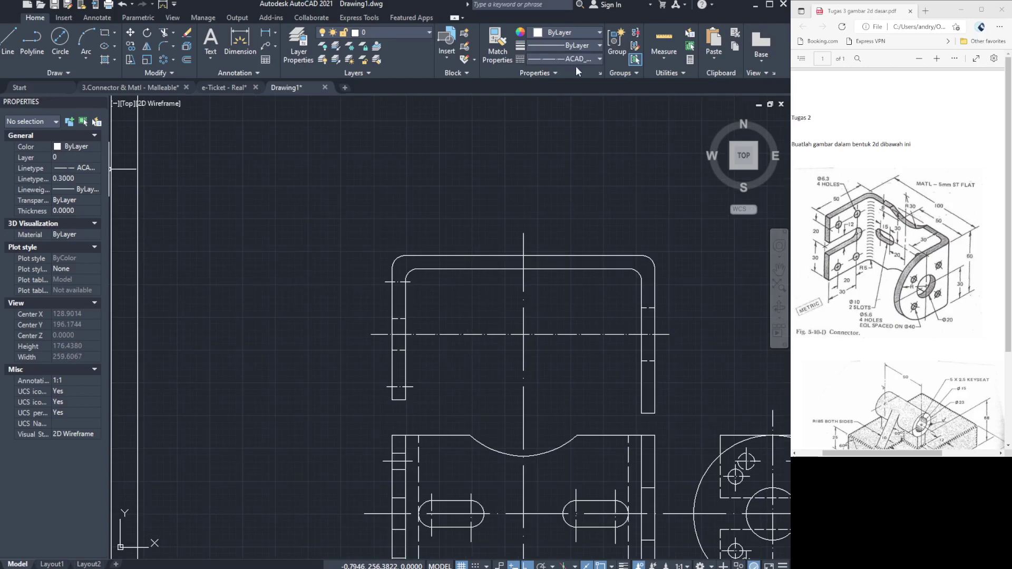
Draw two short vertical lines through the U-channel's top flange, left of the centre line.
{"action": "left_click", "coordinate": [8, 39]}
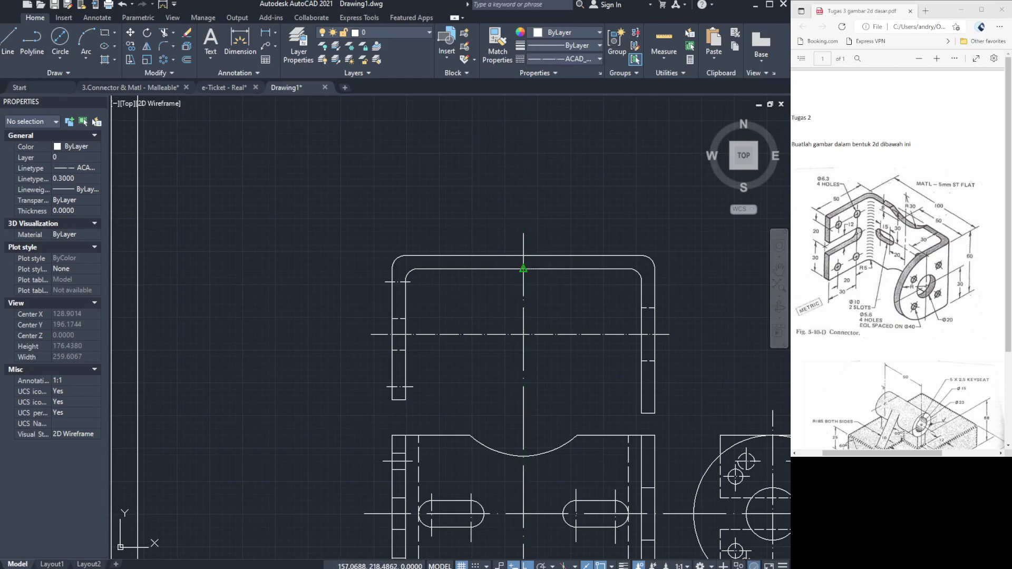
{"action": "left_click_drag", "start_coordinate": [524, 268], "coordinate": [489, 274]}
{"action": "left_click_drag", "start_coordinate": [489, 274], "coordinate": [487, 270]}
{"action": "left_click_drag", "start_coordinate": [488, 270], "coordinate": [487, 269]}
{"action": "mouse_move", "coordinate": [487, 270]}
{"action": "left_mouse_down"}
{"action": "mouse_move", "coordinate": [487, 235]}
{"action": "mouse_move", "coordinate": [393, 283]}
{"action": "mouse_move", "coordinate": [471, 270]}
{"action": "mouse_move", "coordinate": [444, 270]}
{"action": "left_mouse_up"}
{"action": "mouse_move", "coordinate": [442, 272]}
{"action": "left_mouse_down"}
{"action": "mouse_move", "coordinate": [444, 243]}
{"action": "mouse_move", "coordinate": [469, 248]}
{"action": "left_mouse_up"}
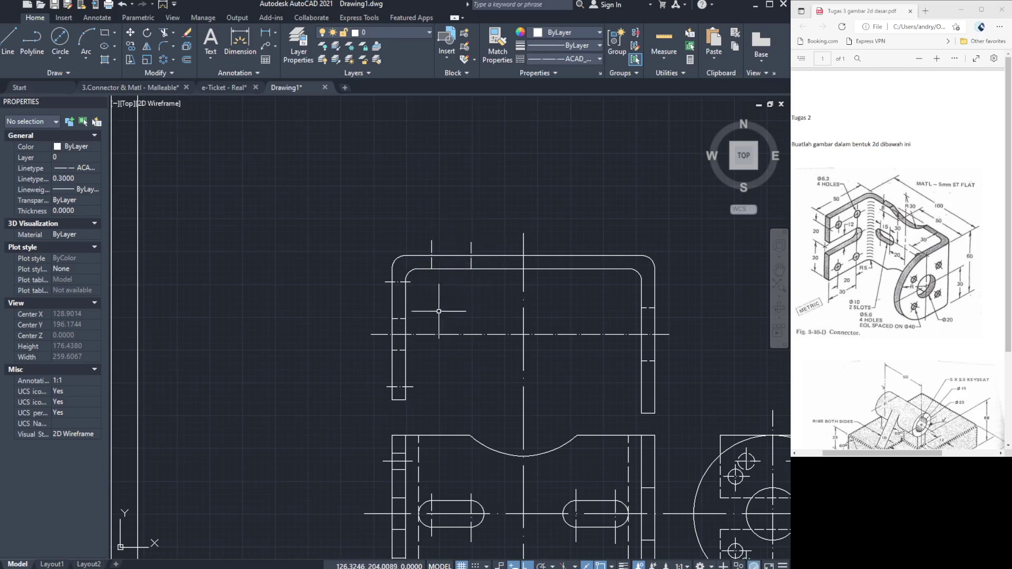
Stretch the left vertical line's lower end further down past the flange.
{"action": "left_click", "coordinate": [431, 263]}
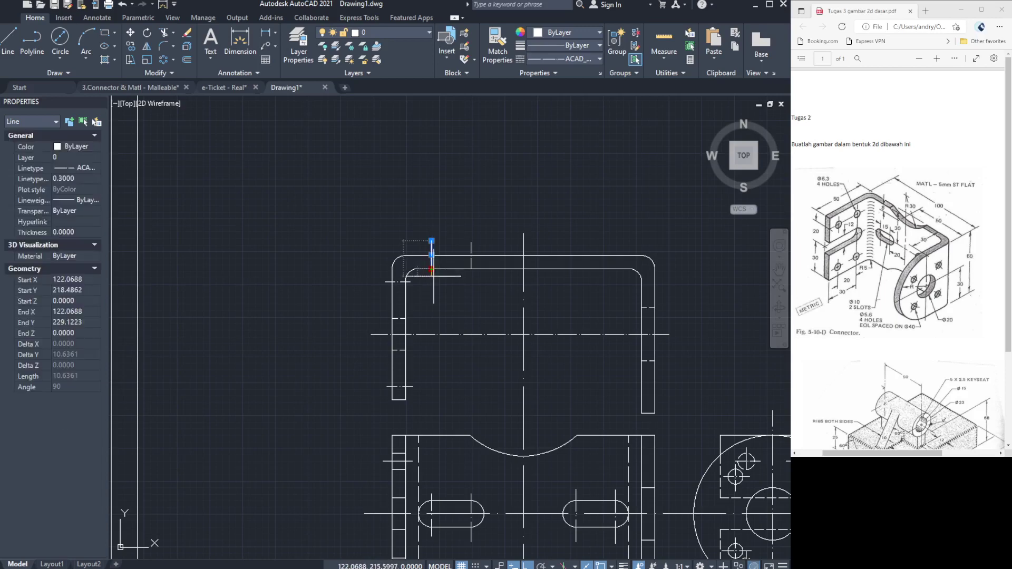
{"action": "left_click", "coordinate": [431, 276]}
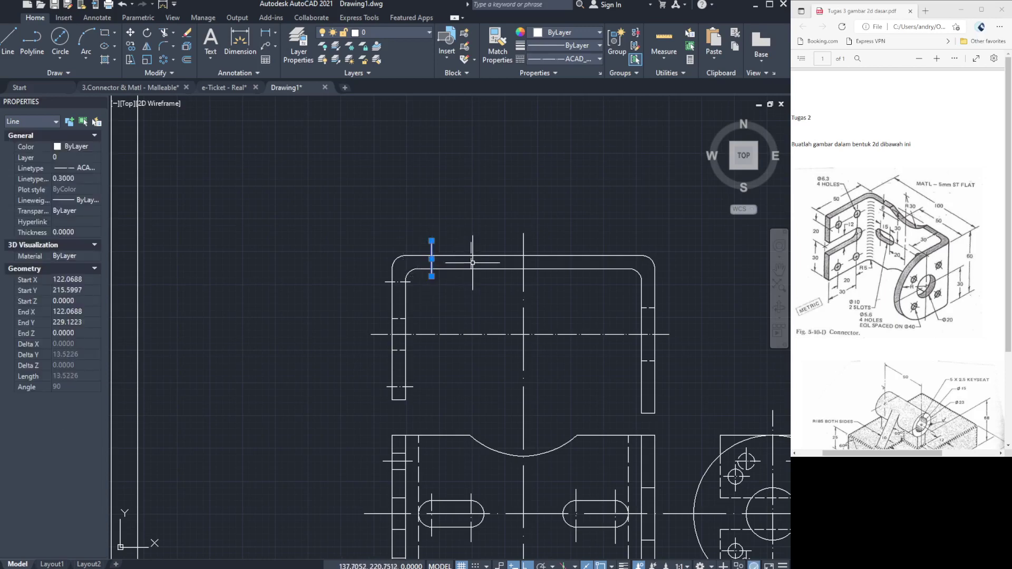
{"action": "left_click", "coordinate": [472, 262]}
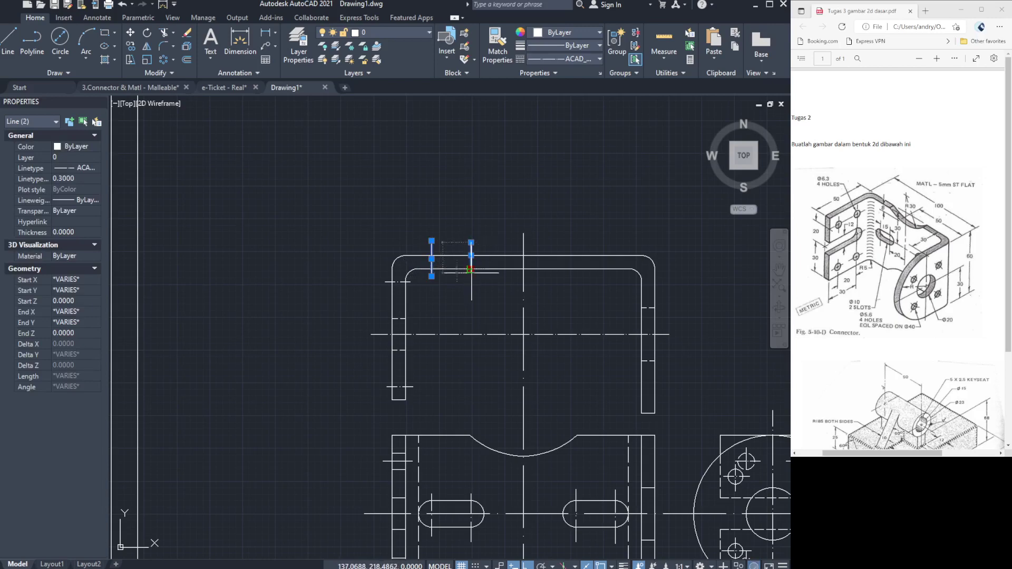
{"action": "key", "text": "Escape"}
Stretch the short vertical hole centre line on the top wall down past the inner edge.
{"action": "scroll", "coordinate": [454, 299], "scroll_direction": "up", "scroll_amount": 2}
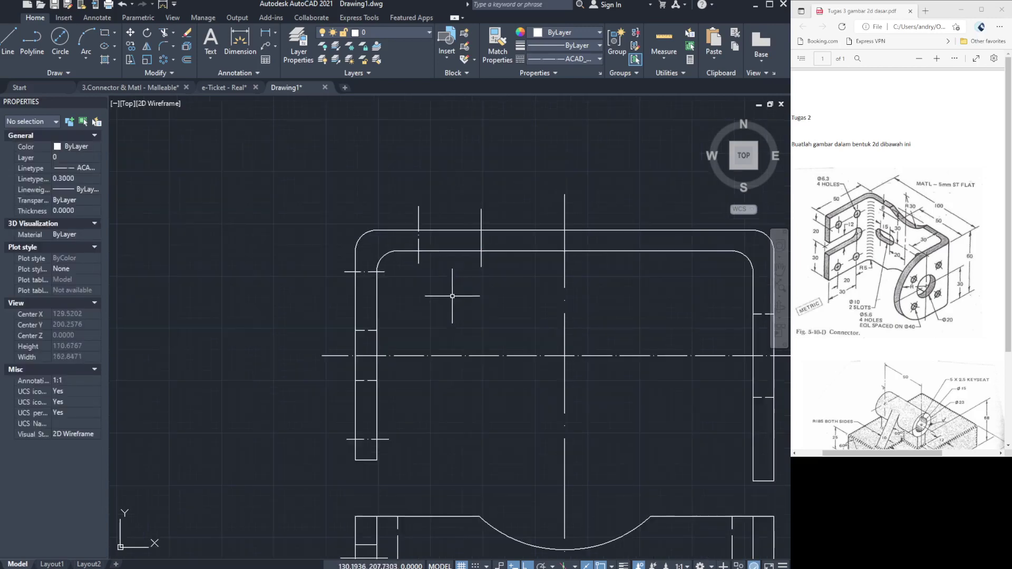
{"action": "scroll", "coordinate": [453, 295], "scroll_direction": "up", "scroll_amount": 2}
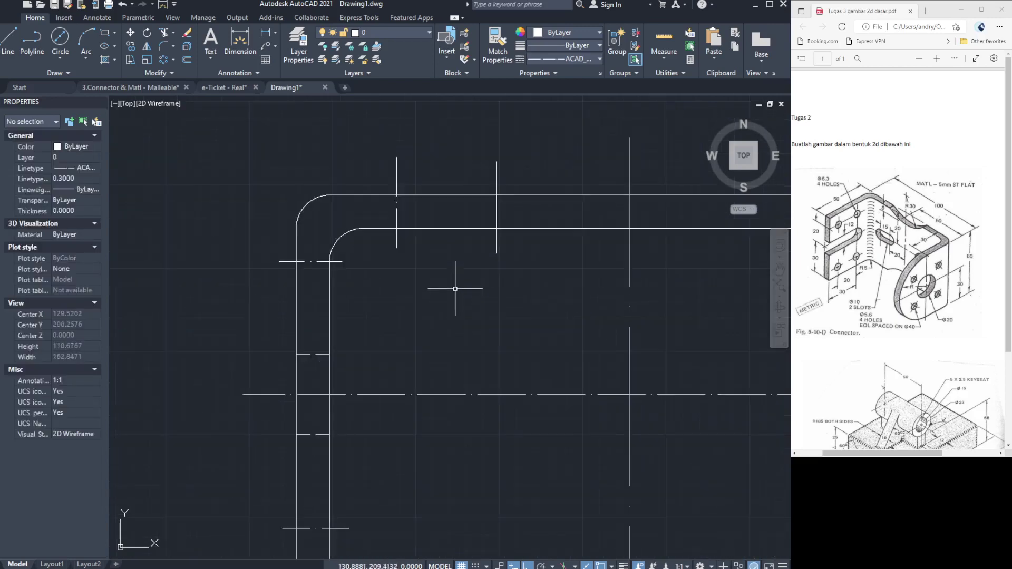
{"action": "left_click", "coordinate": [497, 213]}
{"action": "key", "text": "Escape"}
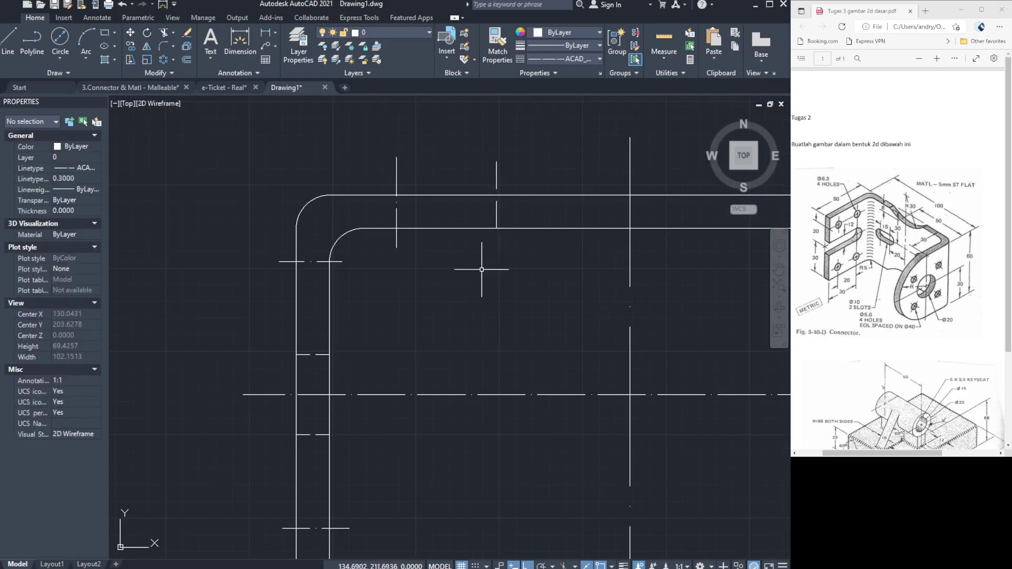
{"action": "left_click", "coordinate": [498, 211]}
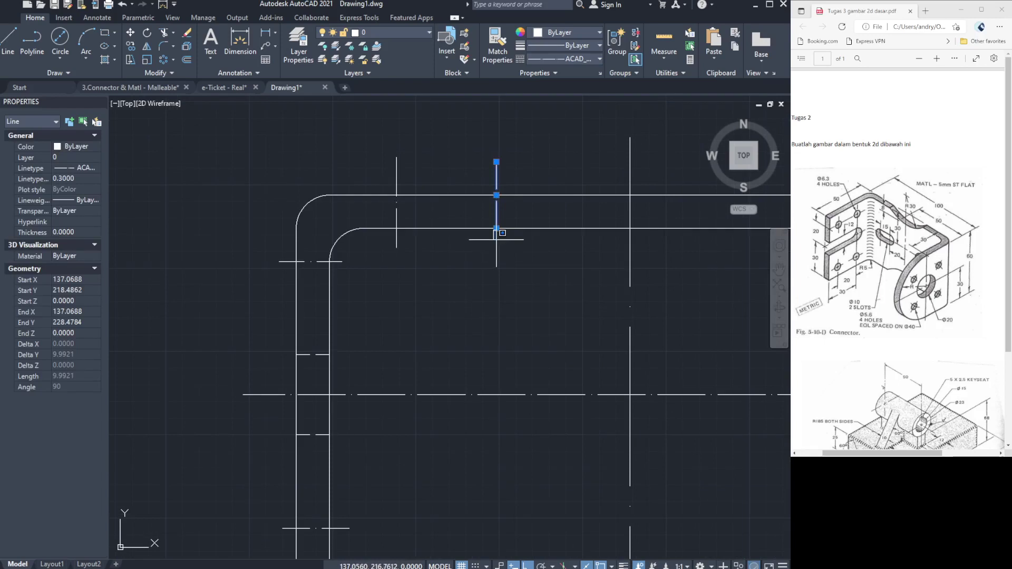
{"action": "left_click", "coordinate": [496, 228]}
{"action": "key", "text": "Escape"}
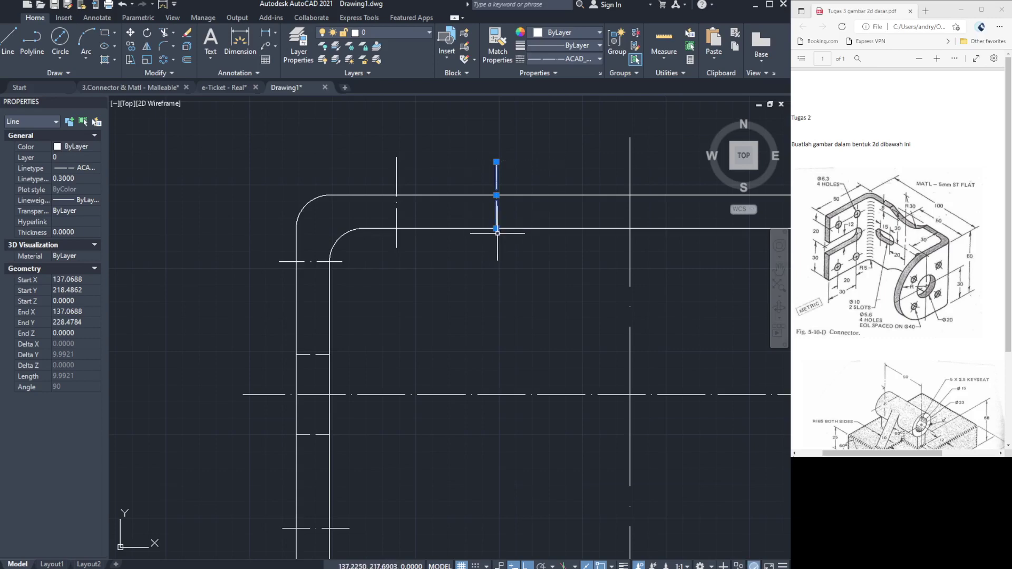
{"action": "left_click", "coordinate": [496, 229]}
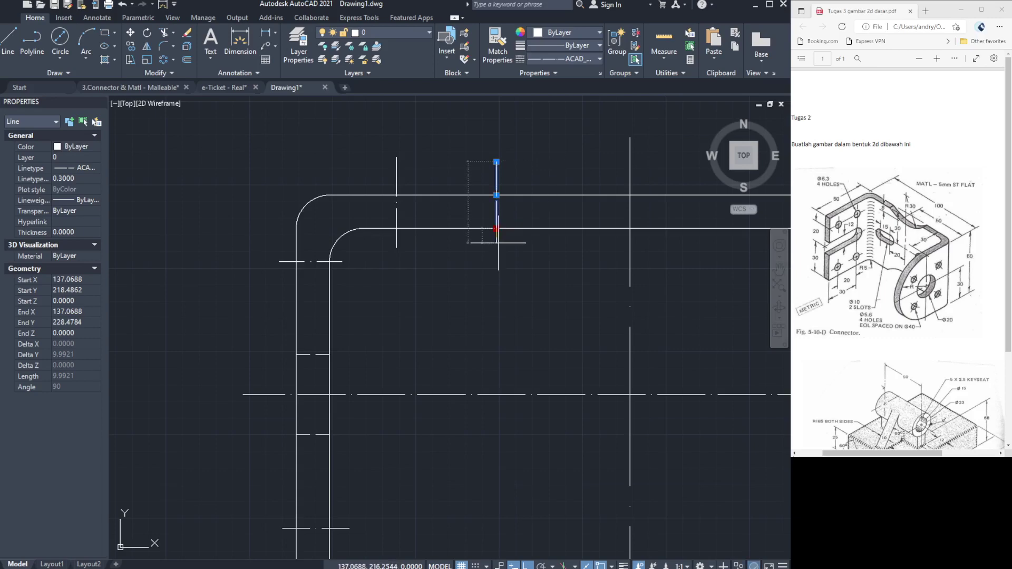
{"action": "left_click", "coordinate": [497, 243]}
{"action": "key", "text": "Escape"}
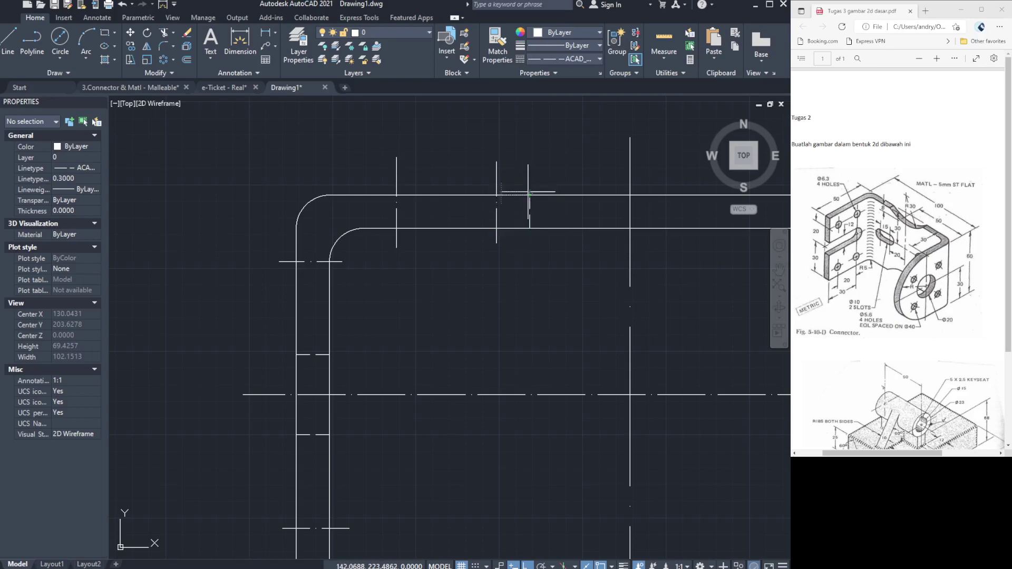
Begin the short vertical hole-edge lines, starting a new line on the channel's left wall.
{"action": "left_click", "coordinate": [397, 195]}
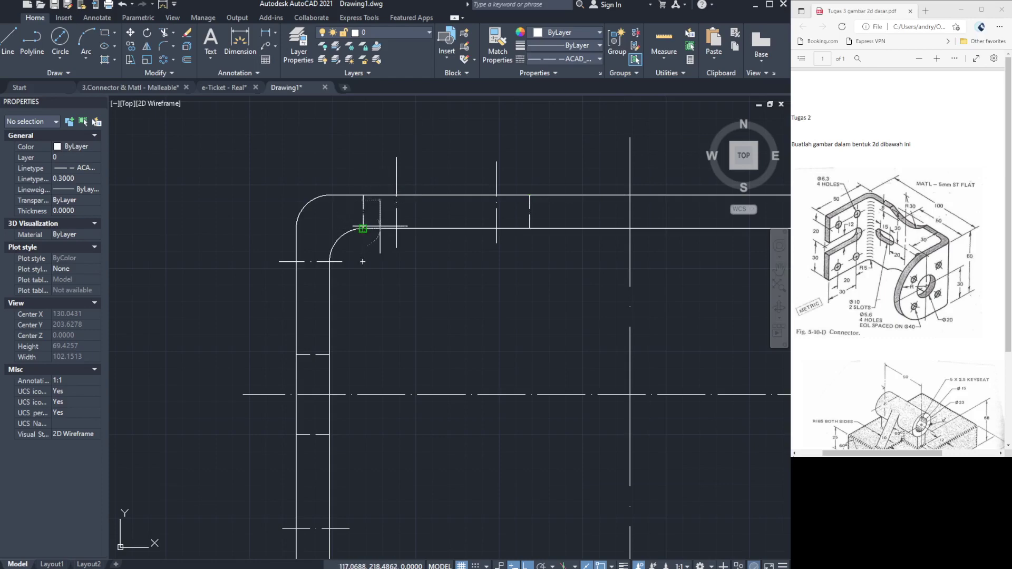
{"action": "key", "text": "Escape"}
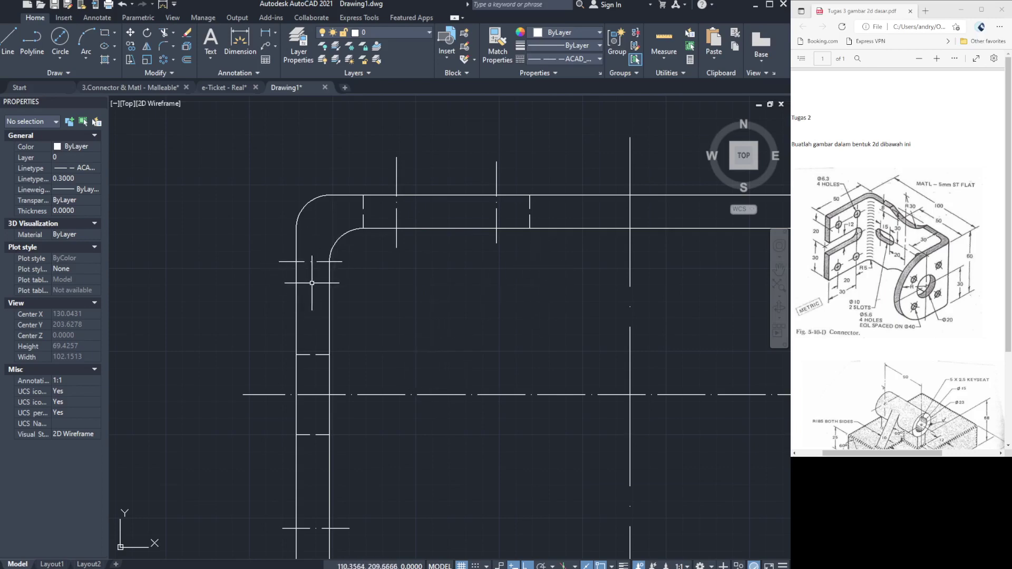
{"action": "left_click", "coordinate": [2, 38]}
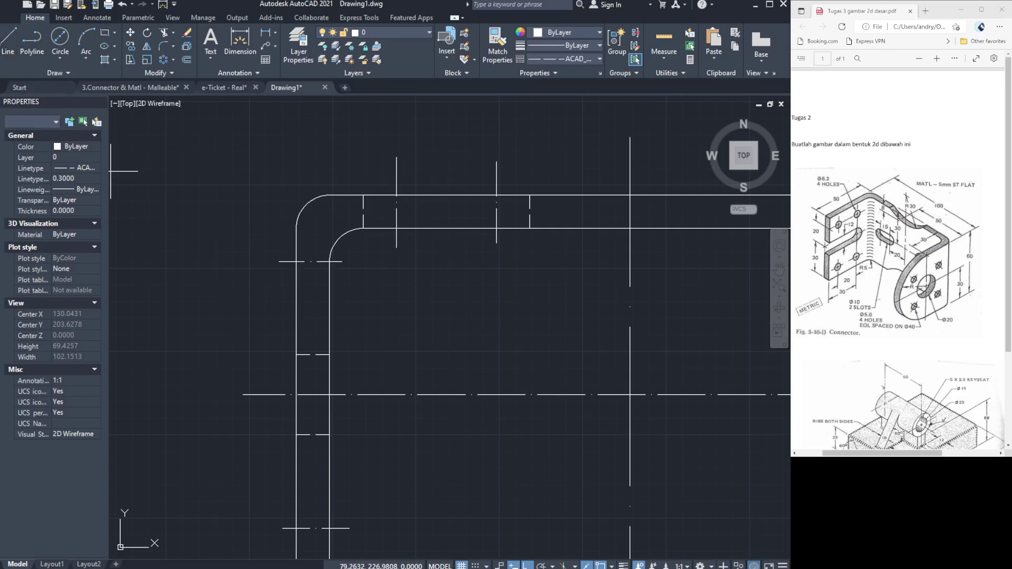
{"action": "left_click", "coordinate": [297, 262]}
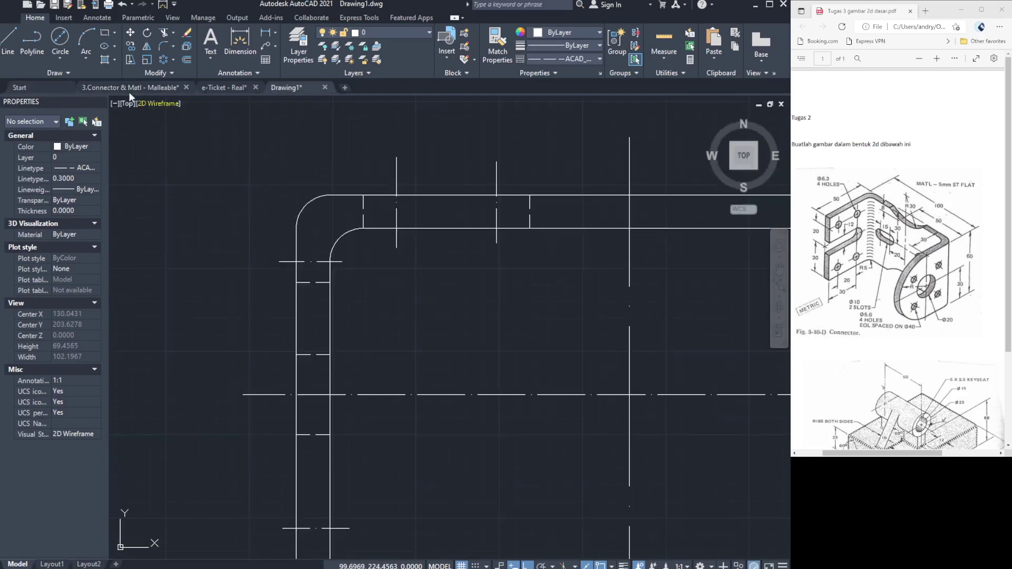
{"action": "left_click", "coordinate": [142, 90]}
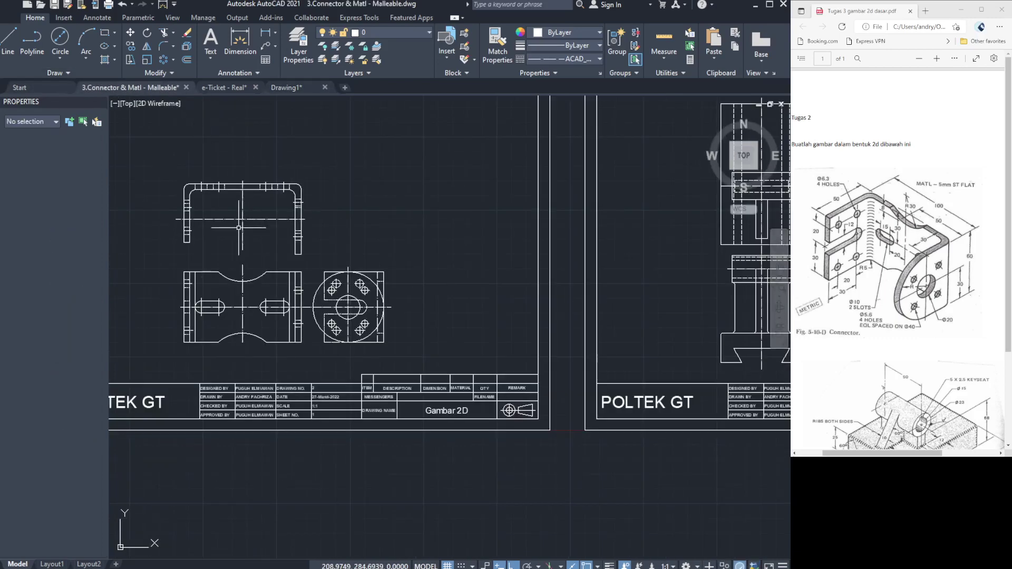
{"action": "left_click", "coordinate": [284, 87]}
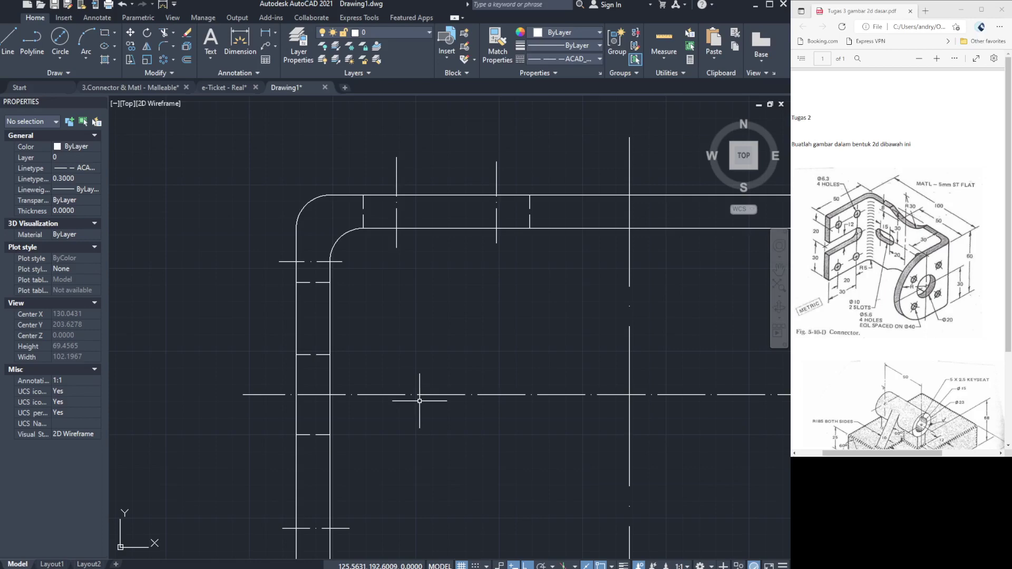
Delete the three stray short lines on the U-channel's left wall.
{"action": "left_click", "coordinate": [317, 261]}
{"action": "key", "text": "Delete"}
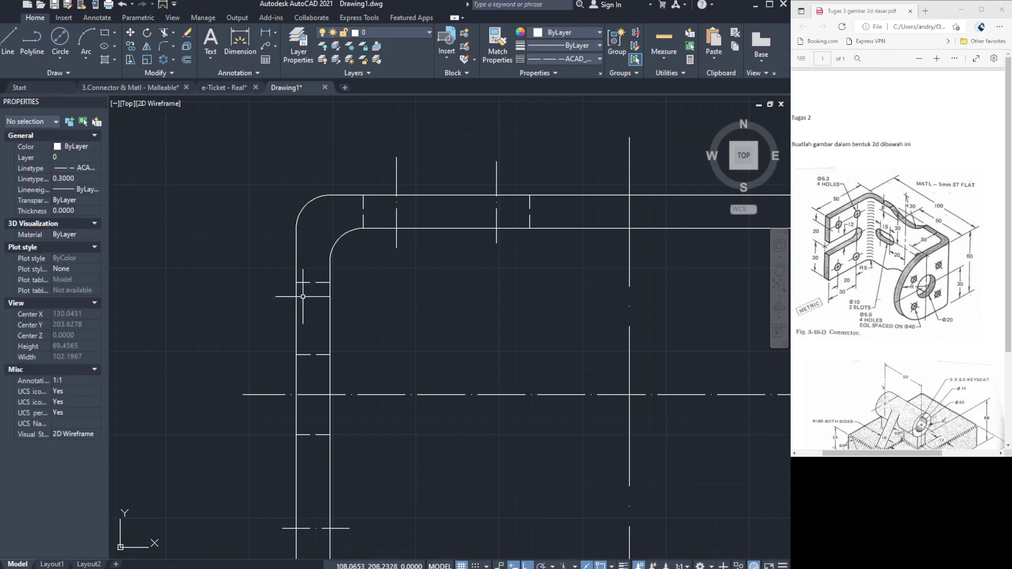
{"action": "left_click", "coordinate": [312, 283]}
{"action": "key", "text": "Delete"}
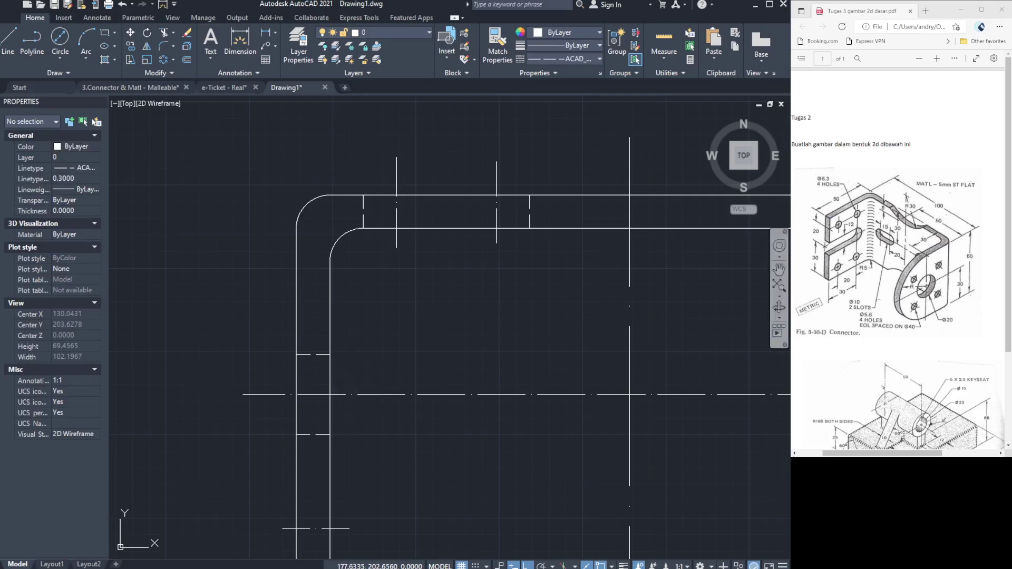
{"action": "scroll", "coordinate": [402, 301], "scroll_direction": "down", "scroll_amount": 3}
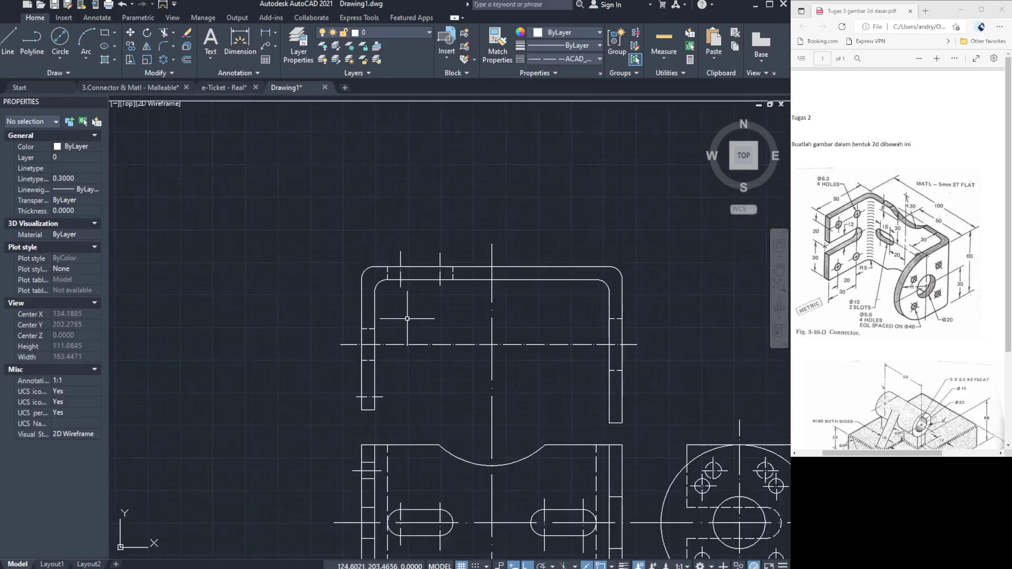
{"action": "scroll", "coordinate": [377, 417], "scroll_direction": "up", "scroll_amount": 3}
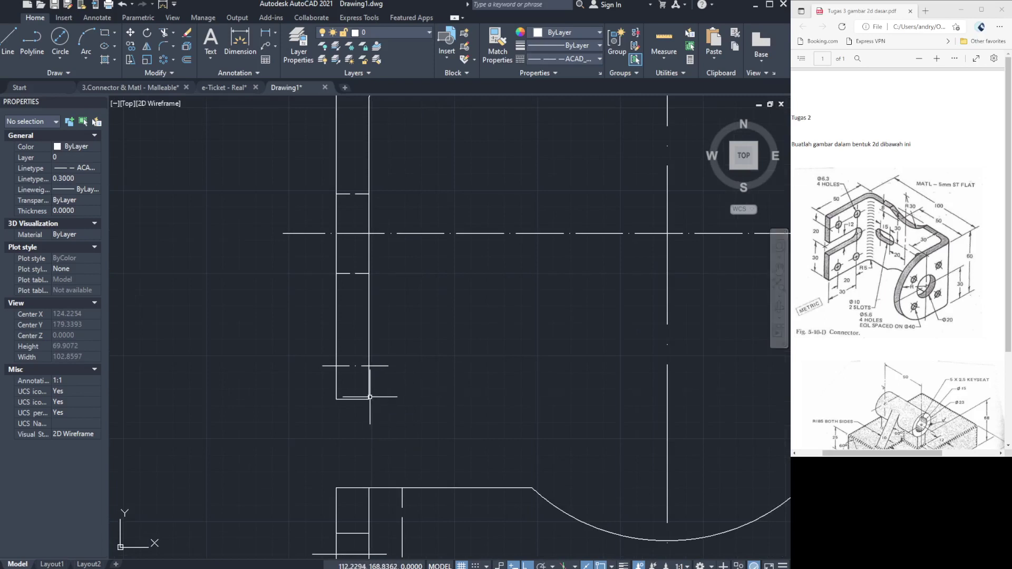
{"action": "left_click", "coordinate": [355, 365]}
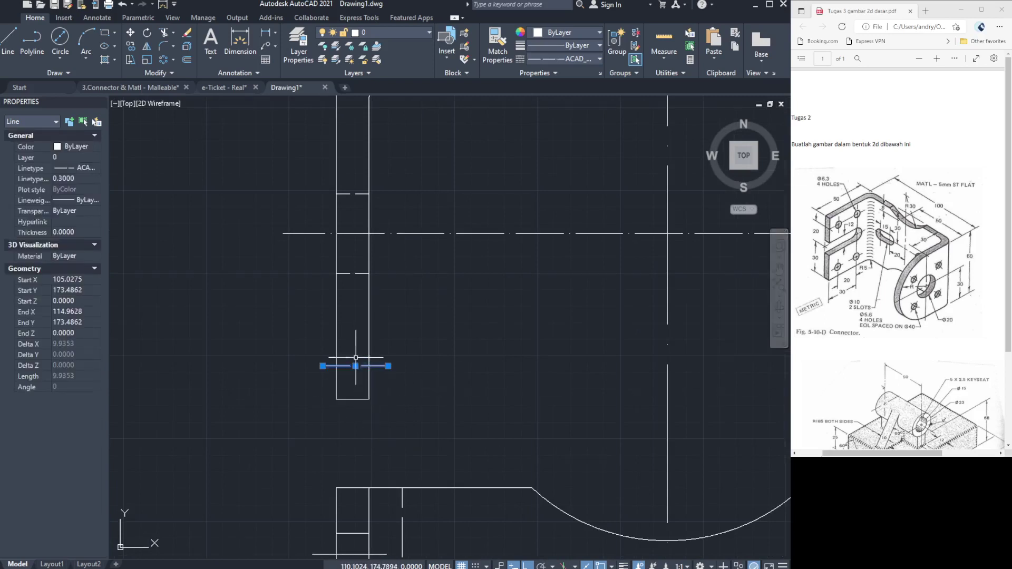
{"action": "key", "text": "Delete"}
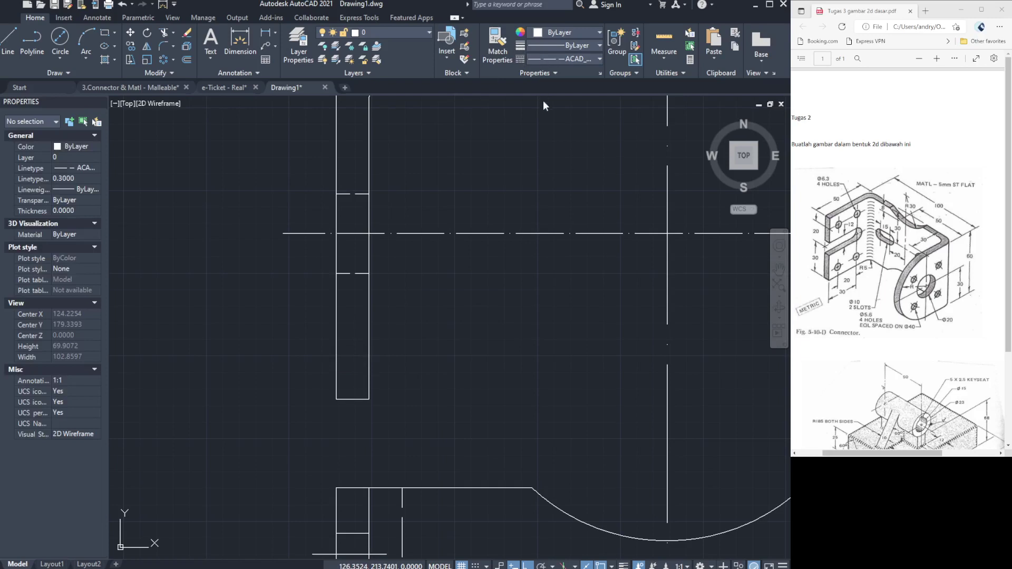
Draw a horizontal line across the left wall and grip-stretch its right end longer.
{"action": "left_click", "coordinate": [11, 50]}
{"action": "left_click", "coordinate": [336, 399]}
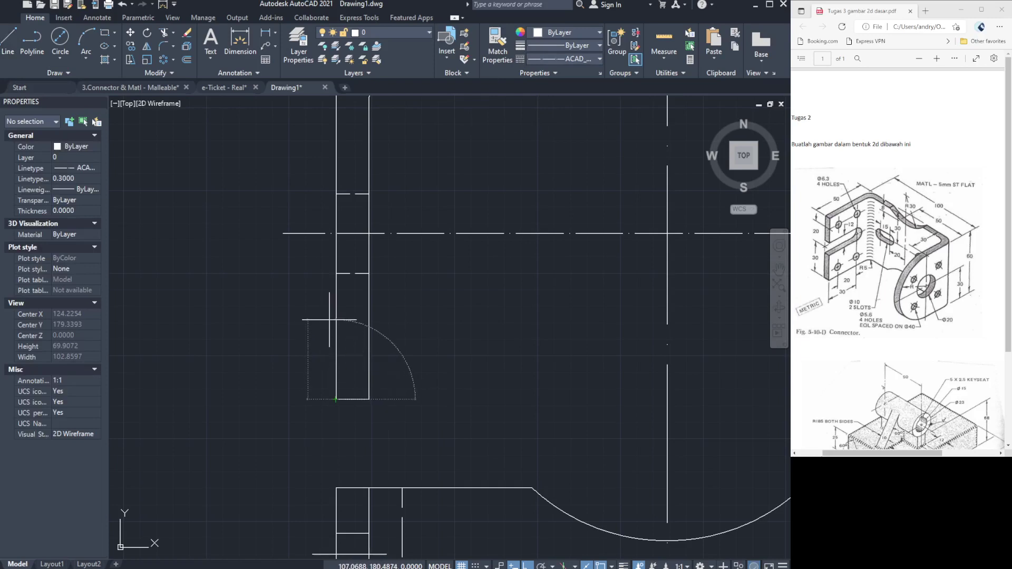
{"action": "left_click", "coordinate": [336, 333]}
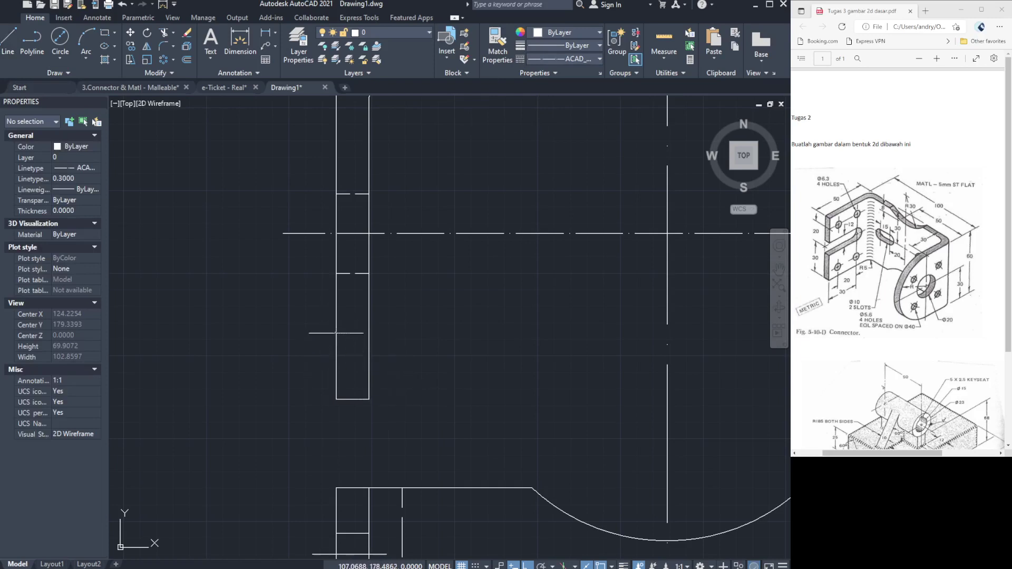
{"action": "left_click", "coordinate": [369, 332]}
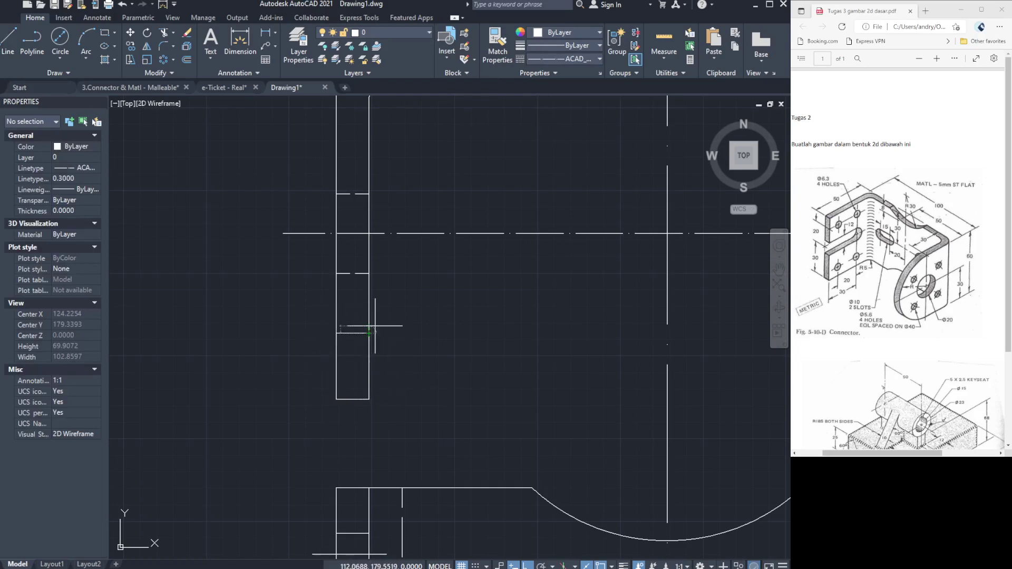
{"action": "key", "text": "Escape"}
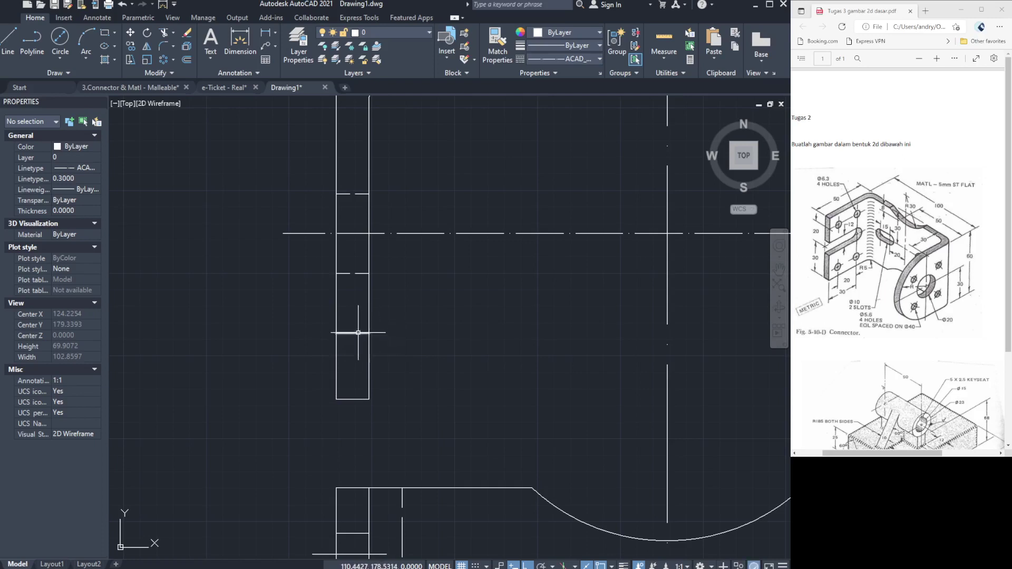
{"action": "left_click", "coordinate": [369, 333]}
{"action": "left_click", "coordinate": [369, 333]}
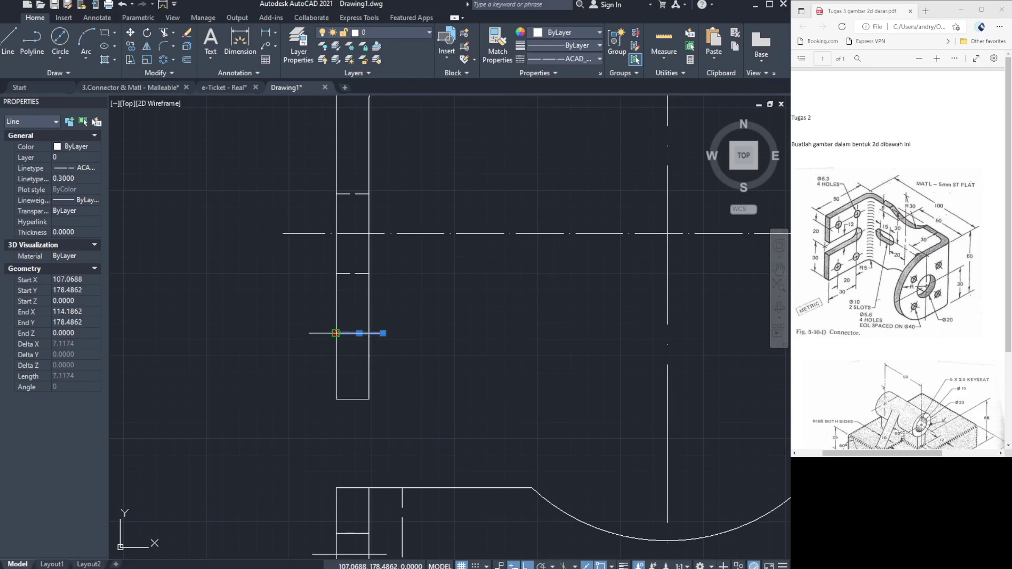
{"action": "key", "text": "Escape"}
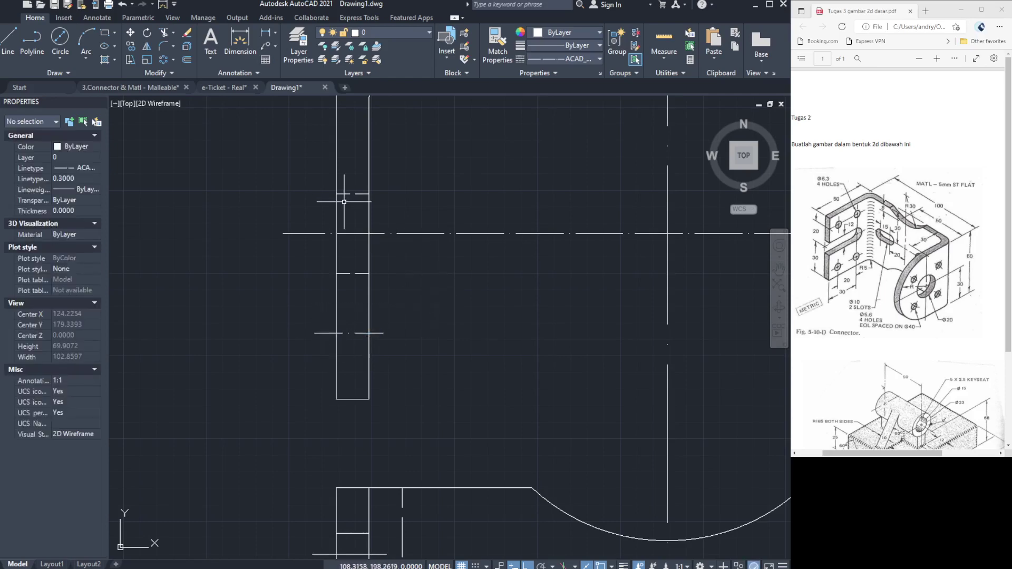
Pan the left wall into view and begin another line from its lower corner.
{"action": "scroll", "coordinate": [333, 174], "scroll_direction": "up", "scroll_amount": 2}
{"action": "scroll", "coordinate": [333, 174], "scroll_direction": "down", "scroll_amount": 6}
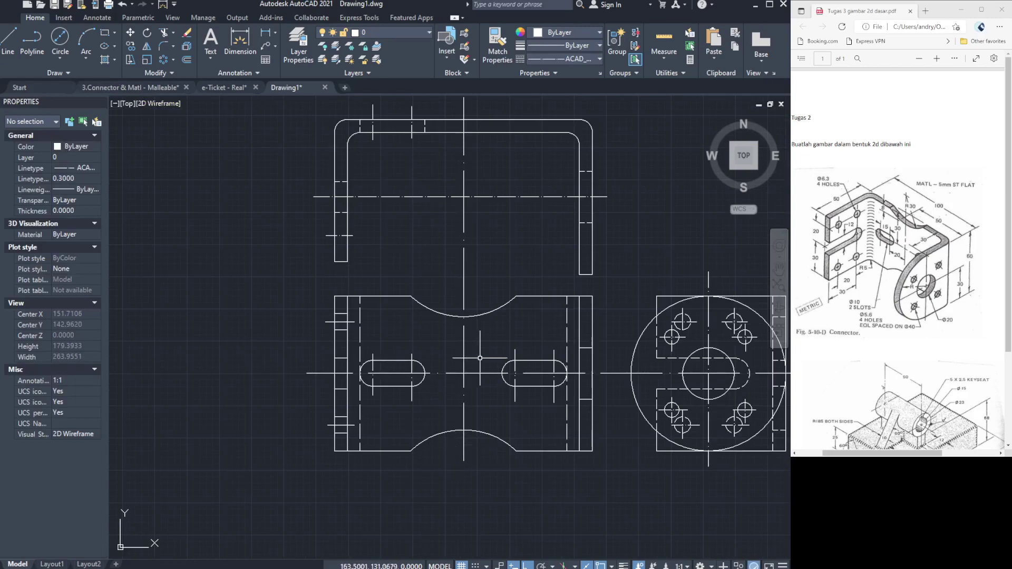
{"action": "left_click", "coordinate": [779, 270]}
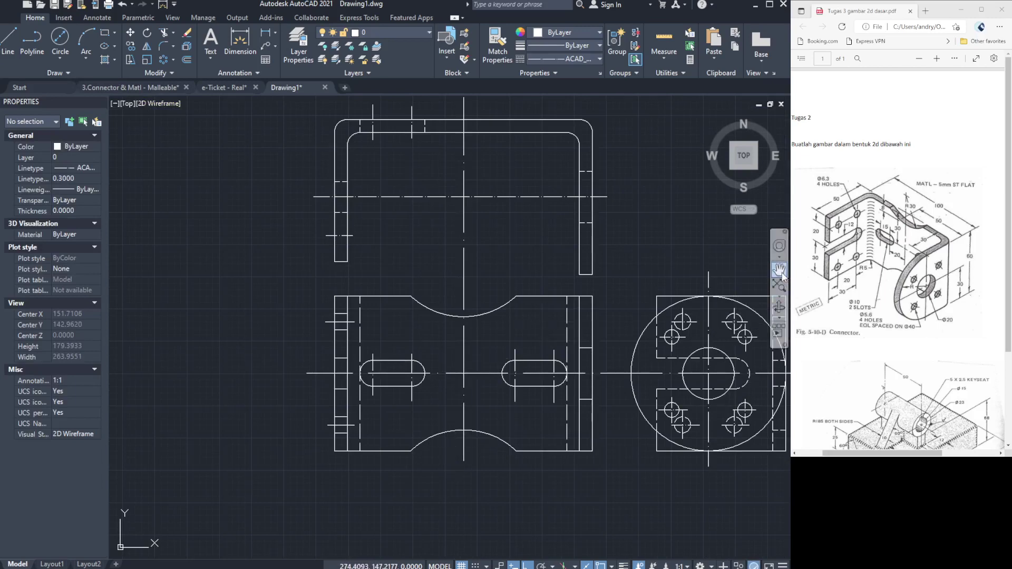
{"action": "left_click_drag", "start_coordinate": [488, 199], "coordinate": [520, 332]}
{"action": "scroll", "coordinate": [376, 343], "scroll_direction": "up", "scroll_amount": 2}
{"action": "scroll", "coordinate": [376, 343], "scroll_direction": "up", "scroll_amount": 2}
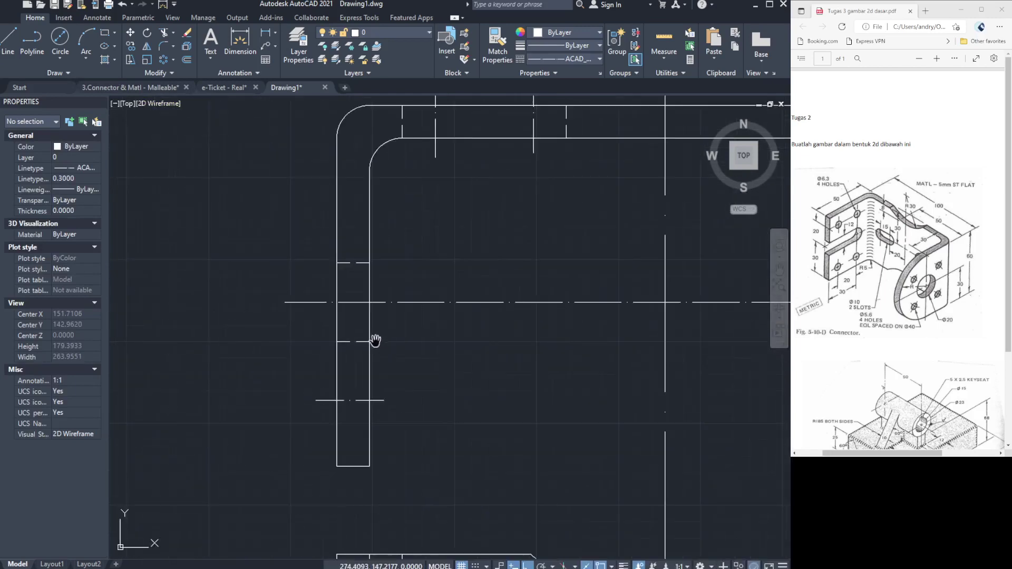
{"action": "left_click", "coordinate": [10, 57]}
{"action": "left_click", "coordinate": [374, 396]}
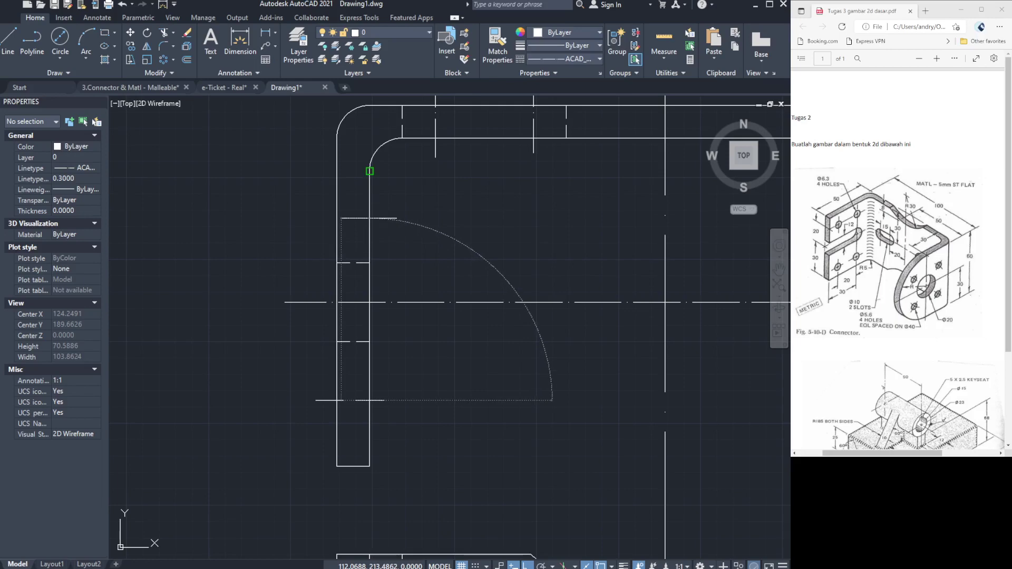
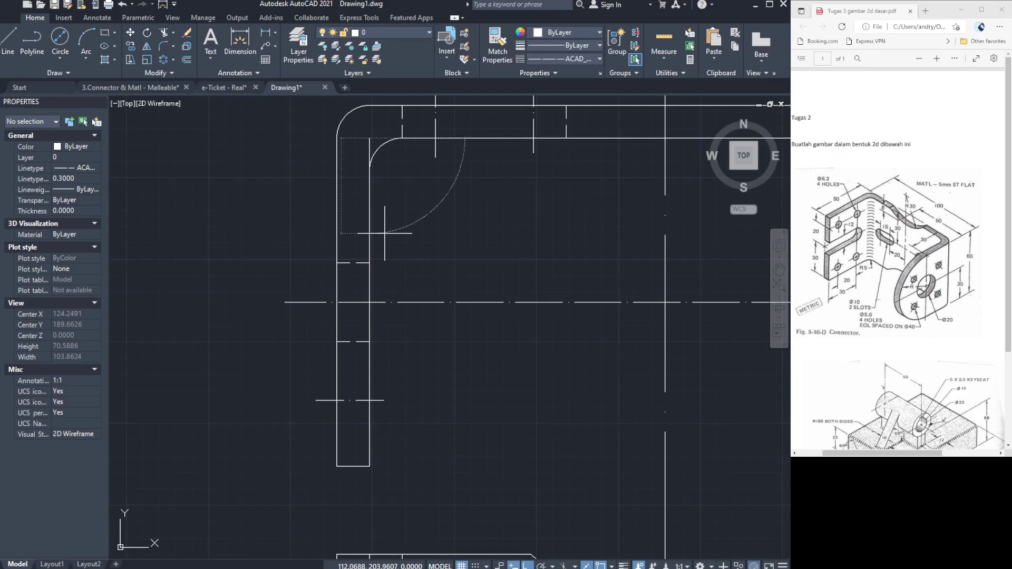
Erase the stray short line, the horizontal centerline and the short left-wall mark.
{"action": "left_click", "coordinate": [370, 158]}
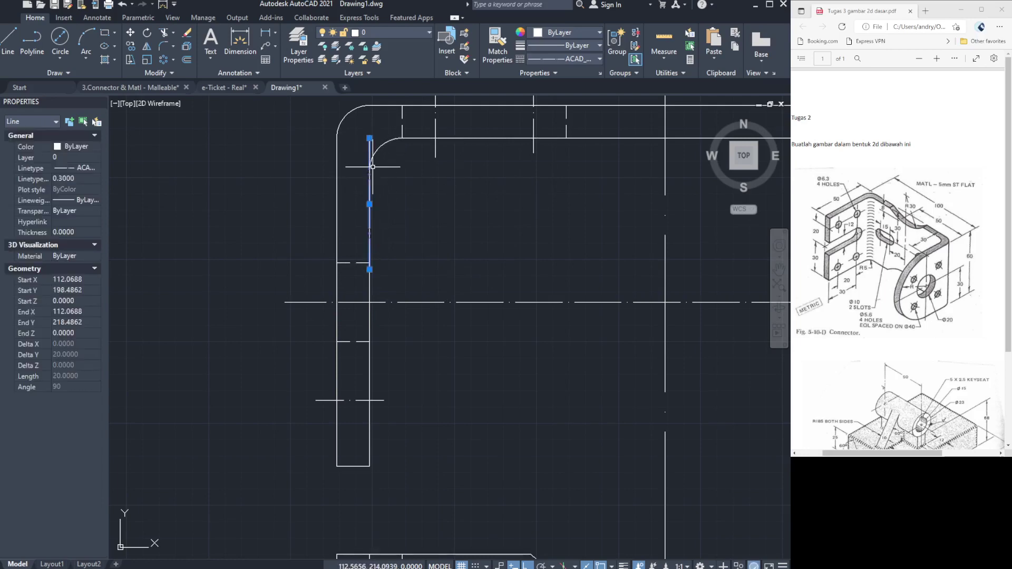
{"action": "key", "text": "Delete"}
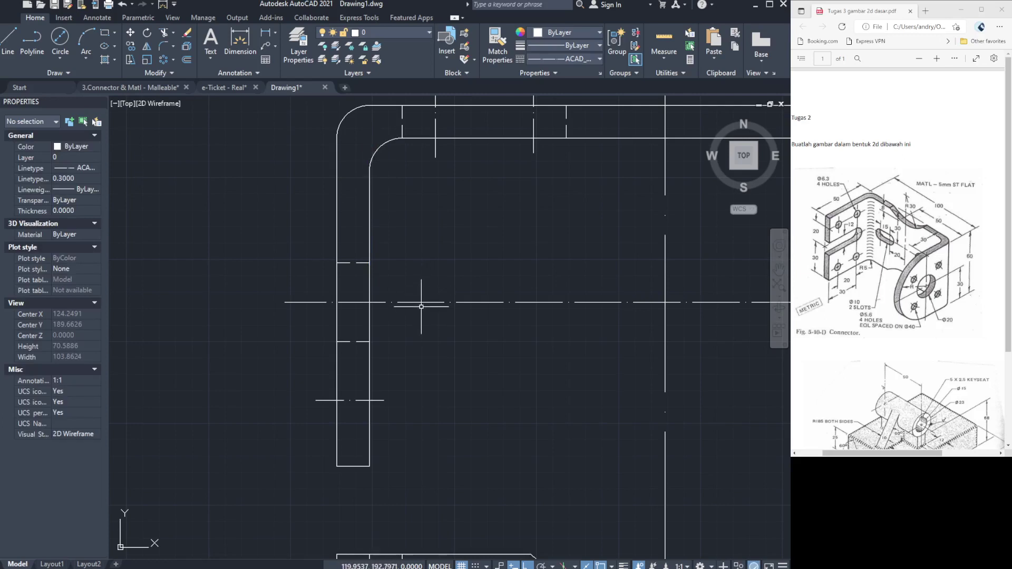
{"action": "left_click", "coordinate": [422, 303]}
{"action": "key", "text": "Delete"}
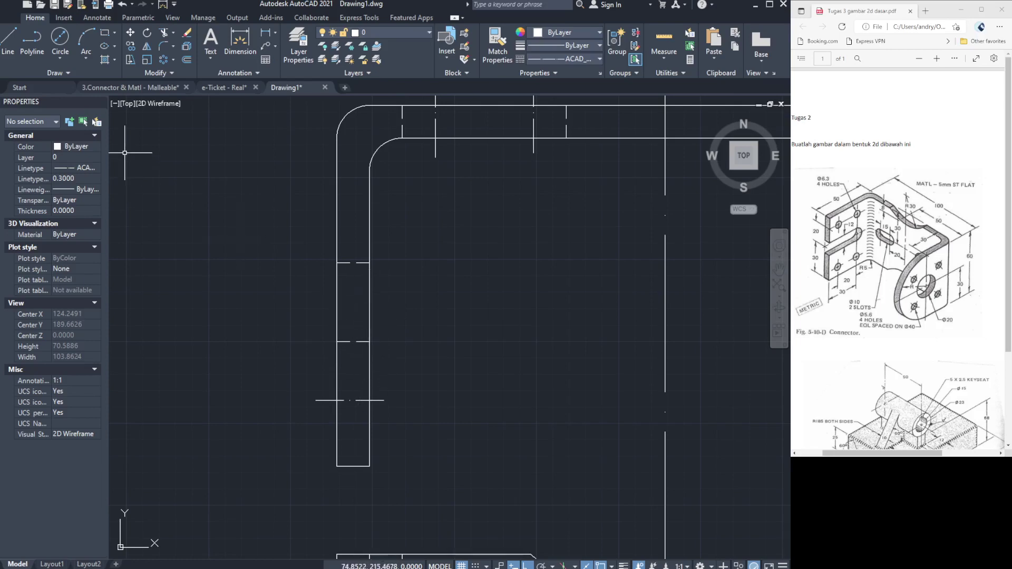
{"action": "left_click", "coordinate": [361, 262]}
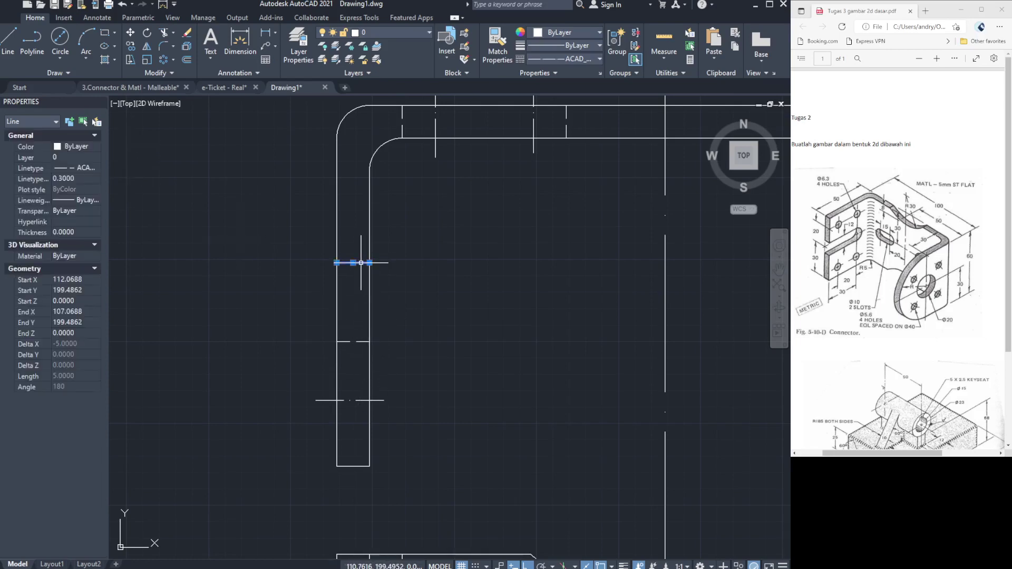
{"action": "key", "text": "Delete"}
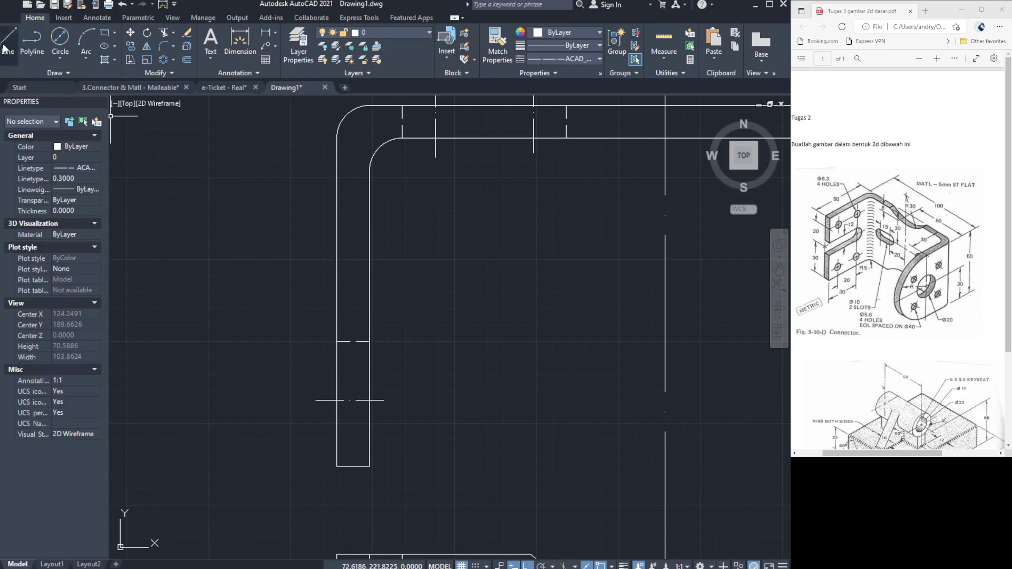
Draw a horizontal mark across the left wall, stretch it past the wall, and erase the lower mark.
{"action": "left_click", "coordinate": [4, 49]}
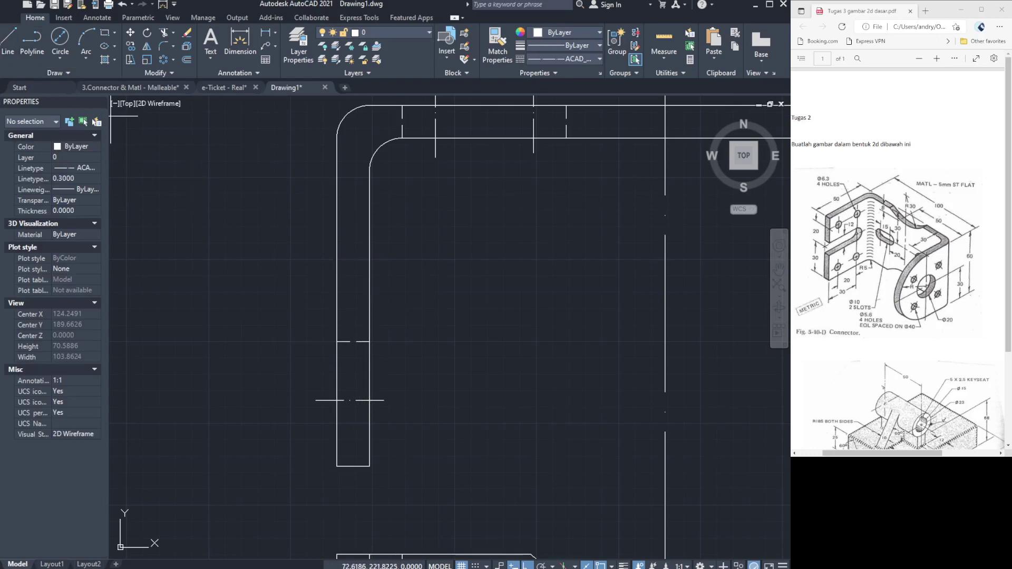
{"action": "left_click", "coordinate": [370, 270]}
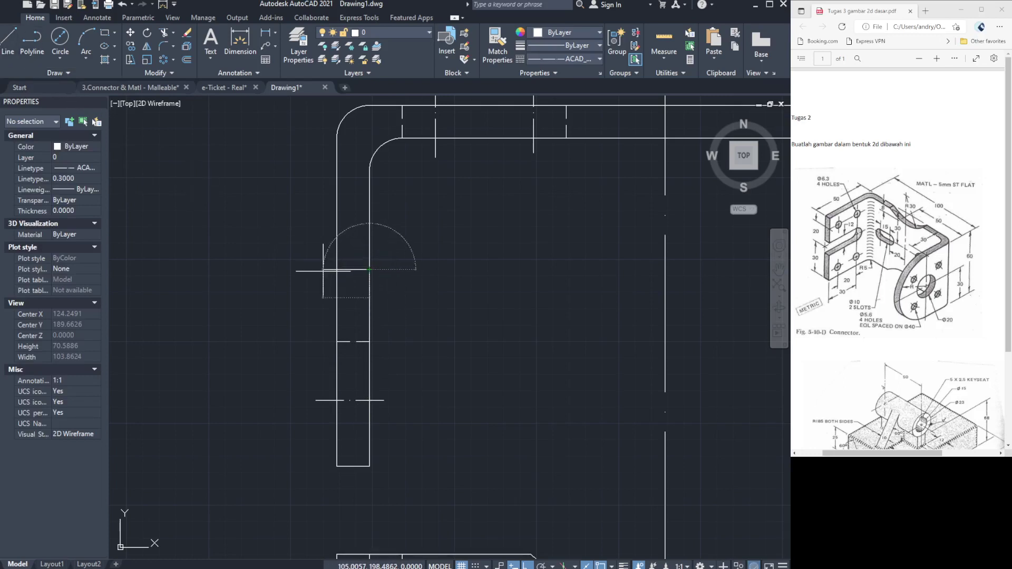
{"action": "left_click", "coordinate": [324, 269]}
{"action": "key", "text": "Escape"}
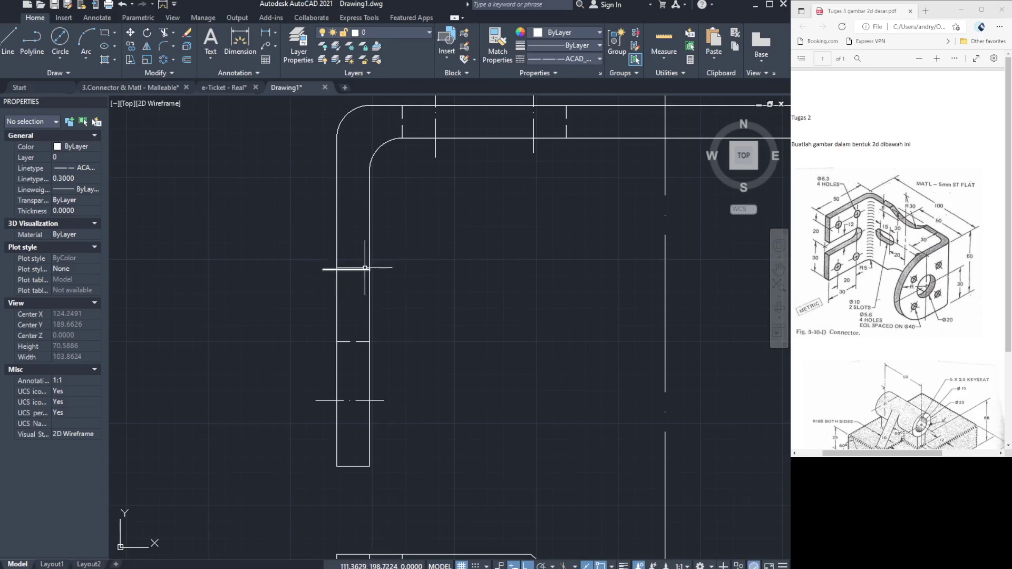
{"action": "left_click", "coordinate": [348, 269]}
{"action": "left_click", "coordinate": [369, 269]}
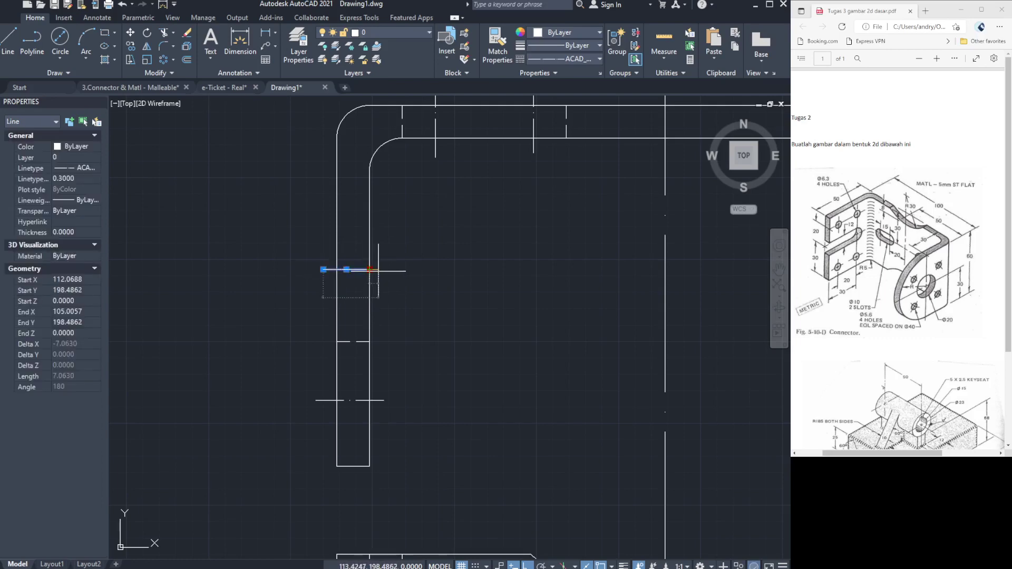
{"action": "left_click", "coordinate": [386, 269]}
{"action": "key", "text": "Escape"}
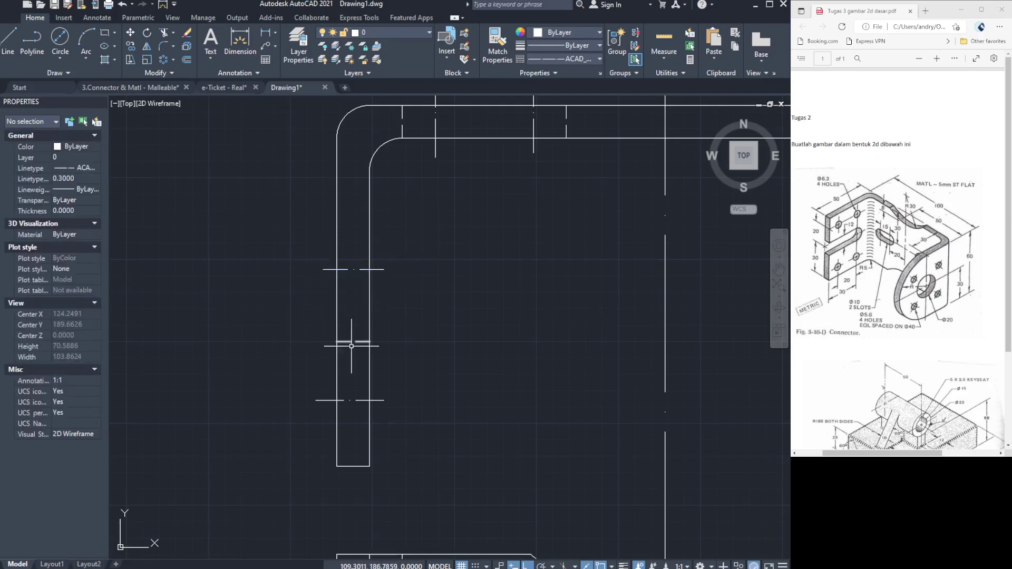
{"action": "left_click", "coordinate": [358, 342]}
{"action": "key", "text": "Delete"}
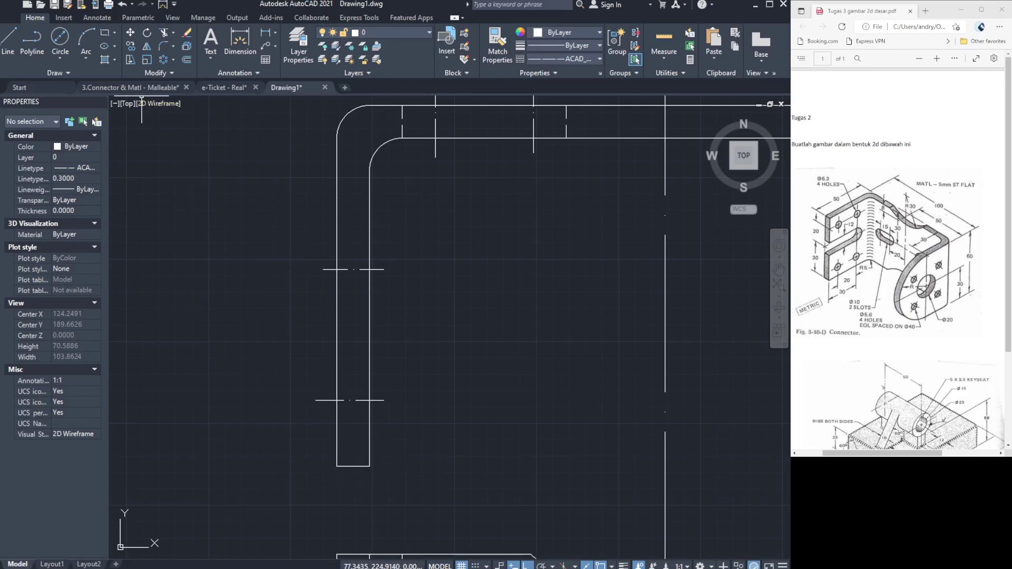
{"action": "left_click", "coordinate": [158, 88]}
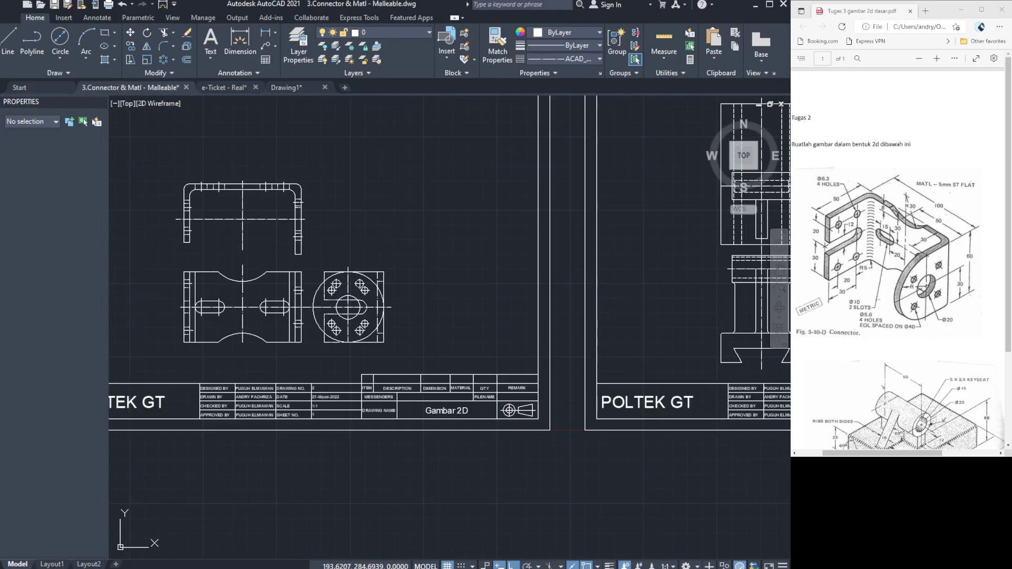
{"action": "scroll", "coordinate": [203, 253], "scroll_direction": "up", "scroll_amount": 2}
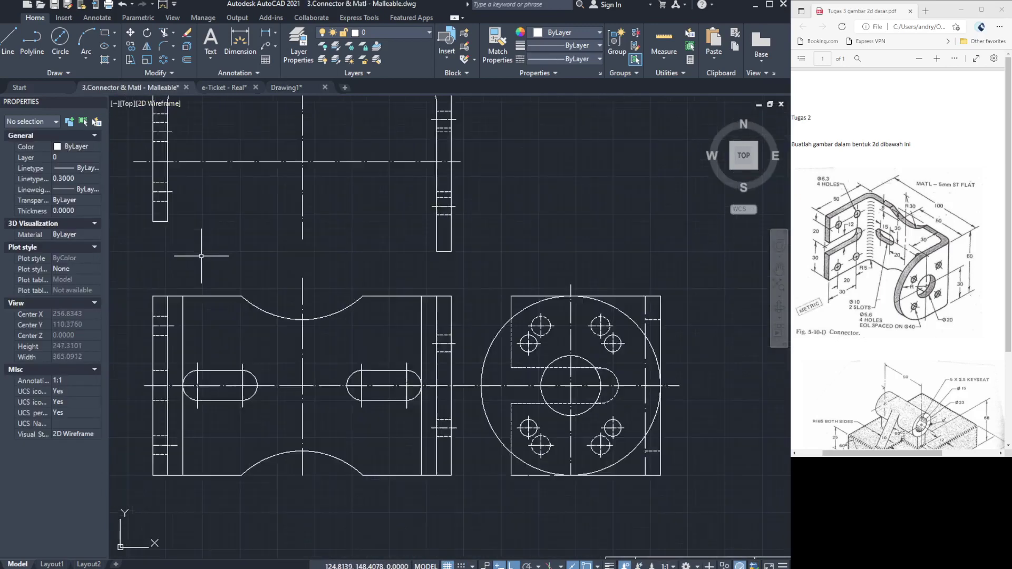
{"action": "scroll", "coordinate": [203, 253], "scroll_direction": "down", "scroll_amount": 1}
{"action": "scroll", "coordinate": [203, 204], "scroll_direction": "up", "scroll_amount": 1}
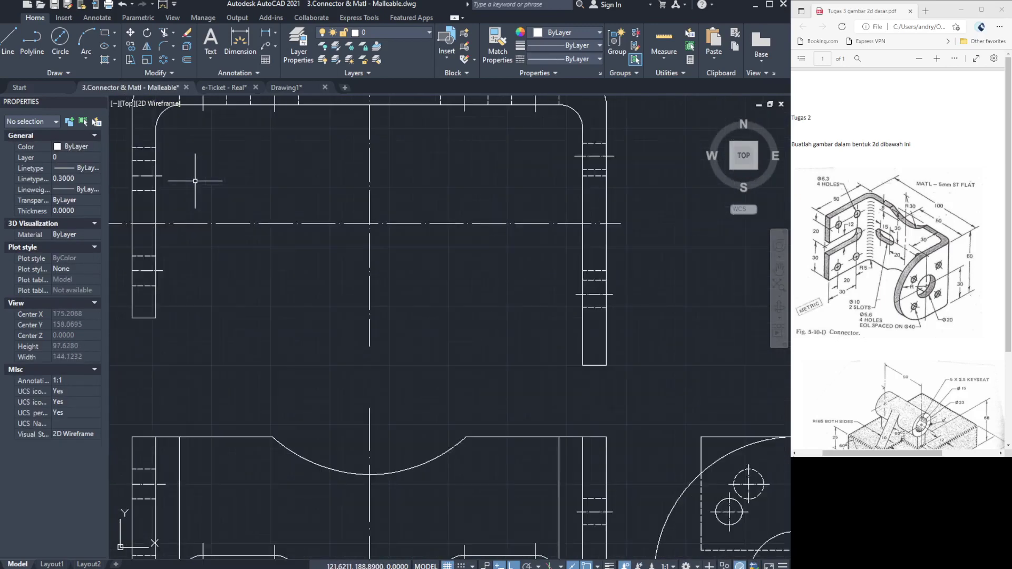
{"action": "scroll", "coordinate": [199, 198], "scroll_direction": "up", "scroll_amount": 3}
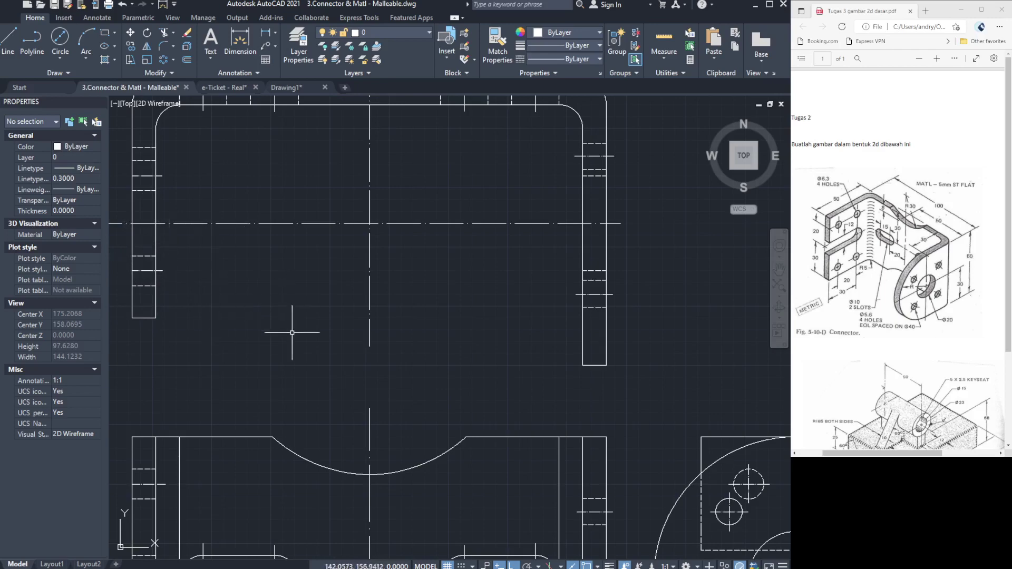
{"action": "scroll", "coordinate": [326, 268], "scroll_direction": "down", "scroll_amount": 2}
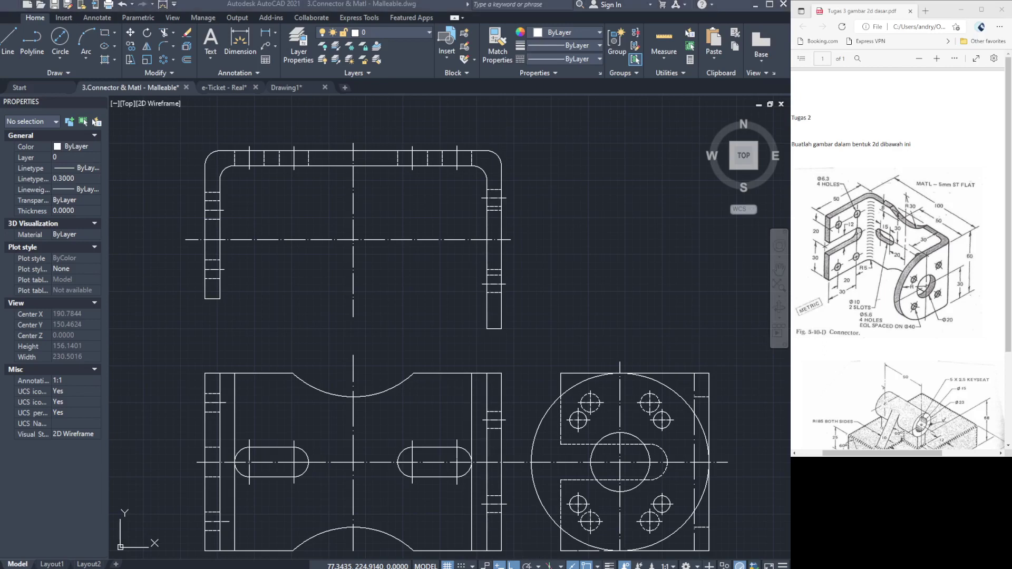
{"action": "key", "text": "ctrl+Tab"}
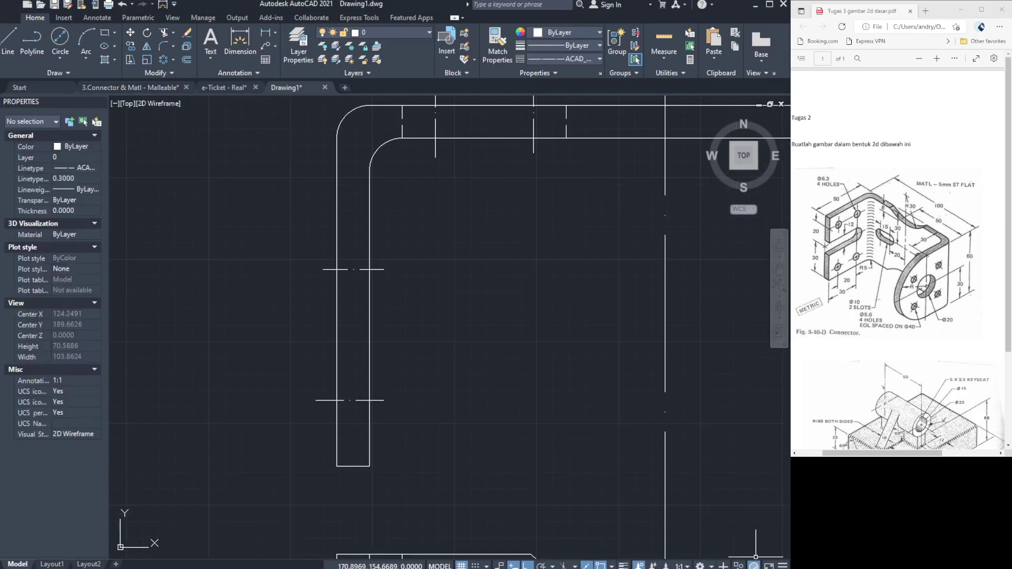
Check the reference PDF, then begin the 5-unit wall line from the lower corner, moving up the wall.
{"action": "key", "text": "alt+Tab"}
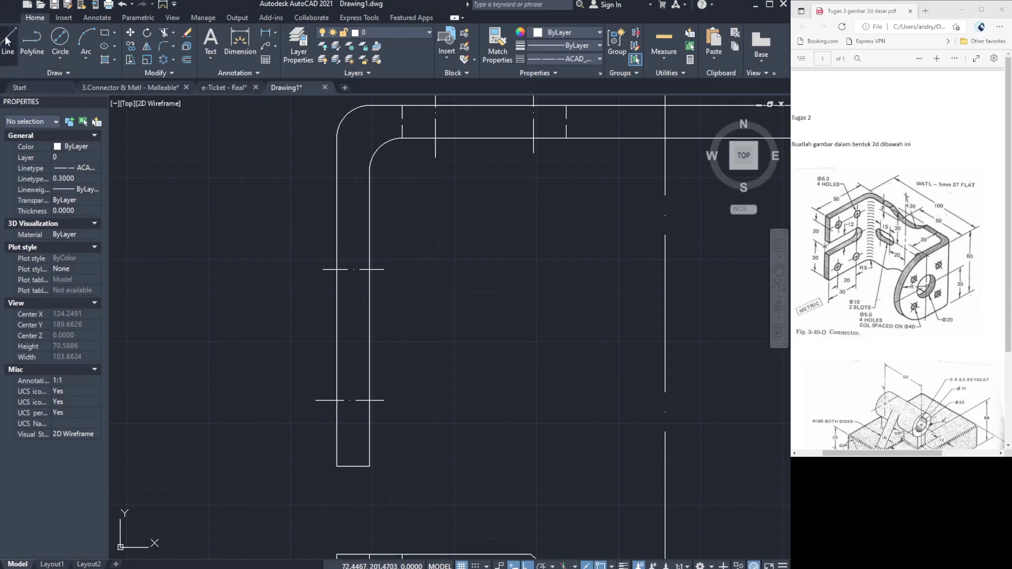
{"action": "left_click", "coordinate": [338, 466]}
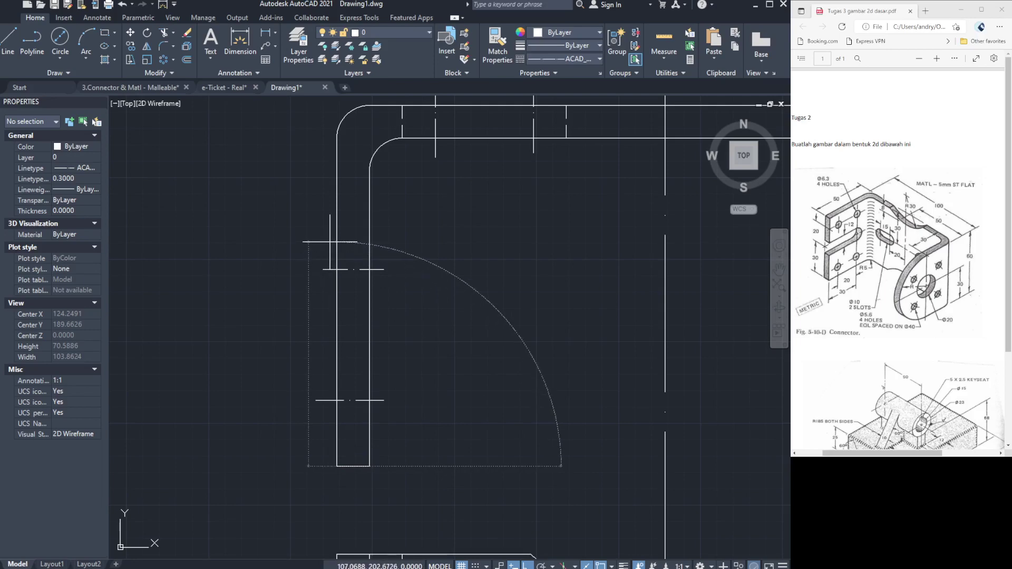
{"action": "left_click", "coordinate": [330, 246]}
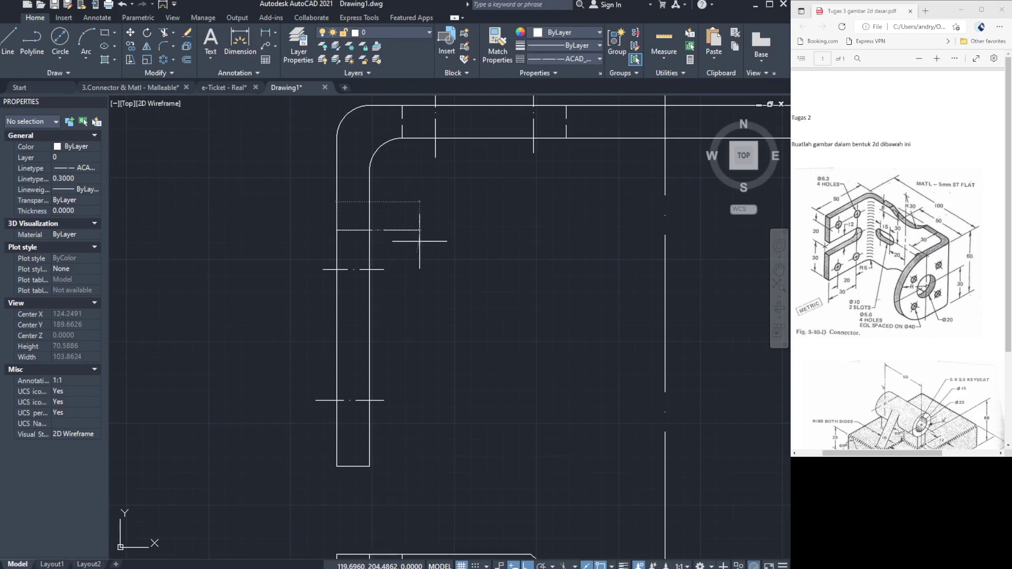
Finish the short cross line across the left wall and select it to check it.
{"action": "left_click", "coordinate": [369, 230]}
{"action": "key", "text": "Return"}
{"action": "left_click", "coordinate": [349, 230]}
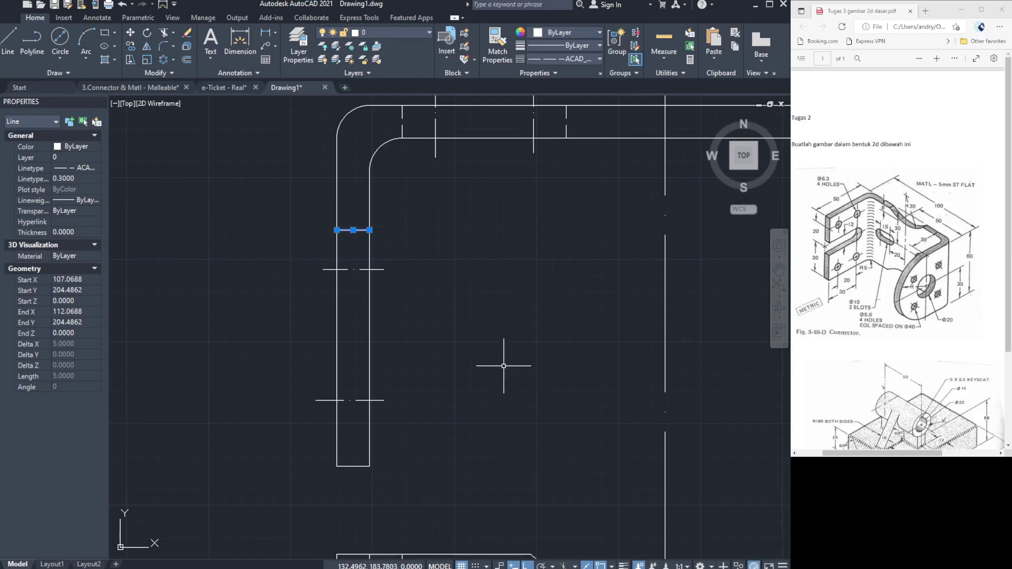
{"action": "key", "text": "Escape"}
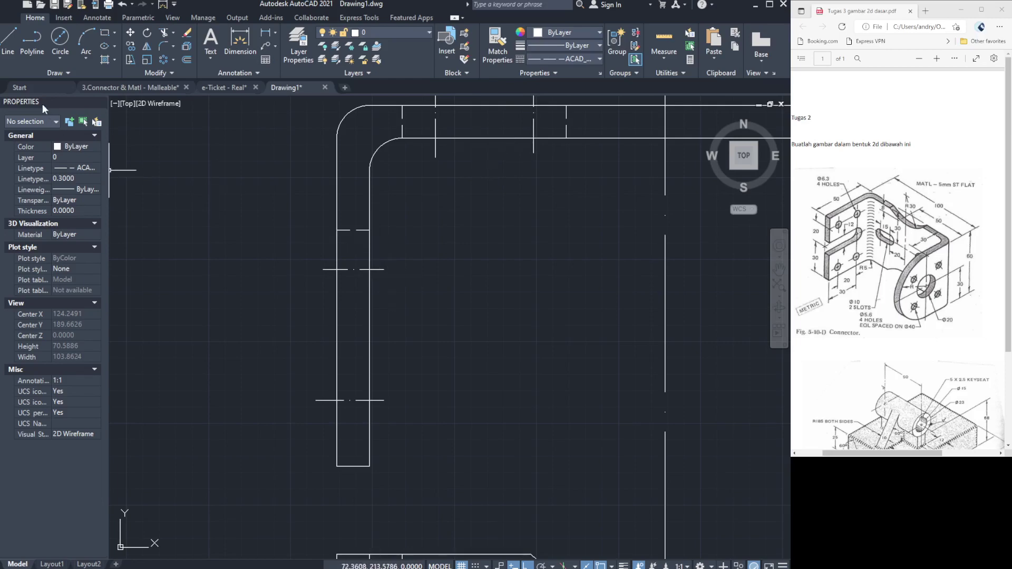
Start an arc between two points on the left wall, then cancel it.
{"action": "left_click", "coordinate": [337, 270]}
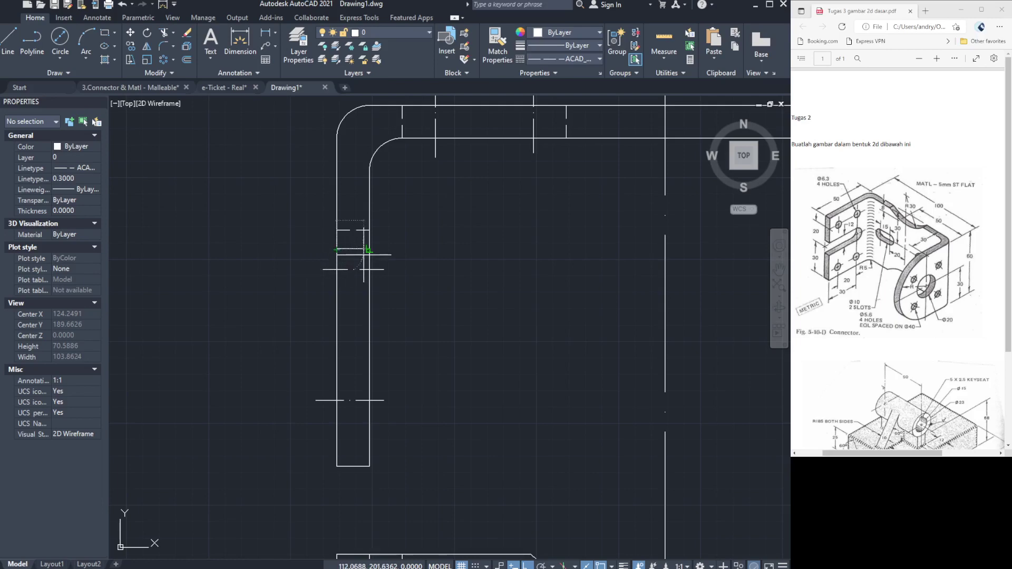
{"action": "left_click", "coordinate": [371, 249]}
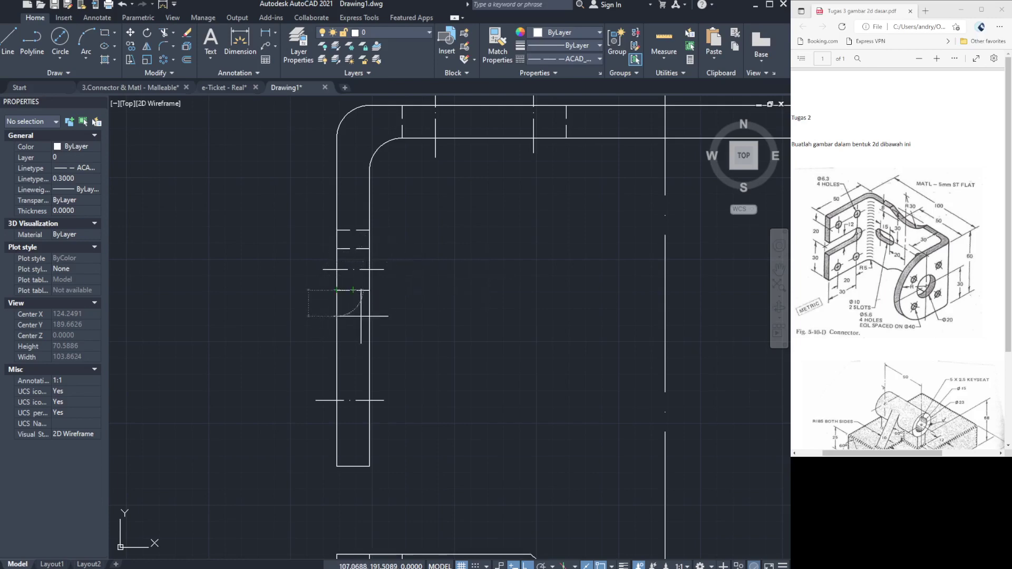
{"action": "key", "text": "Escape"}
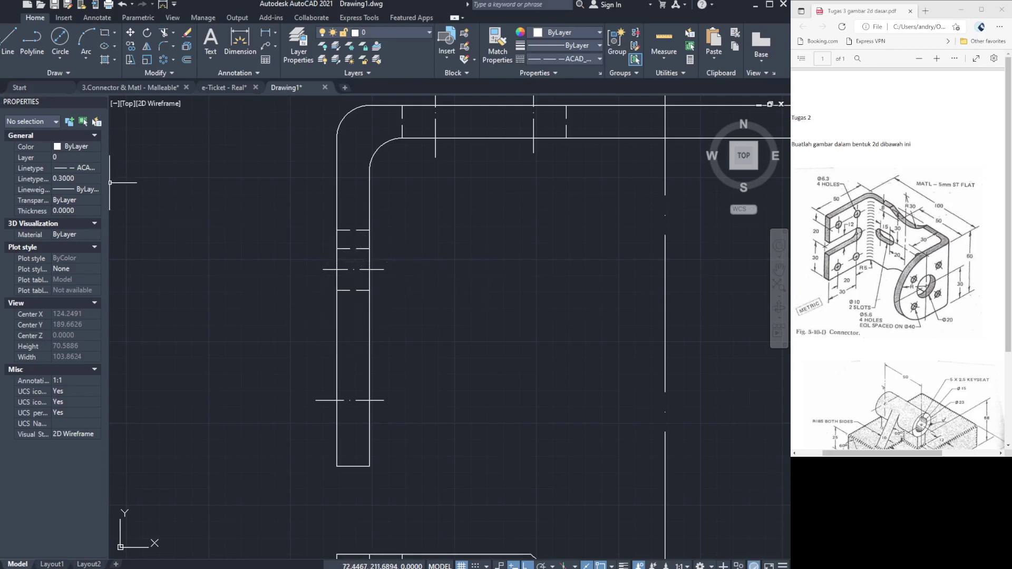
Draw the left leg's inner edge line down to its bottom corner.
{"action": "left_click", "coordinate": [8, 42]}
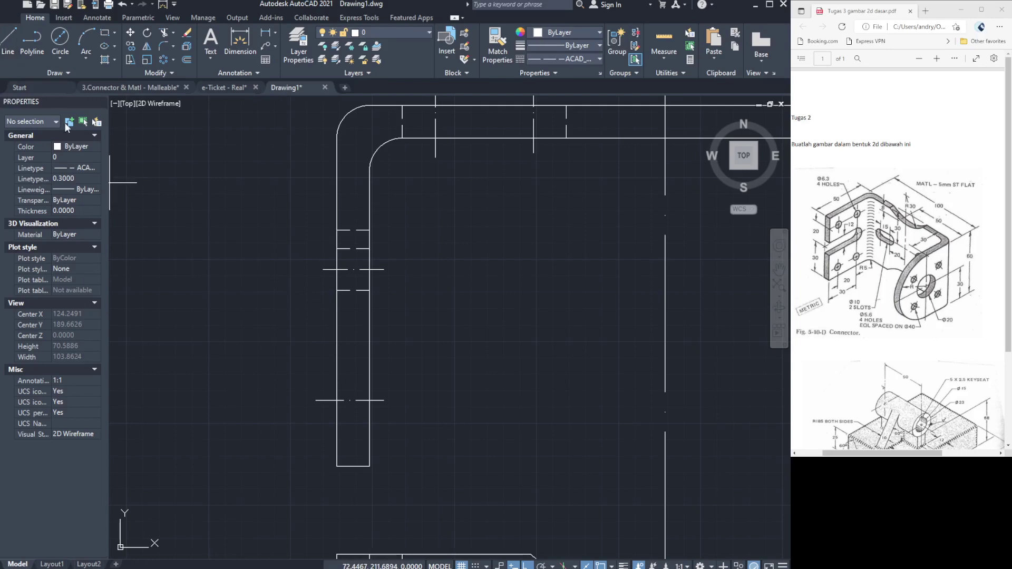
{"action": "left_click", "coordinate": [337, 401]}
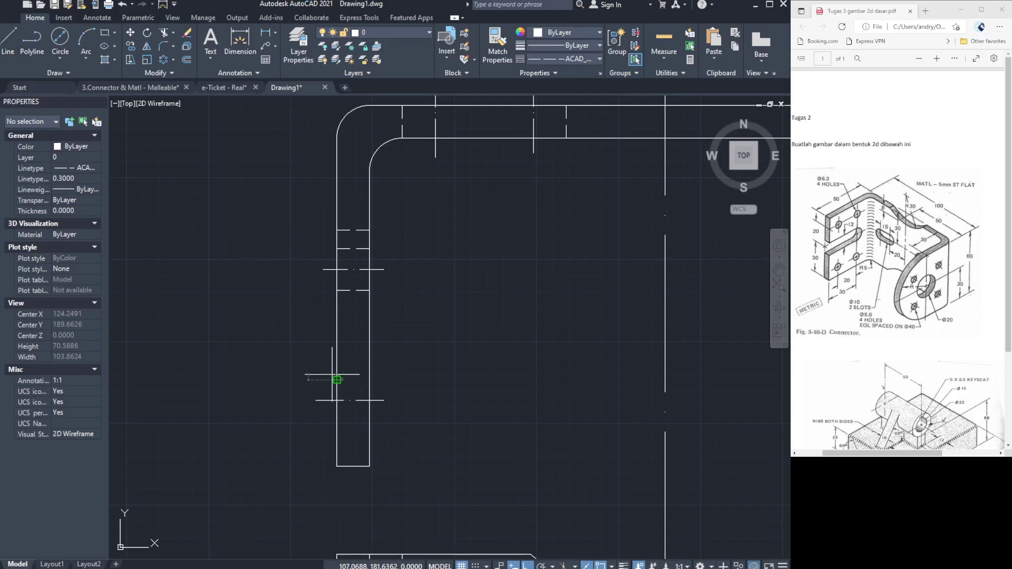
{"action": "left_click", "coordinate": [370, 380]}
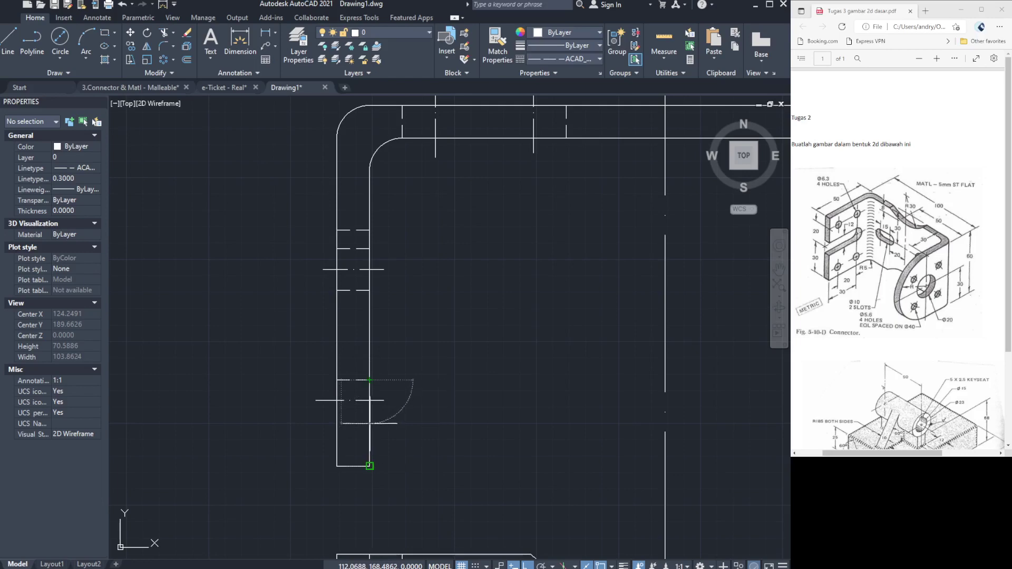
{"action": "left_click", "coordinate": [370, 466]}
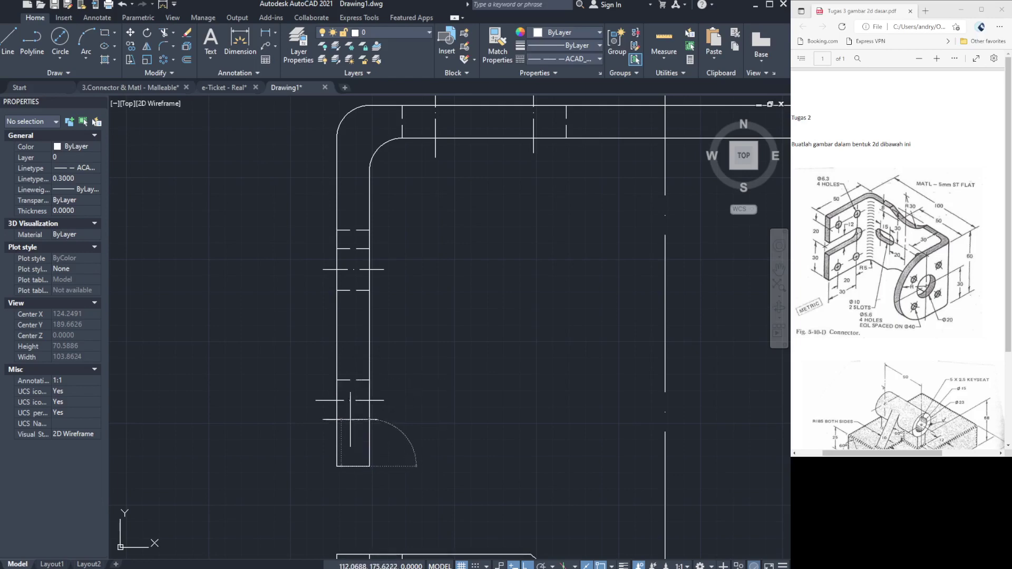
{"action": "key", "text": "Escape"}
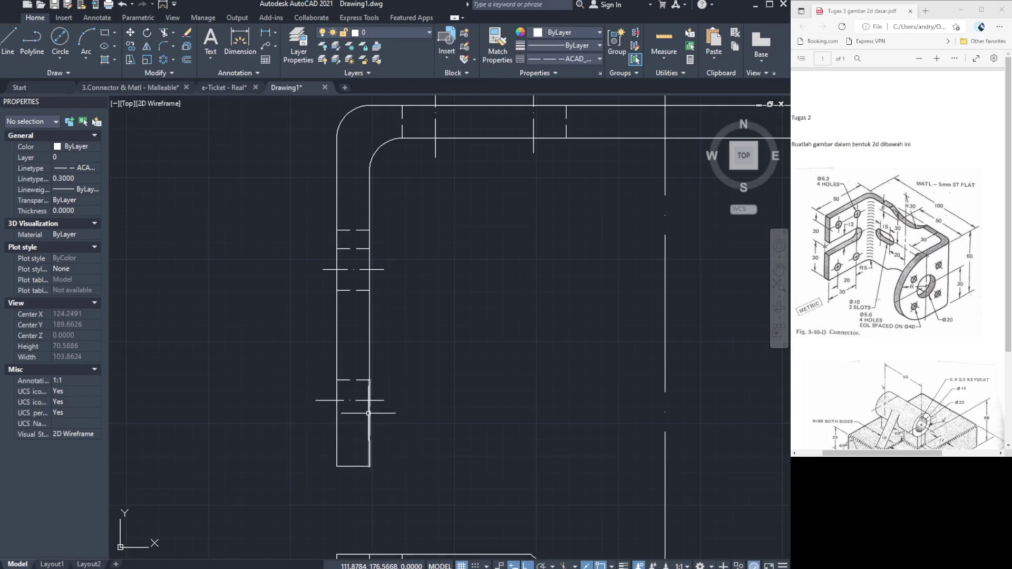
Check the leg's inner edge line, then start and cancel an arc at the lower mark.
{"action": "left_click", "coordinate": [368, 413]}
{"action": "key", "text": "Escape"}
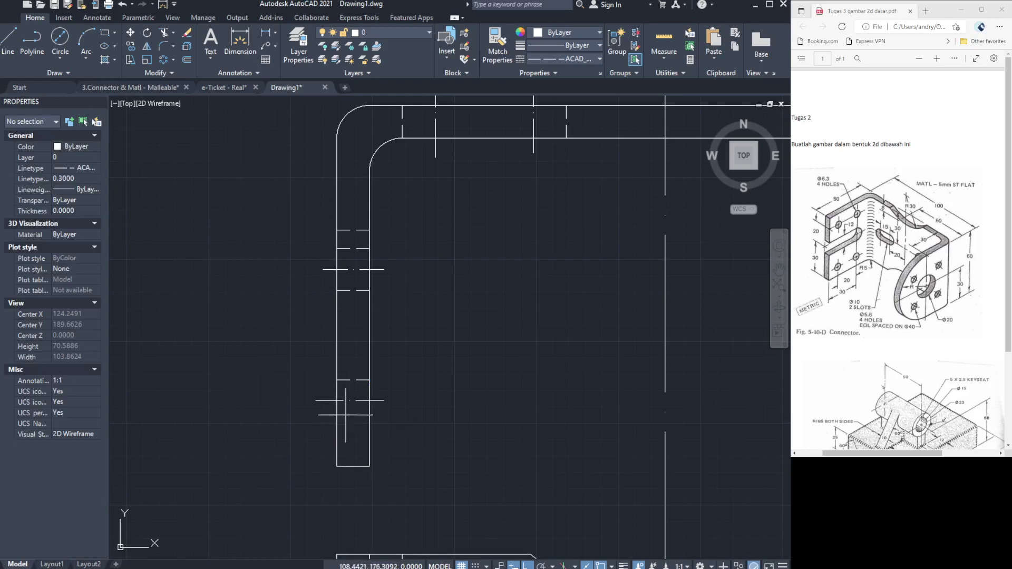
{"action": "left_click", "coordinate": [337, 401]}
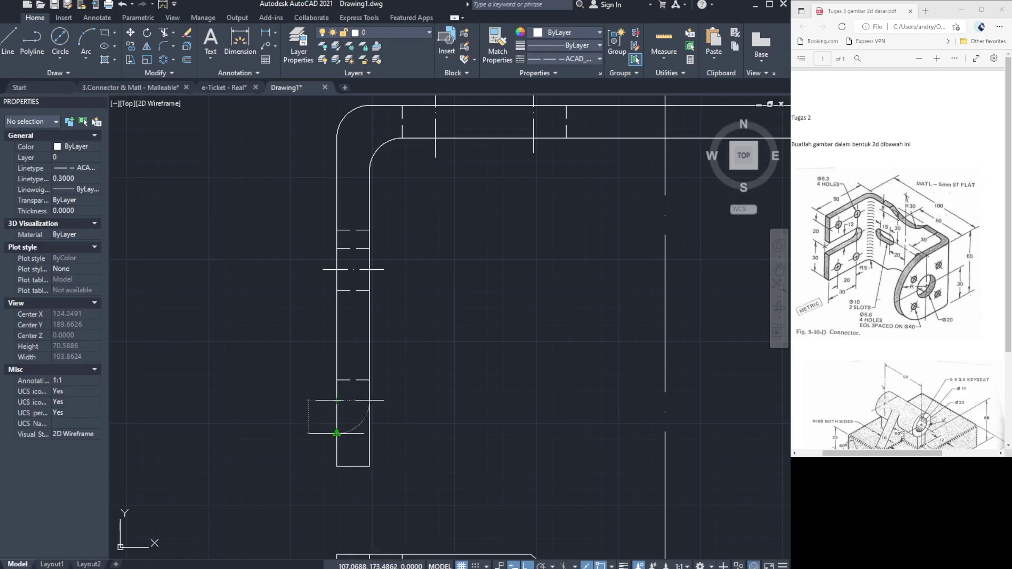
{"action": "key", "text": "Escape"}
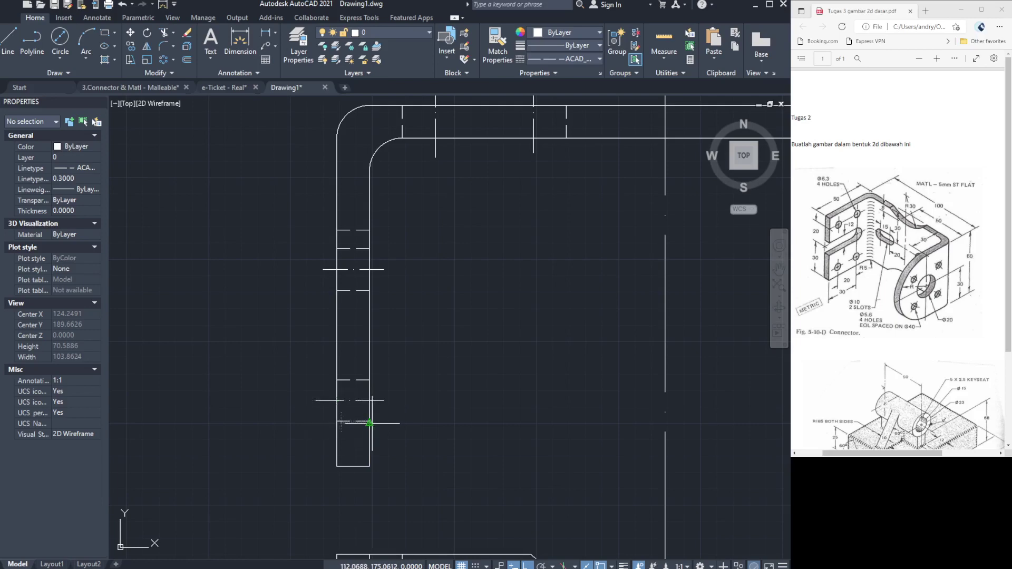
Bring the whole top flange into view and add a vertical line across it.
{"action": "scroll", "coordinate": [501, 333], "scroll_direction": "down", "scroll_amount": 2}
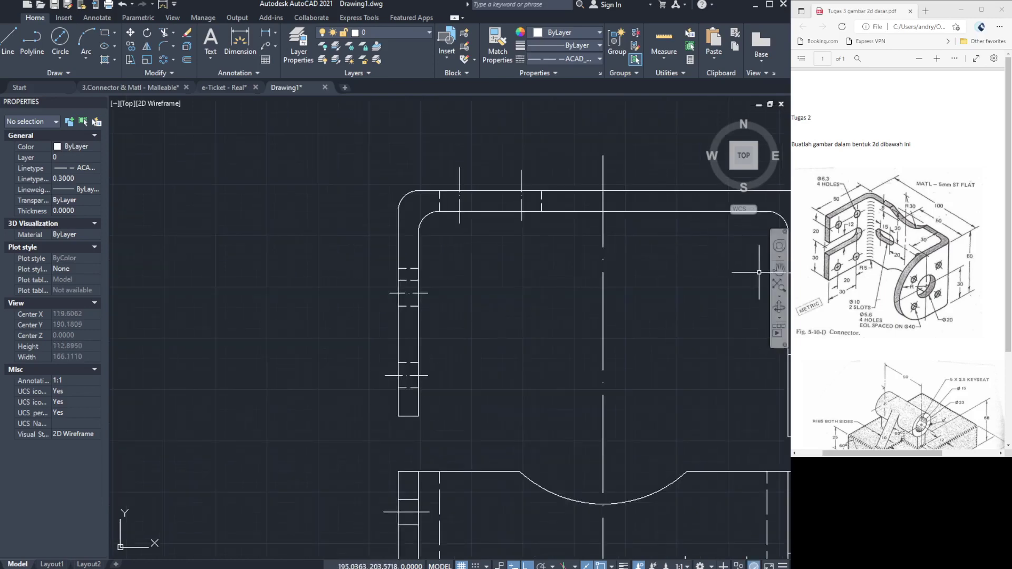
{"action": "left_click", "coordinate": [780, 269]}
{"action": "left_click_drag", "start_coordinate": [707, 304], "coordinate": [446, 326]}
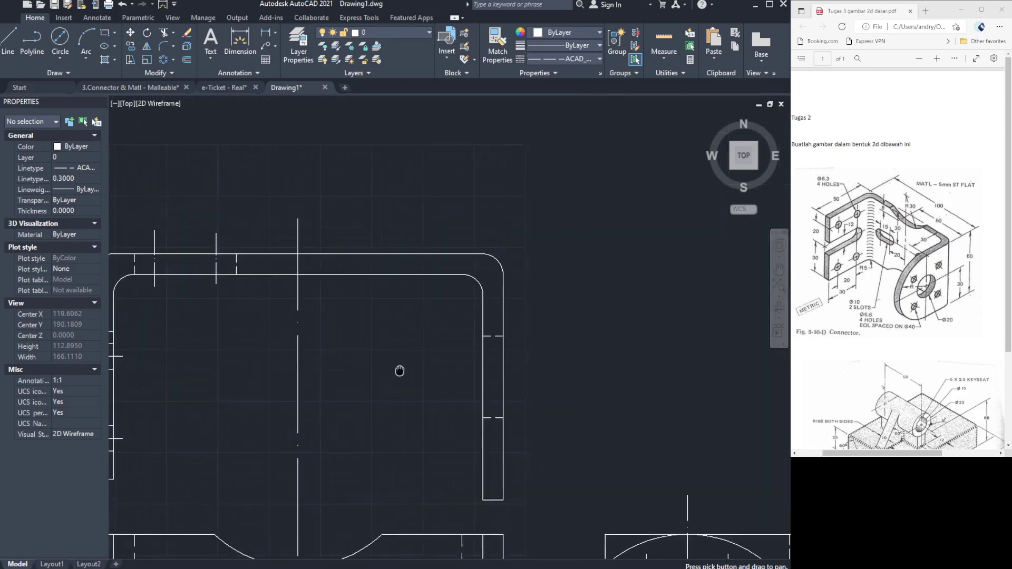
{"action": "key", "text": "Escape"}
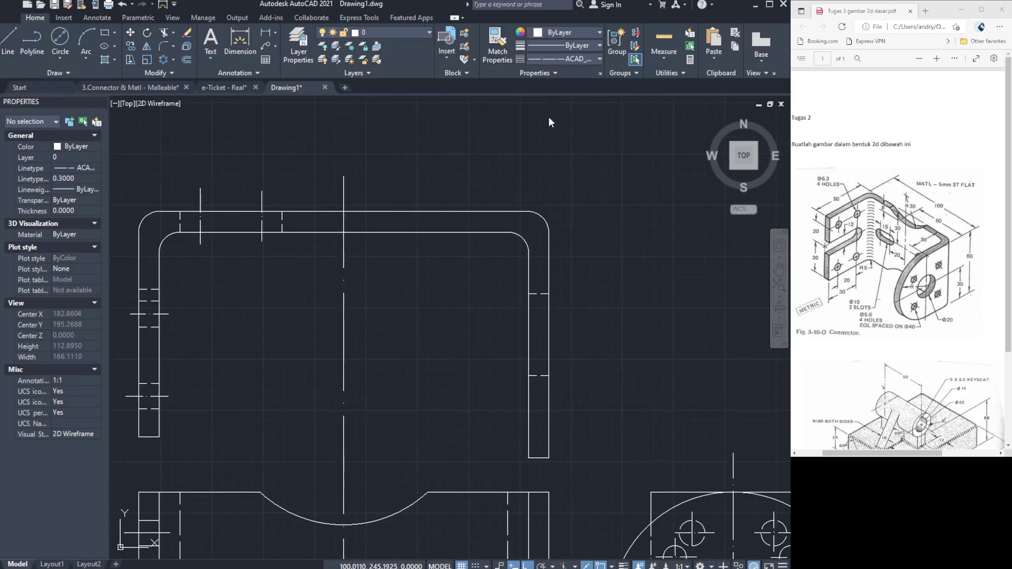
{"action": "left_click", "coordinate": [13, 45]}
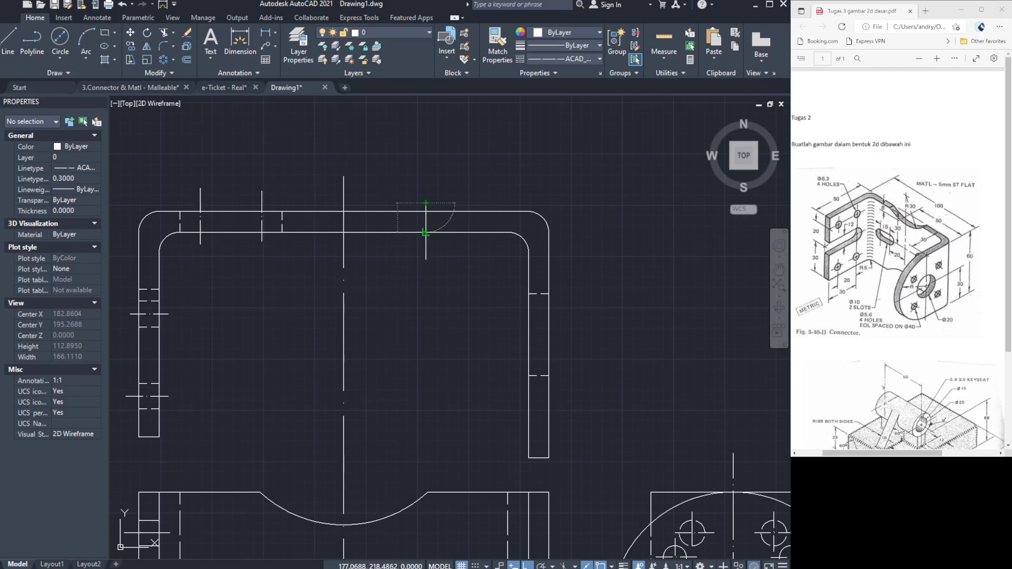
{"action": "left_click", "coordinate": [425, 228]}
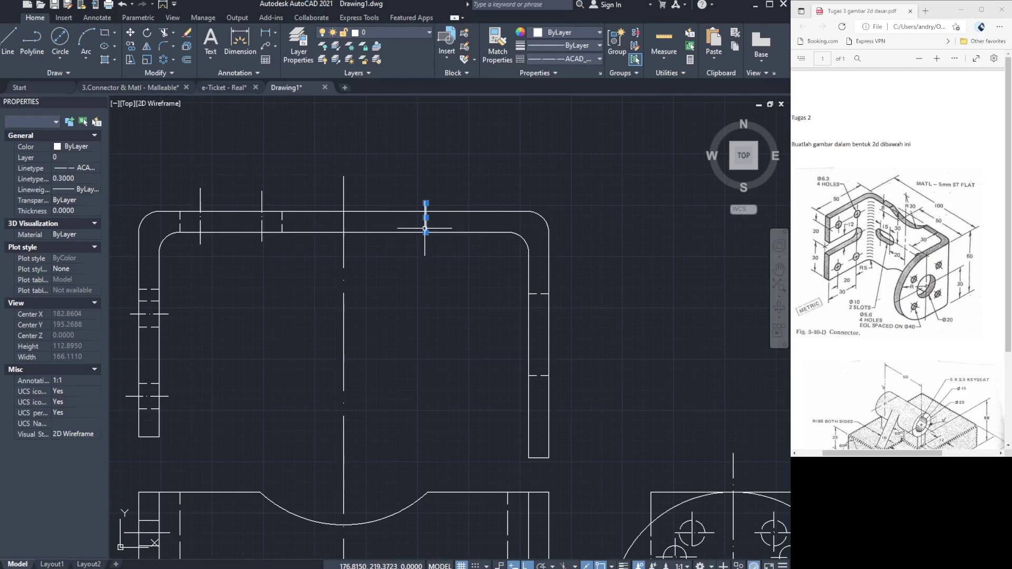
{"action": "key", "text": "Escape"}
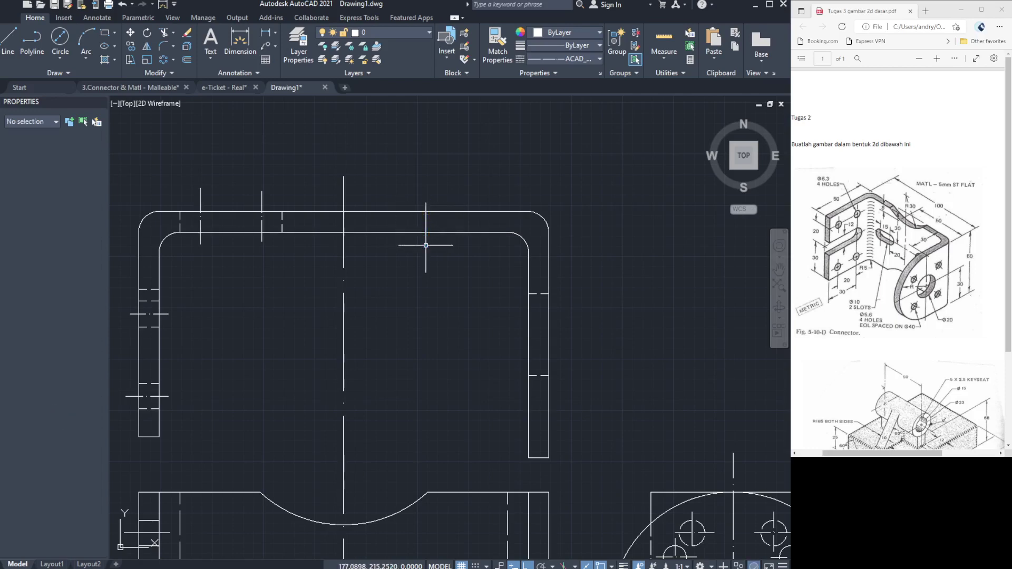
{"action": "left_click", "coordinate": [6, 48]}
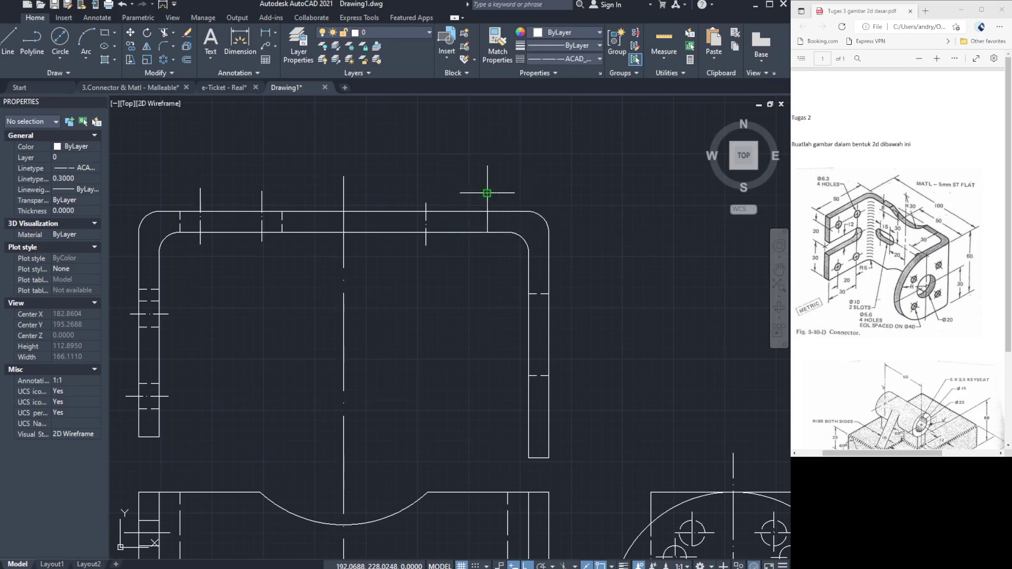
{"action": "key", "text": "Escape"}
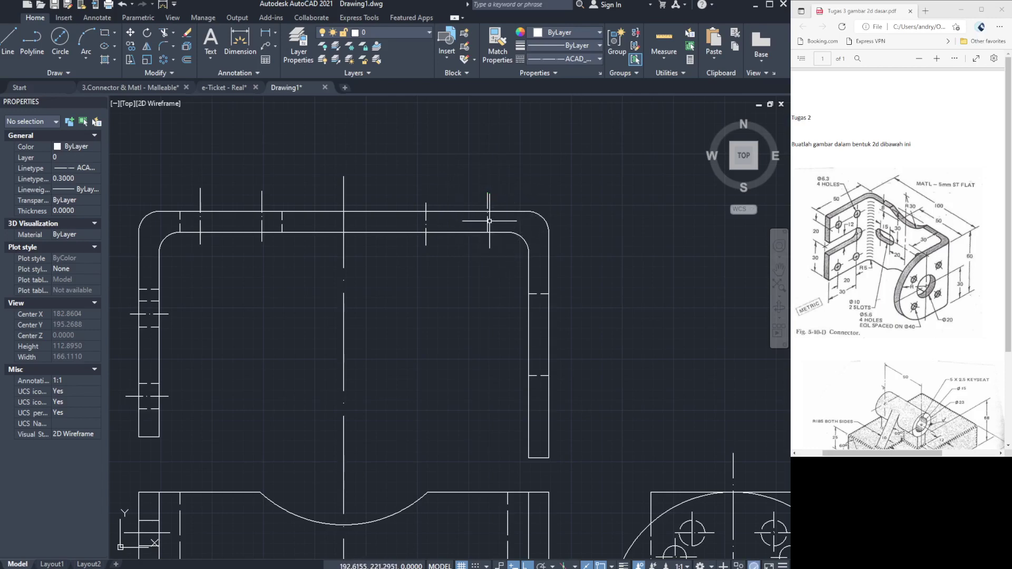
Stretch the corner's vertical line to the inner edge, join the edges, and add another vertical line.
{"action": "left_click", "coordinate": [488, 218]}
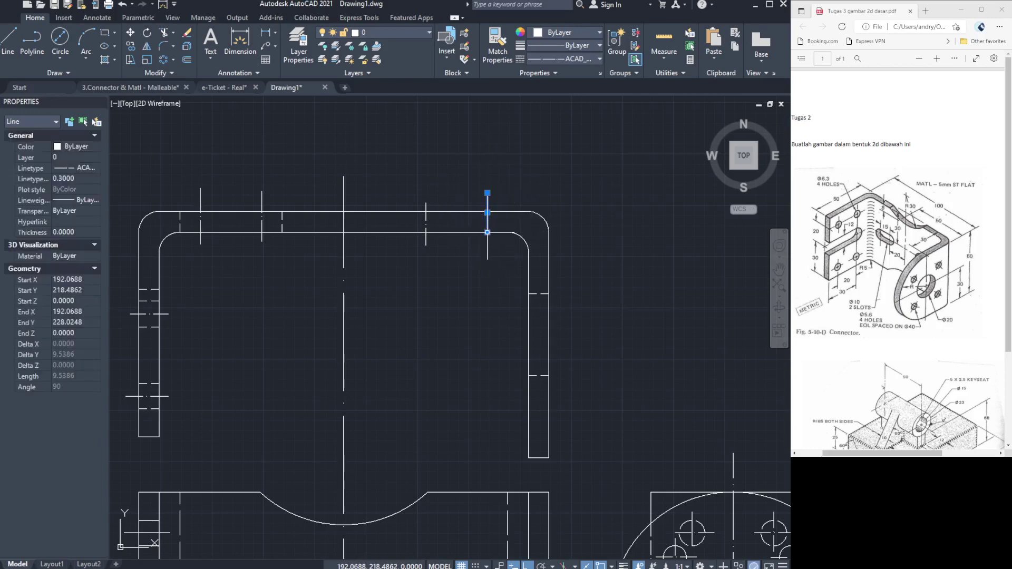
{"action": "left_click", "coordinate": [487, 232]}
{"action": "key", "text": "Escape"}
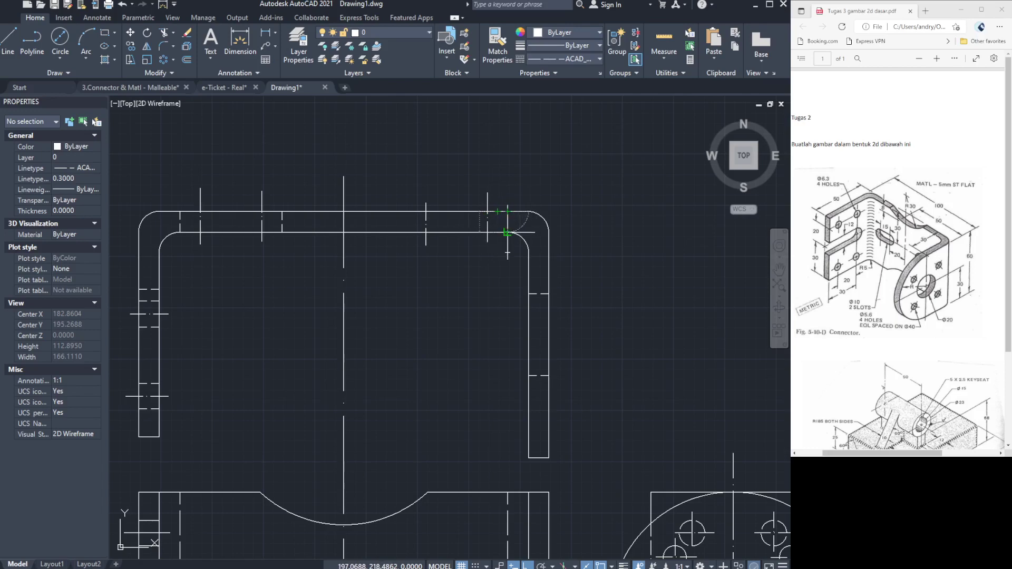
{"action": "left_click", "coordinate": [507, 233]}
{"action": "key", "text": "Return"}
{"action": "left_click", "coordinate": [426, 212]}
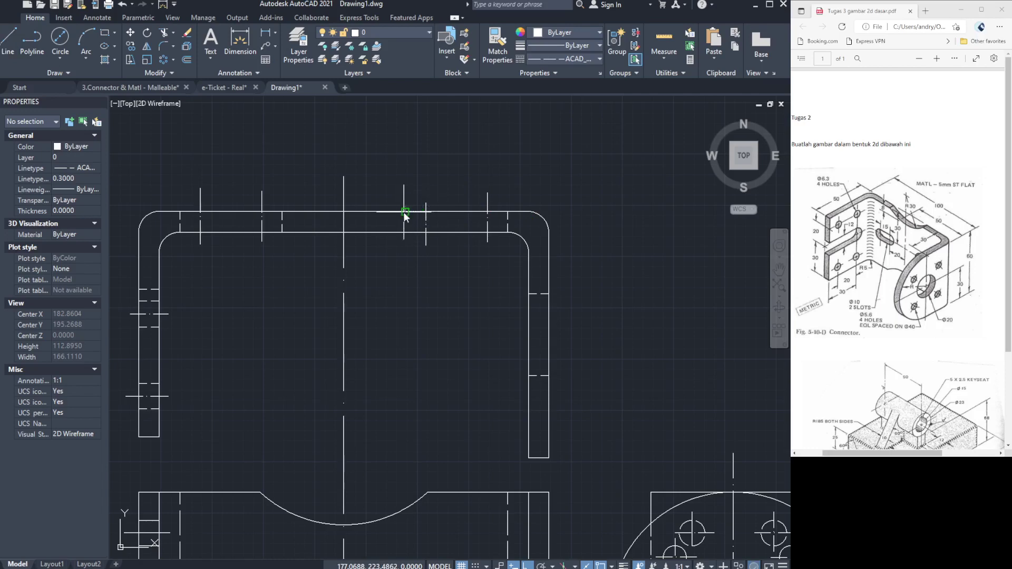
{"action": "left_click", "coordinate": [405, 211]}
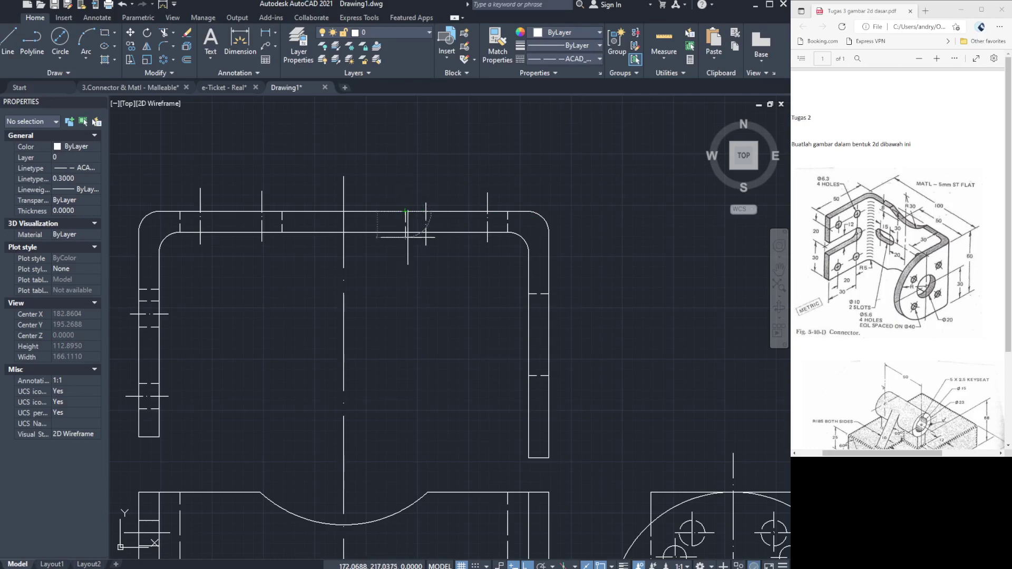
{"action": "left_click", "coordinate": [406, 232]}
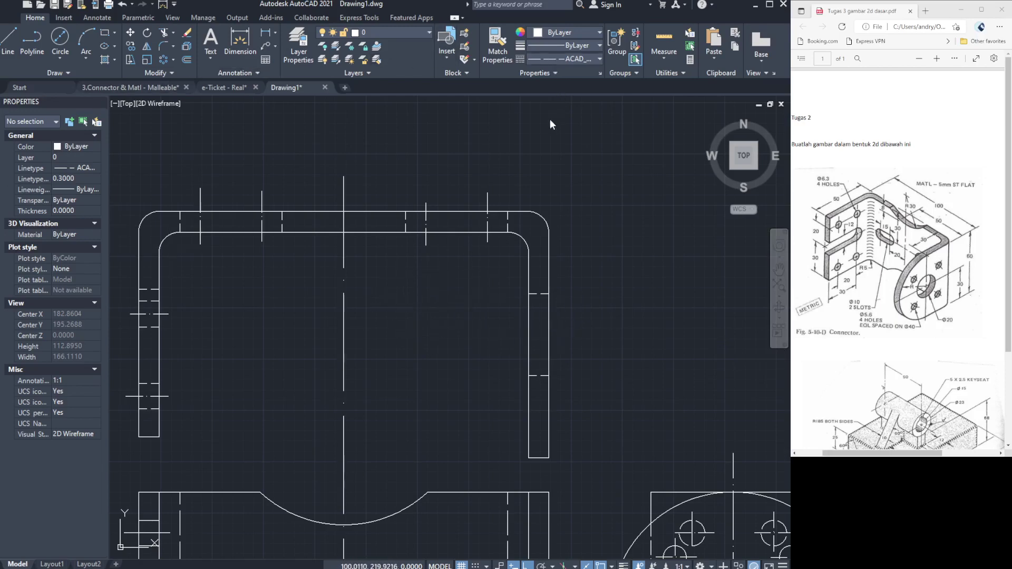
Draw a horizontal centre mark across the bracket's right leg.
{"action": "left_click", "coordinate": [8, 42]}
{"action": "mouse_move", "coordinate": [549, 334]}
{"action": "left_mouse_down"}
{"action": "mouse_move", "coordinate": [493, 332]}
{"action": "mouse_move", "coordinate": [424, 286]}
{"action": "left_mouse_up"}
{"action": "key", "text": "Escape"}
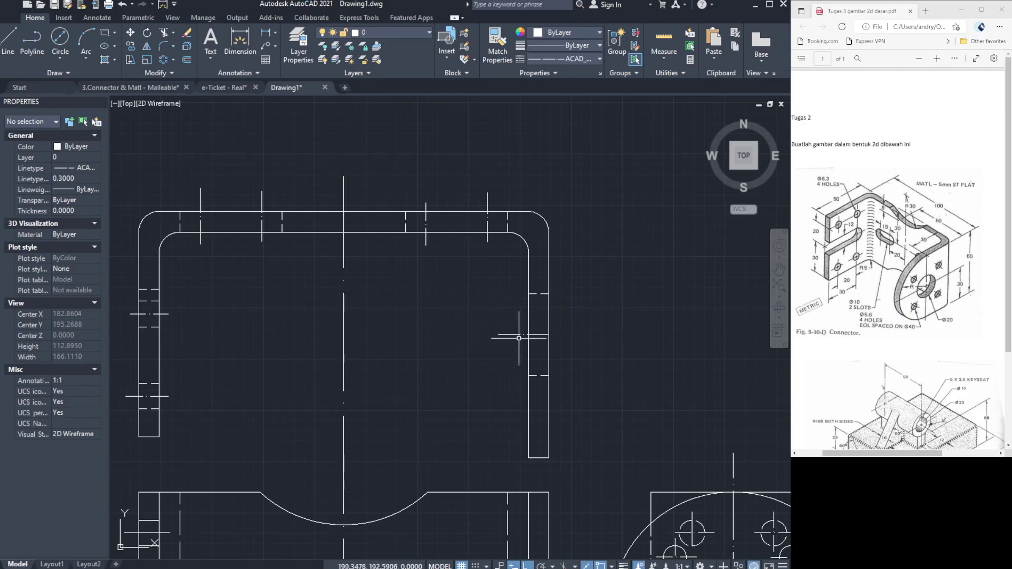
{"action": "left_click", "coordinate": [537, 335]}
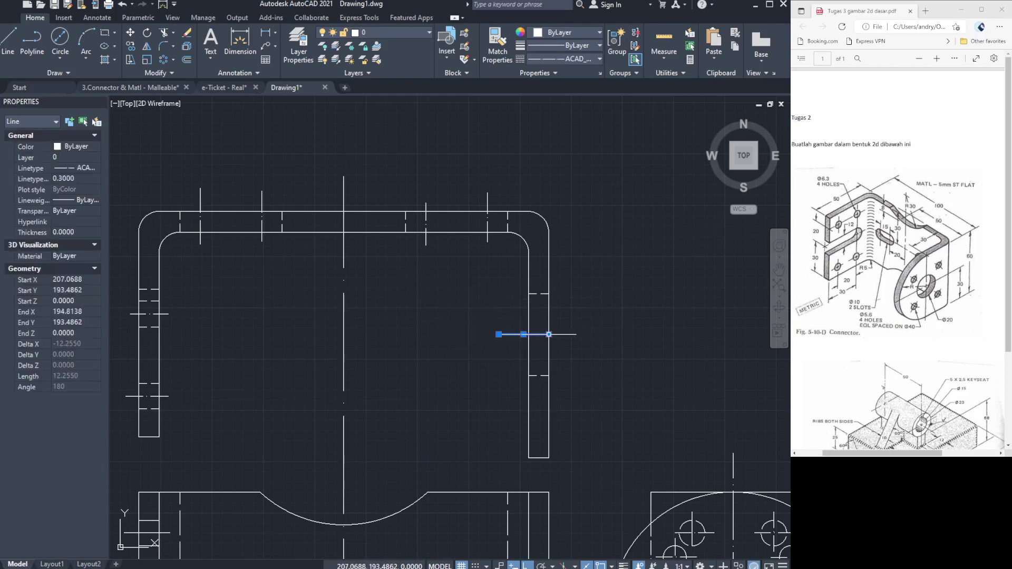
{"action": "key", "text": "Escape"}
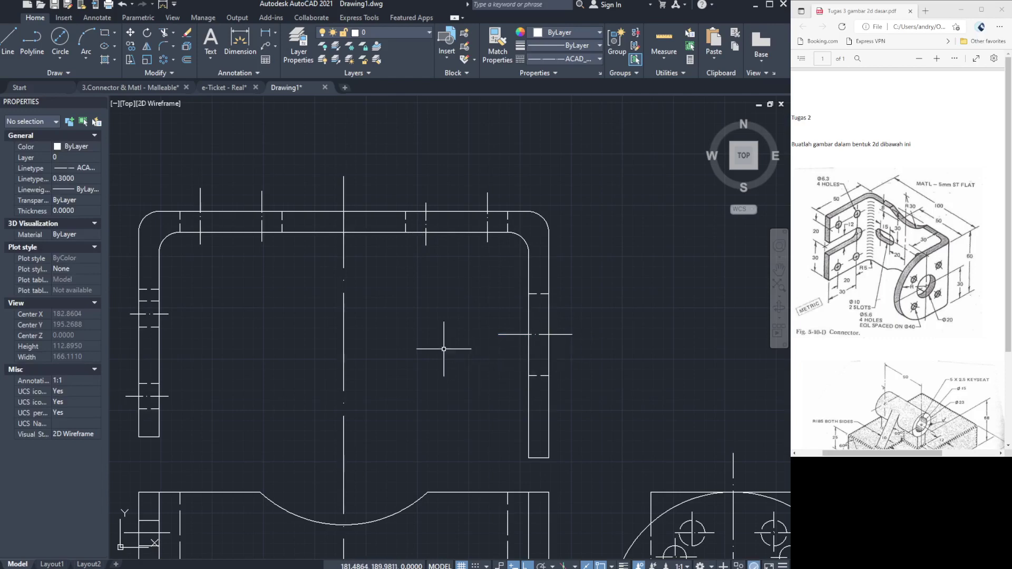
Centre a new circle on the right leg's centre mark after cancelling misplaced attempts.
{"action": "left_click", "coordinate": [55, 39]}
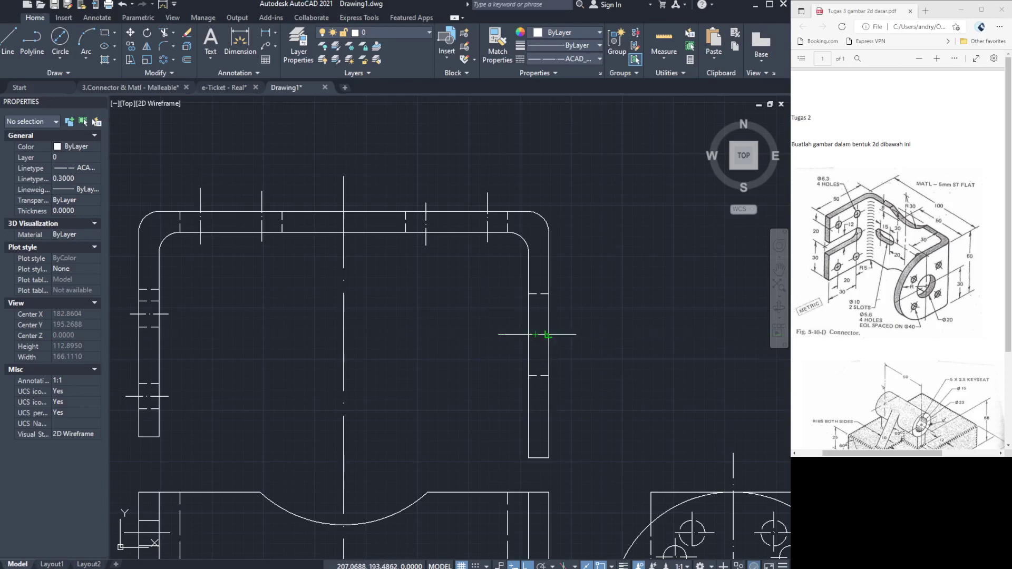
{"action": "left_click", "coordinate": [548, 334]}
{"action": "left_click", "coordinate": [554, 338]}
{"action": "key", "text": "Escape"}
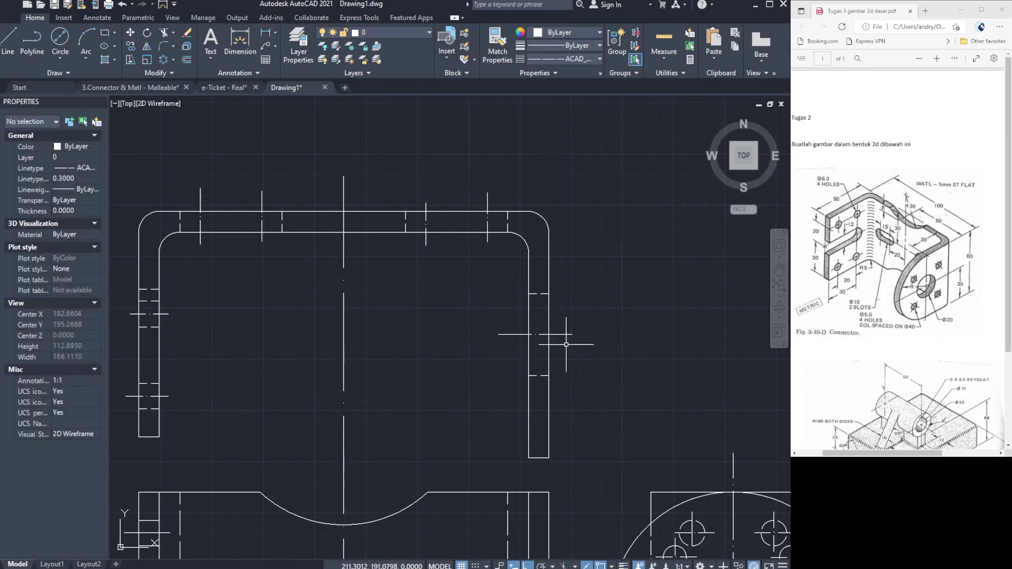
{"action": "left_click", "coordinate": [16, 47]}
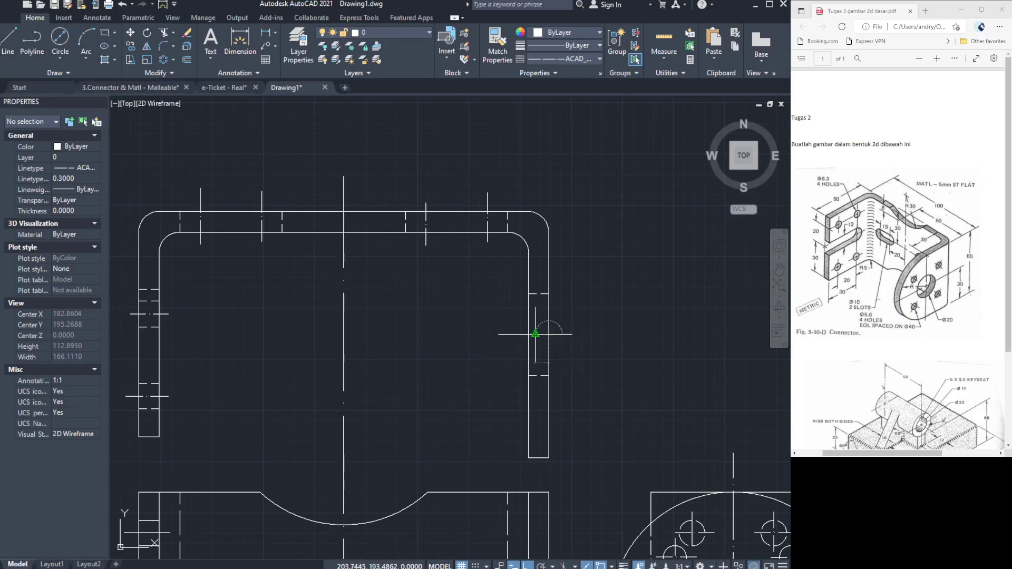
{"action": "key", "text": "Escape"}
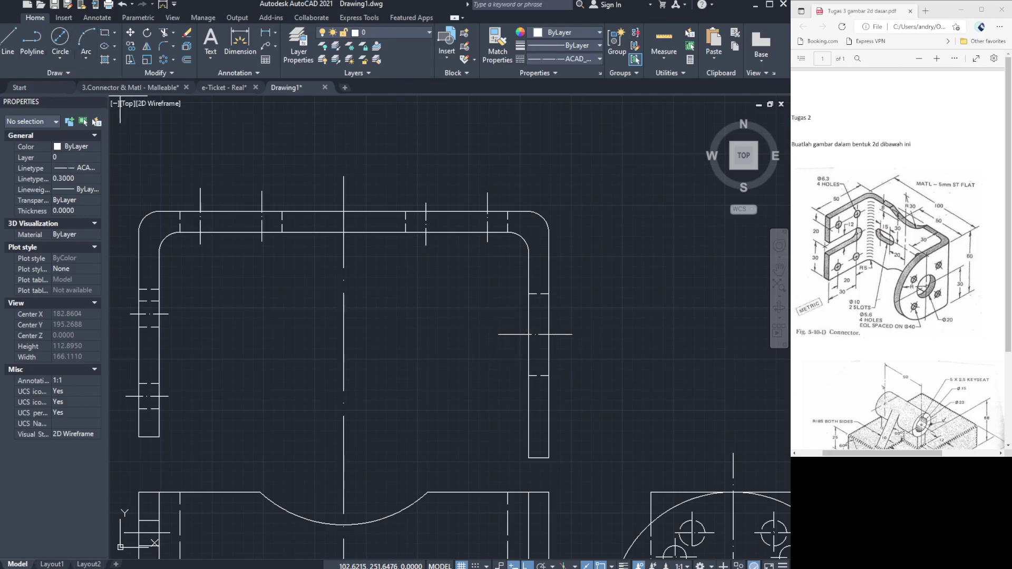
{"action": "left_click", "coordinate": [535, 334]}
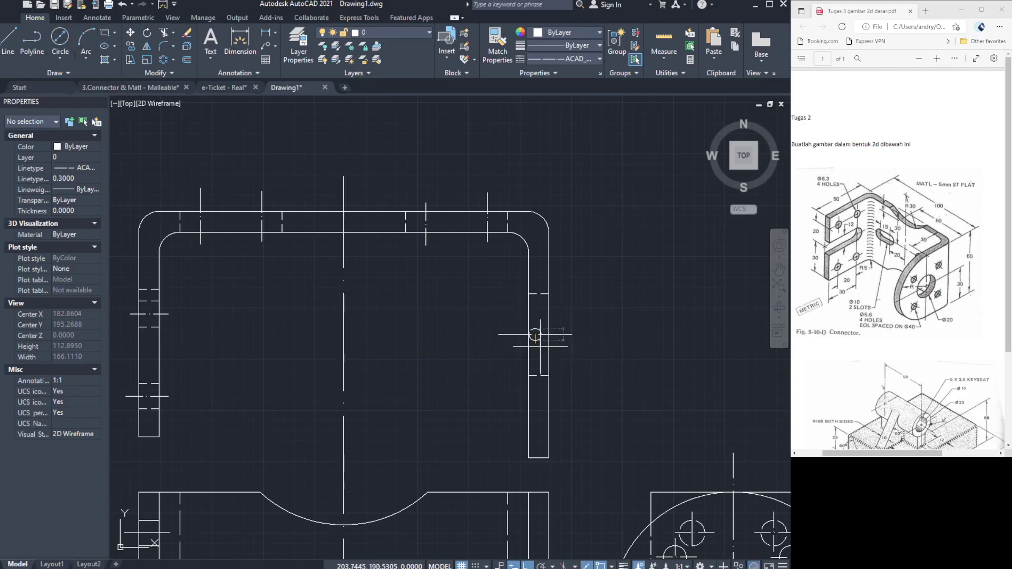
{"action": "key", "text": "Escape"}
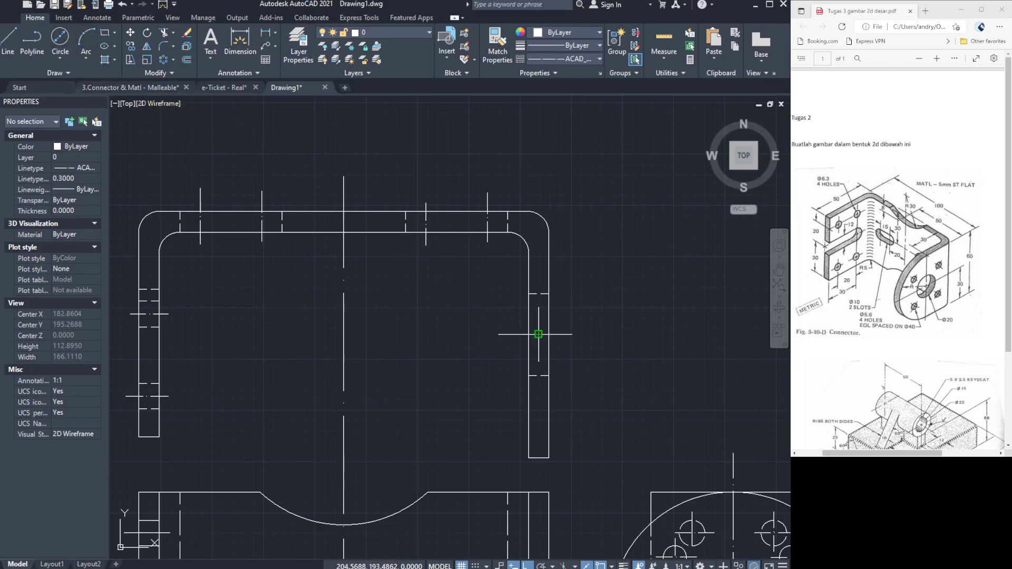
{"action": "left_click", "coordinate": [539, 335]}
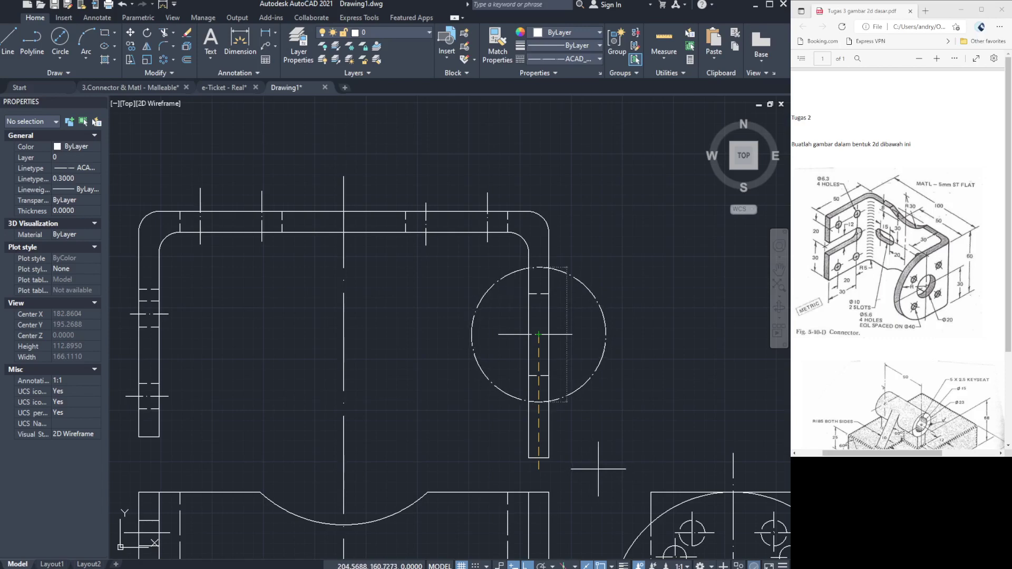
Give the circle a 40 diameter and start a line at its intersection with the leg.
{"action": "type", "text": "40"}
{"action": "key", "text": "Return"}
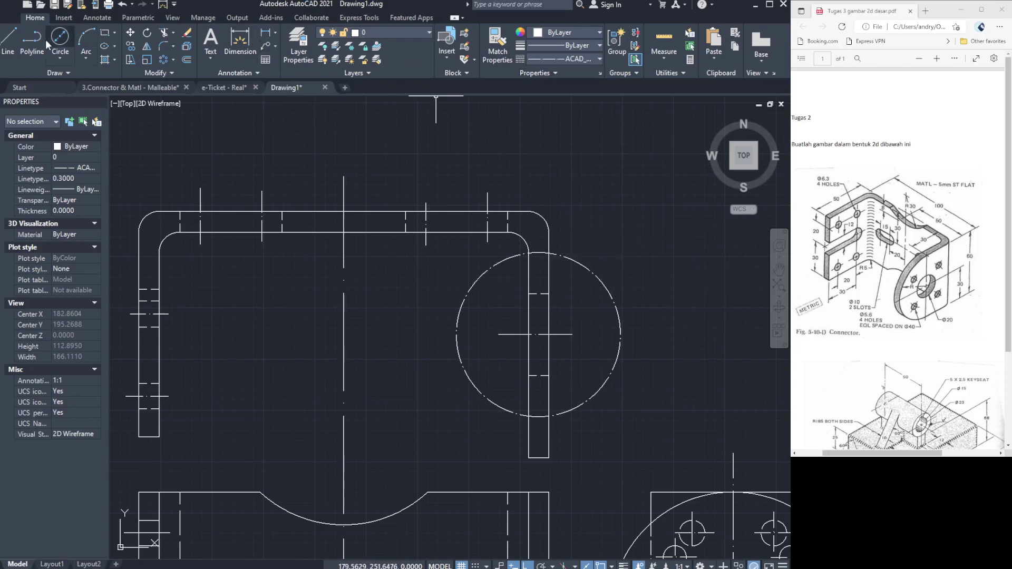
{"action": "left_click", "coordinate": [11, 40]}
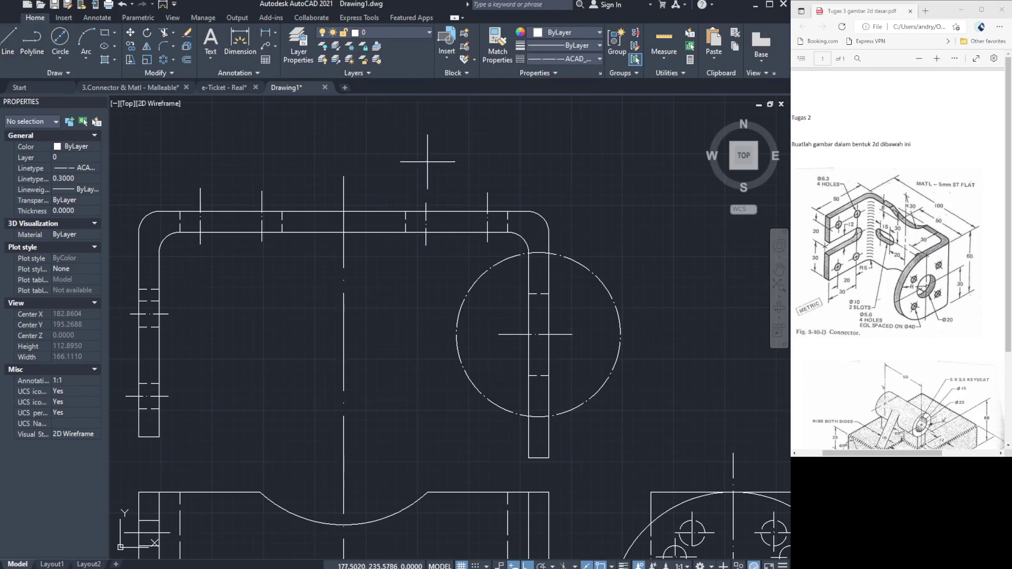
{"action": "left_click", "coordinate": [538, 253]}
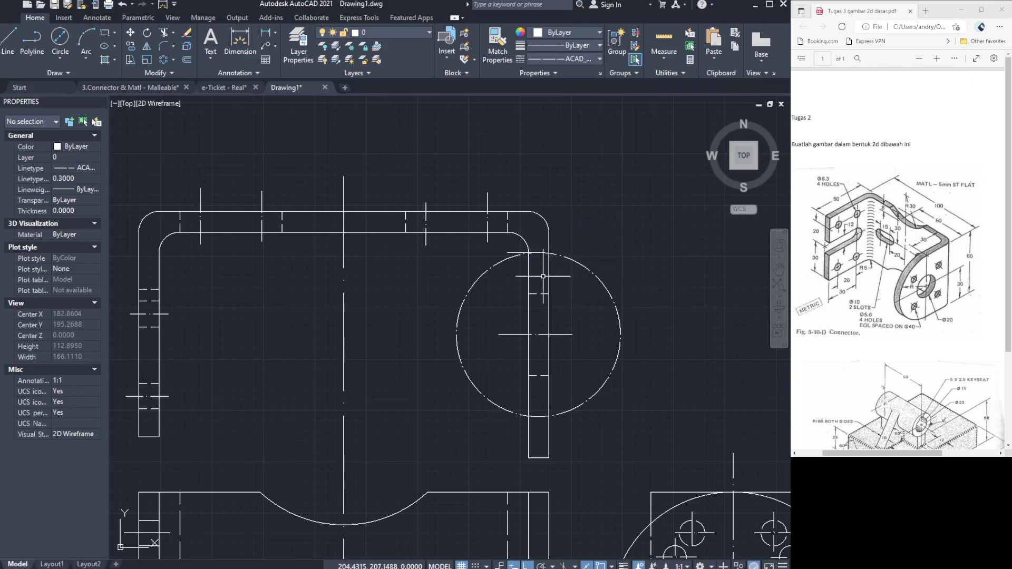
Erase the large 40-diameter circle from the right leg.
{"action": "left_click", "coordinate": [515, 252]}
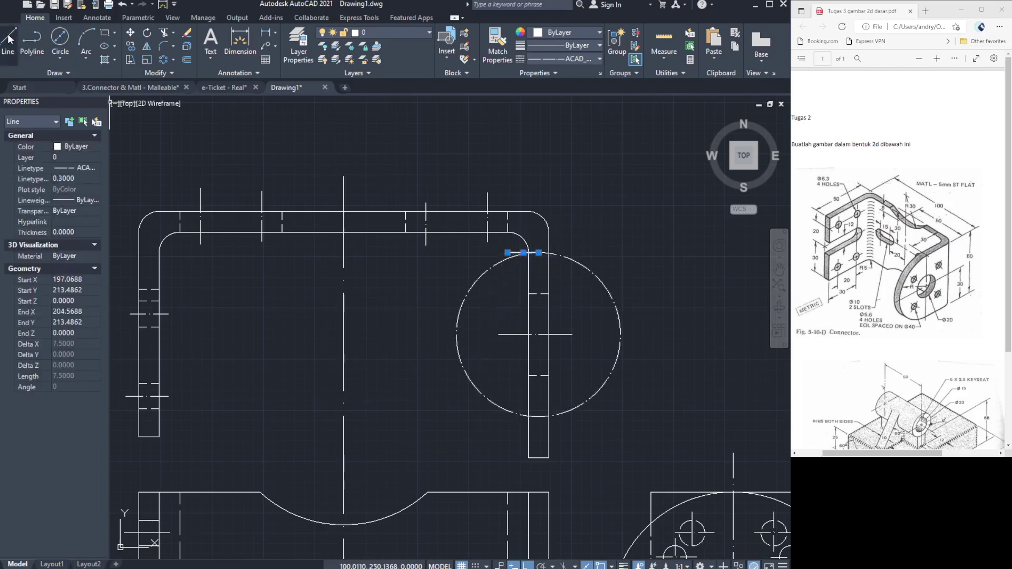
{"action": "key", "text": "Escape"}
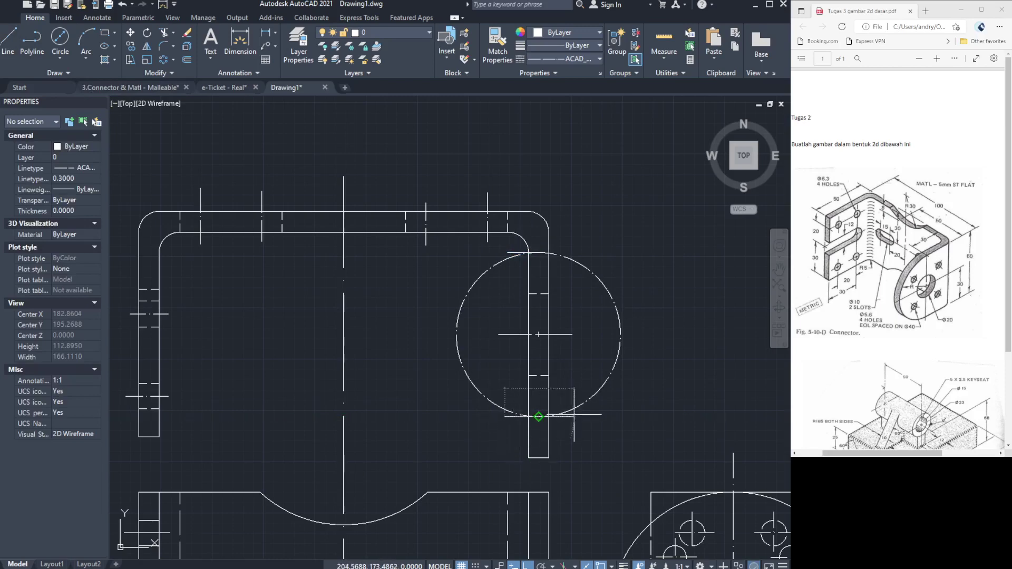
{"action": "left_click", "coordinate": [596, 396]}
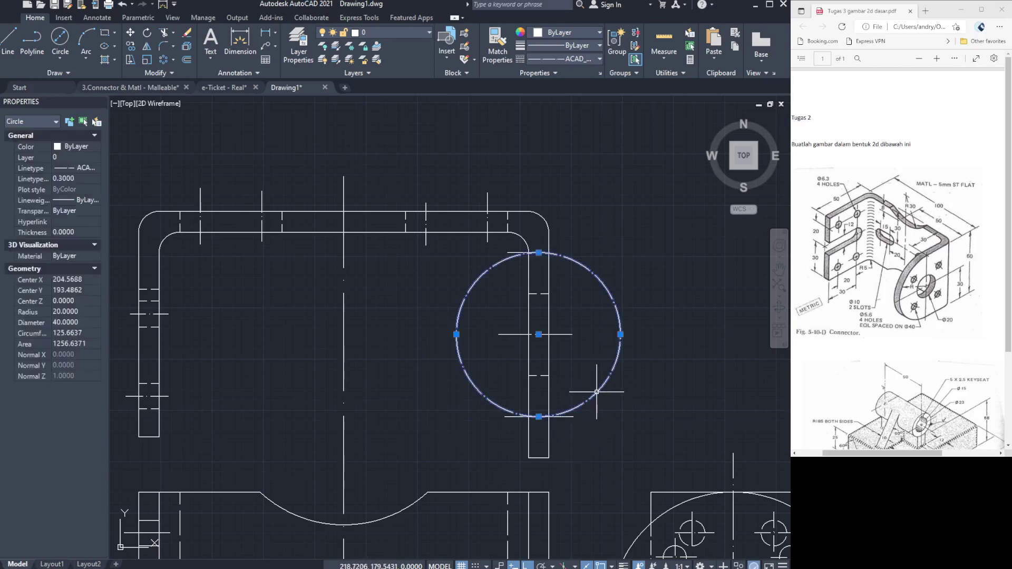
{"action": "key", "text": "Delete"}
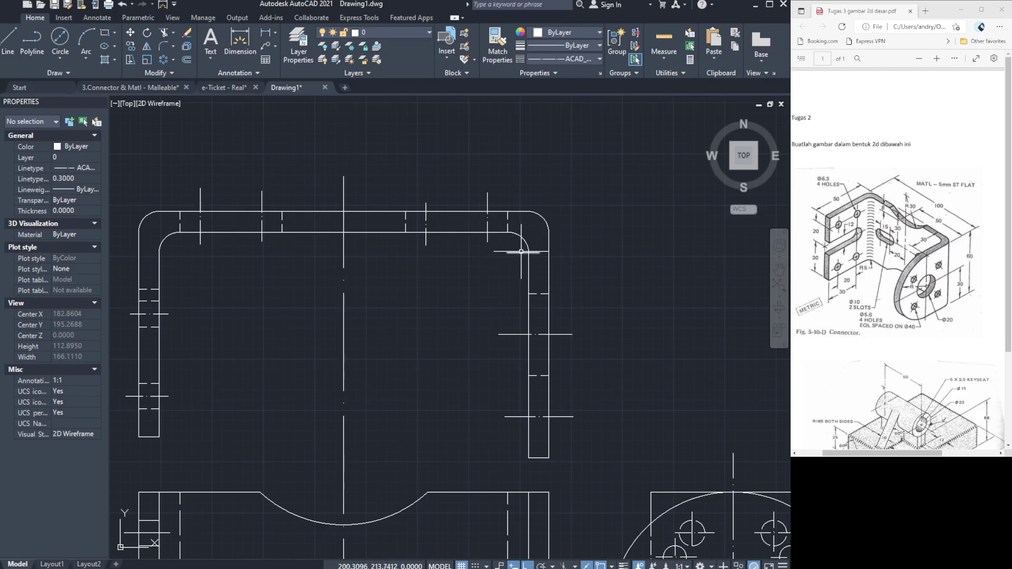
Stretch the short line at the inner top-right bend past the right leg.
{"action": "left_click", "coordinate": [521, 251]}
{"action": "left_click", "coordinate": [539, 253]}
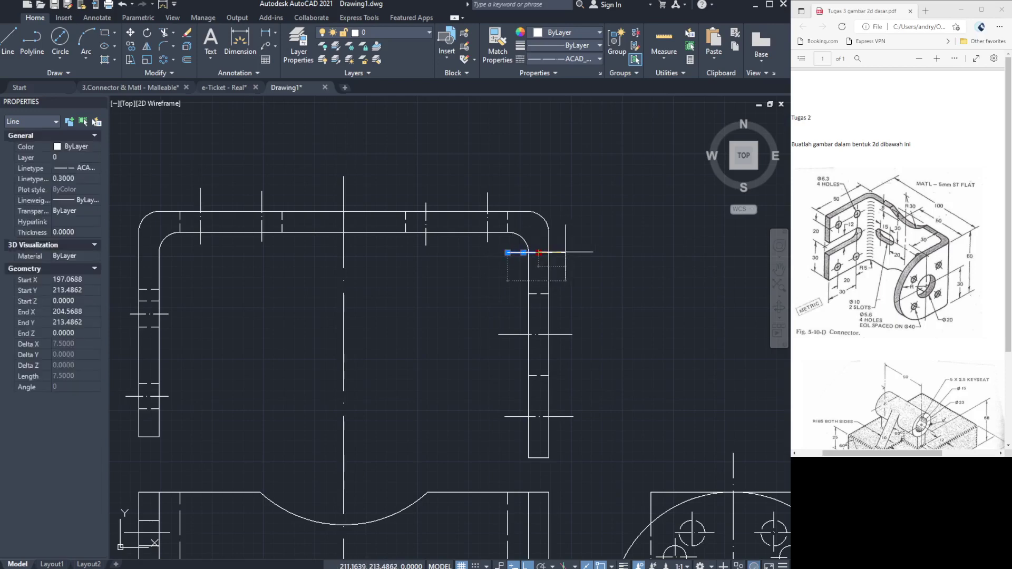
{"action": "left_click", "coordinate": [566, 253]}
{"action": "key", "text": "Escape"}
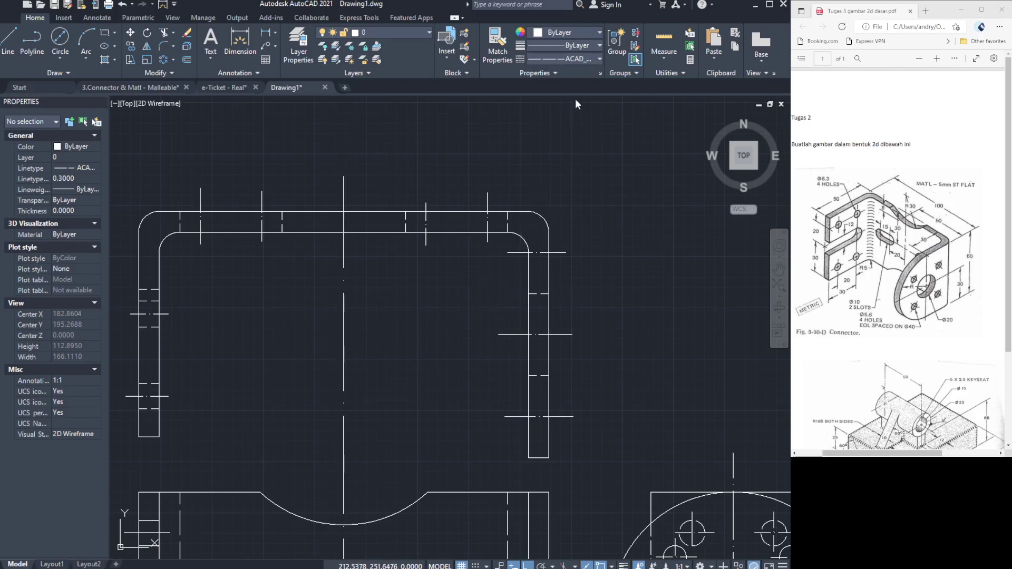
Try arcs at the top-right corner and a circle on the right leg's lower edge, cancelling each.
{"action": "left_click", "coordinate": [3, 45]}
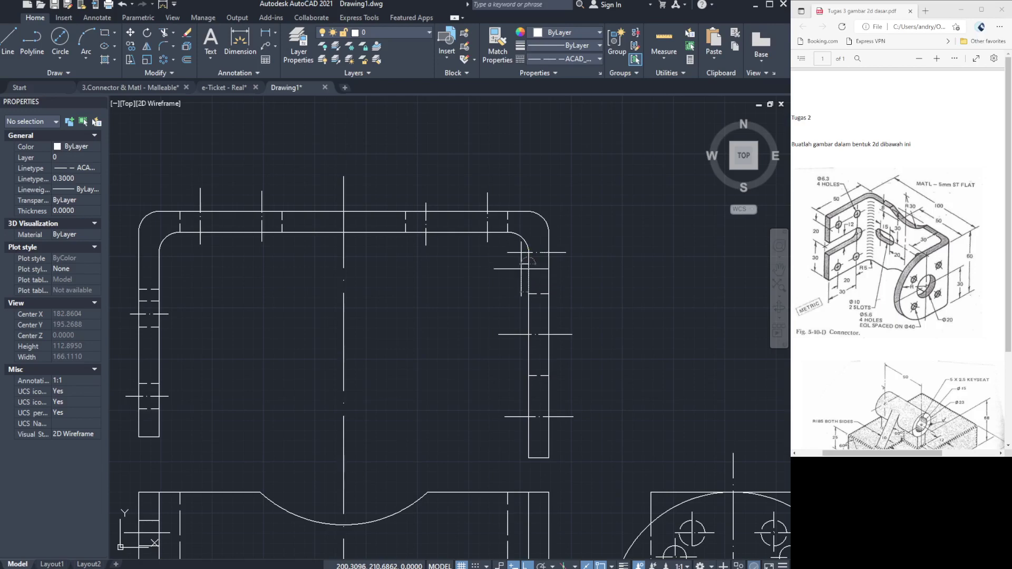
{"action": "left_click", "coordinate": [548, 264]}
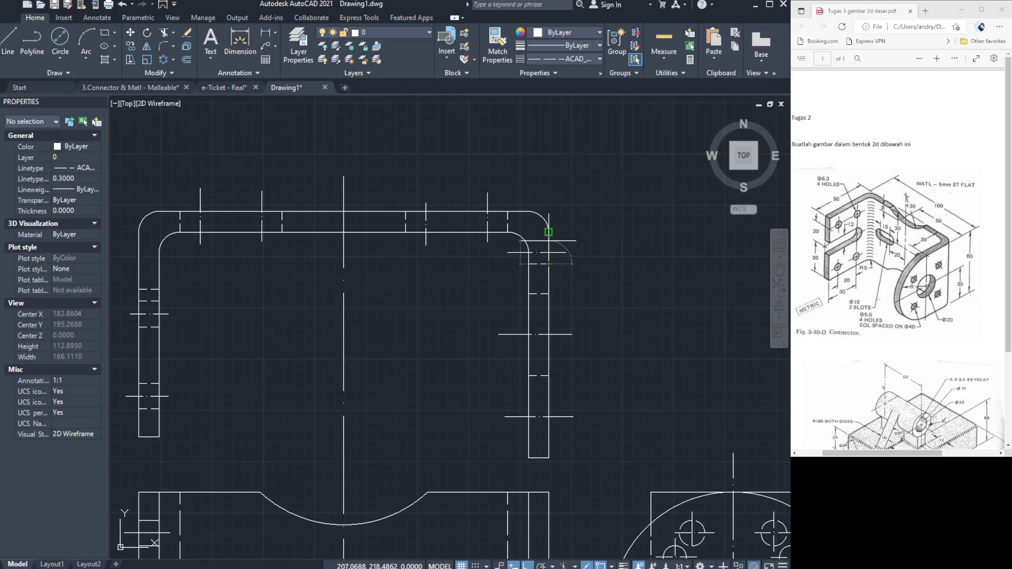
{"action": "key", "text": "Escape"}
{"action": "left_click", "coordinate": [549, 241]}
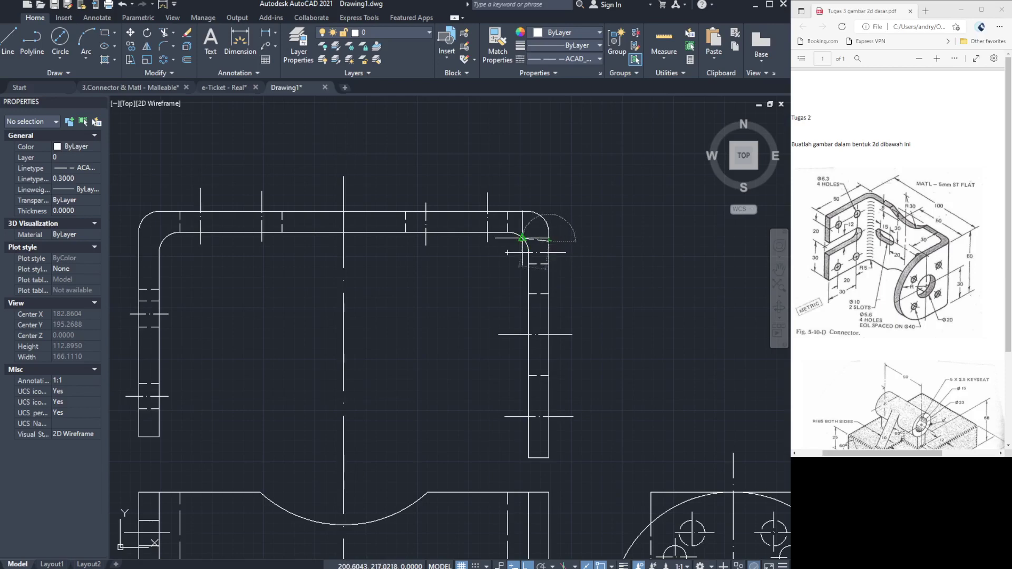
{"action": "key", "text": "Escape"}
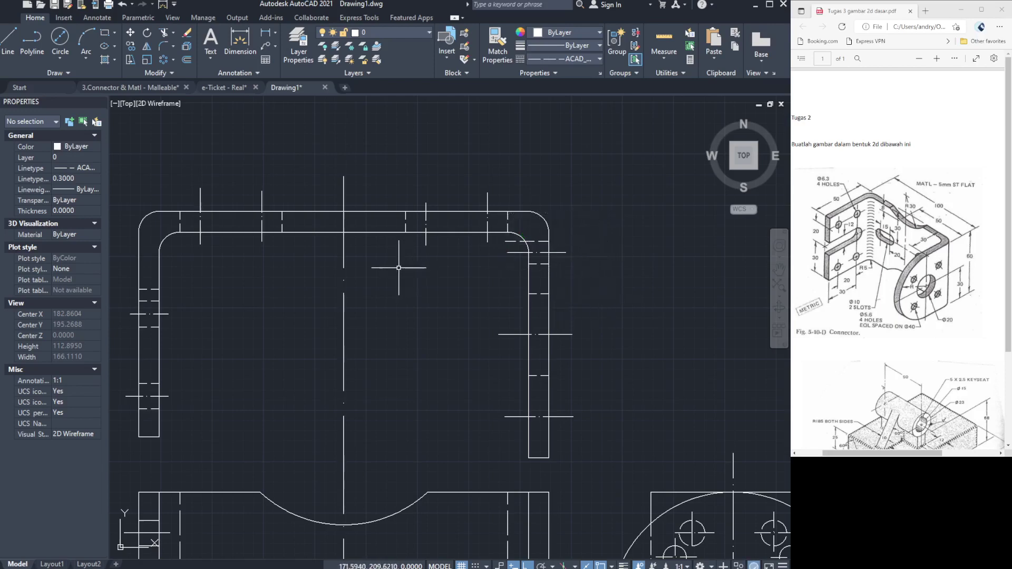
{"action": "left_click", "coordinate": [14, 42]}
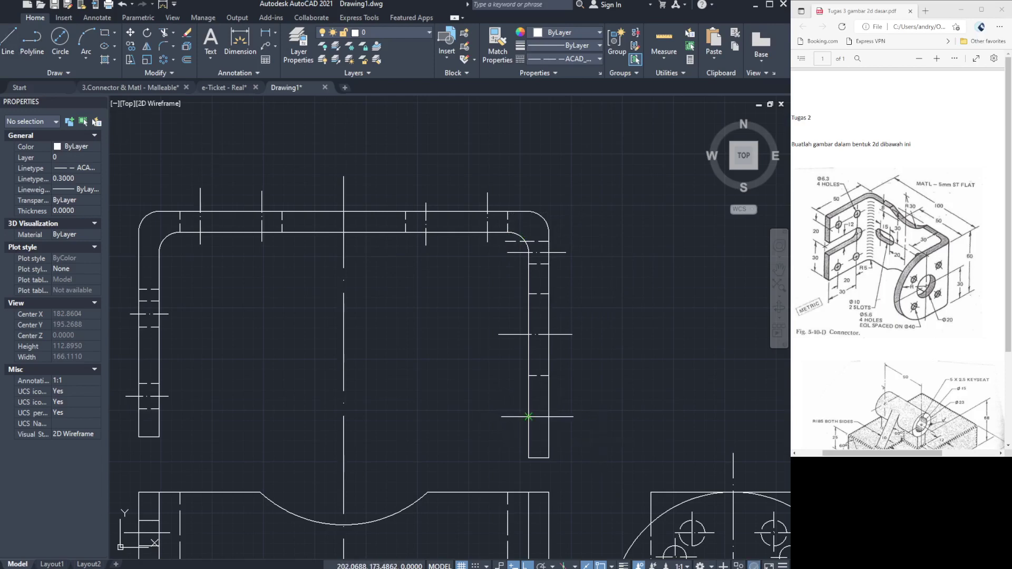
{"action": "left_click", "coordinate": [529, 417]}
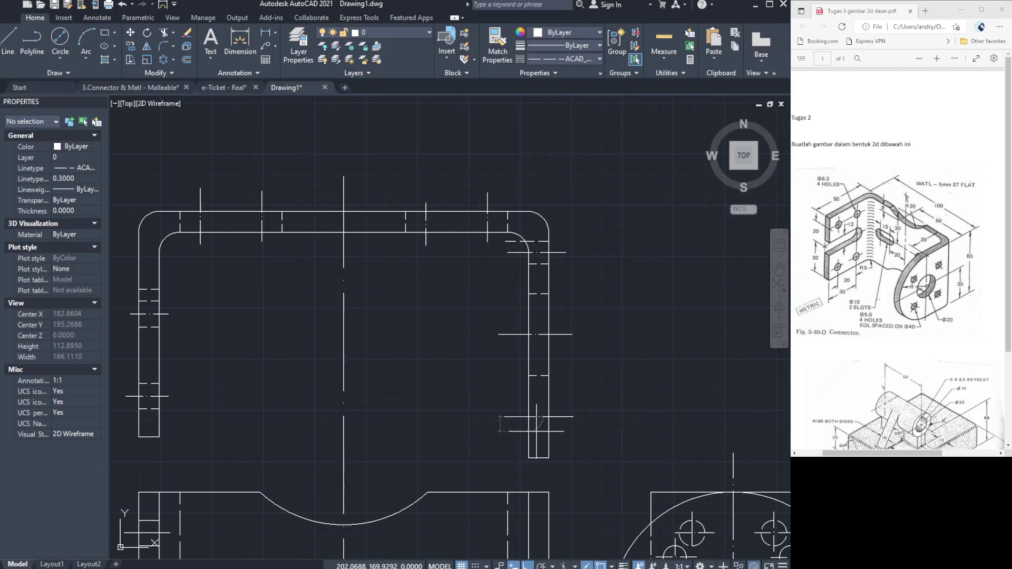
{"action": "left_click", "coordinate": [539, 417]}
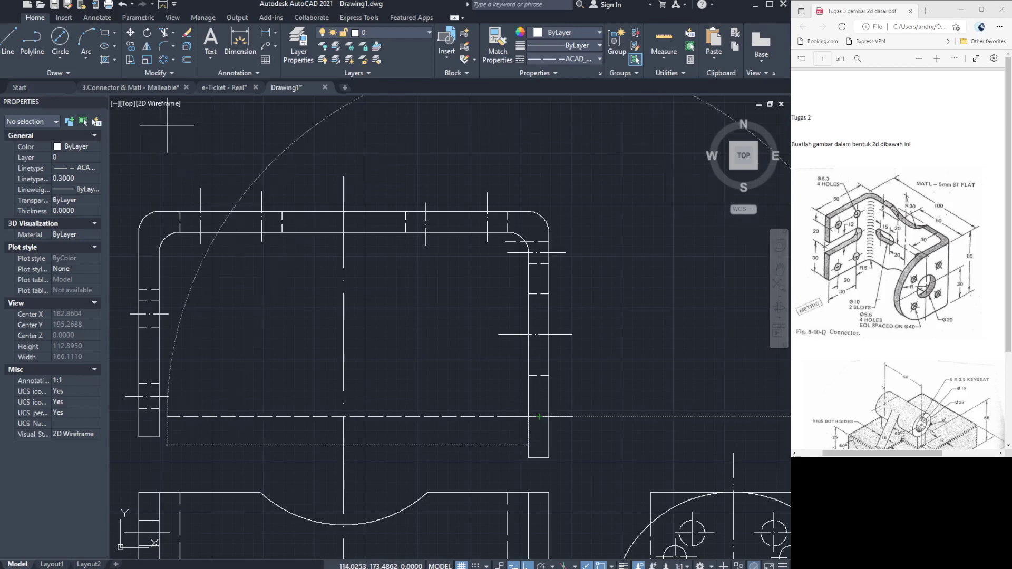
{"action": "key", "text": "Escape"}
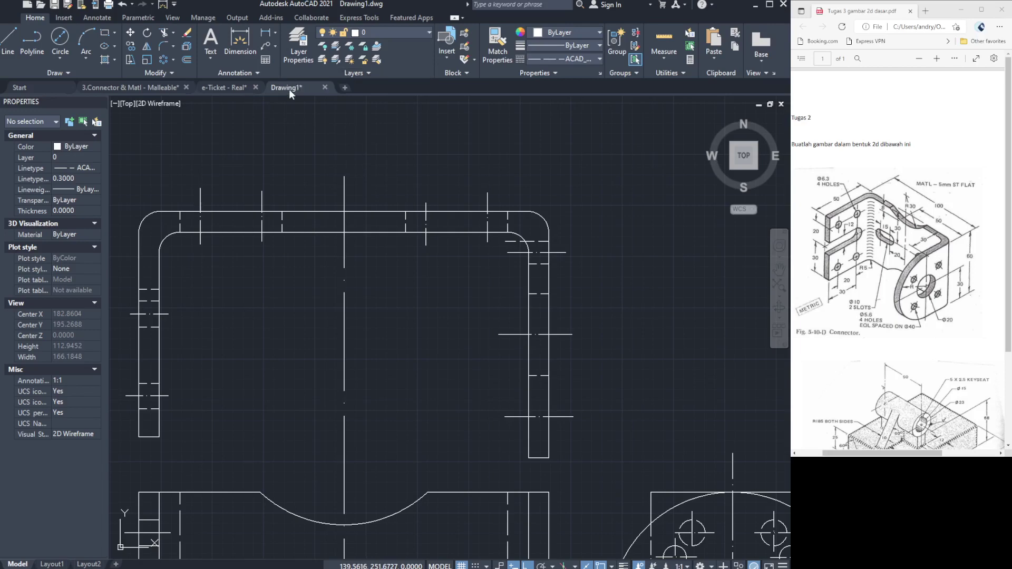
Compare with the 3.Connector drawing, then delete three stray short lines around the right leg.
{"action": "left_click", "coordinate": [162, 86]}
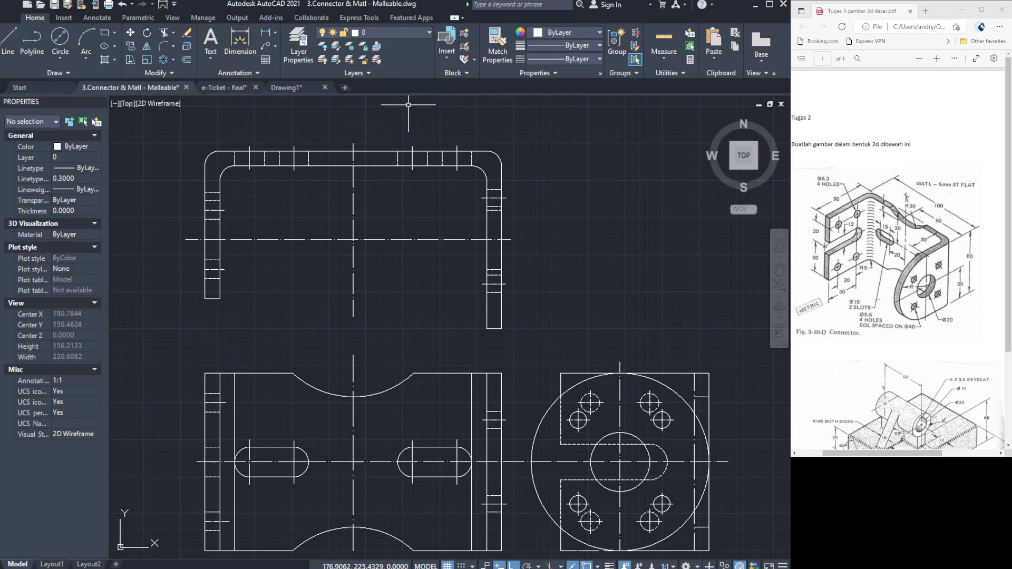
{"action": "left_click", "coordinate": [311, 88]}
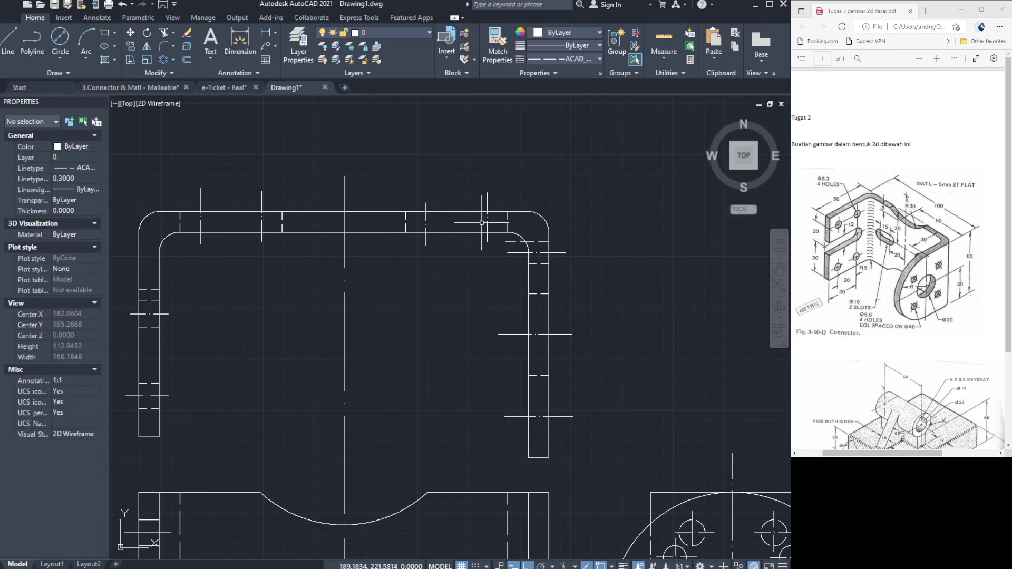
{"action": "left_click", "coordinate": [537, 241]}
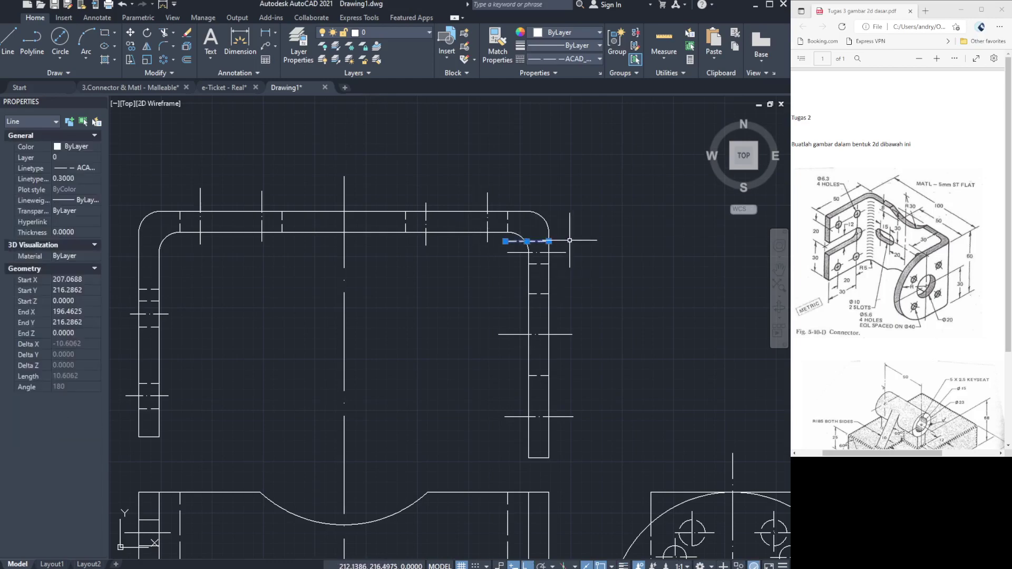
{"action": "key", "text": "Delete"}
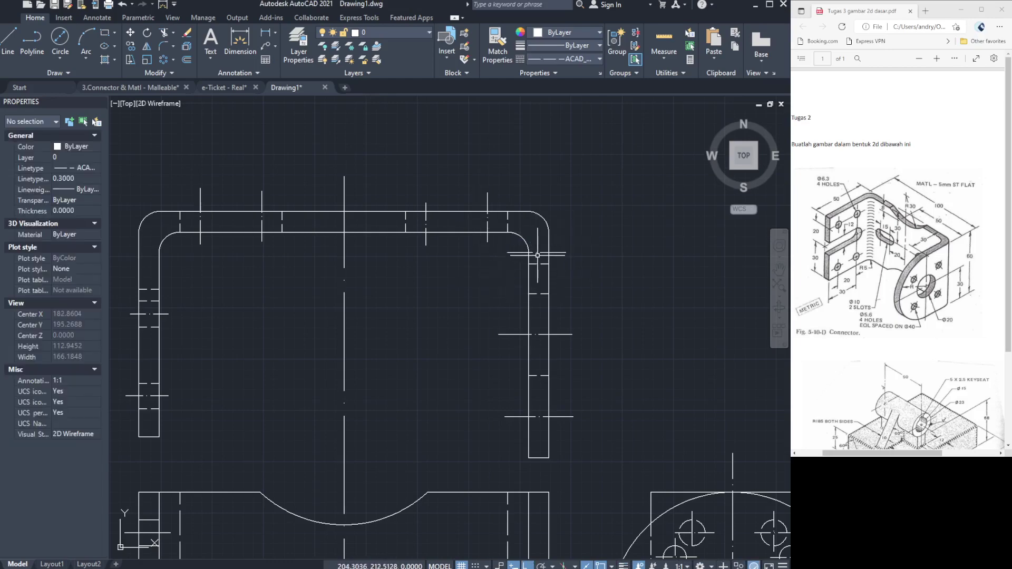
{"action": "left_click", "coordinate": [538, 255]}
{"action": "key", "text": "Delete"}
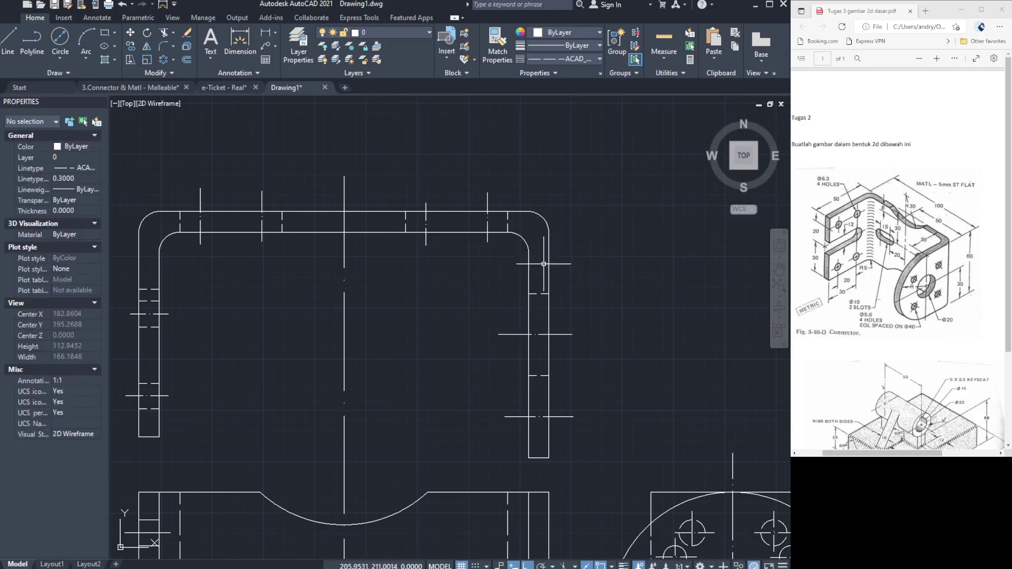
{"action": "left_click", "coordinate": [537, 417]}
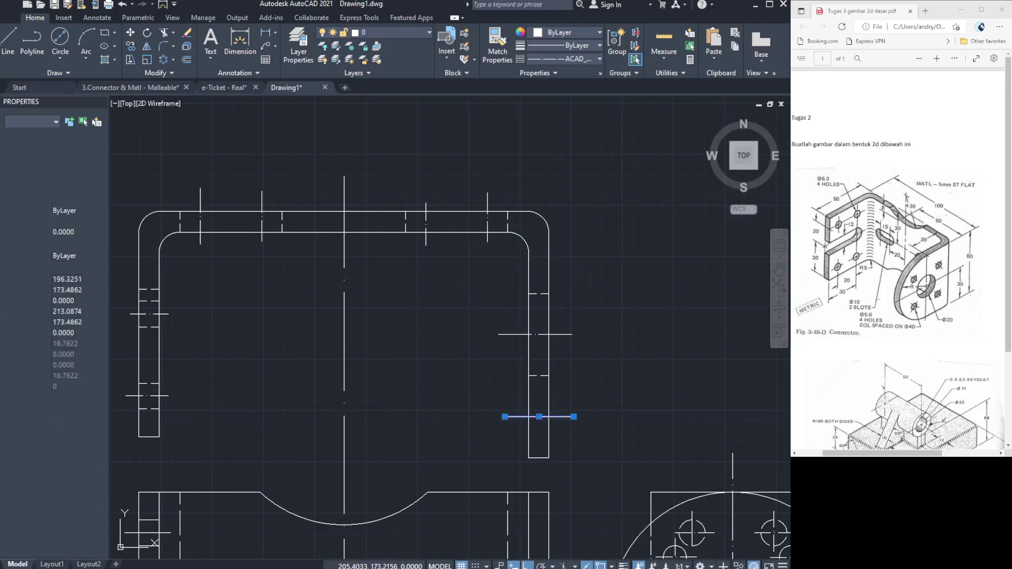
{"action": "key", "text": "Delete"}
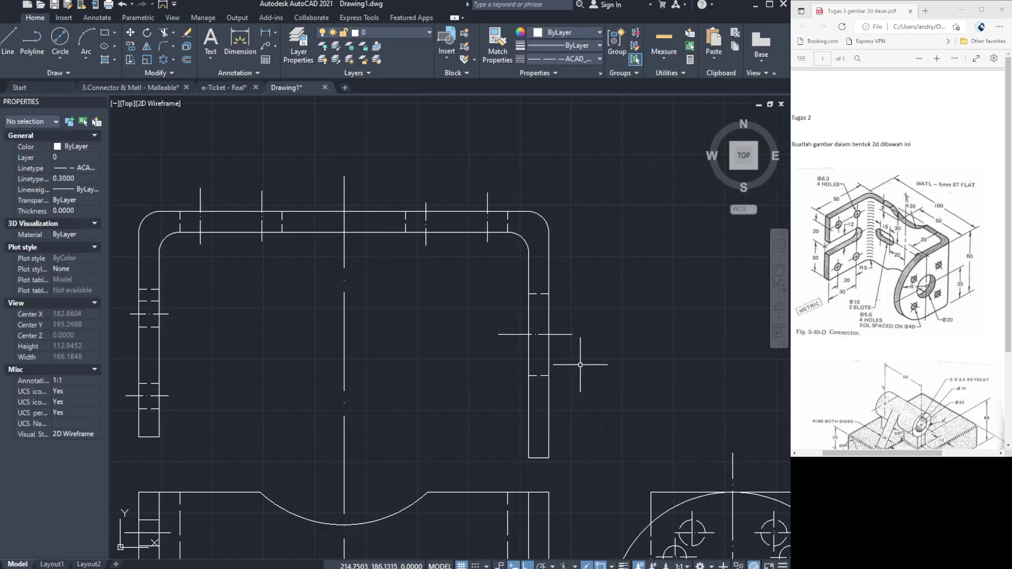
Pan down to frame the circular view with its bolt holes.
{"action": "left_click", "coordinate": [779, 269]}
{"action": "mouse_move", "coordinate": [528, 325]}
{"action": "left_mouse_down"}
{"action": "mouse_move", "coordinate": [463, 316]}
{"action": "mouse_move", "coordinate": [542, 300]}
{"action": "mouse_move", "coordinate": [422, 173]}
{"action": "mouse_move", "coordinate": [463, 128]}
{"action": "left_mouse_up"}
{"action": "left_click_drag", "start_coordinate": [483, 303], "coordinate": [543, 343]}
{"action": "mouse_move", "coordinate": [466, 319]}
{"action": "left_mouse_down"}
{"action": "mouse_move", "coordinate": [472, 337]}
{"action": "mouse_move", "coordinate": [198, 248]}
{"action": "left_mouse_up"}
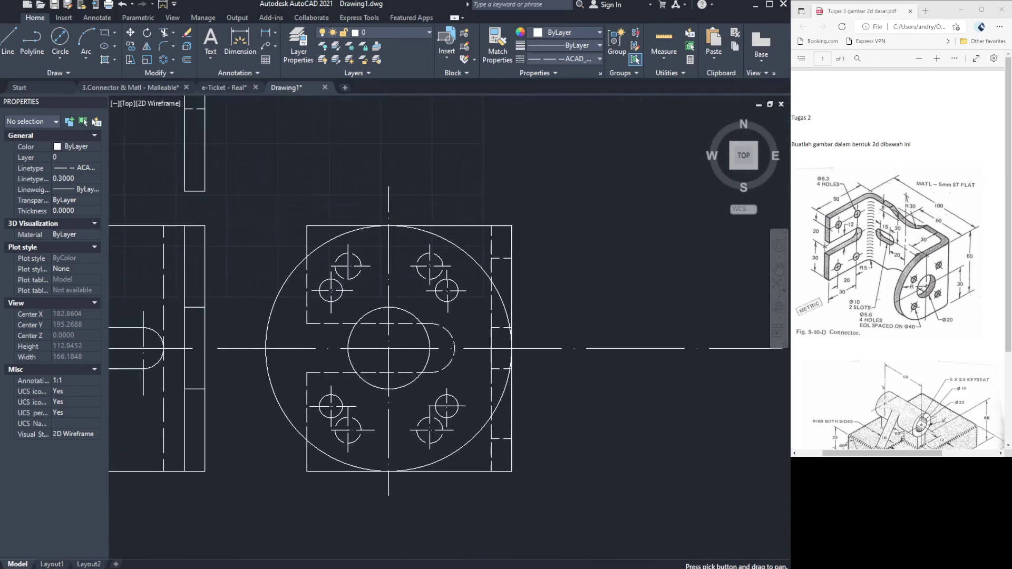
{"action": "key", "text": "Escape"}
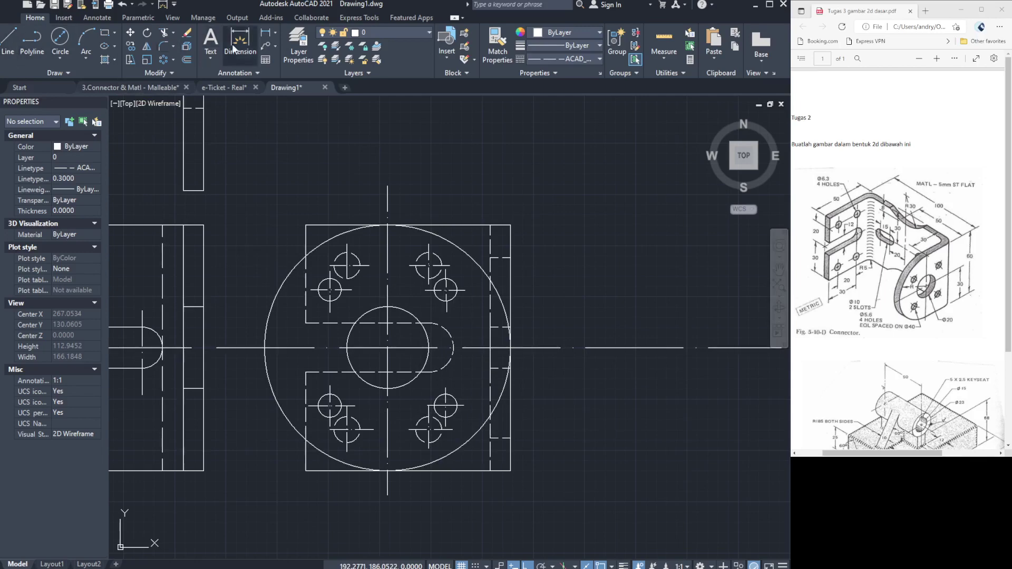
Start a dimension from the upper-right hole centre and zoom to check it.
{"action": "left_click", "coordinate": [249, 46]}
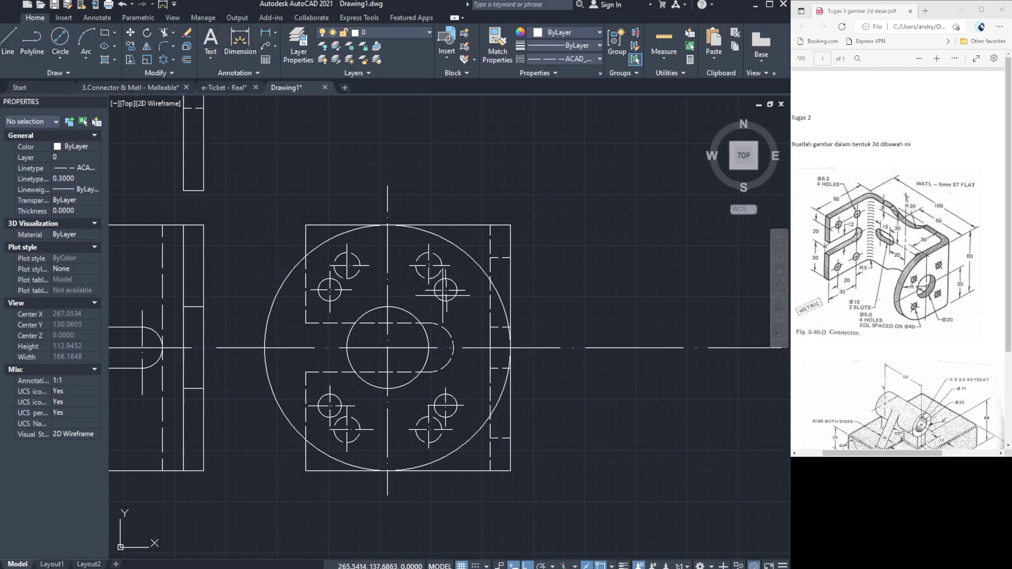
{"action": "left_click", "coordinate": [446, 289]}
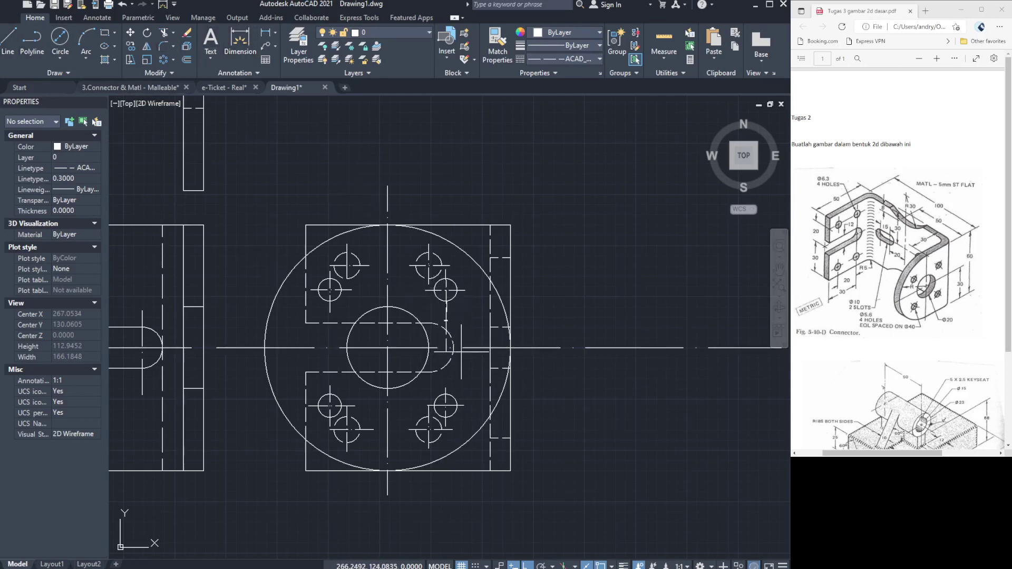
{"action": "left_click", "coordinate": [453, 348]}
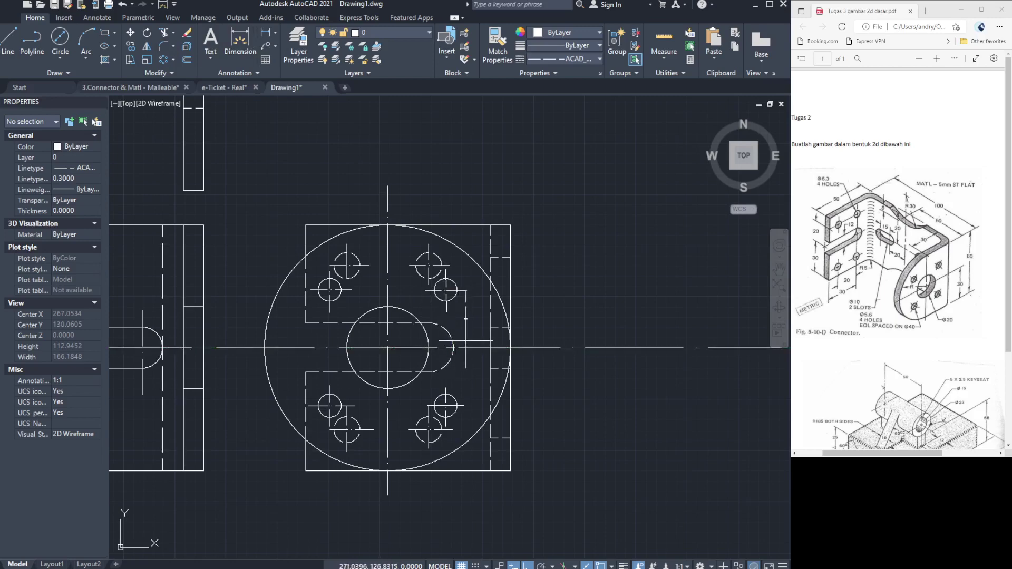
{"action": "scroll", "coordinate": [466, 319], "scroll_direction": "up", "scroll_amount": 2}
{"action": "scroll", "coordinate": [454, 319], "scroll_direction": "up", "scroll_amount": 2}
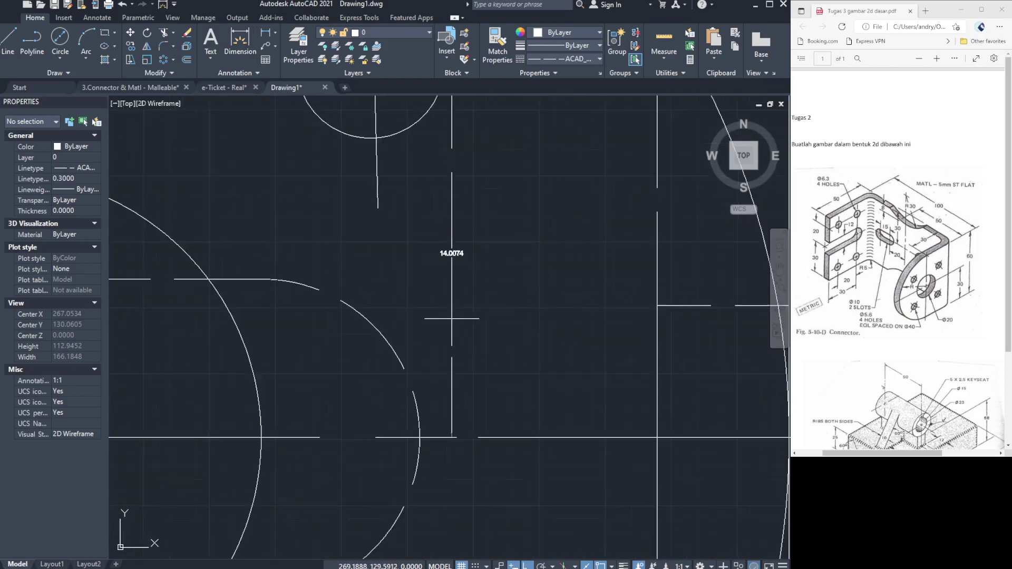
{"action": "scroll", "coordinate": [452, 318], "scroll_direction": "down", "scroll_amount": 2}
{"action": "scroll", "coordinate": [452, 319], "scroll_direction": "down", "scroll_amount": 4}
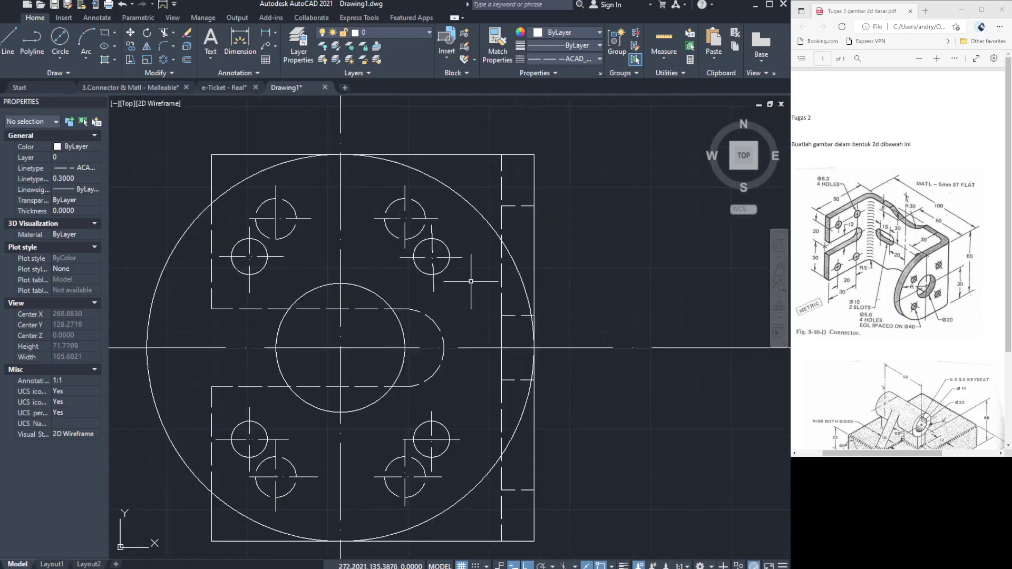
Grip-edit the bottom end of the upper-right hole's vertical centreline.
{"action": "left_click", "coordinate": [433, 271]}
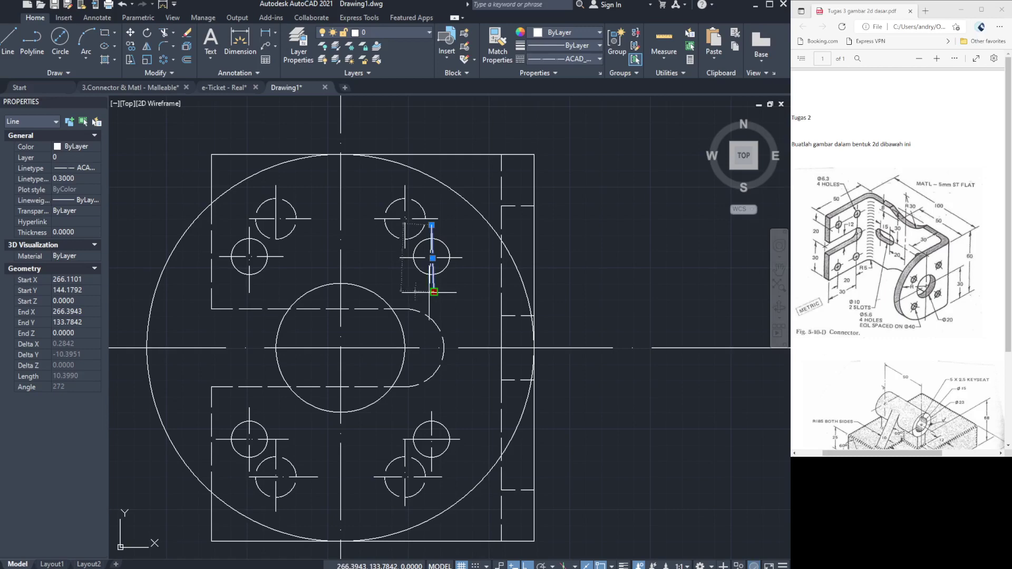
{"action": "left_click", "coordinate": [434, 291]}
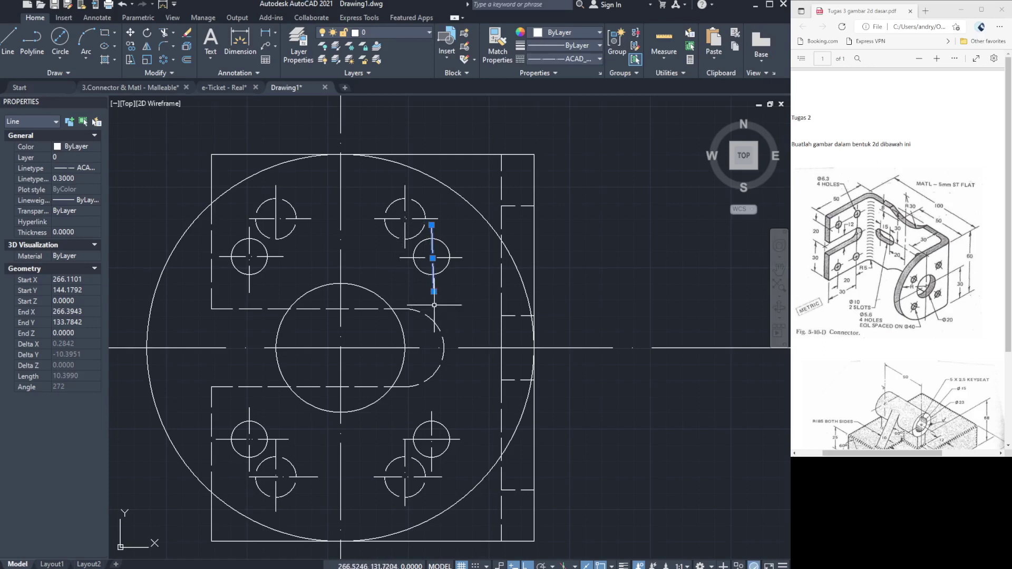
{"action": "left_click", "coordinate": [433, 291]}
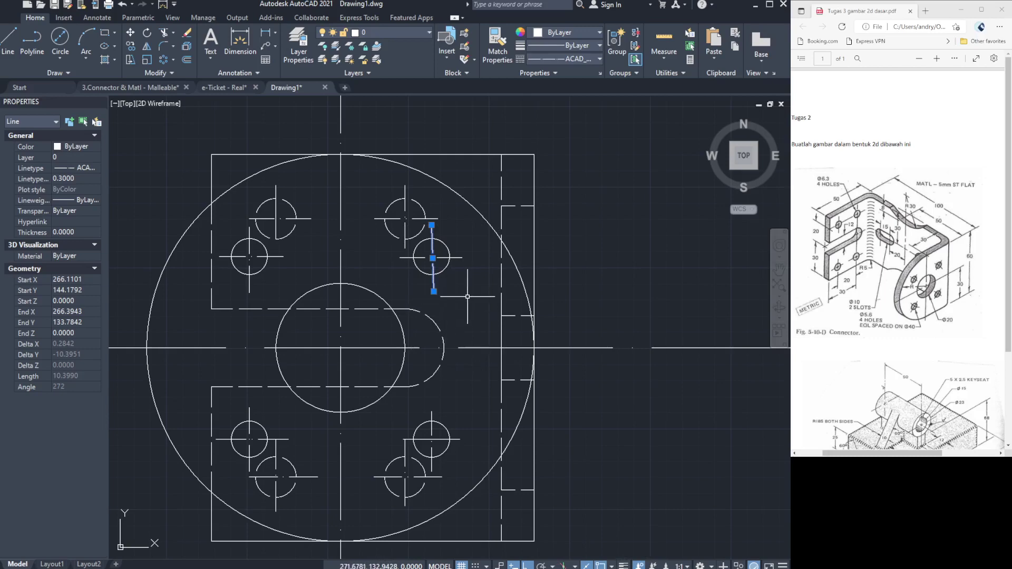
{"action": "key", "text": "Escape"}
{"action": "scroll", "coordinate": [371, 229], "scroll_direction": "down", "scroll_amount": 4}
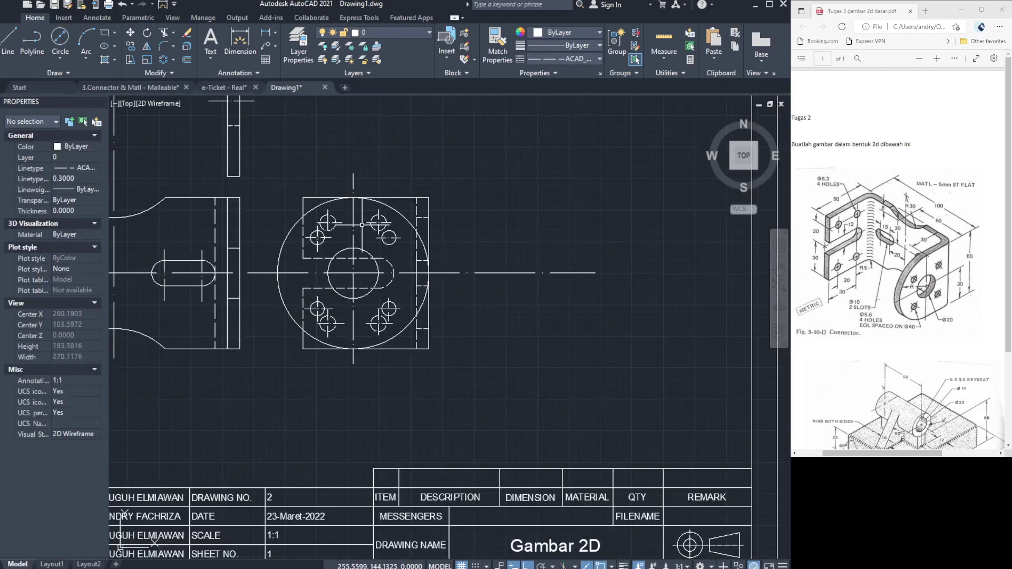
{"action": "scroll", "coordinate": [366, 227], "scroll_direction": "down", "scroll_amount": 5}
{"action": "scroll", "coordinate": [261, 238], "scroll_direction": "up", "scroll_amount": 4}
{"action": "scroll", "coordinate": [261, 238], "scroll_direction": "up", "scroll_amount": 2}
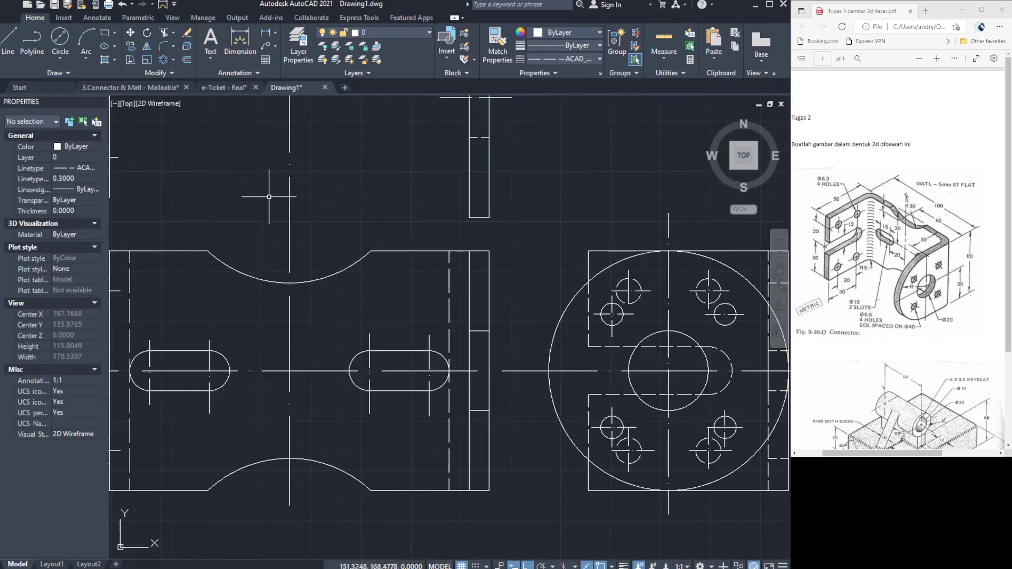
{"action": "scroll", "coordinate": [356, 155], "scroll_direction": "down", "scroll_amount": 4}
{"action": "scroll", "coordinate": [359, 154], "scroll_direction": "up", "scroll_amount": 4}
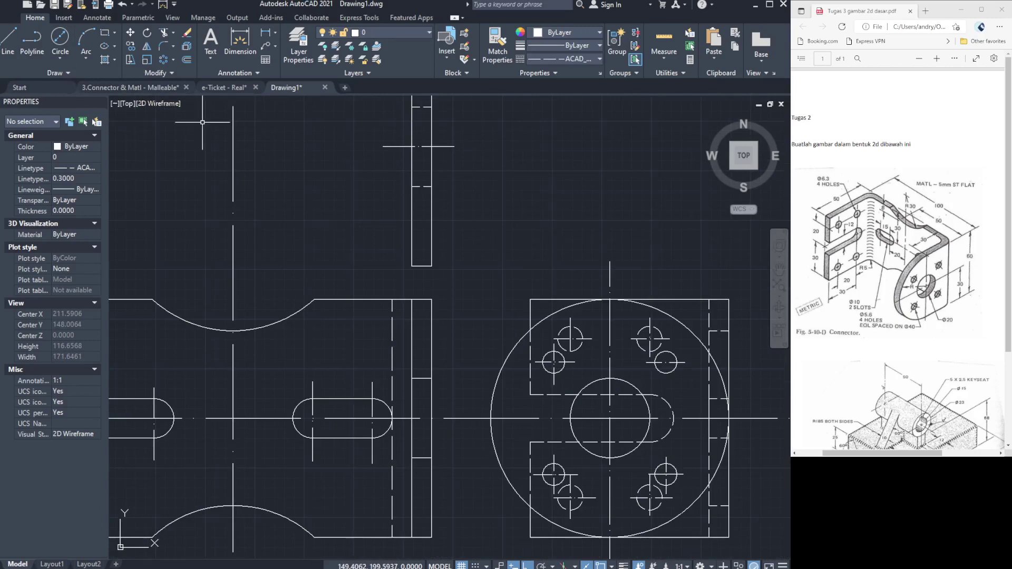
{"action": "scroll", "coordinate": [331, 143], "scroll_direction": "down", "scroll_amount": 4}
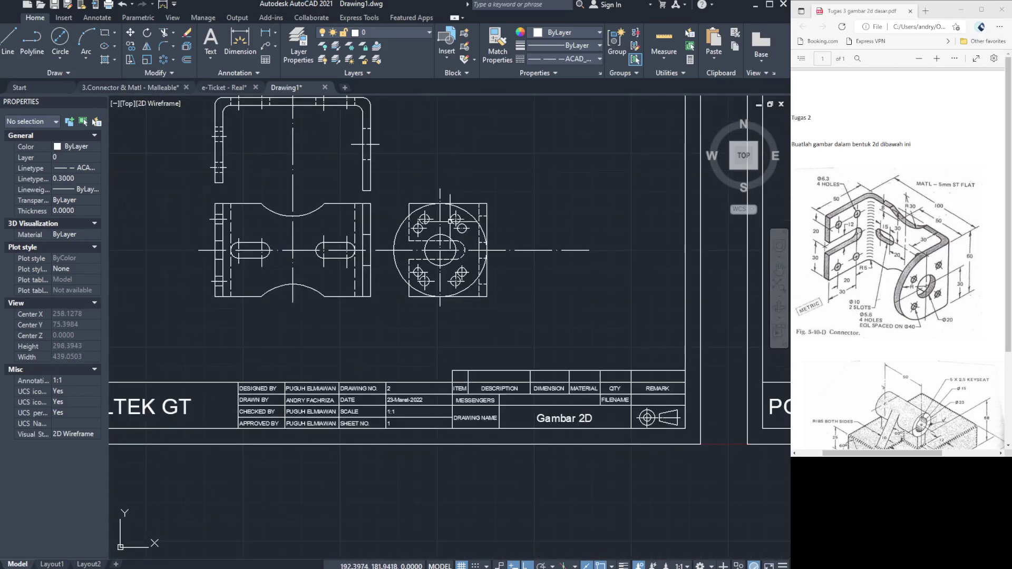
{"action": "scroll", "coordinate": [521, 200], "scroll_direction": "up", "scroll_amount": 3}
{"action": "scroll", "coordinate": [522, 199], "scroll_direction": "down", "scroll_amount": 3}
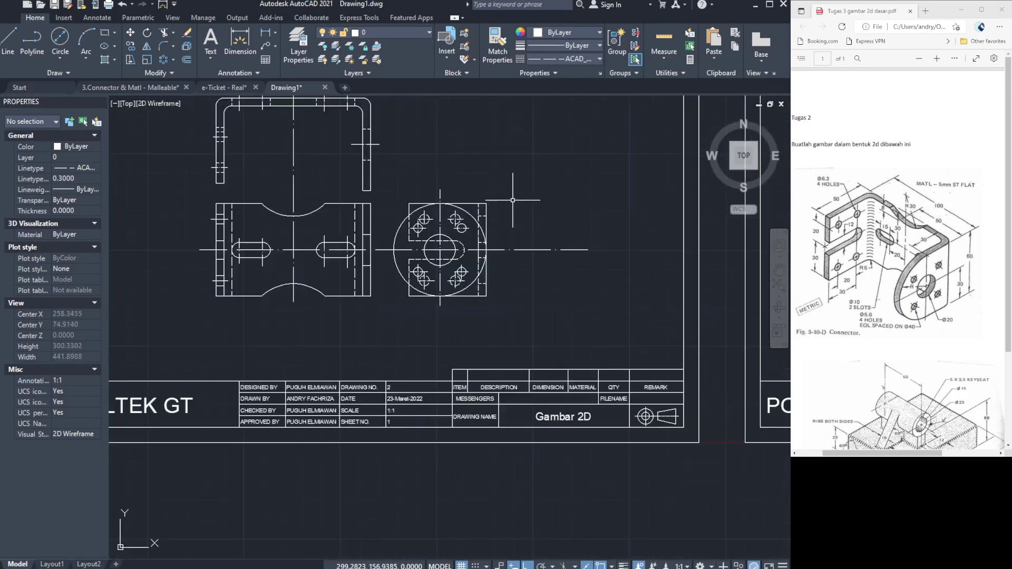
{"action": "scroll", "coordinate": [512, 200], "scroll_direction": "down", "scroll_amount": 2}
{"action": "scroll", "coordinate": [388, 141], "scroll_direction": "up", "scroll_amount": 2}
{"action": "scroll", "coordinate": [389, 141], "scroll_direction": "up", "scroll_amount": 2}
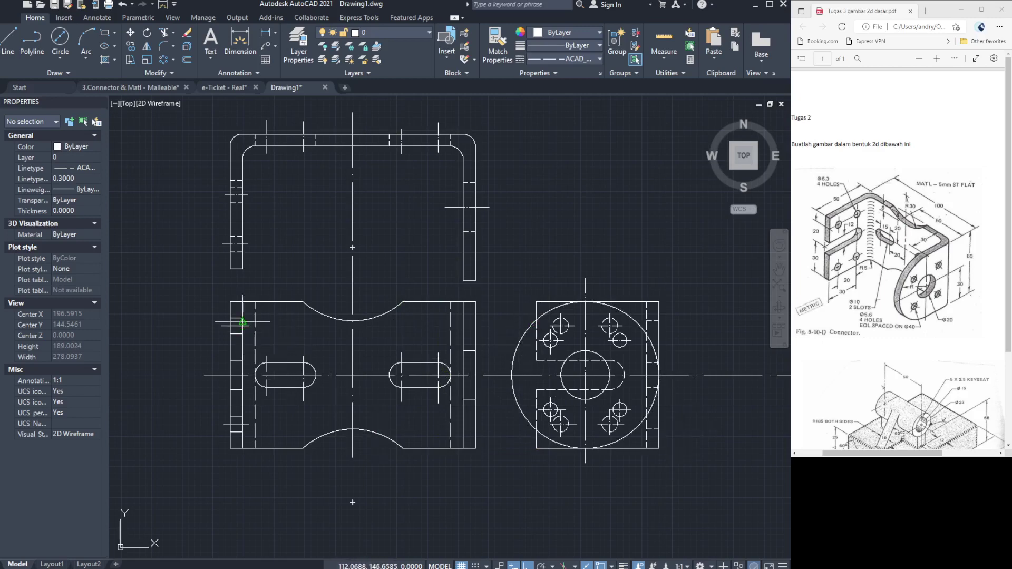
Dimension the front view's left edge with the 60 height.
{"action": "left_click", "coordinate": [230, 302]}
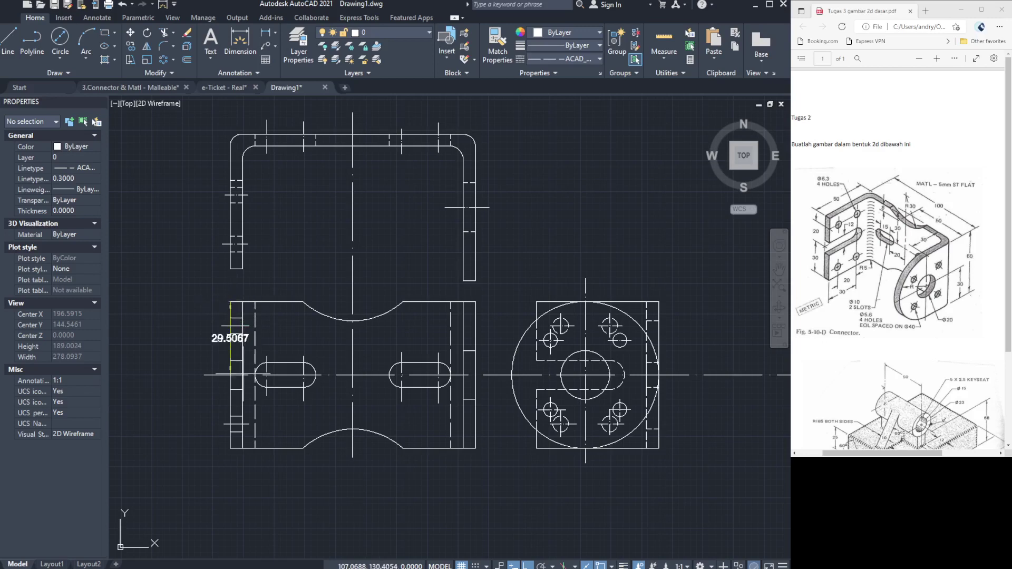
{"action": "left_click", "coordinate": [230, 449]}
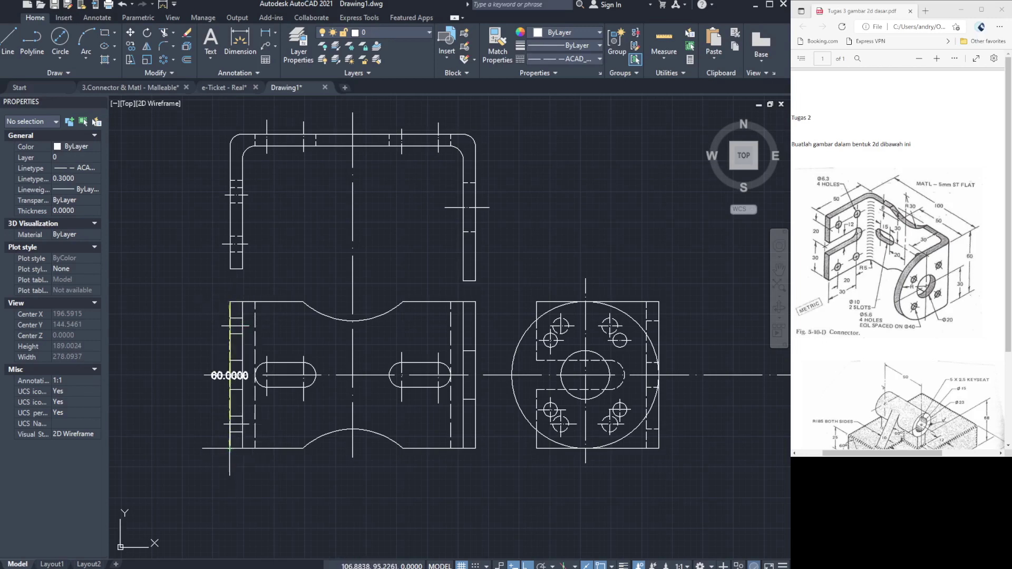
{"action": "left_click", "coordinate": [193, 457]}
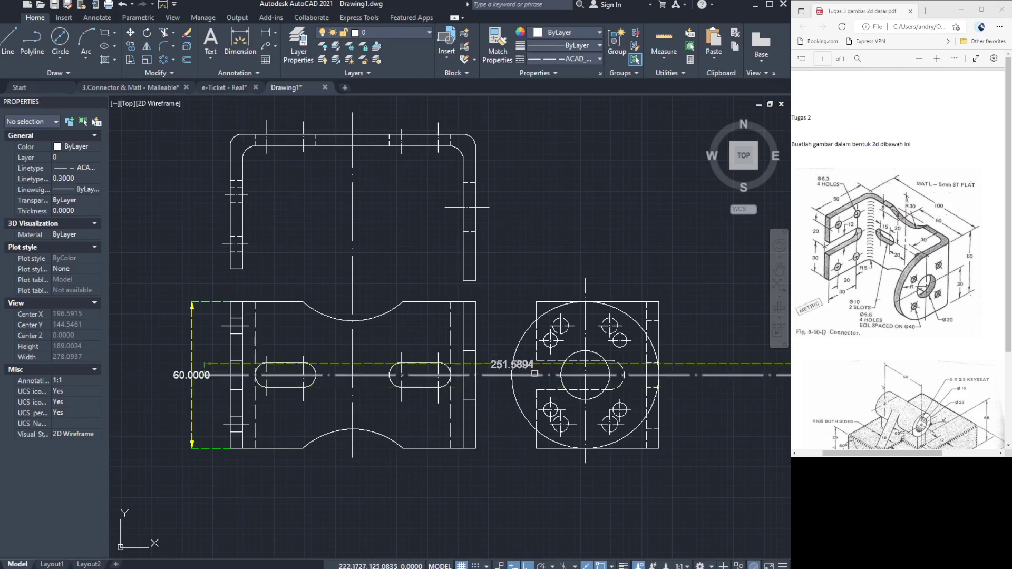
Add the 20 and 15 dimensions below the left slot.
{"action": "scroll", "coordinate": [500, 437], "scroll_direction": "up", "scroll_amount": 4}
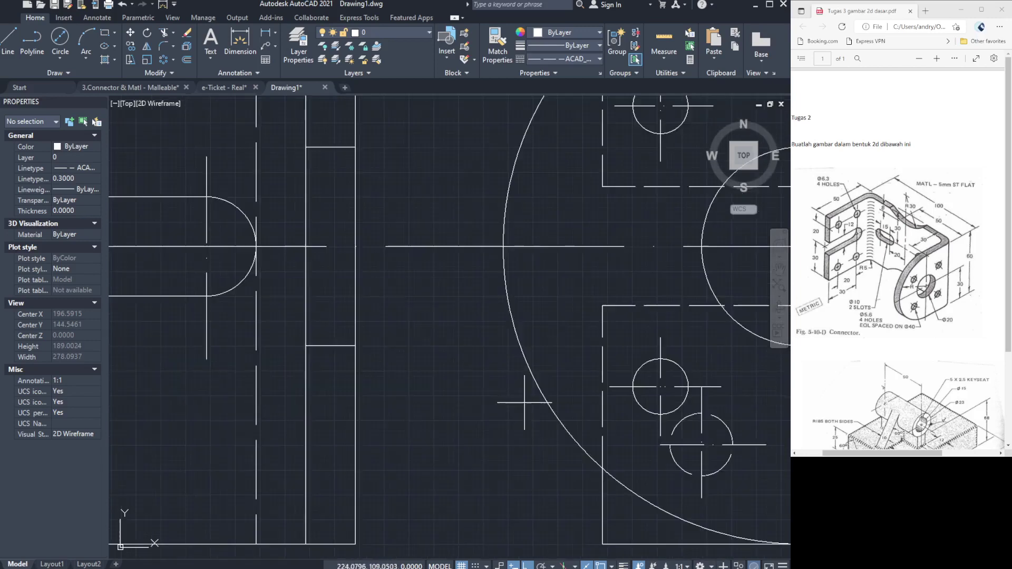
{"action": "scroll", "coordinate": [514, 432], "scroll_direction": "down", "scroll_amount": 2}
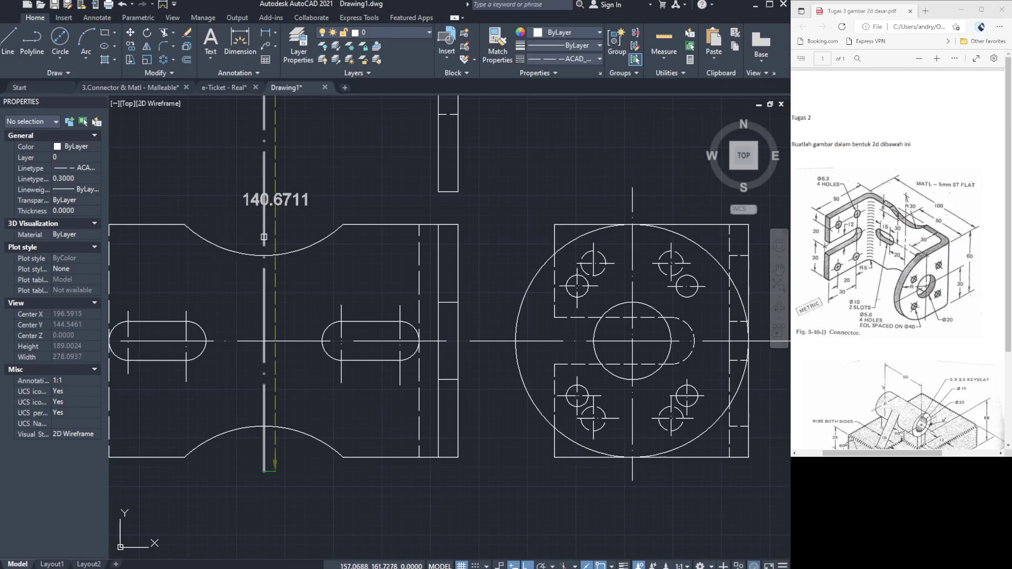
{"action": "scroll", "coordinate": [274, 231], "scroll_direction": "down", "scroll_amount": 2}
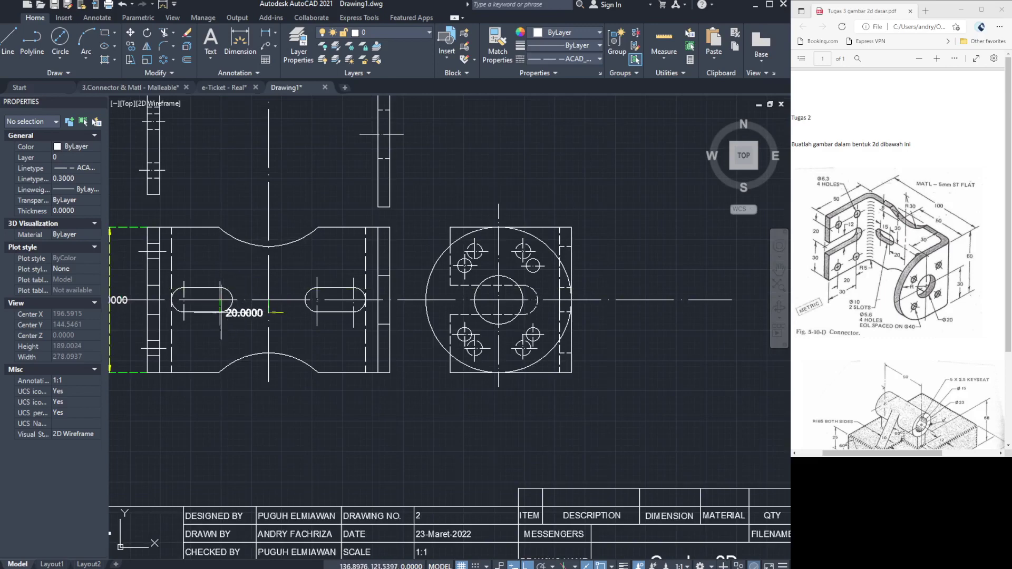
{"action": "left_click", "coordinate": [221, 337]}
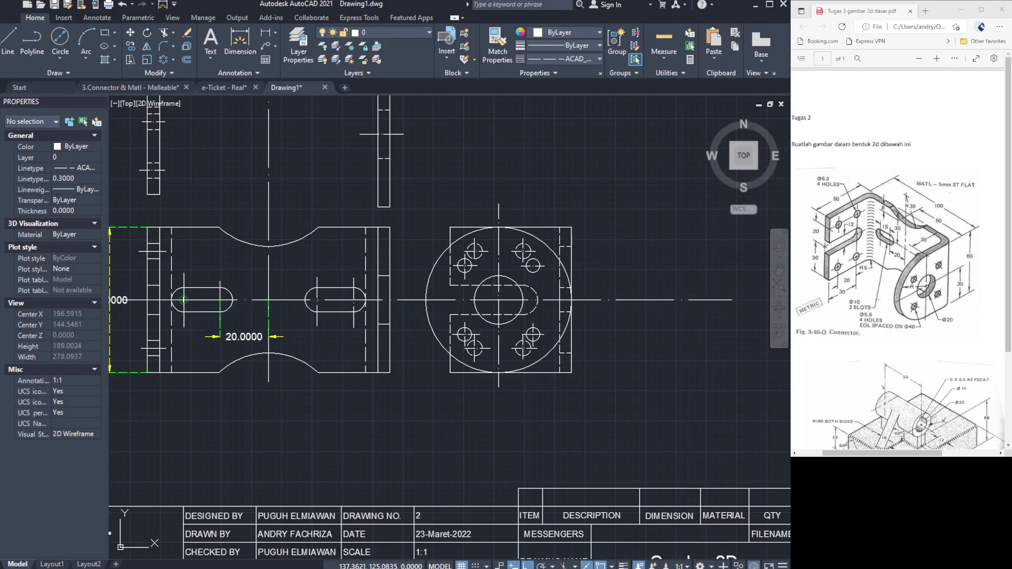
{"action": "left_click", "coordinate": [184, 300]}
{"action": "left_click", "coordinate": [220, 301]}
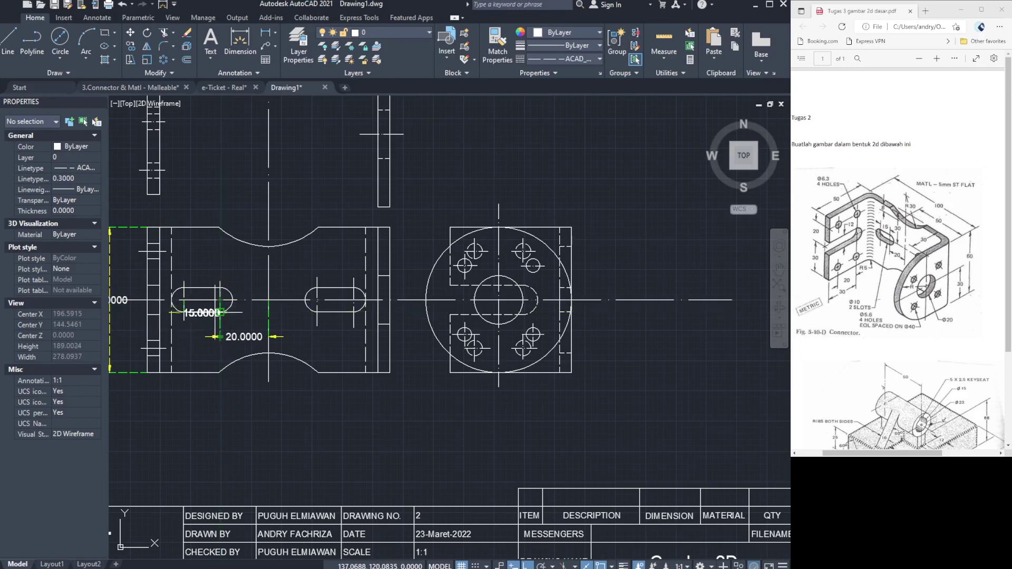
{"action": "left_click", "coordinate": [221, 322]}
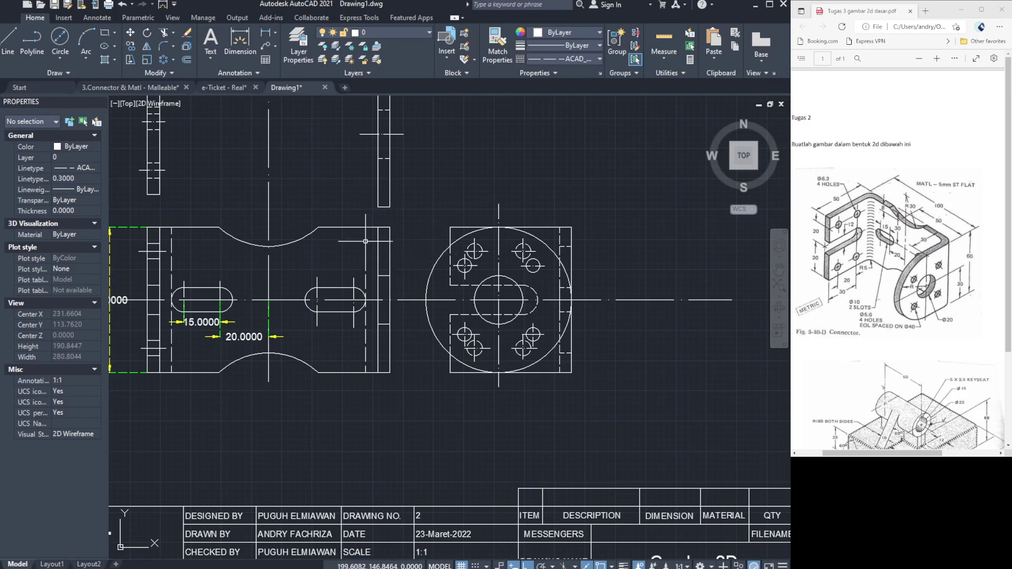
{"action": "scroll", "coordinate": [330, 237], "scroll_direction": "down", "scroll_amount": 2}
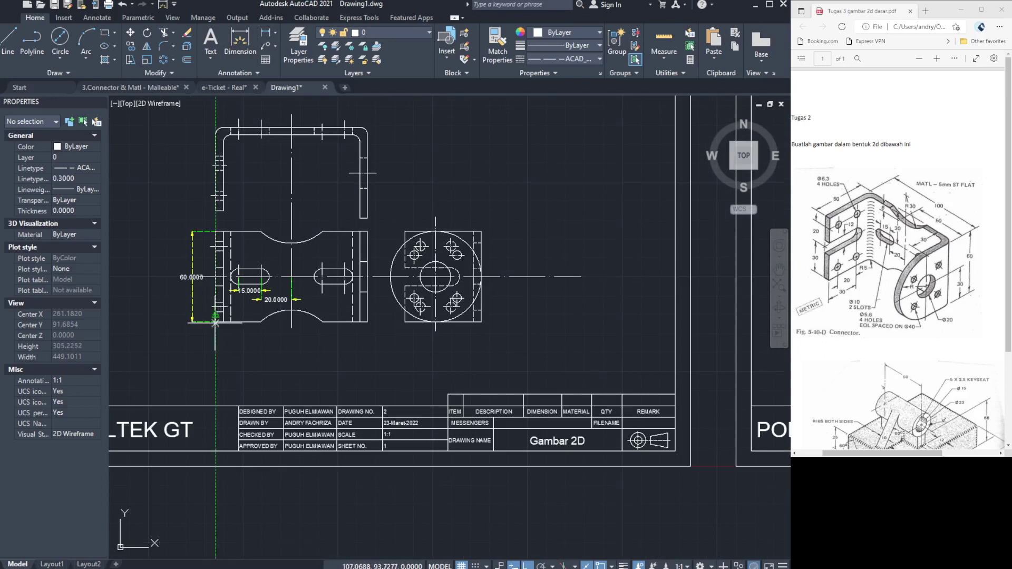
Dimension the bottom edge as 100 and the lower-right corner to the arc apex as 50.
{"action": "left_click", "coordinate": [216, 321]}
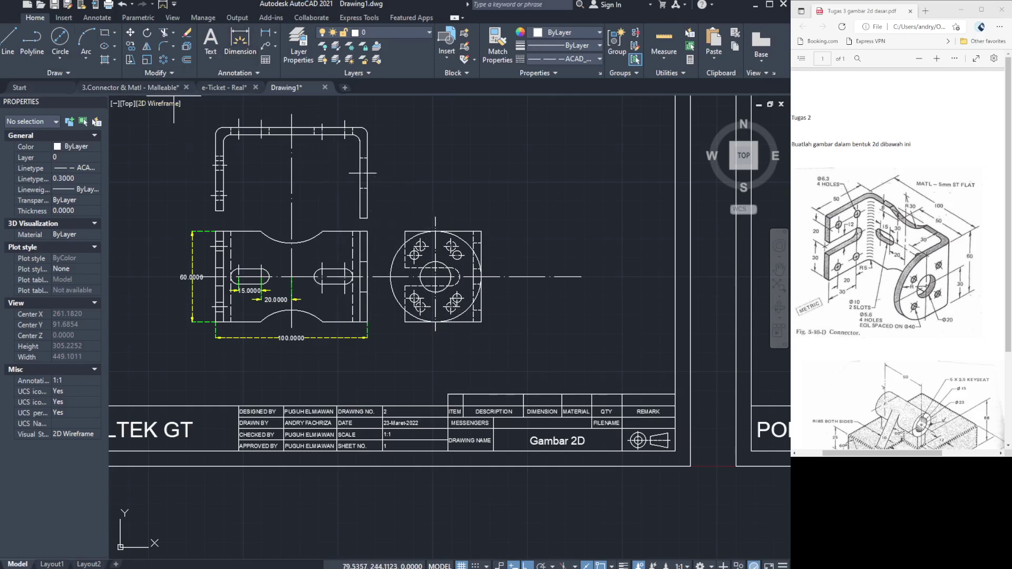
{"action": "left_click", "coordinate": [368, 322]}
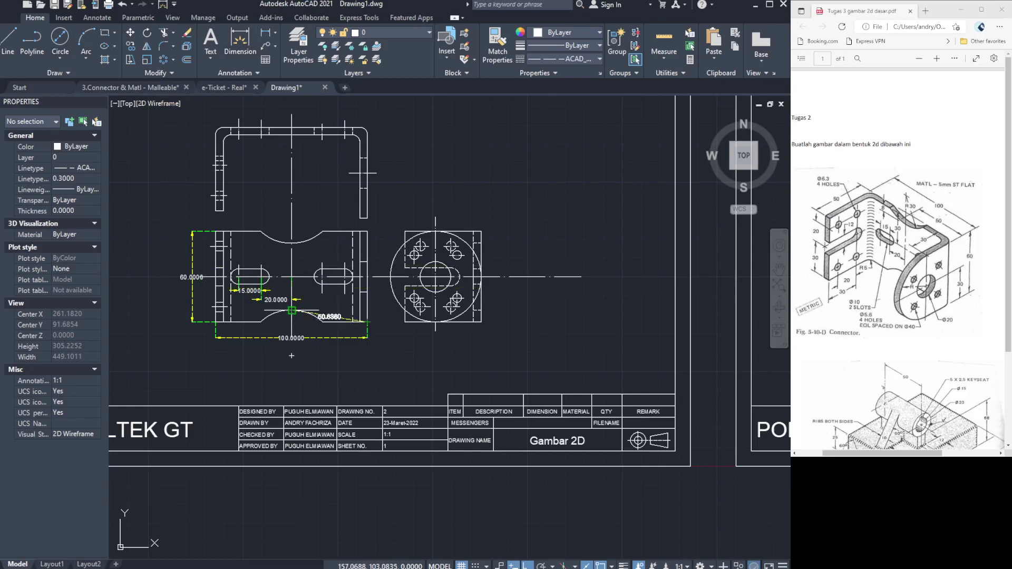
{"action": "left_click", "coordinate": [292, 310]}
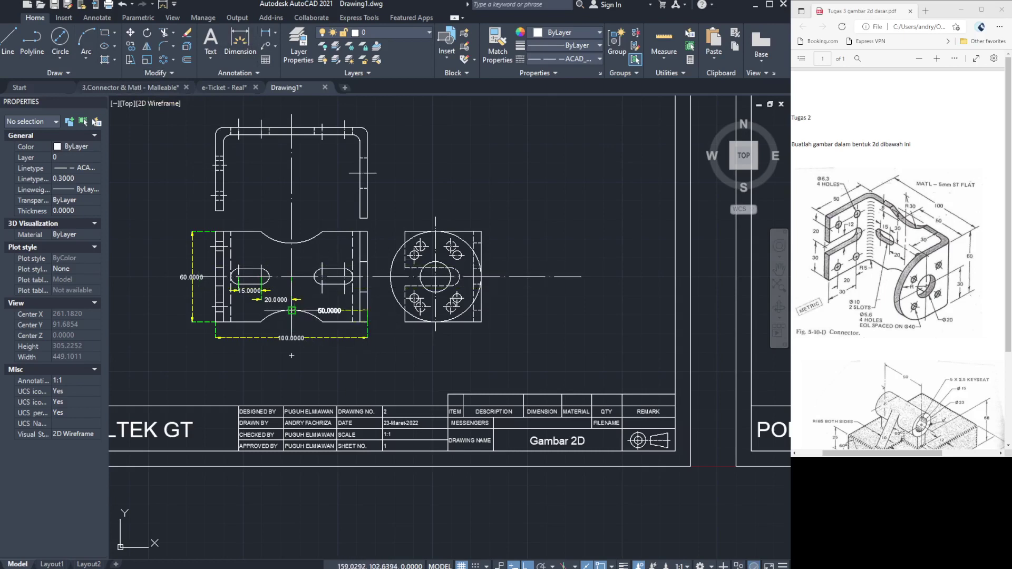
{"action": "left_click", "coordinate": [298, 327]}
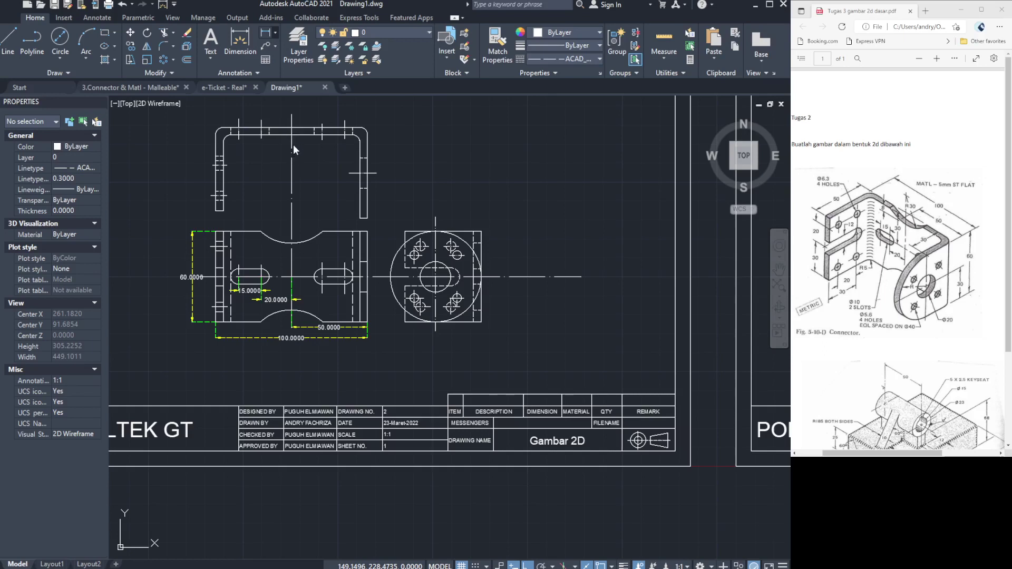
Add radius dimensions: R30 on the top arc, R5 on the slot end, R6 on the keyway.
{"action": "type", "text": "dra"}
{"action": "key", "text": "Return"}
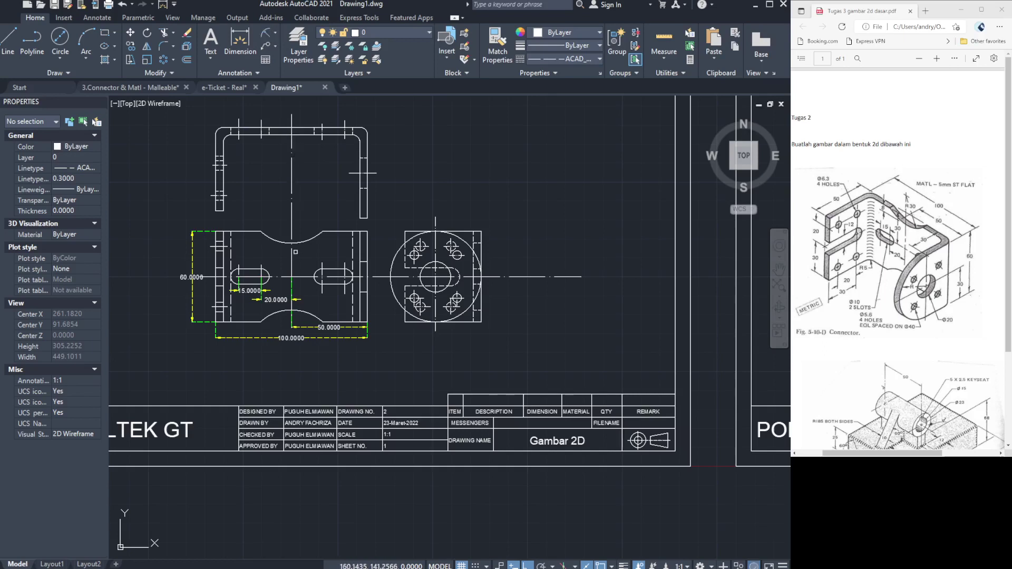
{"action": "left_click", "coordinate": [303, 242]}
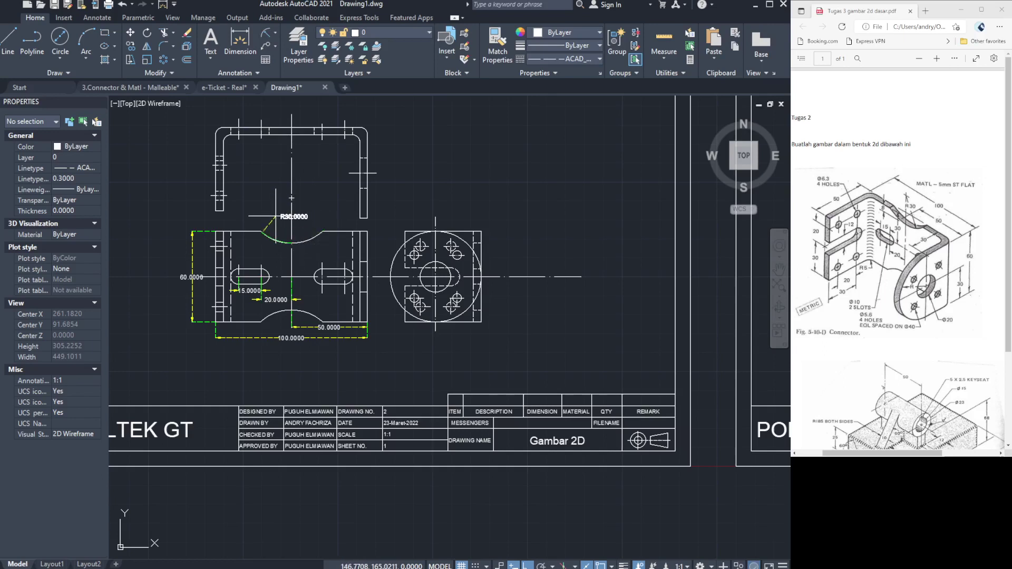
{"action": "left_click", "coordinate": [291, 199]}
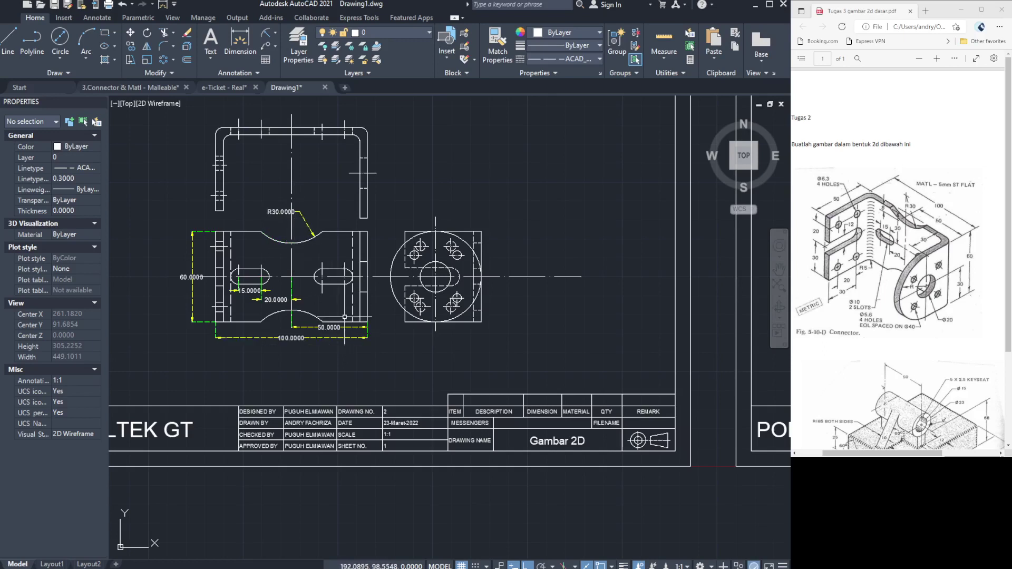
{"action": "left_click", "coordinate": [314, 271]}
{"action": "key", "text": "Escape"}
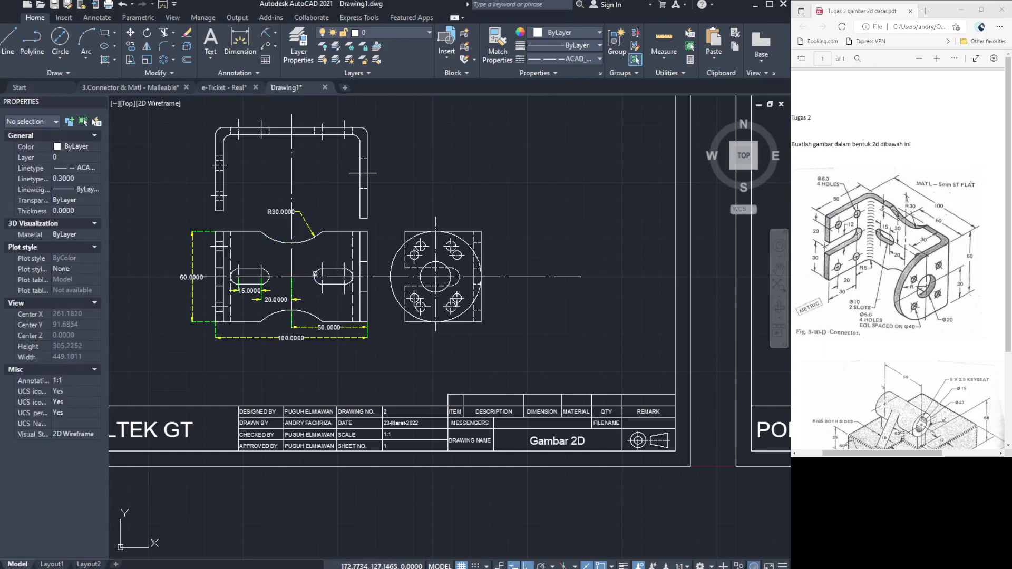
{"action": "left_click", "coordinate": [315, 272]}
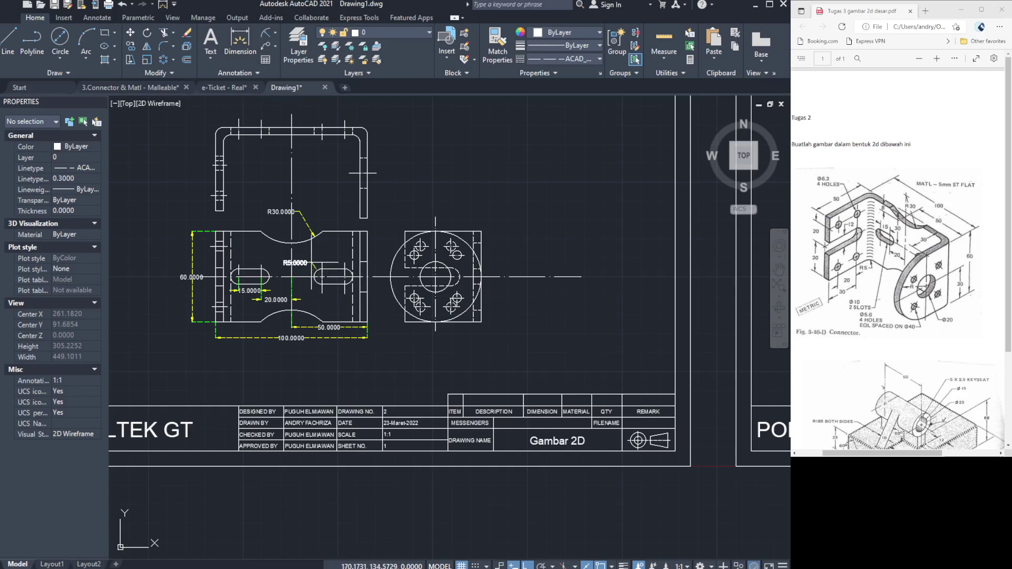
{"action": "left_click", "coordinate": [306, 263]}
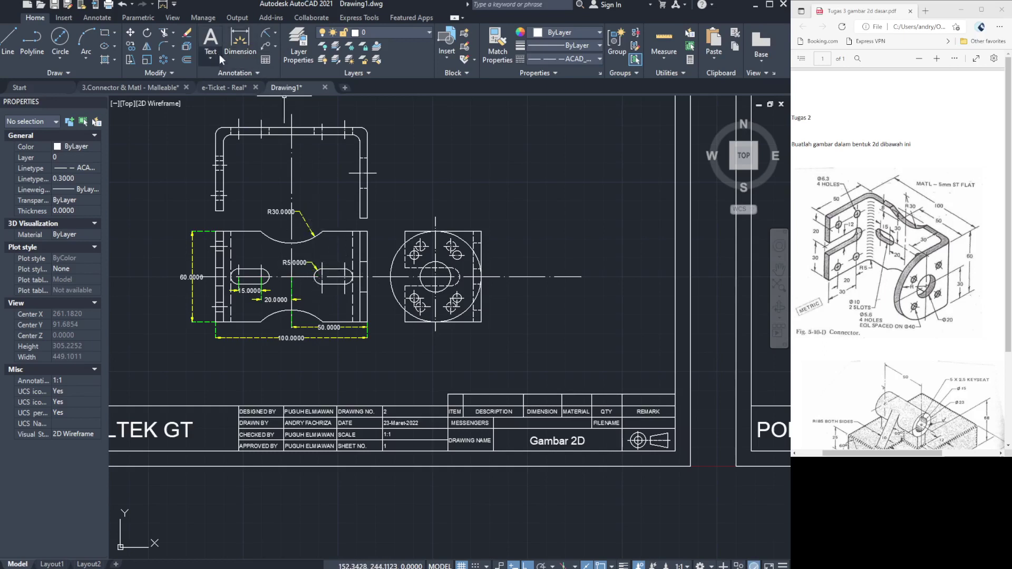
{"action": "left_click", "coordinate": [265, 39]}
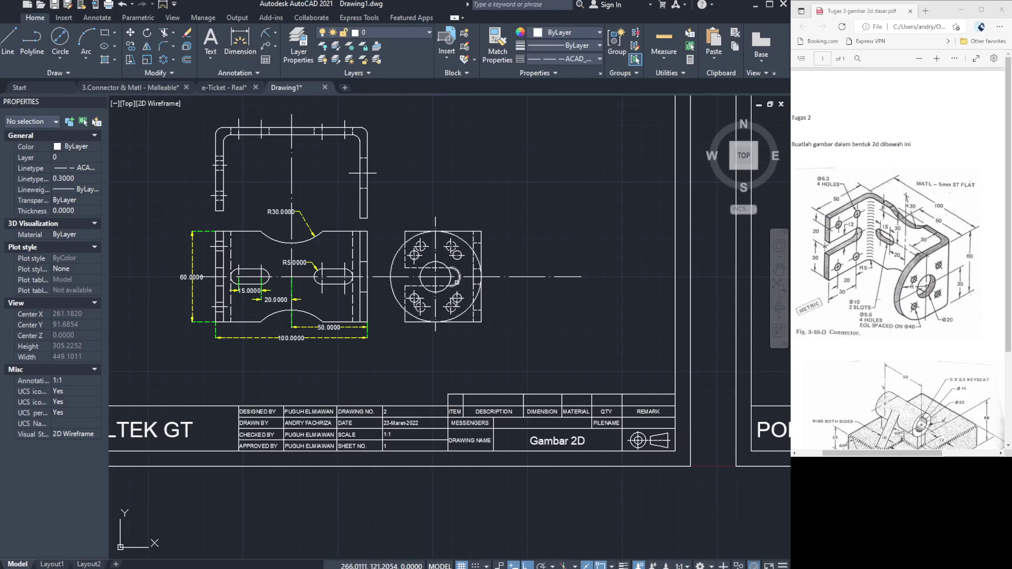
{"action": "left_click", "coordinate": [456, 282]}
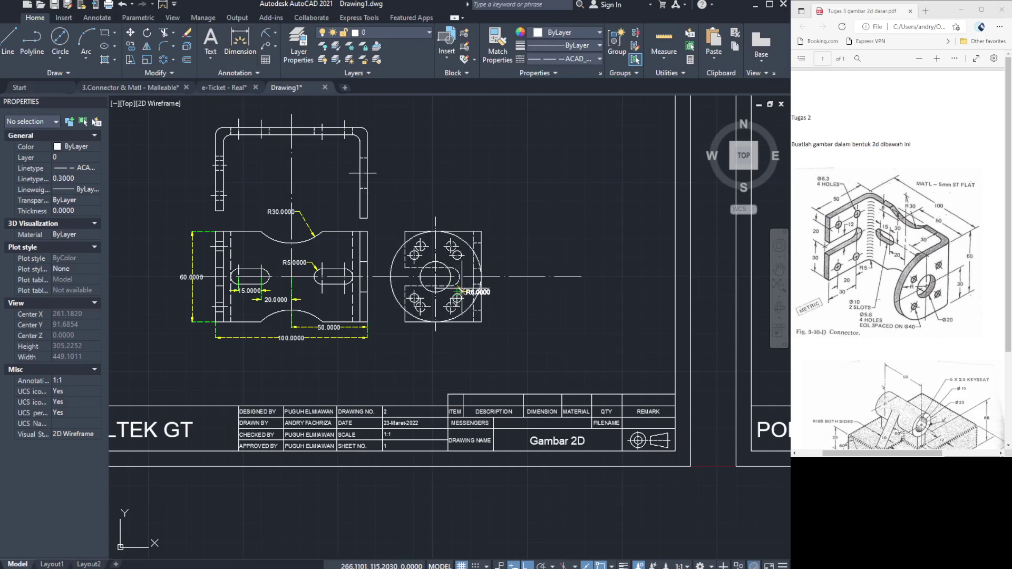
{"action": "left_click", "coordinate": [498, 307]}
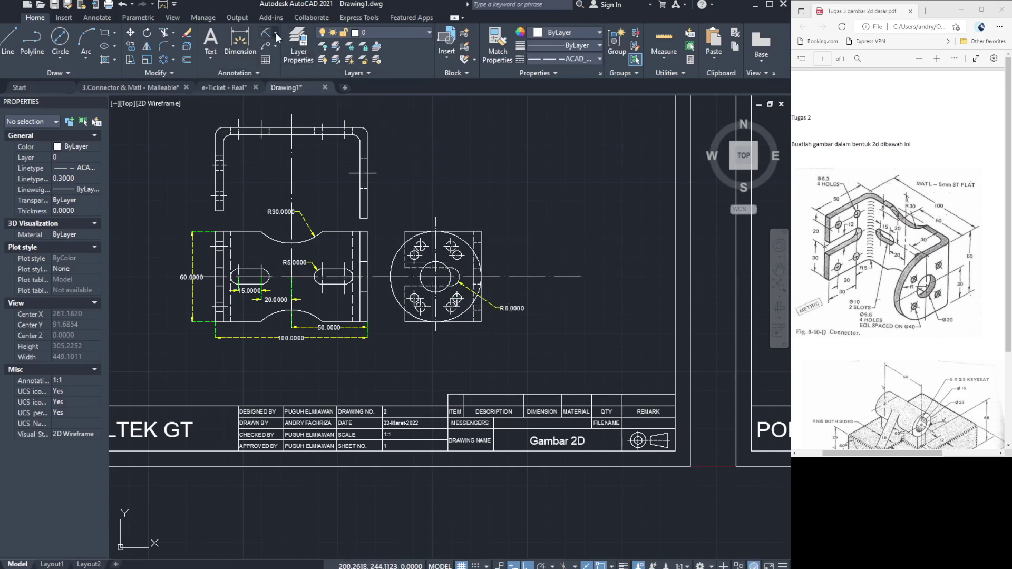
Dimension the central bore as Ø20 with DDI.
{"action": "type", "text": "ddi"}
{"action": "key", "text": "Return"}
{"action": "left_click", "coordinate": [428, 291]}
{"action": "left_click", "coordinate": [489, 343]}
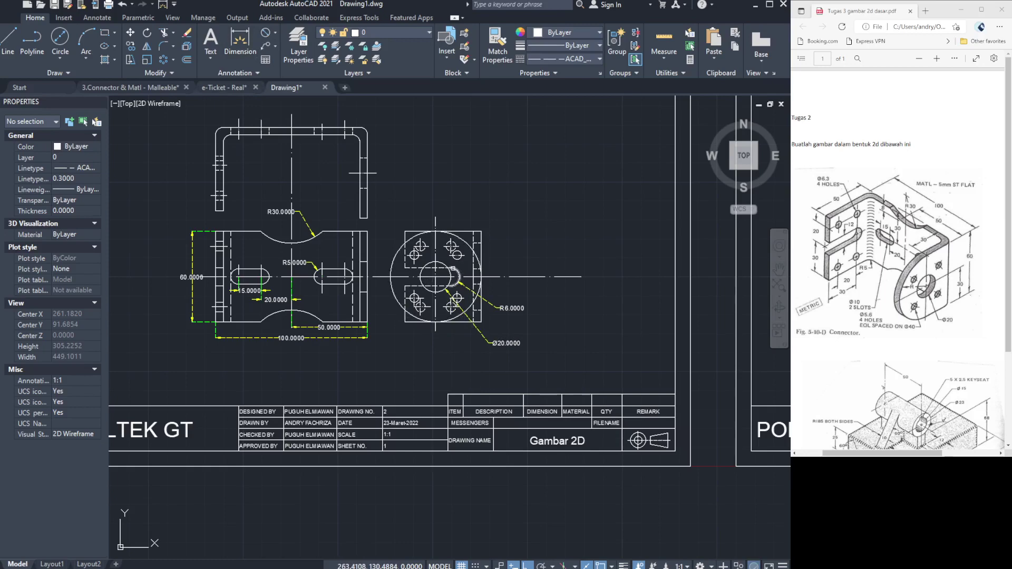
{"action": "scroll", "coordinate": [493, 237], "scroll_direction": "up", "scroll_amount": 2}
{"action": "scroll", "coordinate": [493, 237], "scroll_direction": "up", "scroll_amount": 2}
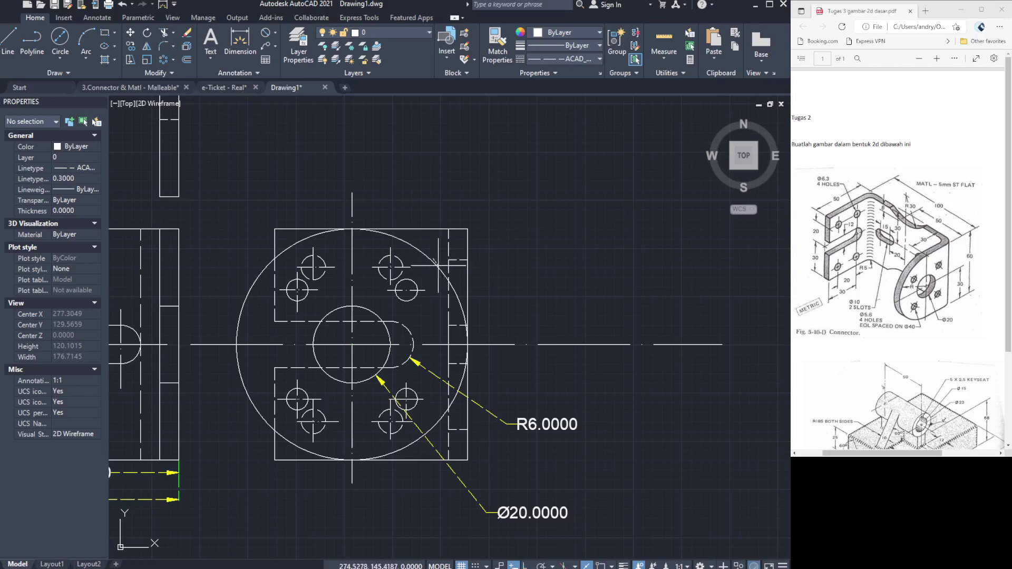
Trim away the three right-side arcs of the large circle.
{"action": "key", "text": "F8"}
{"action": "left_click", "coordinate": [440, 269]}
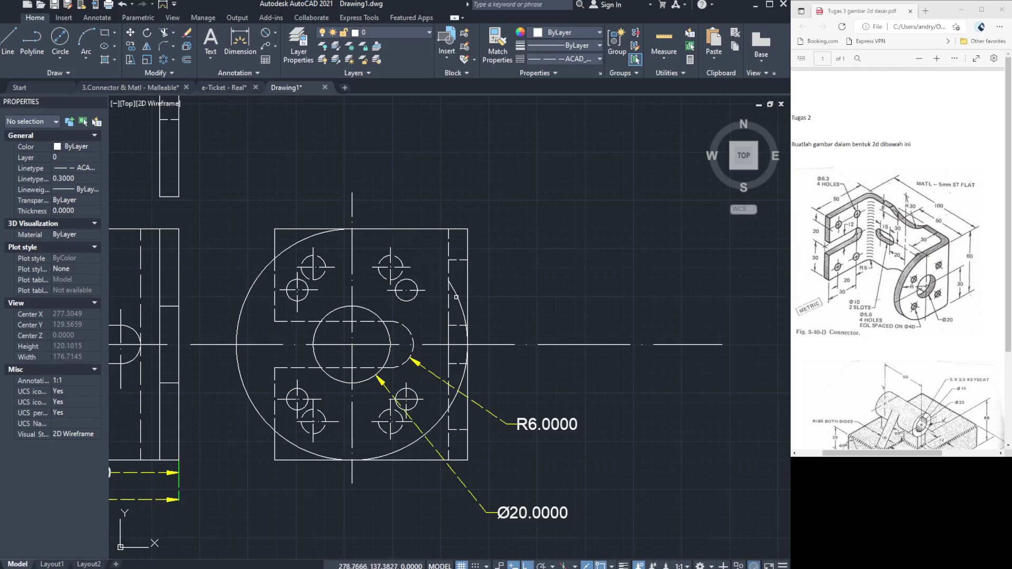
{"action": "left_click", "coordinate": [456, 296]}
{"action": "left_click", "coordinate": [432, 428]}
{"action": "scroll", "coordinate": [408, 312], "scroll_direction": "down", "scroll_amount": 2}
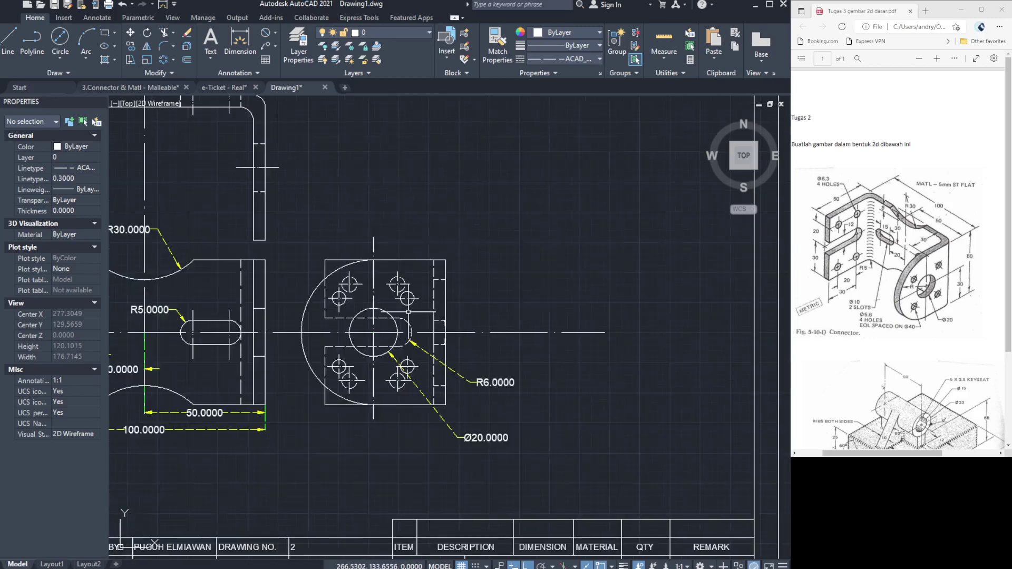
{"action": "scroll", "coordinate": [408, 312], "scroll_direction": "down", "scroll_amount": 2}
{"action": "scroll", "coordinate": [373, 303], "scroll_direction": "up", "scroll_amount": 2}
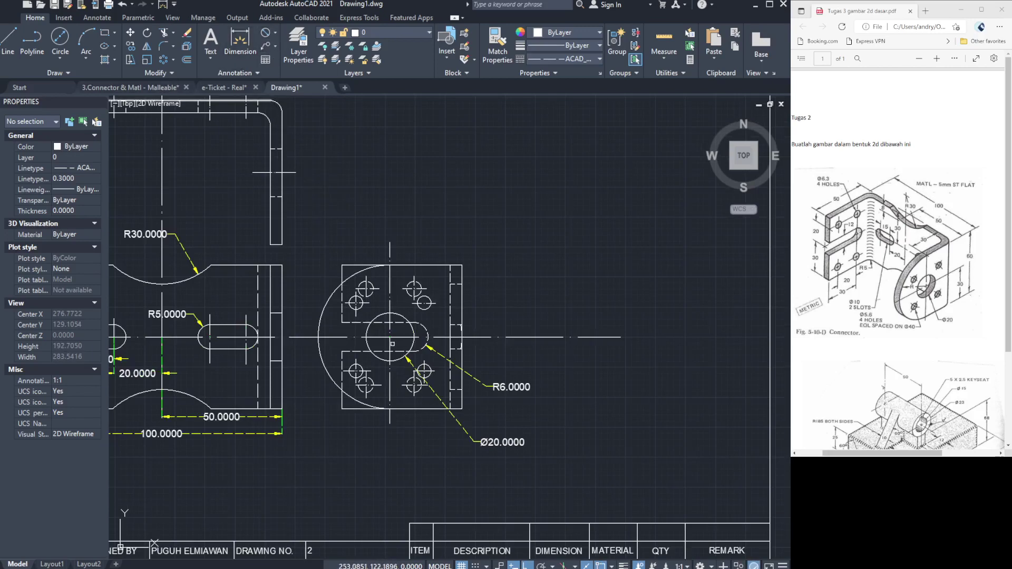
Dimension the large arc as R30 and the small holes as Ø6.3 and Ø5.6.
{"action": "left_click", "coordinate": [325, 372]}
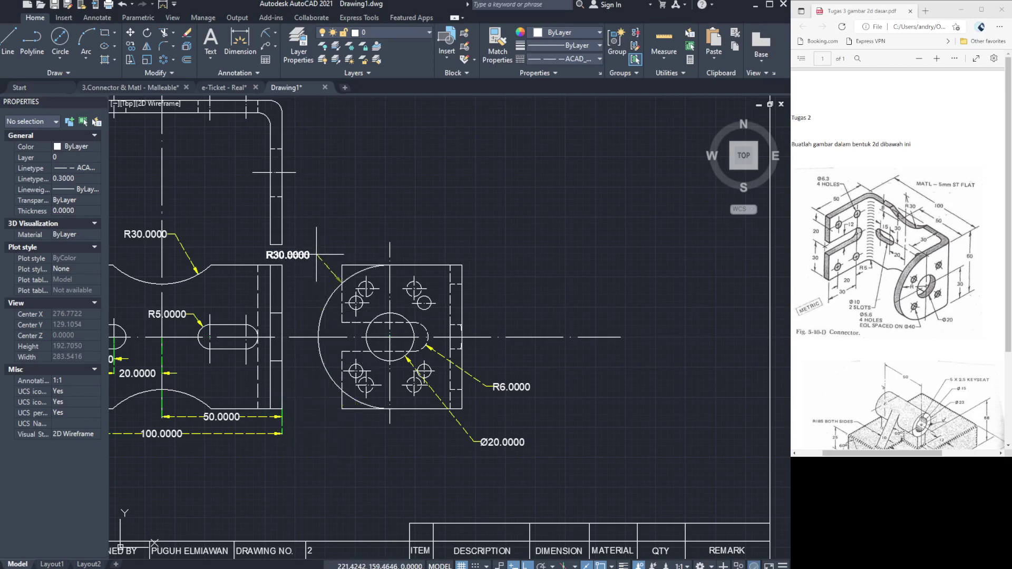
{"action": "left_click", "coordinate": [338, 236]}
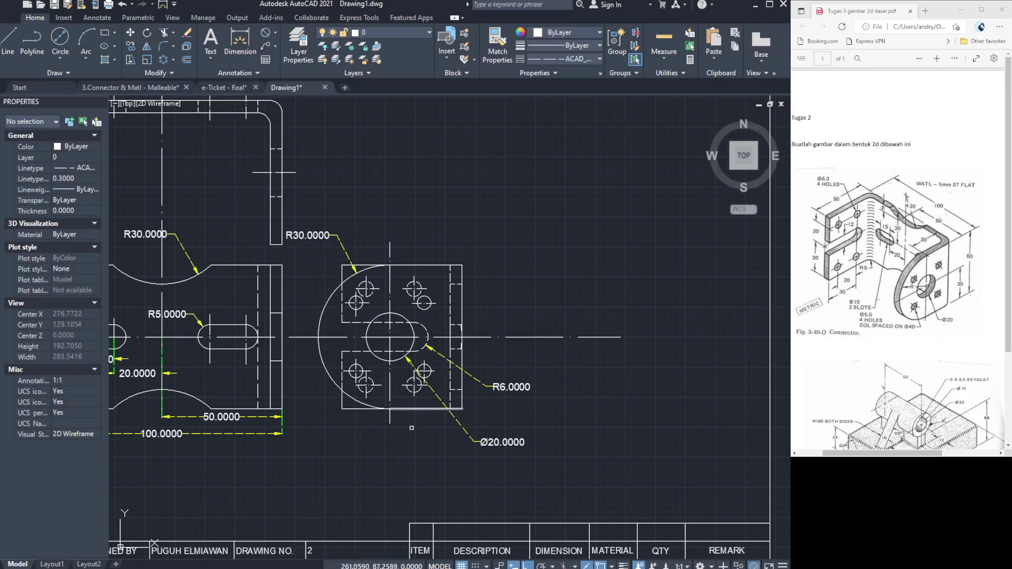
{"action": "left_click", "coordinate": [409, 391]}
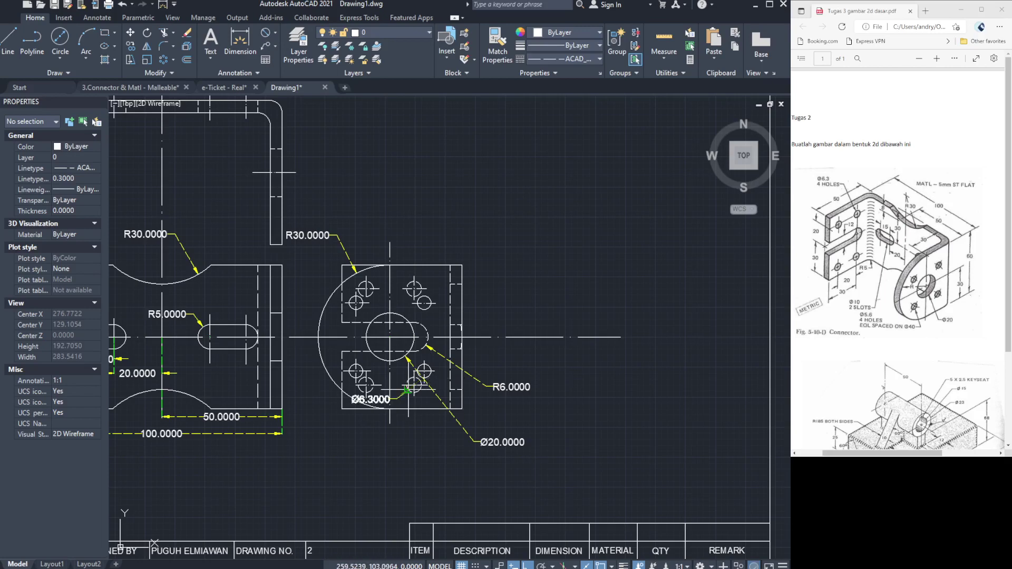
{"action": "left_click", "coordinate": [405, 450]}
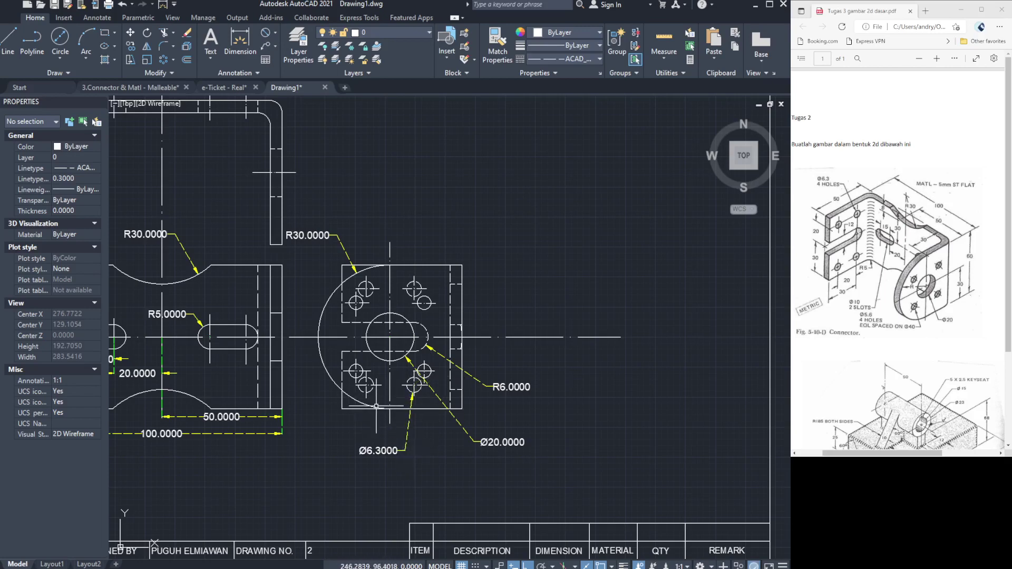
{"action": "left_click", "coordinate": [352, 376]}
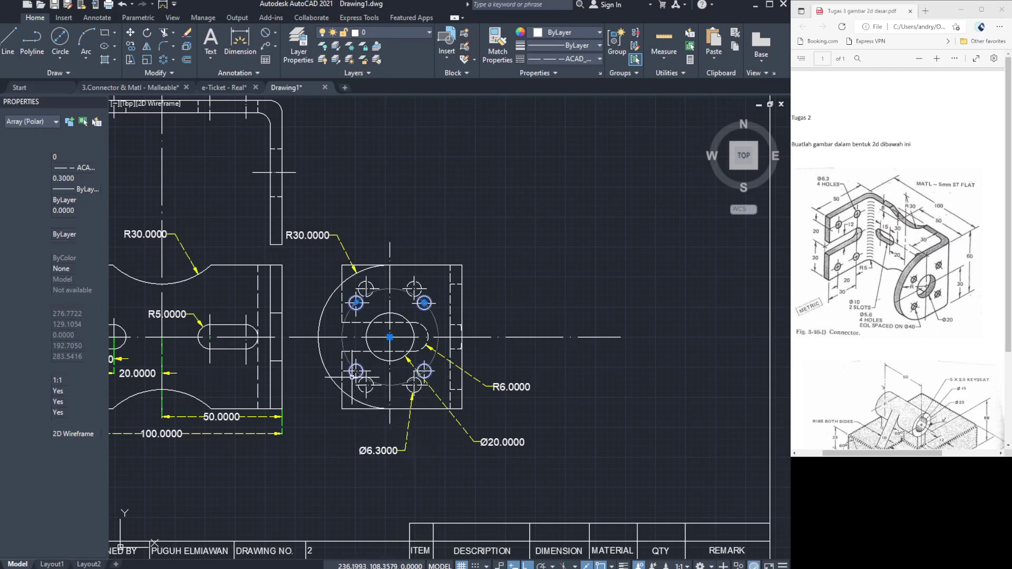
{"action": "key", "text": "Escape"}
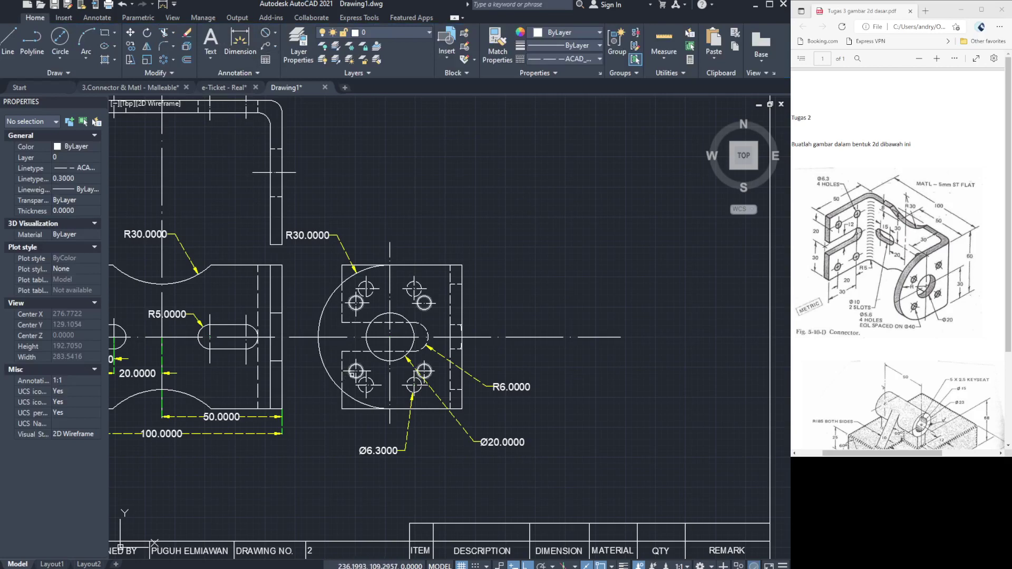
{"action": "left_click", "coordinate": [351, 376]}
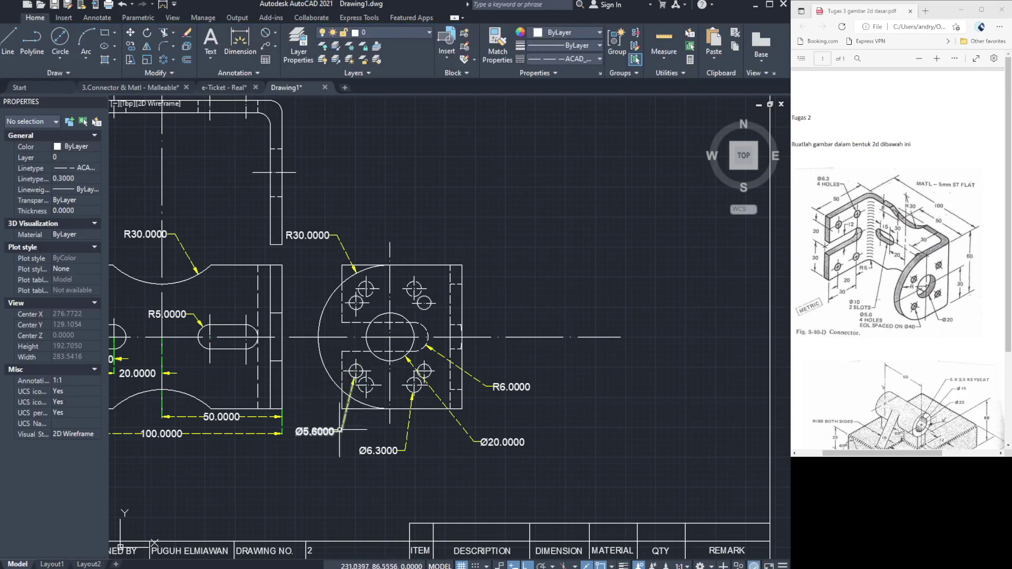
{"action": "left_click", "coordinate": [342, 432]}
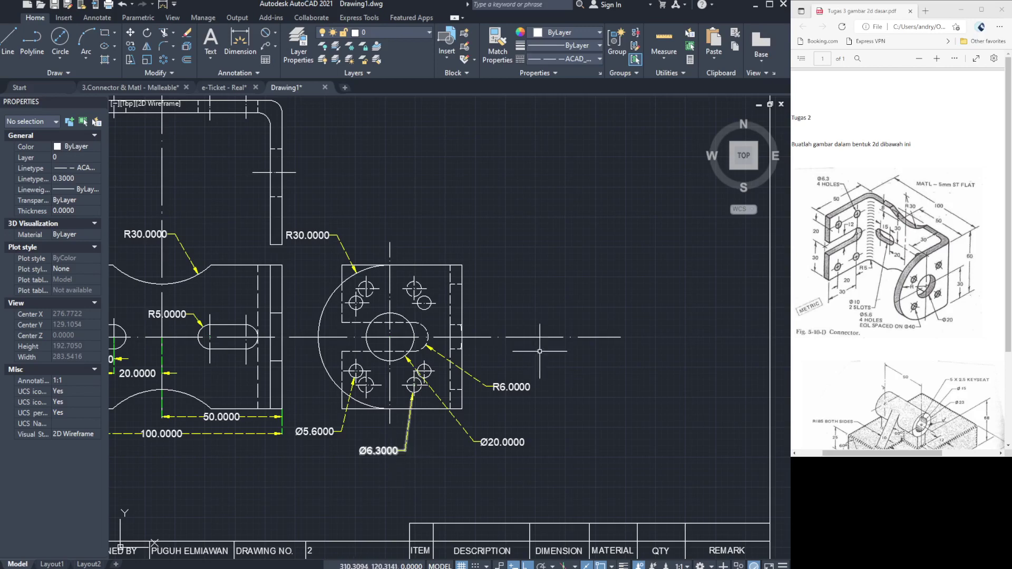
{"action": "scroll", "coordinate": [523, 283], "scroll_direction": "down", "scroll_amount": 4}
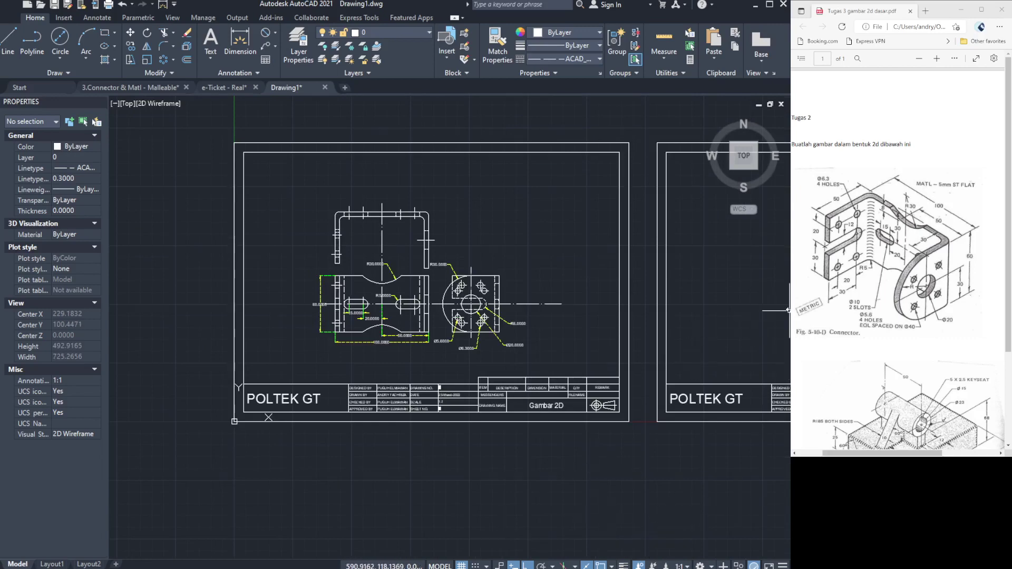
Widen the drawing window and pan over to the empty second title-block sheet.
{"action": "mouse_move", "coordinate": [792, 316]}
{"action": "left_mouse_down"}
{"action": "mouse_move", "coordinate": [834, 317]}
{"action": "mouse_move", "coordinate": [770, 353]}
{"action": "mouse_move", "coordinate": [810, 352]}
{"action": "left_mouse_up"}
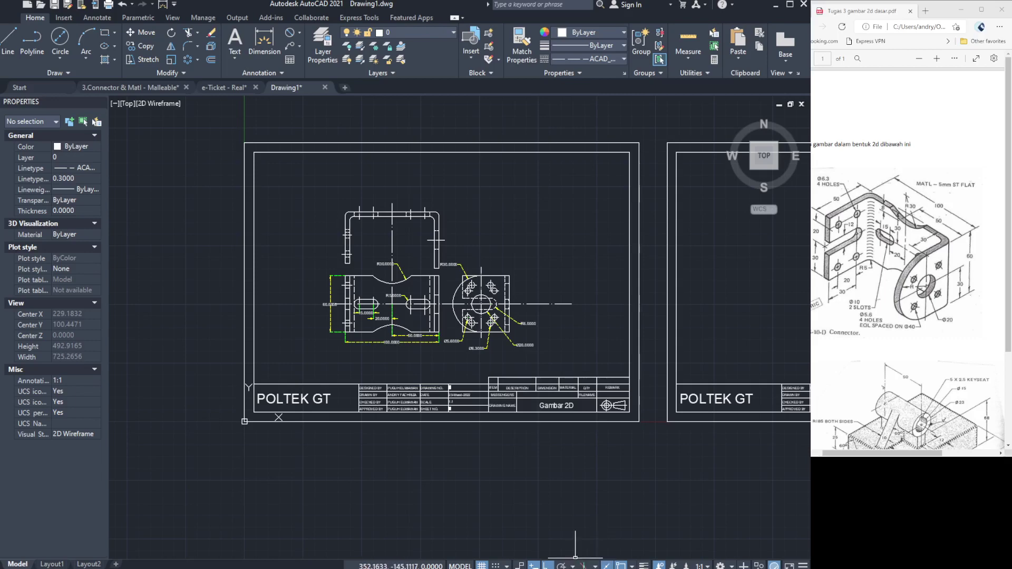
{"action": "mouse_move", "coordinate": [800, 289]}
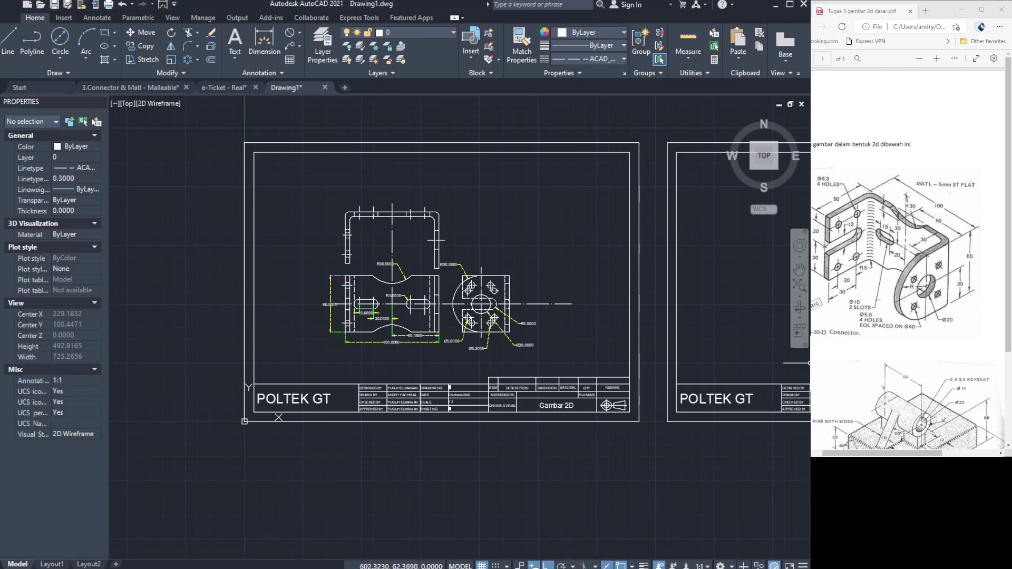
{"action": "left_click", "coordinate": [799, 270]}
{"action": "left_click_drag", "start_coordinate": [691, 306], "coordinate": [264, 336]}
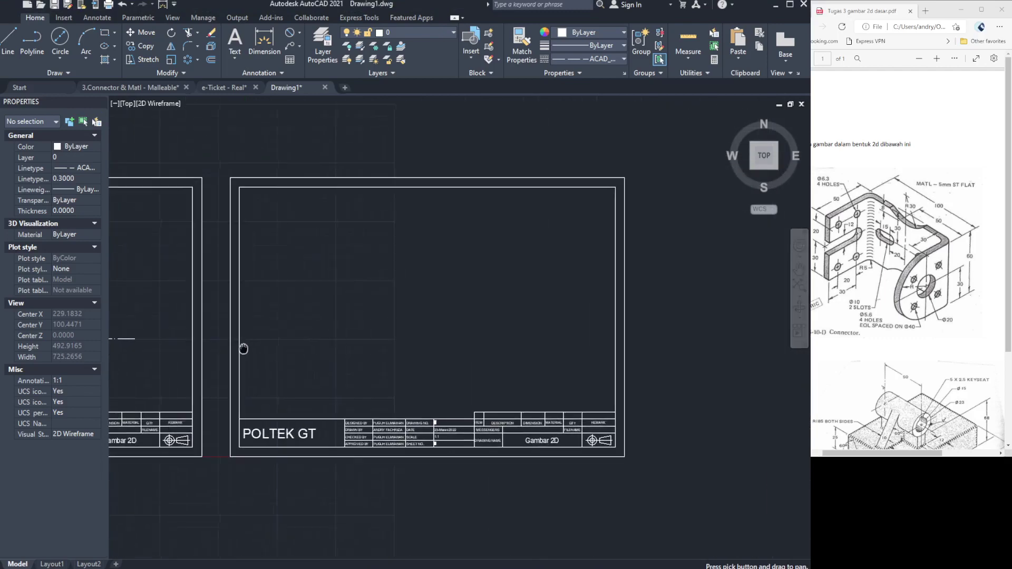
{"action": "scroll", "coordinate": [350, 310], "scroll_direction": "down", "scroll_amount": 2}
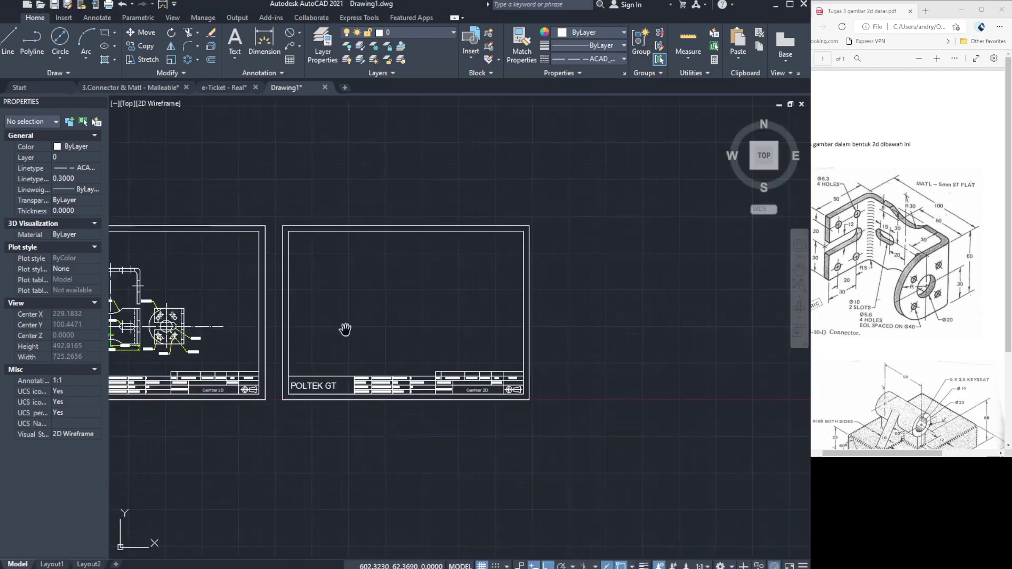
{"action": "scroll", "coordinate": [343, 328], "scroll_direction": "up", "scroll_amount": 2}
{"action": "scroll", "coordinate": [343, 327], "scroll_direction": "up", "scroll_amount": 2}
{"action": "key", "text": "Escape"}
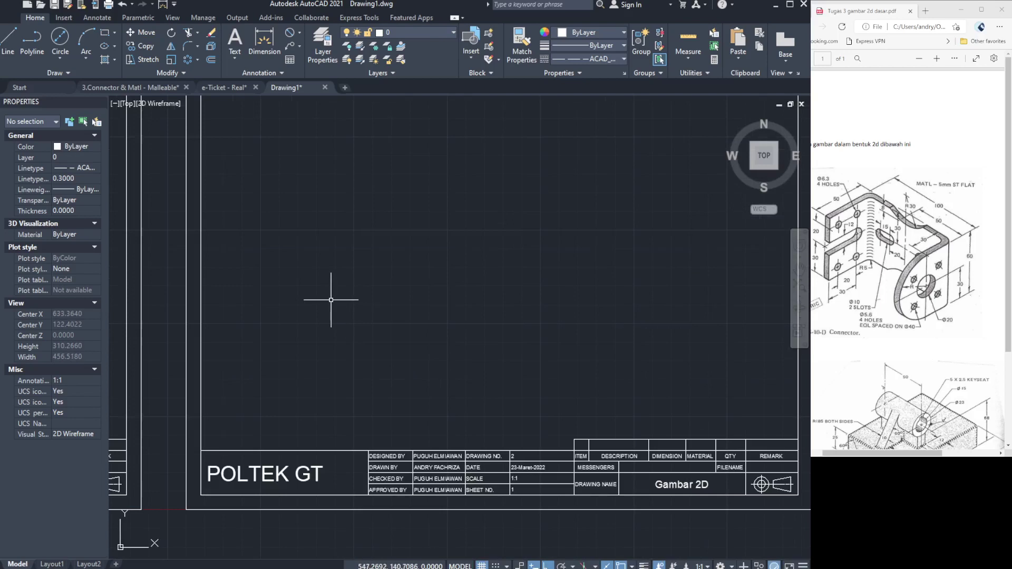
{"action": "scroll", "coordinate": [906, 258], "scroll_direction": "down", "scroll_amount": 3}
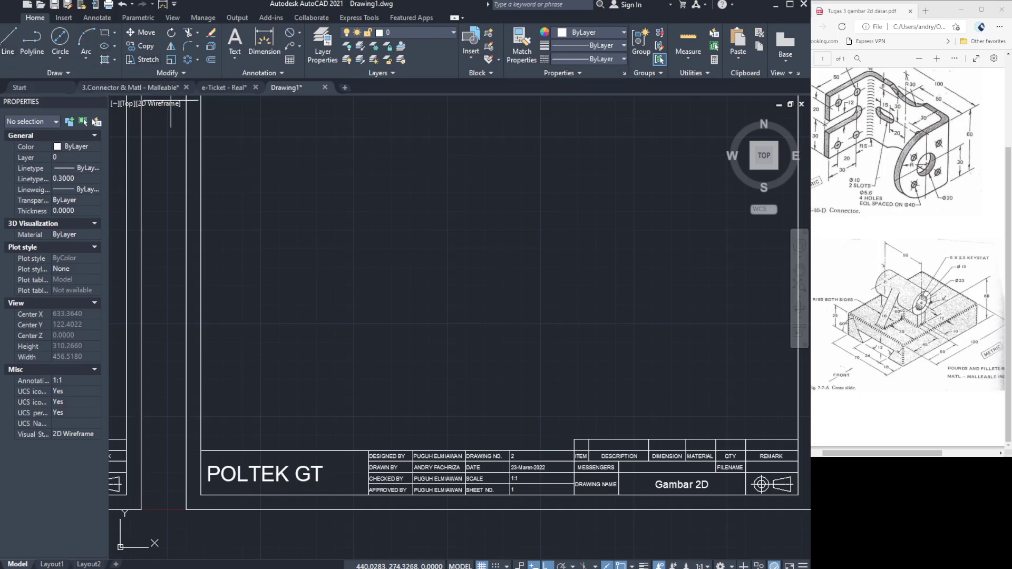
Draw a small rectangular base outline with Polyline on the second sheet.
{"action": "left_click", "coordinate": [305, 334]}
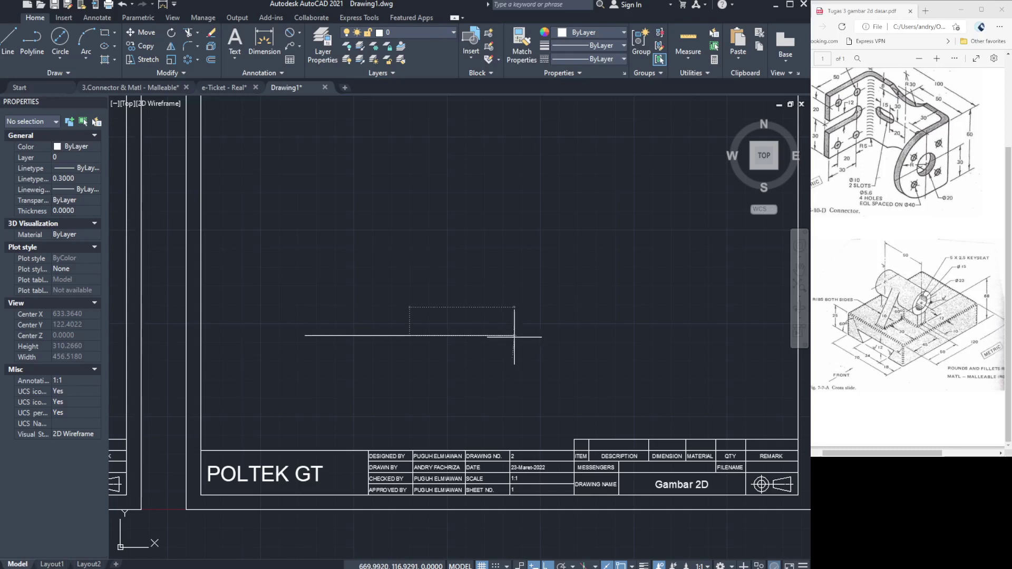
{"action": "left_click", "coordinate": [409, 336]}
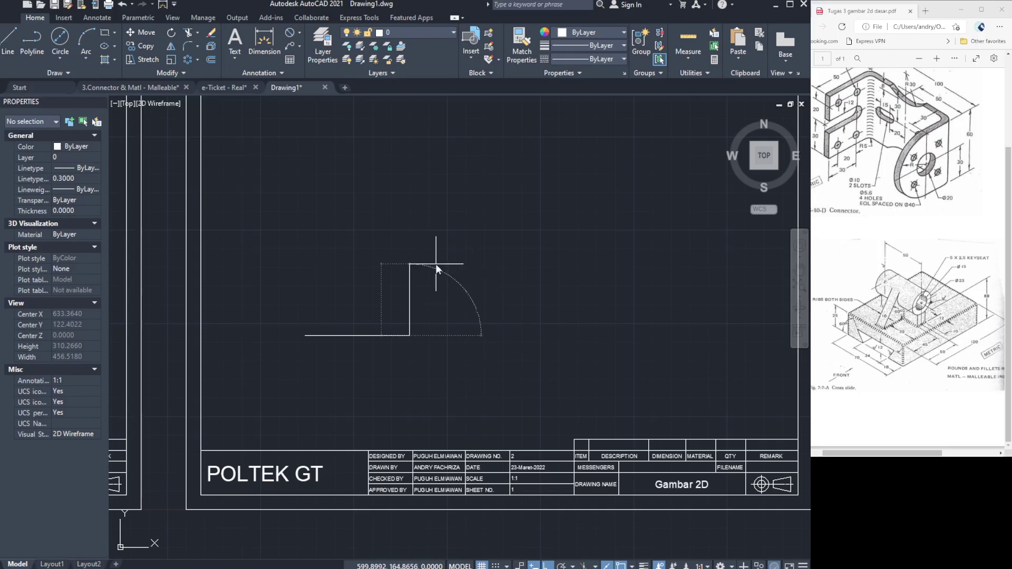
{"action": "left_click", "coordinate": [410, 298]}
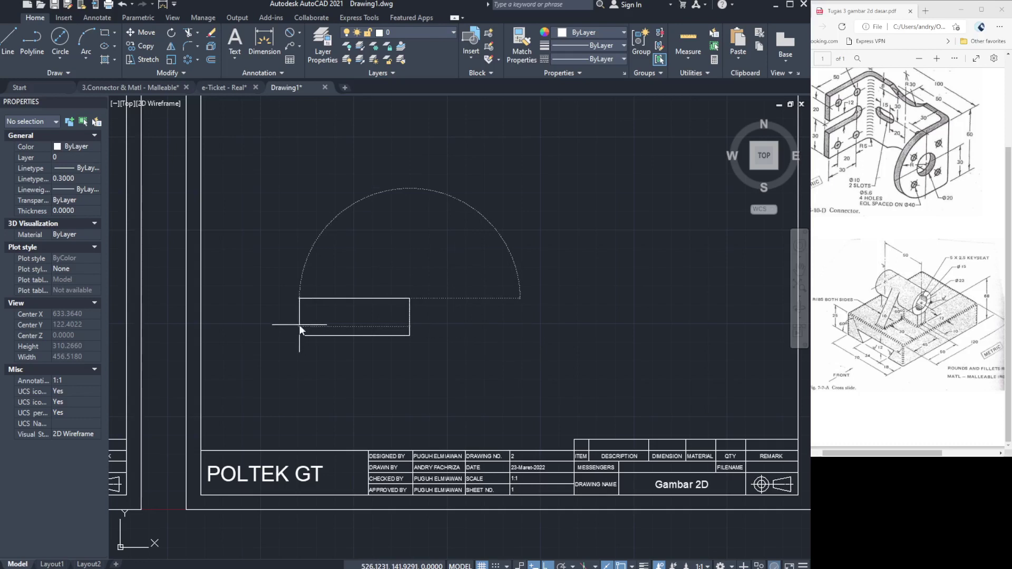
{"action": "left_click", "coordinate": [300, 325]}
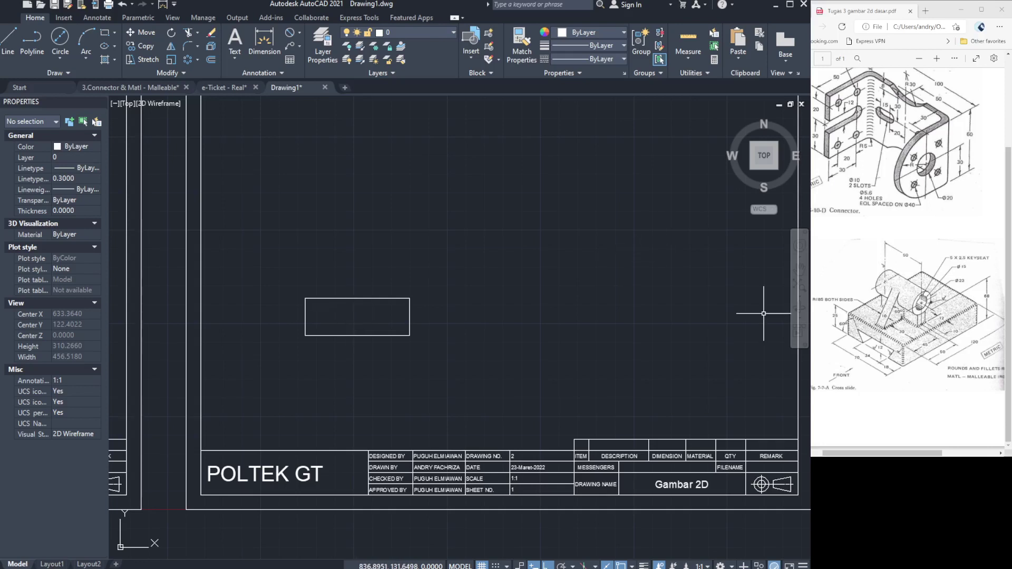
Enlarge the reference drawings in the PDF viewer, then return to AutoCAD.
{"action": "left_click", "coordinate": [936, 58]}
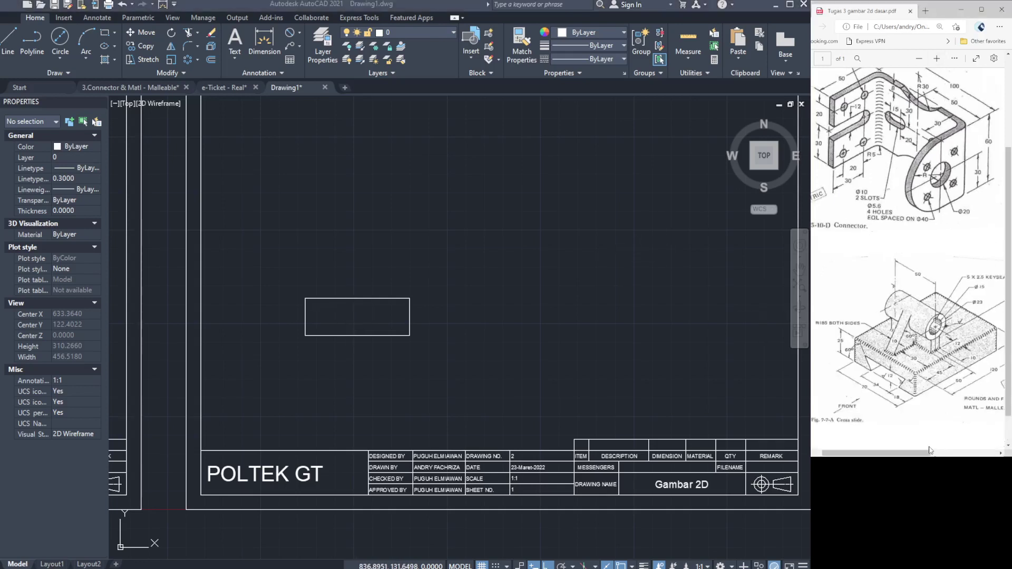
{"action": "left_click_drag", "start_coordinate": [930, 451], "coordinate": [945, 452]}
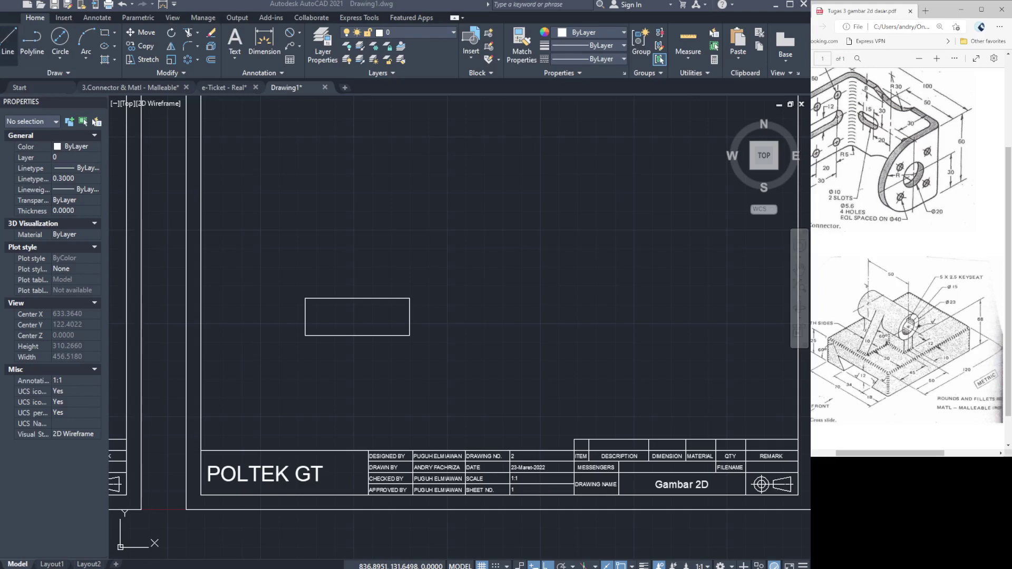
{"action": "left_click", "coordinate": [42, 73]}
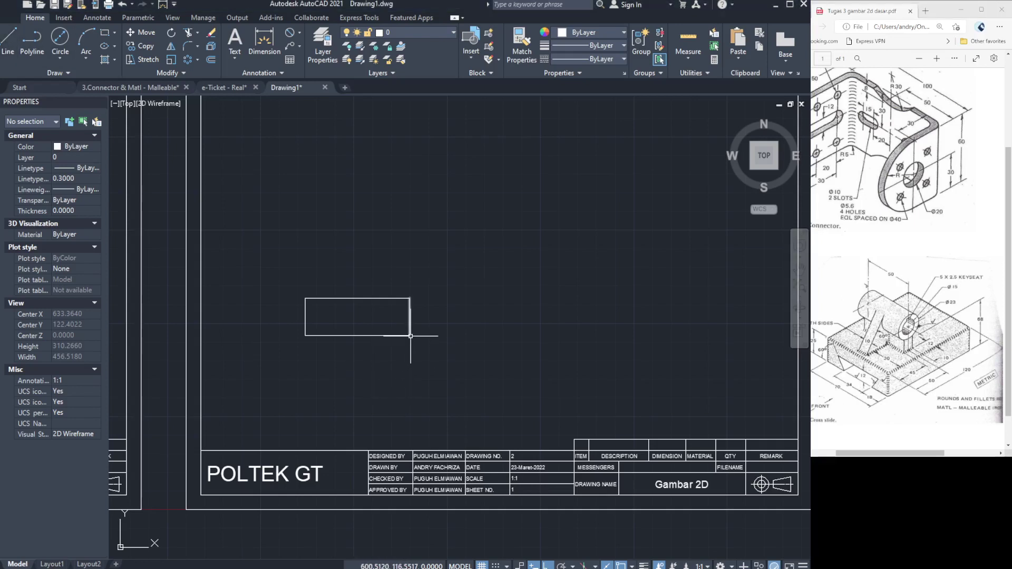
Draw construction lines in the rectangle and stretch the horizontal line past its right side.
{"action": "left_click", "coordinate": [12, 55]}
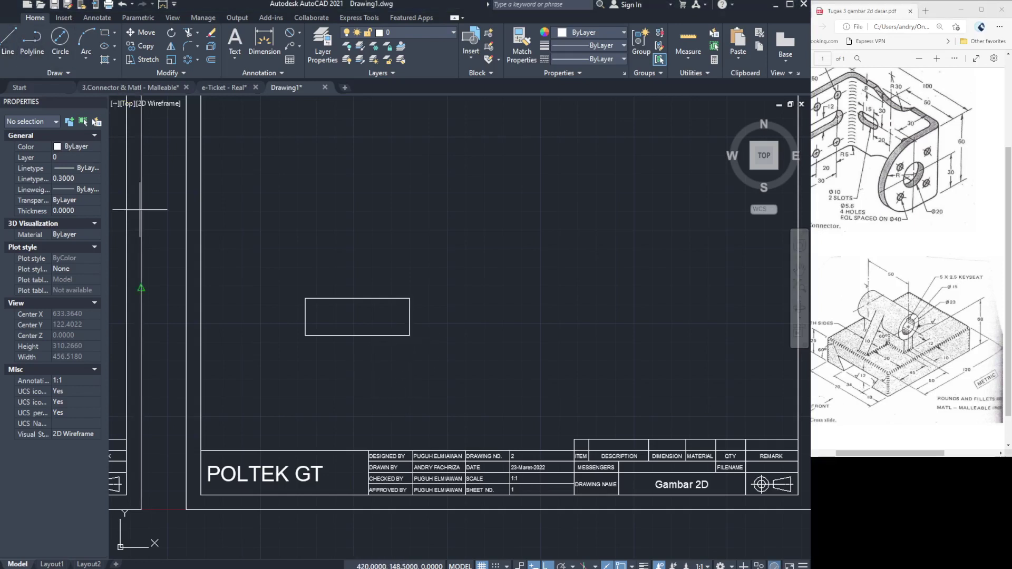
{"action": "left_click", "coordinate": [409, 336]}
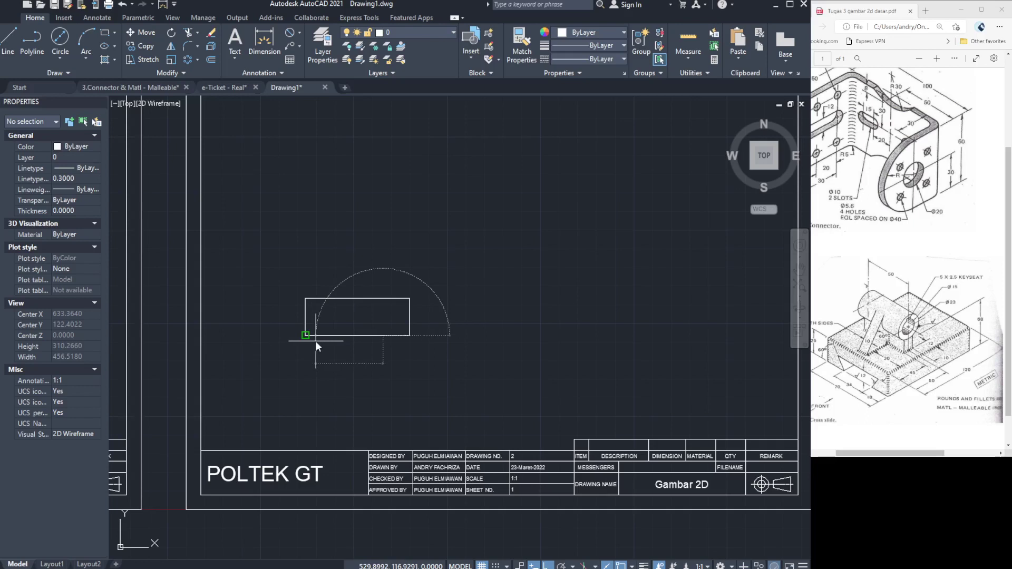
{"action": "left_click", "coordinate": [315, 341]}
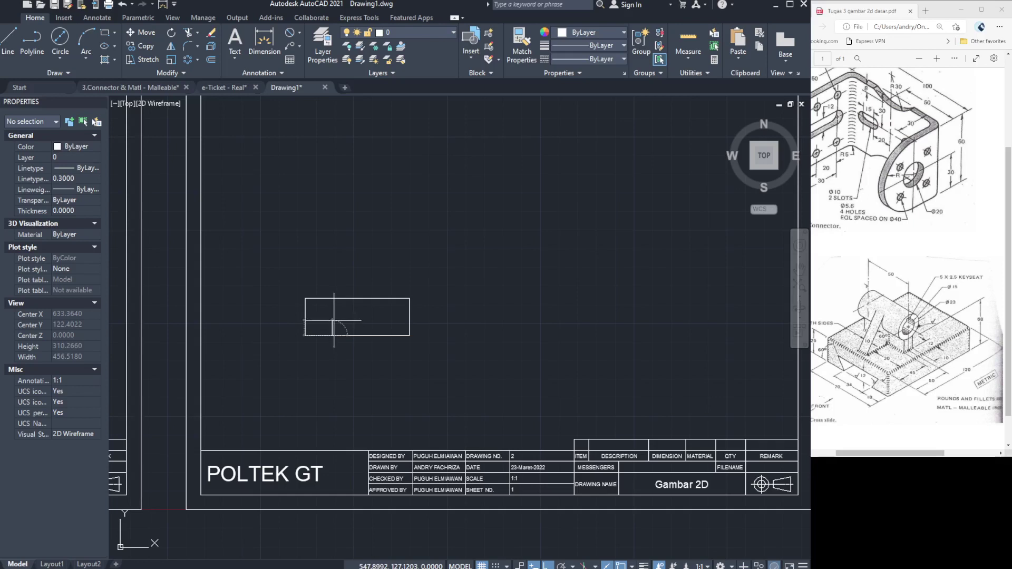
{"action": "left_click", "coordinate": [334, 320]}
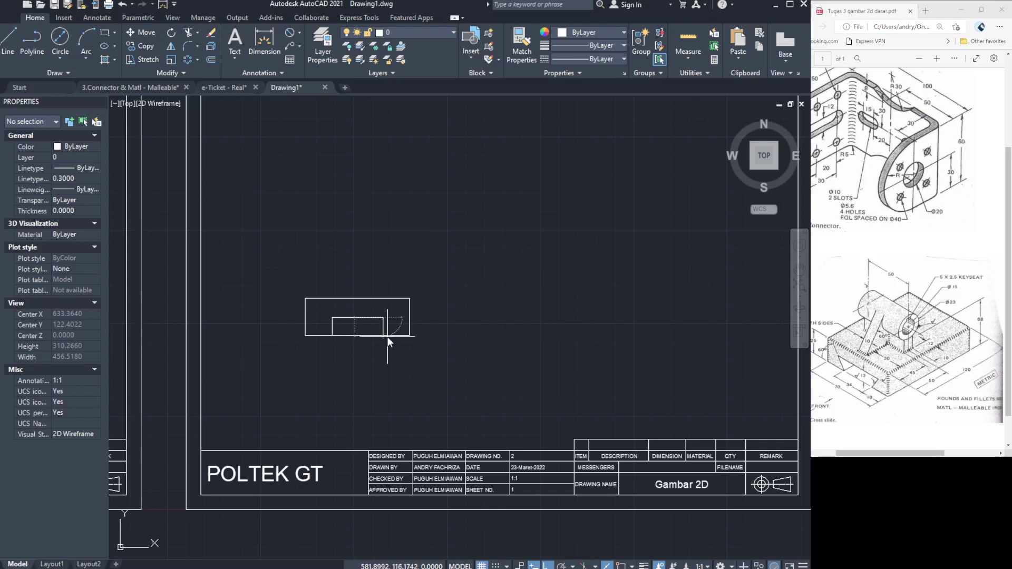
{"action": "key", "text": "Escape"}
{"action": "left_click", "coordinate": [362, 318]}
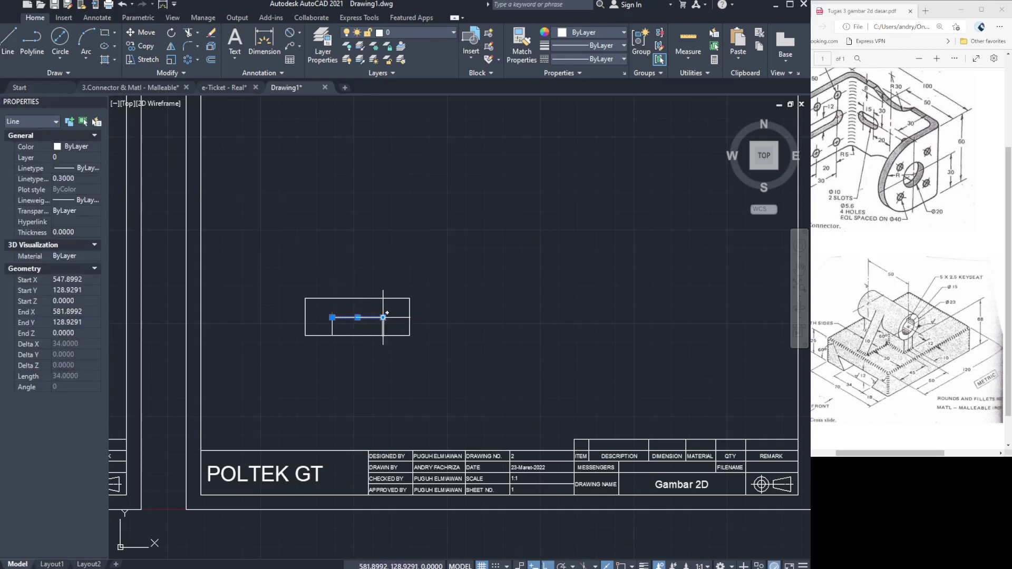
{"action": "left_click", "coordinate": [384, 318]}
{"action": "left_click", "coordinate": [441, 318]}
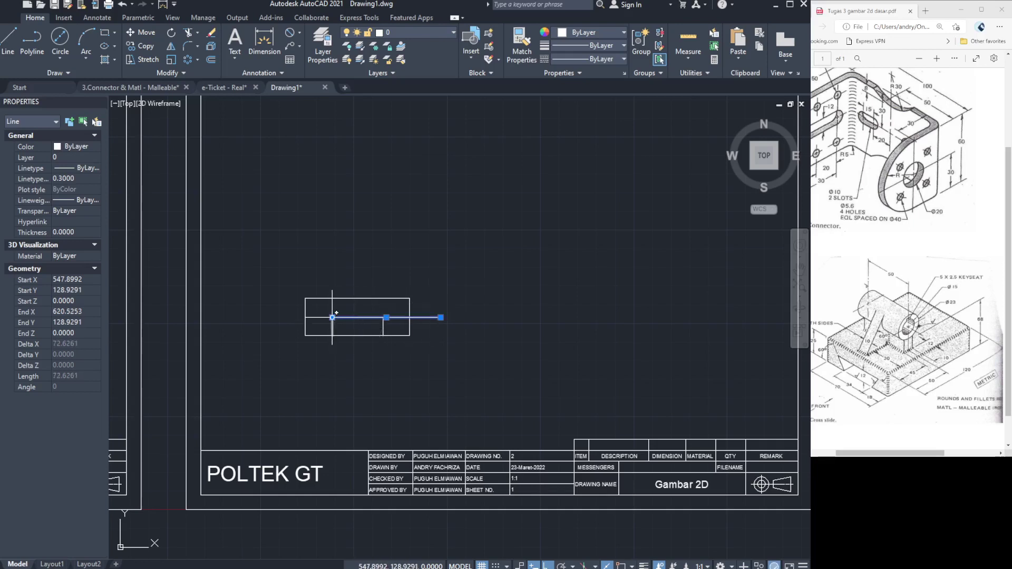
{"action": "key", "text": "Escape"}
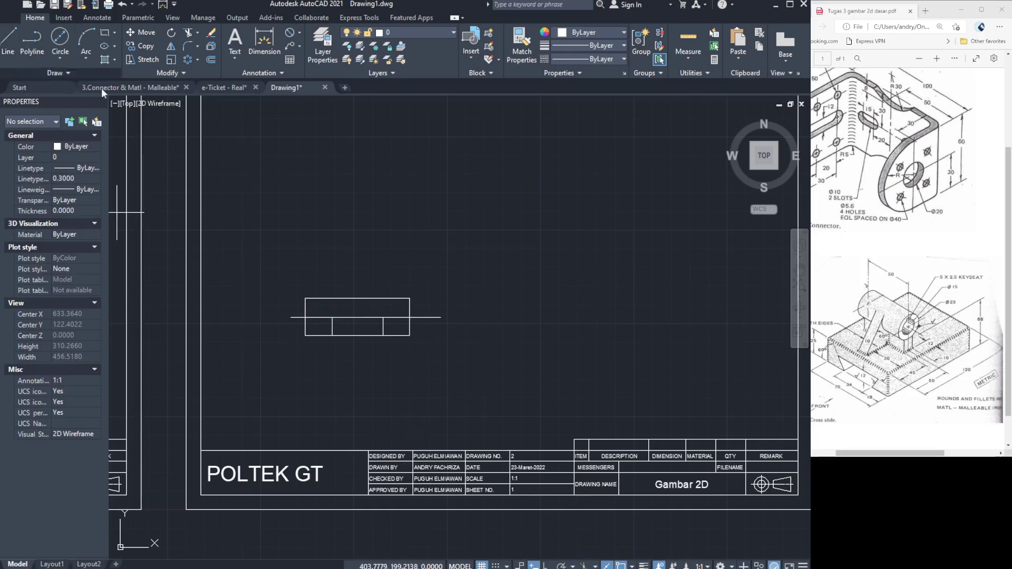
Rotate-copy the inner vertical line into a slanted dovetail side.
{"action": "left_click", "coordinate": [333, 336]}
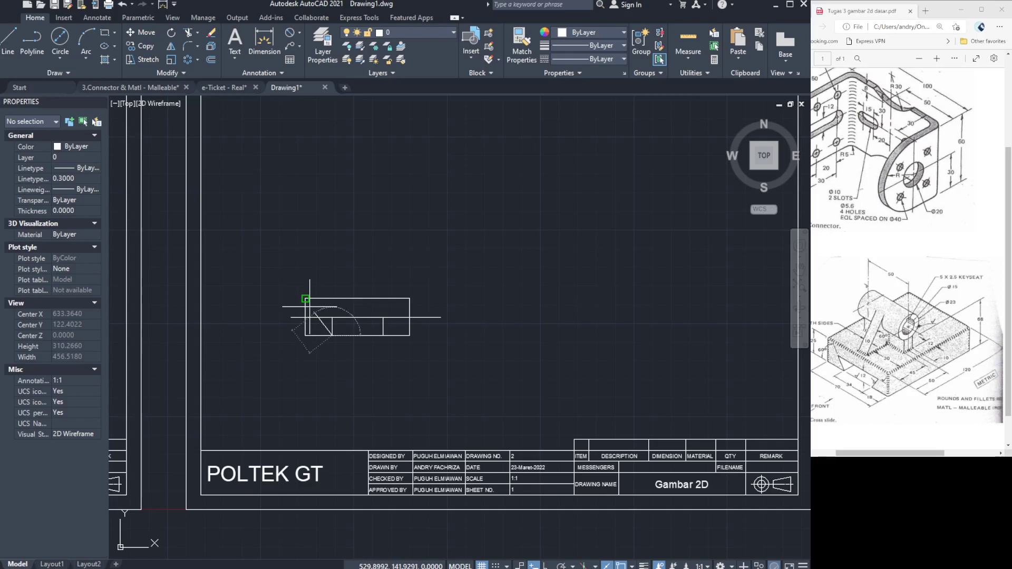
{"action": "left_click", "coordinate": [306, 299]}
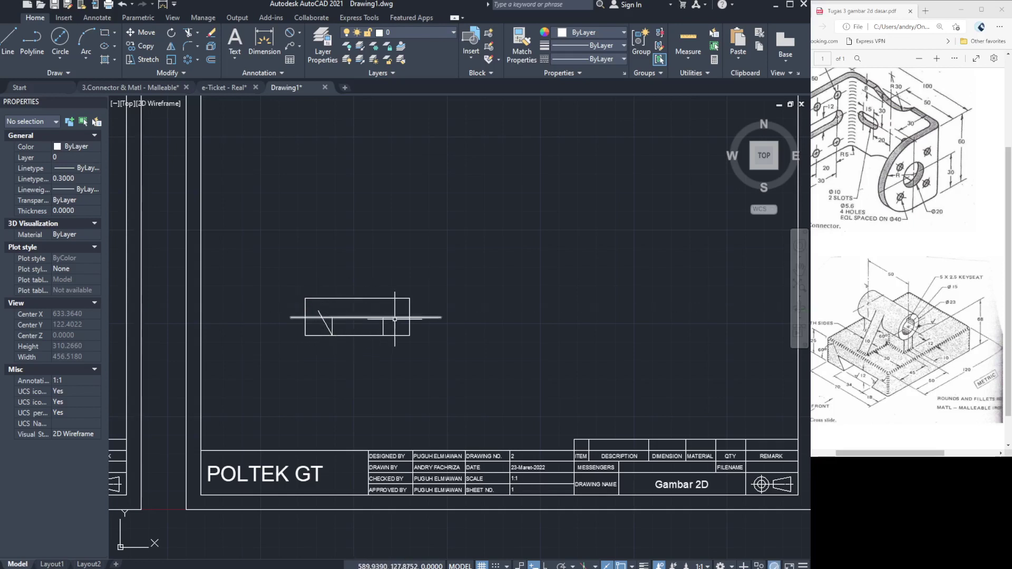
{"action": "key", "text": "Escape"}
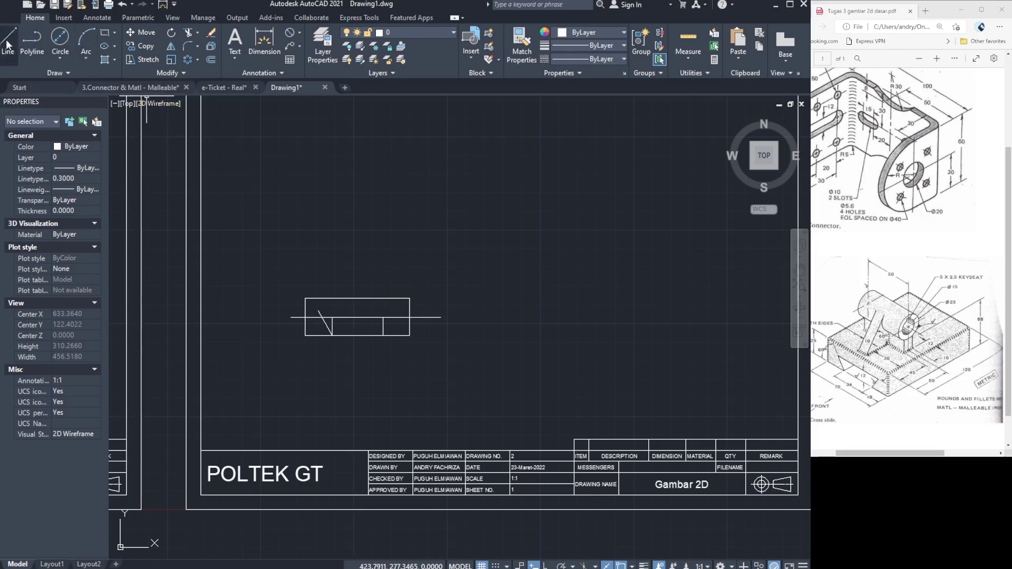
{"action": "left_click", "coordinate": [384, 336]}
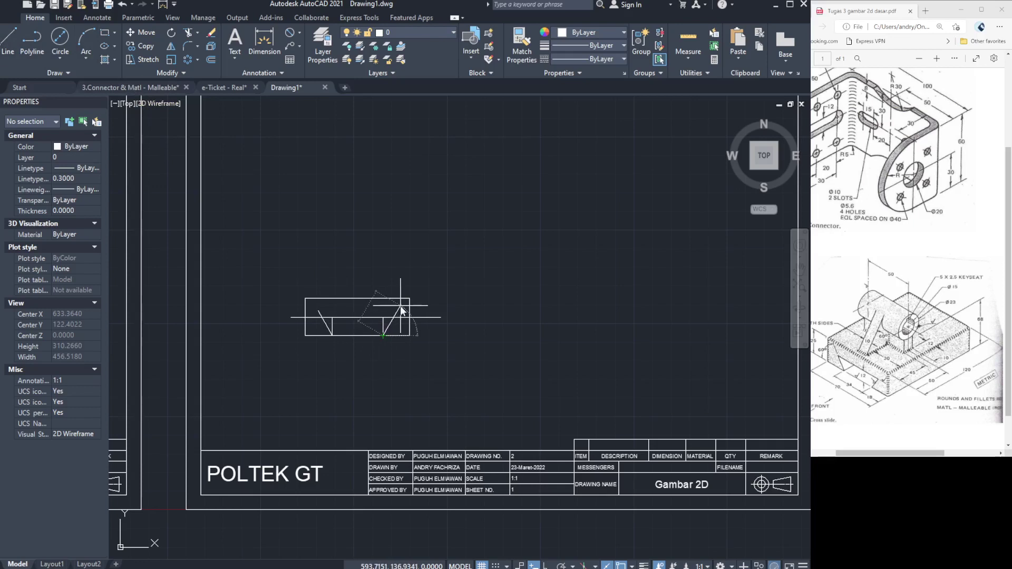
{"action": "left_click", "coordinate": [401, 311]}
Trim the excess construction lines to leave the dovetail notch in the base outline.
{"action": "scroll", "coordinate": [359, 327], "scroll_direction": "up", "scroll_amount": 1}
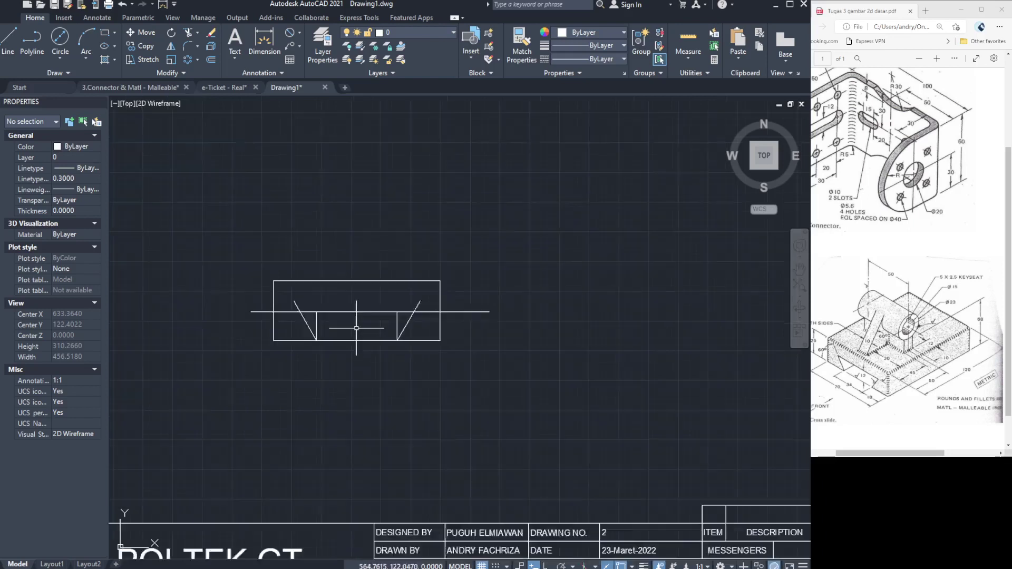
{"action": "scroll", "coordinate": [359, 327], "scroll_direction": "up", "scroll_amount": 5}
{"action": "left_click", "coordinate": [184, 35]}
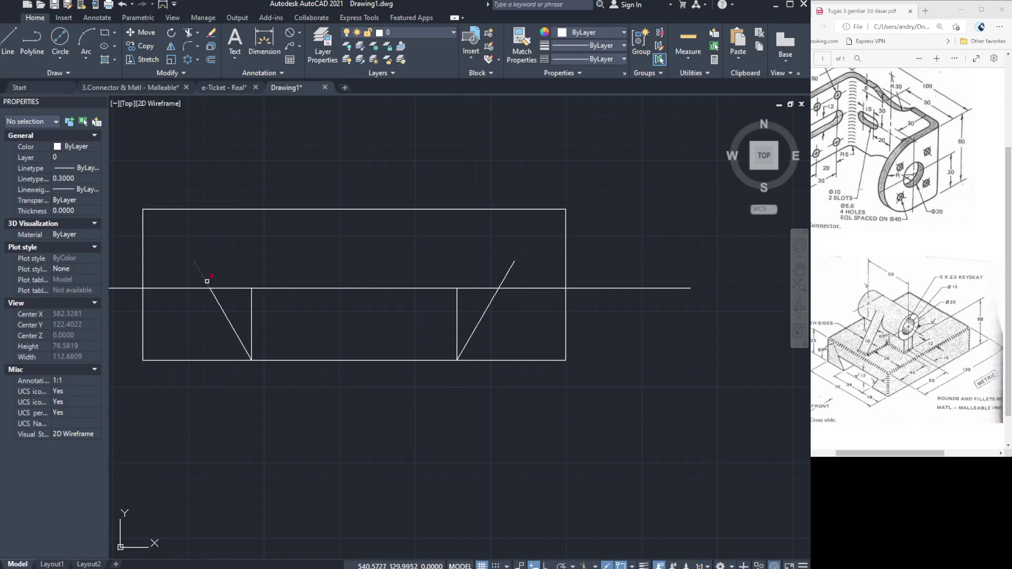
{"action": "left_click", "coordinate": [186, 289]}
{"action": "left_click", "coordinate": [251, 314]}
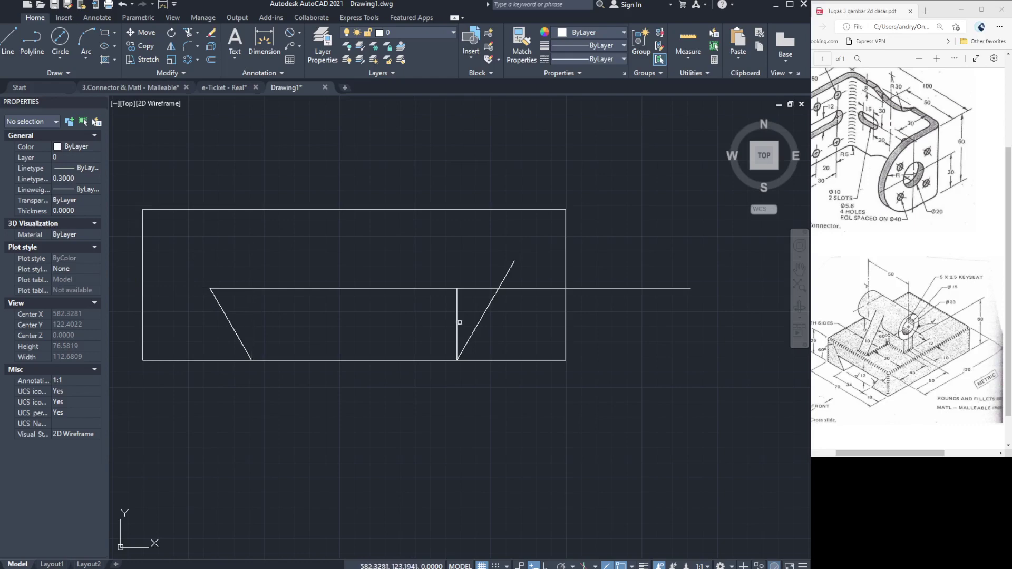
{"action": "left_click", "coordinate": [428, 359]}
{"action": "left_click", "coordinate": [501, 282]}
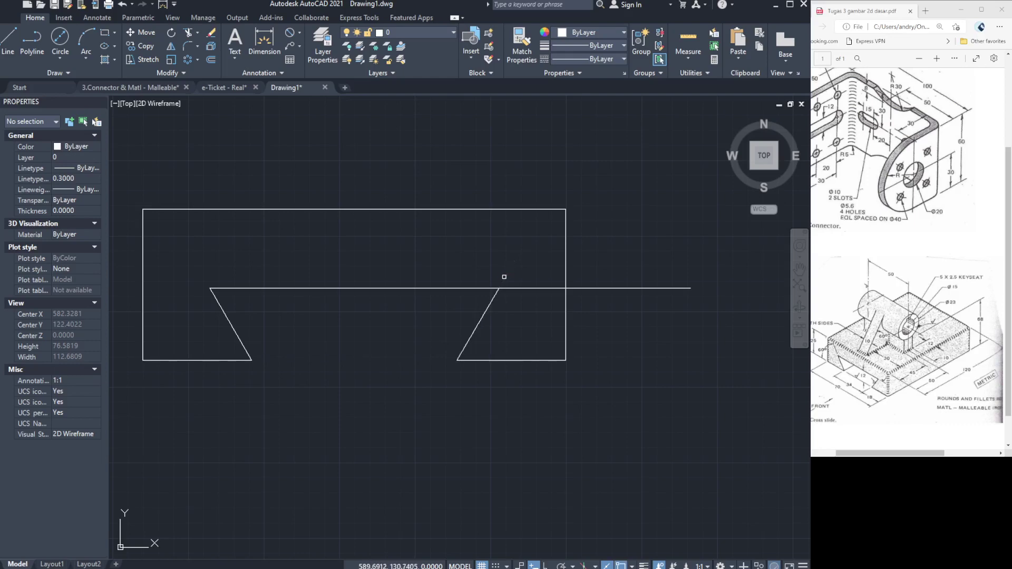
{"action": "left_click", "coordinate": [517, 289]}
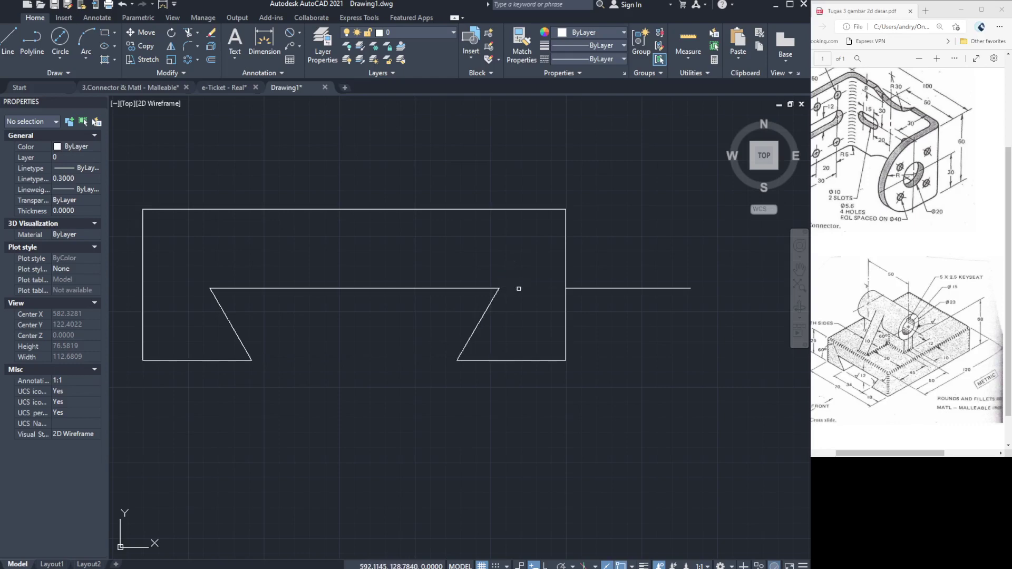
{"action": "left_click", "coordinate": [605, 288]}
{"action": "scroll", "coordinate": [496, 286], "scroll_direction": "down", "scroll_amount": 2}
{"action": "scroll", "coordinate": [493, 289], "scroll_direction": "down", "scroll_amount": 3}
{"action": "key", "text": "Escape"}
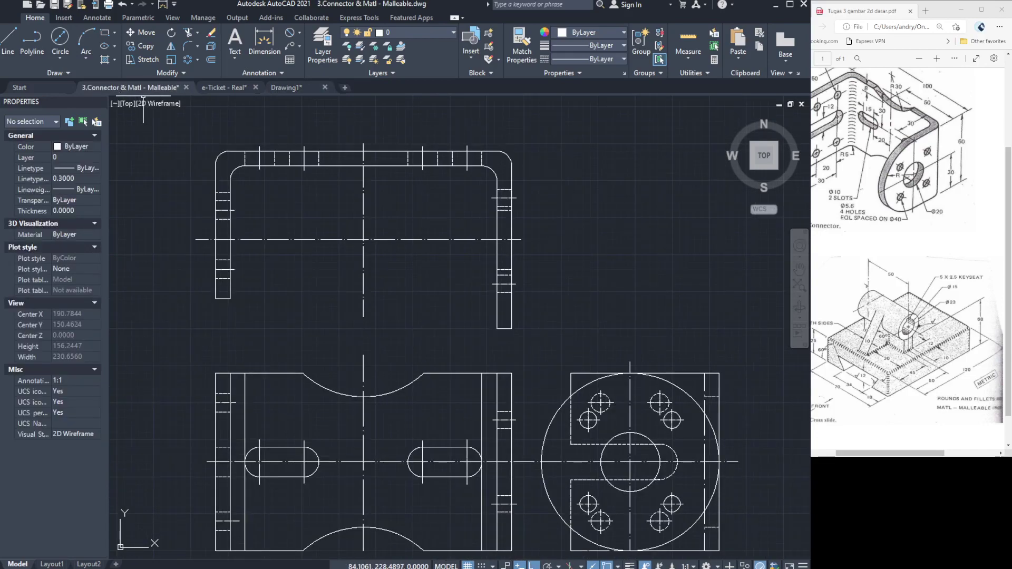
Pan the connector drawing to its cross-slide front and side reference views.
{"action": "left_click", "coordinate": [799, 269]}
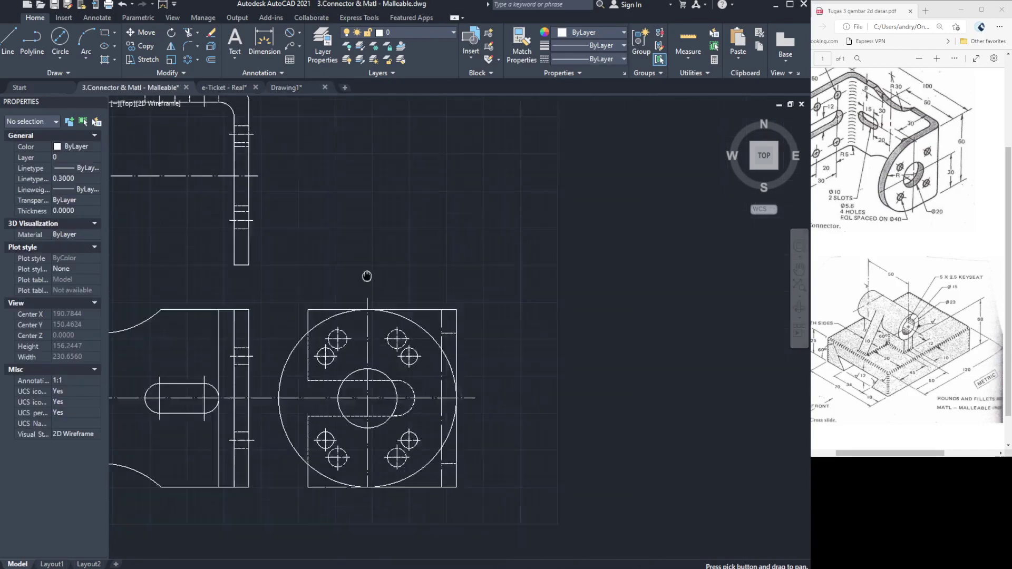
{"action": "left_click_drag", "start_coordinate": [685, 395], "coordinate": [317, 184]}
{"action": "scroll", "coordinate": [208, 264], "scroll_direction": "down", "scroll_amount": 2}
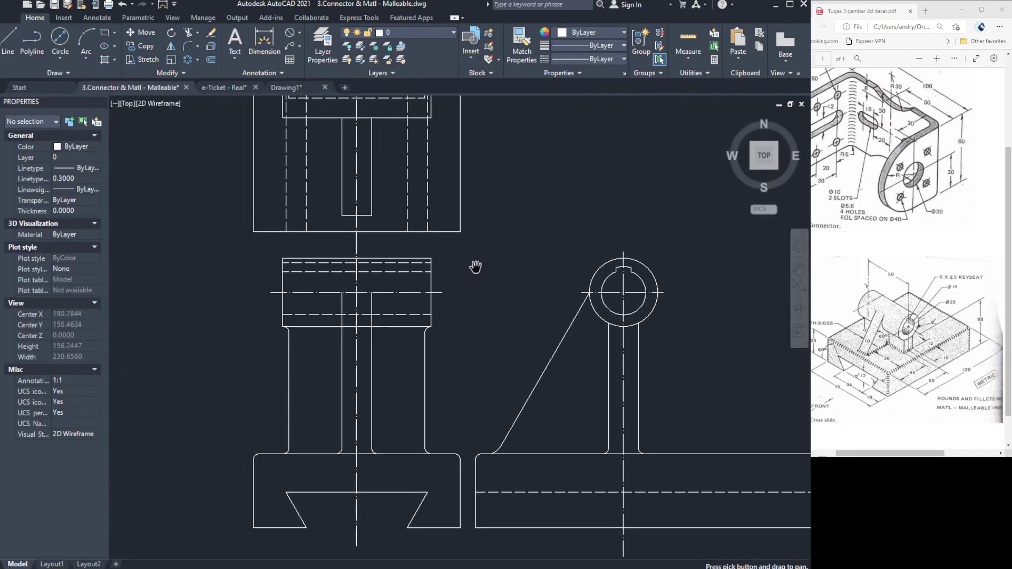
{"action": "scroll", "coordinate": [529, 262], "scroll_direction": "up", "scroll_amount": 2}
{"action": "scroll", "coordinate": [526, 265], "scroll_direction": "down", "scroll_amount": 2}
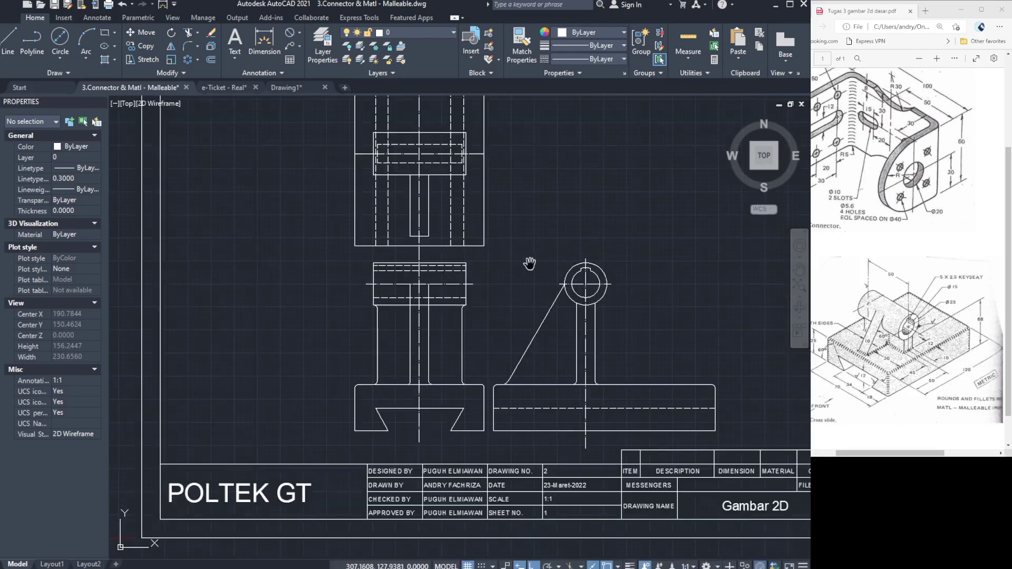
{"action": "key", "text": "Escape"}
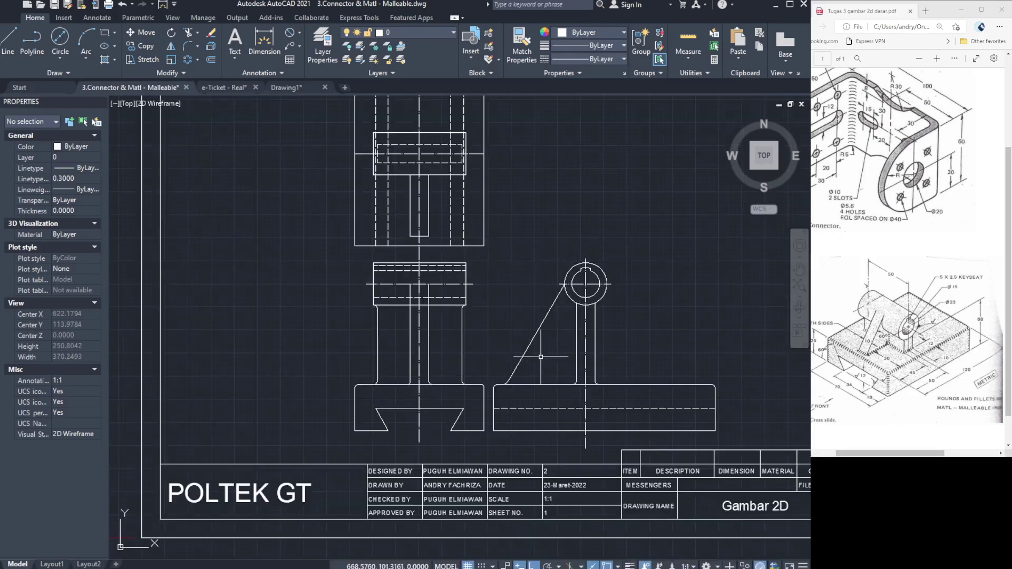
In Drawing1, draw a vertical line up from the base's top edge, tracked from its upper-right corner.
{"action": "left_click", "coordinate": [293, 88]}
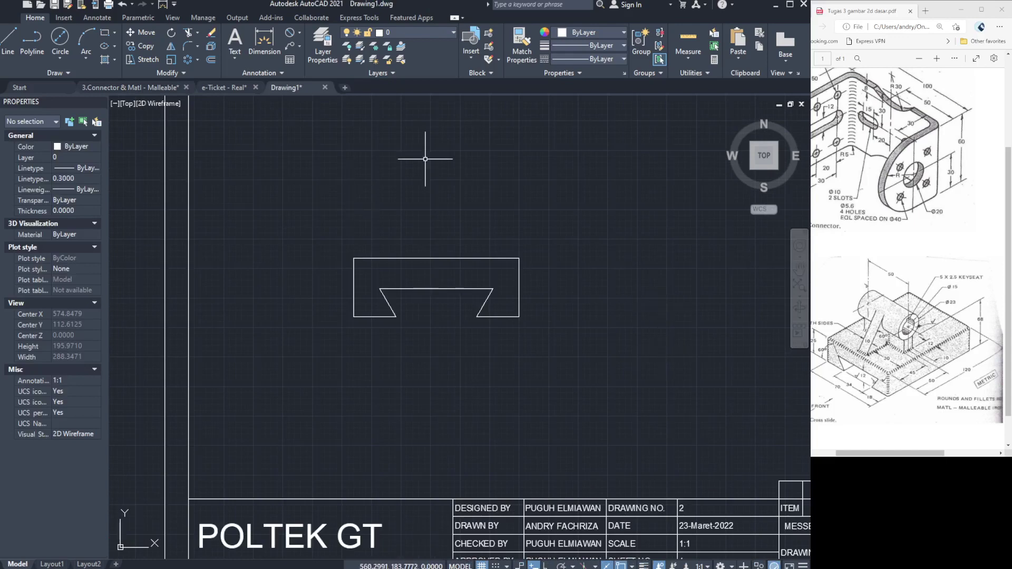
{"action": "left_click", "coordinate": [8, 42]}
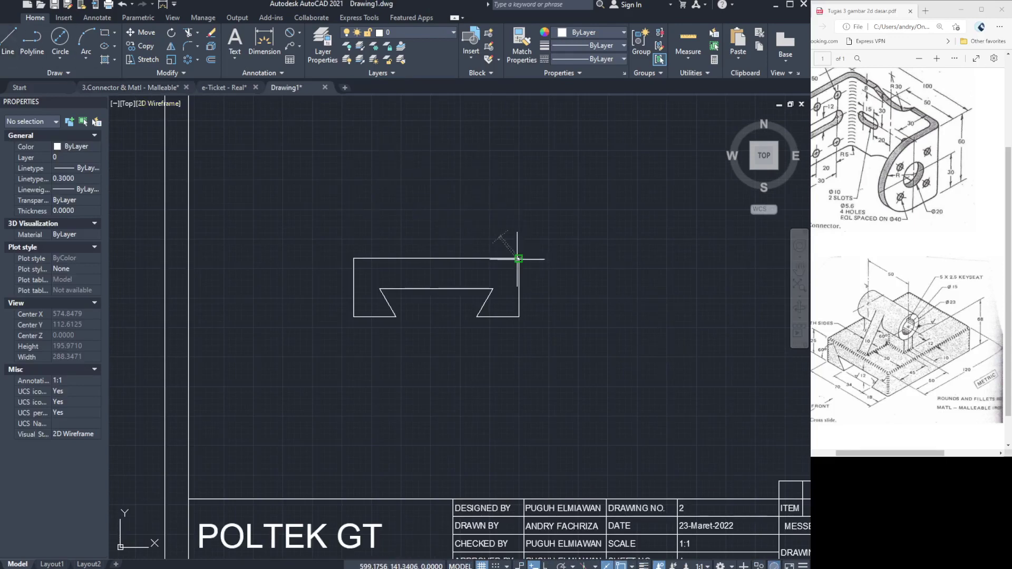
{"action": "left_click", "coordinate": [519, 258]}
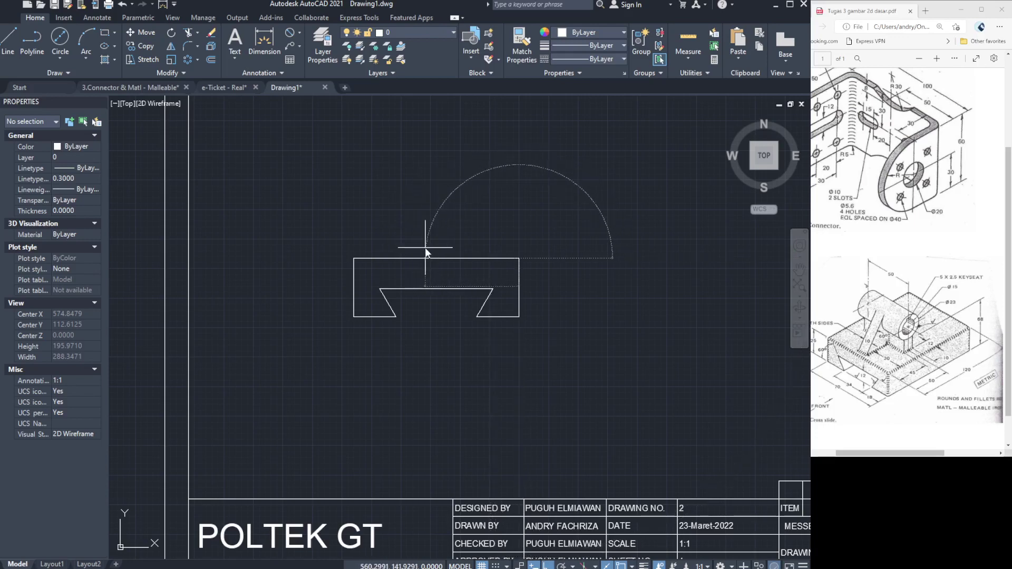
{"action": "left_click", "coordinate": [448, 258]}
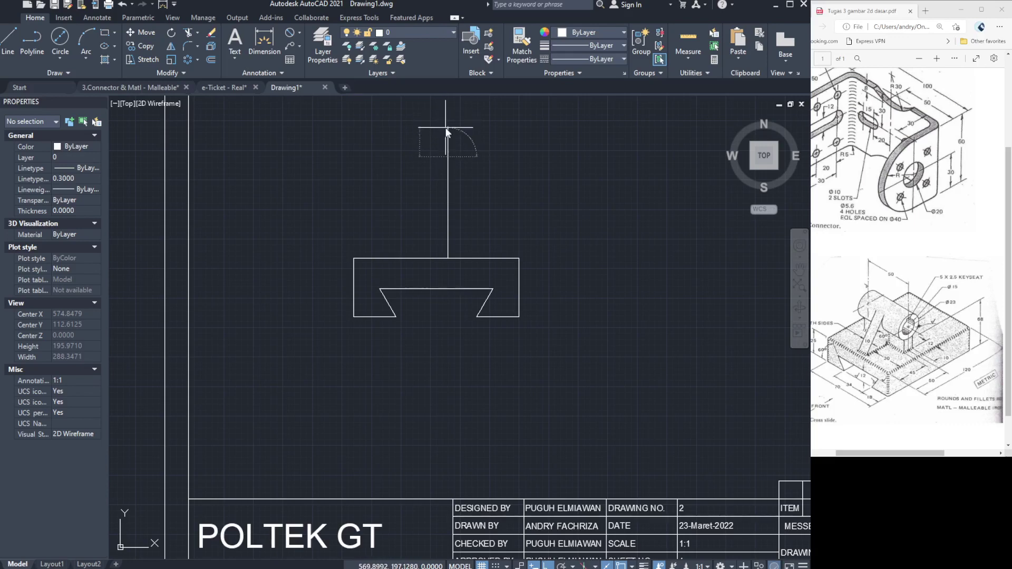
{"action": "key", "text": "Escape"}
{"action": "left_click", "coordinate": [799, 270]}
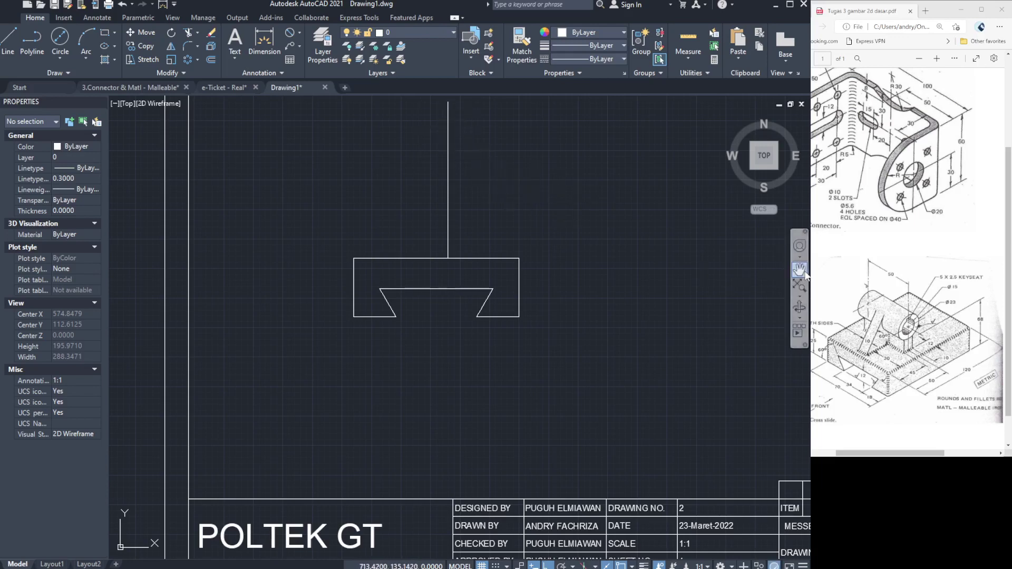
{"action": "mouse_move", "coordinate": [685, 293]}
{"action": "left_mouse_down"}
{"action": "mouse_move", "coordinate": [635, 301]}
{"action": "mouse_move", "coordinate": [635, 393]}
{"action": "left_mouse_up"}
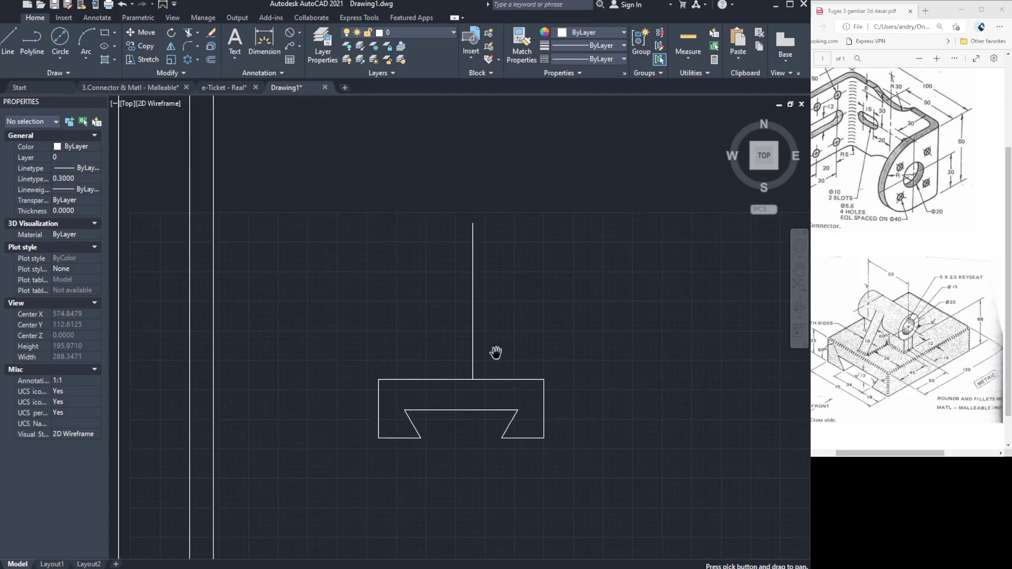
{"action": "scroll", "coordinate": [452, 323], "scroll_direction": "up", "scroll_amount": 2}
{"action": "key", "text": "Escape"}
{"action": "scroll", "coordinate": [445, 278], "scroll_direction": "up", "scroll_amount": 1}
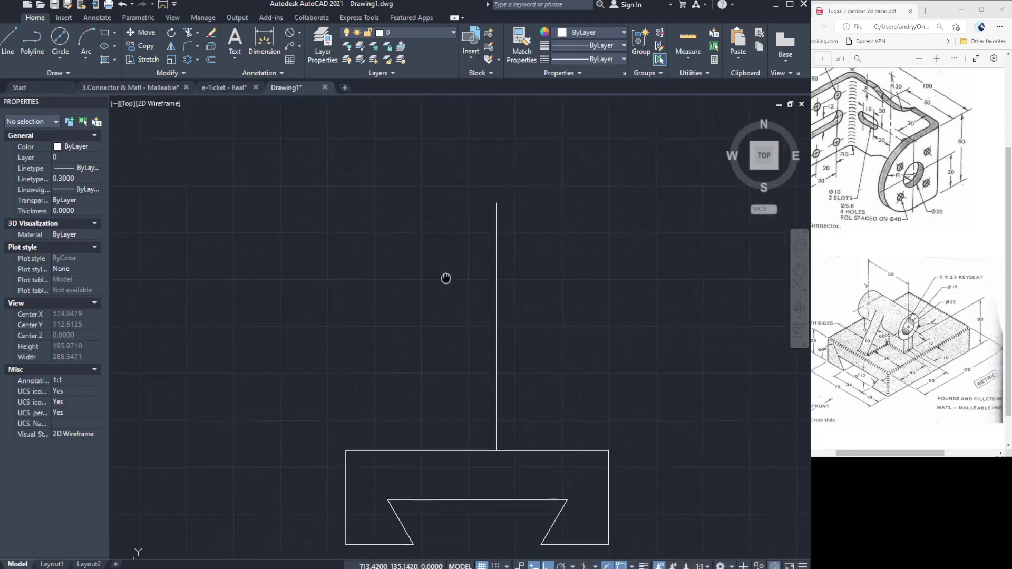
{"action": "scroll", "coordinate": [448, 290], "scroll_direction": "up", "scroll_amount": 1}
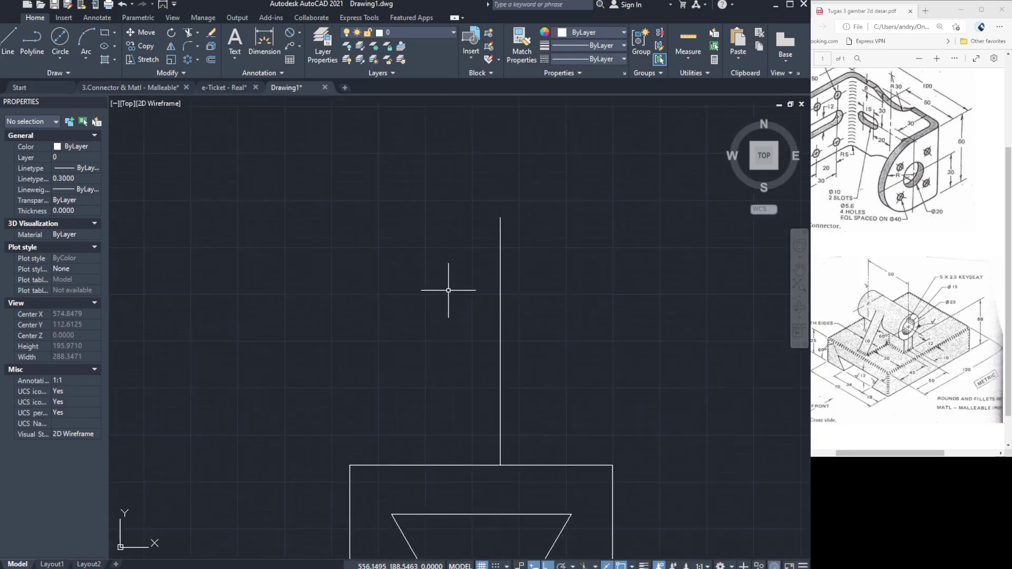
{"action": "left_click", "coordinate": [157, 87]}
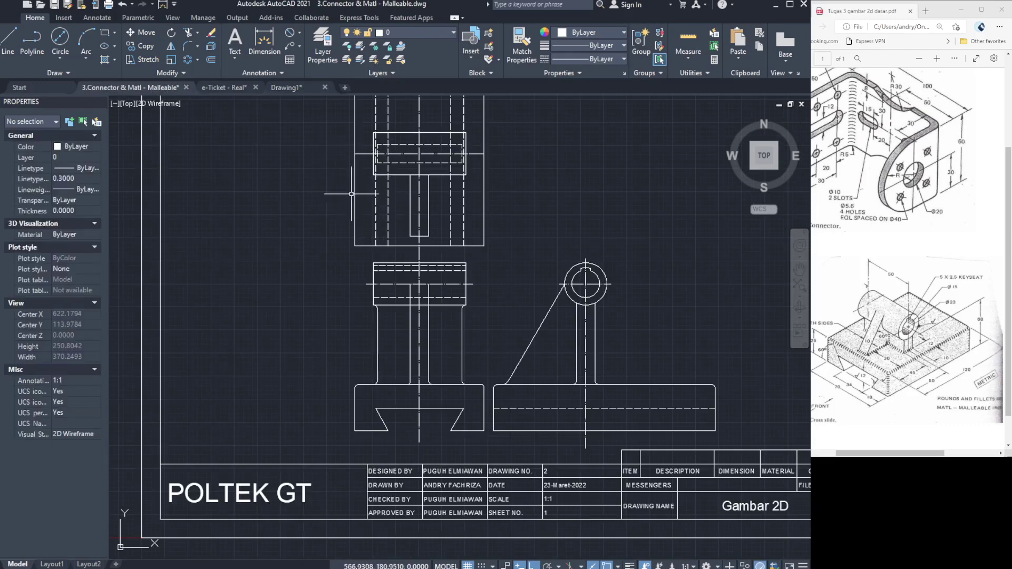
{"action": "left_click", "coordinate": [297, 88]}
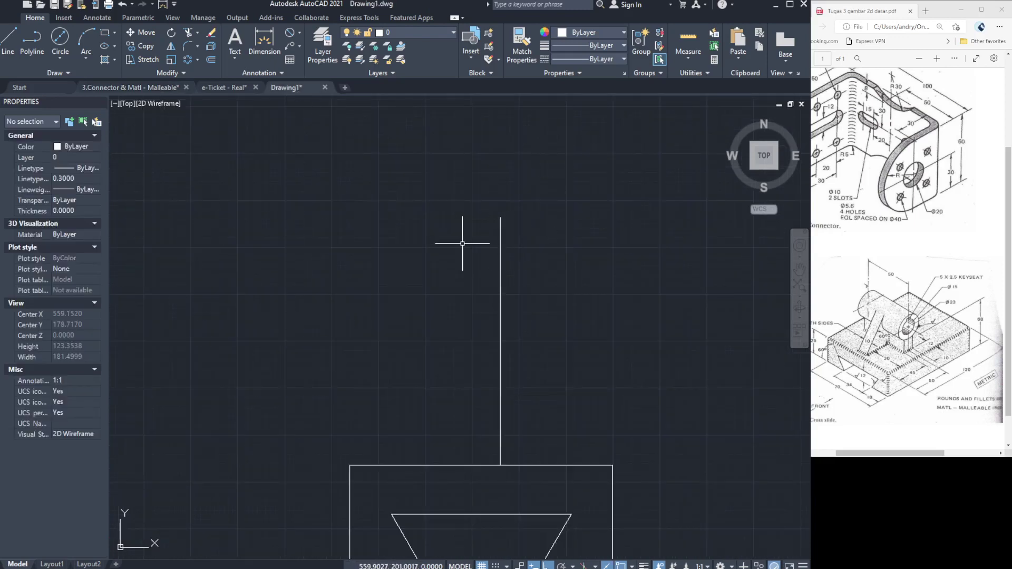
{"action": "left_click", "coordinate": [167, 88]}
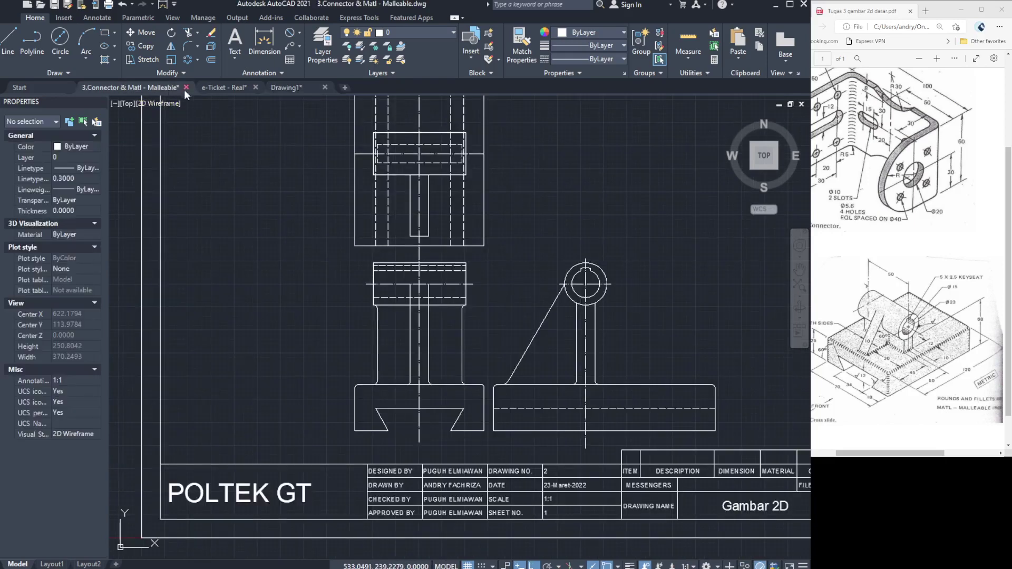
{"action": "left_click", "coordinate": [282, 89]}
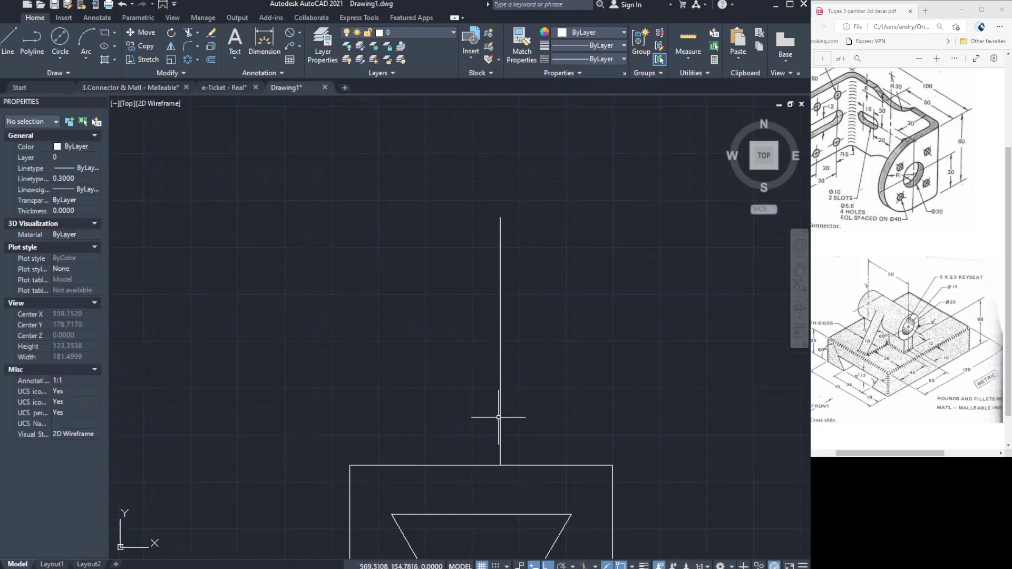
Draw a second vertical web line from the base's top edge, parallel to the first.
{"action": "left_click", "coordinate": [8, 48]}
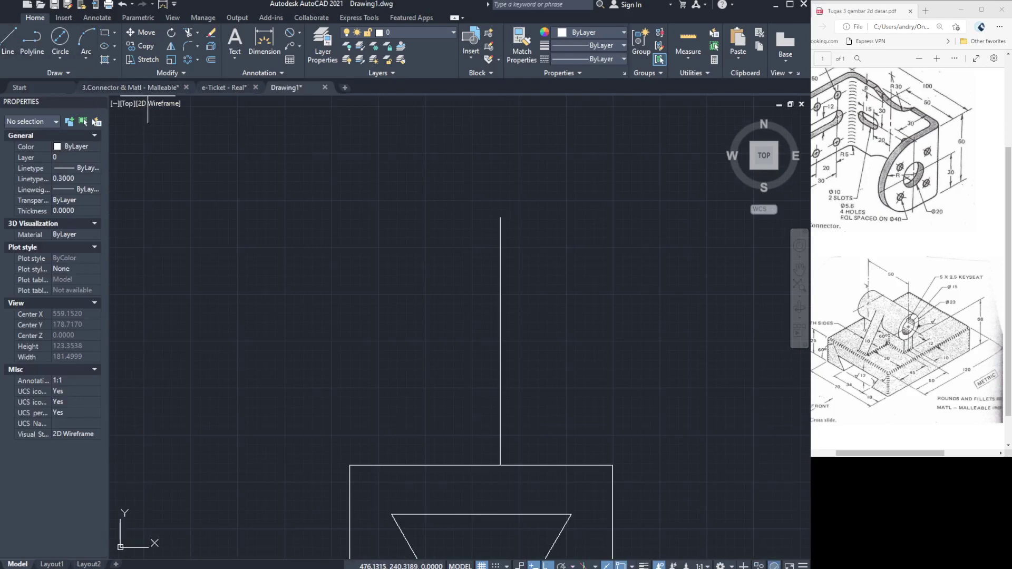
{"action": "left_click", "coordinate": [499, 466]}
{"action": "left_click", "coordinate": [462, 474]}
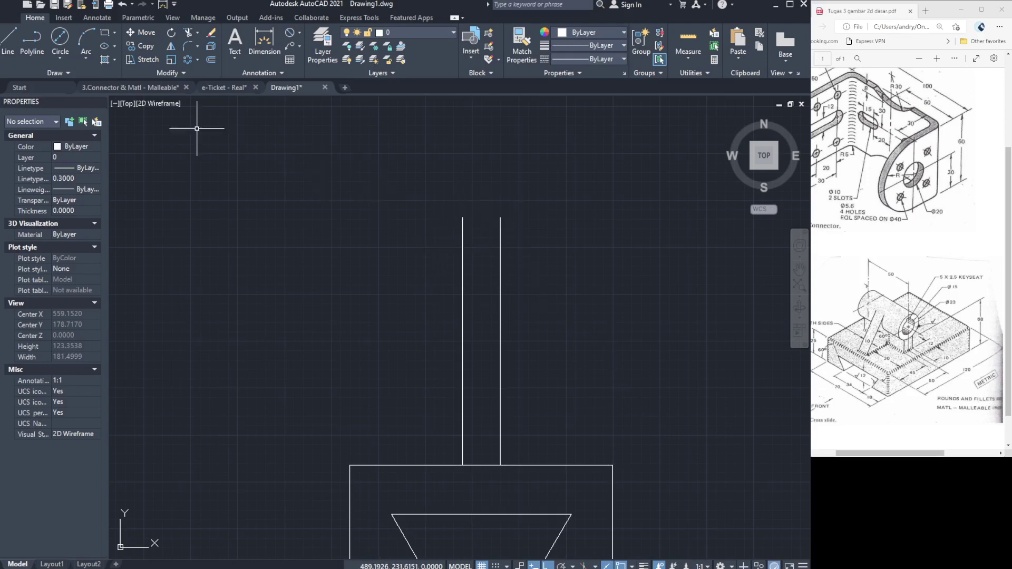
Check the connector drawing for reference, then return to Drawing1.
{"action": "left_click", "coordinate": [149, 89]}
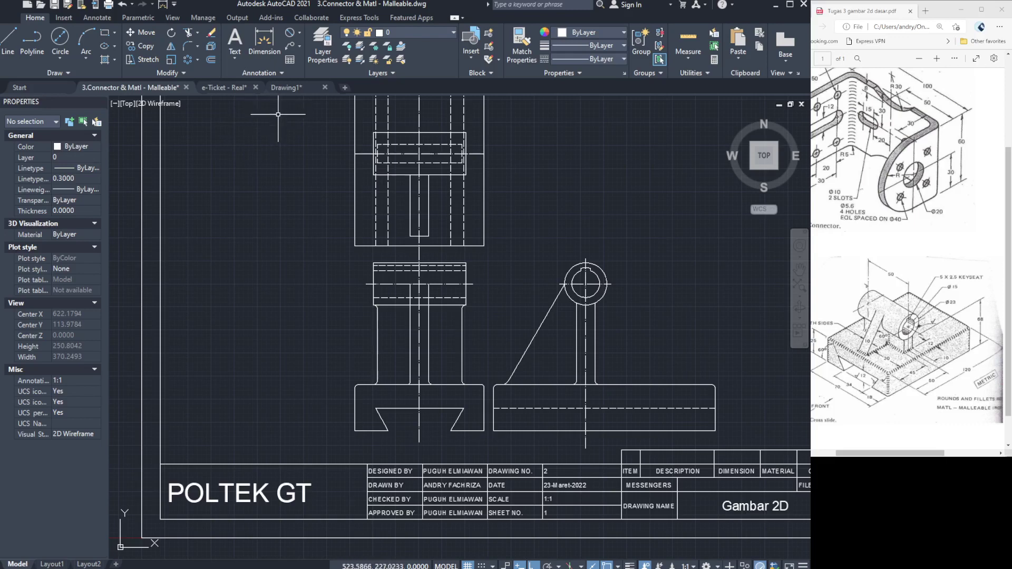
{"action": "left_click", "coordinate": [288, 89]}
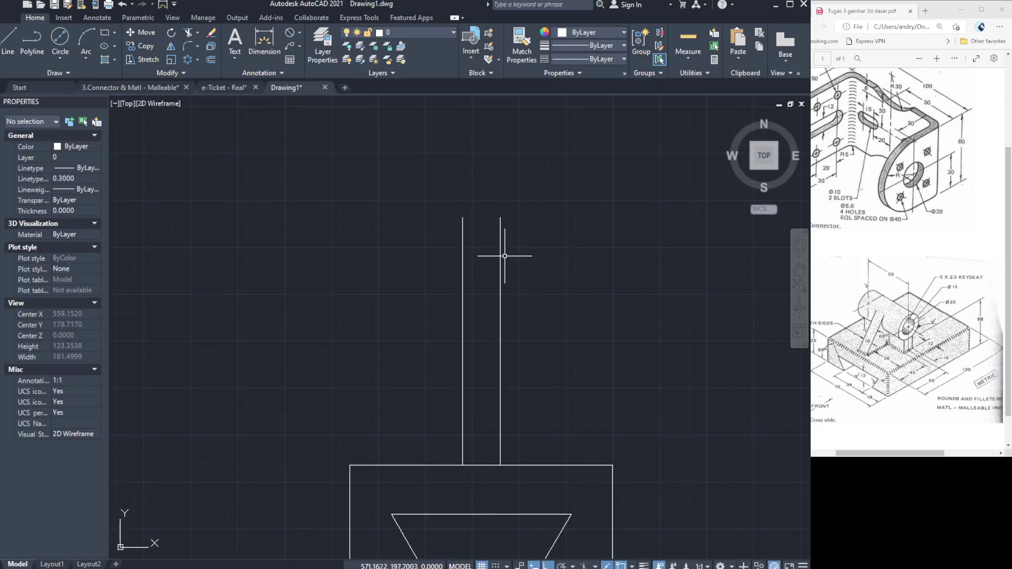
{"action": "left_click", "coordinate": [11, 45]}
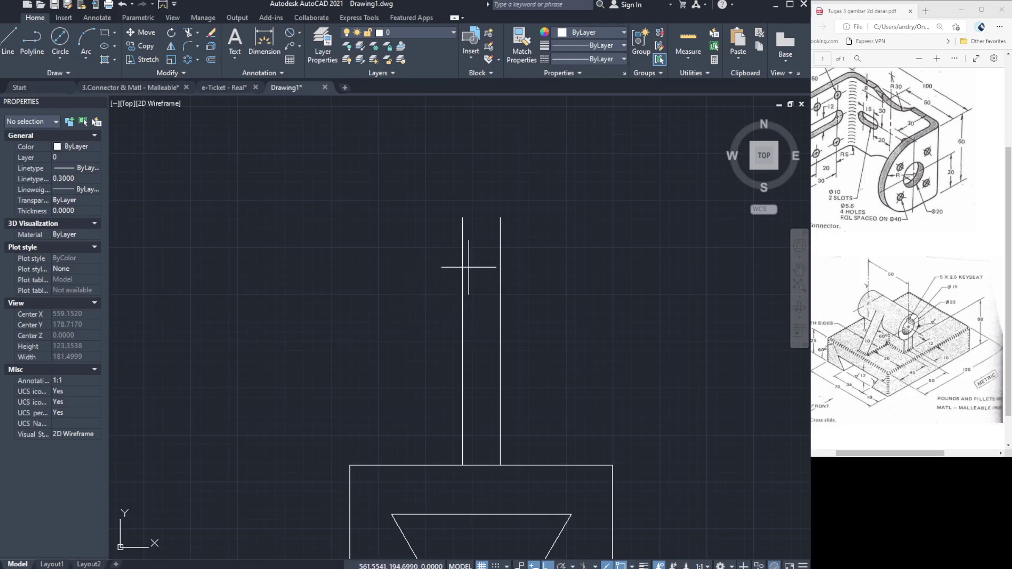
{"action": "key", "text": "Escape"}
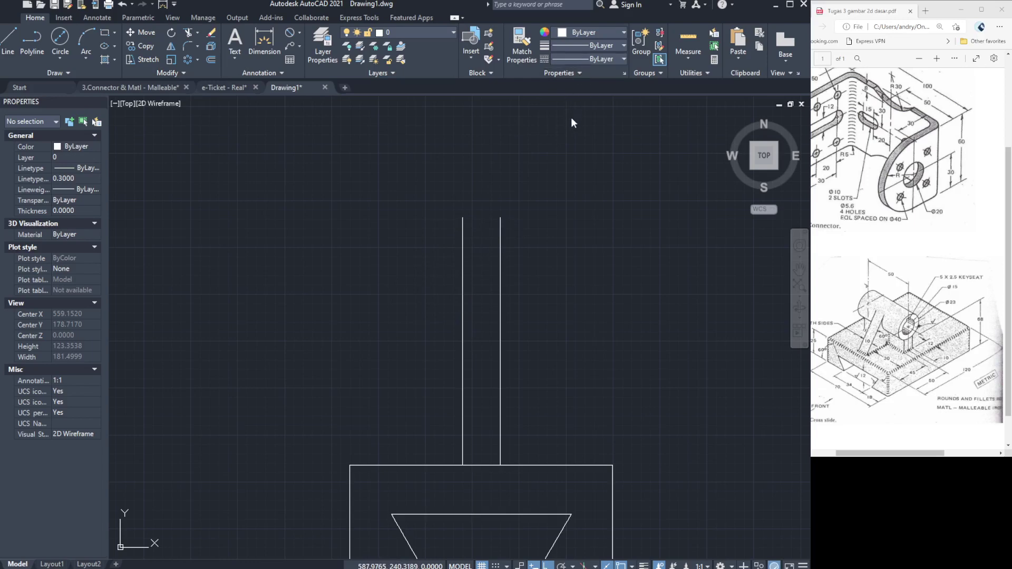
With the CENTER linetype, draw a vertical line from the base-top midpoint up above the web.
{"action": "left_click", "coordinate": [572, 122]}
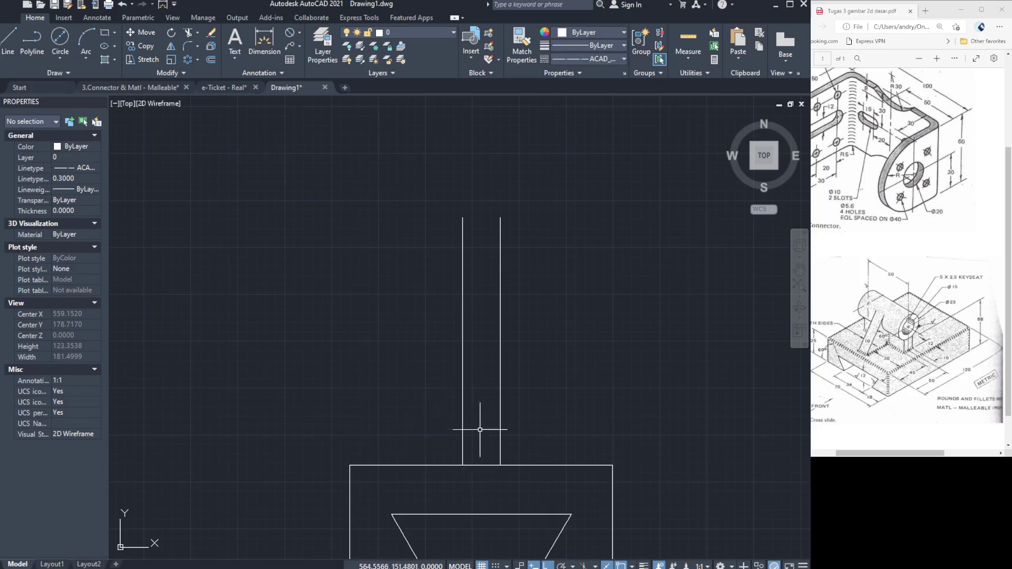
{"action": "scroll", "coordinate": [480, 429], "scroll_direction": "down", "scroll_amount": 2}
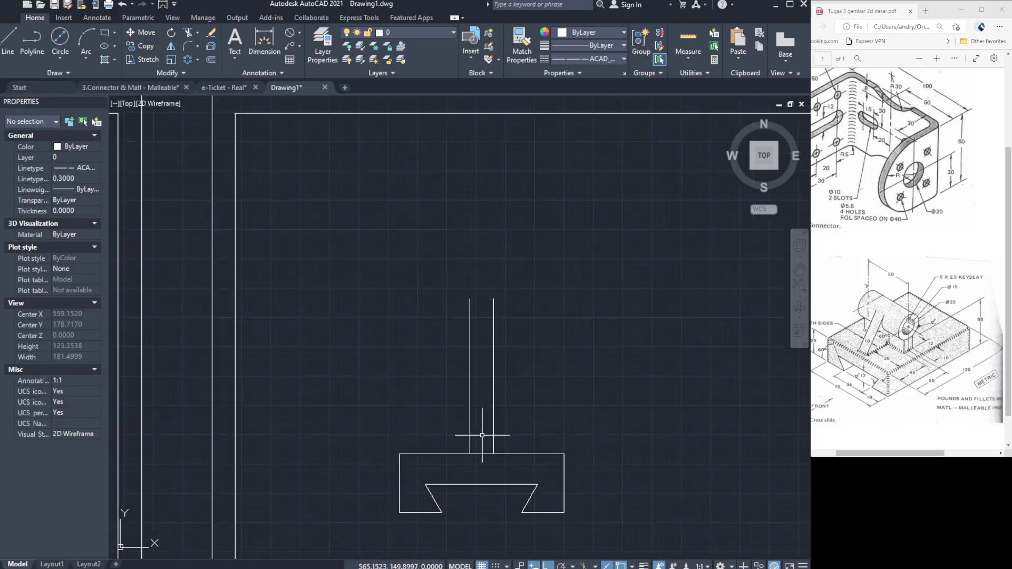
{"action": "left_click", "coordinate": [10, 52]}
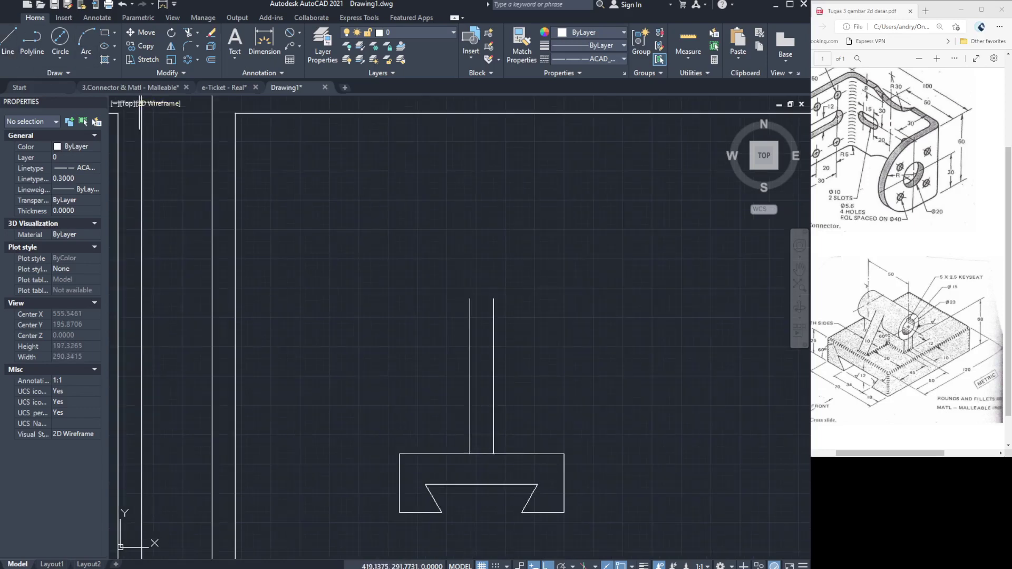
{"action": "left_click", "coordinate": [482, 452]}
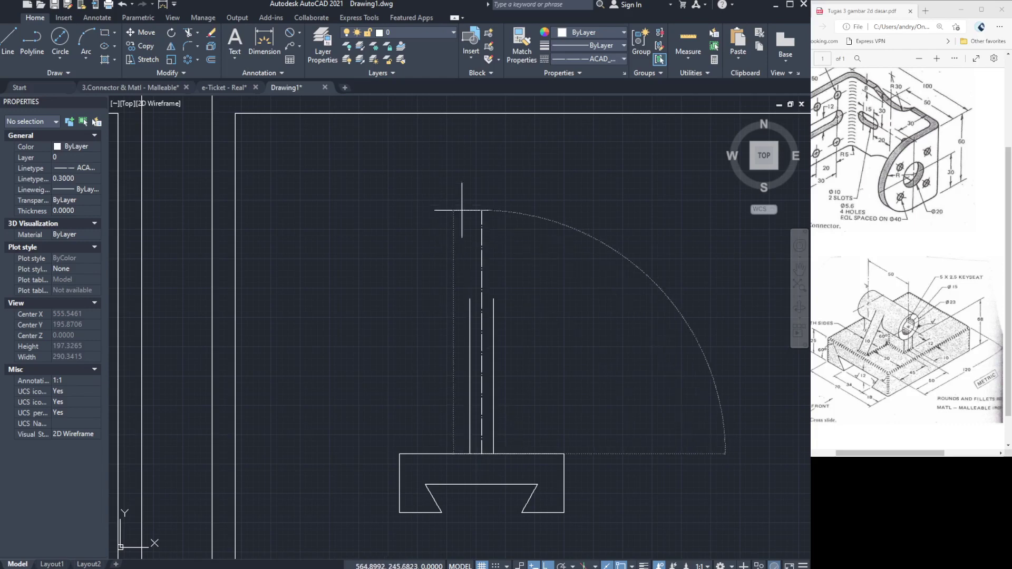
{"action": "left_click", "coordinate": [482, 150]}
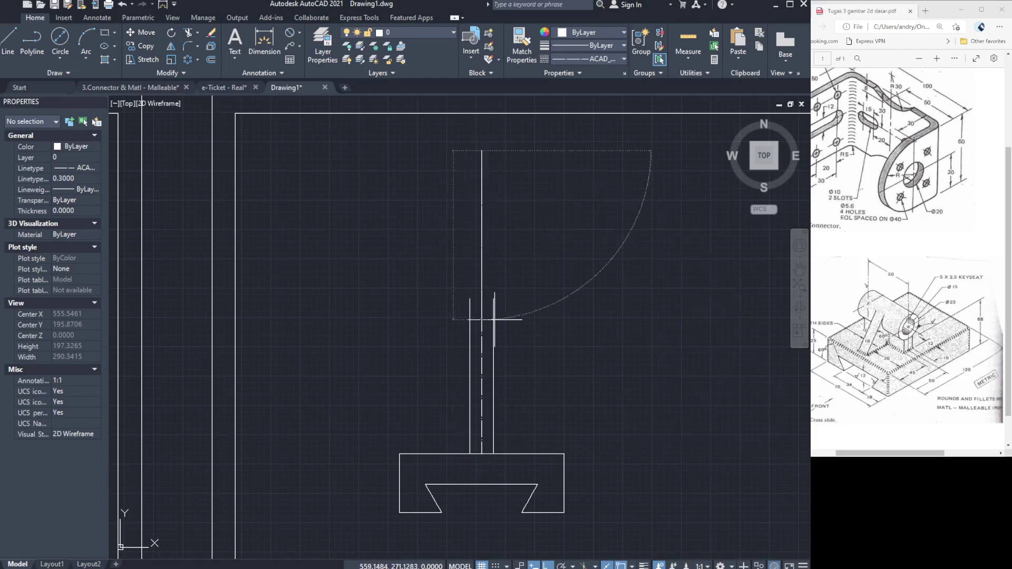
{"action": "key", "text": "Escape"}
Stretch the centreline's lower end down through the dovetail, then reset the linetype to ByBlock.
{"action": "left_click", "coordinate": [481, 393]}
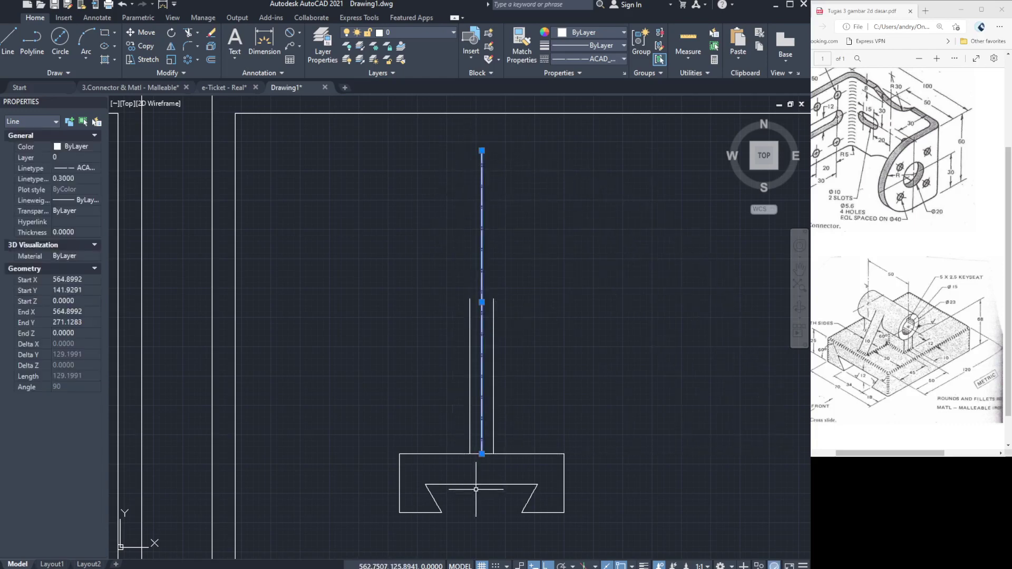
{"action": "left_click", "coordinate": [482, 452]}
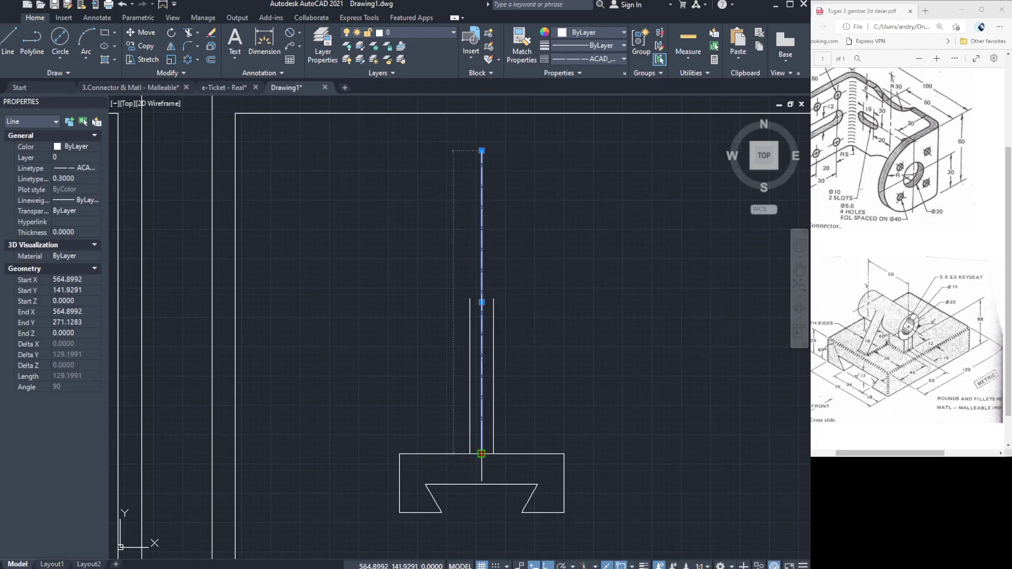
{"action": "left_click", "coordinate": [476, 510]}
{"action": "key", "text": "Escape"}
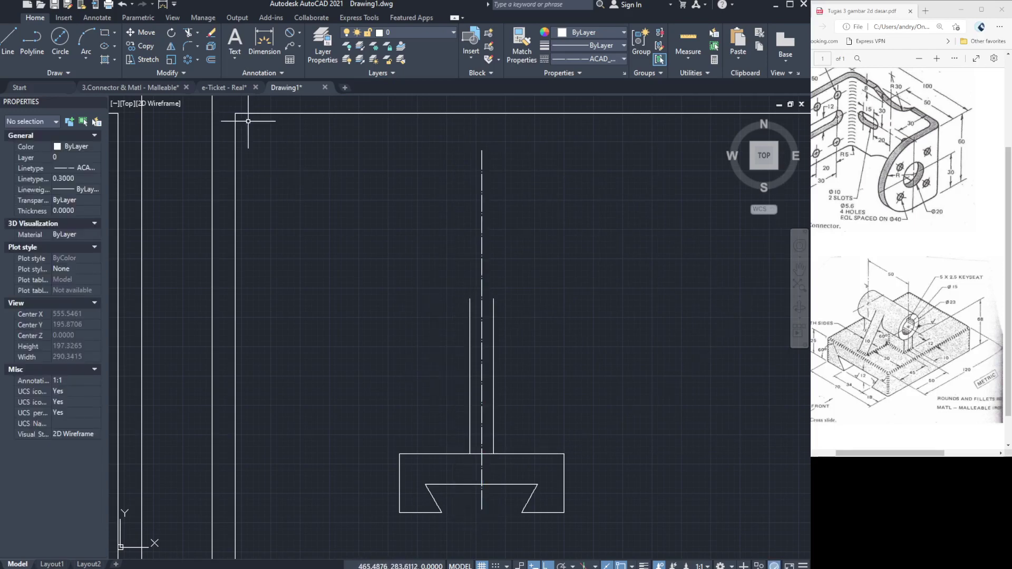
{"action": "left_click", "coordinate": [590, 58]}
{"action": "left_click", "coordinate": [586, 89]}
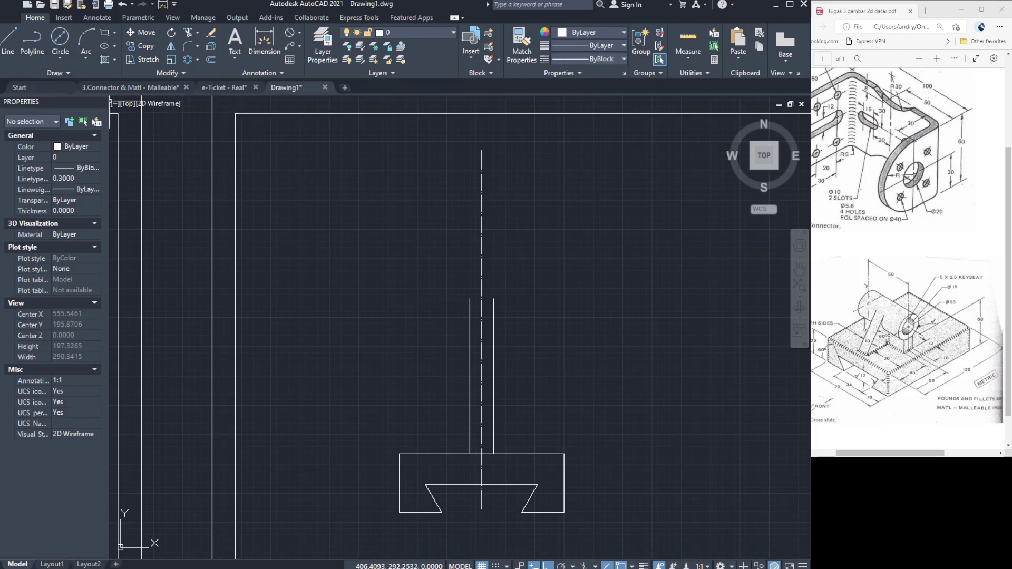
{"action": "left_click", "coordinate": [167, 87]}
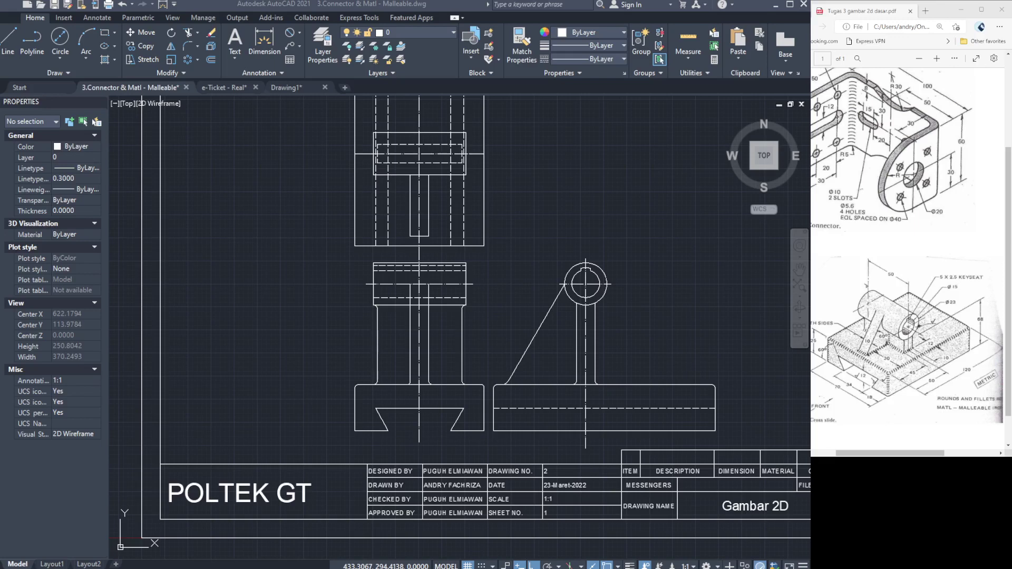
{"action": "key", "text": "ctrl+Tab"}
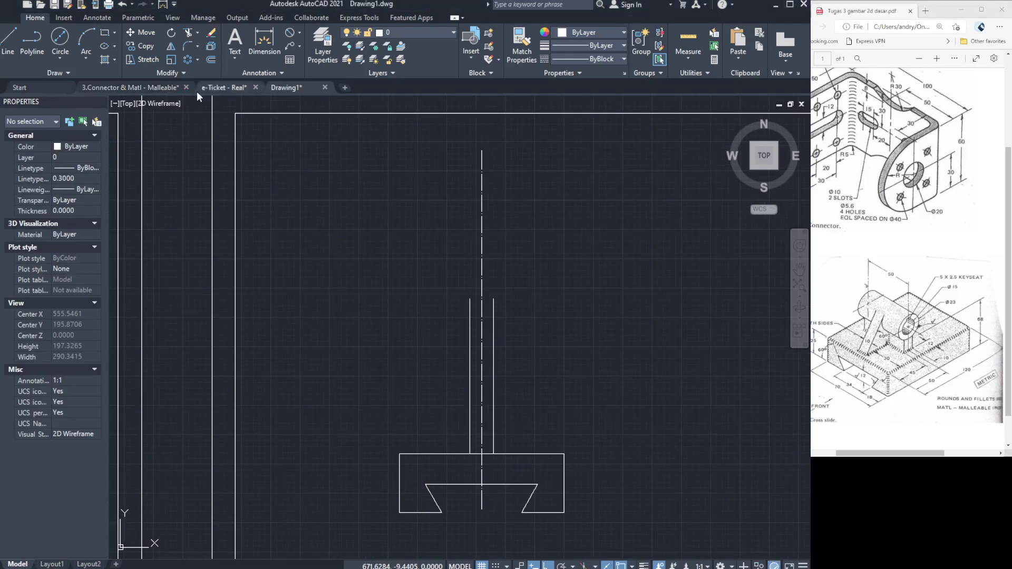
{"action": "left_click", "coordinate": [161, 88]}
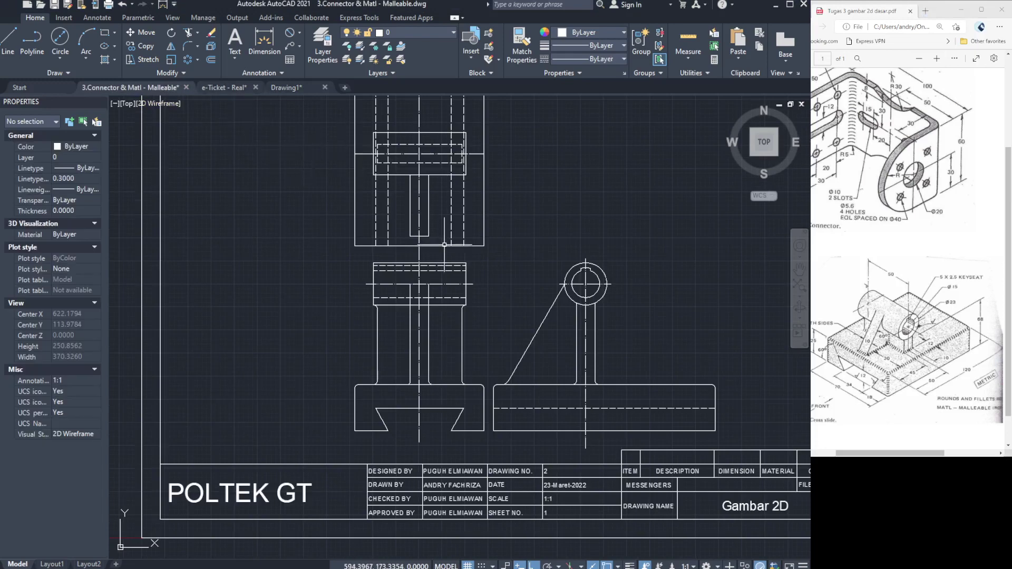
{"action": "left_click", "coordinate": [300, 88]}
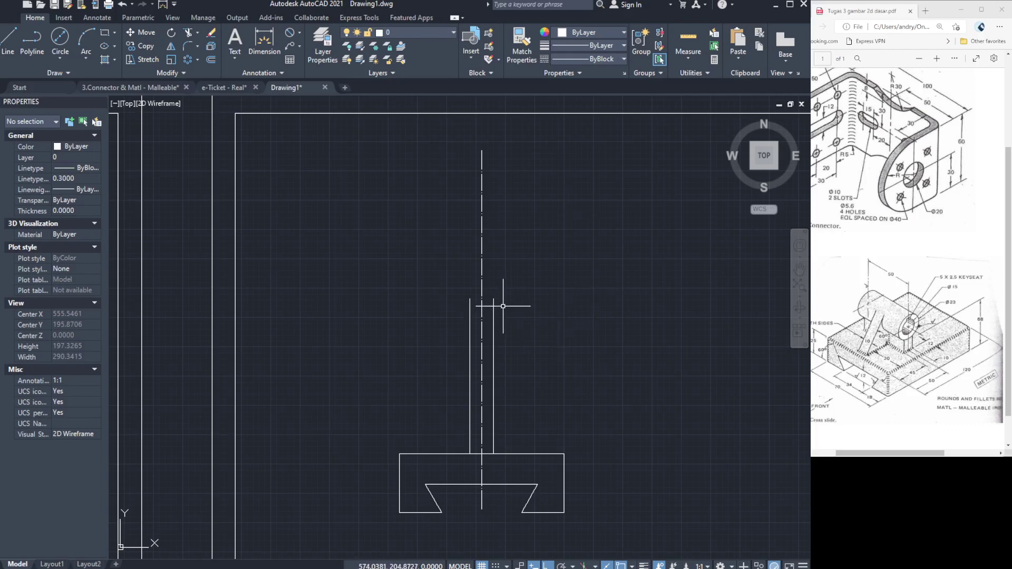
Draw a 25-unit horizontal line from the web's top, followed by a 12-unit vertical segment.
{"action": "left_click", "coordinate": [12, 35]}
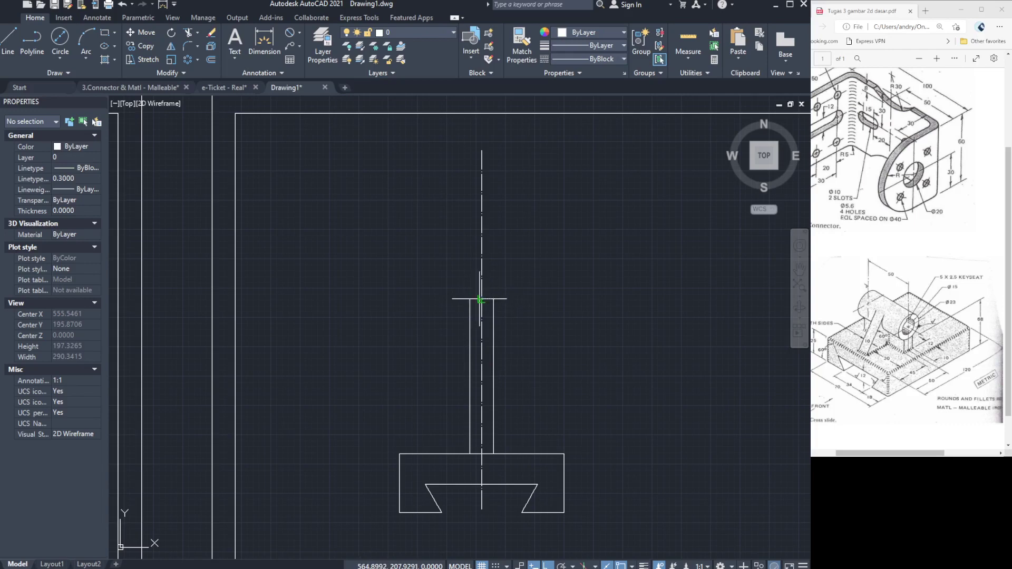
{"action": "left_click", "coordinate": [482, 299]}
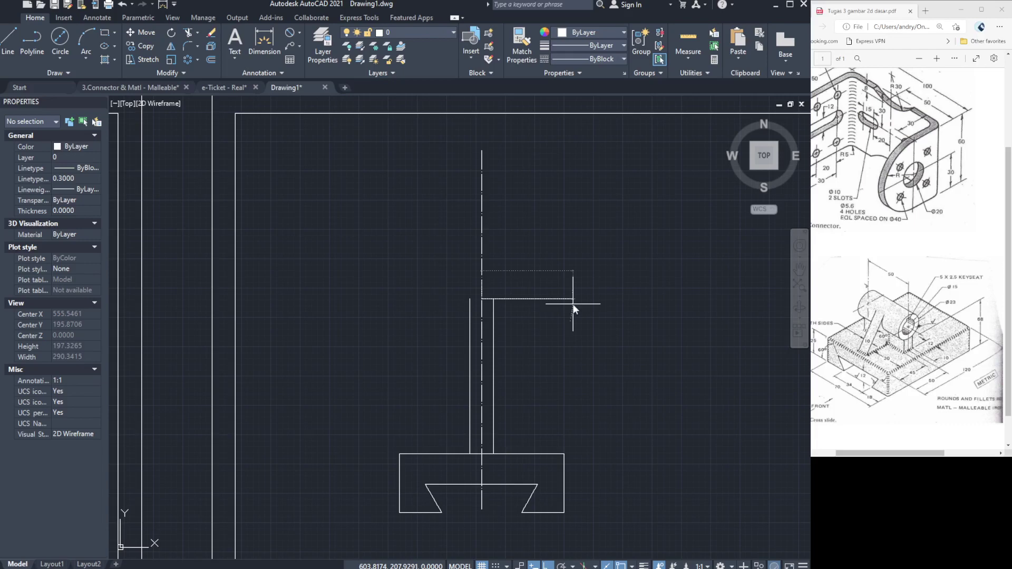
{"action": "type", "text": "25"}
{"action": "key", "text": "Return"}
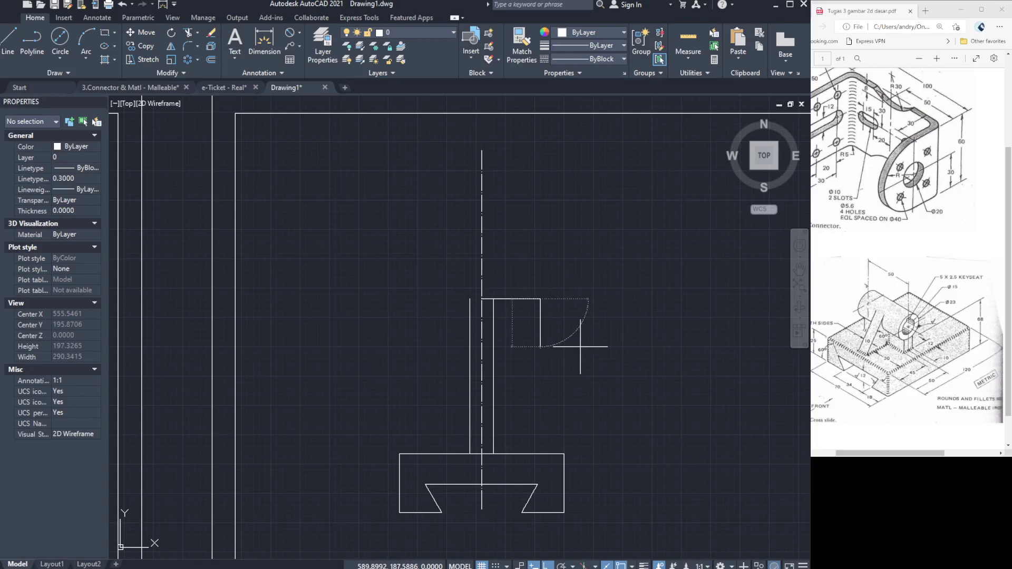
{"action": "type", "text": "12"}
{"action": "key", "text": "Return"}
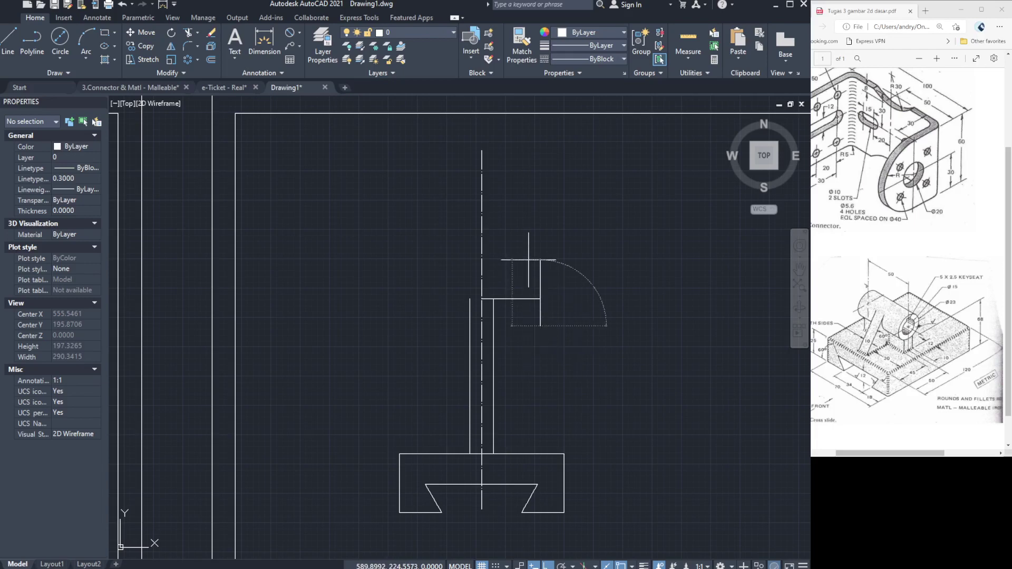
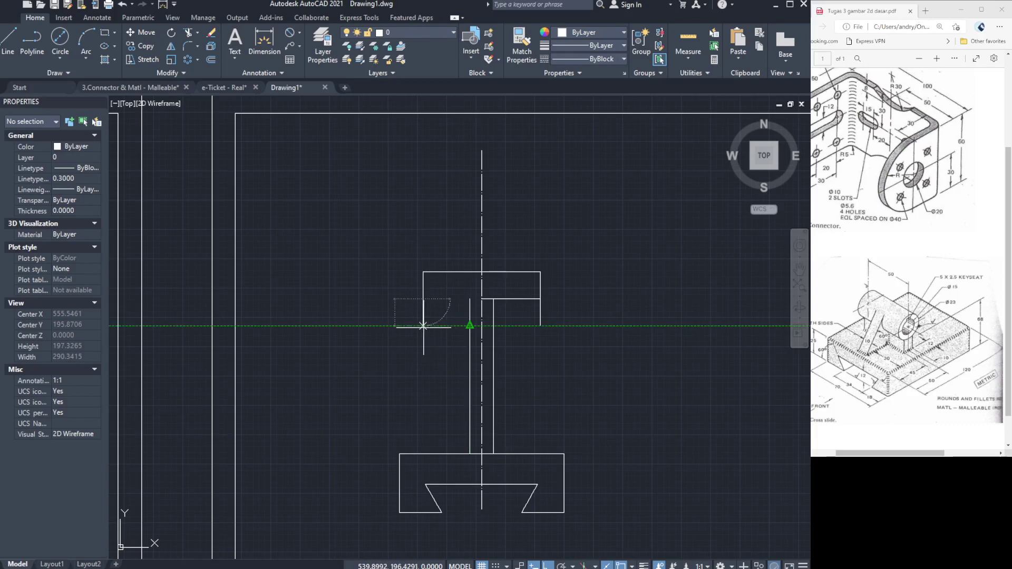
Draw the bottom edge from the left corner to the inner vertical line, and delete the stray inner horizontal line.
{"action": "left_click", "coordinate": [423, 326]}
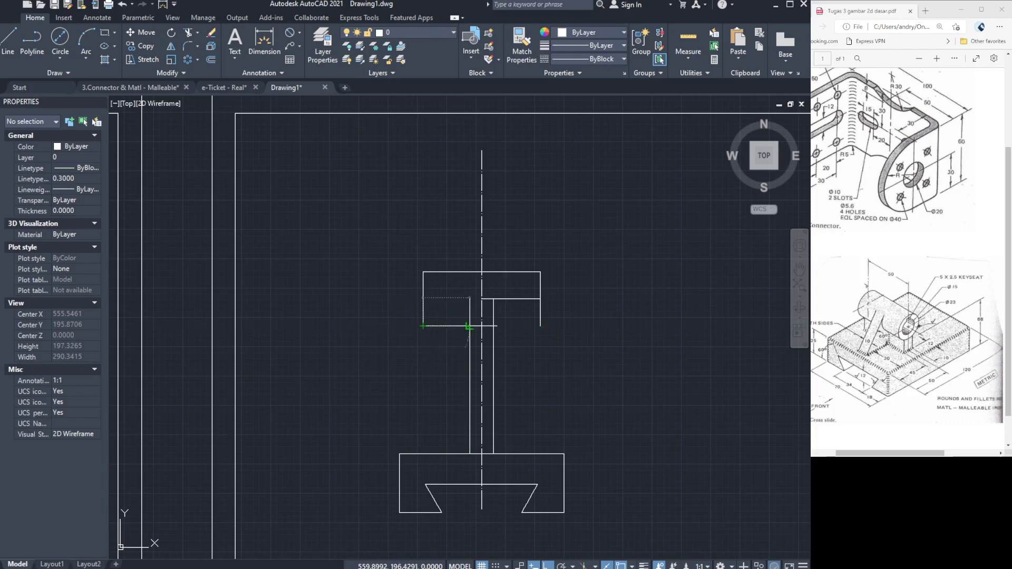
{"action": "left_click", "coordinate": [469, 327]}
{"action": "key", "text": "Return"}
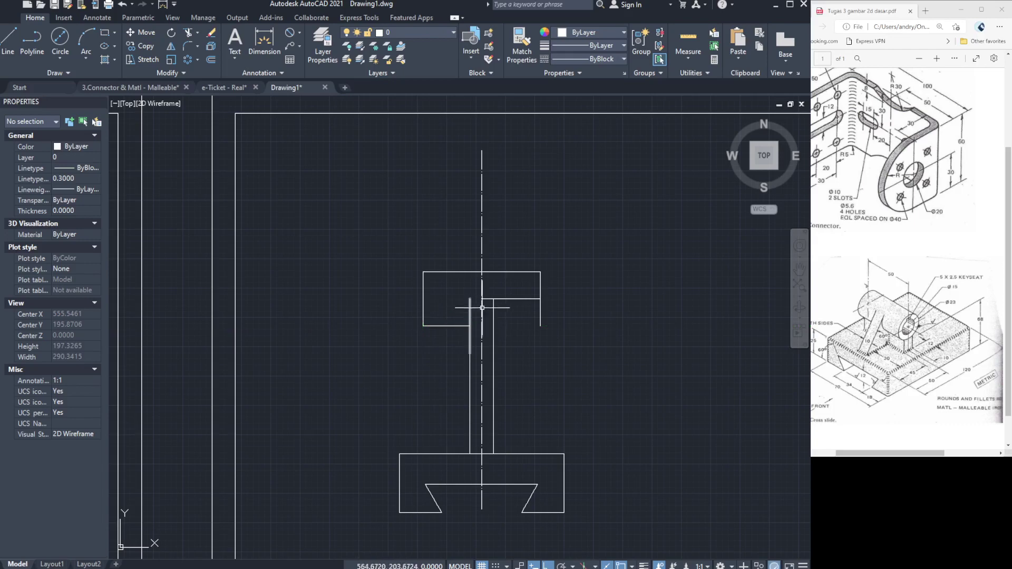
{"action": "left_click", "coordinate": [512, 299]}
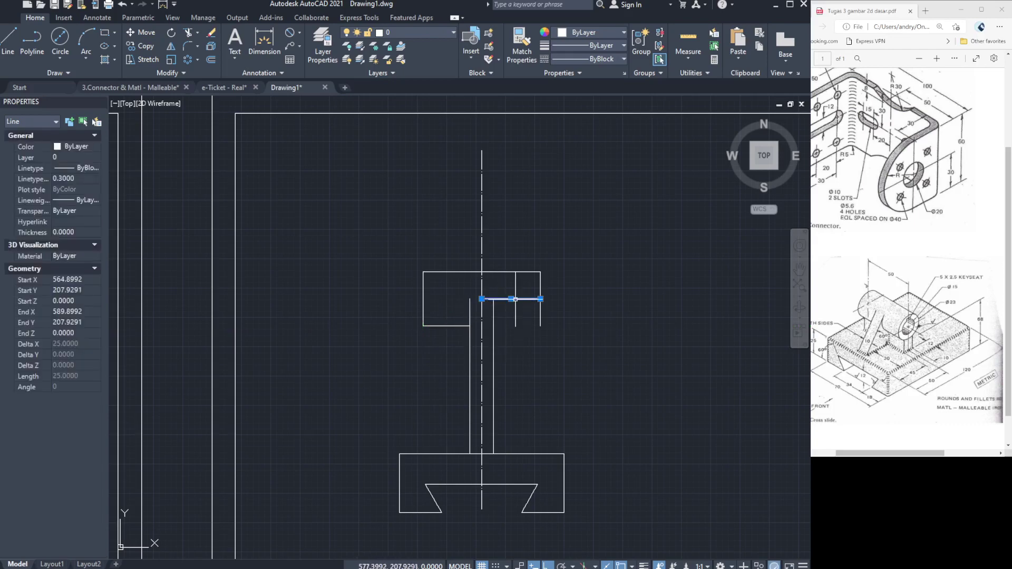
{"action": "key", "text": "Delete"}
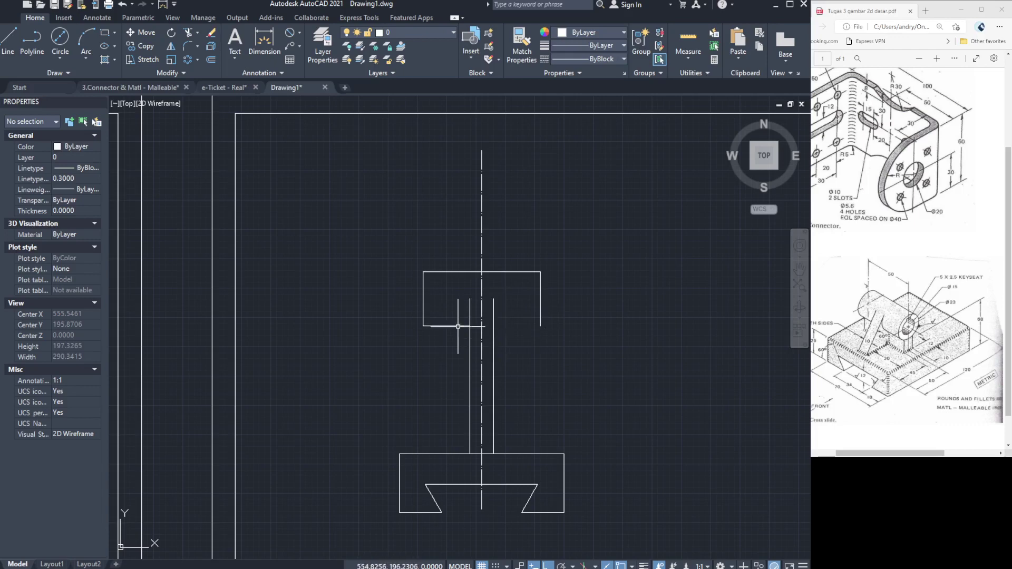
Check the 3.Connector & Matl - Malleable reference drawing, then return to Drawing1.
{"action": "left_click", "coordinate": [154, 88]}
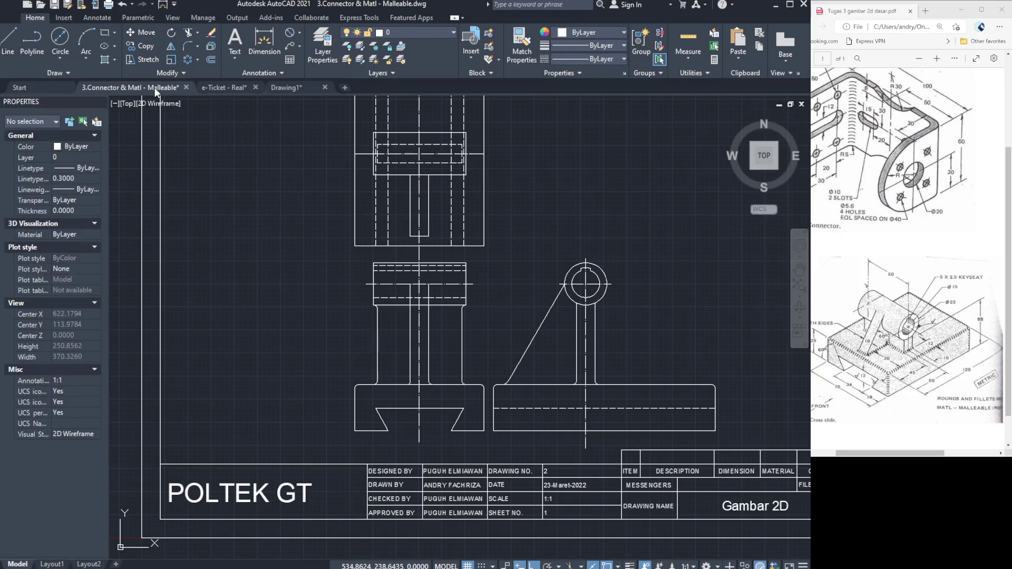
{"action": "left_click", "coordinate": [293, 87]}
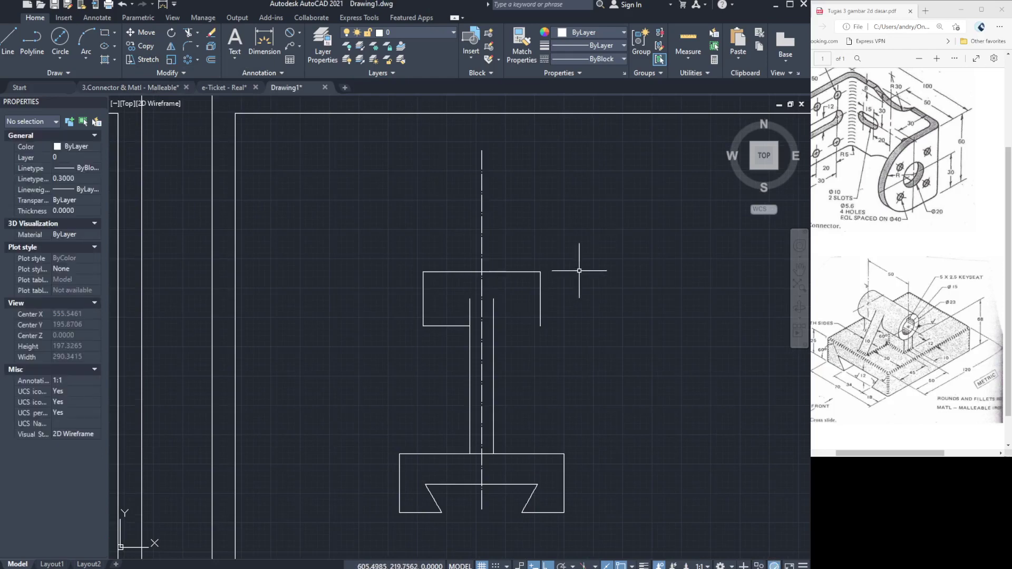
{"action": "left_click", "coordinate": [3, 48]}
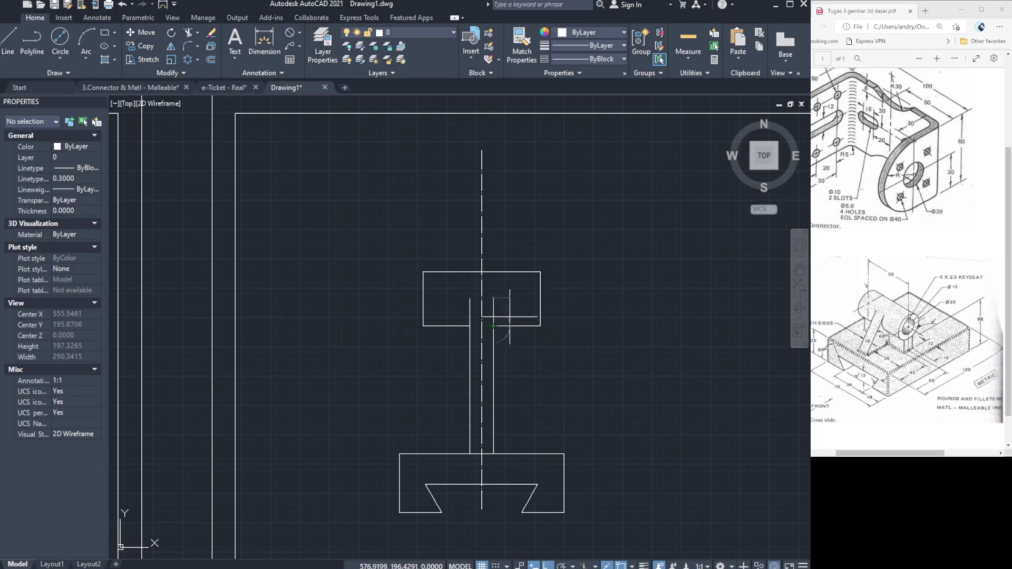
{"action": "key", "text": "Escape"}
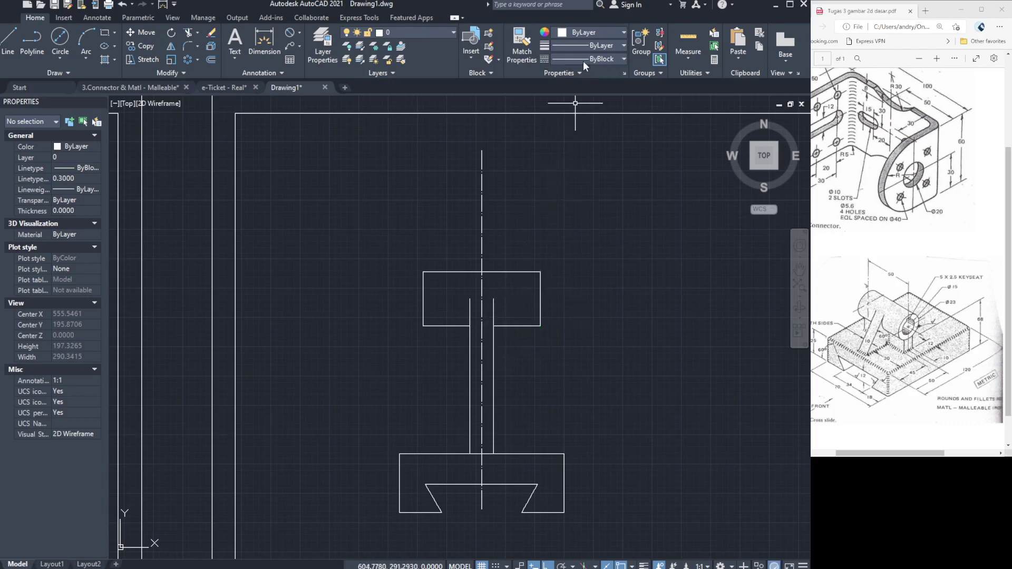
Set the current linetype to the dash-dot center linetype.
{"action": "left_click", "coordinate": [593, 100]}
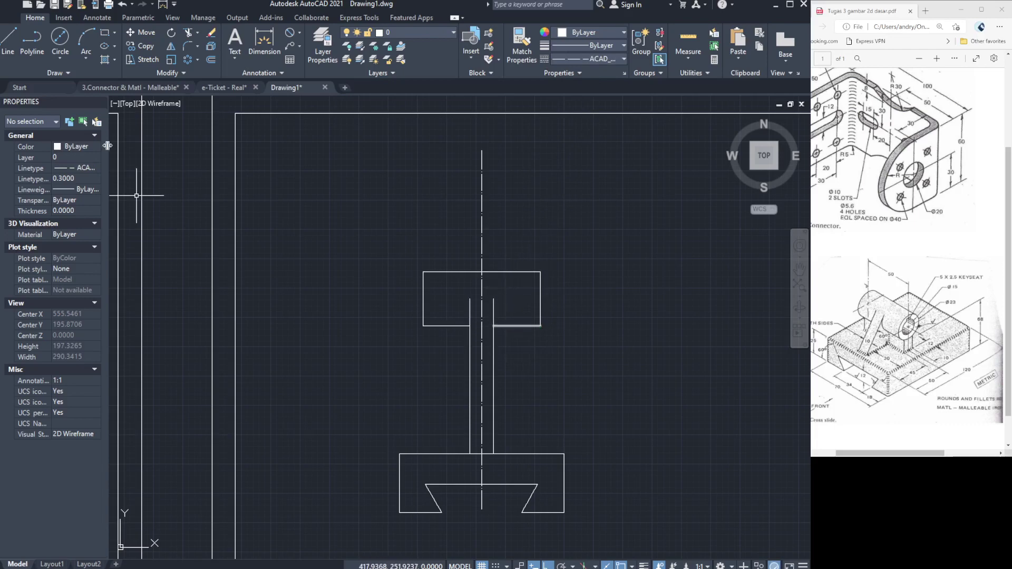
{"action": "left_click", "coordinate": [16, 49]}
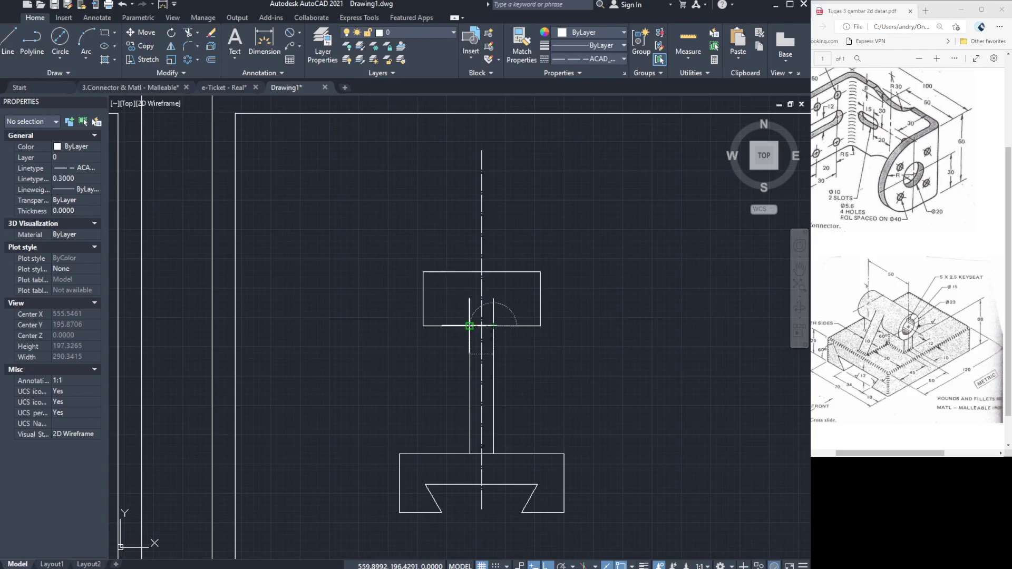
{"action": "key", "text": "Escape"}
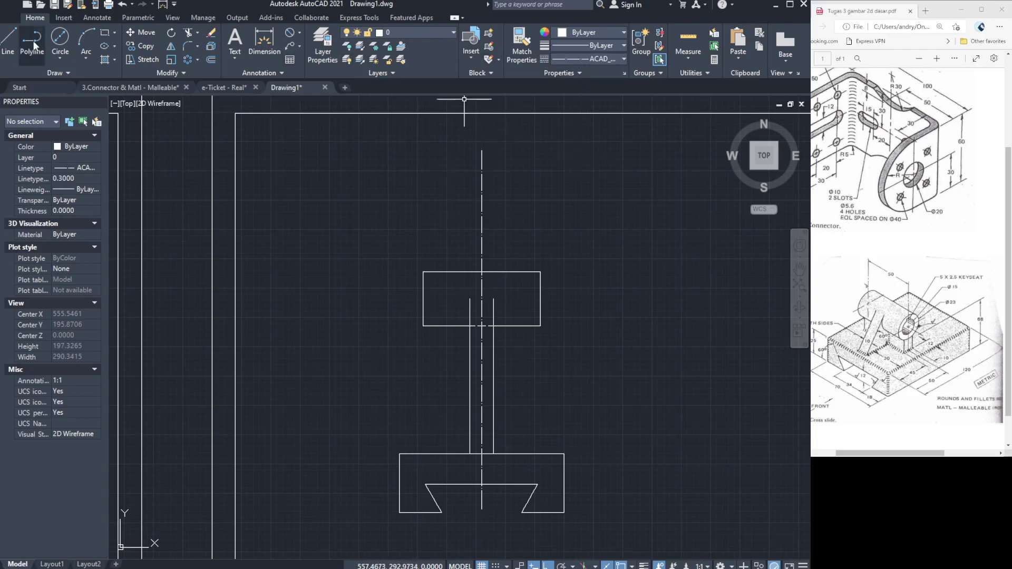
Draw a horizontal centerline through the rectangle, extending past both sides.
{"action": "left_click", "coordinate": [19, 47]}
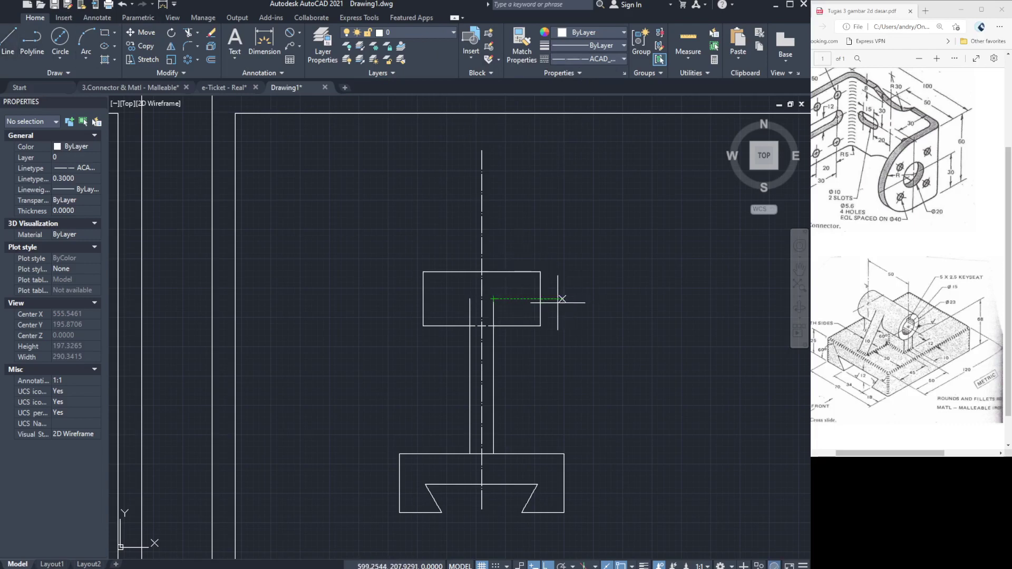
{"action": "left_click", "coordinate": [558, 299]}
{"action": "left_click", "coordinate": [401, 299]}
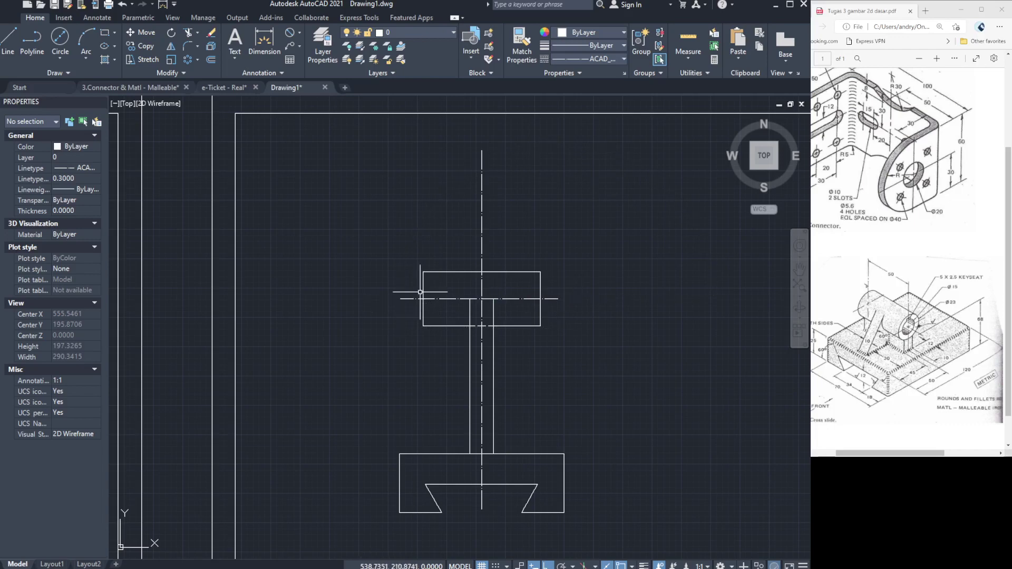
{"action": "key", "text": "Return"}
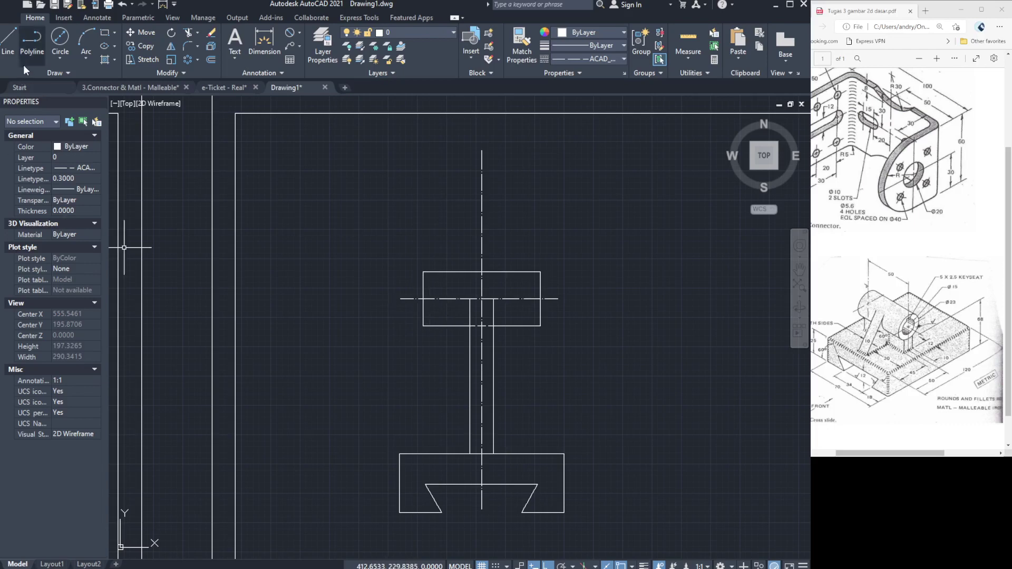
{"action": "left_click", "coordinate": [8, 39]}
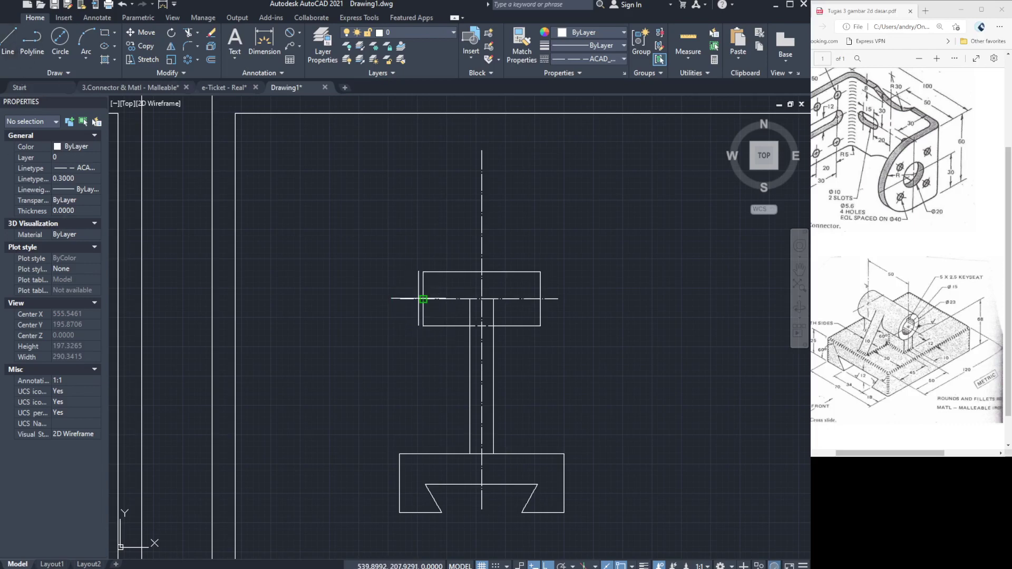
Draw a dashed hidden line across the rectangle from its left edge to its right edge.
{"action": "left_click", "coordinate": [431, 288]}
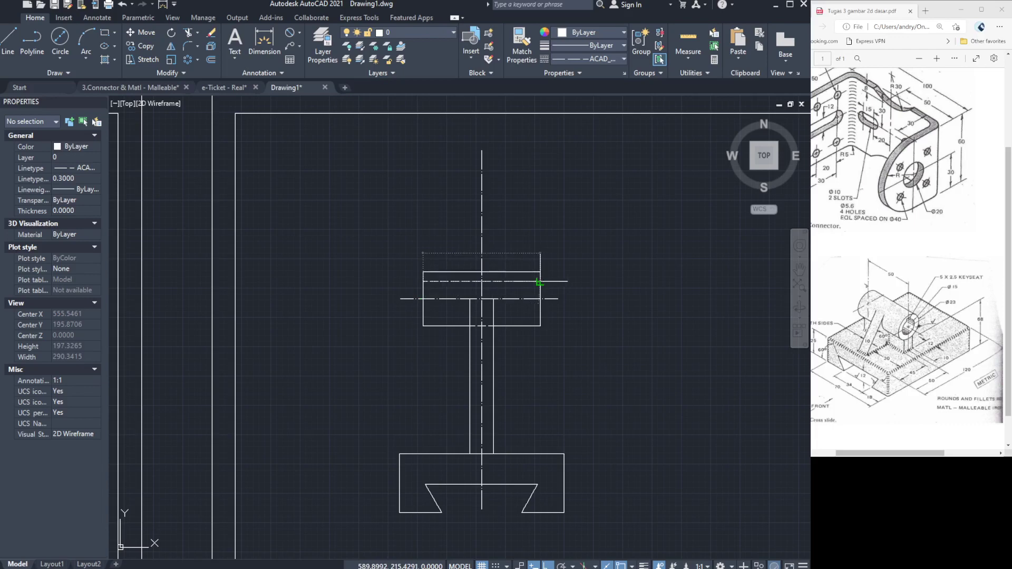
{"action": "left_click", "coordinate": [540, 281]}
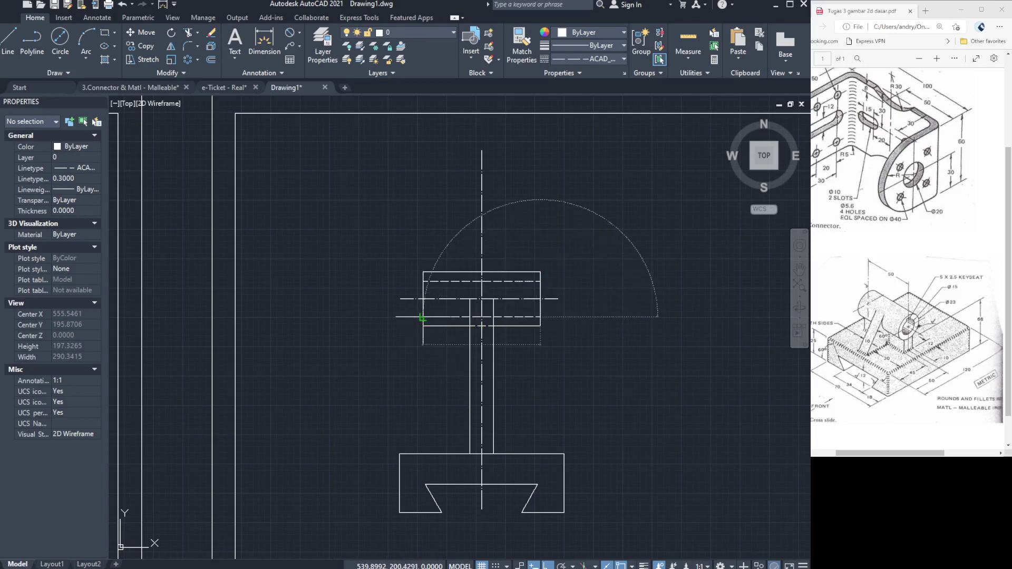
{"action": "key", "text": "Escape"}
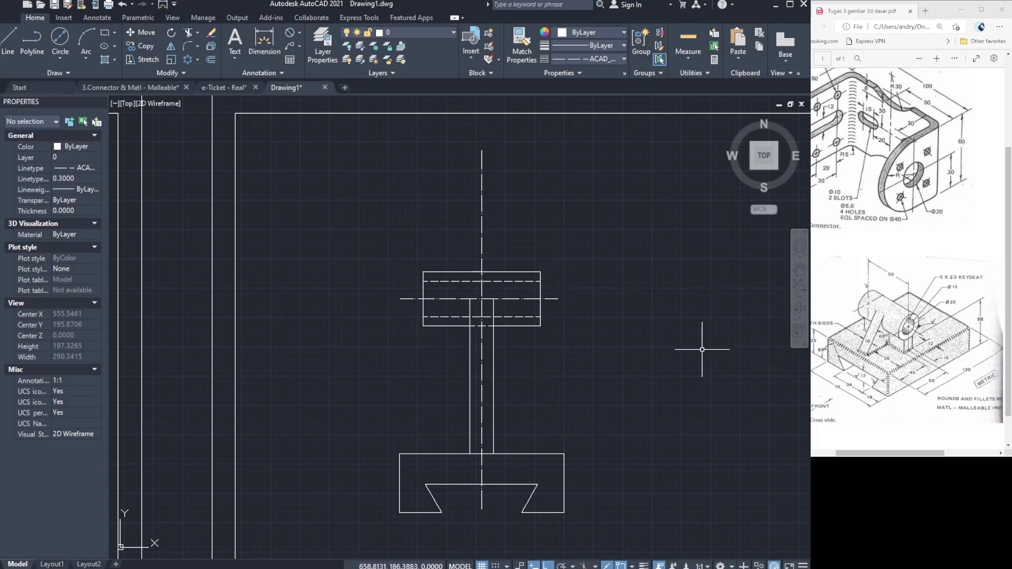
{"action": "left_click", "coordinate": [8, 42]}
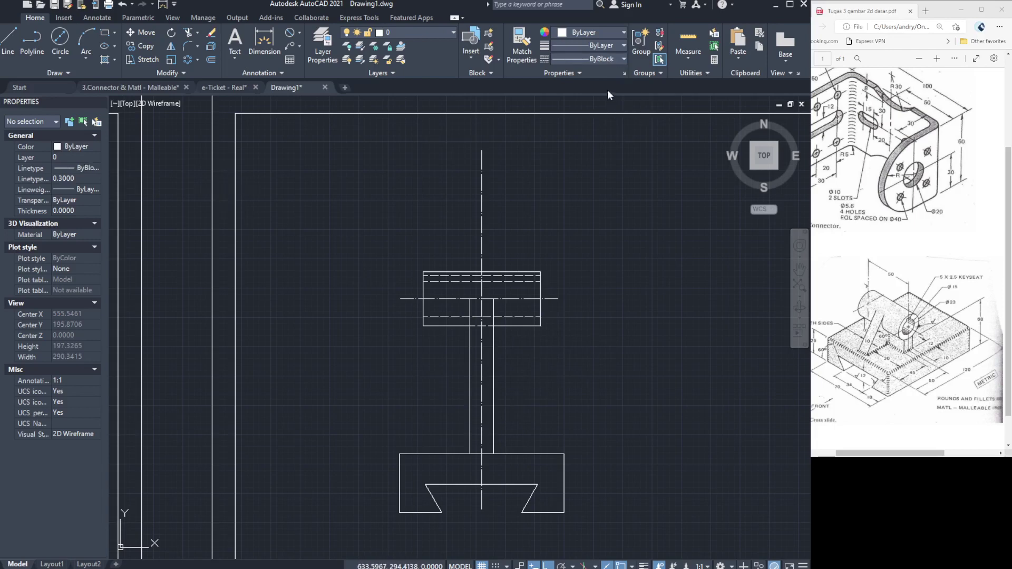
Draw a vertical line from the base block's top corner up to the rectangle's bottom edge.
{"action": "left_click", "coordinate": [4, 47]}
{"action": "left_click", "coordinate": [563, 453]}
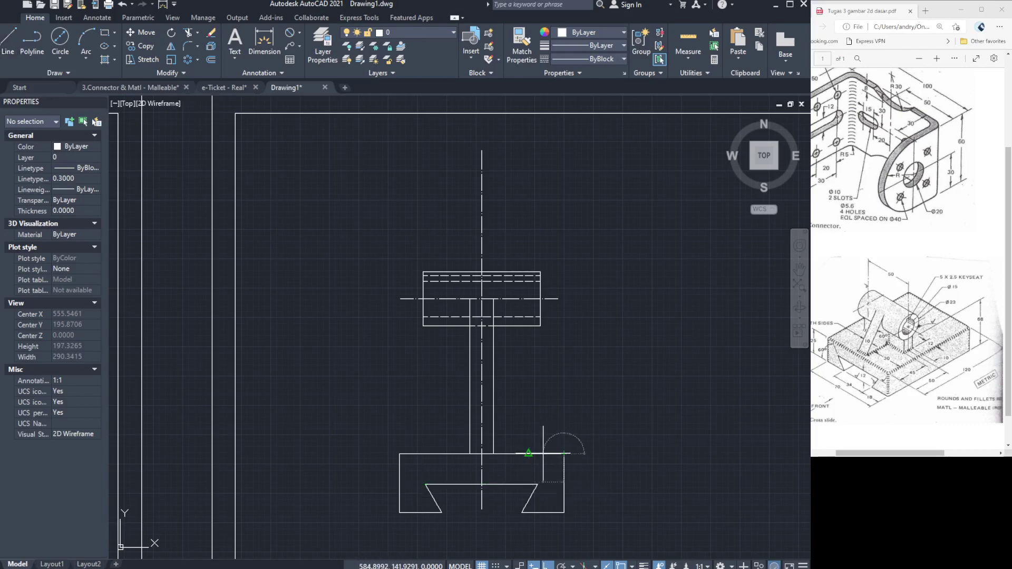
{"action": "left_click", "coordinate": [543, 454]}
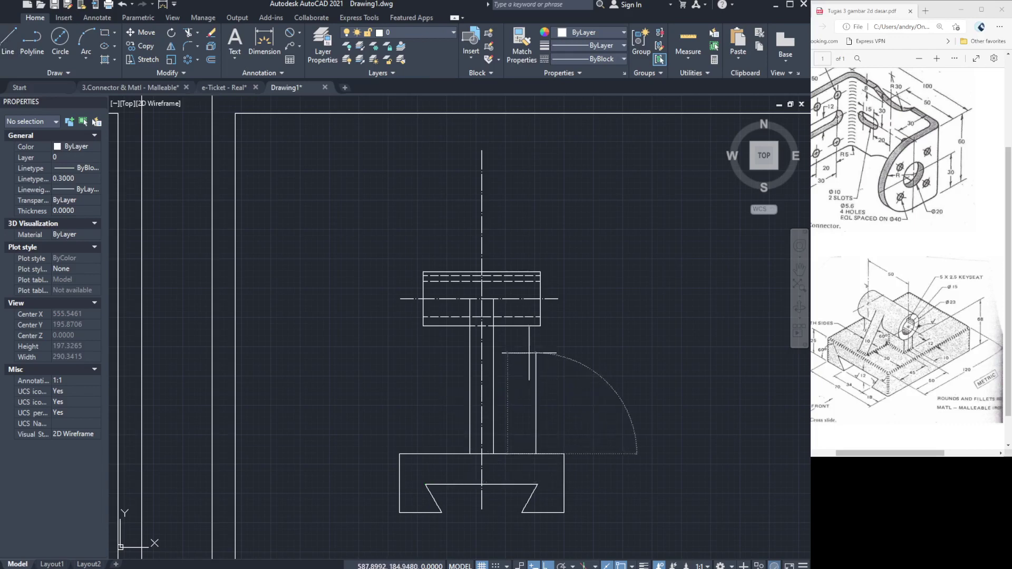
{"action": "left_click", "coordinate": [536, 338]}
{"action": "key", "text": "Return"}
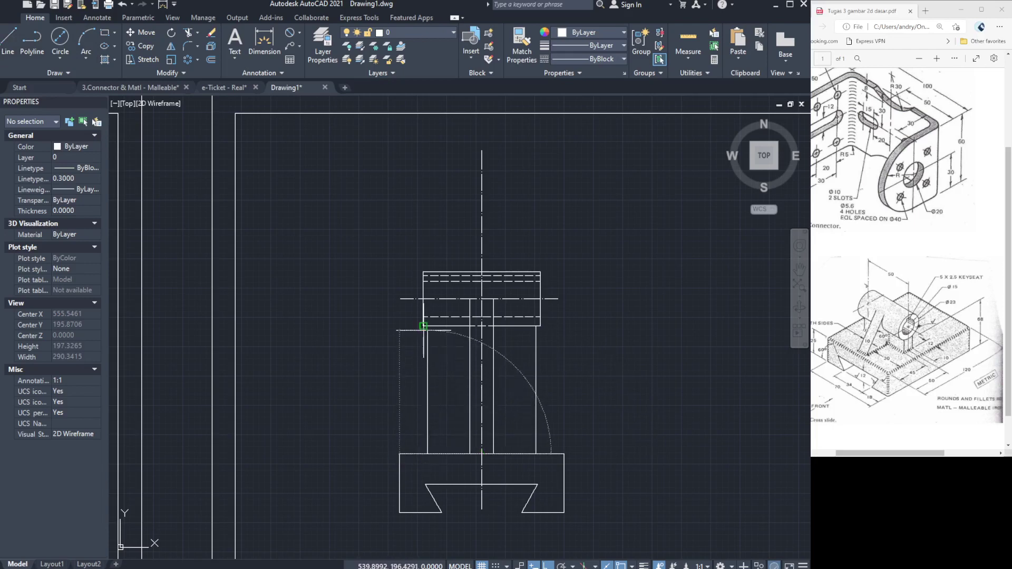
{"action": "key", "text": "Escape"}
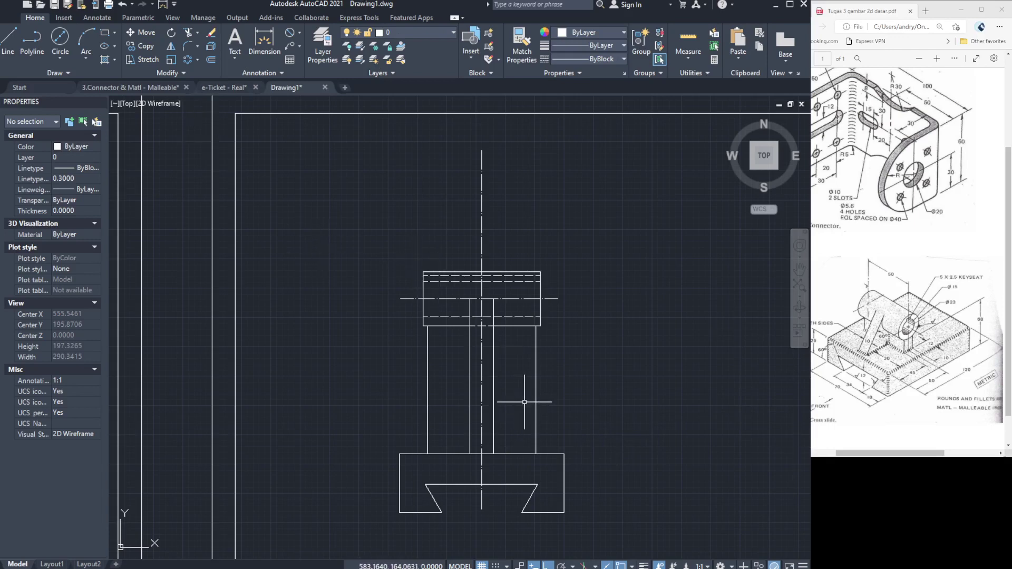
Close the corner between the upright and rectangle, and clear the short 2-unit stub lines beside it.
{"action": "scroll", "coordinate": [525, 402], "scroll_direction": "up", "scroll_amount": 2}
{"action": "scroll", "coordinate": [525, 402], "scroll_direction": "down", "scroll_amount": 2}
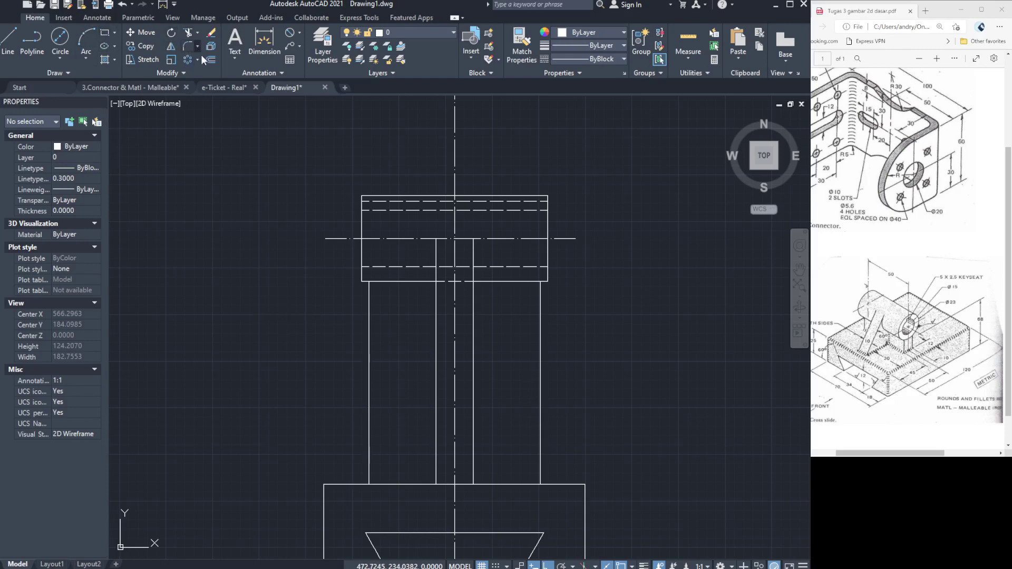
{"action": "left_click", "coordinate": [202, 56]}
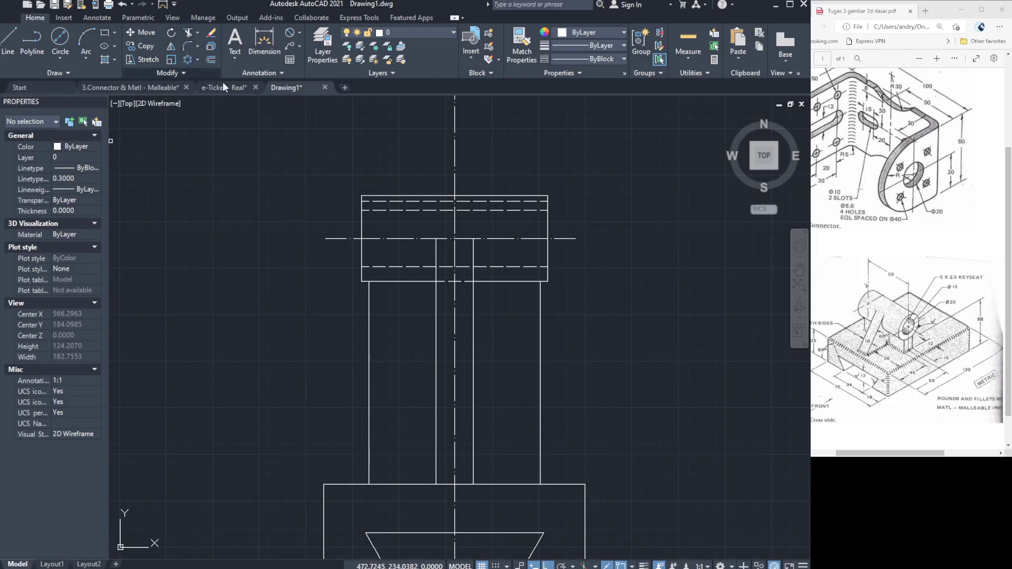
{"action": "left_click", "coordinate": [369, 290]}
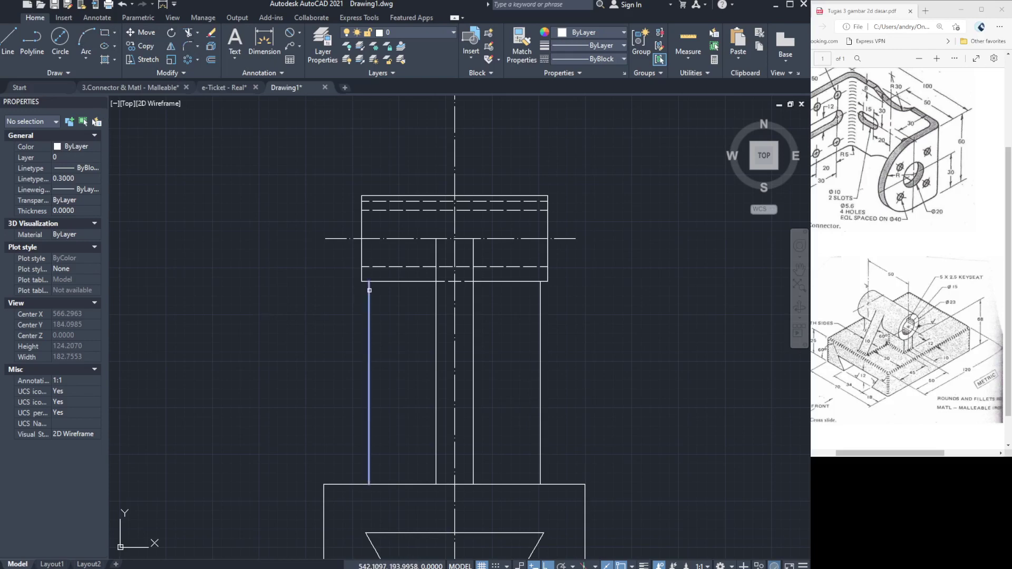
{"action": "left_click", "coordinate": [368, 284]}
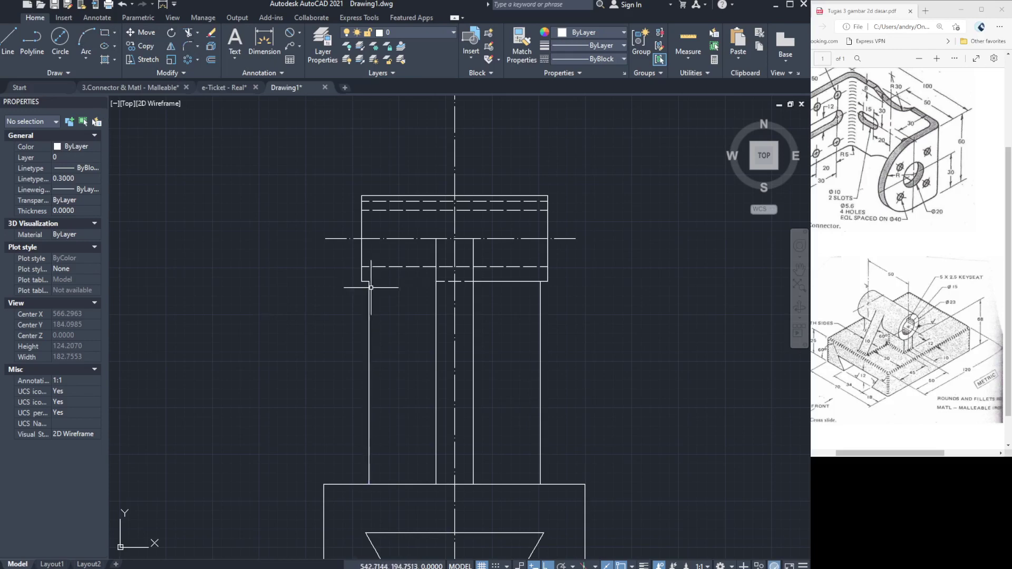
{"action": "left_click", "coordinate": [366, 281]}
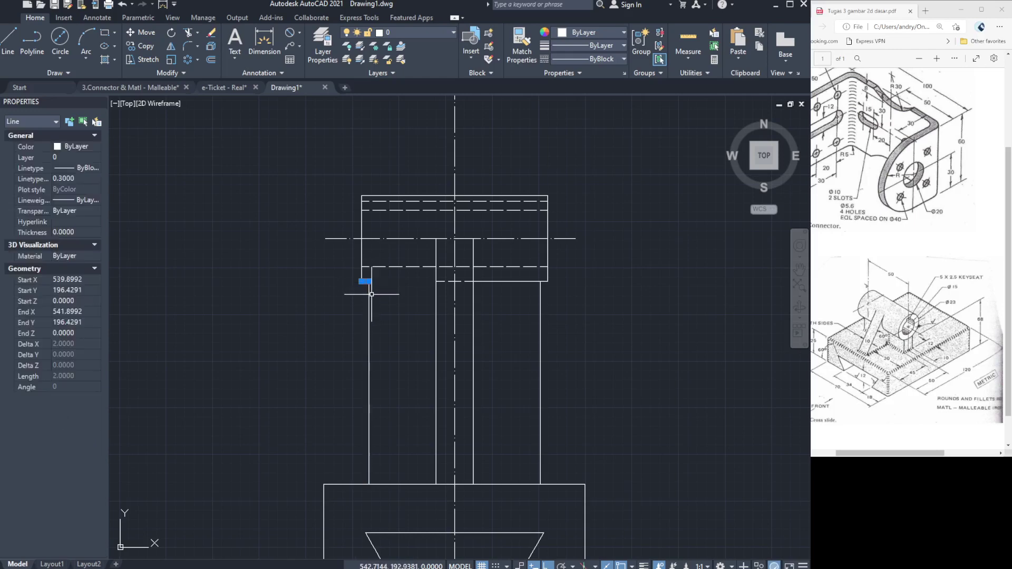
{"action": "left_click", "coordinate": [188, 49]}
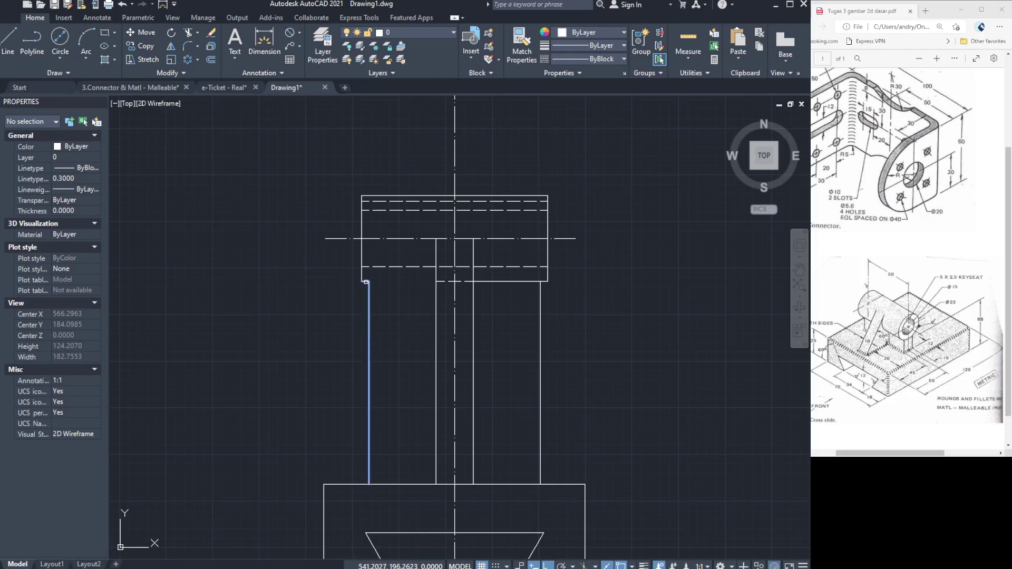
{"action": "left_click", "coordinate": [366, 282]}
{"action": "left_click", "coordinate": [365, 282]}
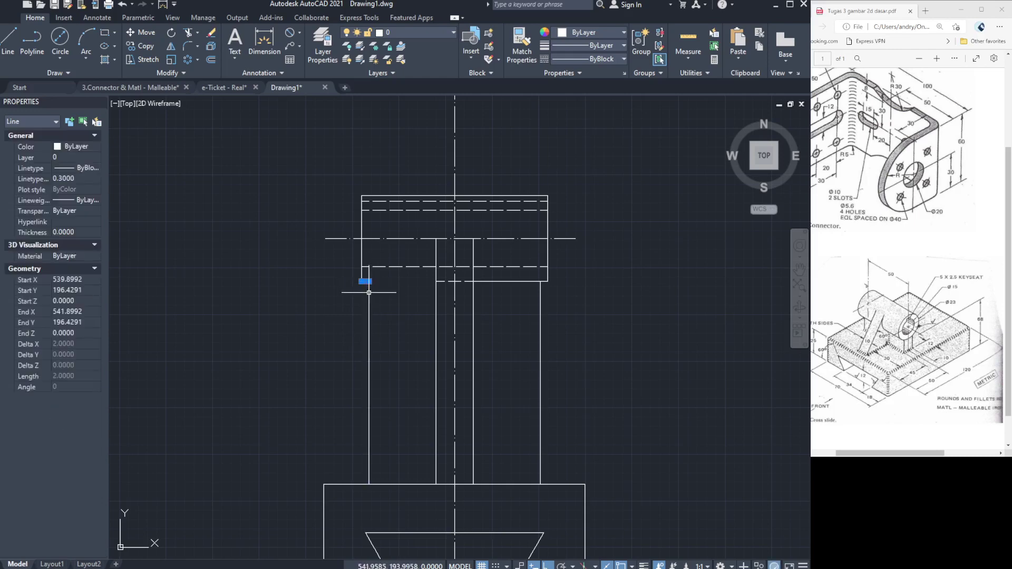
{"action": "key", "text": "Escape"}
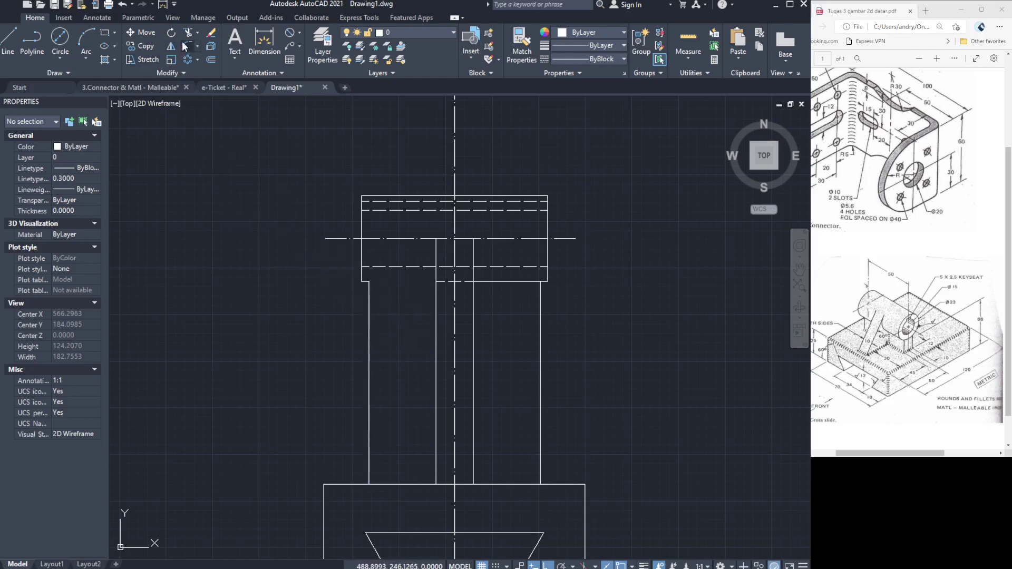
{"action": "scroll", "coordinate": [392, 344], "scroll_direction": "down", "scroll_amount": 2}
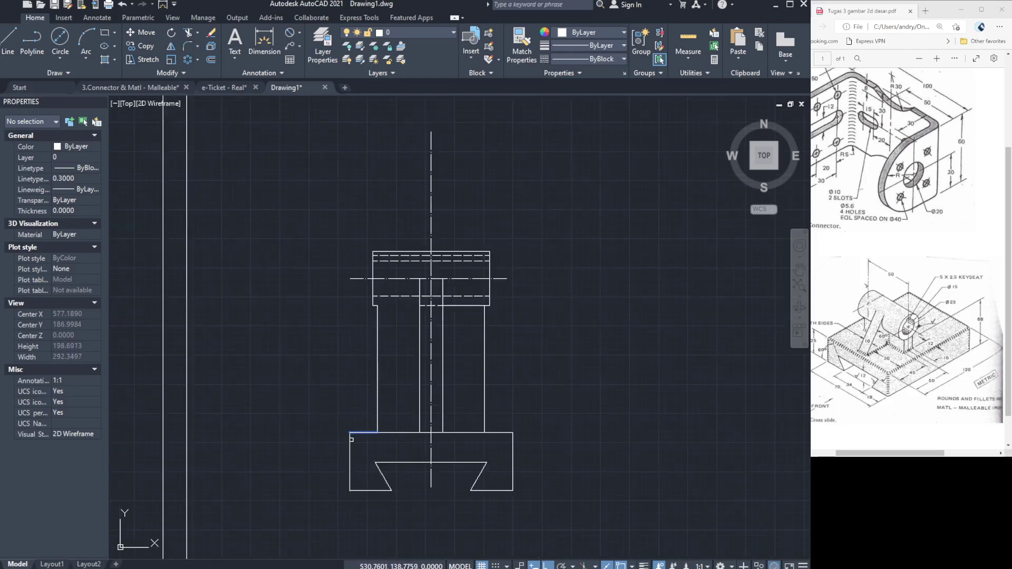
Fillet the base's top-left corner and the left and right upright-to-base joints.
{"action": "left_click", "coordinate": [350, 440]}
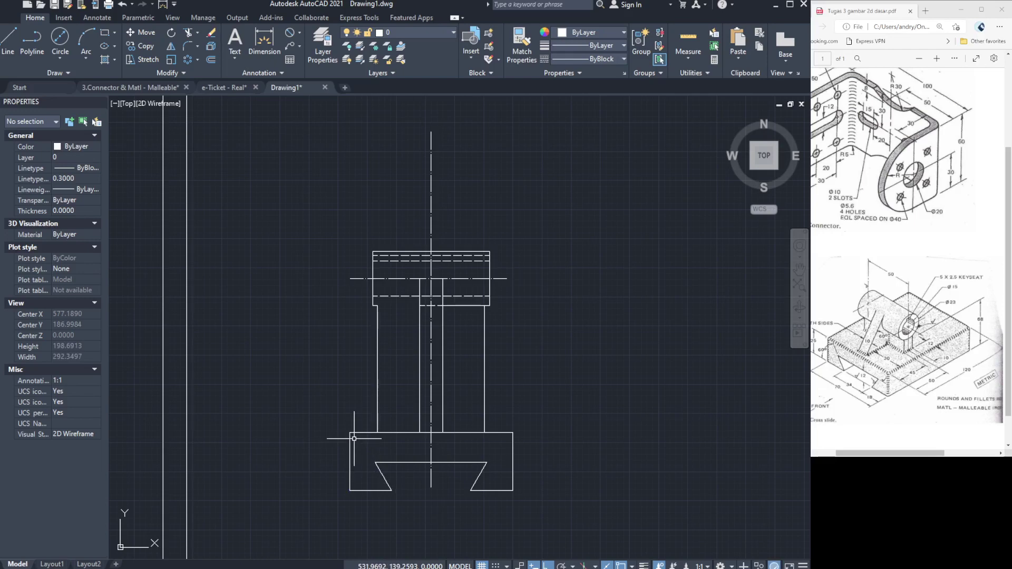
{"action": "left_click", "coordinate": [185, 49]}
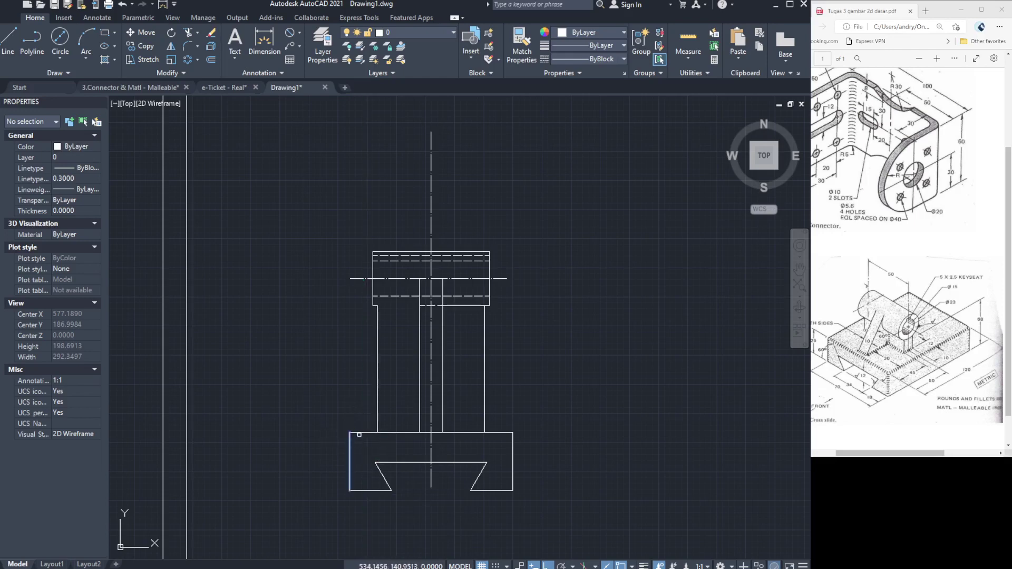
{"action": "left_click", "coordinate": [366, 433]}
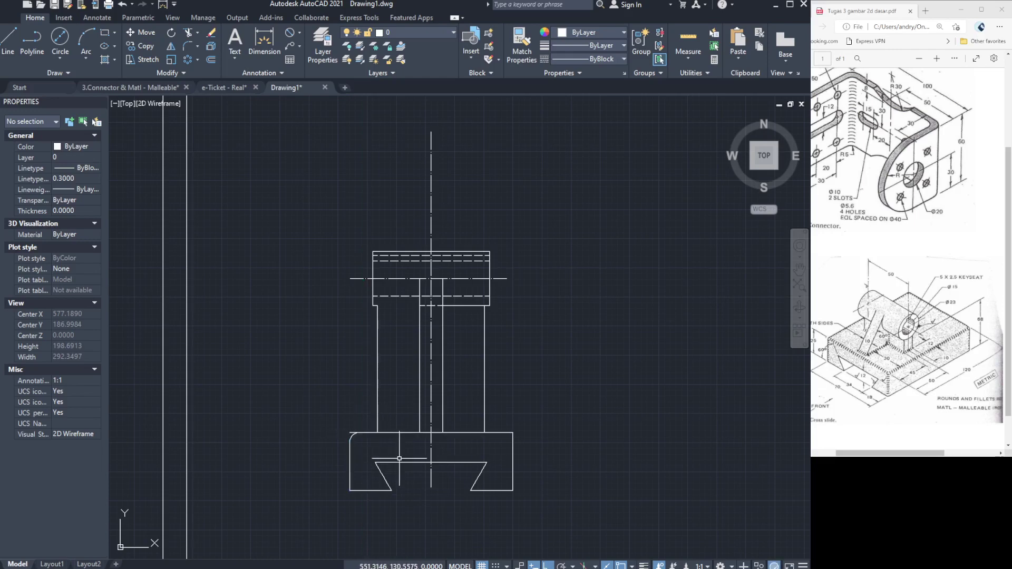
{"action": "scroll", "coordinate": [411, 452], "scroll_direction": "up", "scroll_amount": 3}
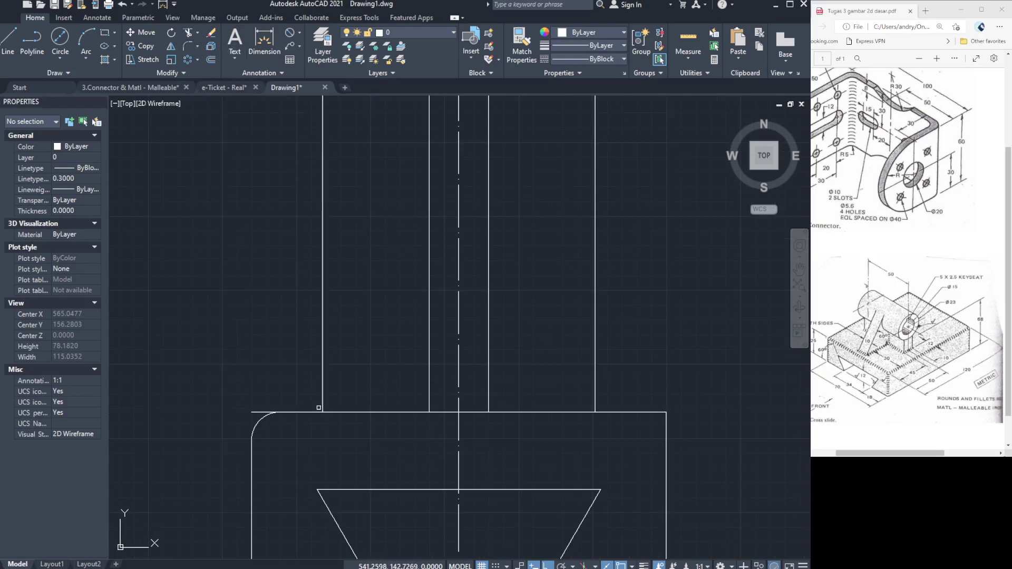
{"action": "left_click", "coordinate": [321, 402]}
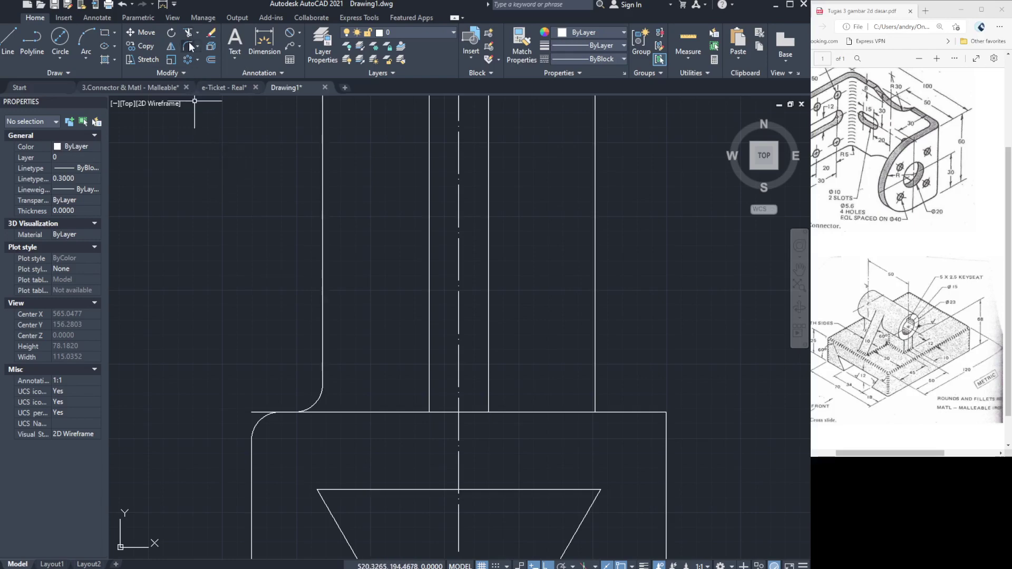
{"action": "left_click", "coordinate": [609, 411]}
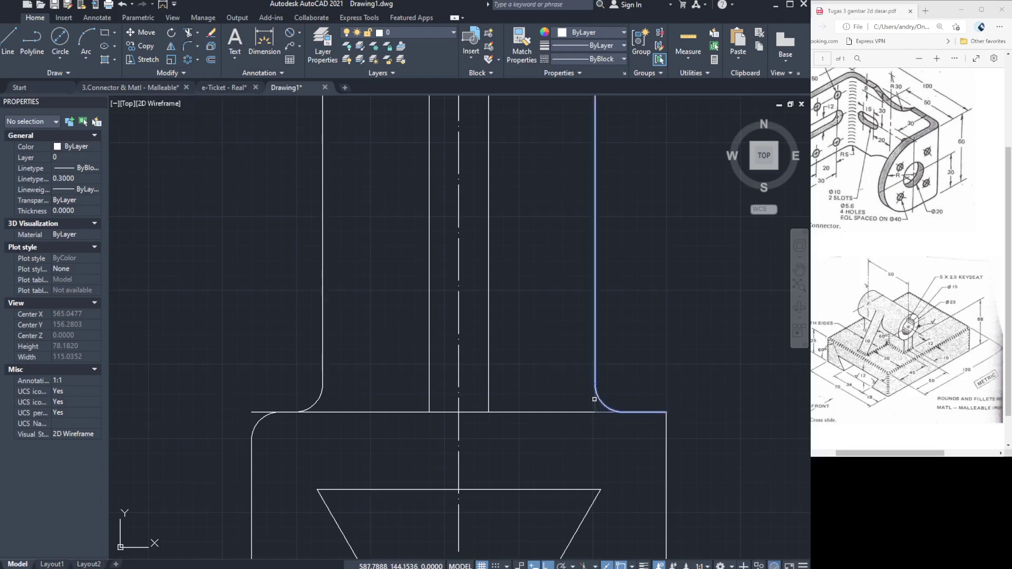
{"action": "left_click", "coordinate": [595, 399]}
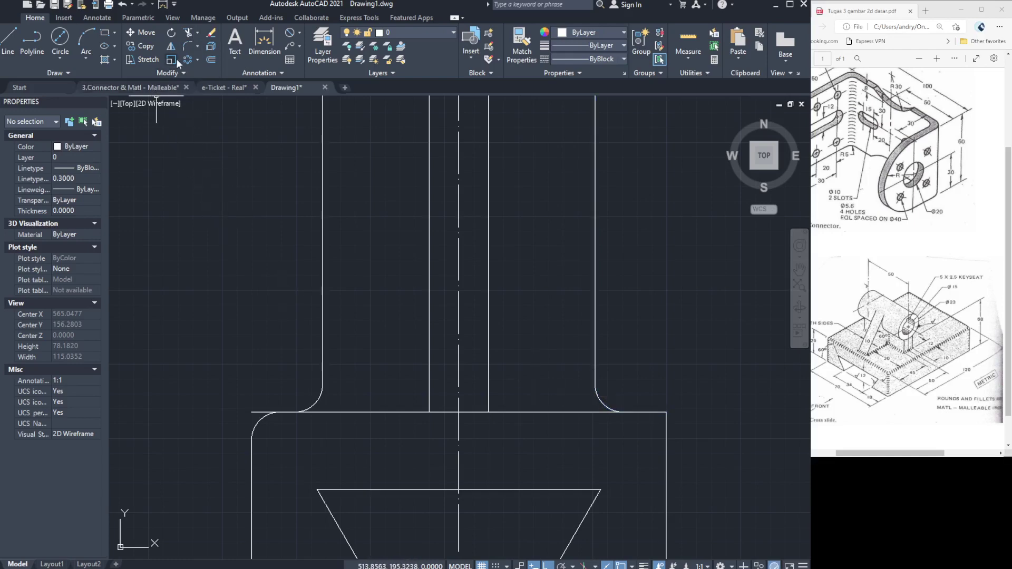
Fillet the base's top-right corner and the inner right and left upright joints.
{"action": "left_click", "coordinate": [184, 46]}
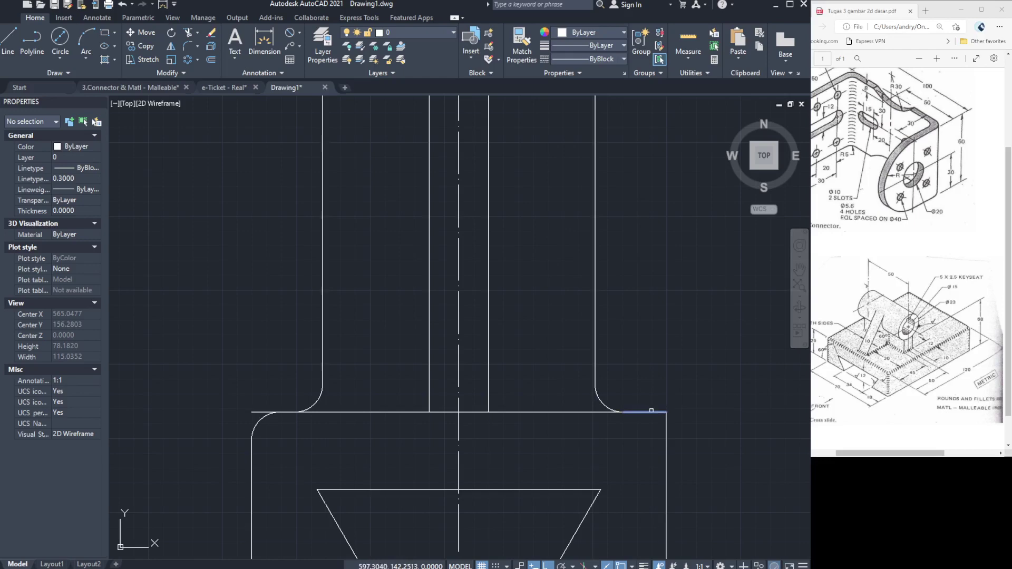
{"action": "left_click", "coordinate": [651, 410]}
{"action": "left_click", "coordinate": [666, 422]}
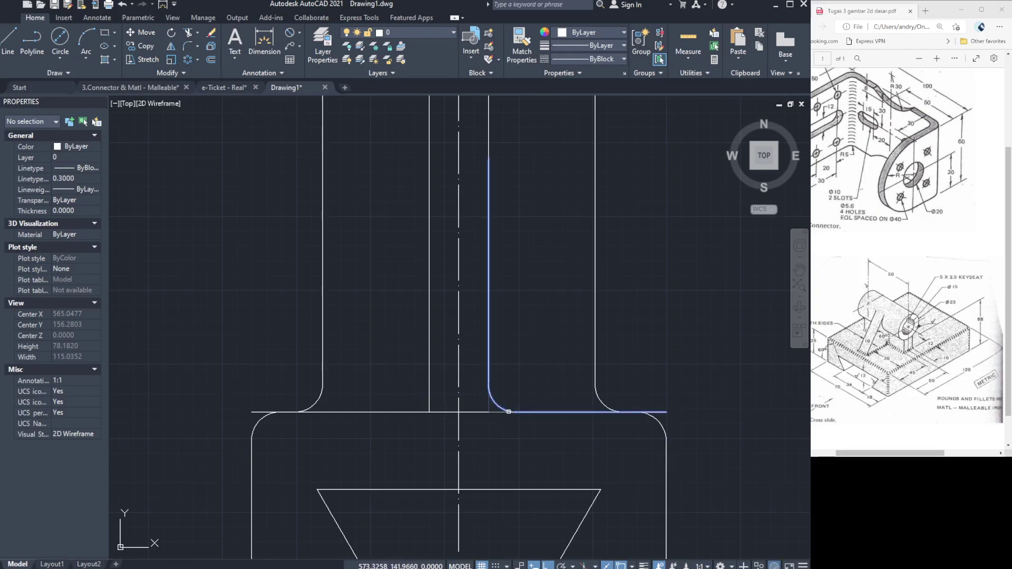
{"action": "left_click", "coordinate": [508, 413]}
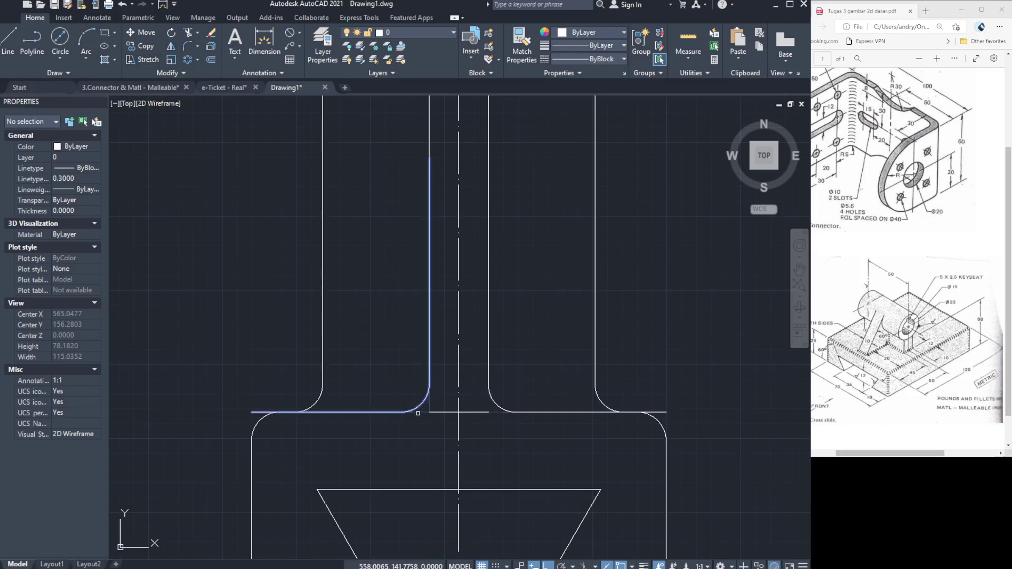
{"action": "left_click", "coordinate": [420, 411]}
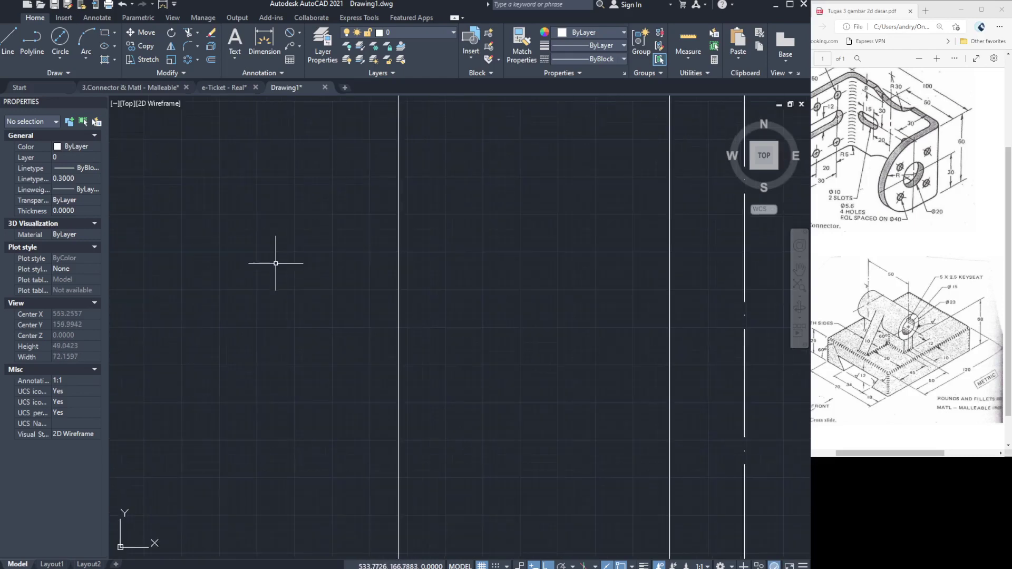
{"action": "scroll", "coordinate": [284, 271], "scroll_direction": "down", "scroll_amount": 2}
{"action": "scroll", "coordinate": [316, 259], "scroll_direction": "down", "scroll_amount": 1}
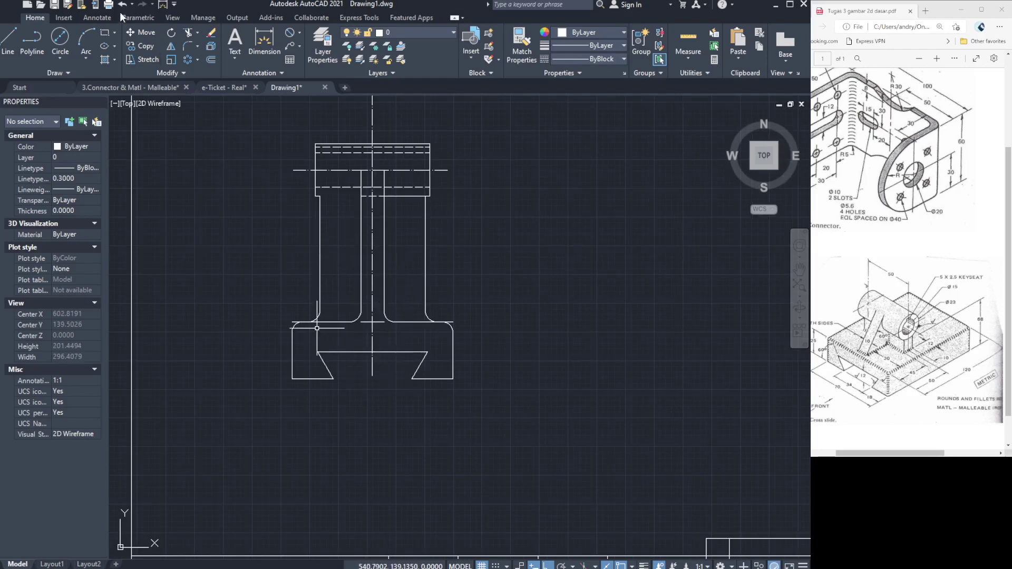
{"action": "scroll", "coordinate": [362, 321], "scroll_direction": "up", "scroll_amount": 3}
{"action": "scroll", "coordinate": [357, 334], "scroll_direction": "up", "scroll_amount": 2}
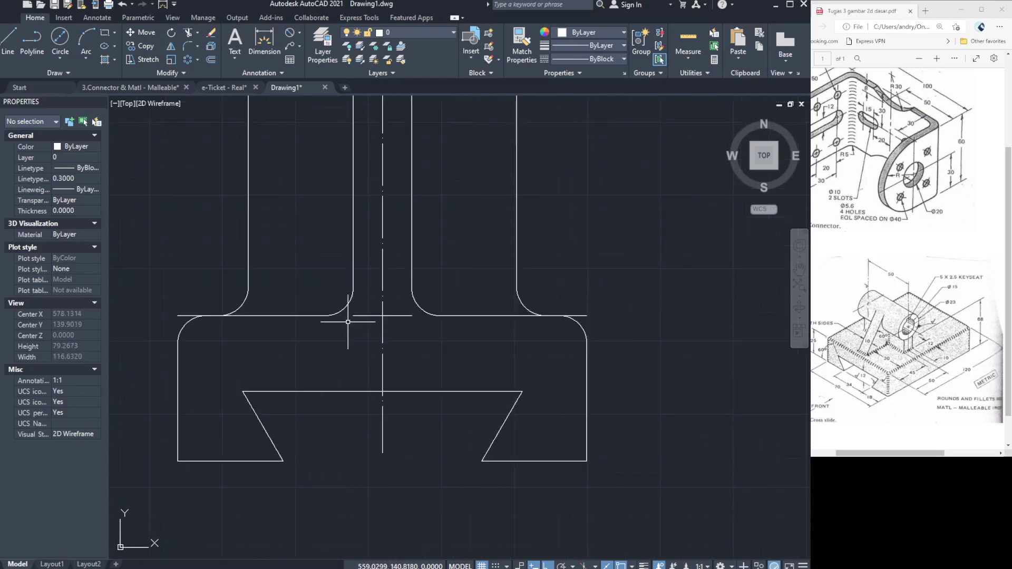
Grip-stretch both ends of the short base top line onto the left and right fillets.
{"action": "left_click", "coordinate": [352, 316]}
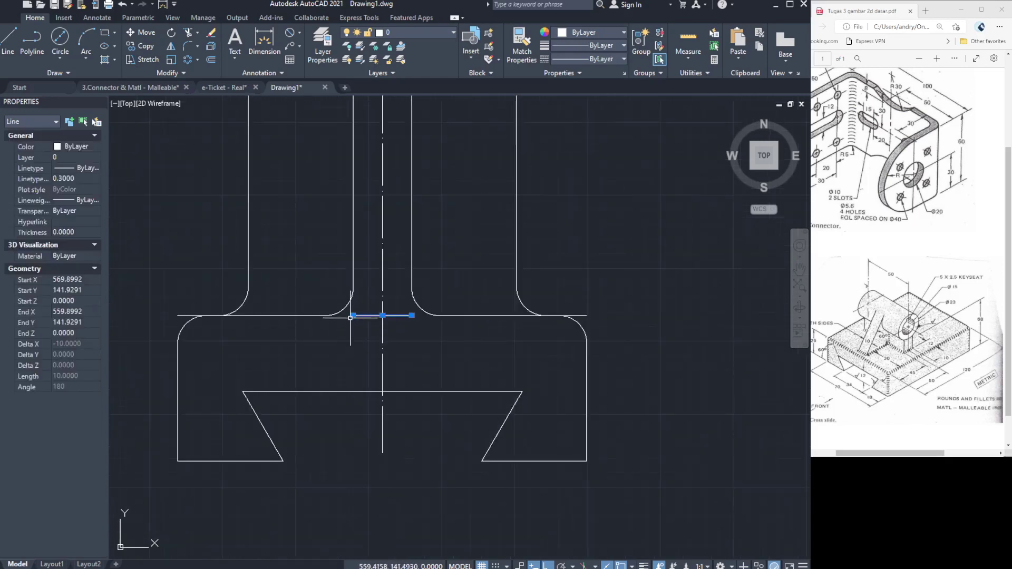
{"action": "left_click", "coordinate": [352, 315]}
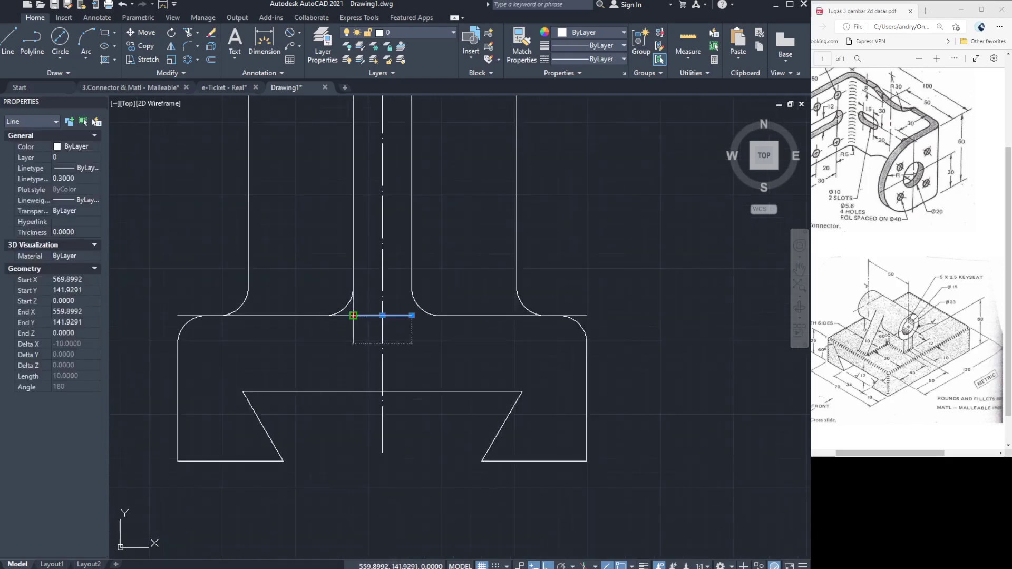
{"action": "left_click", "coordinate": [325, 315]}
{"action": "left_click", "coordinate": [412, 315]}
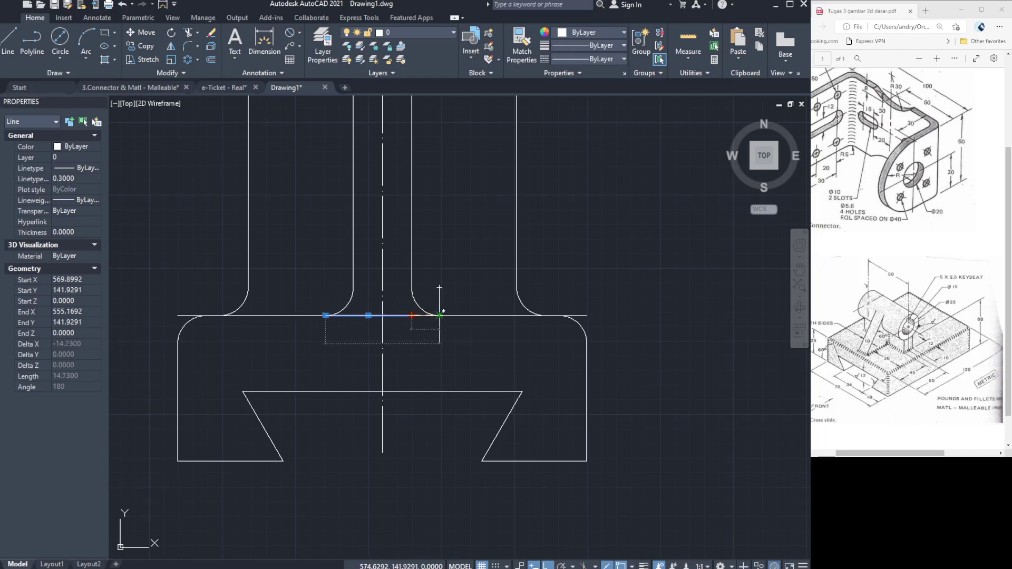
{"action": "left_click", "coordinate": [439, 315]}
{"action": "key", "text": "Escape"}
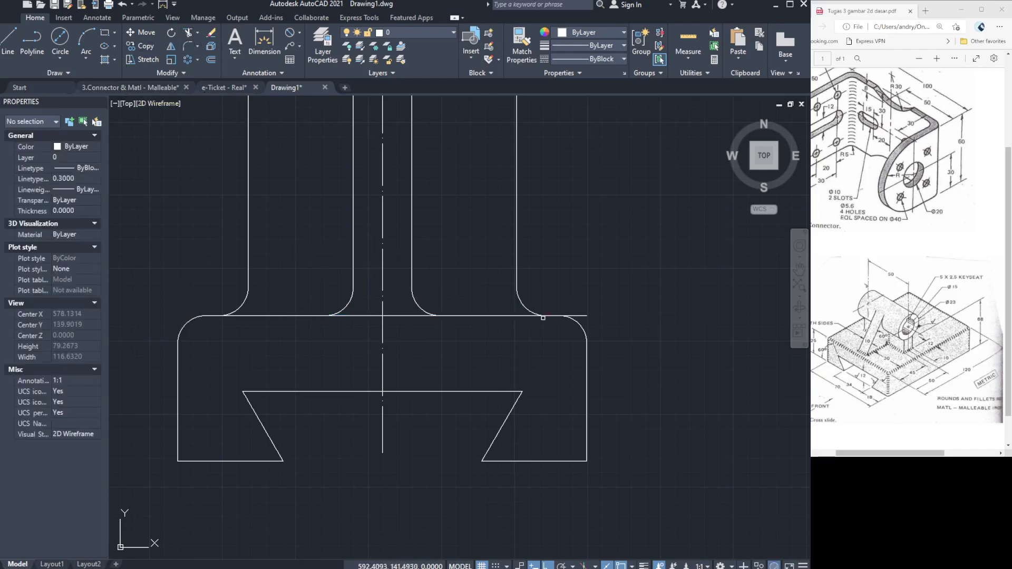
{"action": "scroll", "coordinate": [431, 282], "scroll_direction": "down", "scroll_amount": 2}
{"action": "scroll", "coordinate": [431, 281], "scroll_direction": "down", "scroll_amount": 2}
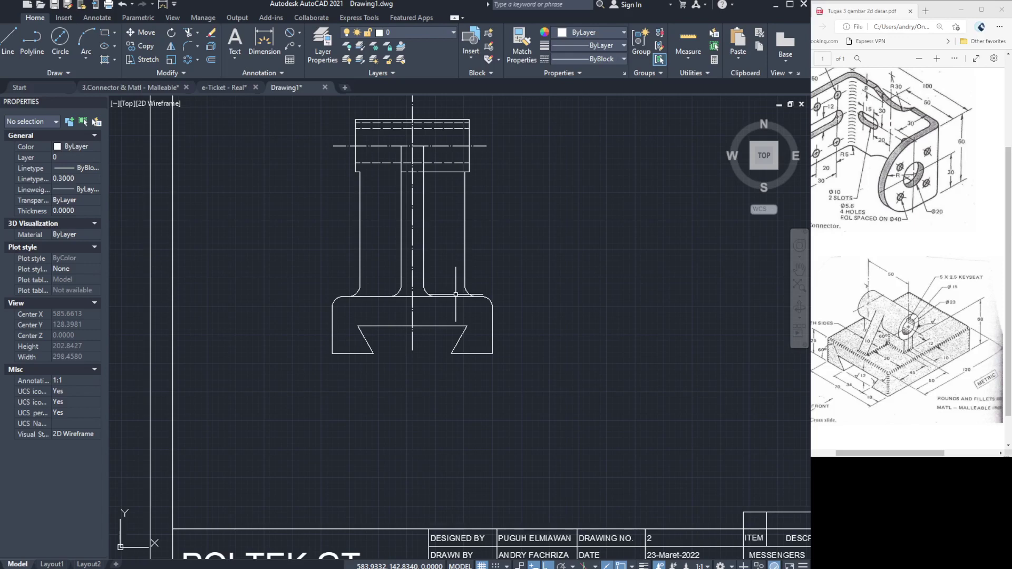
Compare with the finished Malleable connector drawing, then start a new line in Drawing1.
{"action": "scroll", "coordinate": [479, 247], "scroll_direction": "down", "scroll_amount": 2}
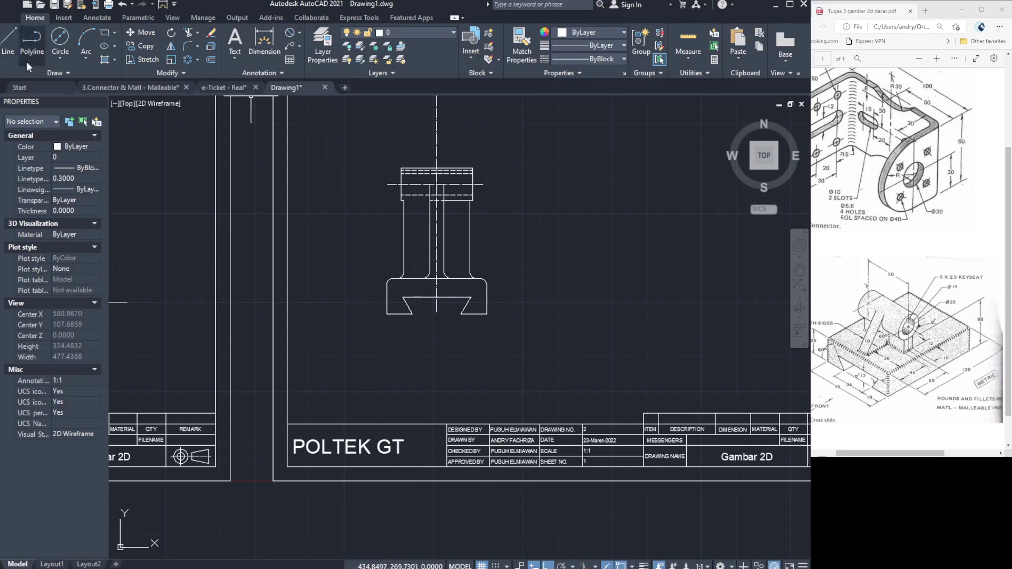
{"action": "left_click", "coordinate": [91, 87]}
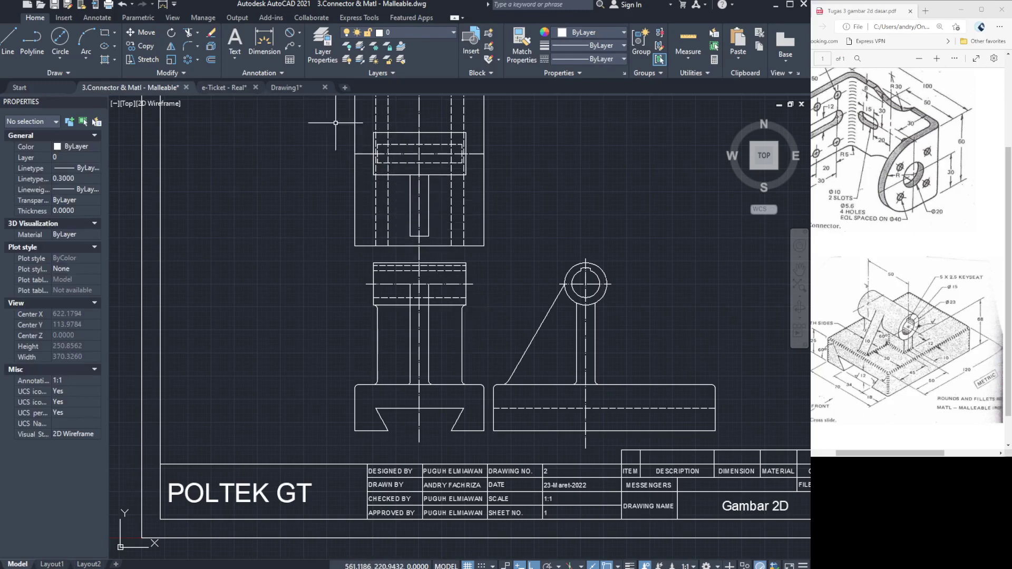
{"action": "left_click", "coordinate": [303, 88]}
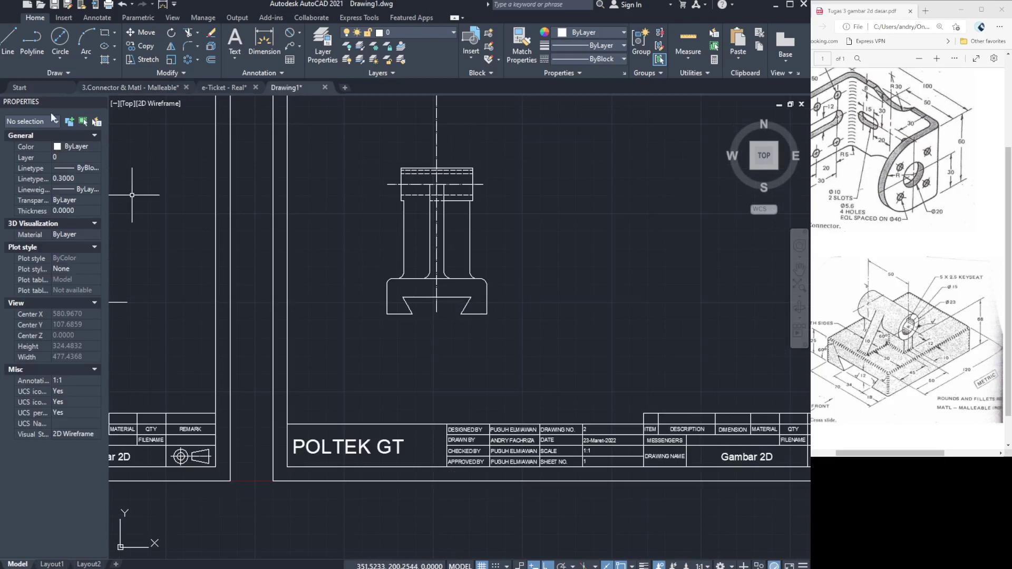
{"action": "left_click", "coordinate": [12, 55]}
{"action": "scroll", "coordinate": [582, 401], "scroll_direction": "up", "scroll_amount": 4}
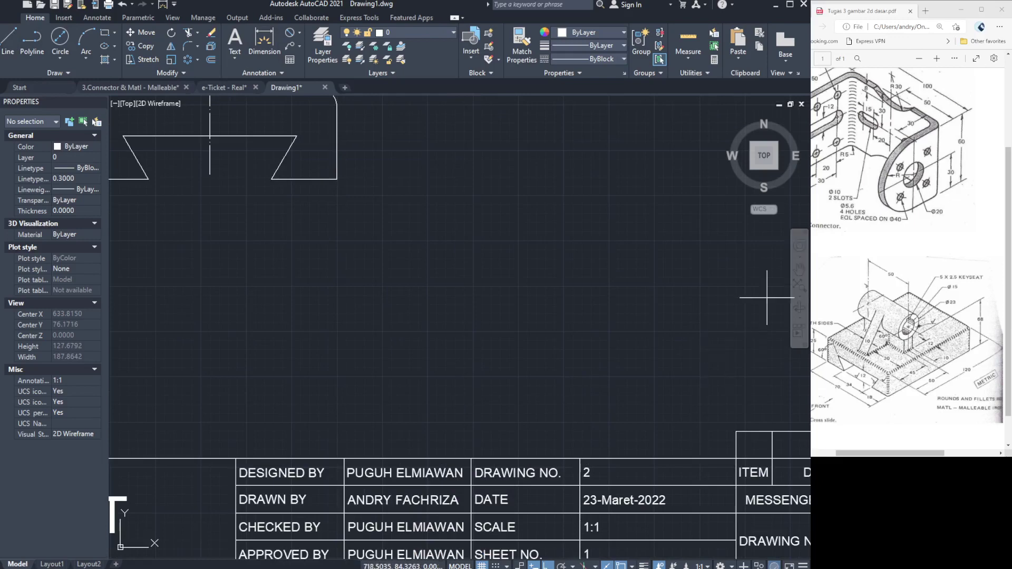
Draw a 120-long horizontal base edge for the top-view outline.
{"action": "left_click", "coordinate": [799, 270]}
{"action": "left_click_drag", "start_coordinate": [361, 123], "coordinate": [485, 325]}
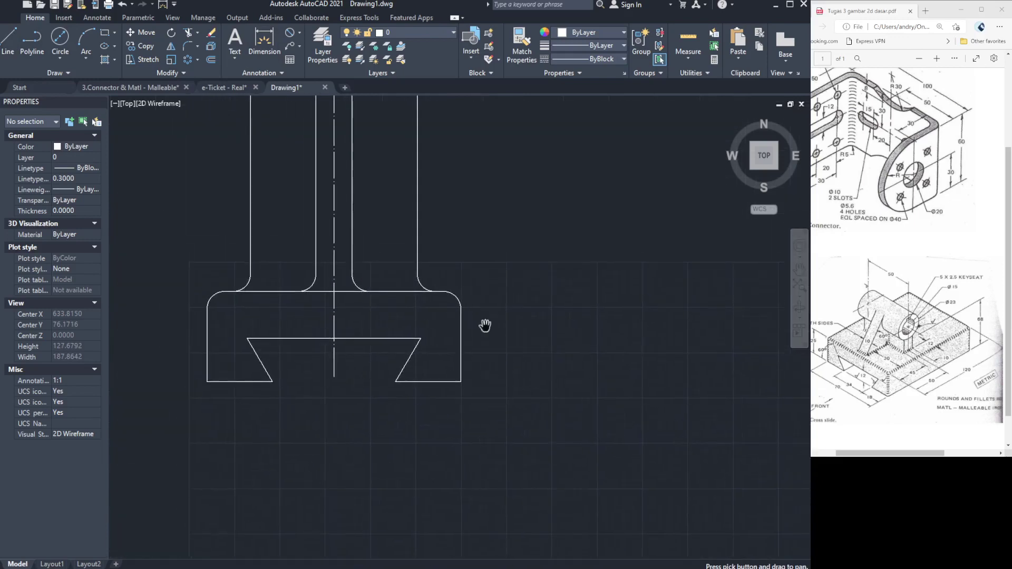
{"action": "left_click", "coordinate": [15, 52]}
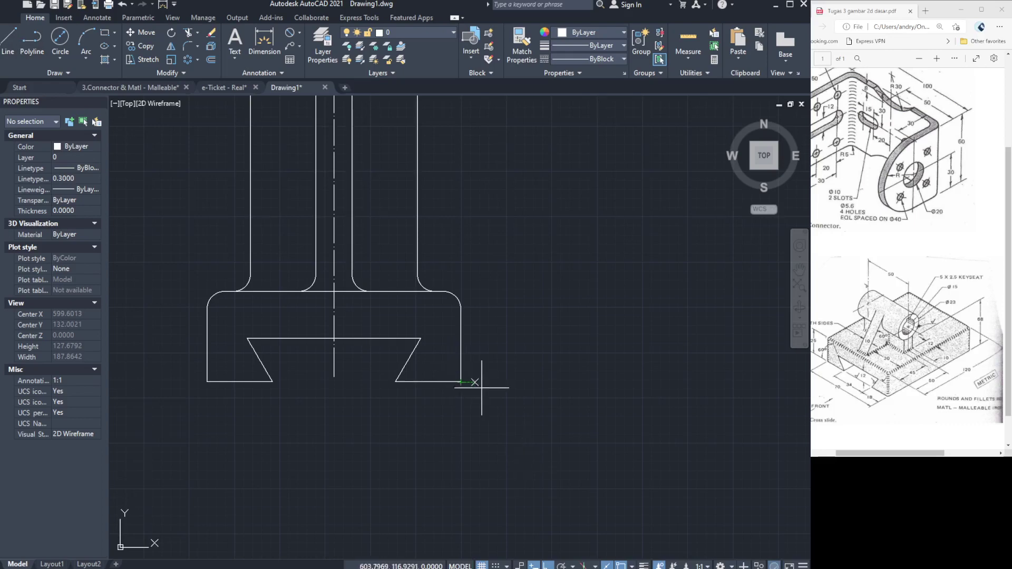
{"action": "left_click", "coordinate": [518, 382]}
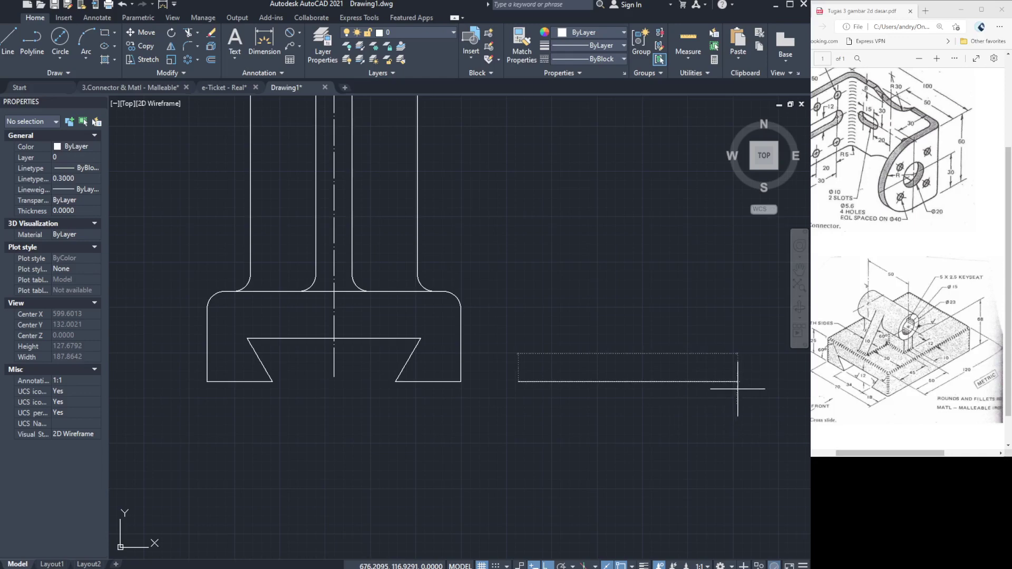
{"action": "type", "text": "120"}
{"action": "key", "text": "Return"}
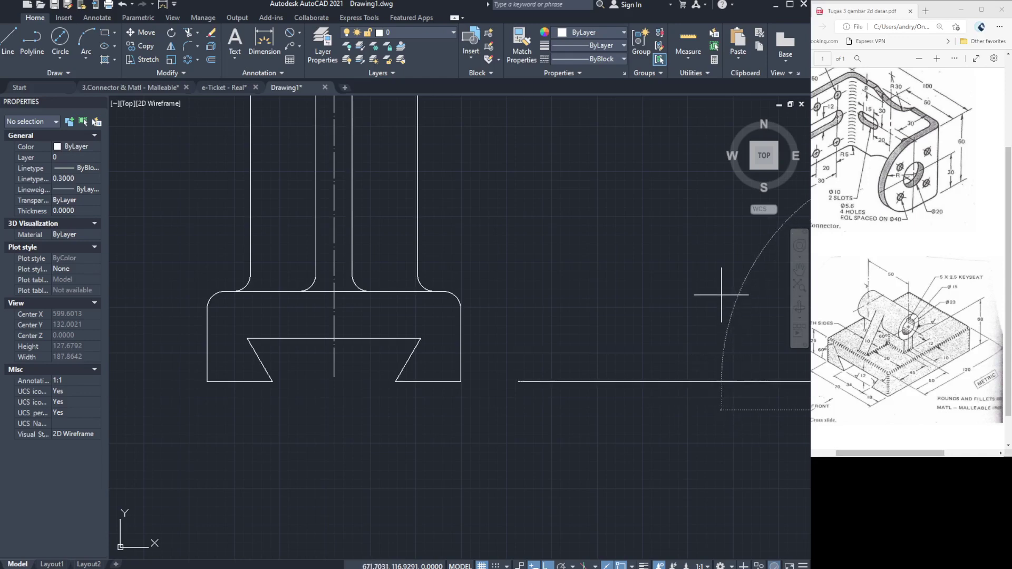
Close the rectangle up, across and down from the base line's right end, then check the reference.
{"action": "left_click", "coordinate": [799, 271]}
{"action": "left_click_drag", "start_coordinate": [722, 311], "coordinate": [389, 310]}
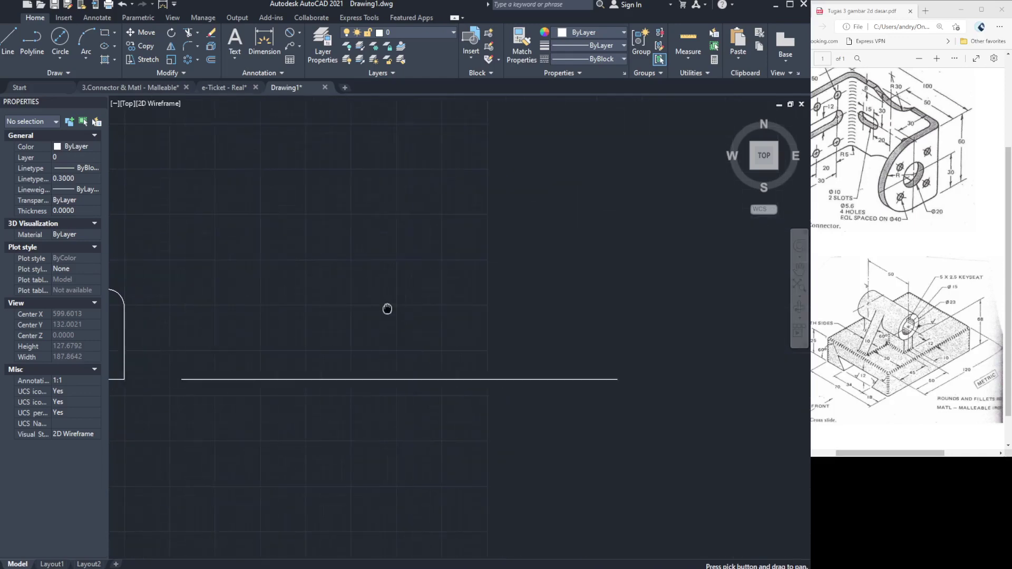
{"action": "key", "text": "Escape"}
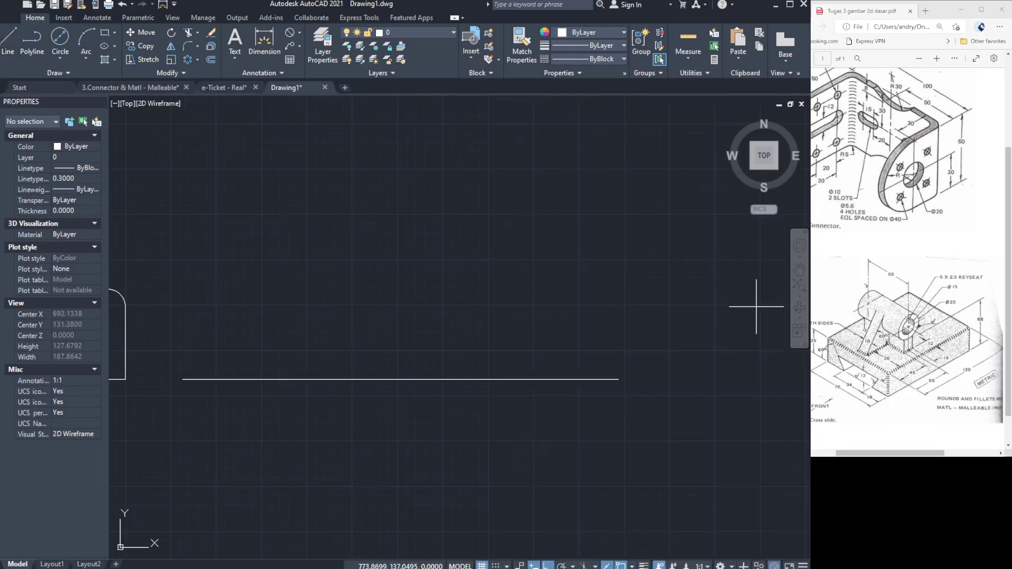
{"action": "left_click", "coordinate": [618, 379]}
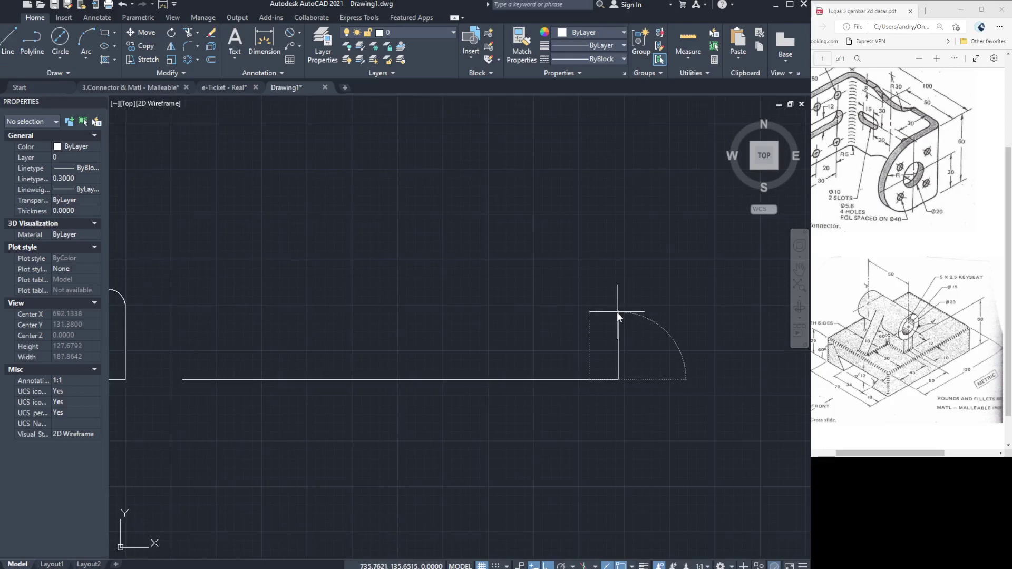
{"action": "left_click", "coordinate": [618, 289]}
{"action": "left_click", "coordinate": [204, 289]}
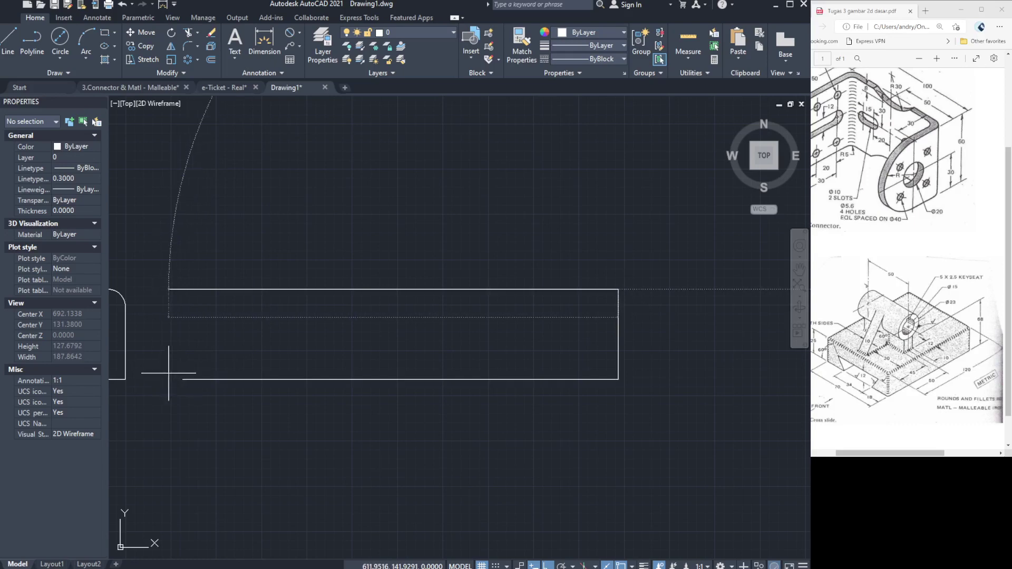
{"action": "left_click", "coordinate": [183, 375]}
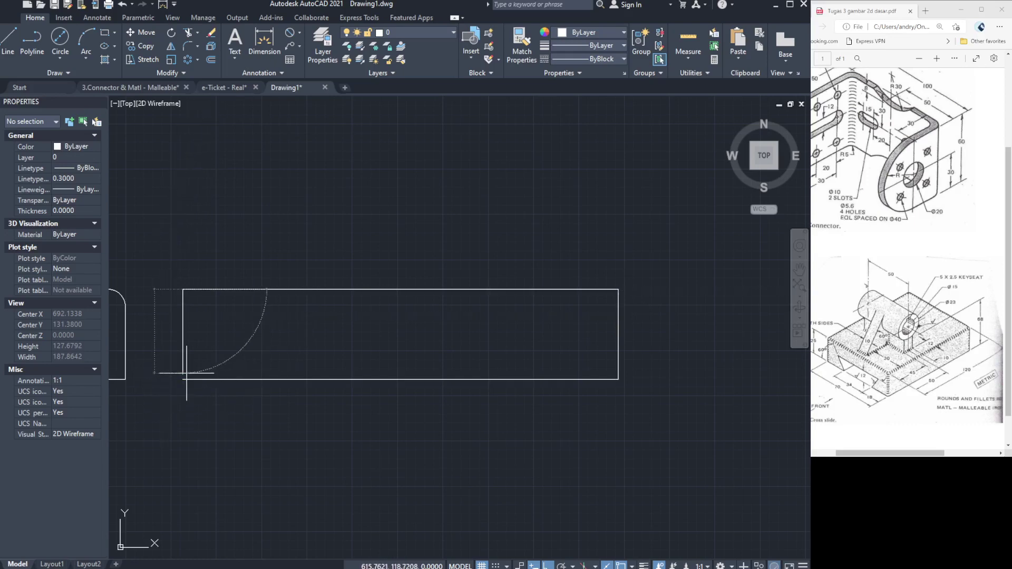
{"action": "left_click", "coordinate": [182, 379]}
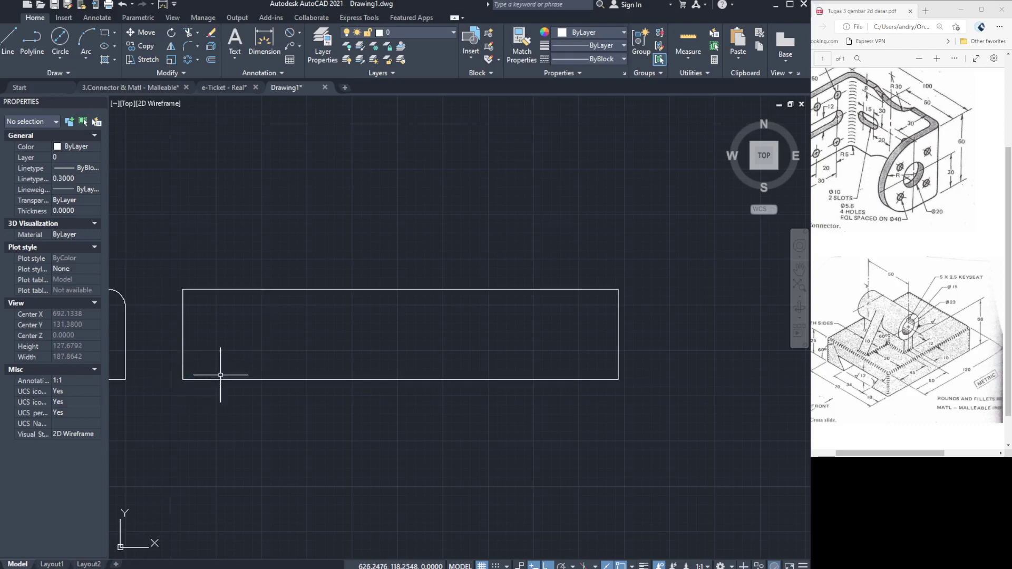
{"action": "left_click", "coordinate": [134, 86]}
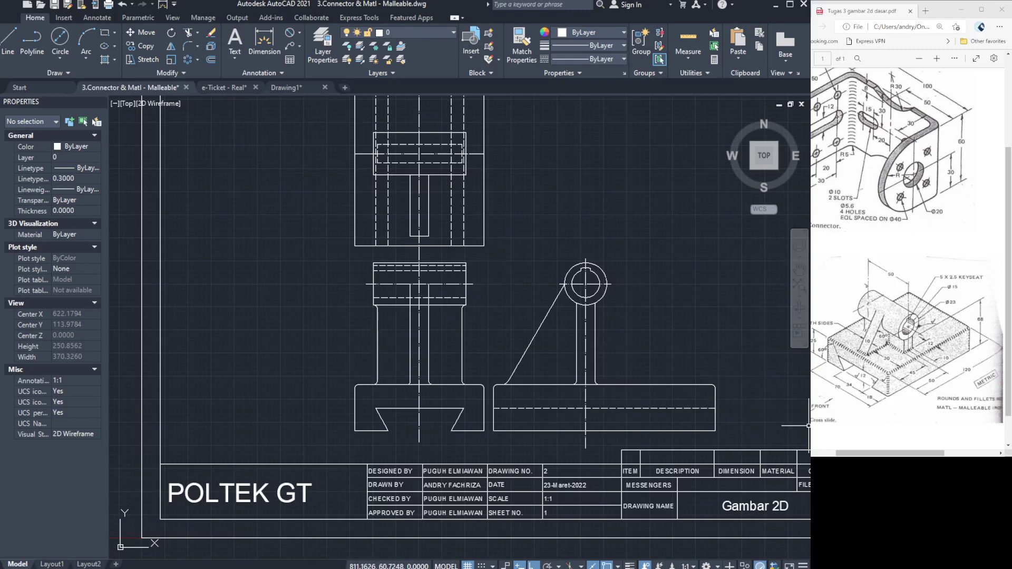
{"action": "left_click", "coordinate": [292, 87]}
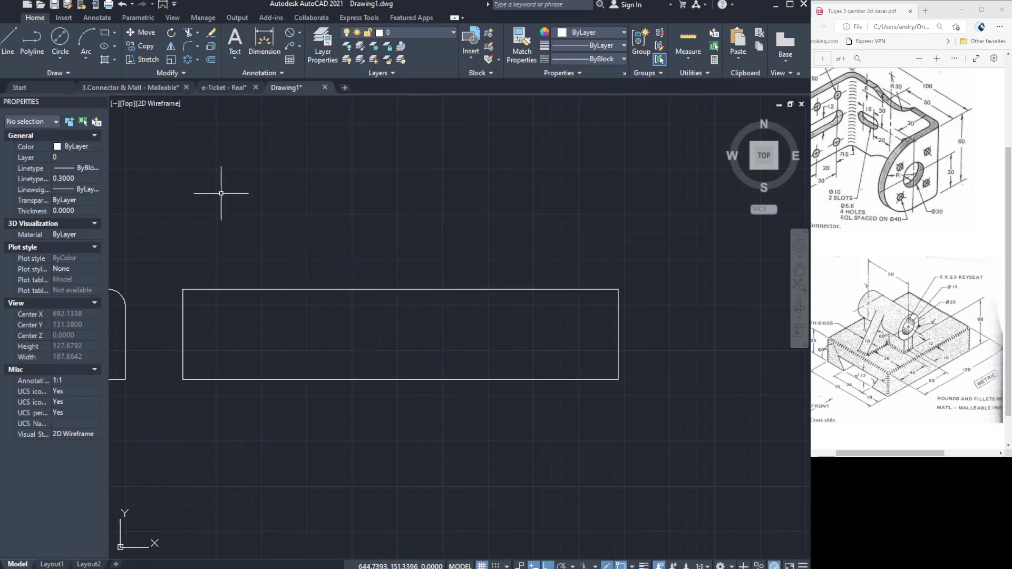
Start a vertical line on the rectangle's top edge and check the reference Malleable drawing.
{"action": "left_click", "coordinate": [8, 42]}
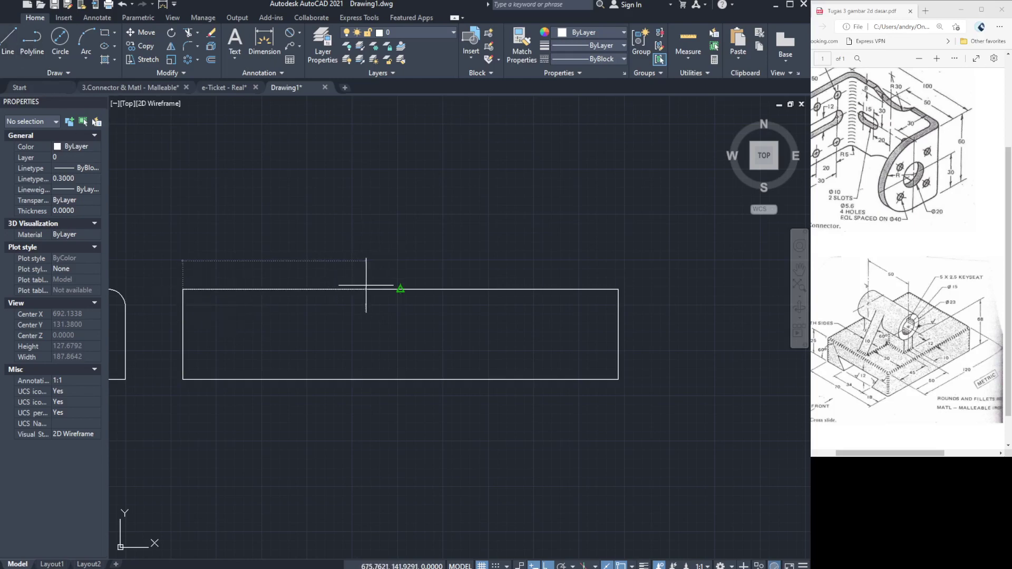
{"action": "left_click", "coordinate": [346, 289]}
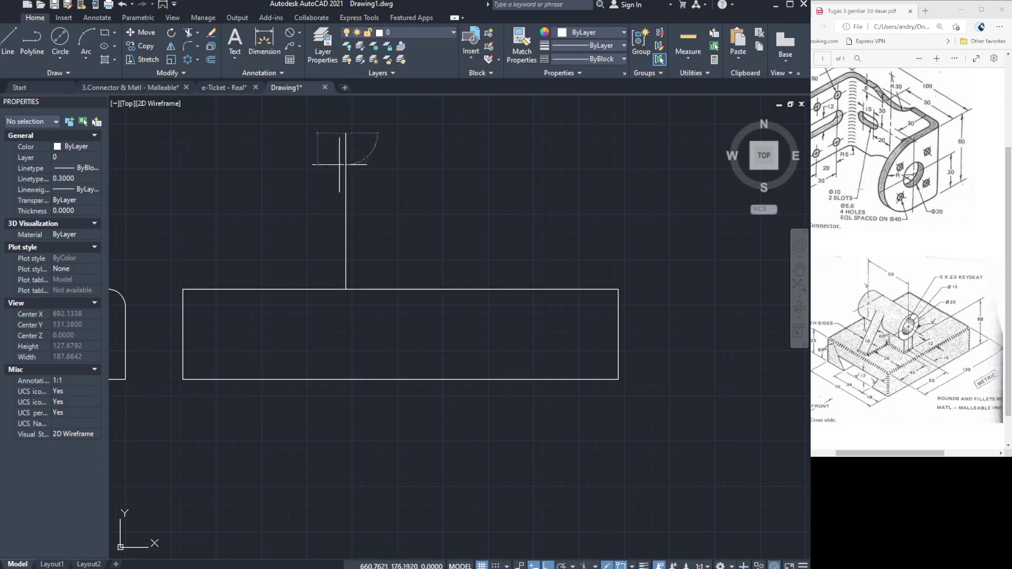
{"action": "left_click", "coordinate": [158, 88]}
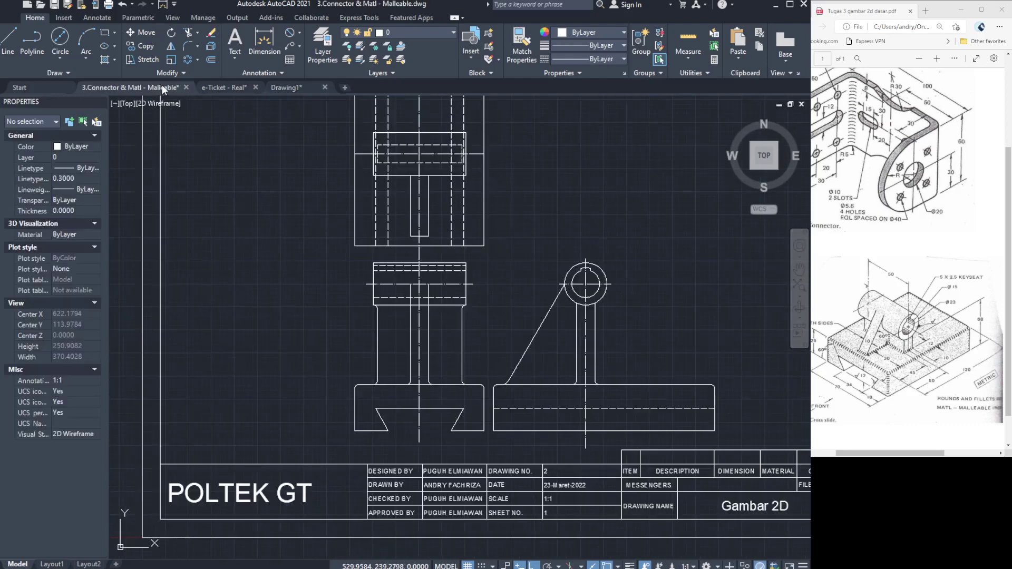
{"action": "left_click", "coordinate": [297, 87]}
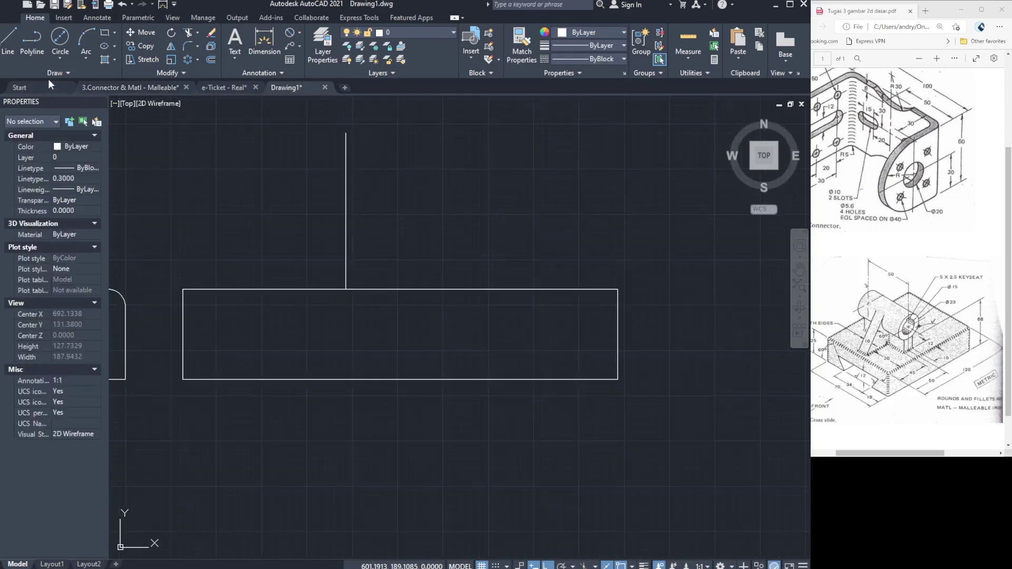
Draw a second parallel vertical line up from the top edge and begin a centre line between them.
{"action": "left_click", "coordinate": [15, 50]}
{"action": "left_click", "coordinate": [383, 289]}
{"action": "left_click", "coordinate": [383, 160]}
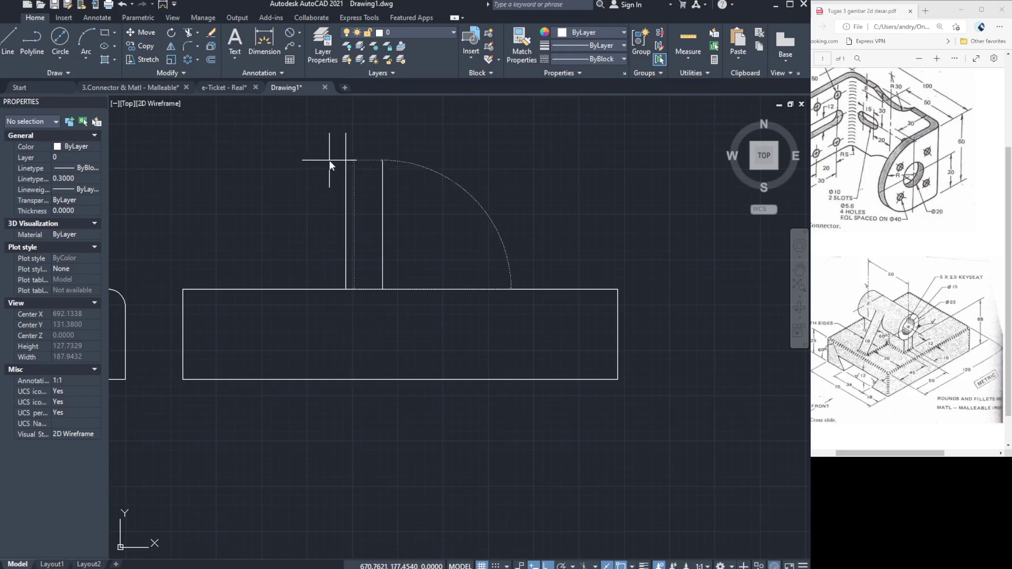
{"action": "left_click", "coordinate": [383, 132]}
{"action": "left_click", "coordinate": [346, 133]}
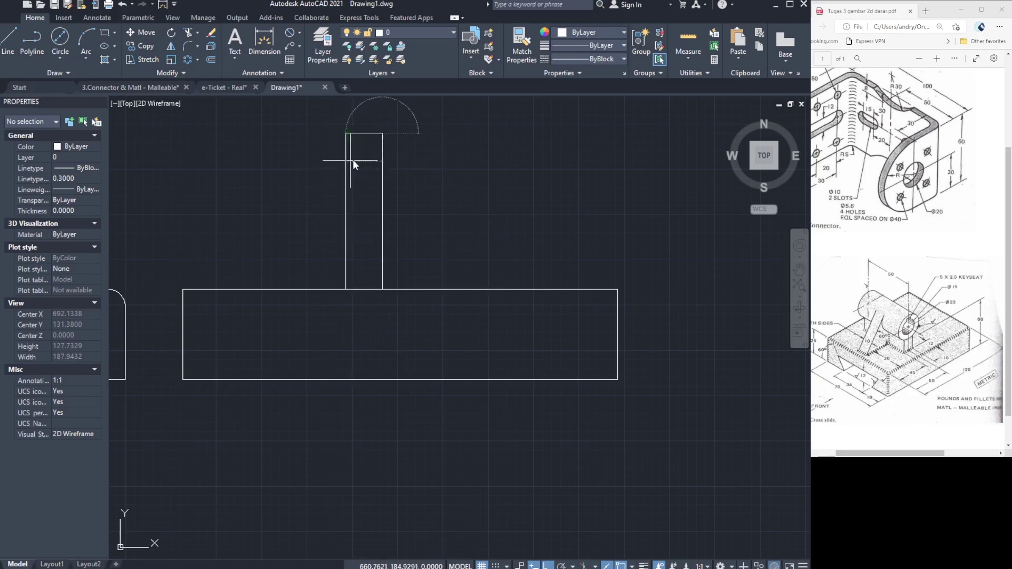
{"action": "key", "text": "Escape"}
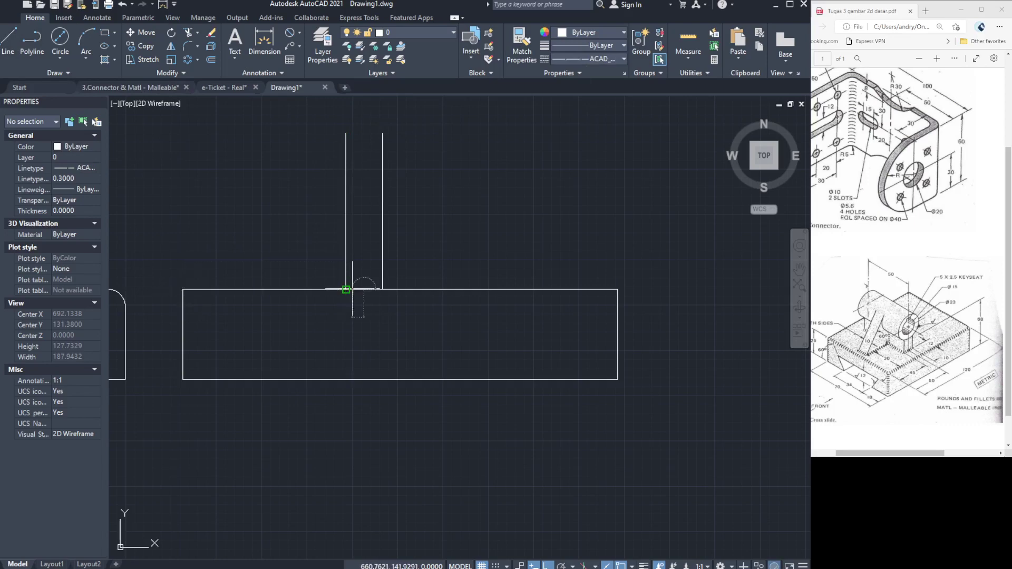
{"action": "left_click", "coordinate": [363, 289]}
{"action": "scroll", "coordinate": [362, 163], "scroll_direction": "down", "scroll_amount": 2}
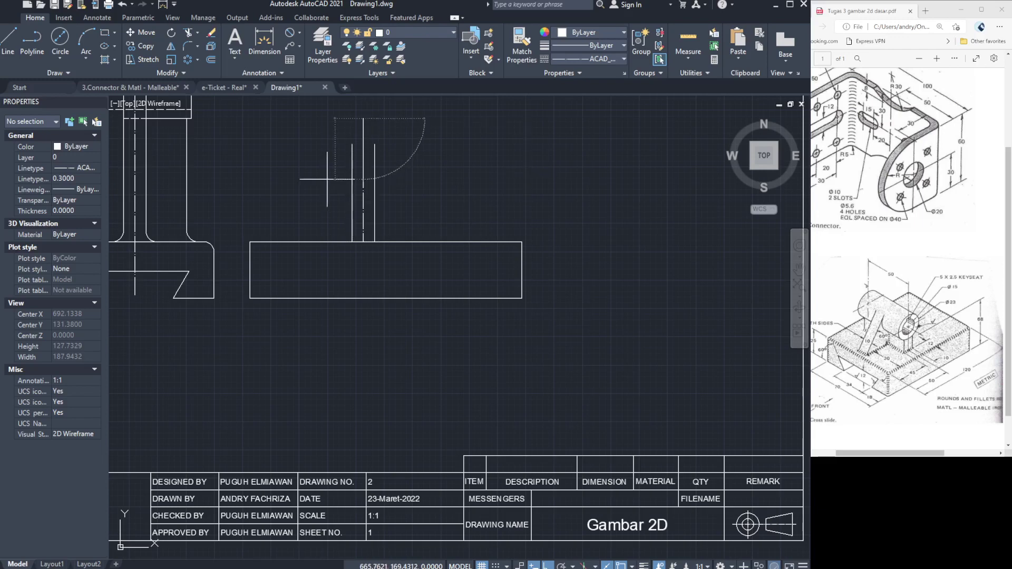
{"action": "key", "text": "Escape"}
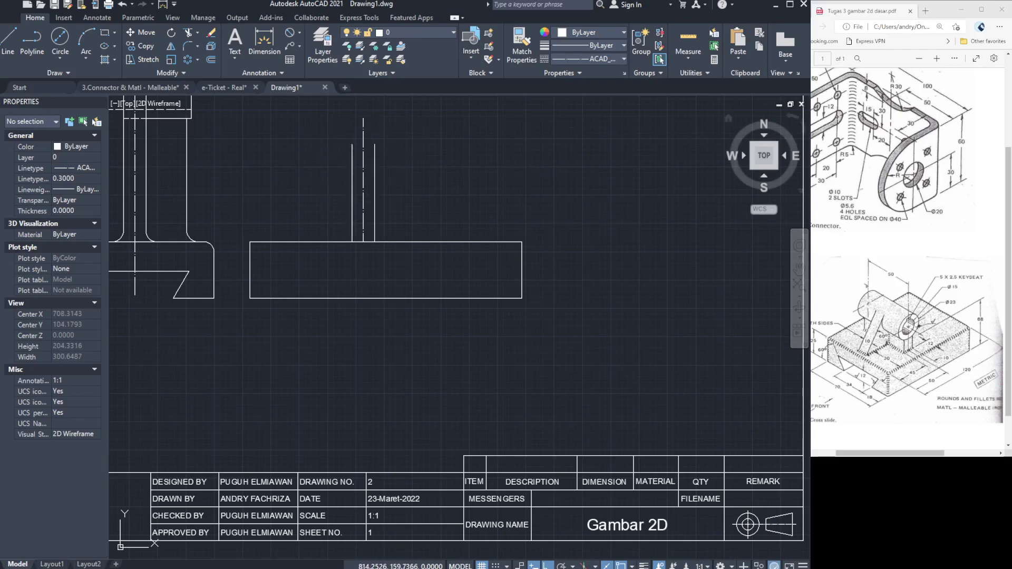
Draw the outer circle centred on the centre line's top endpoint.
{"action": "left_click", "coordinate": [799, 269]}
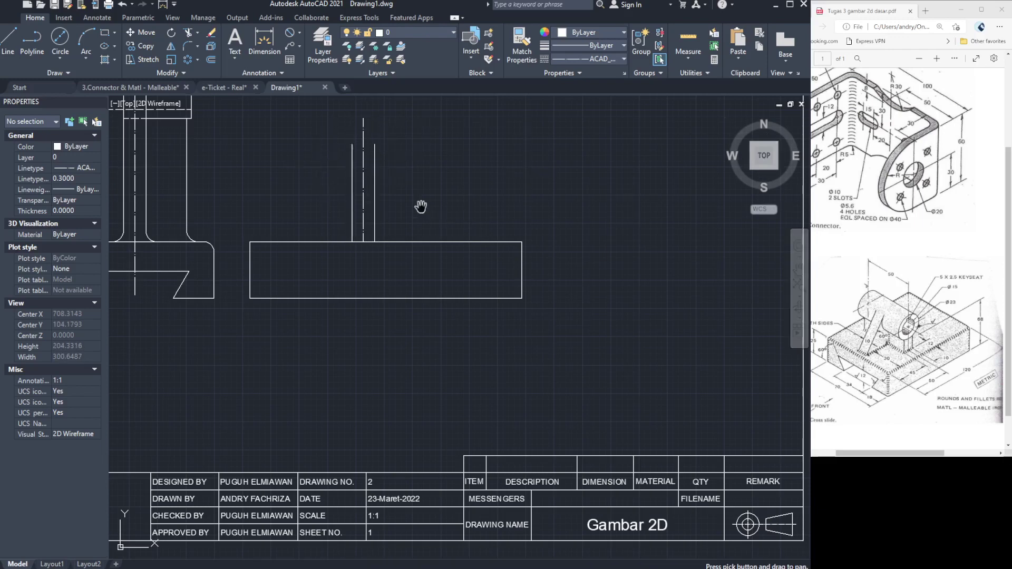
{"action": "left_click_drag", "start_coordinate": [420, 206], "coordinate": [561, 319]}
{"action": "scroll", "coordinate": [561, 319], "scroll_direction": "up", "scroll_amount": 4}
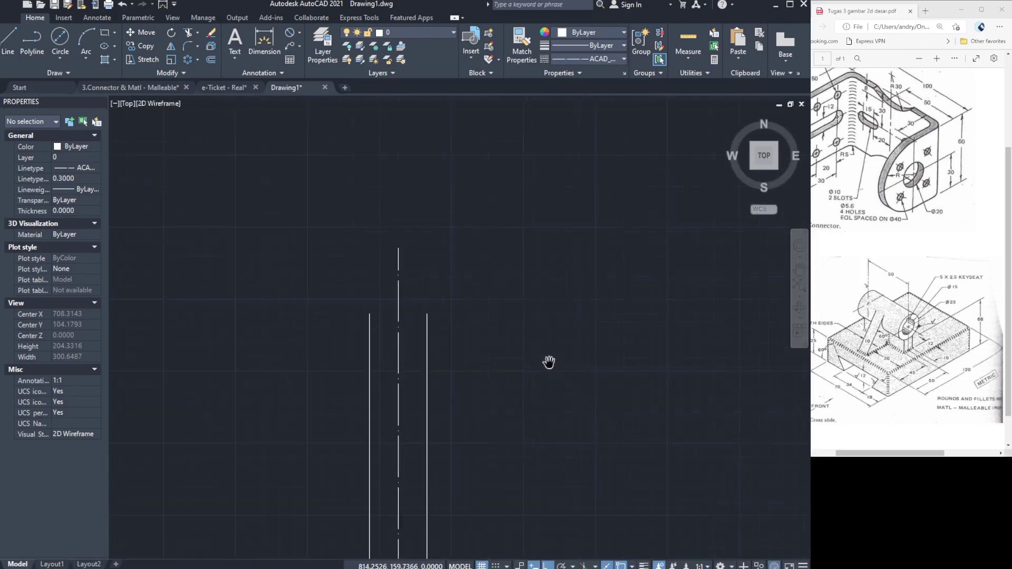
{"action": "key", "text": "Escape"}
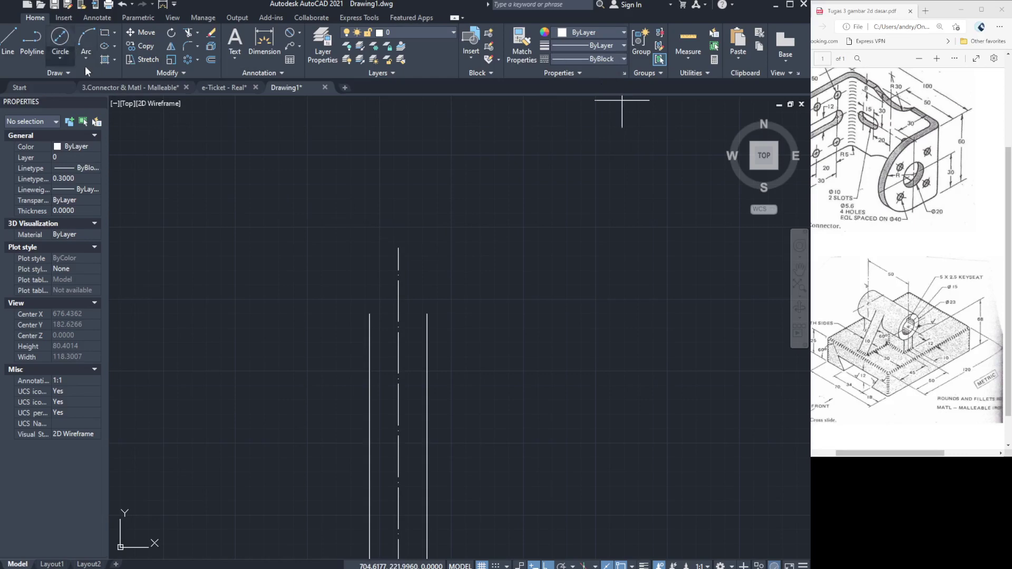
{"action": "left_click", "coordinate": [398, 248]}
{"action": "left_click", "coordinate": [427, 315]}
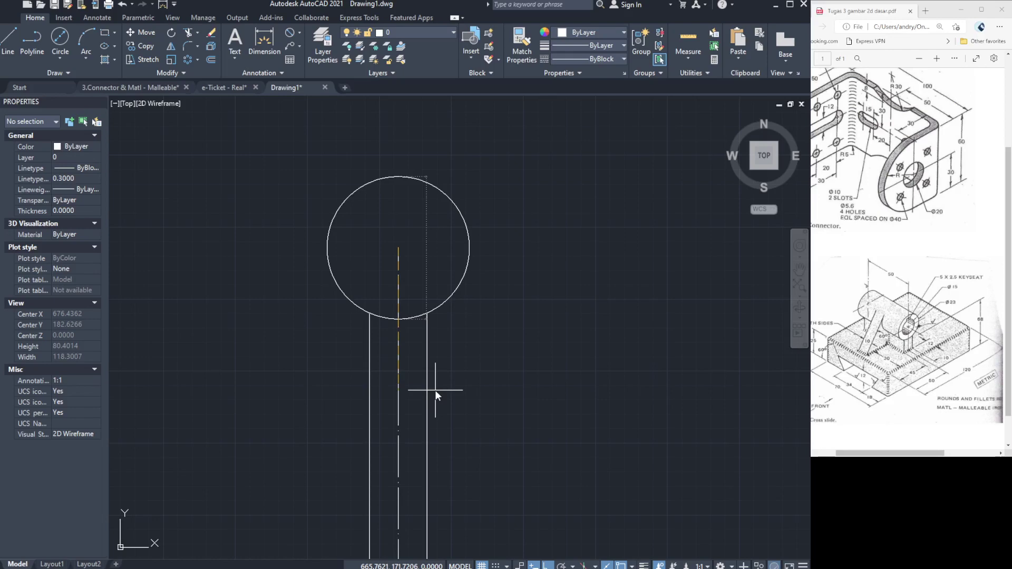
{"action": "key", "text": "Escape"}
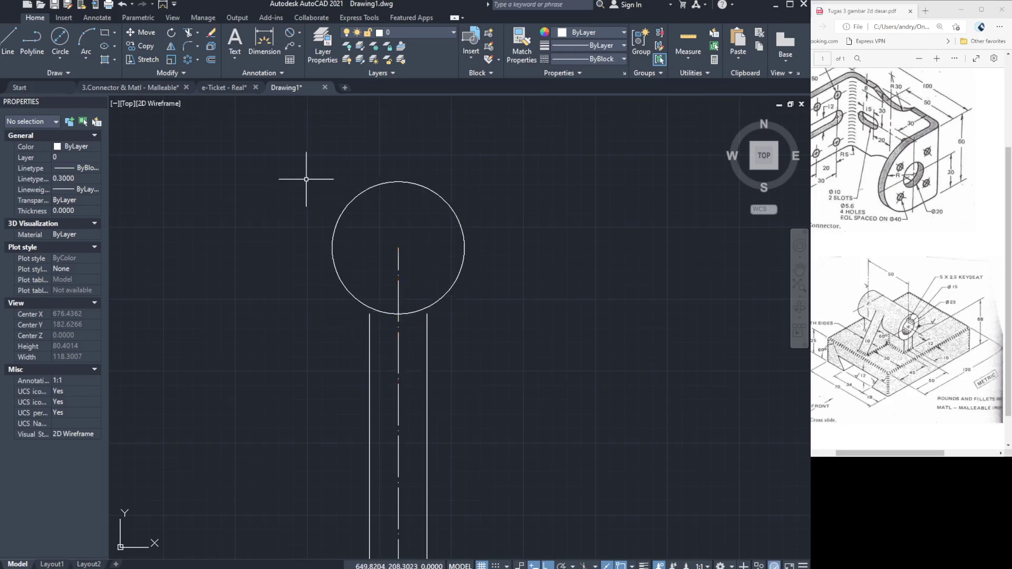
Draw a smaller concentric inner circle at the same centre point.
{"action": "left_click", "coordinate": [55, 42]}
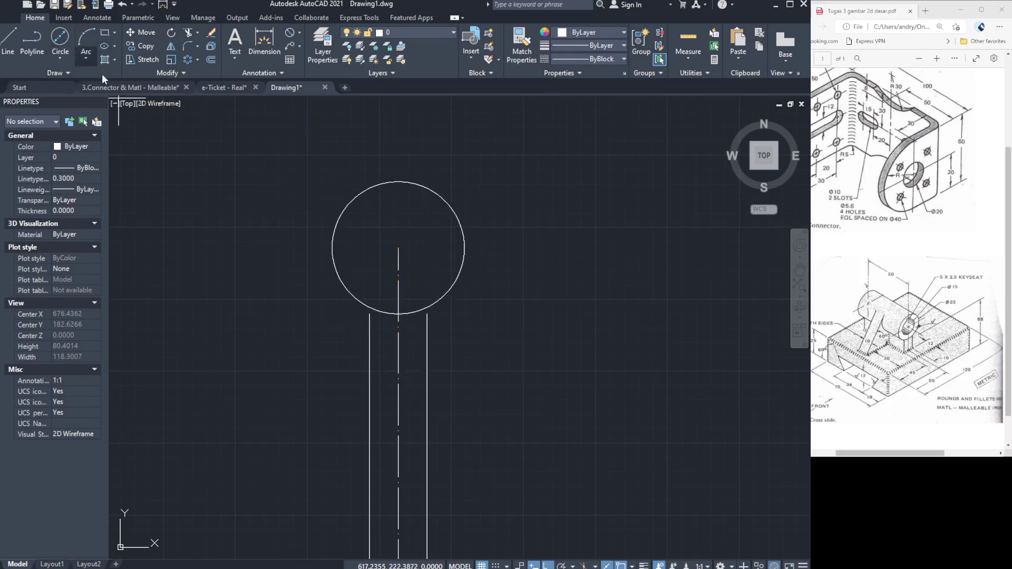
{"action": "left_click", "coordinate": [398, 248]}
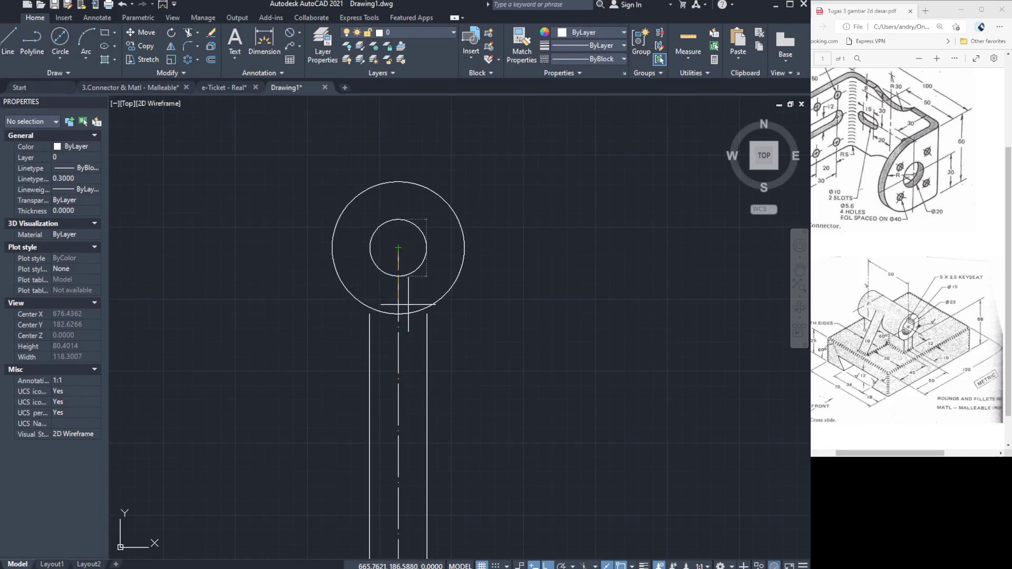
{"action": "left_click", "coordinate": [398, 291]}
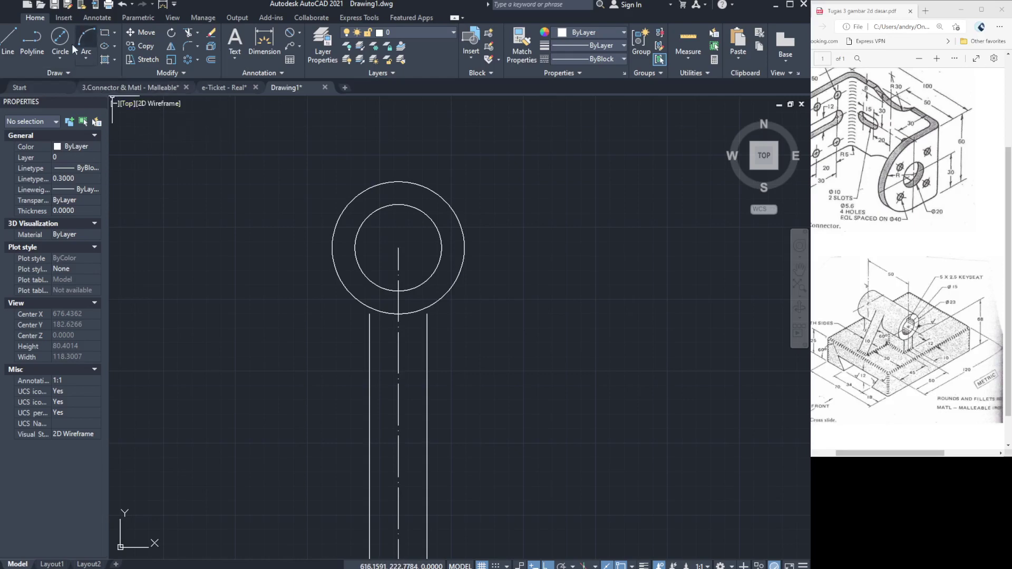
{"action": "left_click", "coordinate": [11, 43]}
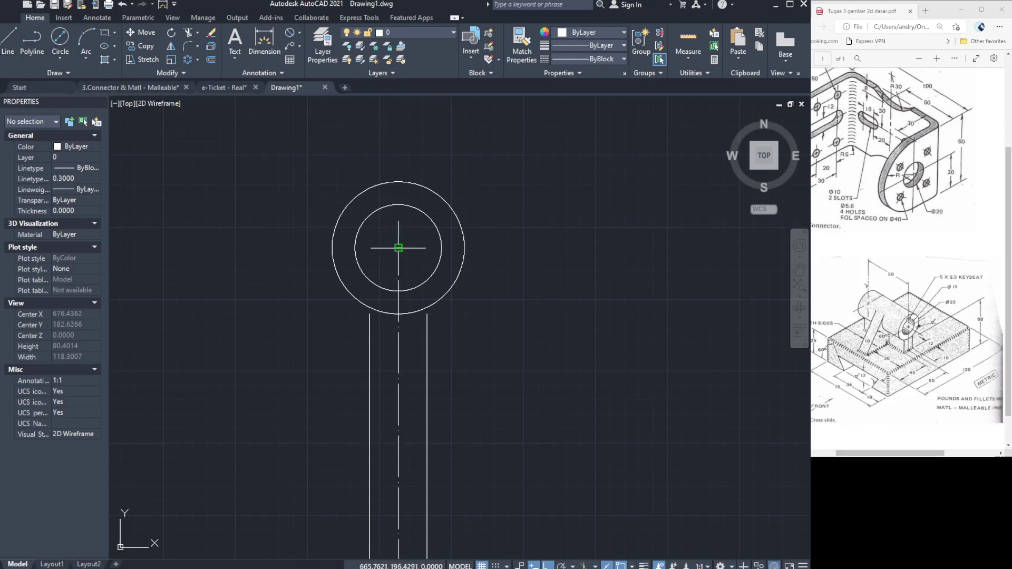
{"action": "left_click", "coordinate": [398, 248]}
Draw the keyseat outline with its 2.5 segment and close it with C.
{"action": "type", "text": "2.5"}
{"action": "key", "text": "Return"}
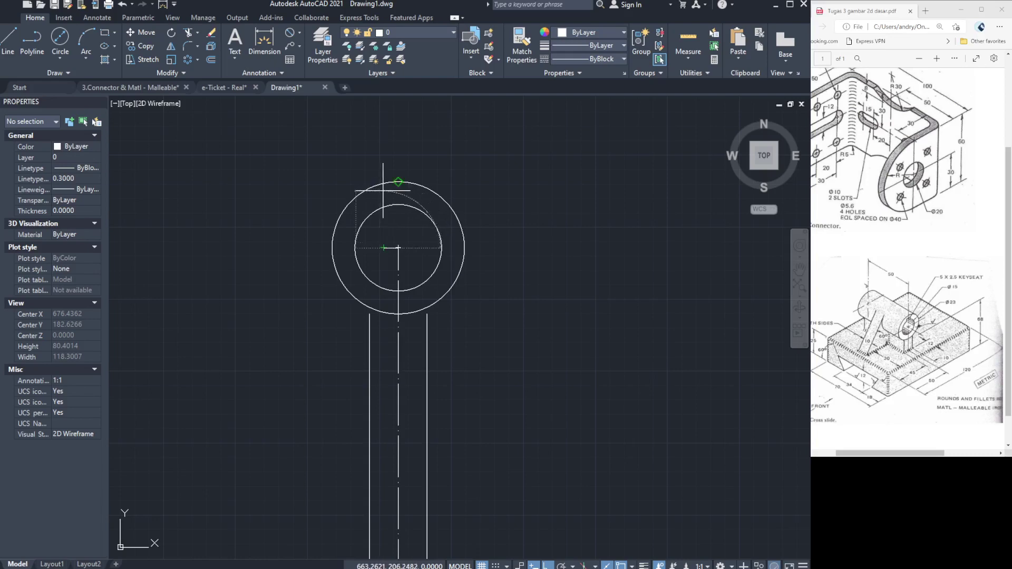
{"action": "left_click", "coordinate": [373, 150]}
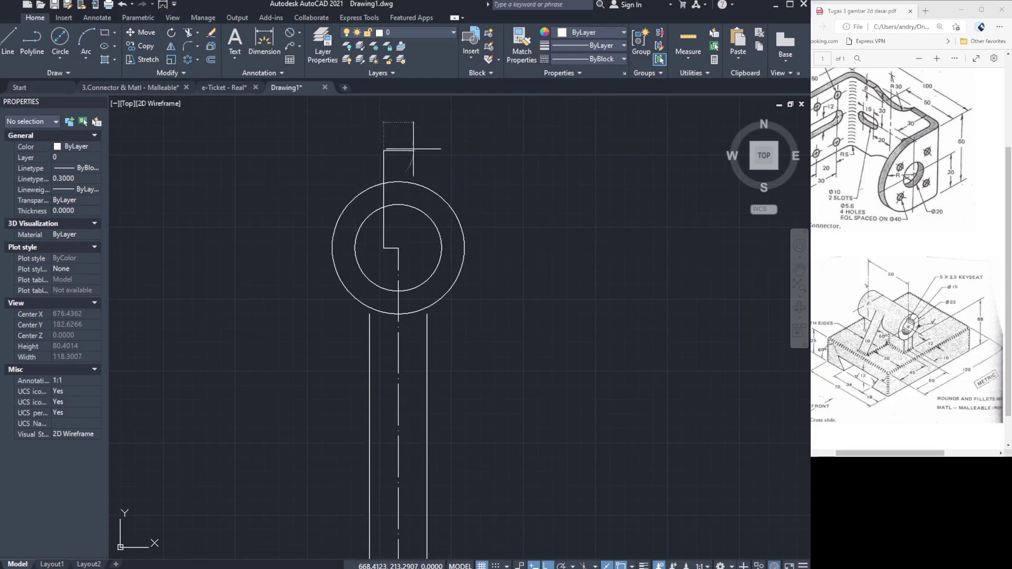
{"action": "left_click", "coordinate": [414, 150]}
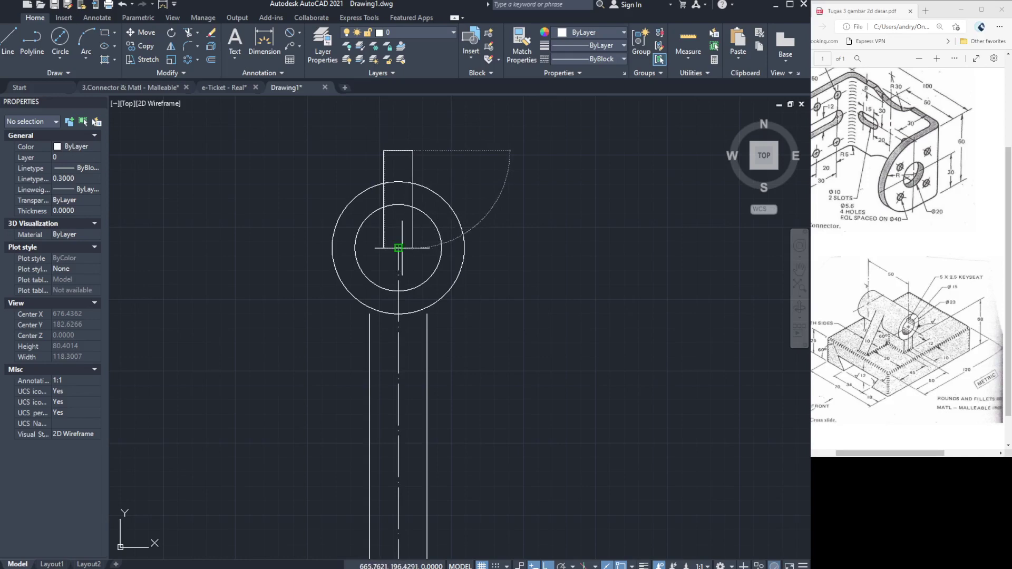
{"action": "left_click", "coordinate": [412, 248]}
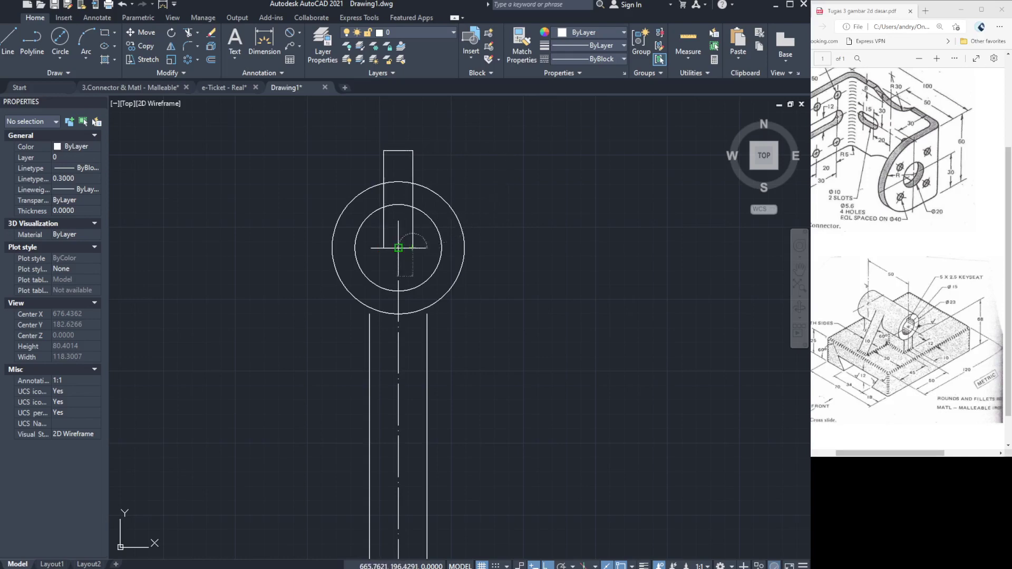
{"action": "type", "text": "c"}
{"action": "key", "text": "Return"}
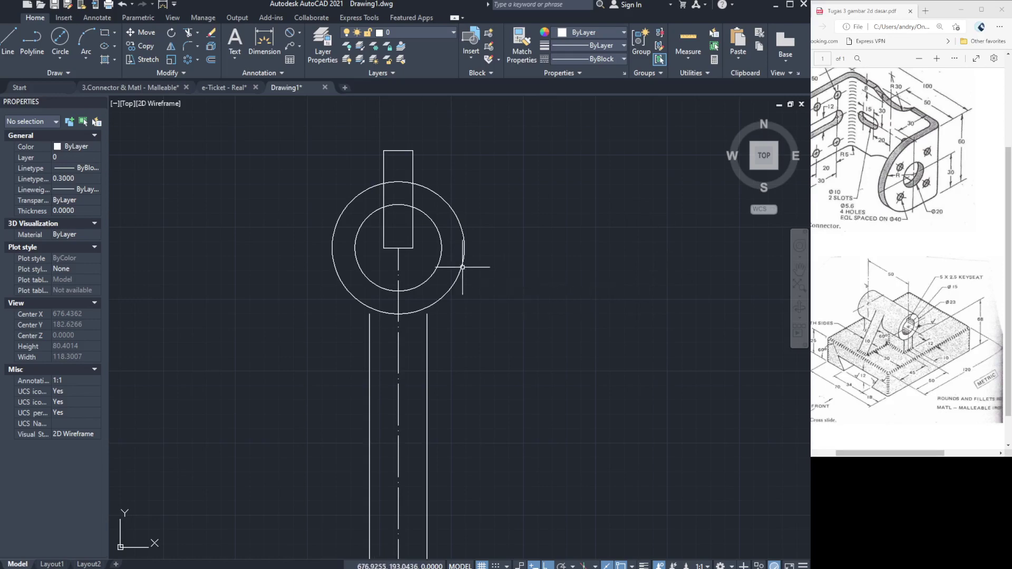
Add a bore-centred circle, then trim the keyseat edges and surplus circle arcs.
{"action": "left_click", "coordinate": [405, 205]}
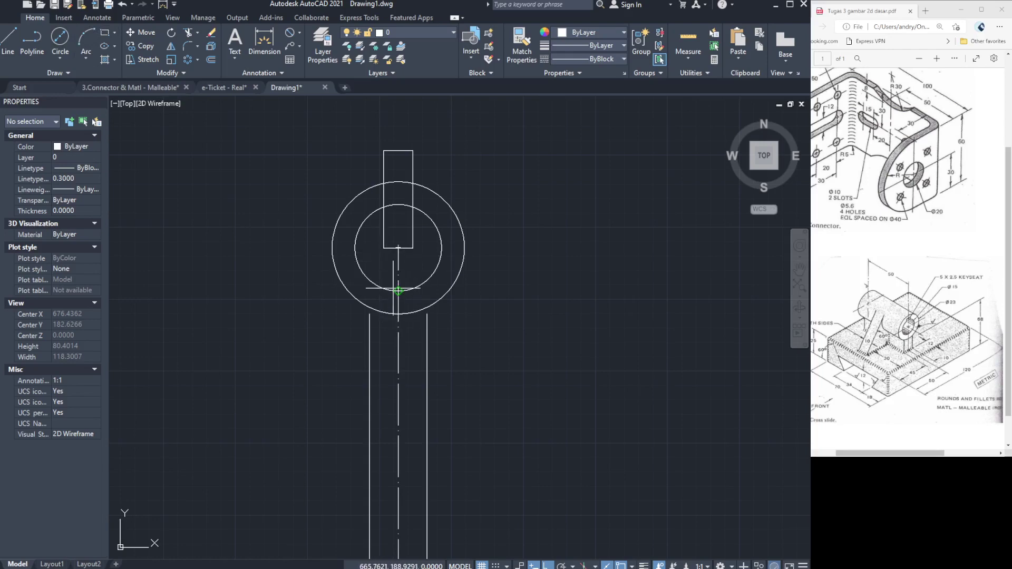
{"action": "left_click", "coordinate": [398, 247]}
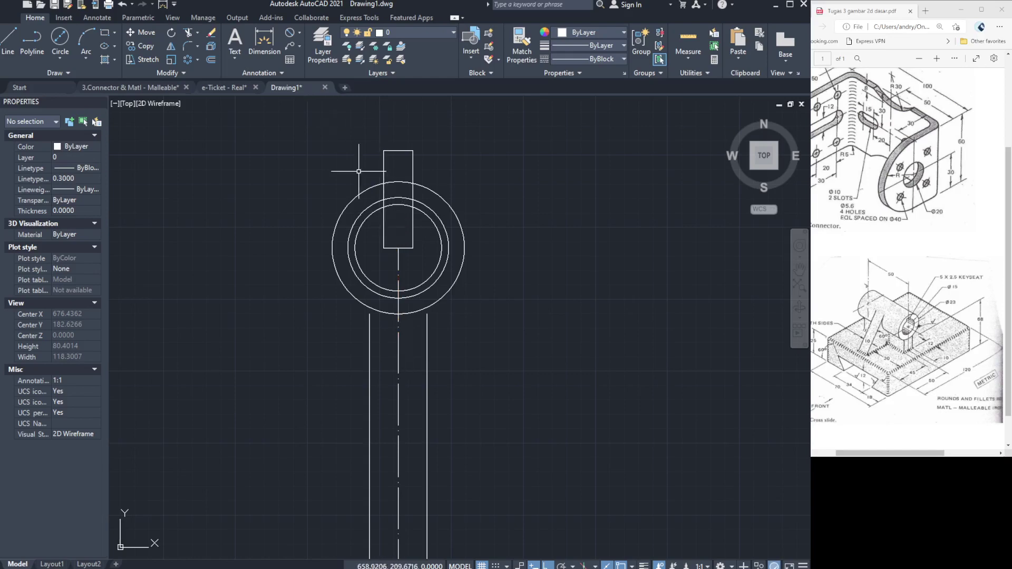
{"action": "left_click", "coordinate": [189, 34]}
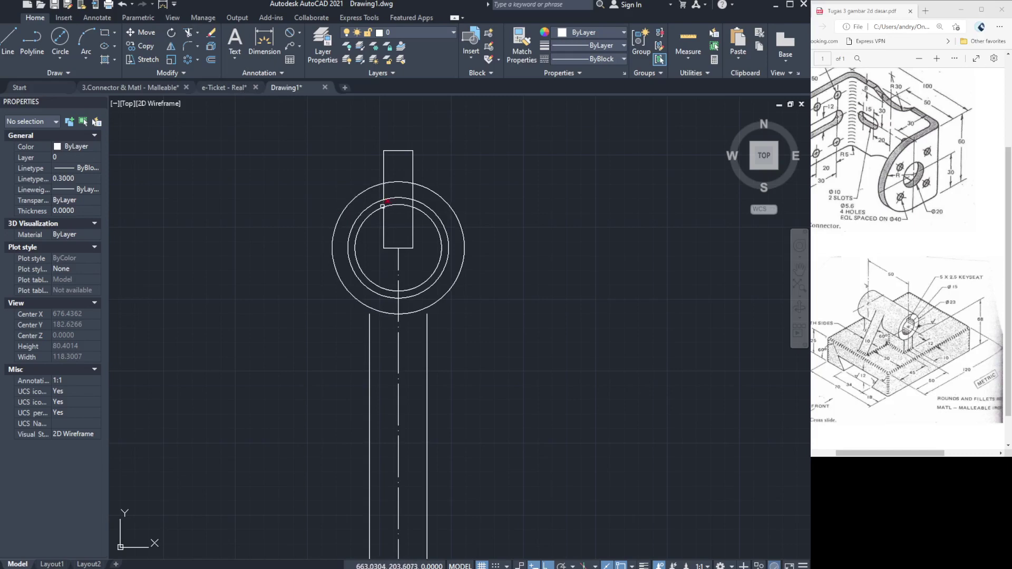
{"action": "left_click", "coordinate": [384, 226]}
{"action": "left_click", "coordinate": [413, 229]}
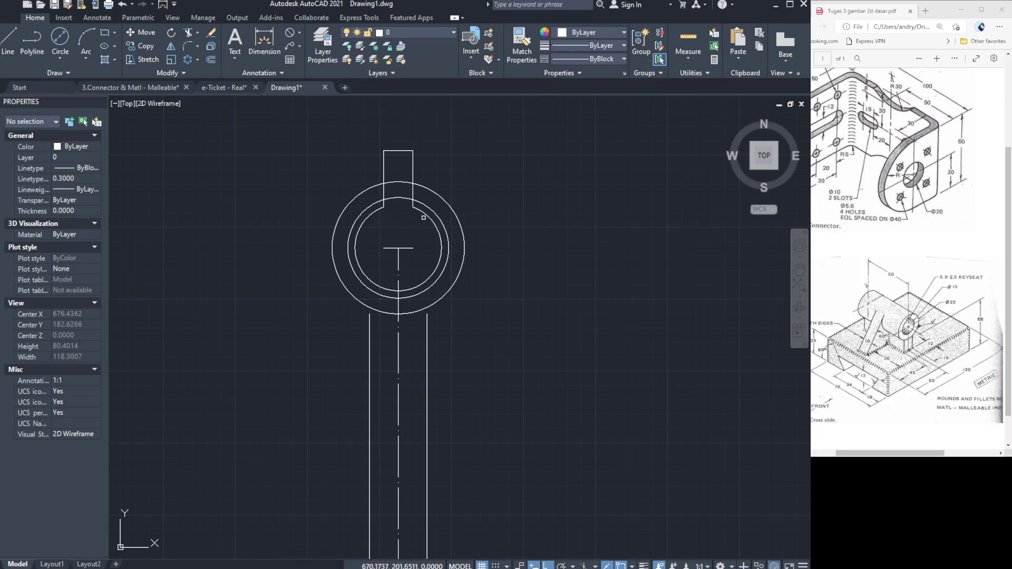
{"action": "left_click", "coordinate": [428, 208]}
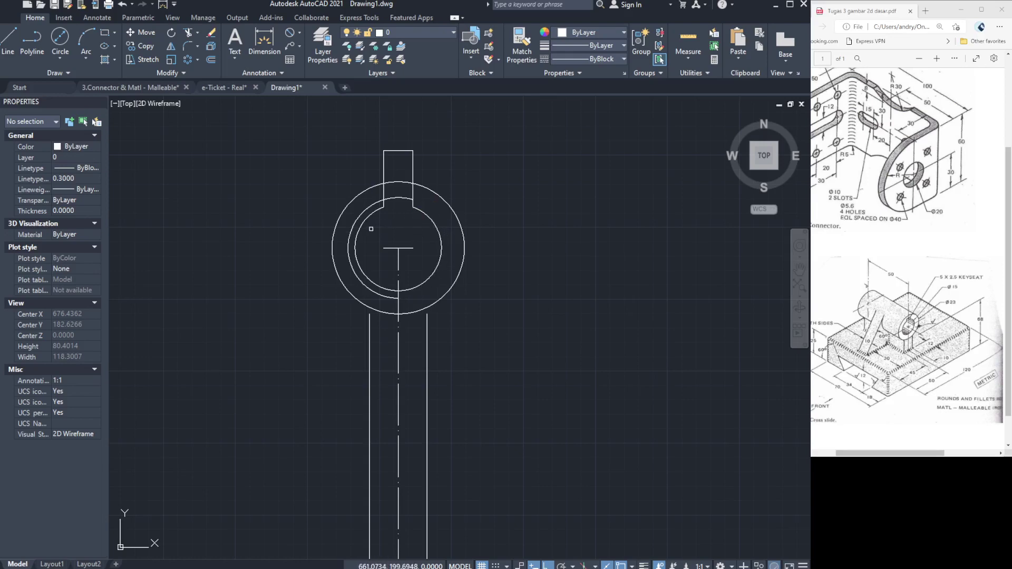
{"action": "left_click", "coordinate": [368, 211]}
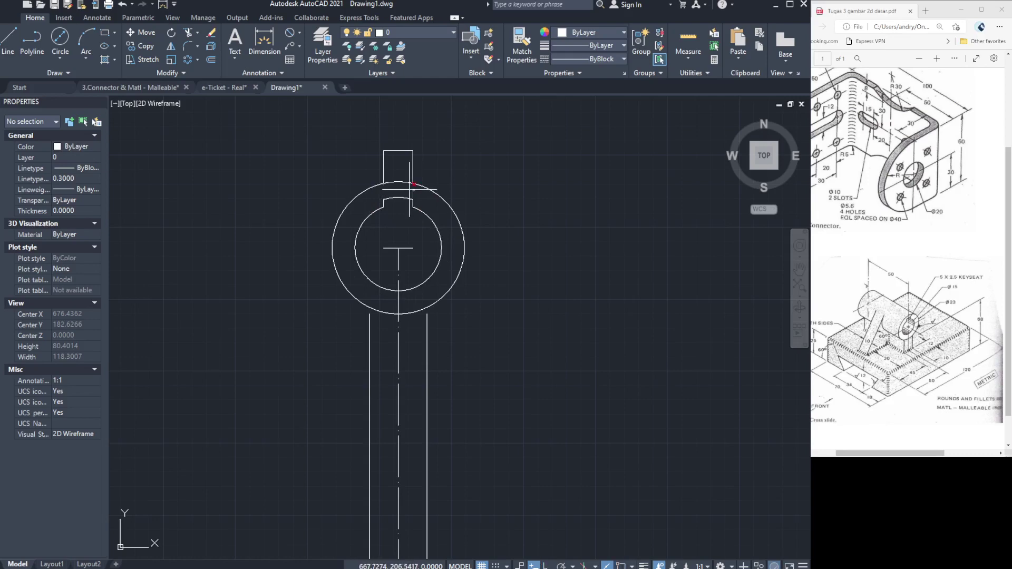
{"action": "left_click", "coordinate": [414, 162]}
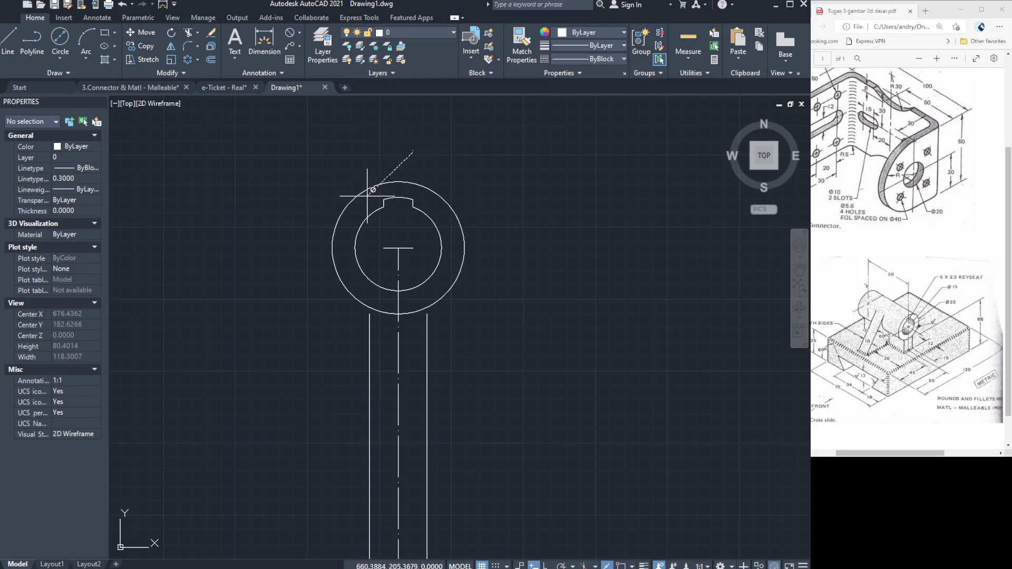
Compare against the reference connector drawing, then select the short horizontal line in the bore.
{"action": "left_click", "coordinate": [142, 87]}
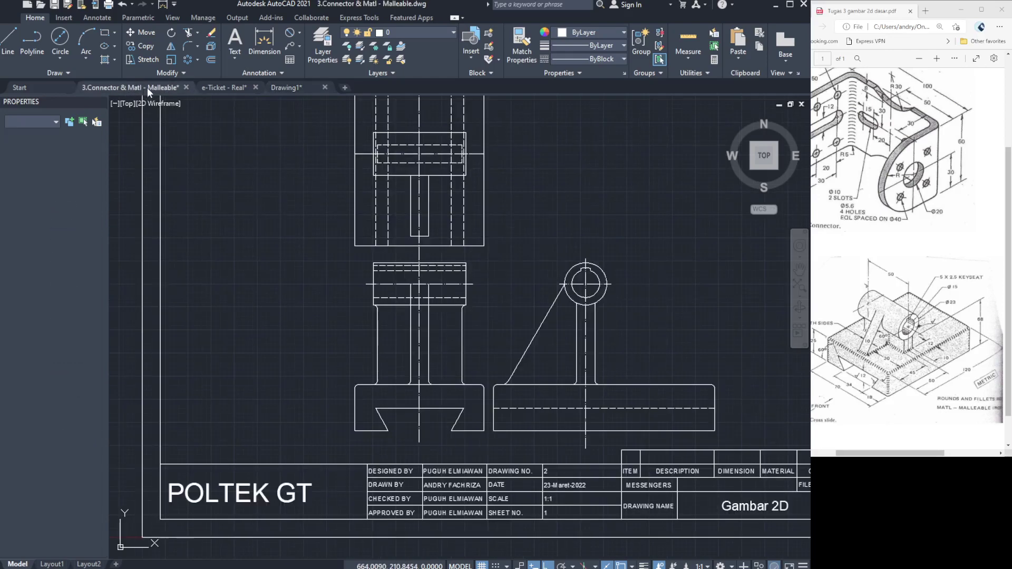
{"action": "left_click", "coordinate": [287, 88]}
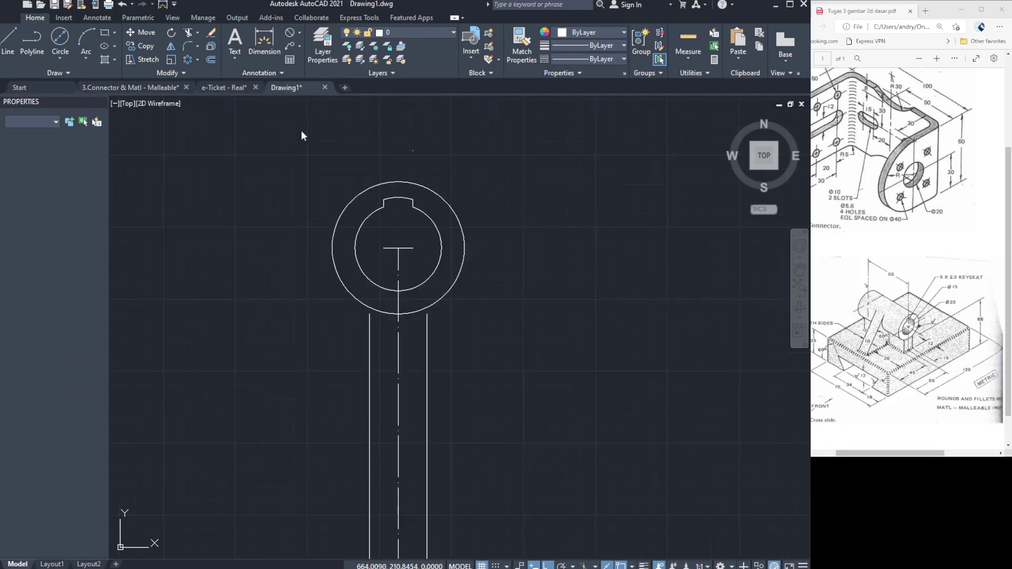
{"action": "left_click", "coordinate": [409, 247]}
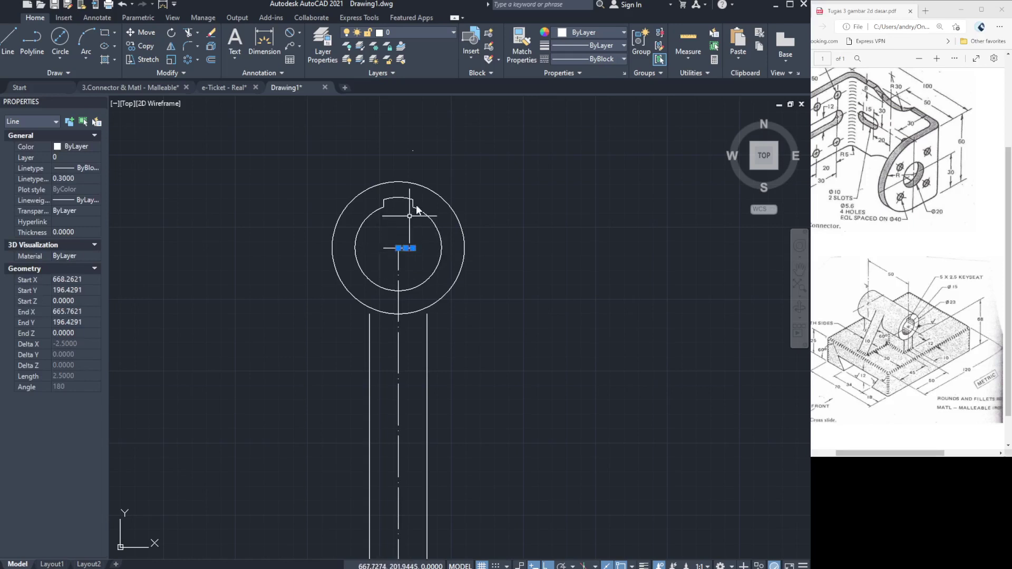
Extend the vertical centre line above the outer circle and delete the short horizontal mark.
{"action": "key", "text": "Escape"}
{"action": "left_click", "coordinate": [398, 272]}
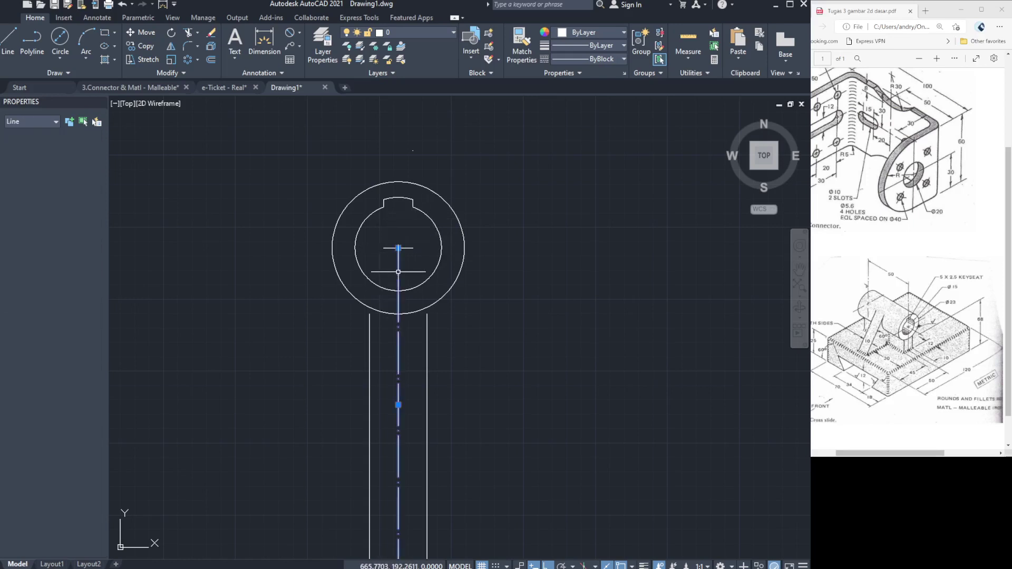
{"action": "left_click", "coordinate": [398, 248]}
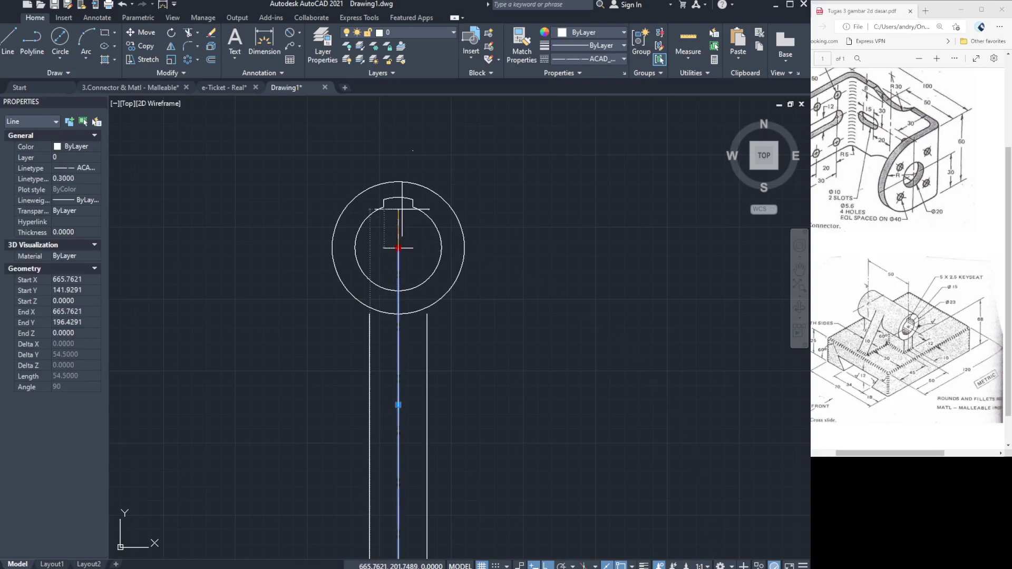
{"action": "left_click", "coordinate": [398, 161]}
{"action": "key", "text": "Escape"}
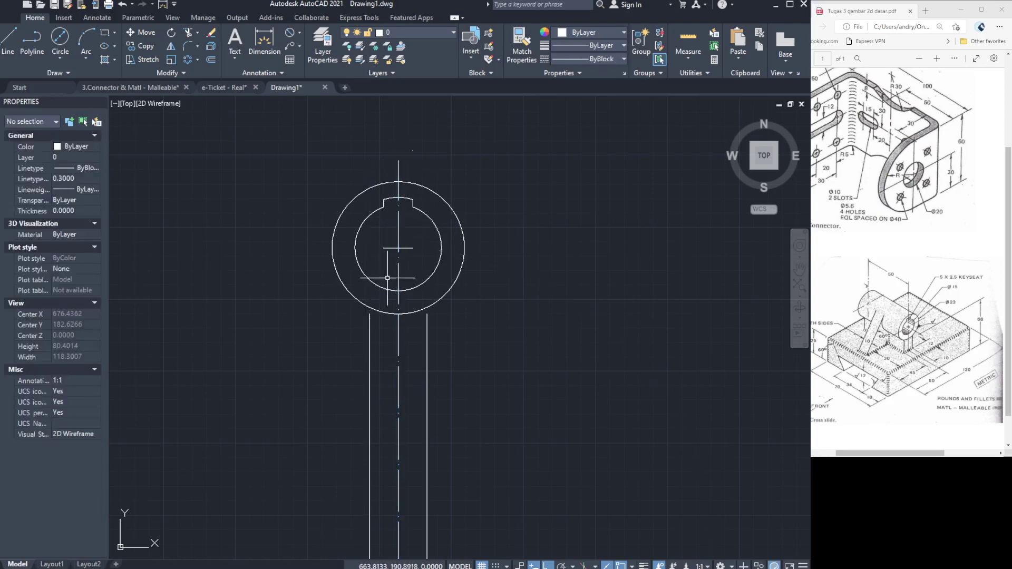
{"action": "left_click", "coordinate": [395, 248]}
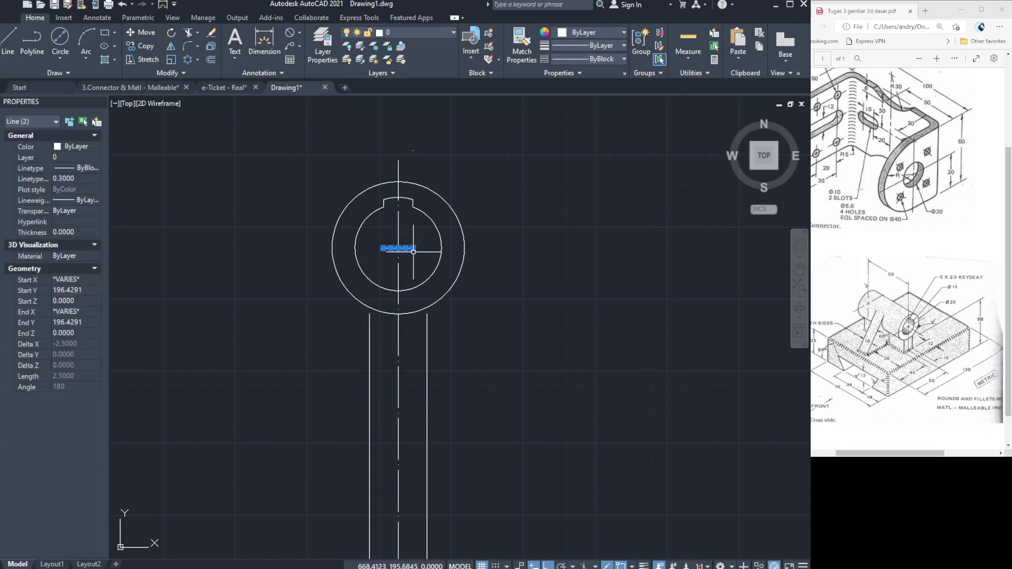
{"action": "key", "text": "Delete"}
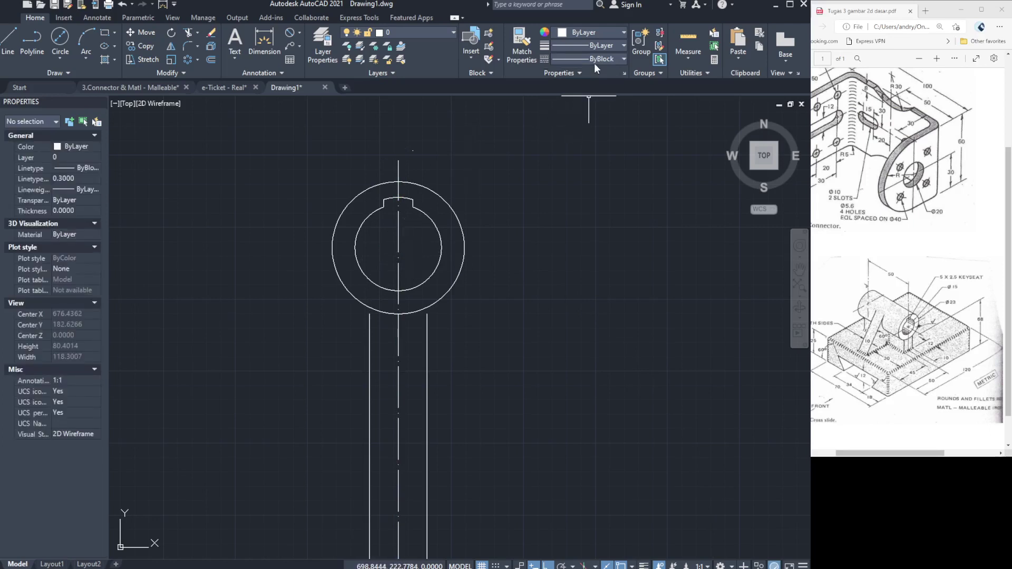
With CENTER linetype, draw a horizontal centre line and stretch it left past the outer circle.
{"action": "left_click", "coordinate": [595, 59]}
{"action": "left_click", "coordinate": [590, 105]}
{"action": "left_click", "coordinate": [19, 49]}
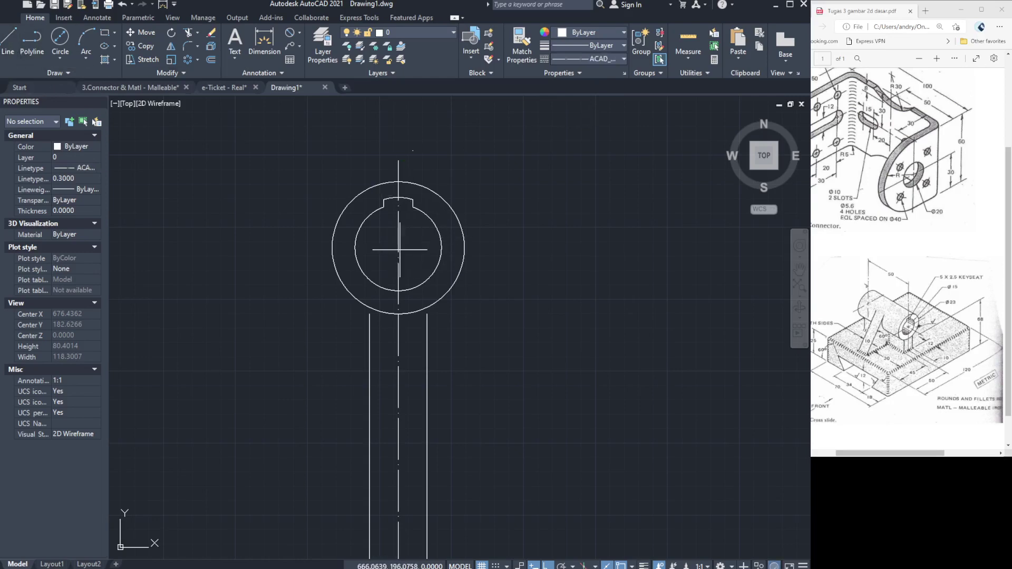
{"action": "left_click", "coordinate": [8, 47]}
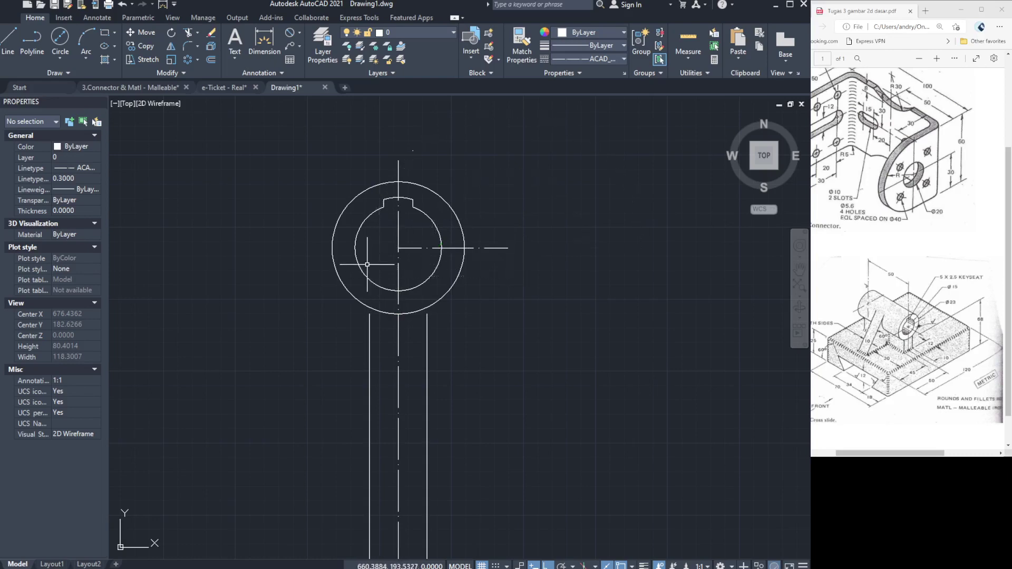
{"action": "left_click", "coordinate": [407, 247]}
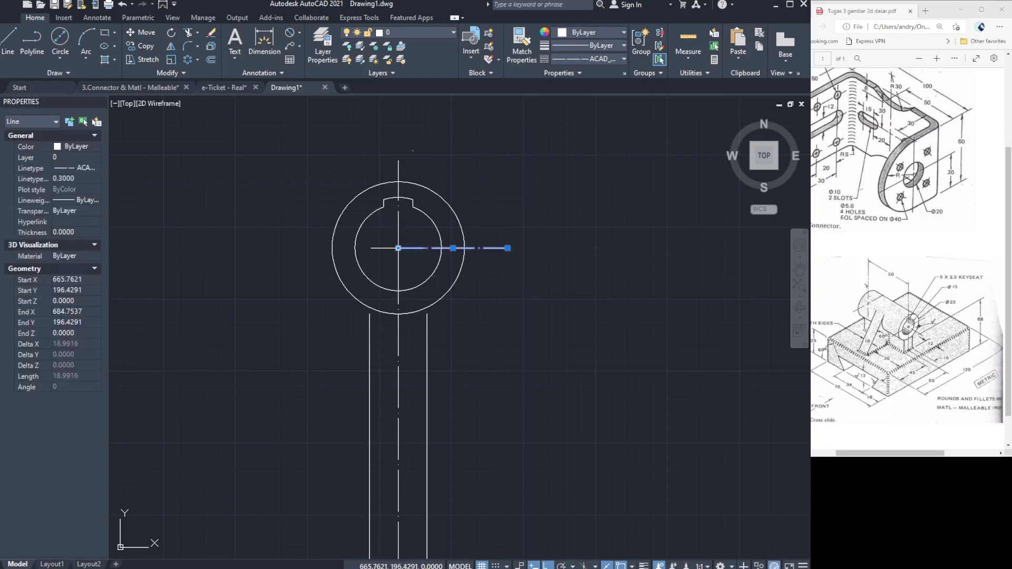
{"action": "left_click", "coordinate": [398, 248]}
{"action": "left_click", "coordinate": [290, 256]}
{"action": "key", "text": "Escape"}
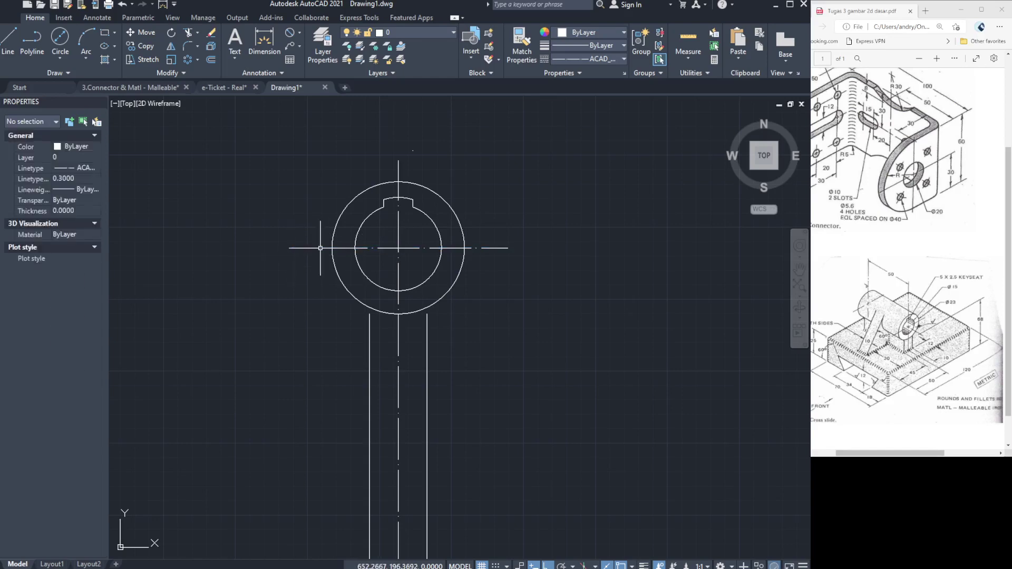
{"action": "scroll", "coordinate": [563, 274], "scroll_direction": "down", "scroll_amount": 1}
{"action": "scroll", "coordinate": [563, 274], "scroll_direction": "down", "scroll_amount": 3}
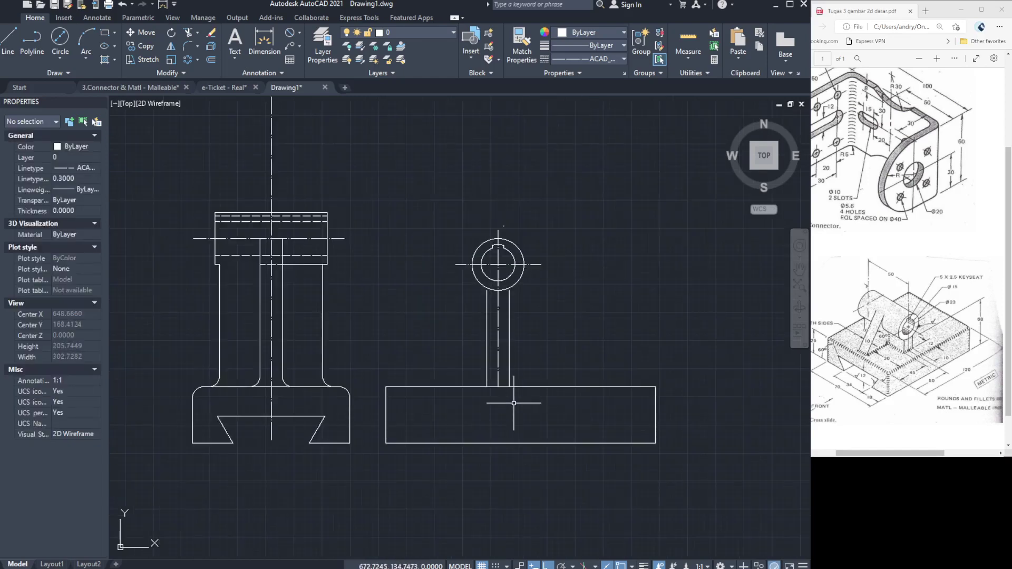
{"action": "left_click", "coordinate": [147, 88]}
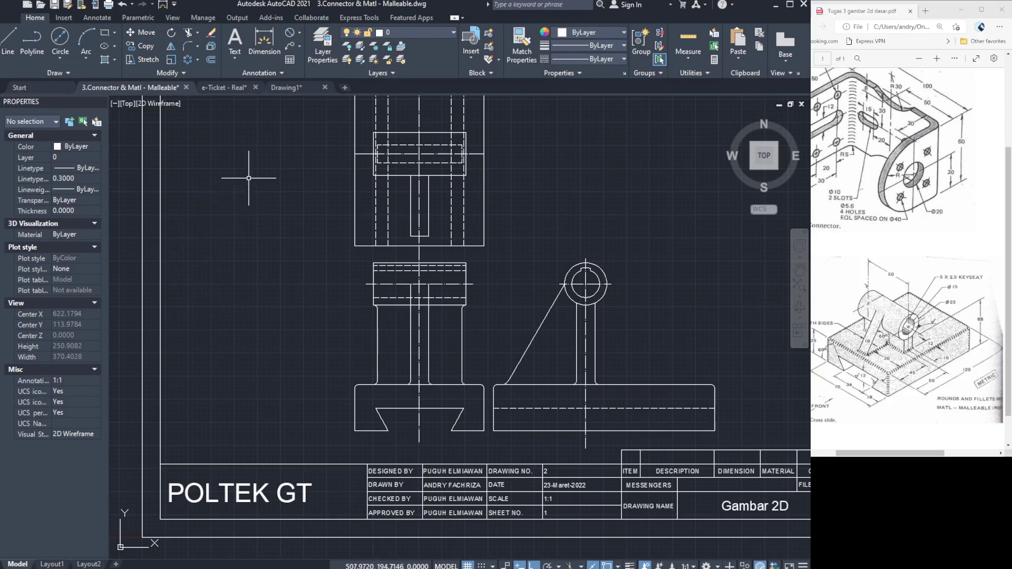
{"action": "left_click", "coordinate": [285, 88]}
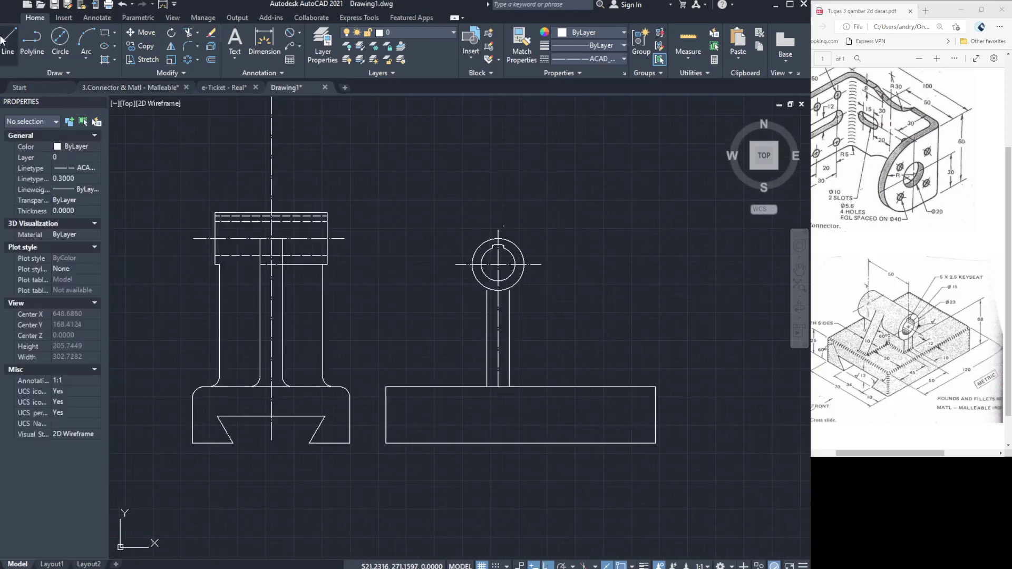
{"action": "left_click", "coordinate": [17, 46]}
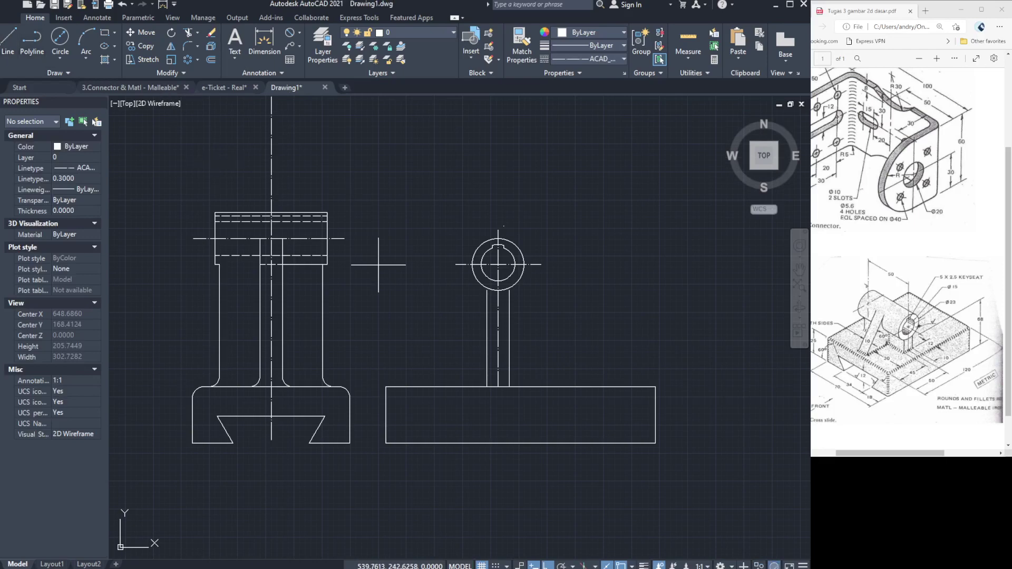
{"action": "left_click", "coordinate": [471, 265]}
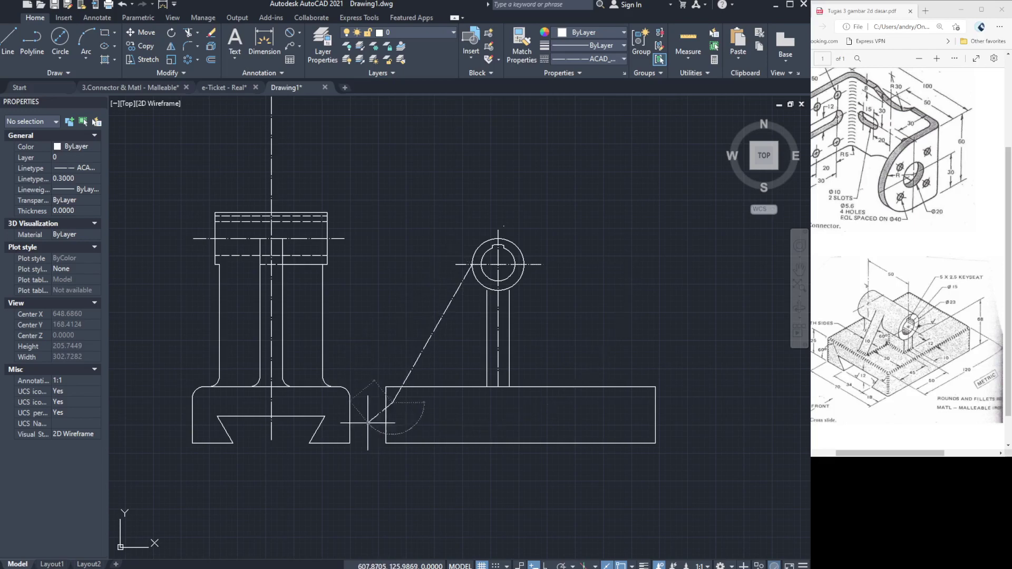
{"action": "left_click", "coordinate": [420, 359]}
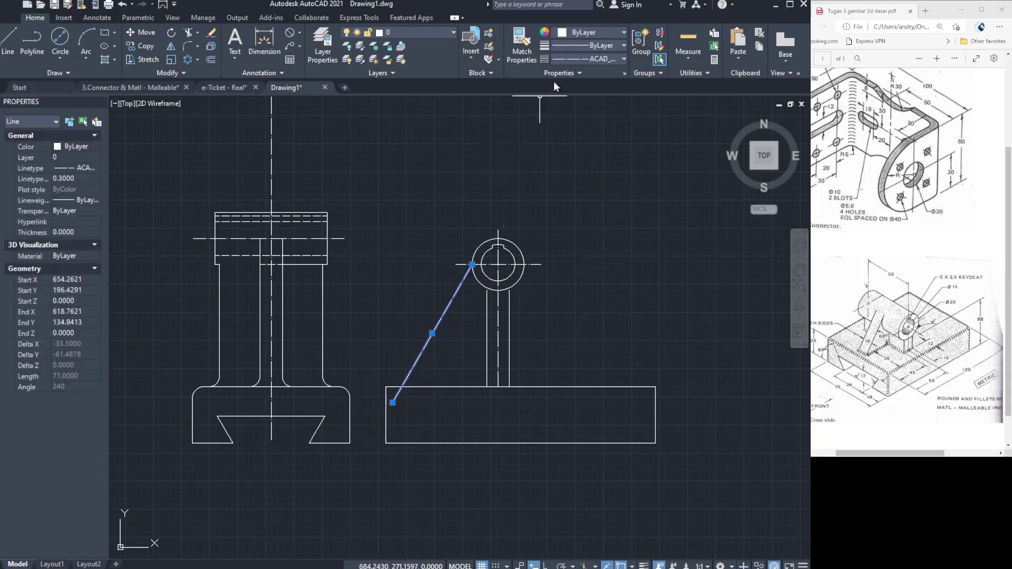
{"action": "key", "text": "Escape"}
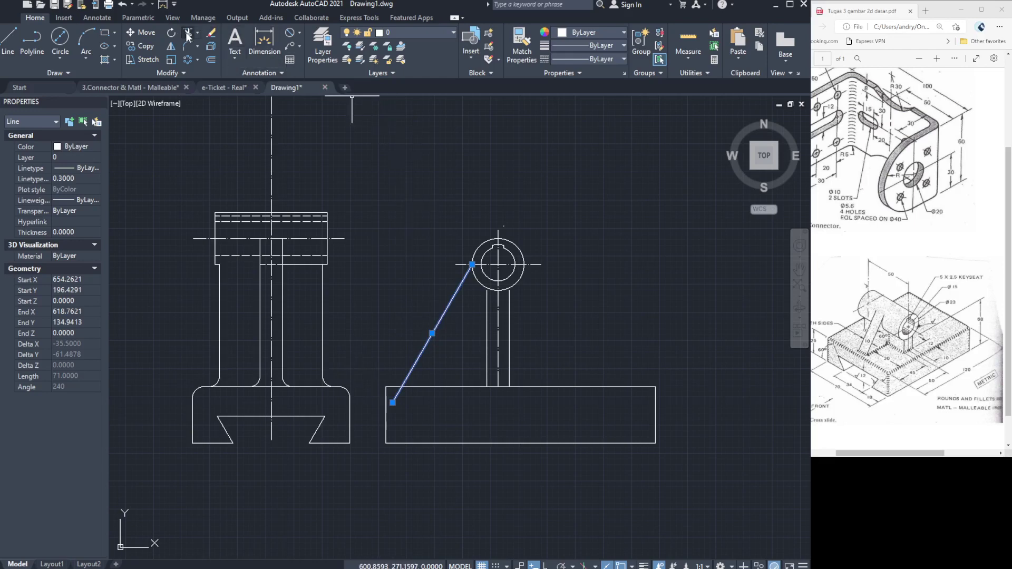
{"action": "key", "text": "Escape"}
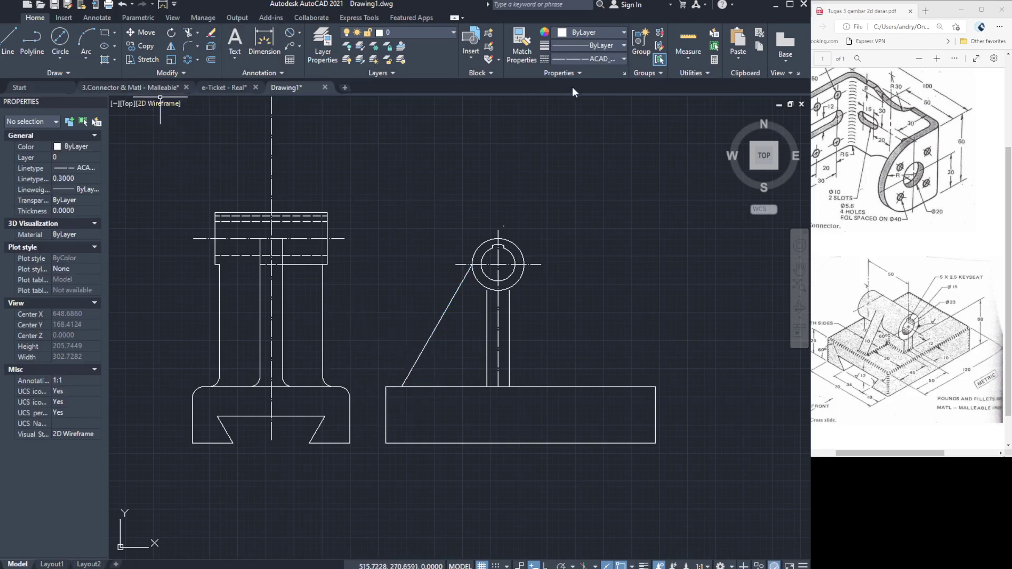
Draw a horizontal line across the base rectangle from its left-edge midpoint, then view the 3.Connector & Matl - Malleable drawing.
{"action": "left_click", "coordinate": [585, 59]}
{"action": "left_click", "coordinate": [585, 71]}
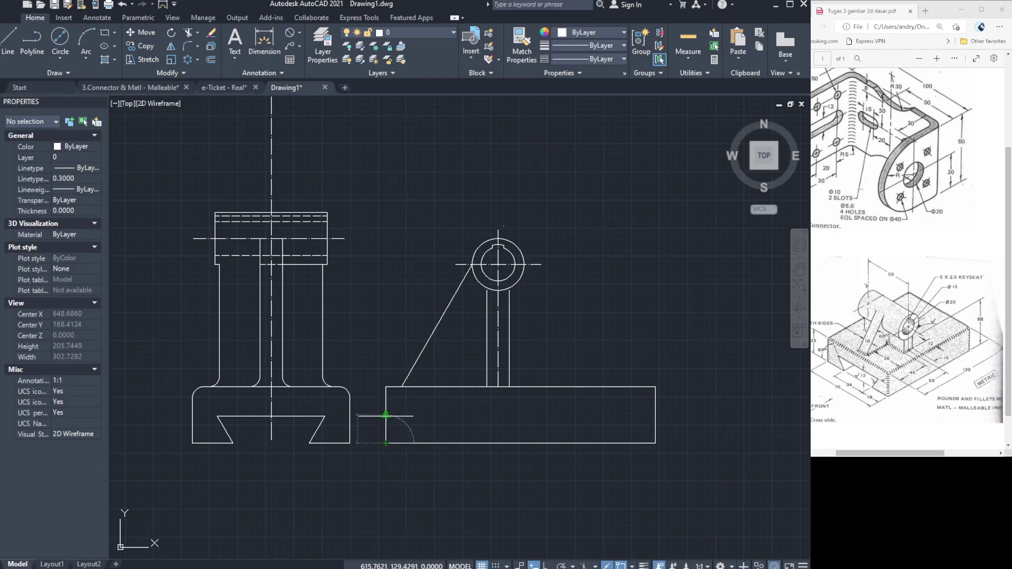
{"action": "left_click", "coordinate": [384, 416]}
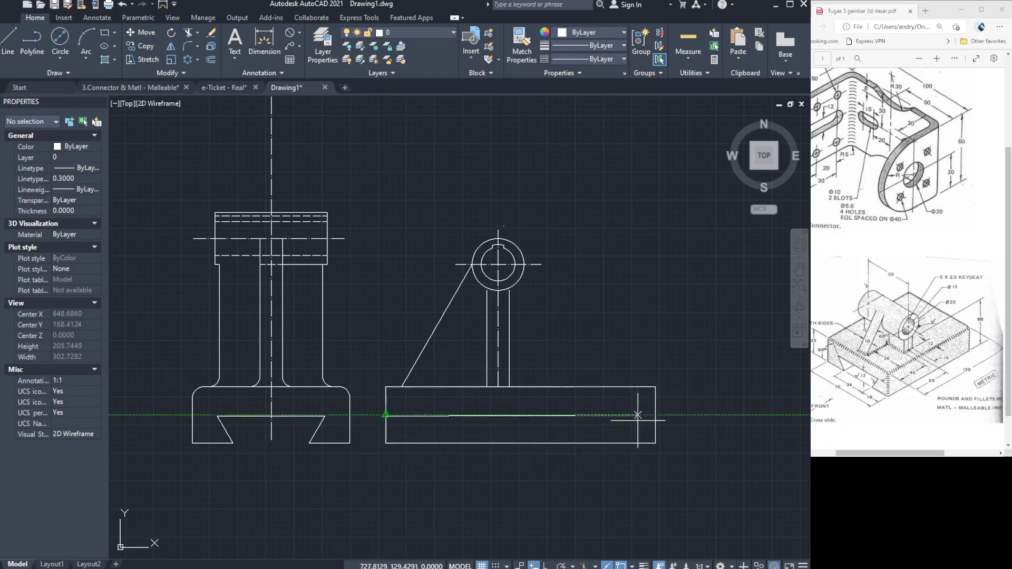
{"action": "left_click", "coordinate": [655, 416]}
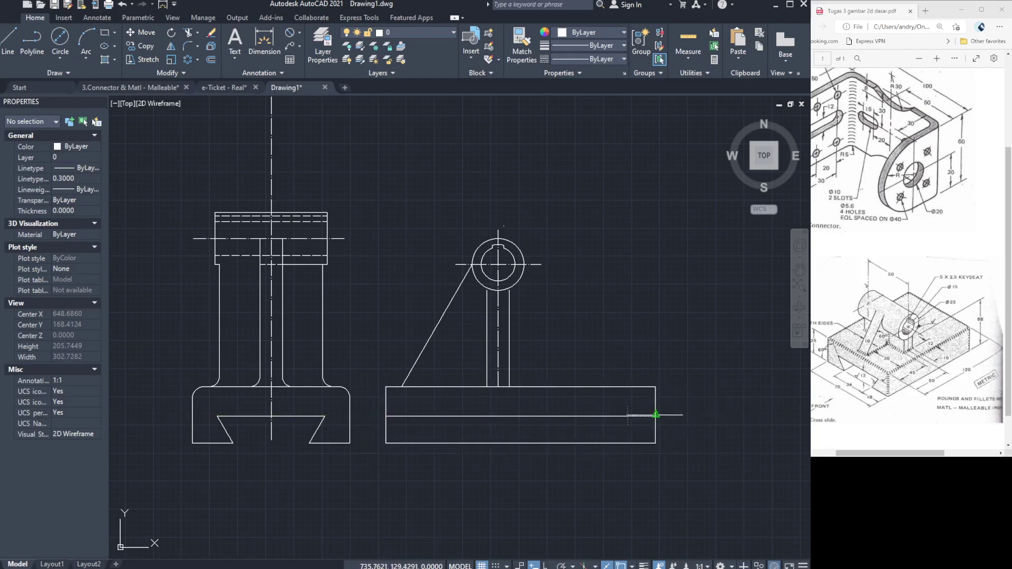
{"action": "key", "text": "Return"}
{"action": "left_click", "coordinate": [593, 417]}
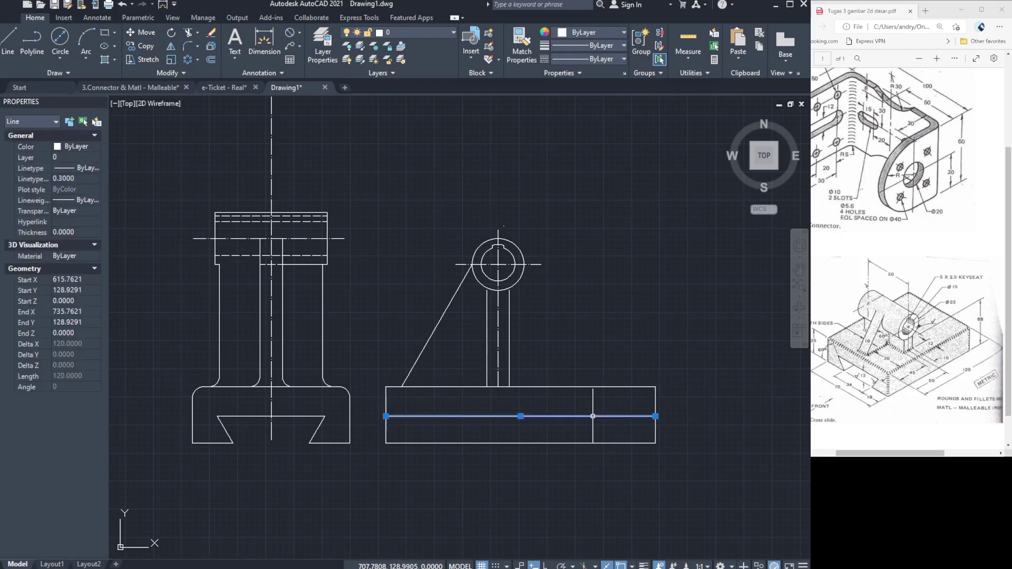
{"action": "key", "text": "Escape"}
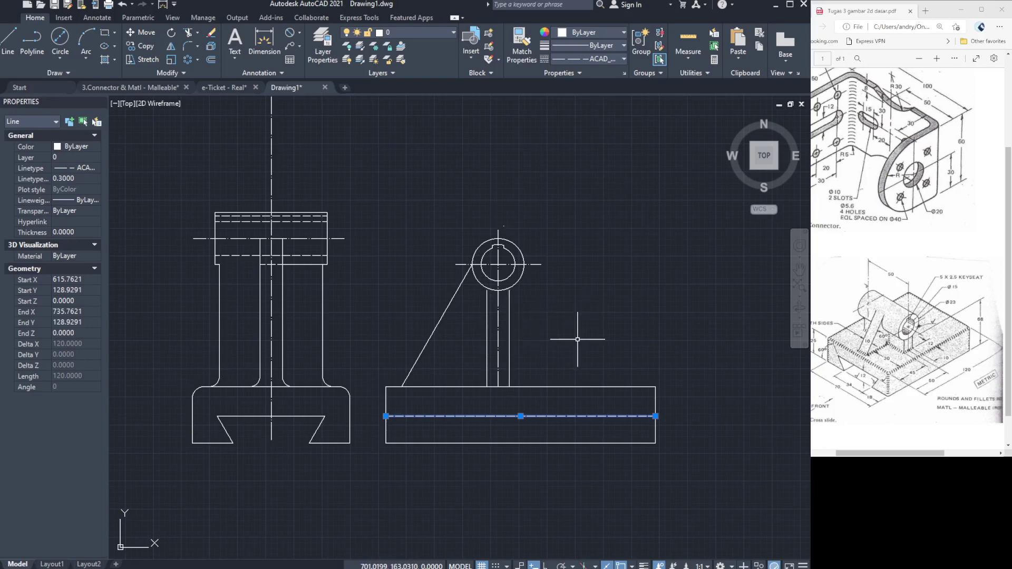
{"action": "left_click", "coordinate": [162, 85]}
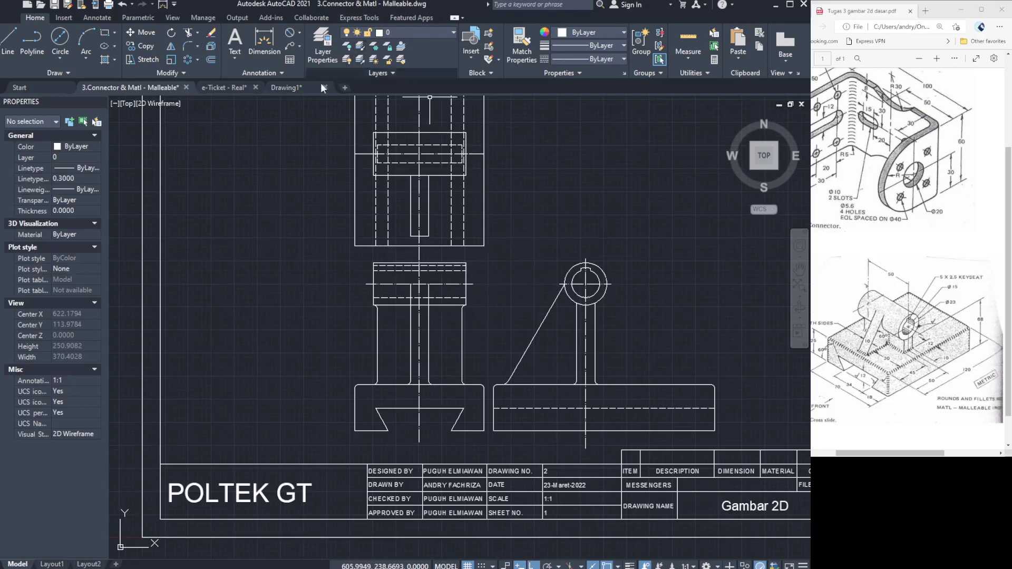
Back in Drawing1, measure the 54.5 height from circle centre to base top without placing it.
{"action": "left_click", "coordinate": [305, 87]}
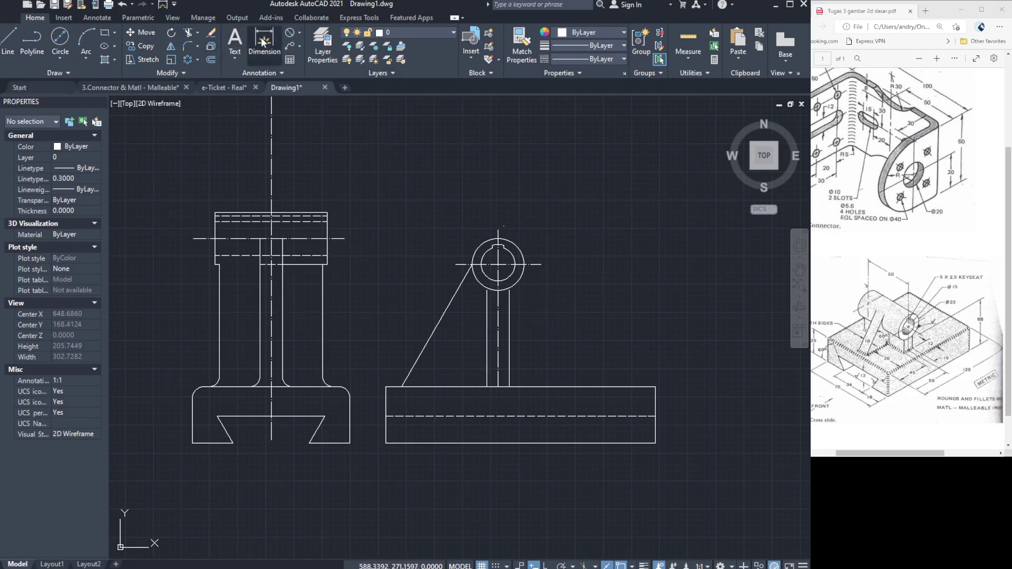
{"action": "left_click", "coordinate": [273, 67]}
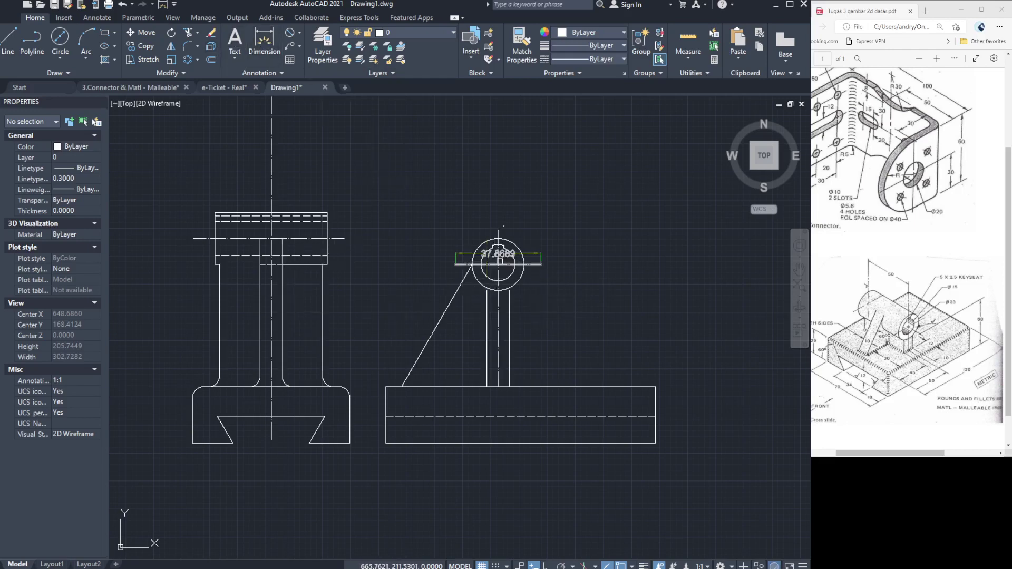
{"action": "left_click", "coordinate": [504, 227]}
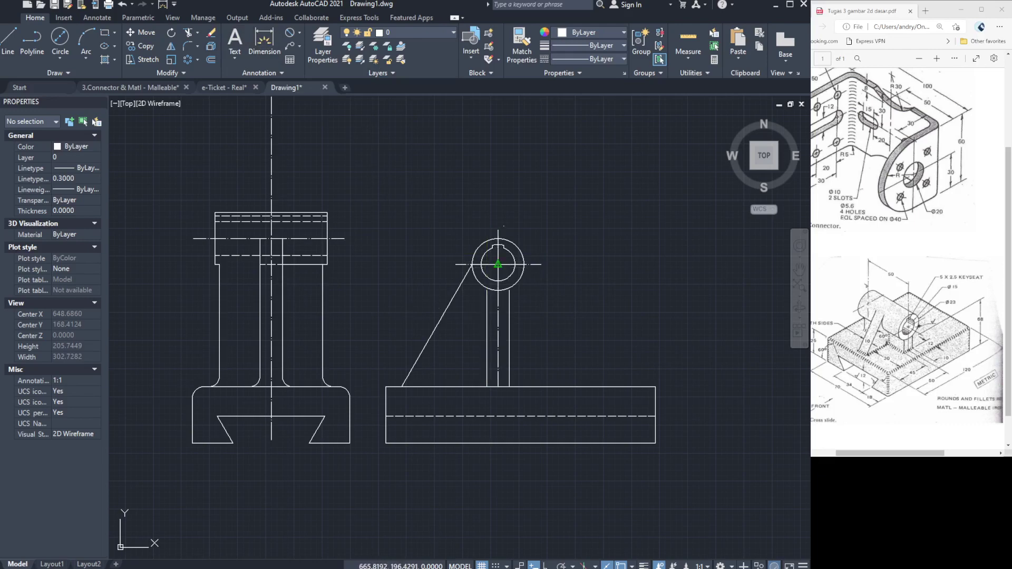
{"action": "left_click", "coordinate": [498, 264]}
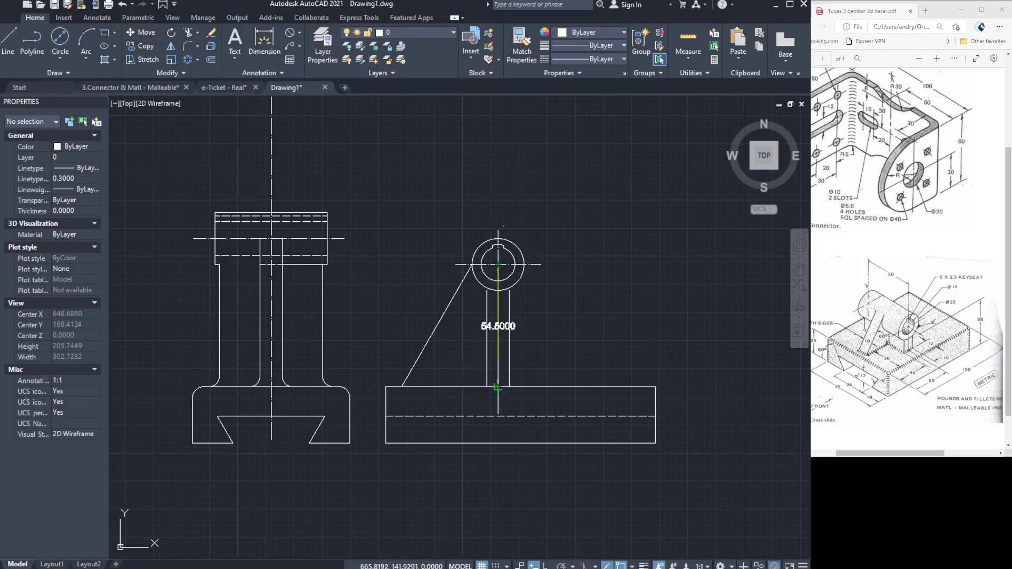
{"action": "left_click", "coordinate": [497, 388]}
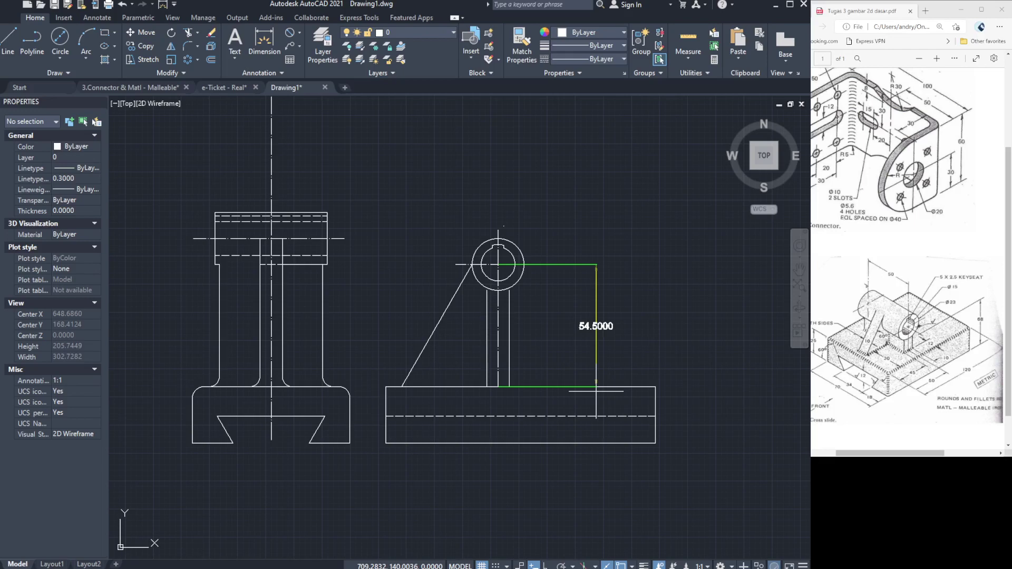
{"action": "key", "text": "Escape"}
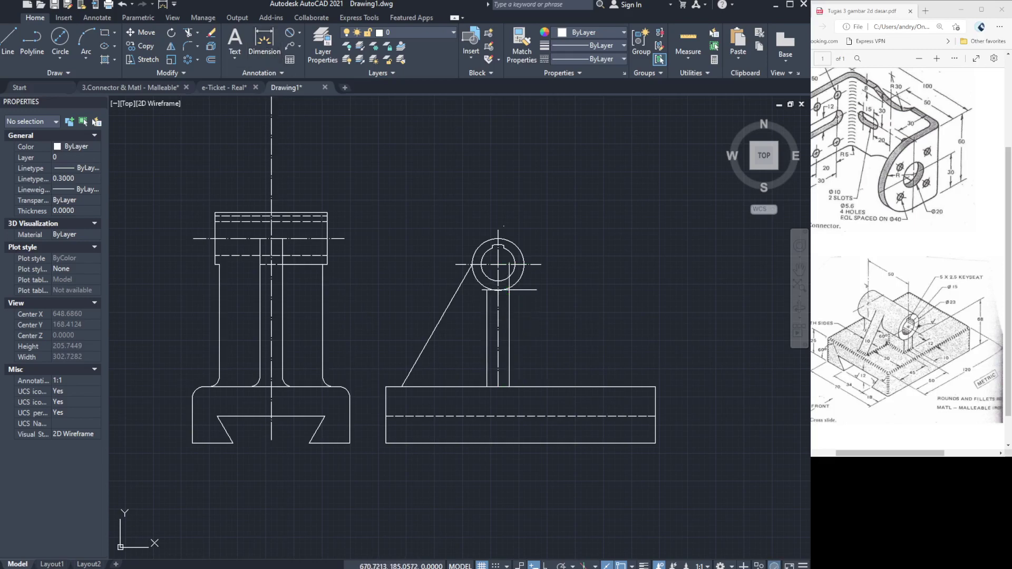
Check the 94.07 aligned distance and the 68 vertical line height, cancelling both dimensions.
{"action": "left_click", "coordinate": [510, 291]}
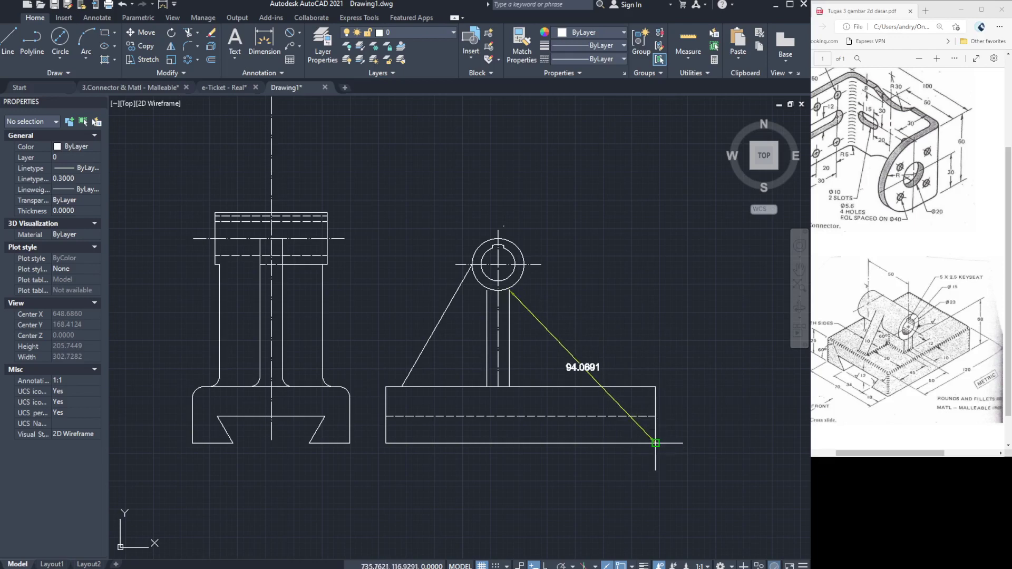
{"action": "key", "text": "Escape"}
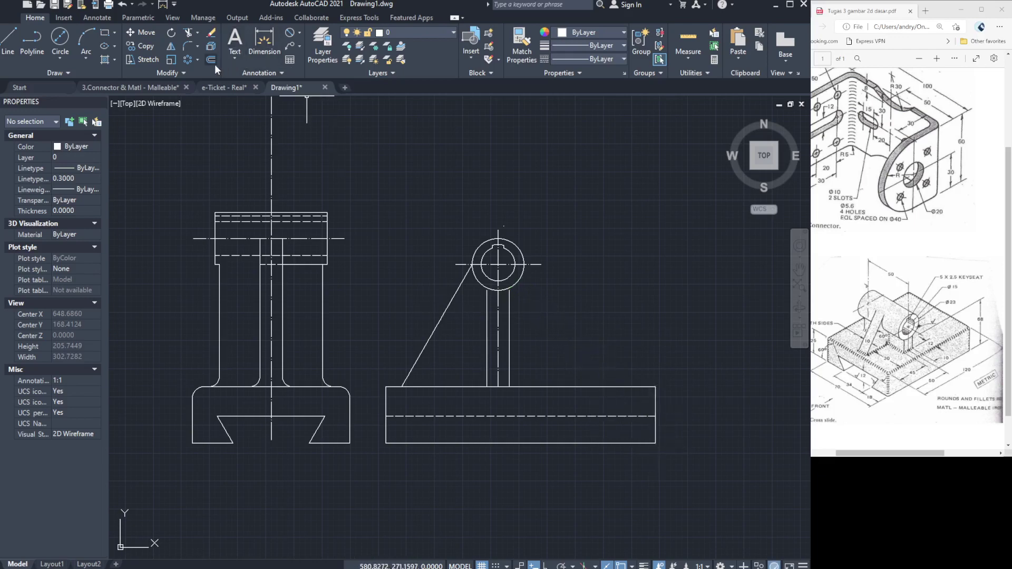
{"action": "left_click", "coordinate": [254, 47]}
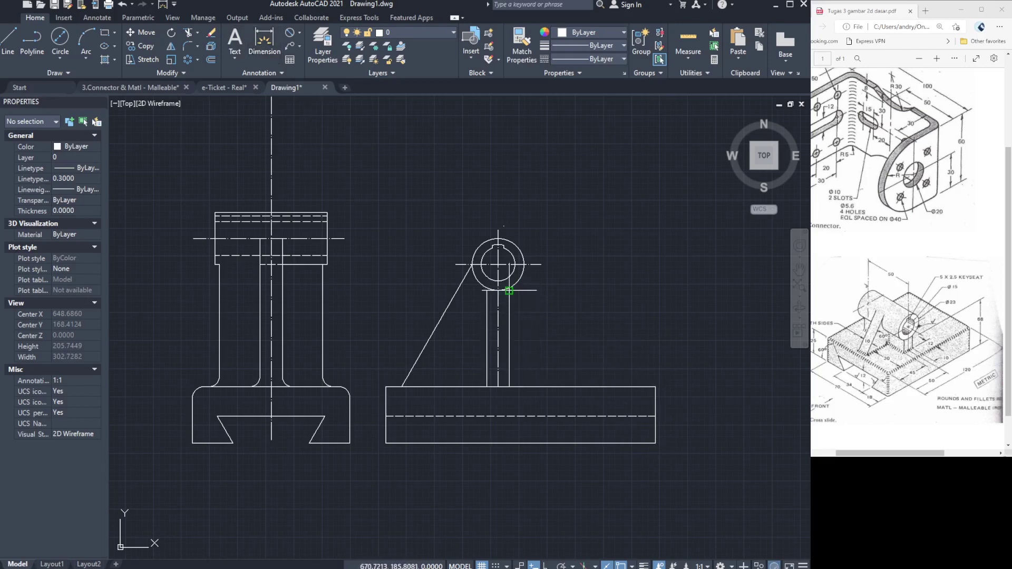
{"action": "left_click", "coordinate": [508, 289]}
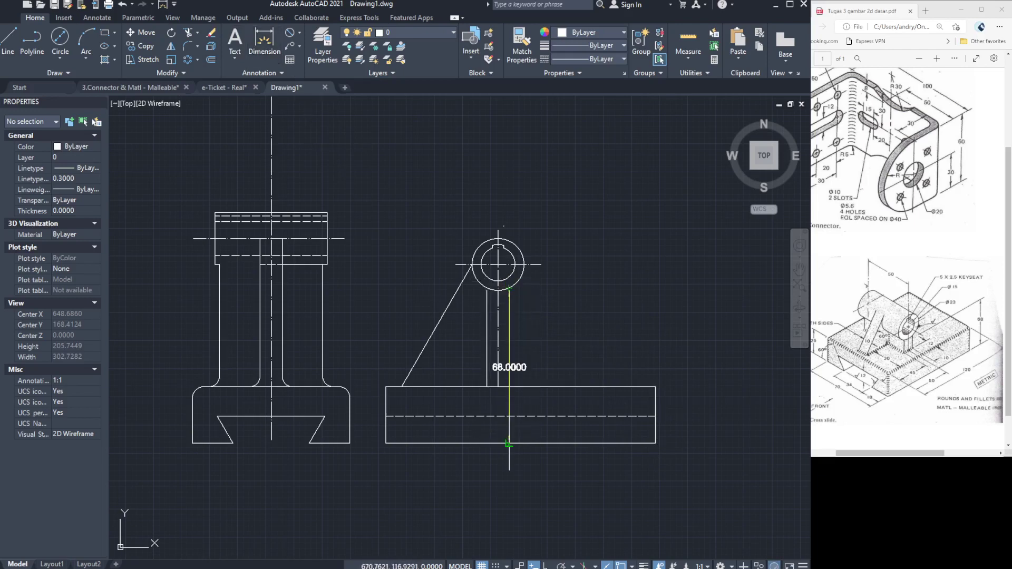
{"action": "left_click", "coordinate": [508, 444]}
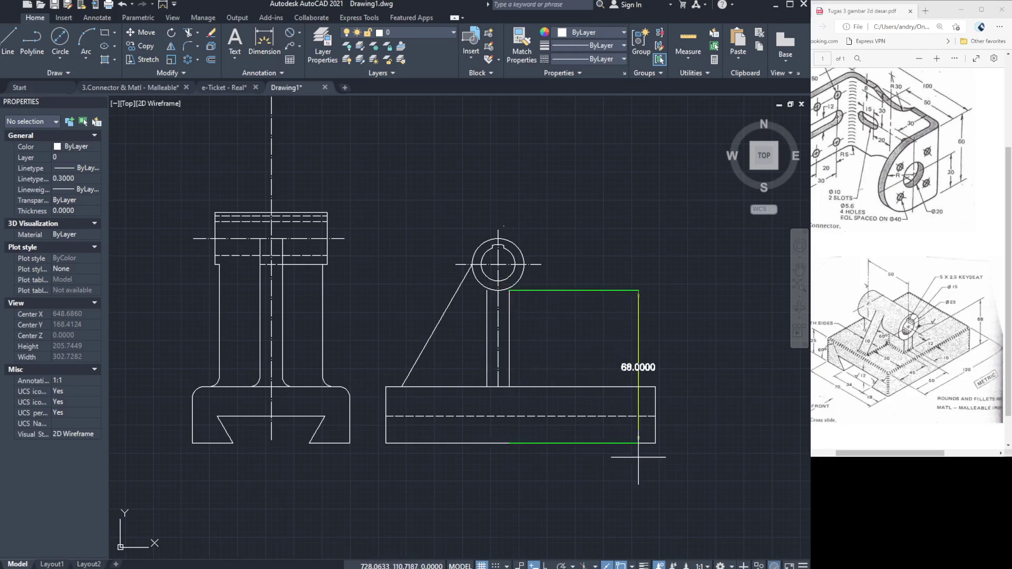
{"action": "key", "text": "Escape"}
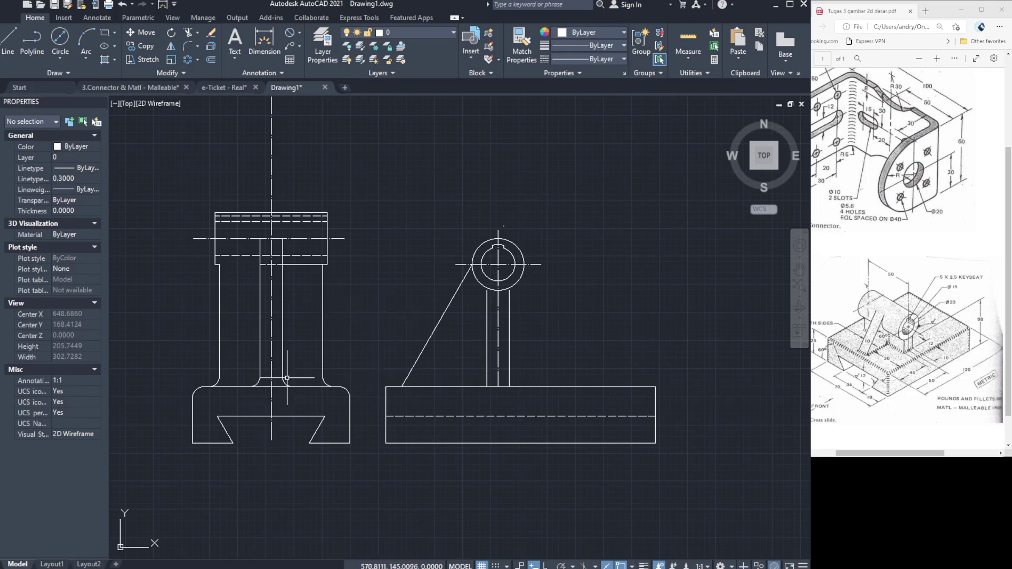
Delete both front view stem lines along with their small fillet and corner arcs.
{"action": "scroll", "coordinate": [215, 300], "scroll_direction": "up", "scroll_amount": 3}
{"action": "scroll", "coordinate": [230, 322], "scroll_direction": "down", "scroll_amount": 1}
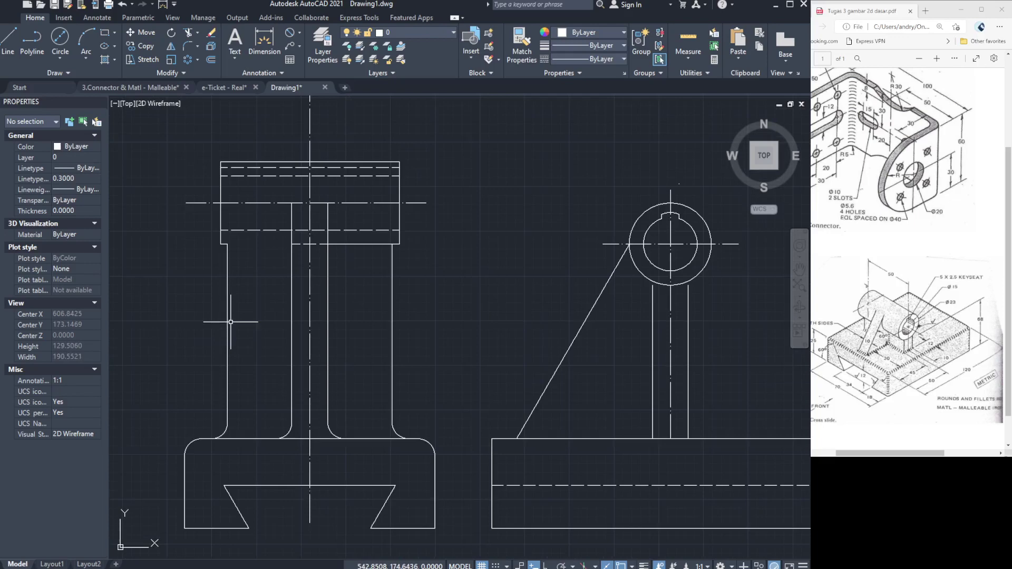
{"action": "left_click", "coordinate": [392, 331]}
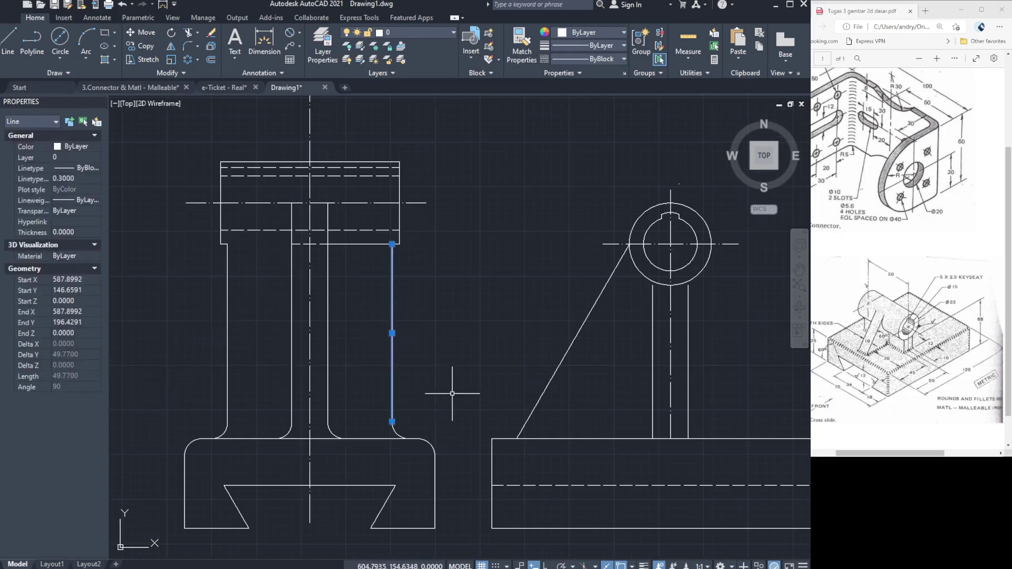
{"action": "left_click", "coordinate": [399, 433]}
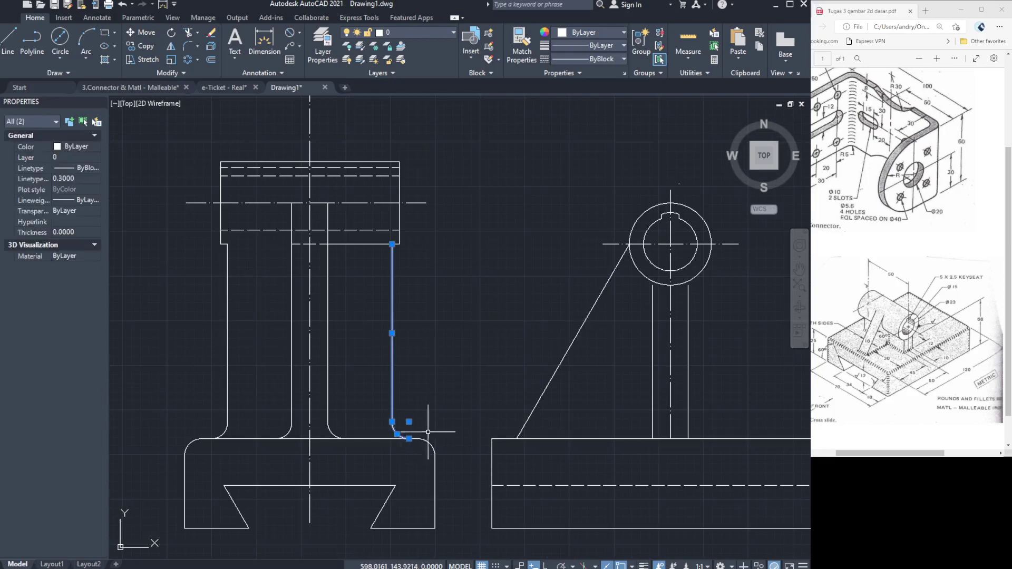
{"action": "key", "text": "Delete"}
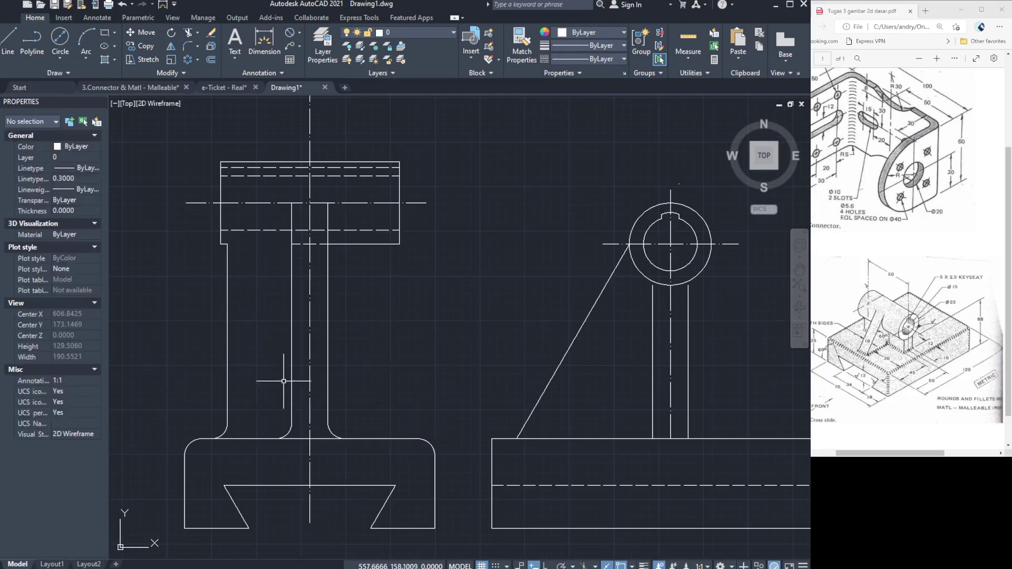
{"action": "left_click", "coordinate": [228, 409]}
{"action": "key", "text": "Delete"}
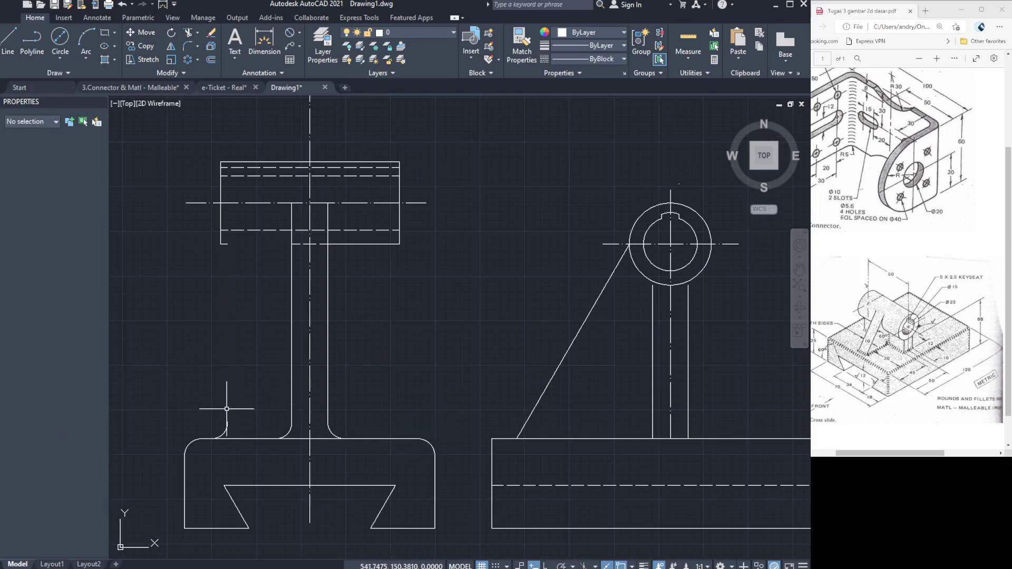
{"action": "left_click", "coordinate": [225, 432]}
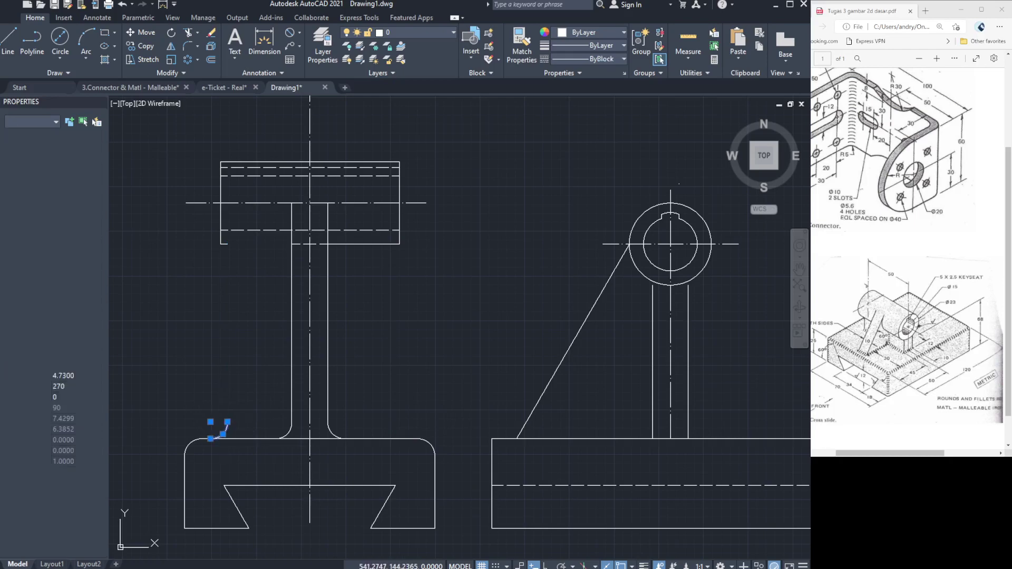
{"action": "key", "text": "Delete"}
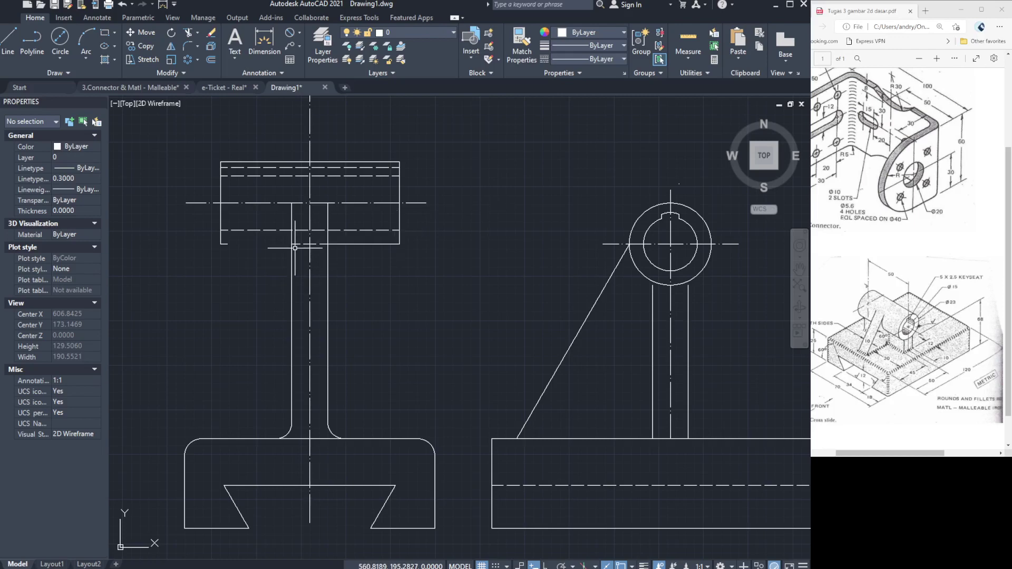
Remove the base's top-left fillet arc, restoring the top-right one after an accidental deletion.
{"action": "scroll", "coordinate": [295, 248], "scroll_direction": "up", "scroll_amount": 2}
{"action": "scroll", "coordinate": [295, 248], "scroll_direction": "down", "scroll_amount": 2}
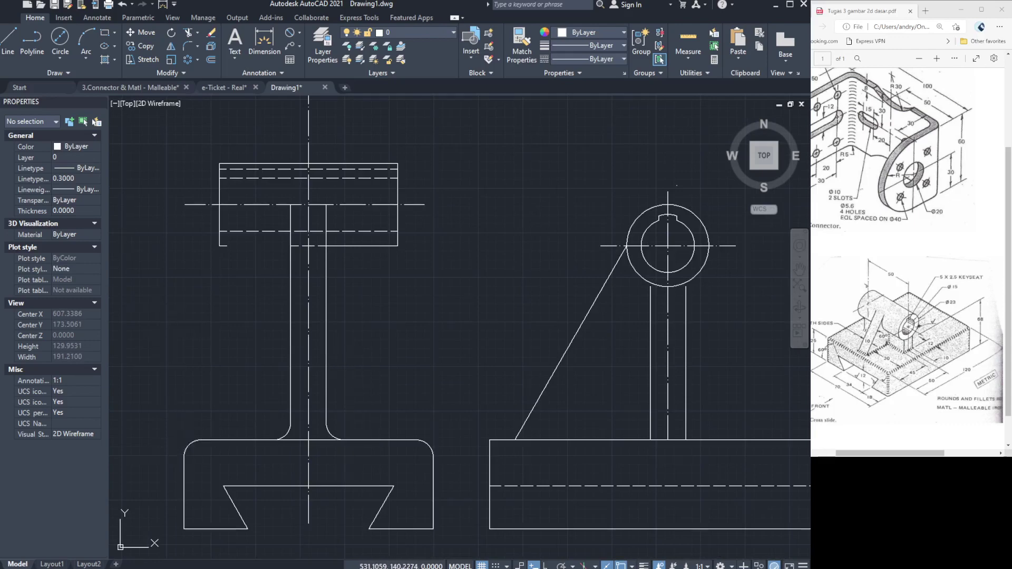
{"action": "left_click", "coordinate": [189, 444]}
{"action": "key", "text": "Delete"}
{"action": "left_click", "coordinate": [428, 445]}
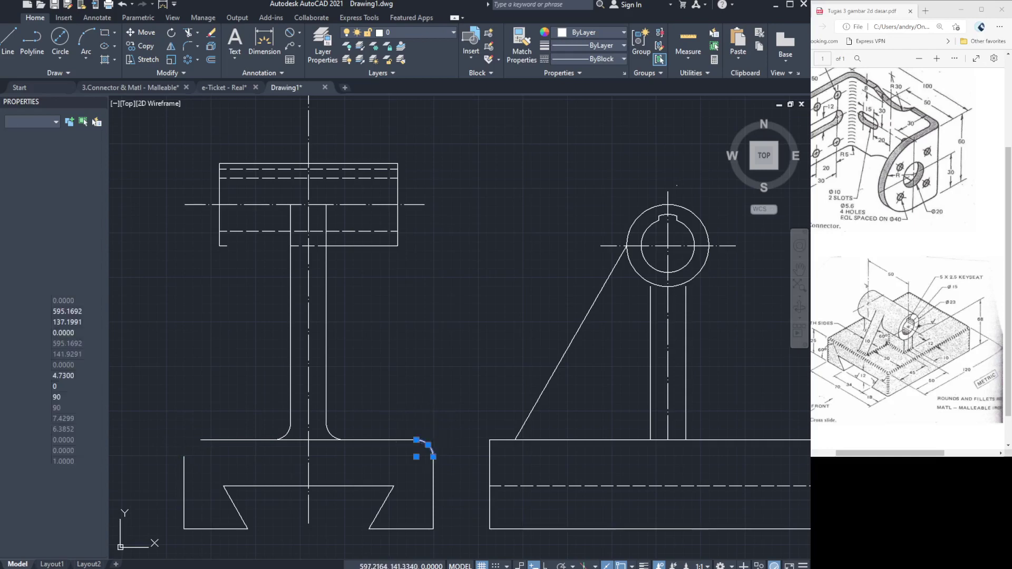
{"action": "key", "text": "Delete"}
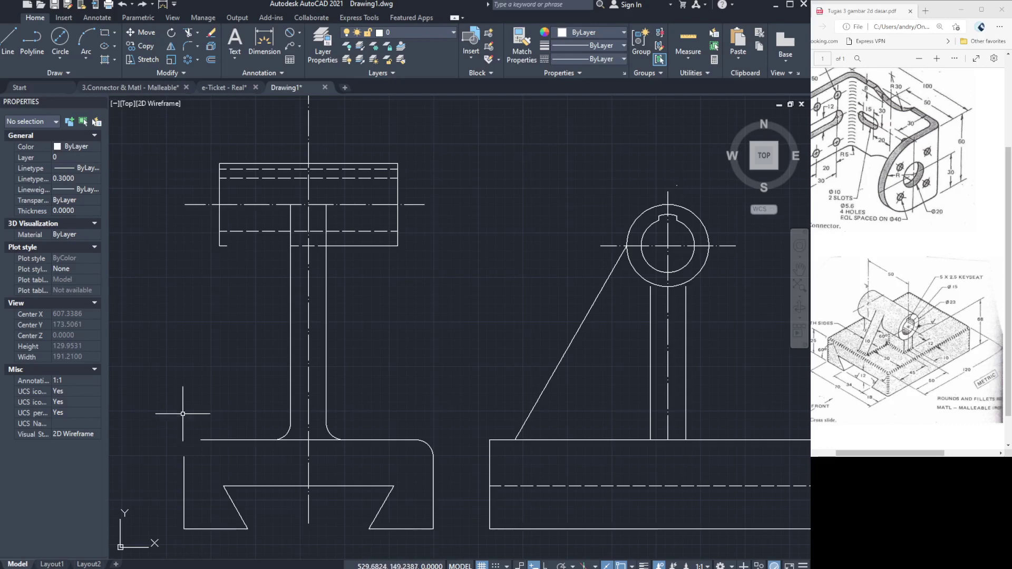
{"action": "left_click", "coordinate": [122, 5]}
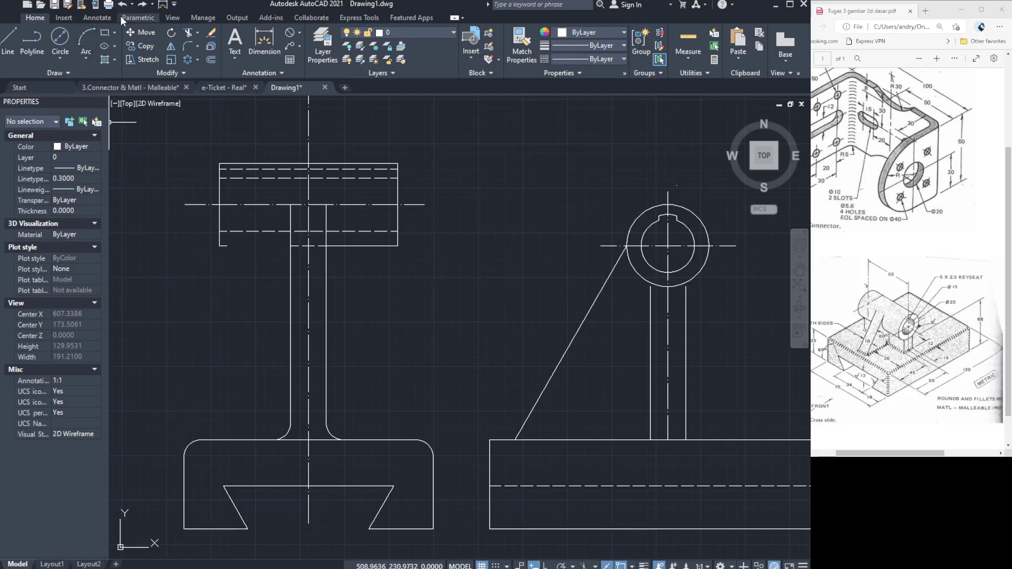
{"action": "left_click", "coordinate": [189, 445]}
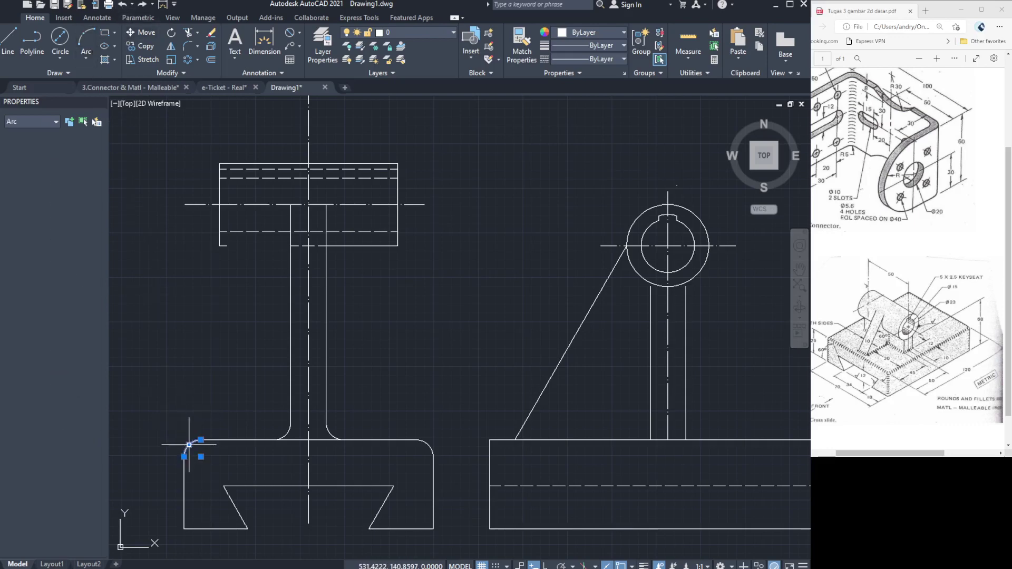
{"action": "key", "text": "Delete"}
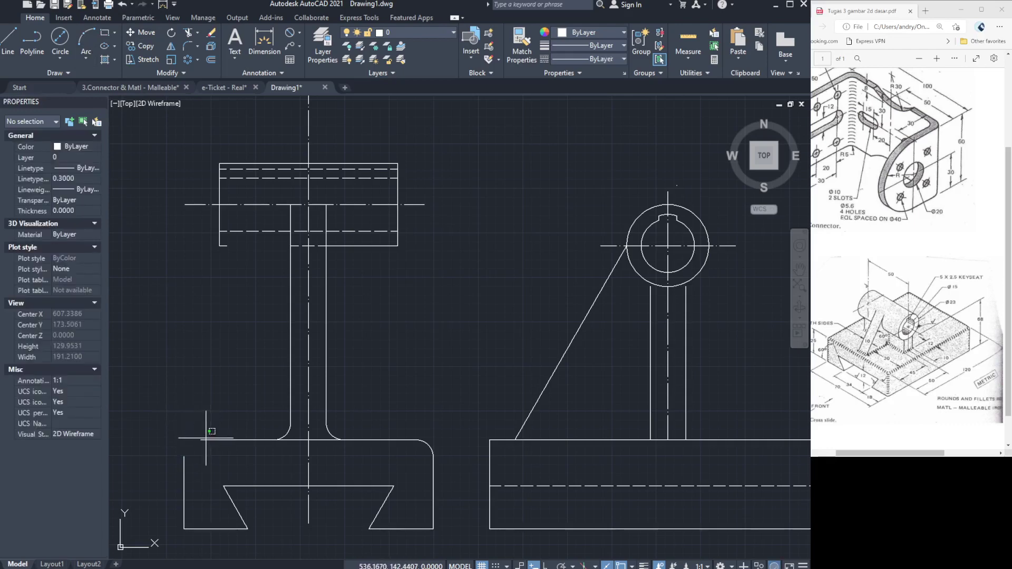
Grip-stretch the base's short top edge left until it reaches the base's left corner.
{"action": "left_click", "coordinate": [201, 439]}
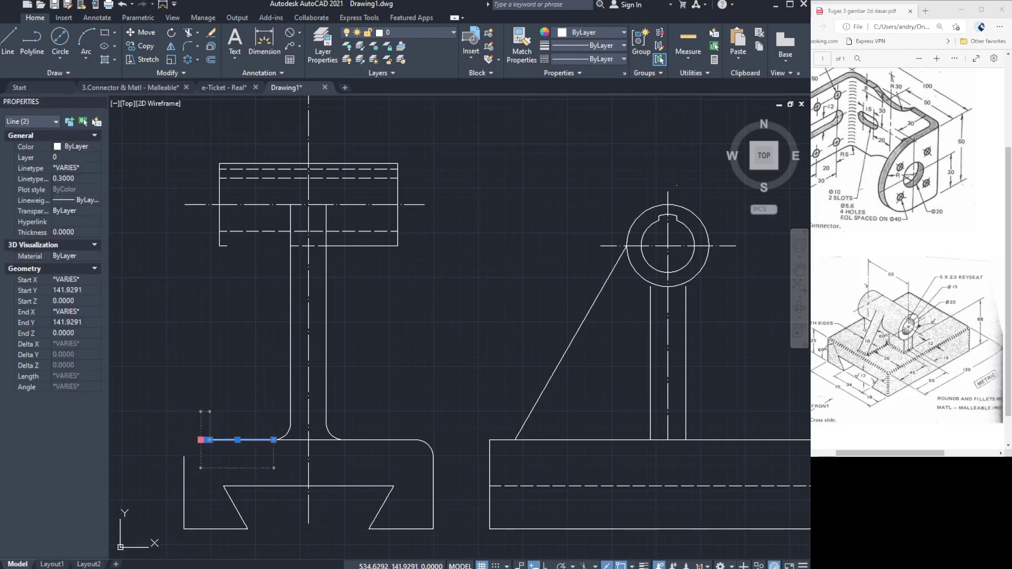
{"action": "left_click", "coordinate": [201, 440]}
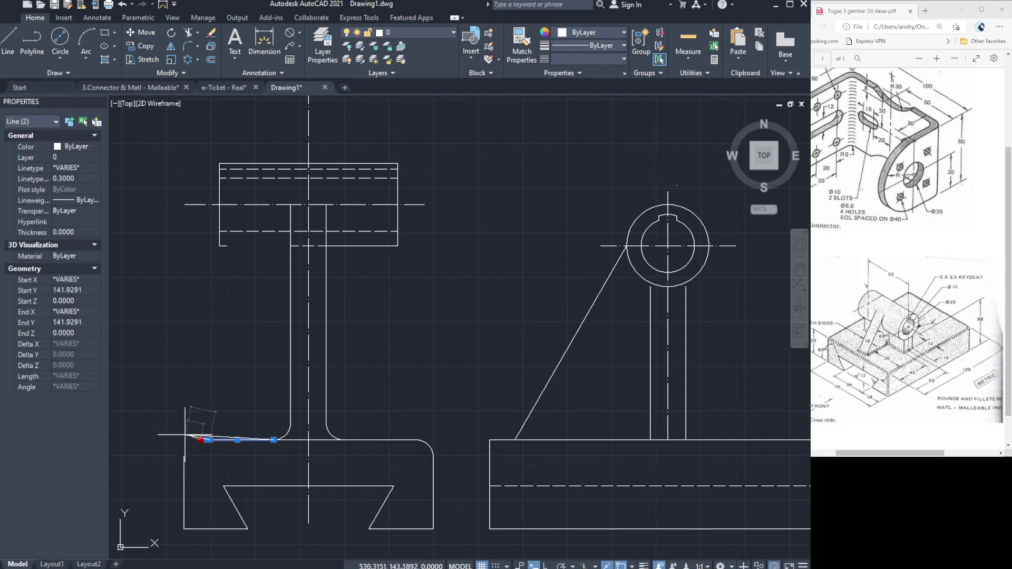
{"action": "left_click", "coordinate": [202, 433]}
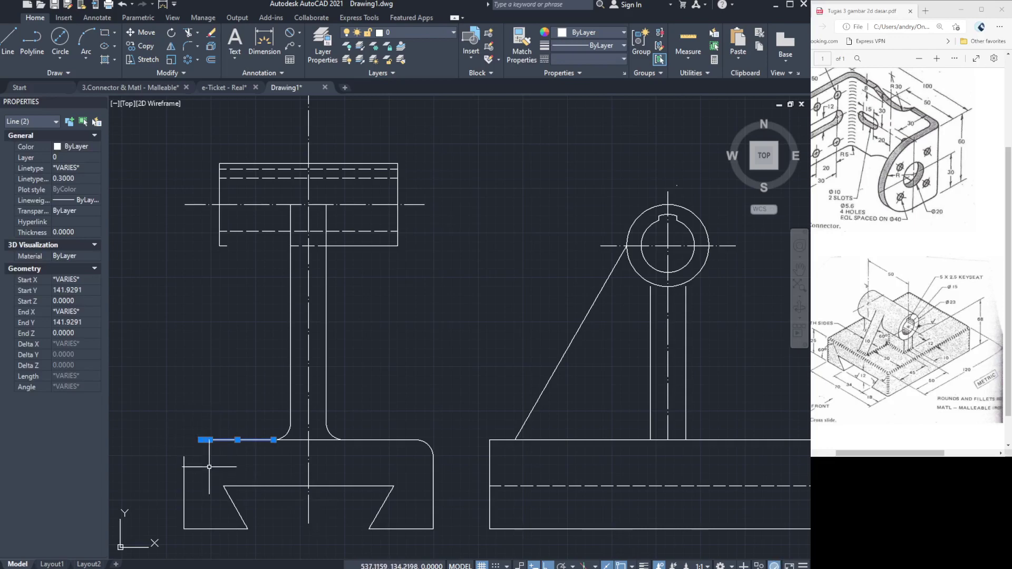
{"action": "left_click", "coordinate": [201, 438]}
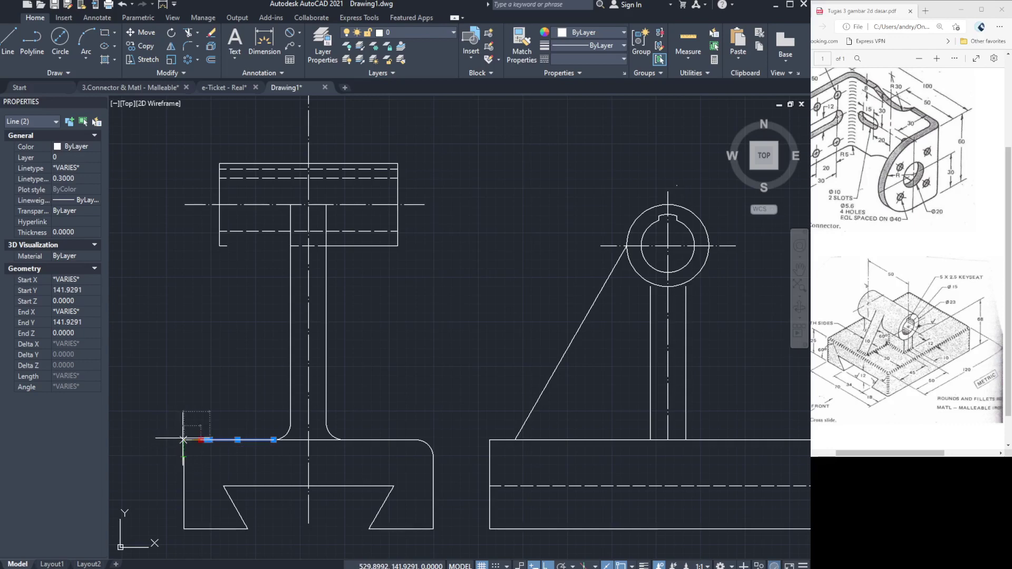
{"action": "left_click", "coordinate": [183, 439]}
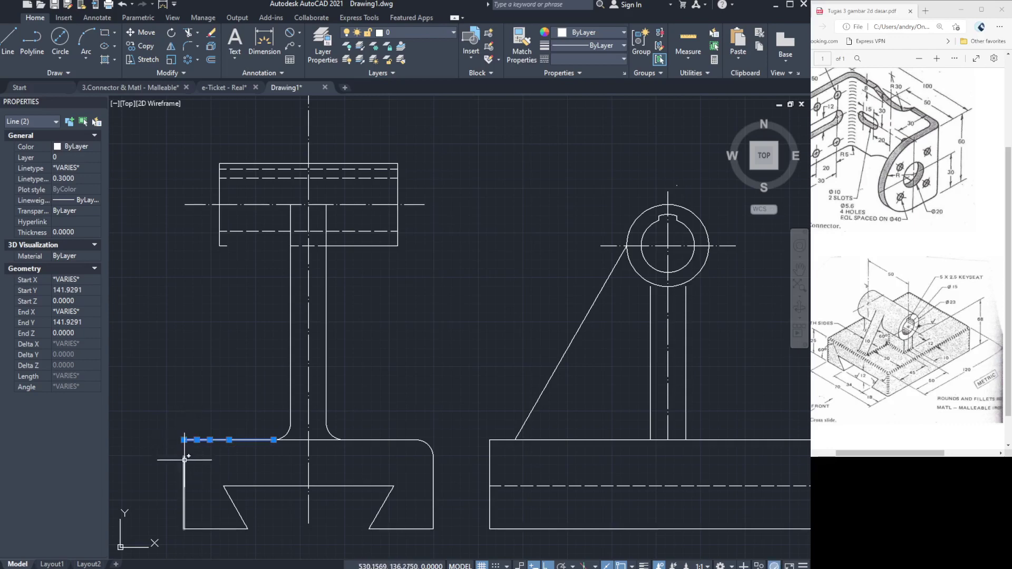
{"action": "key", "text": "Escape"}
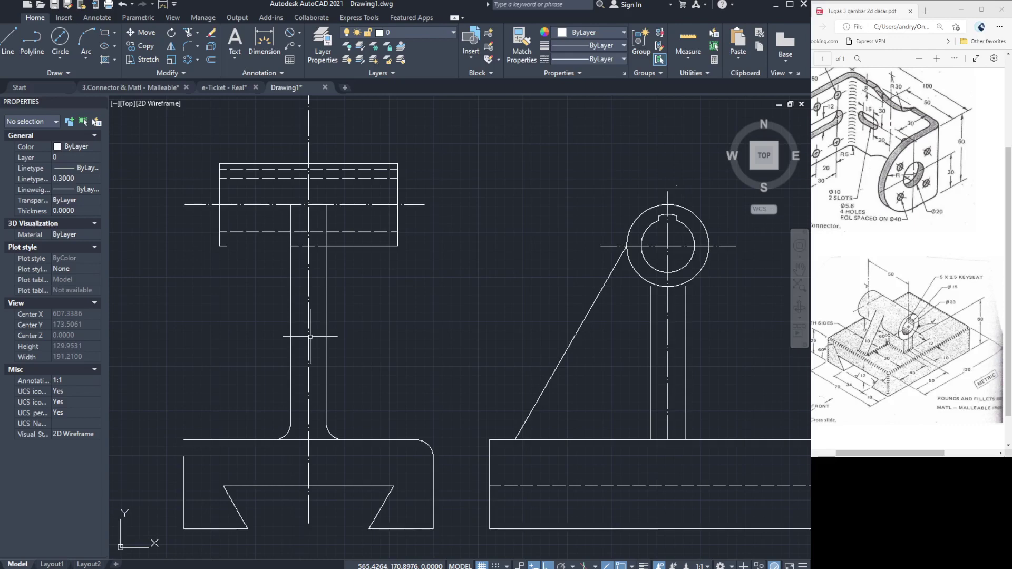
Draw a vertical edge rising from the front view base top, left of the column.
{"action": "left_click", "coordinate": [5, 45]}
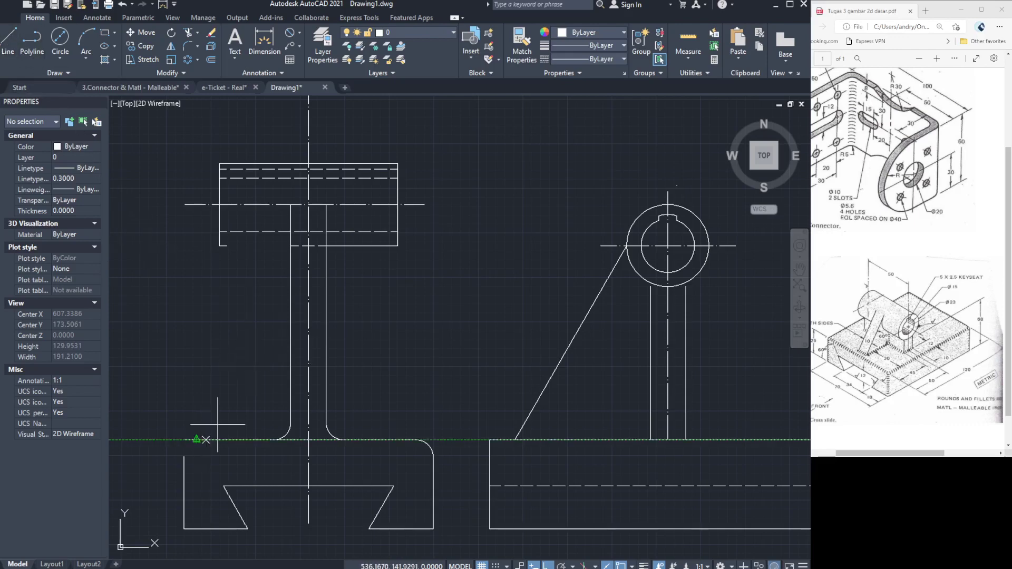
{"action": "left_click", "coordinate": [184, 439]}
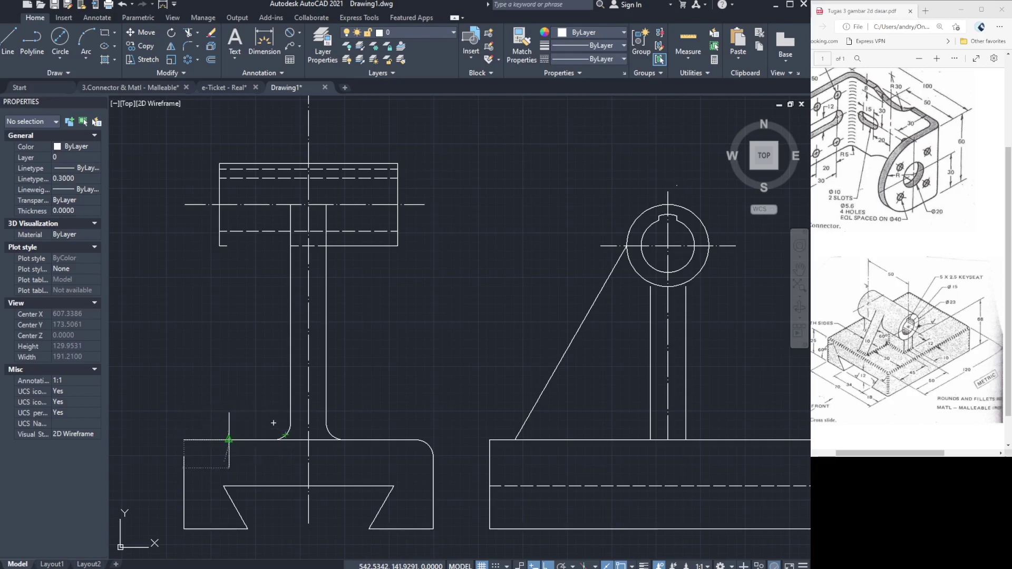
{"action": "left_click", "coordinate": [229, 440]}
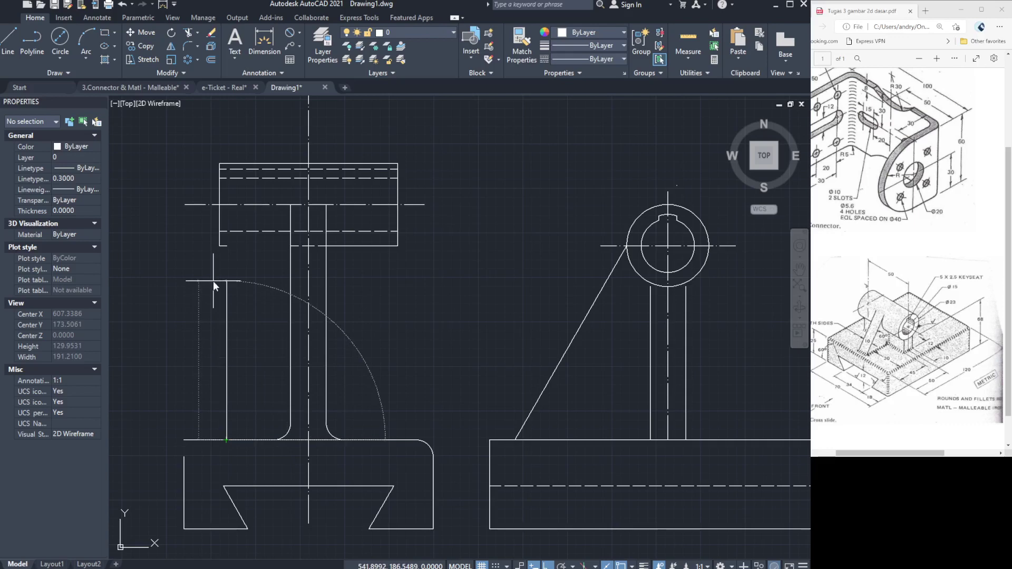
{"action": "left_click", "coordinate": [226, 287]}
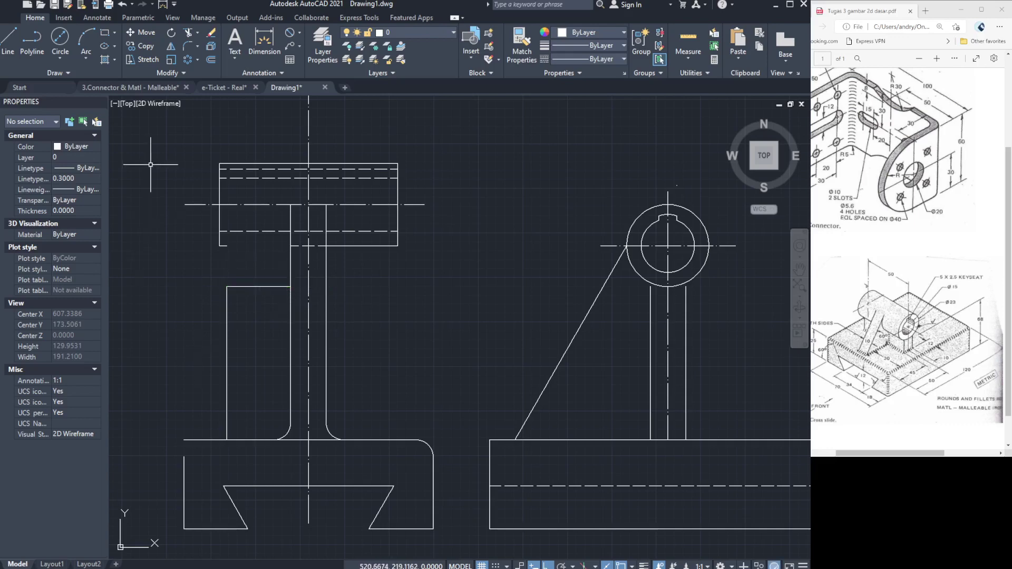
{"action": "left_click", "coordinate": [176, 147]}
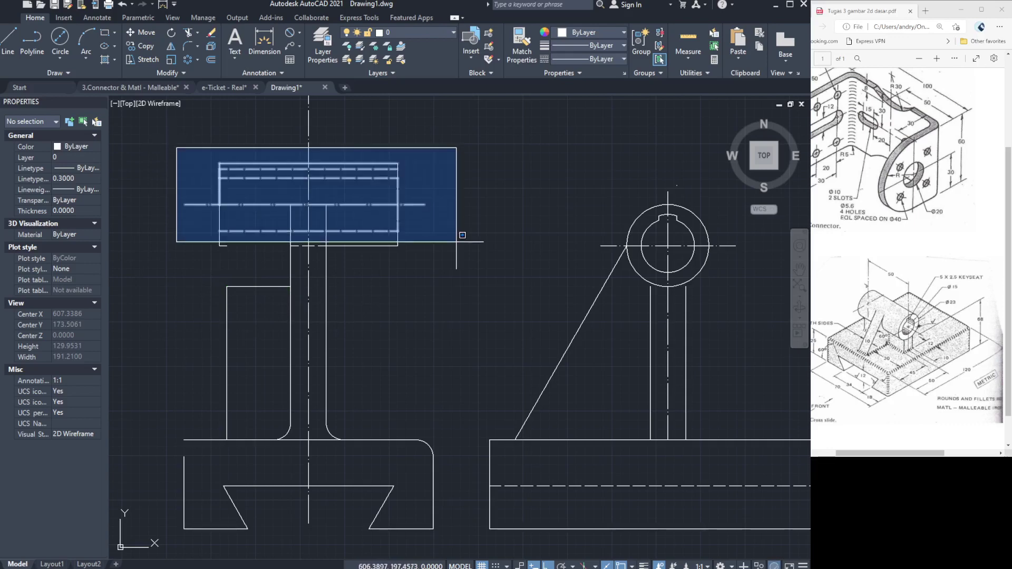
Window-select the hub rectangle and move it down onto the new vertical edge's top.
{"action": "left_click", "coordinate": [440, 266]}
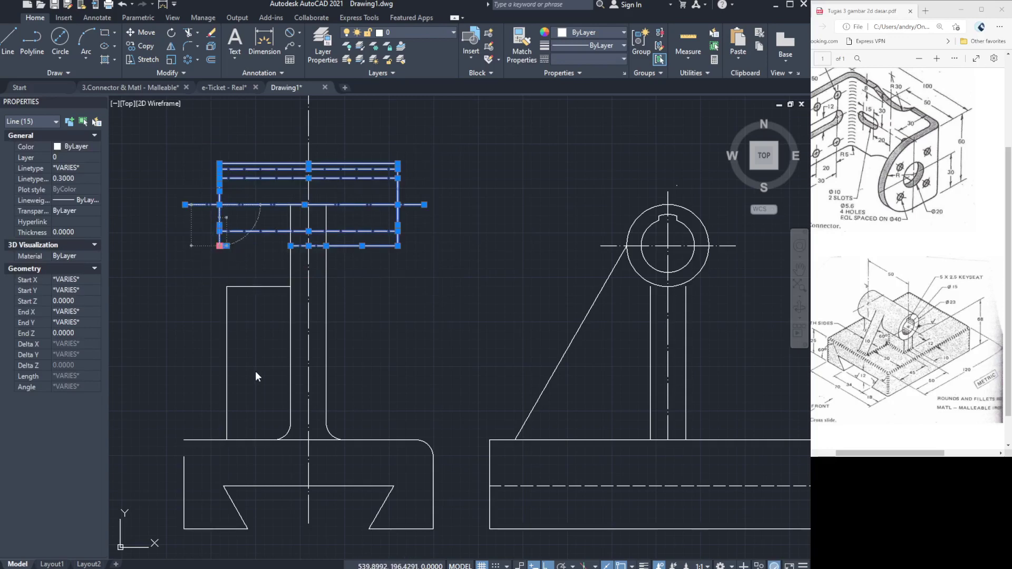
{"action": "key", "text": "Escape"}
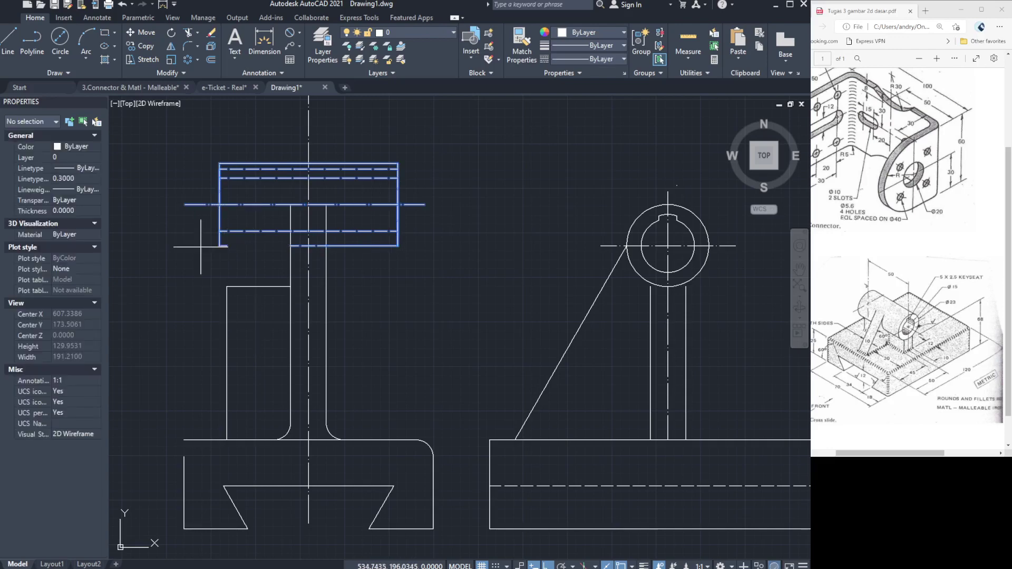
{"action": "key", "text": "Return"}
{"action": "left_click", "coordinate": [219, 245]}
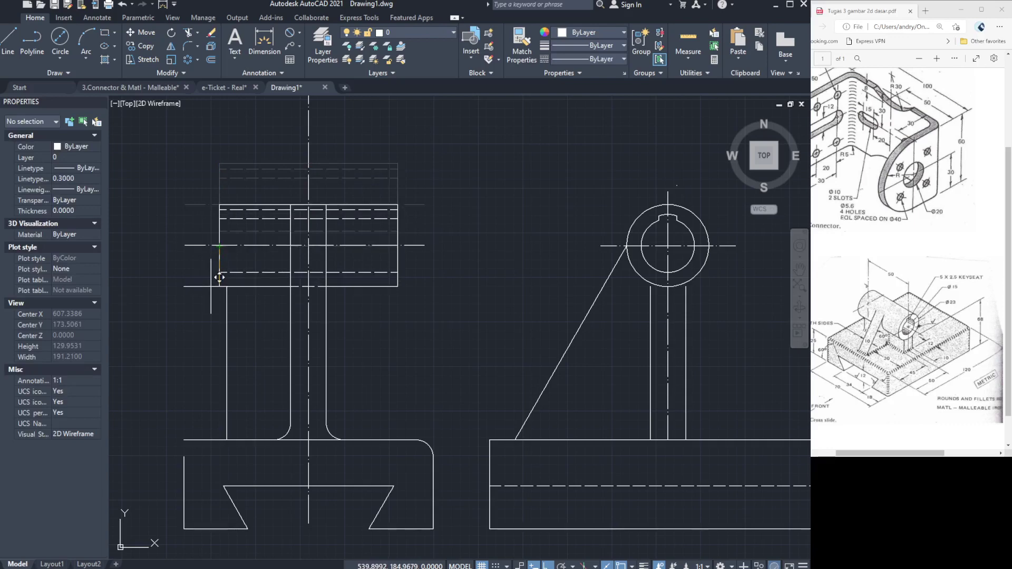
{"action": "left_click", "coordinate": [219, 278]}
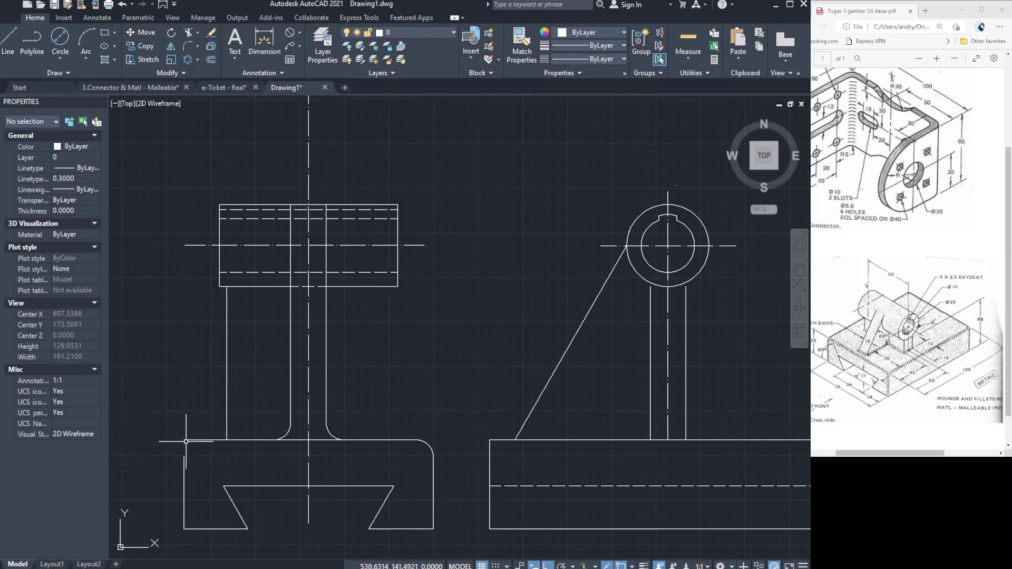
Stretch the base's left vertical edge up to the base top corner.
{"action": "left_click", "coordinate": [184, 462]}
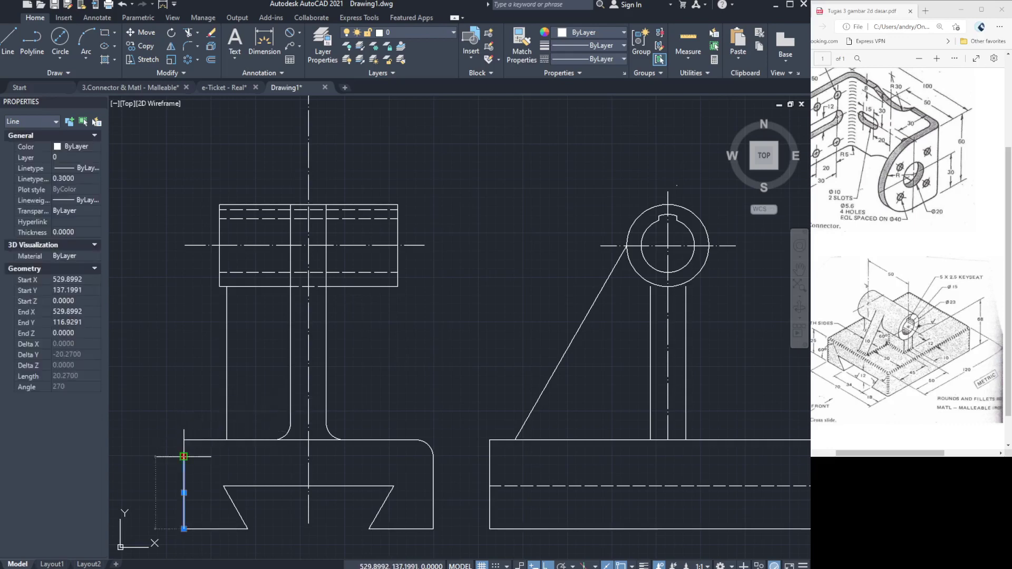
{"action": "left_click", "coordinate": [184, 440]}
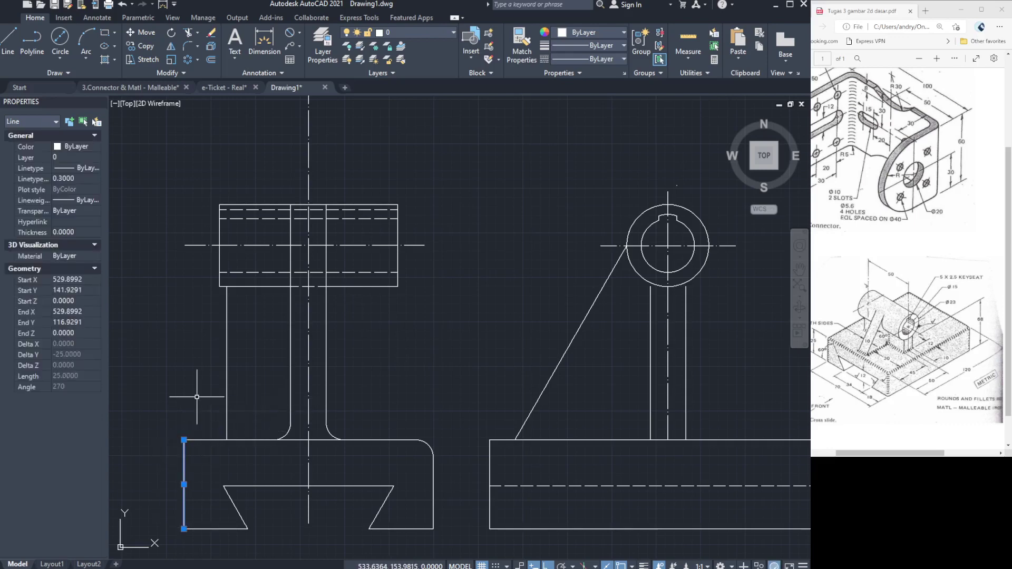
{"action": "key", "text": "Escape"}
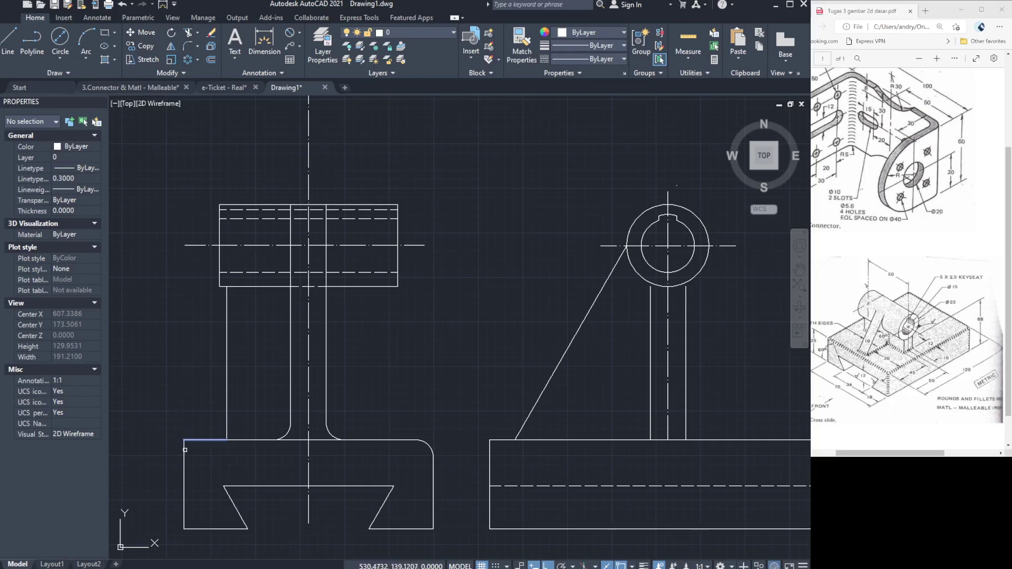
Fillet the base's top-left corner, the upright-base joint, and the side view column and rib corners.
{"action": "left_click", "coordinate": [185, 450]}
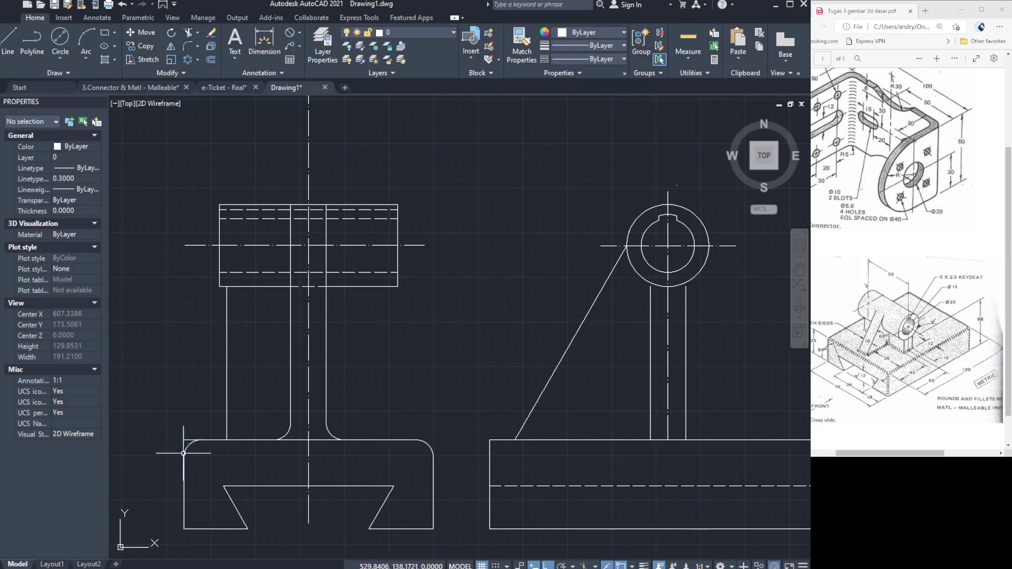
{"action": "left_click", "coordinate": [187, 49]}
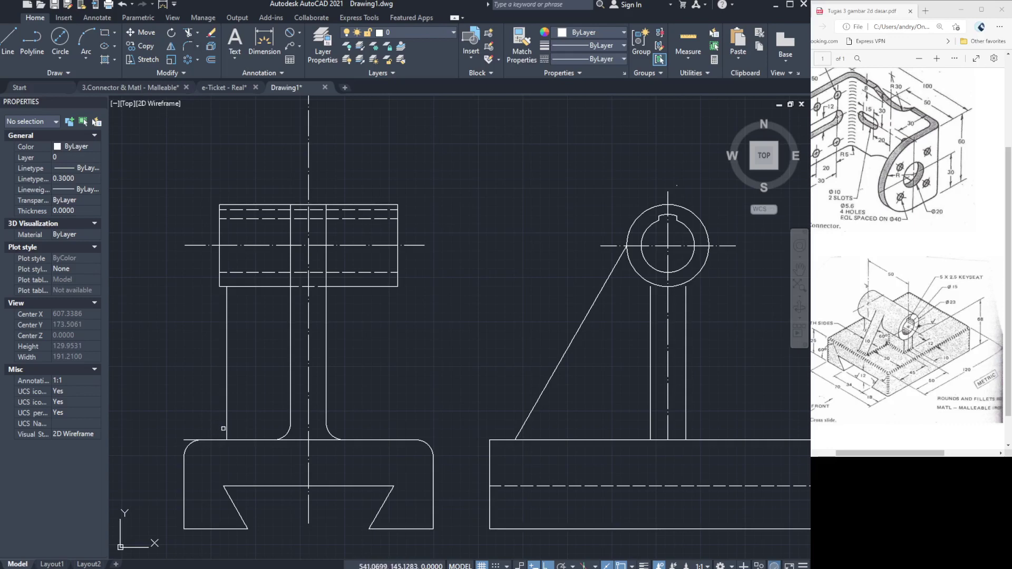
{"action": "left_click", "coordinate": [215, 442]}
{"action": "left_click", "coordinate": [649, 432]}
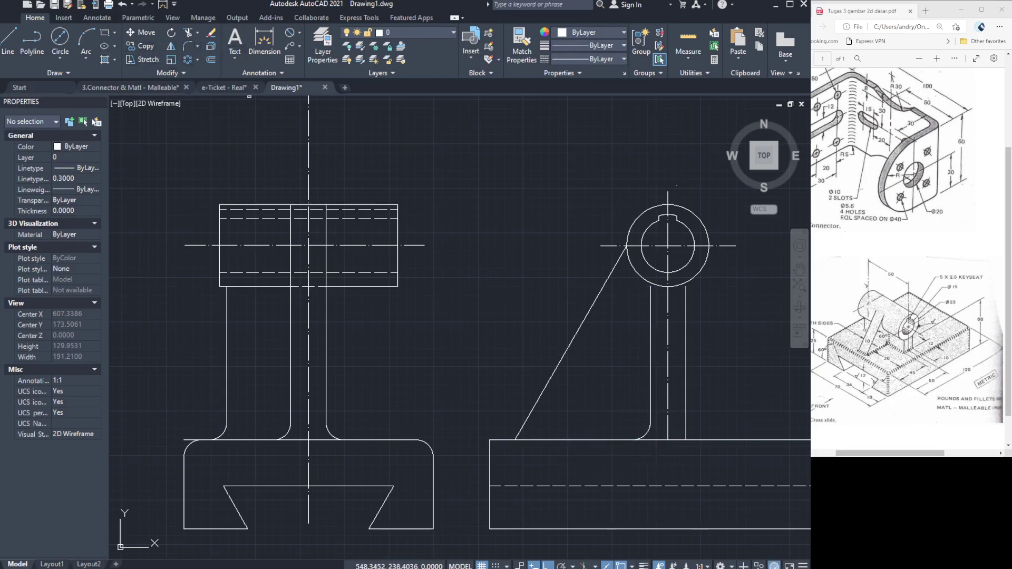
{"action": "left_click", "coordinate": [519, 433]}
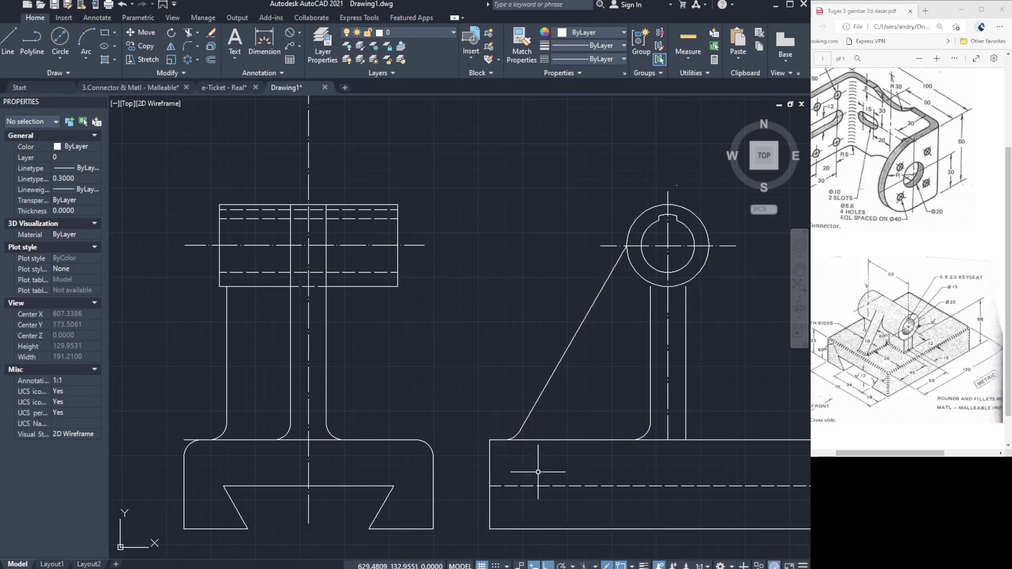
Make the short base edge beside the rib 22.5 long.
{"action": "scroll", "coordinate": [519, 458], "scroll_direction": "down", "scroll_amount": 2}
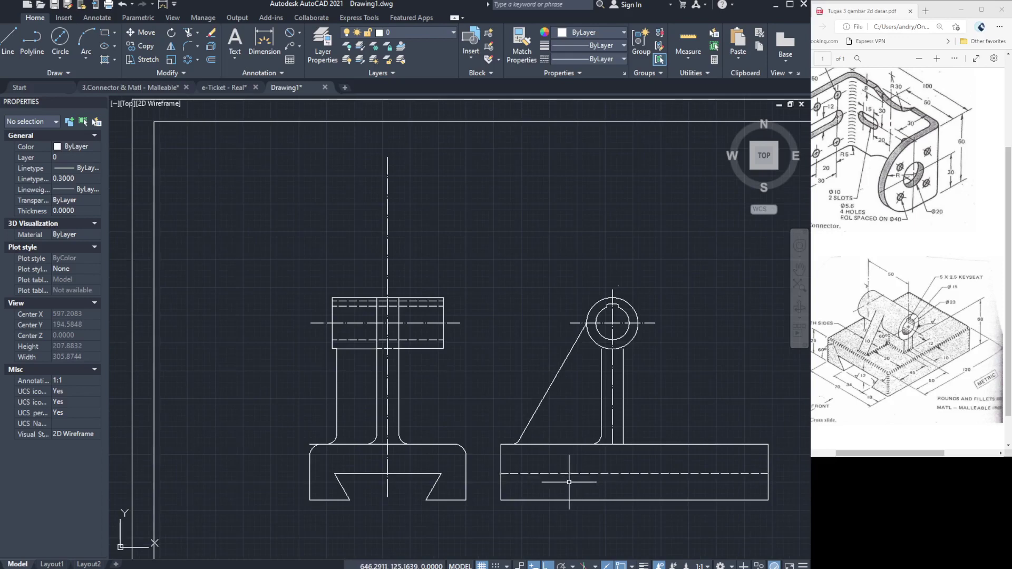
{"action": "scroll", "coordinate": [569, 482], "scroll_direction": "up", "scroll_amount": 4}
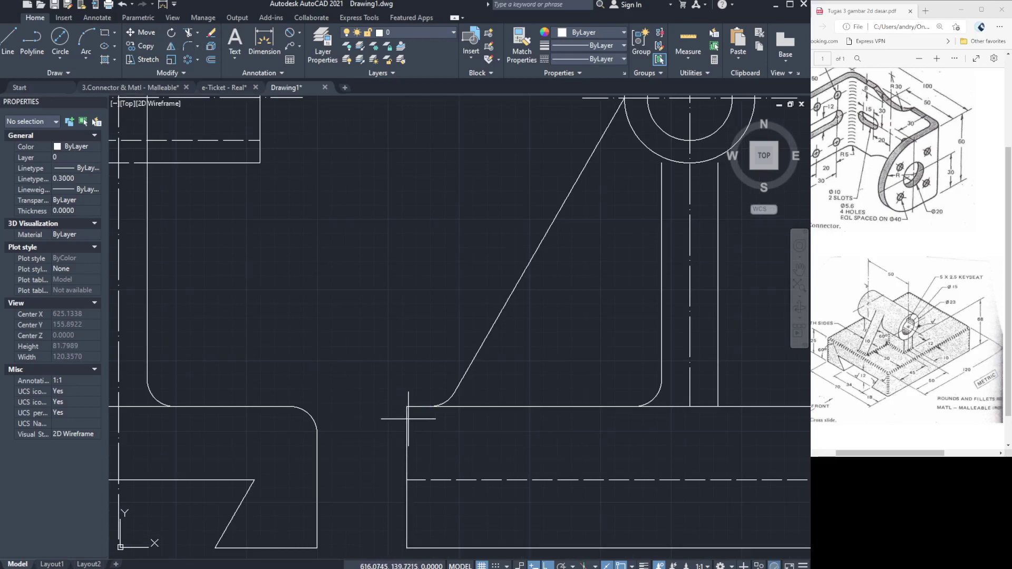
{"action": "left_click", "coordinate": [408, 419]}
{"action": "key", "text": "Escape"}
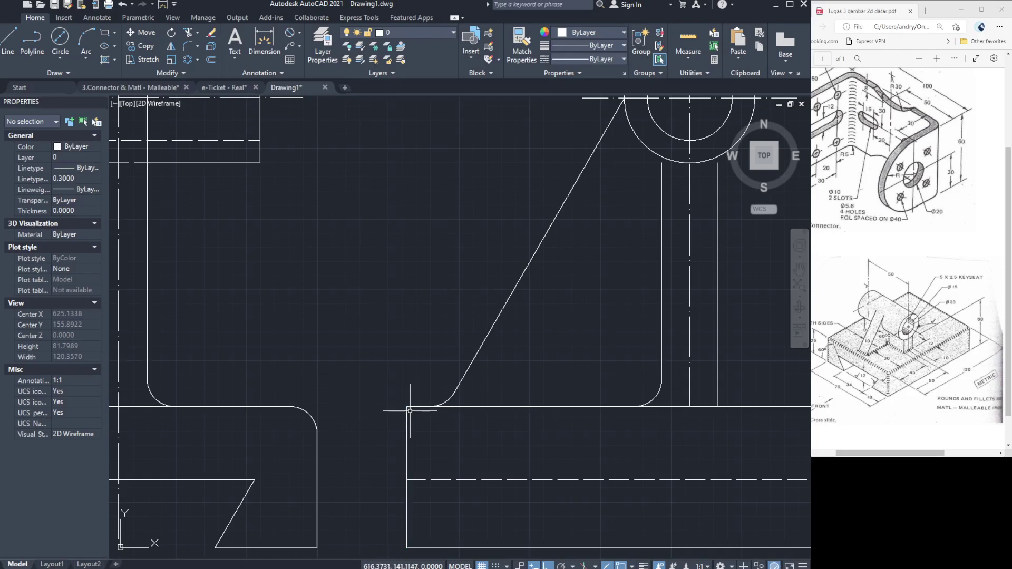
{"action": "left_click", "coordinate": [426, 407]}
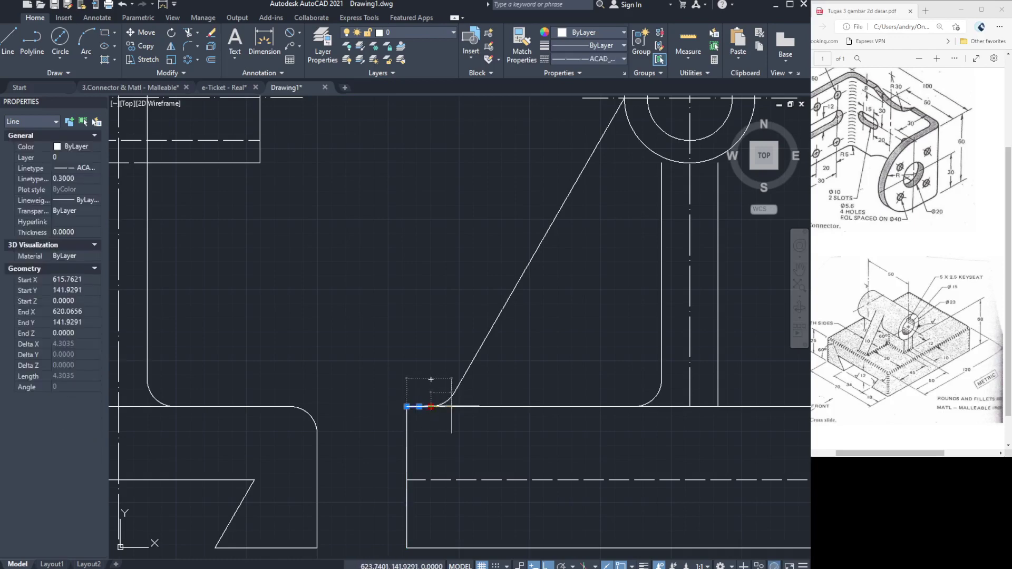
{"action": "type", "text": "22.5"}
{"action": "key", "text": "Return"}
{"action": "key", "text": "Escape"}
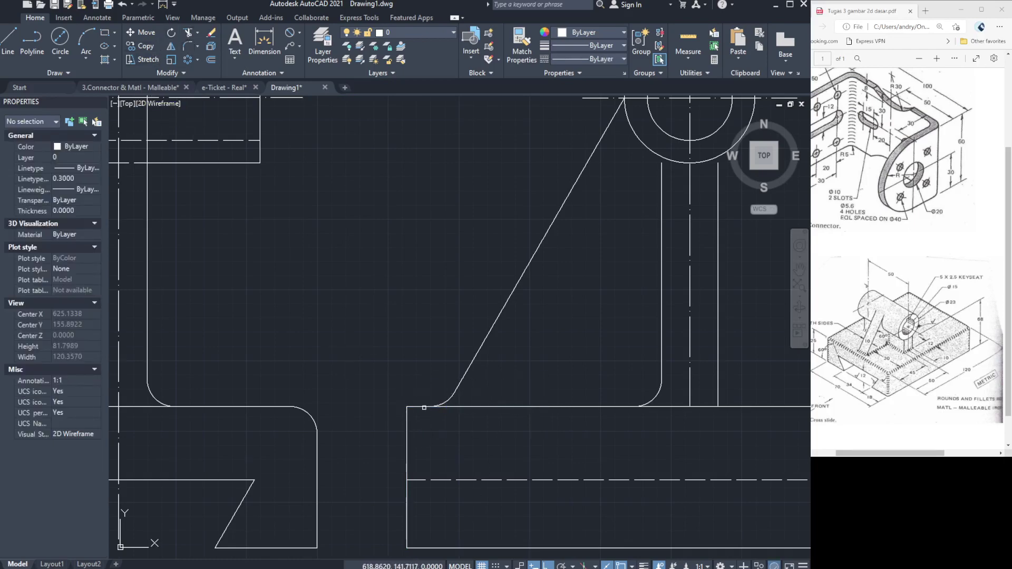
Fillet the side view base's top-left corner and the right column's corner at the base.
{"action": "left_click", "coordinate": [408, 420]}
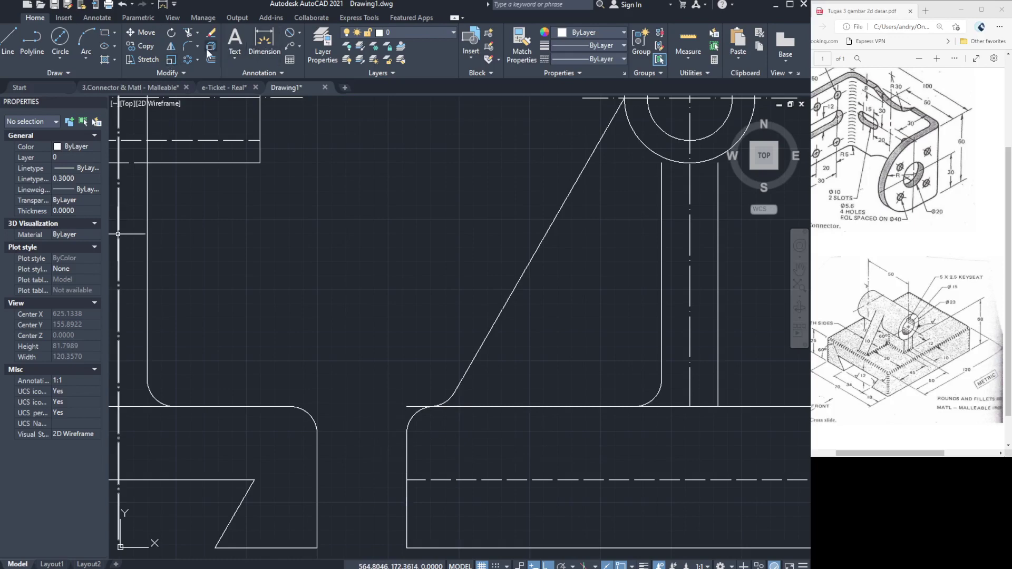
{"action": "left_click", "coordinate": [717, 394]}
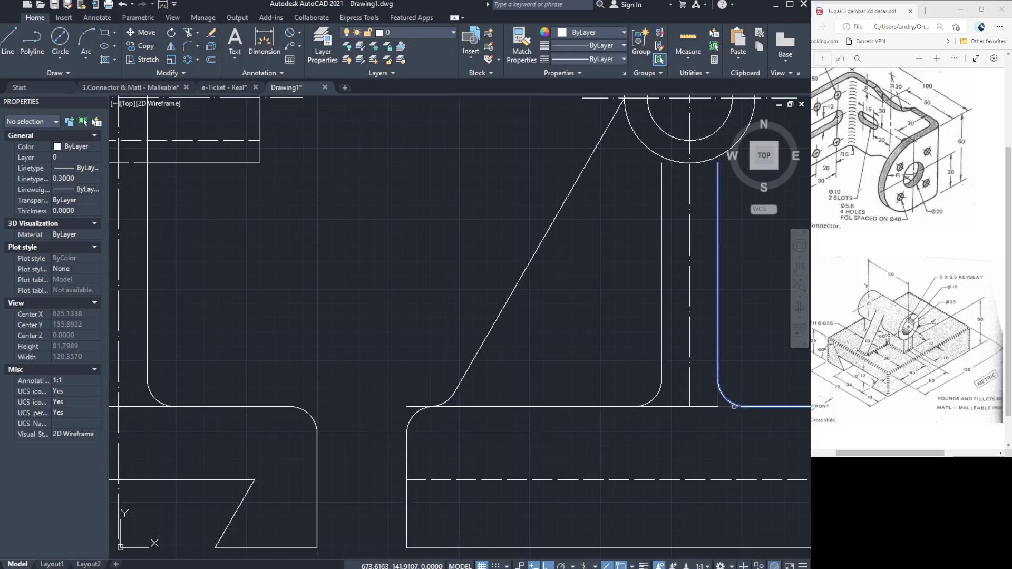
{"action": "left_click", "coordinate": [734, 406]}
{"action": "scroll", "coordinate": [665, 361], "scroll_direction": "down", "scroll_amount": 4}
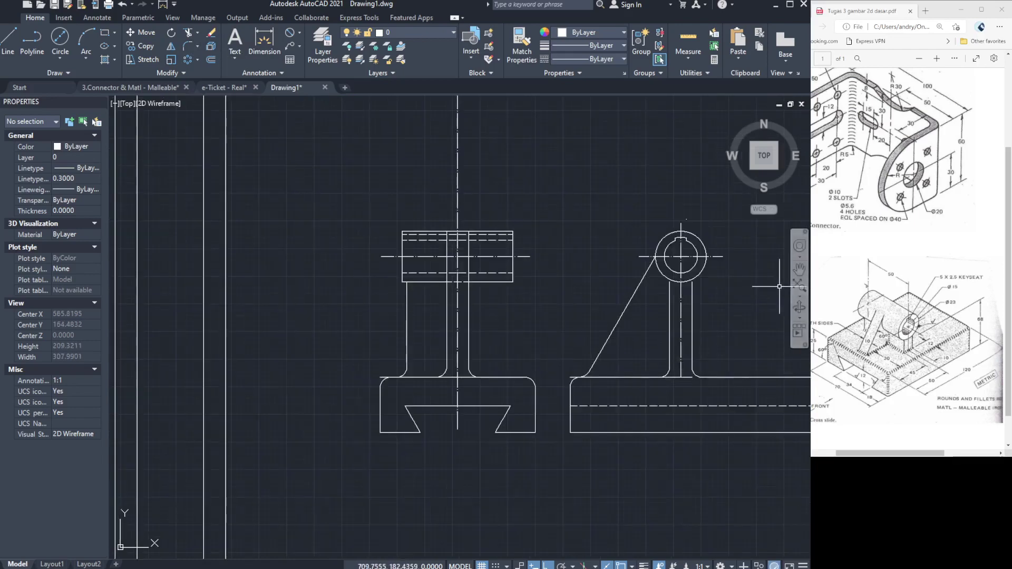
Grip-stretch the side view's two base-top segments so their ends meet the stem fillets.
{"action": "left_click", "coordinate": [799, 269]}
{"action": "left_click_drag", "start_coordinate": [718, 370], "coordinate": [564, 376]}
{"action": "key", "text": "Escape"}
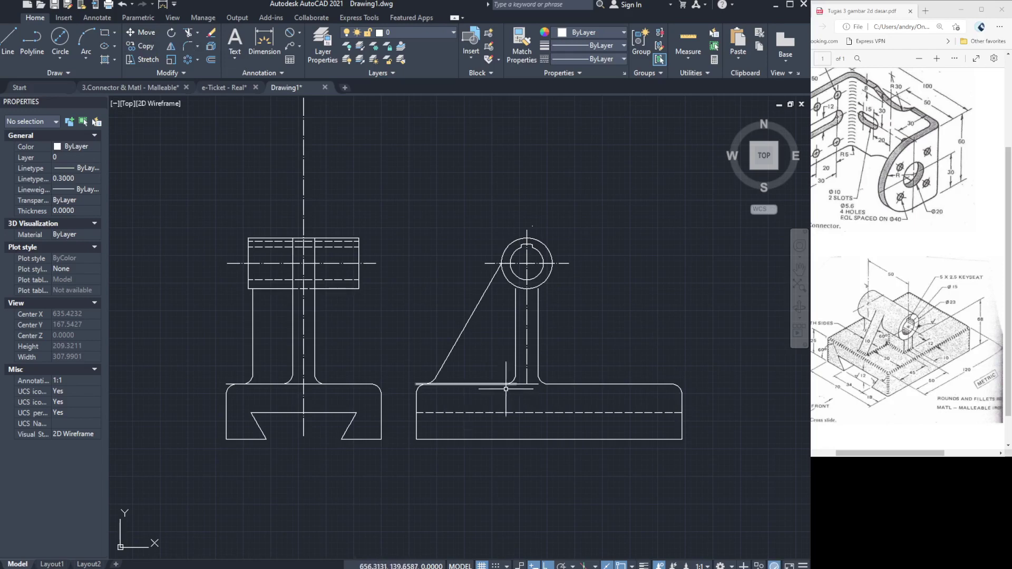
{"action": "scroll", "coordinate": [530, 392], "scroll_direction": "up", "scroll_amount": 4}
{"action": "left_click", "coordinate": [540, 373]}
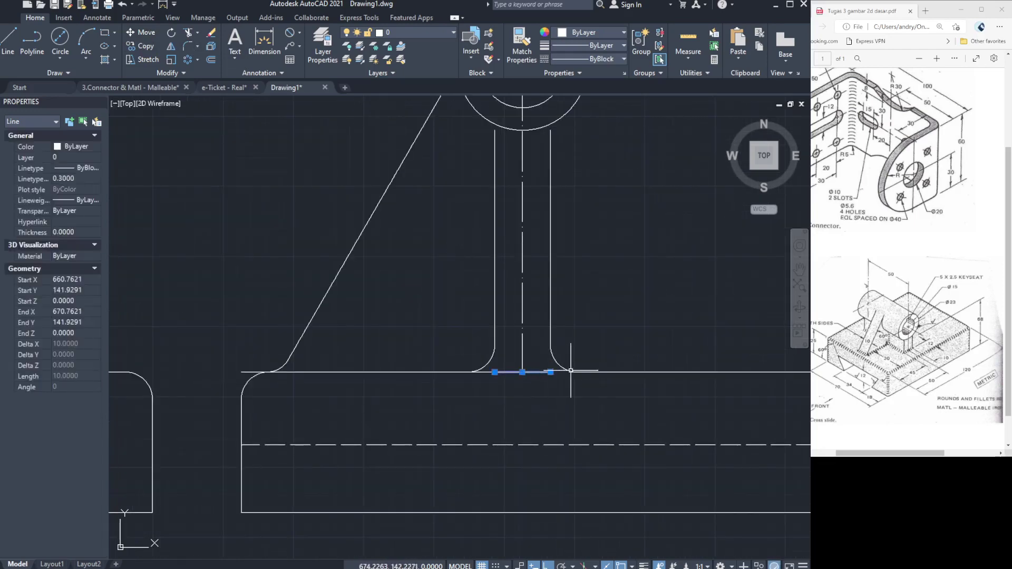
{"action": "left_click", "coordinate": [550, 372]}
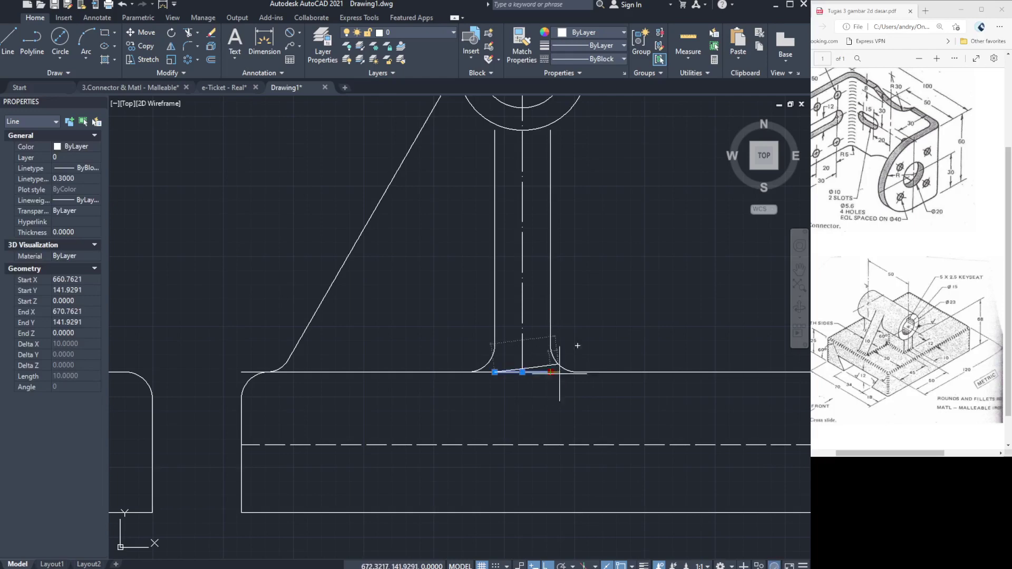
{"action": "left_click", "coordinate": [584, 372]}
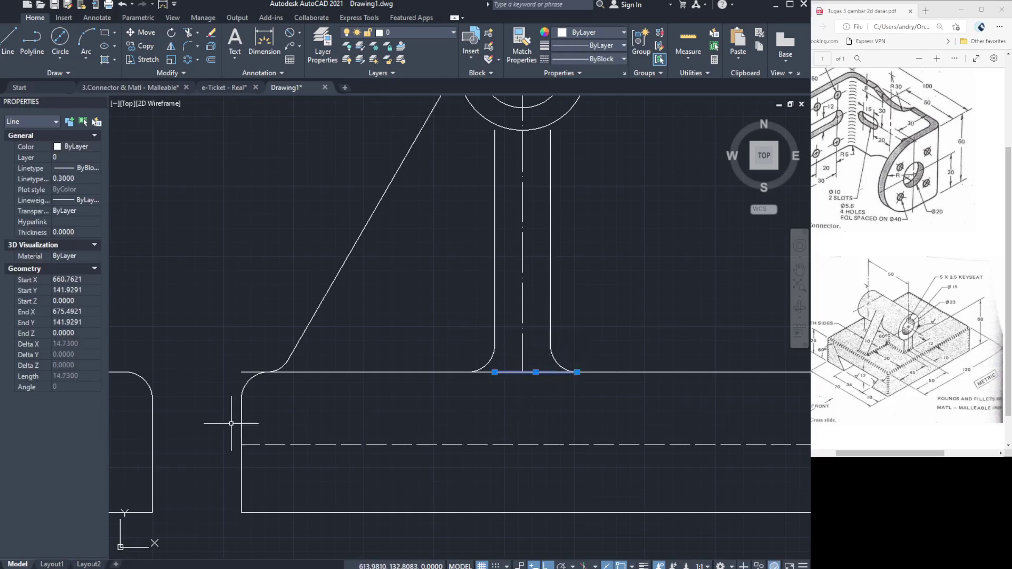
{"action": "left_click", "coordinate": [244, 372]}
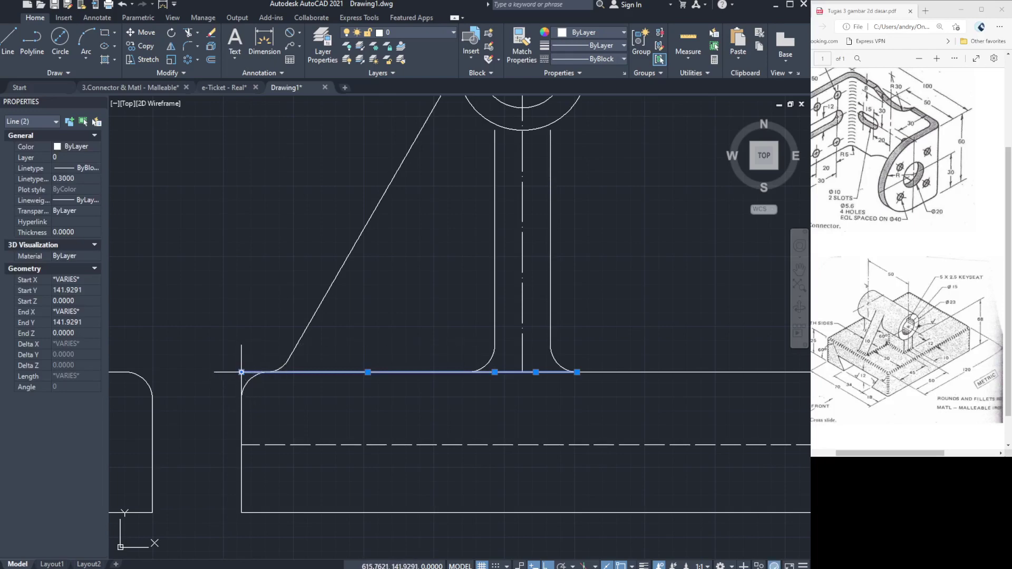
{"action": "left_click", "coordinate": [242, 372]}
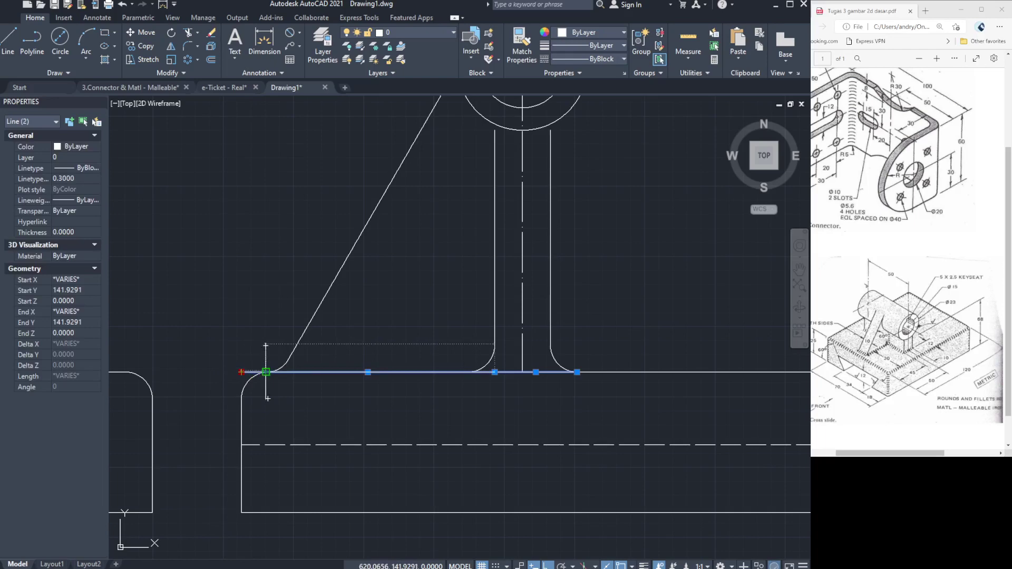
{"action": "left_click", "coordinate": [266, 372]}
{"action": "key", "text": "Escape"}
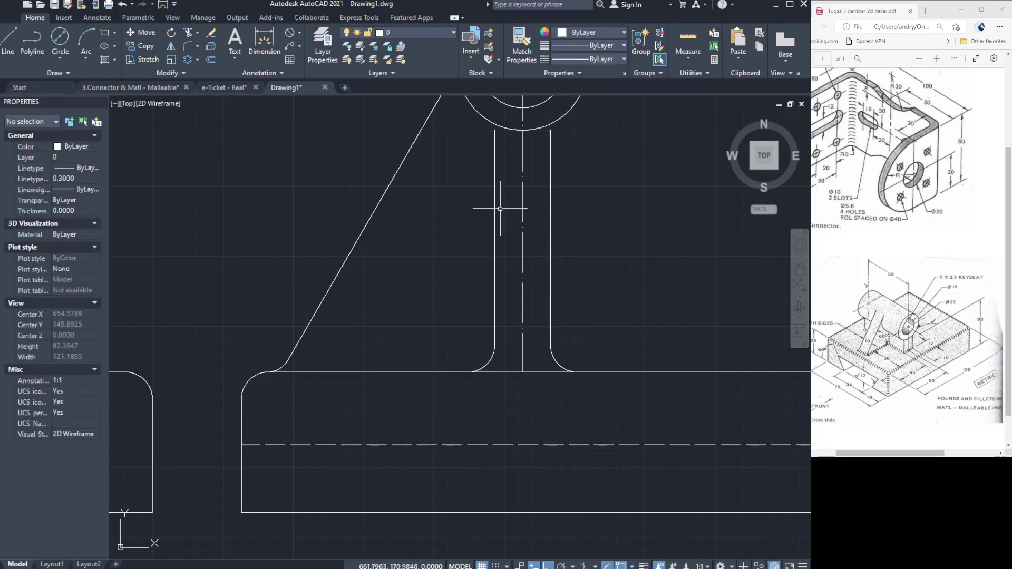
Extend the left and right stem side lines up to meet the outer boss circle.
{"action": "left_click", "coordinate": [495, 130]}
{"action": "left_click", "coordinate": [495, 131]}
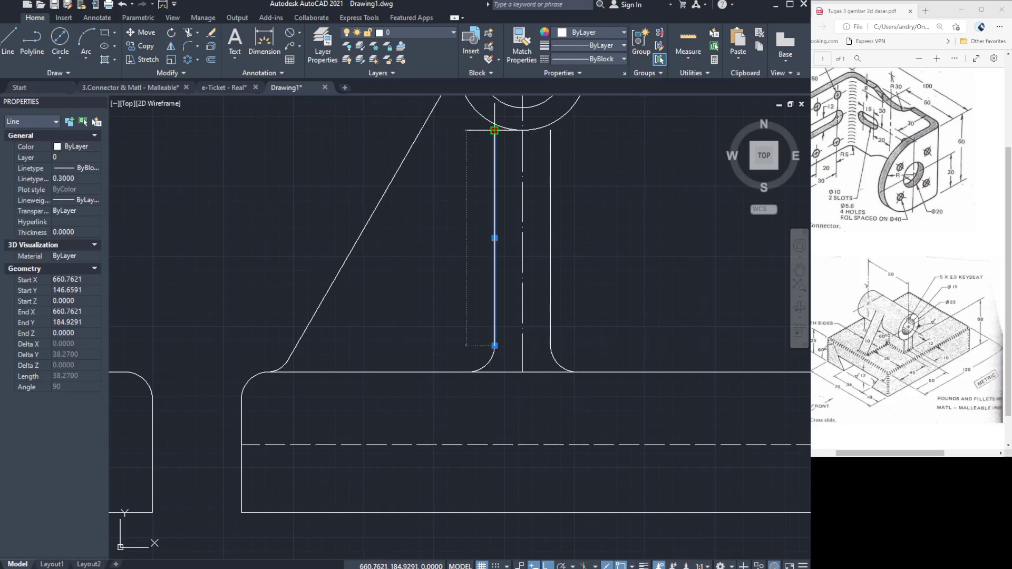
{"action": "left_click", "coordinate": [497, 125]}
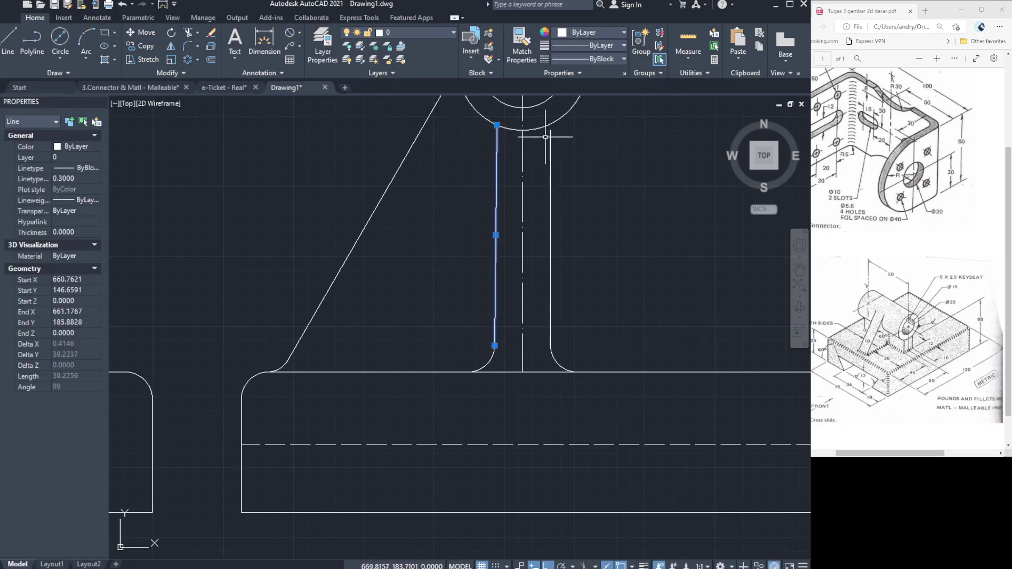
{"action": "left_click", "coordinate": [496, 125]}
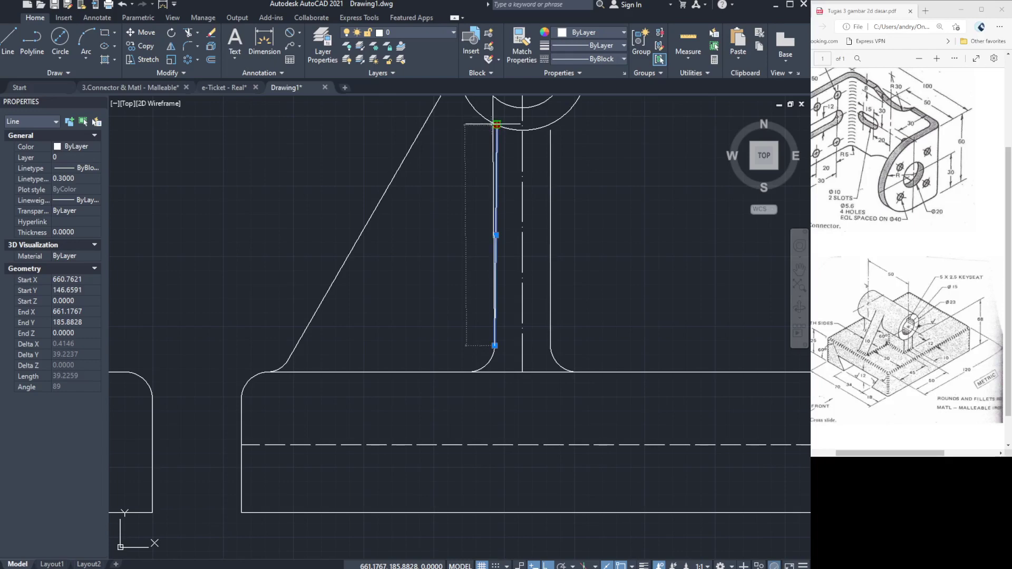
{"action": "left_click", "coordinate": [496, 125]}
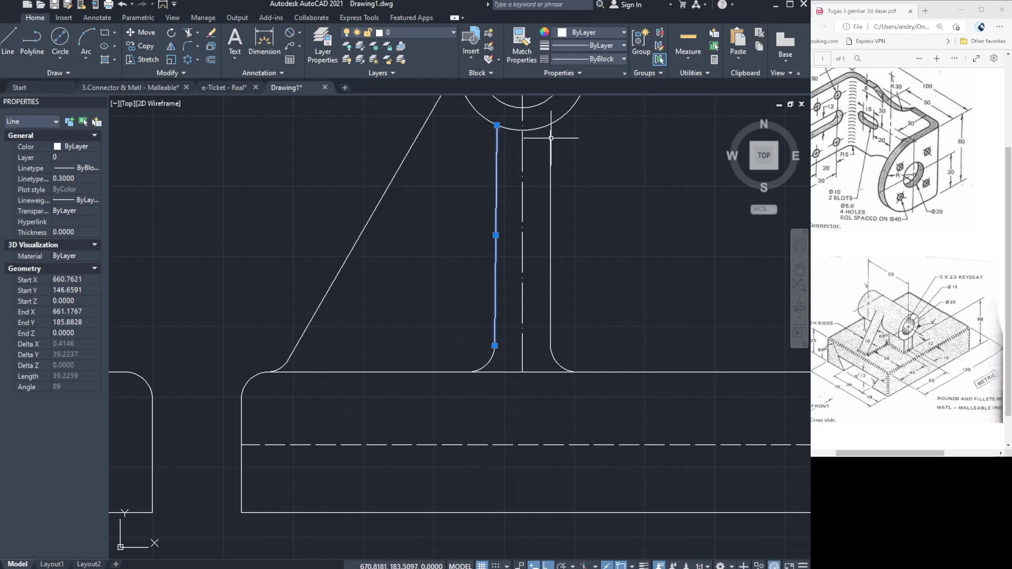
{"action": "left_click", "coordinate": [551, 138]}
{"action": "left_click", "coordinate": [551, 129]}
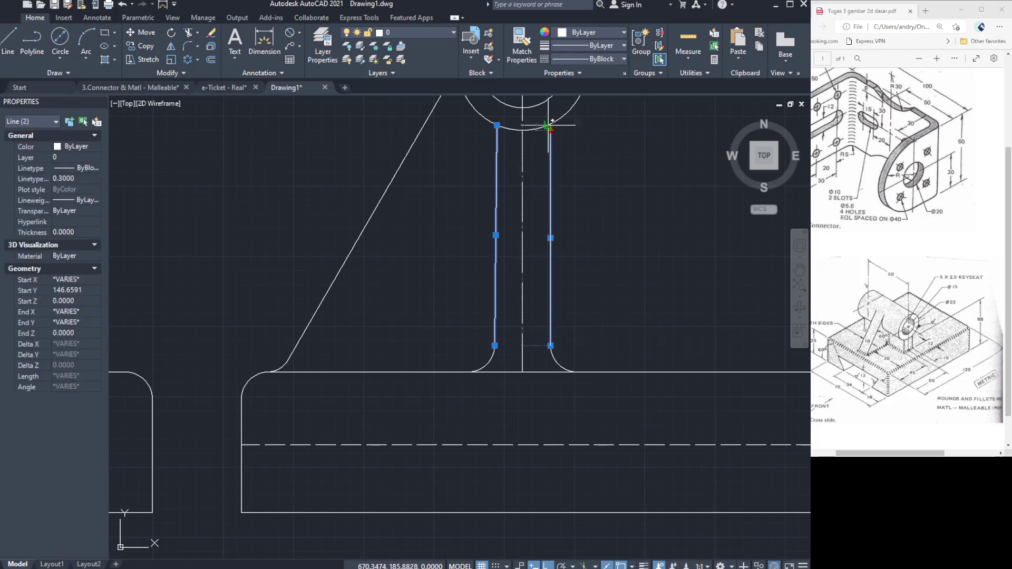
{"action": "left_click", "coordinate": [548, 127]}
{"action": "key", "text": "Escape"}
{"action": "scroll", "coordinate": [554, 258], "scroll_direction": "down", "scroll_amount": 2}
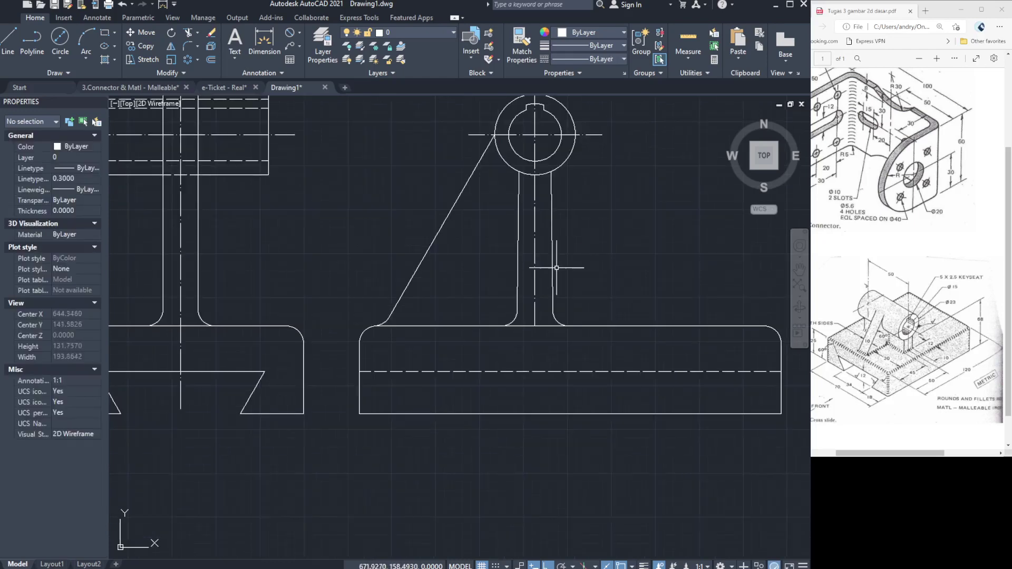
{"action": "scroll", "coordinate": [559, 269], "scroll_direction": "down", "scroll_amount": 2}
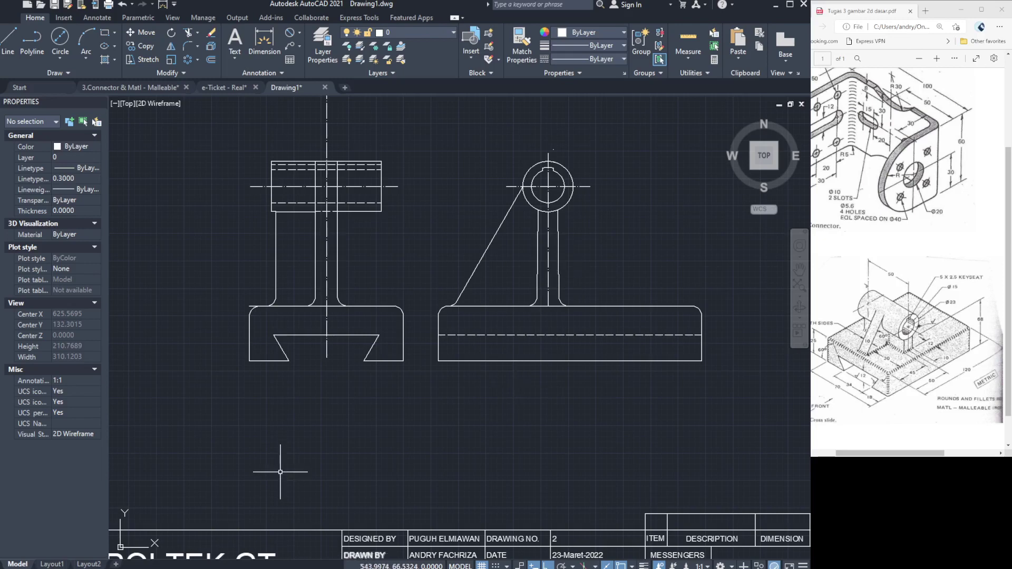
Trim the extra piece off the front view's base top edge.
{"action": "scroll", "coordinate": [389, 352], "scroll_direction": "up", "scroll_amount": 2}
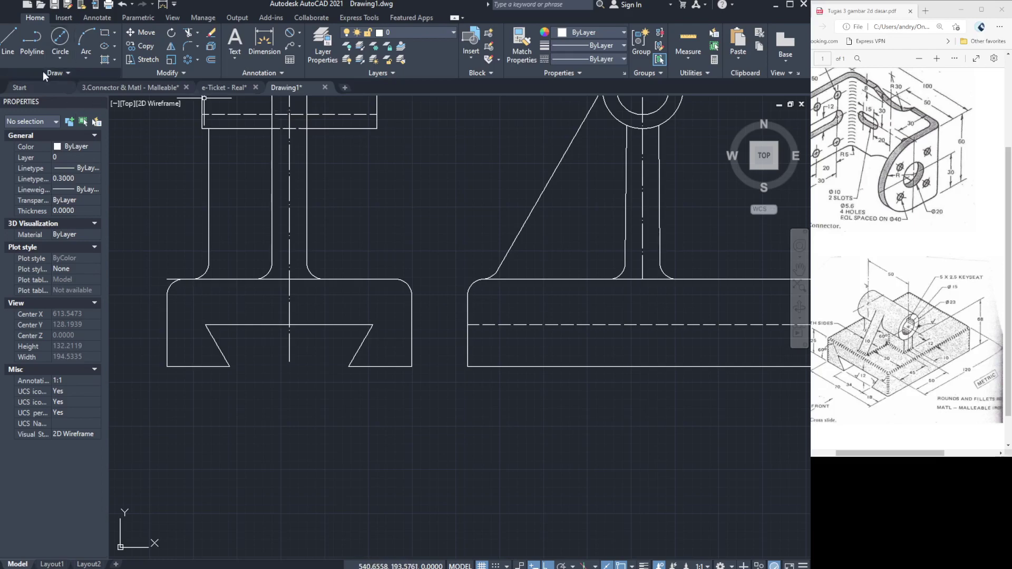
{"action": "left_click", "coordinate": [3, 38]}
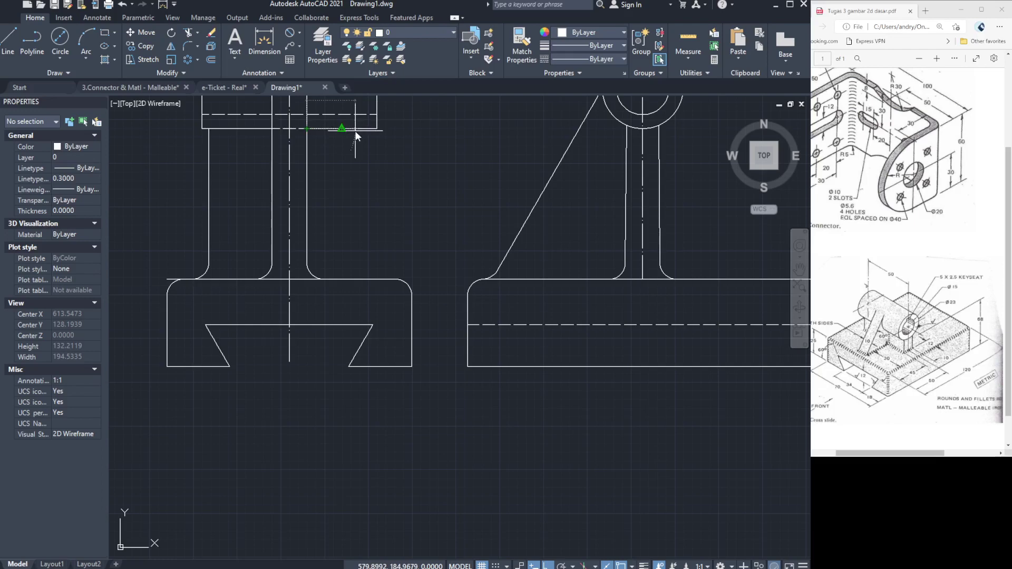
{"action": "left_click", "coordinate": [356, 130]}
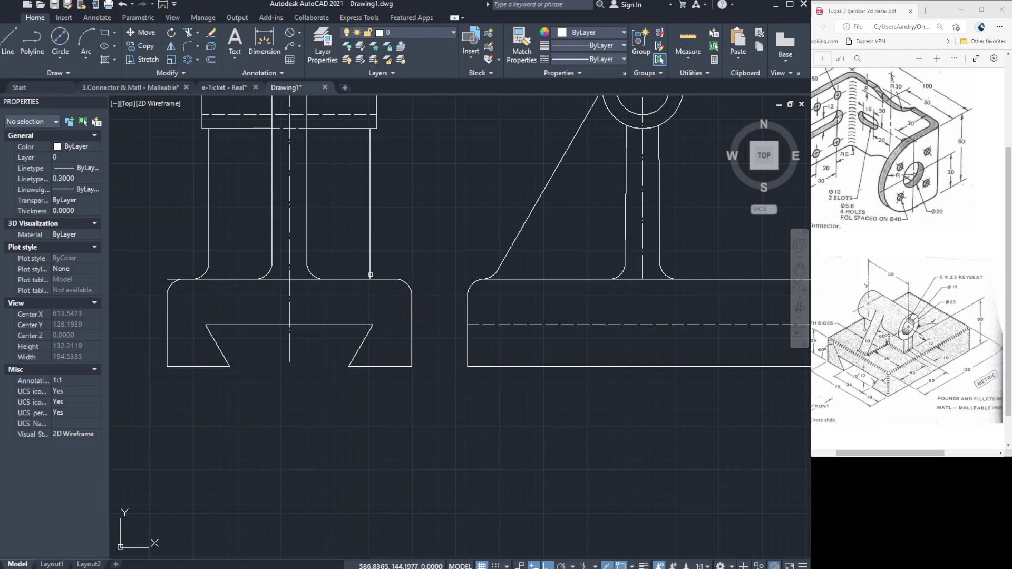
{"action": "left_click", "coordinate": [371, 270]}
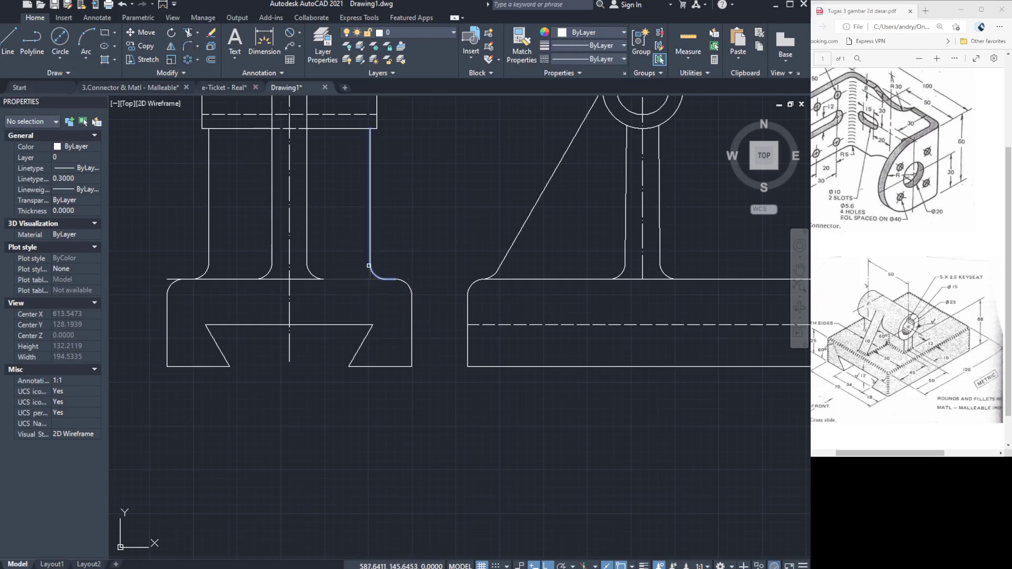
{"action": "key", "text": "Escape"}
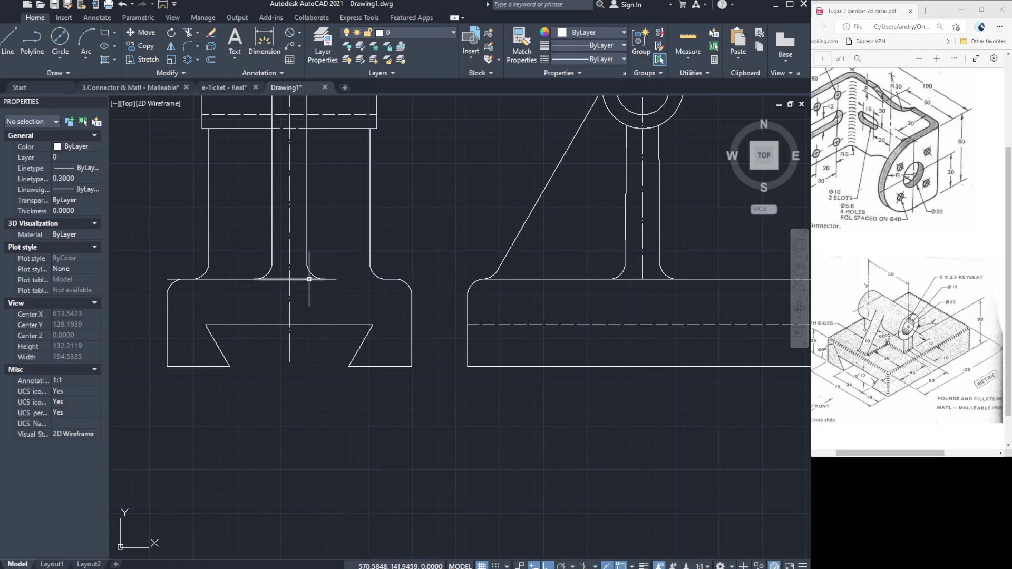
Grip-stretch the two short base-top segments so their ends meet the stem fillets.
{"action": "left_click", "coordinate": [301, 279]}
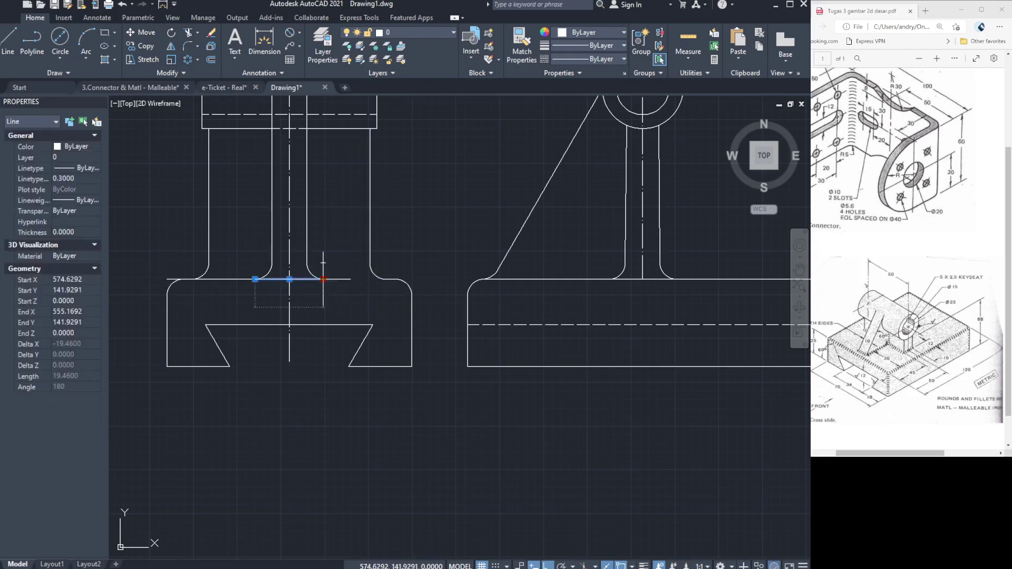
{"action": "left_click", "coordinate": [386, 279]}
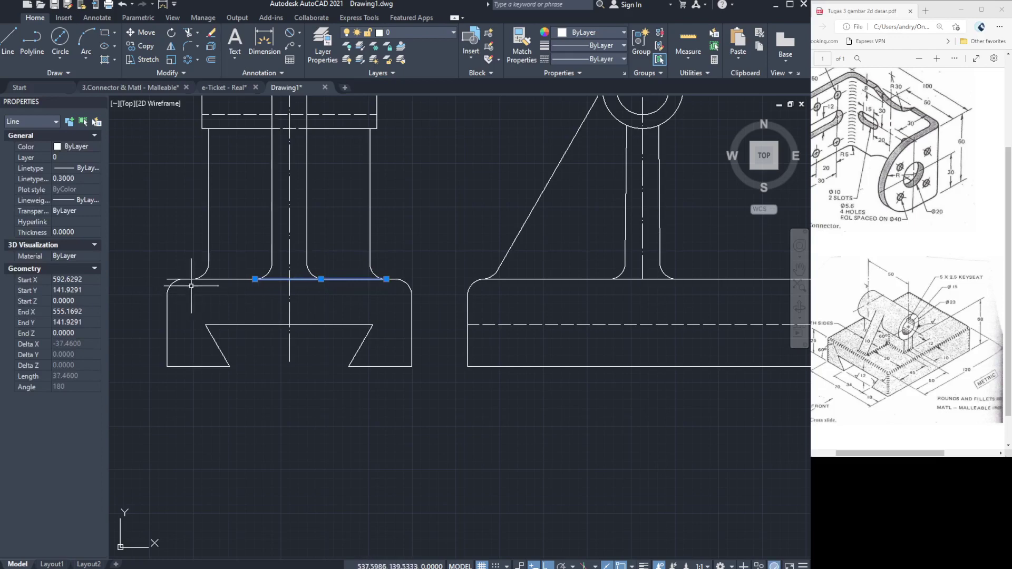
{"action": "left_click", "coordinate": [170, 279]}
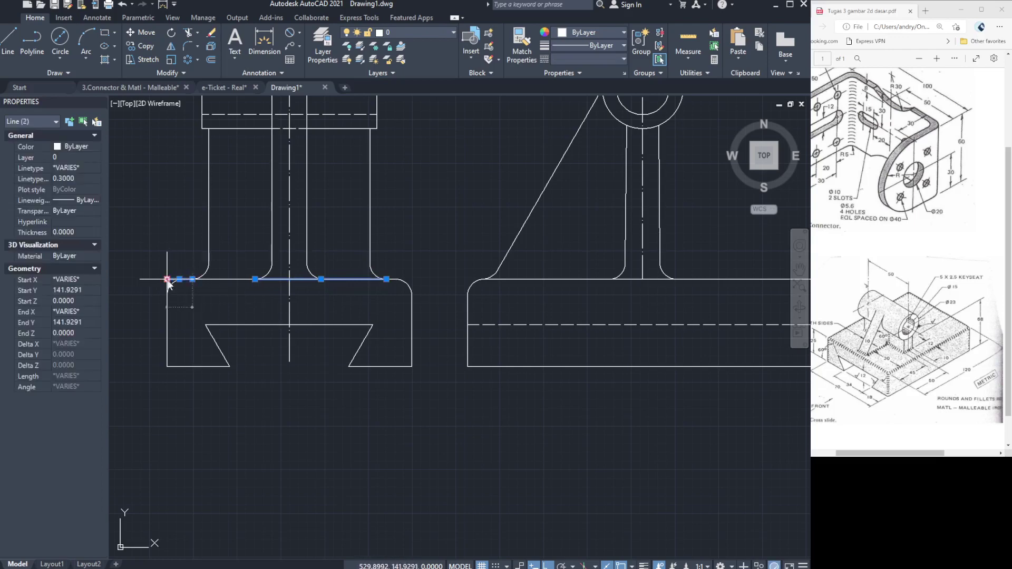
{"action": "left_click", "coordinate": [167, 279]}
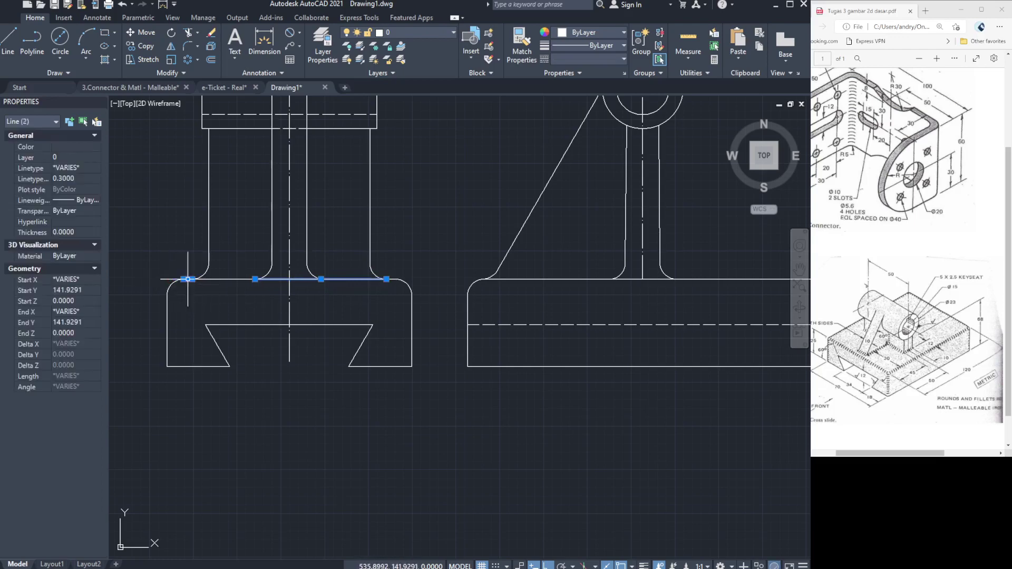
{"action": "left_click", "coordinate": [179, 278]}
{"action": "key", "text": "Escape"}
{"action": "left_click", "coordinate": [172, 280]}
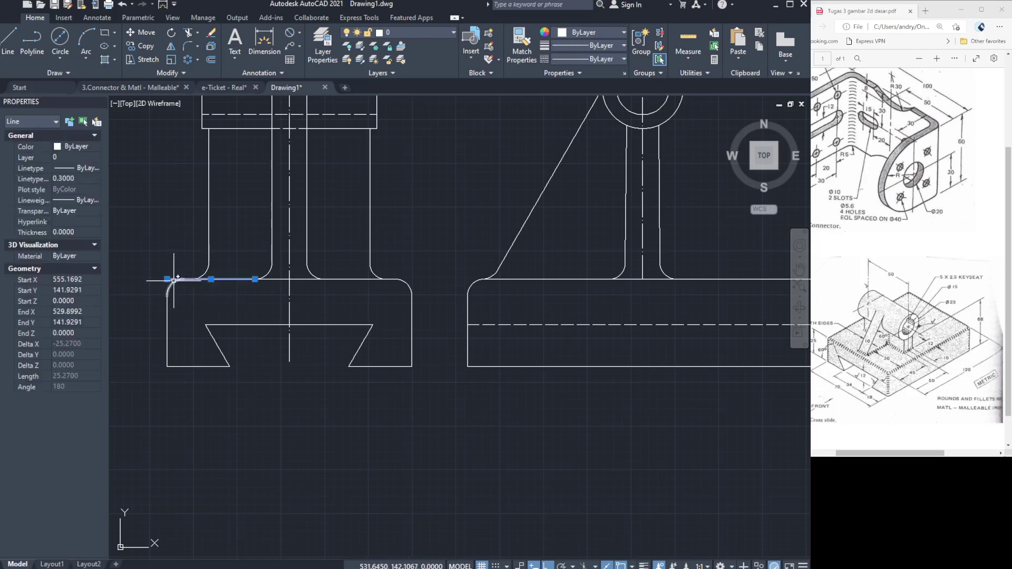
{"action": "left_click", "coordinate": [167, 278]}
{"action": "key", "text": "Escape"}
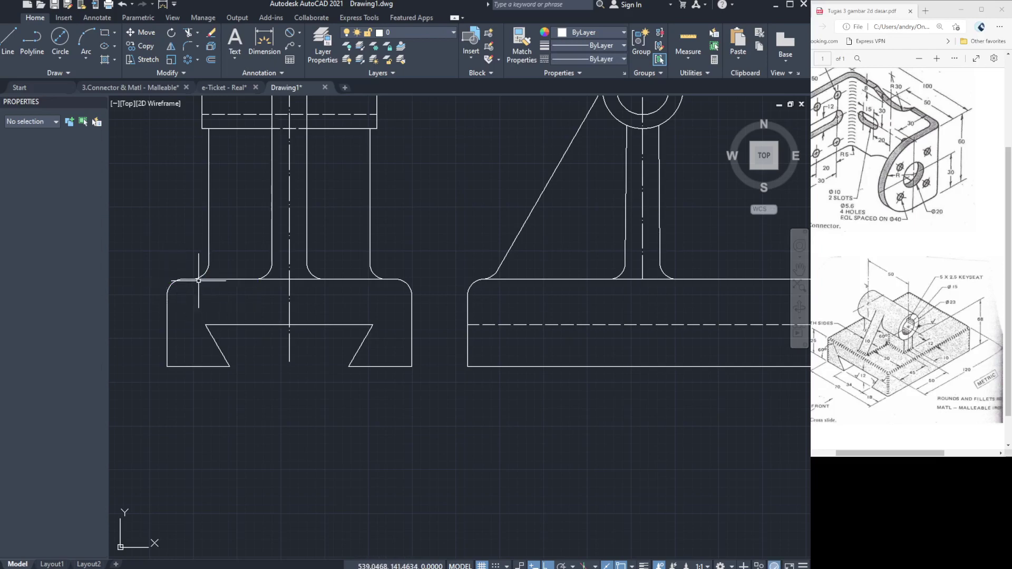
{"action": "scroll", "coordinate": [261, 272], "scroll_direction": "down", "scroll_amount": 2}
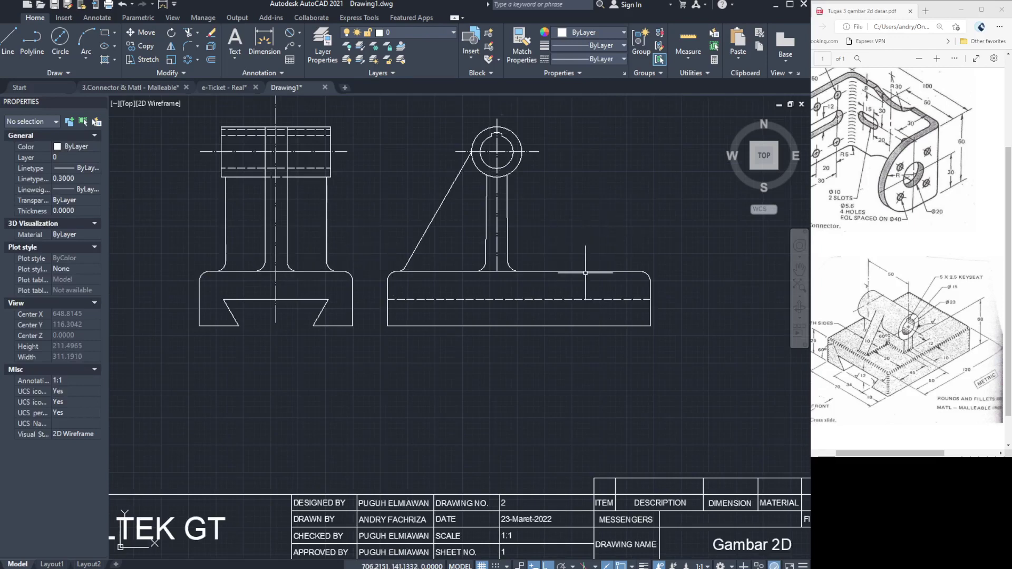
{"action": "left_click", "coordinate": [800, 270]}
{"action": "left_click_drag", "start_coordinate": [327, 230], "coordinate": [382, 446]}
{"action": "key", "text": "Escape"}
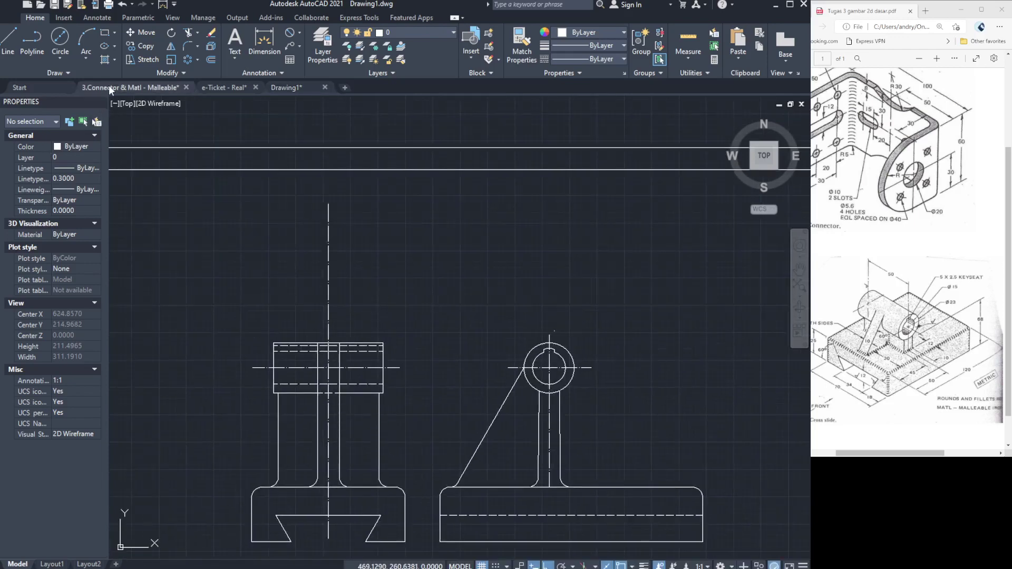
{"action": "left_click", "coordinate": [132, 88]}
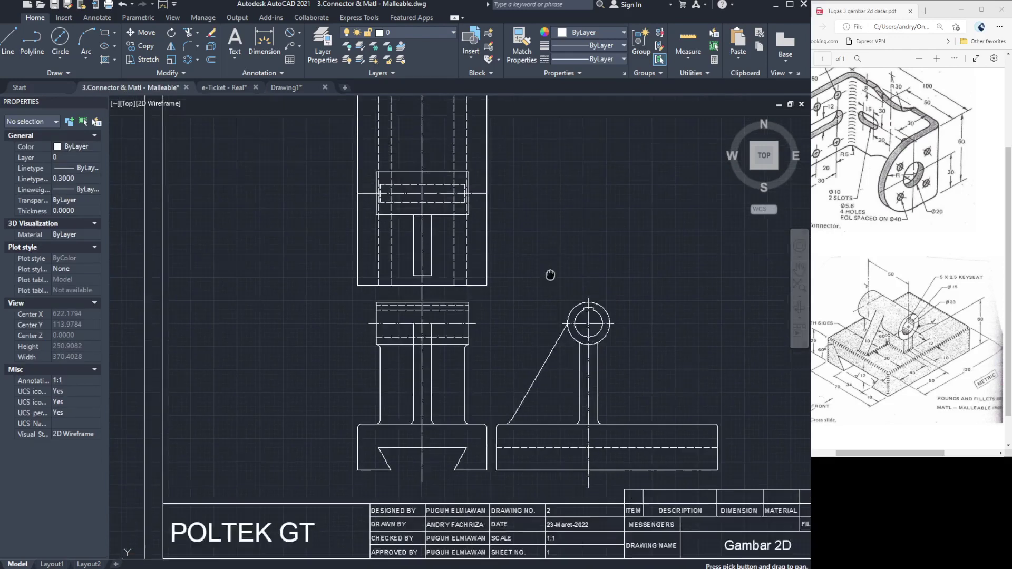
{"action": "middle_click_drag", "start_coordinate": [568, 226], "coordinate": [569, 323]}
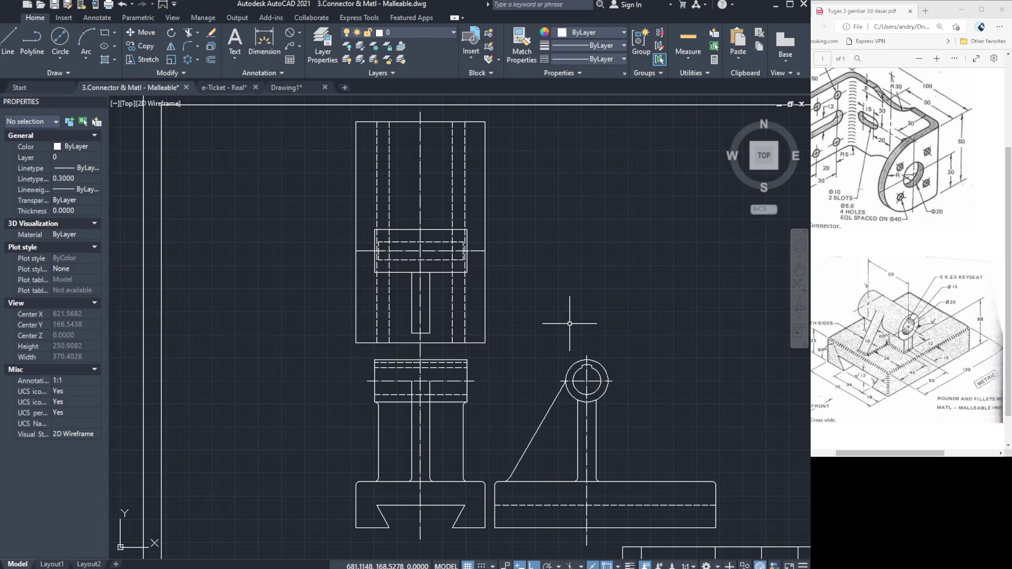
{"action": "left_click", "coordinate": [283, 89]}
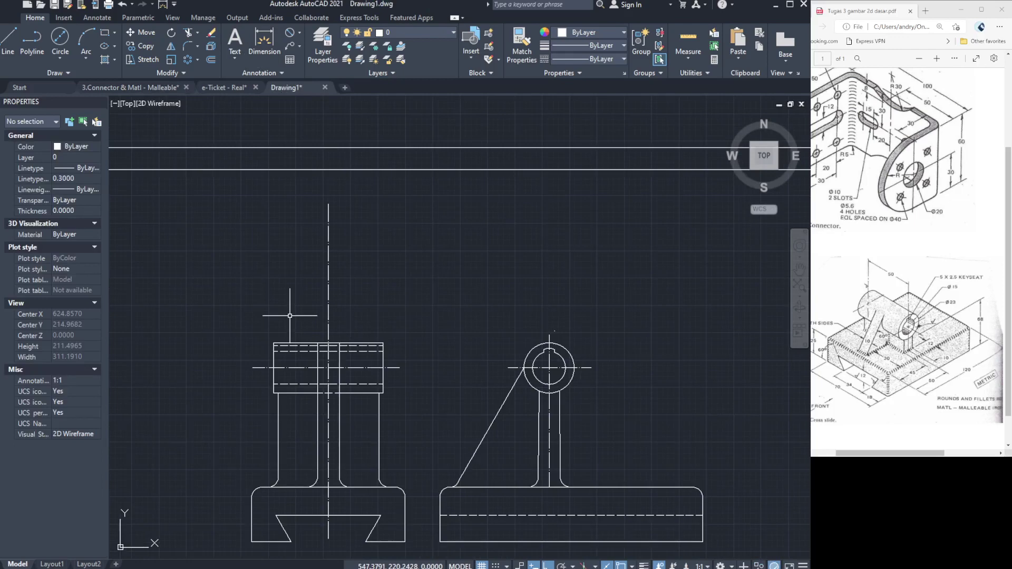
Draw a tall rectangular top-view outline above the front view, snapping to existing geometry.
{"action": "left_click", "coordinate": [13, 45]}
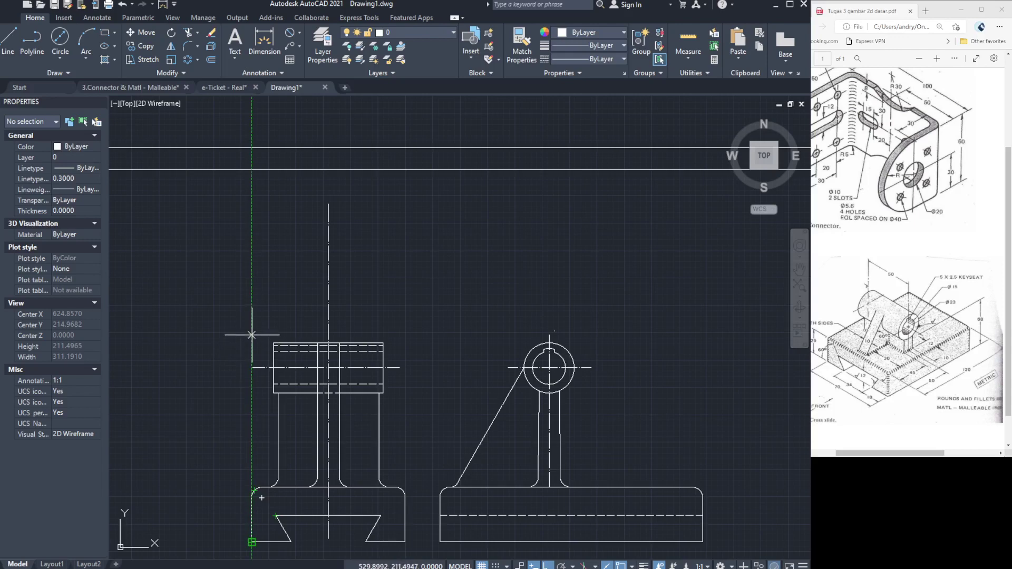
{"action": "left_click", "coordinate": [252, 294]}
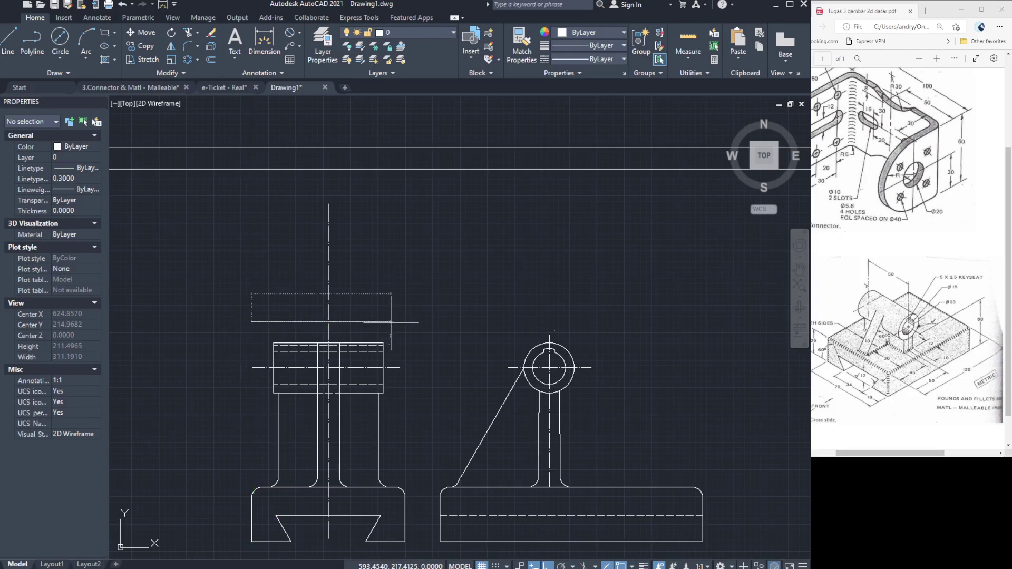
{"action": "left_click", "coordinate": [406, 322]}
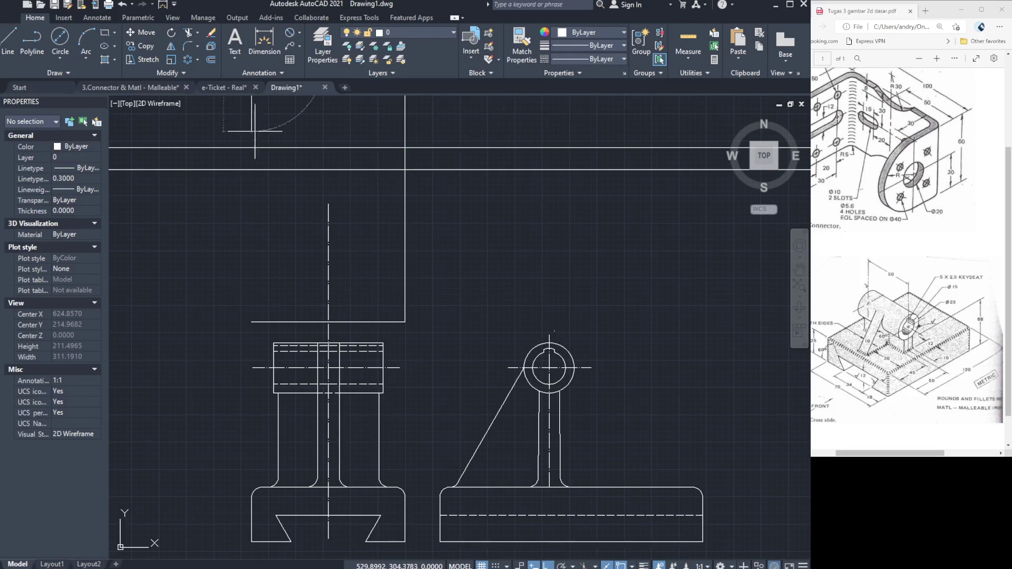
{"action": "left_click", "coordinate": [255, 132]}
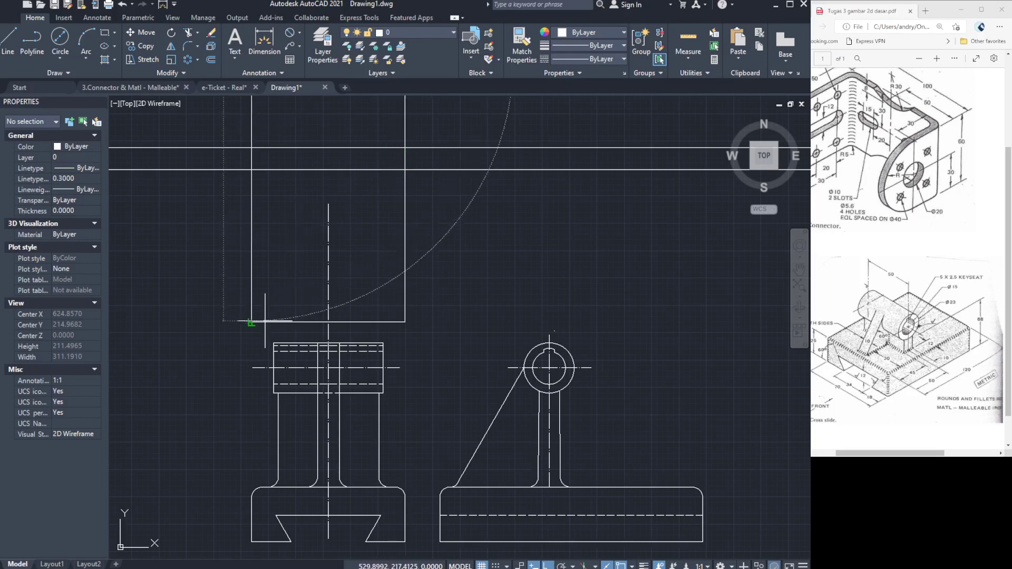
{"action": "scroll", "coordinate": [288, 306], "scroll_direction": "down", "scroll_amount": 4}
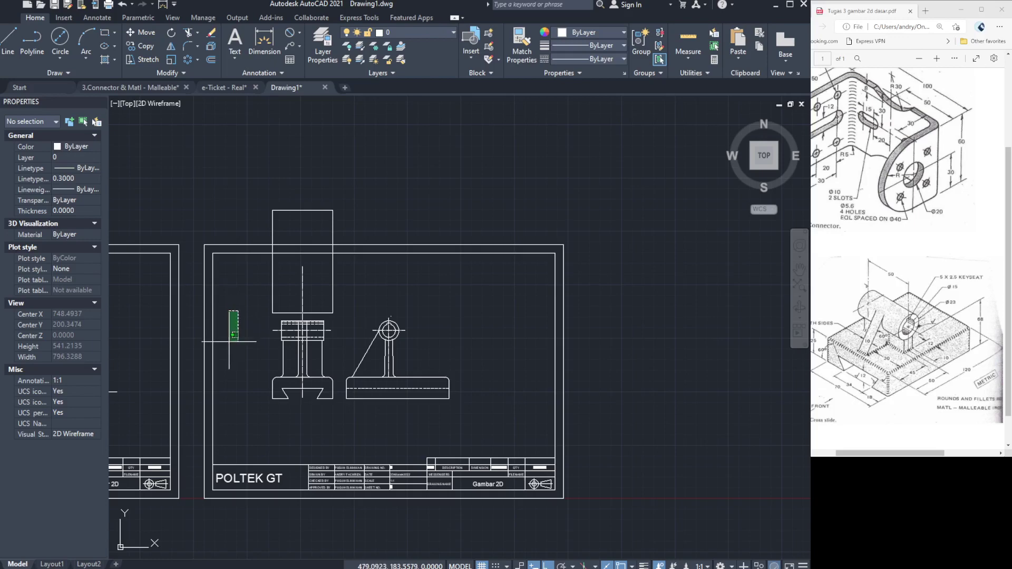
Window-select all three views and move them down, using the front view's corner as base point.
{"action": "left_click", "coordinate": [226, 343]}
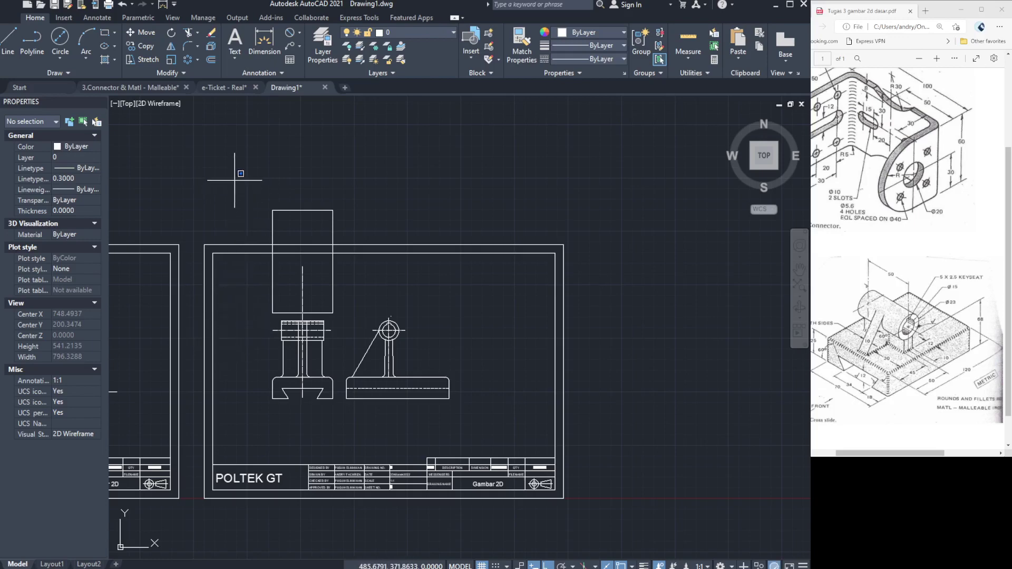
{"action": "left_click", "coordinate": [232, 181]}
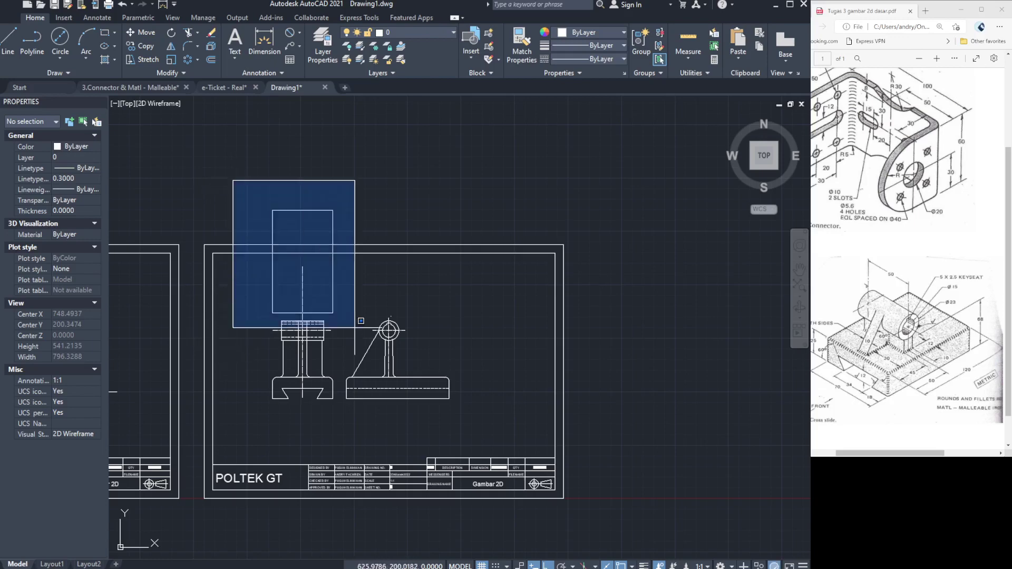
{"action": "left_click", "coordinate": [463, 431]}
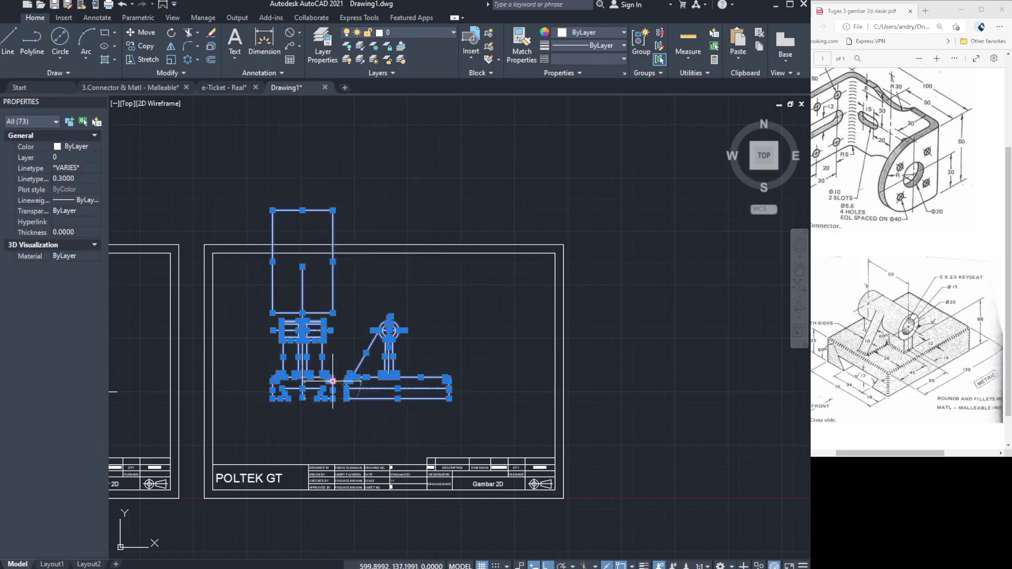
{"action": "key", "text": "Escape"}
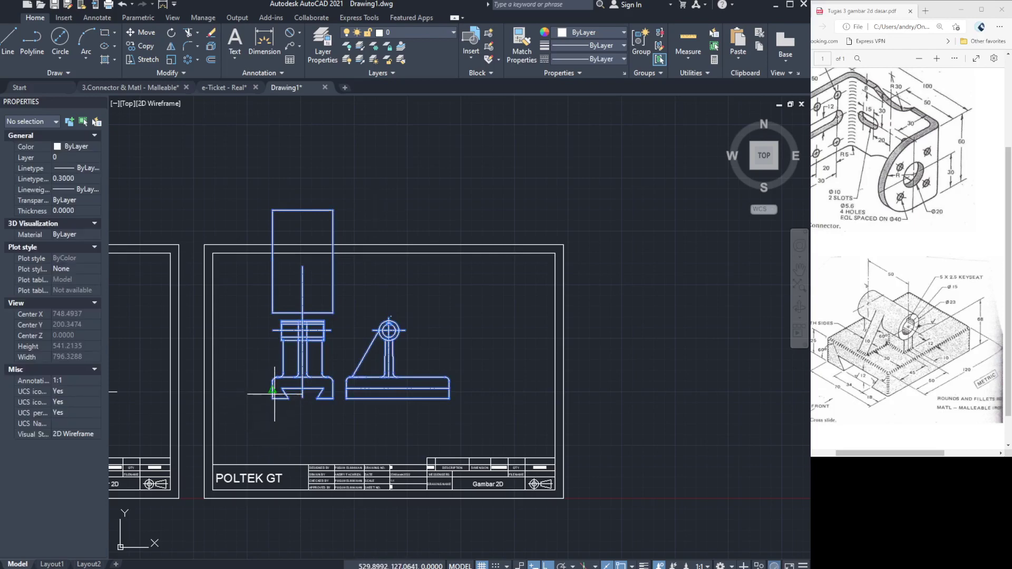
{"action": "left_click", "coordinate": [272, 398]}
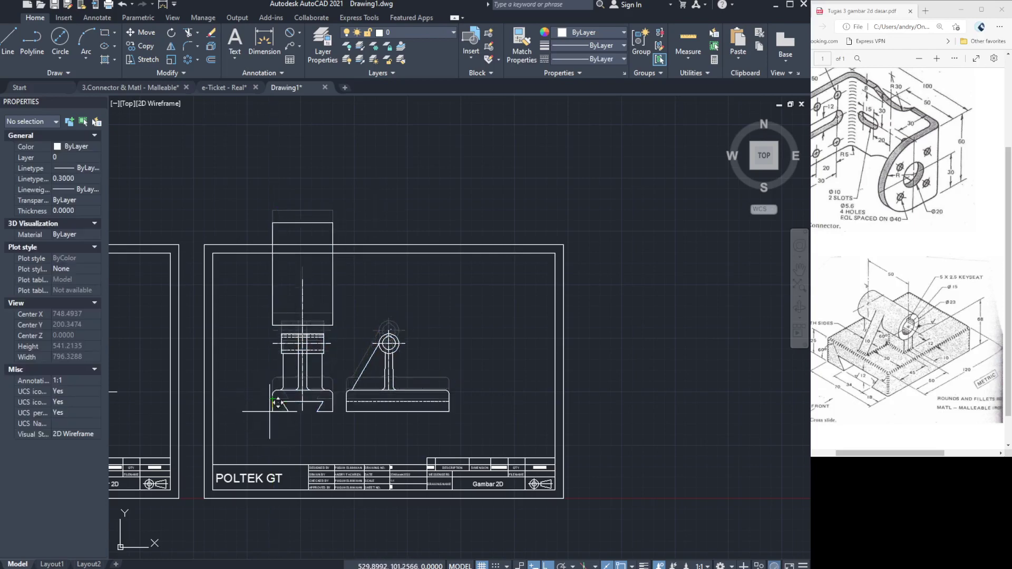
{"action": "left_click", "coordinate": [285, 450]}
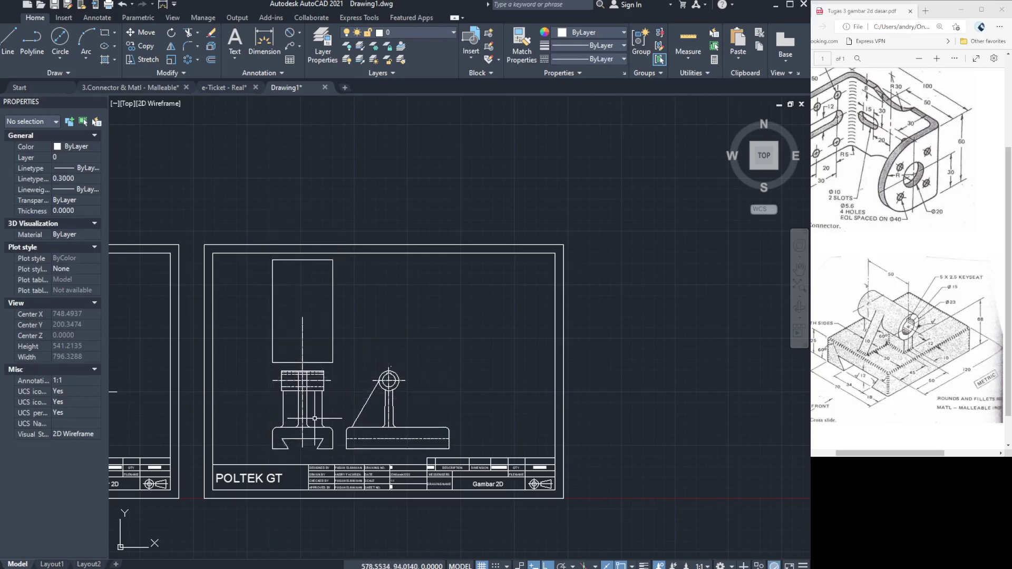
{"action": "scroll", "coordinate": [302, 349], "scroll_direction": "up", "scroll_amount": 6}
{"action": "scroll", "coordinate": [301, 350], "scroll_direction": "down", "scroll_amount": 2}
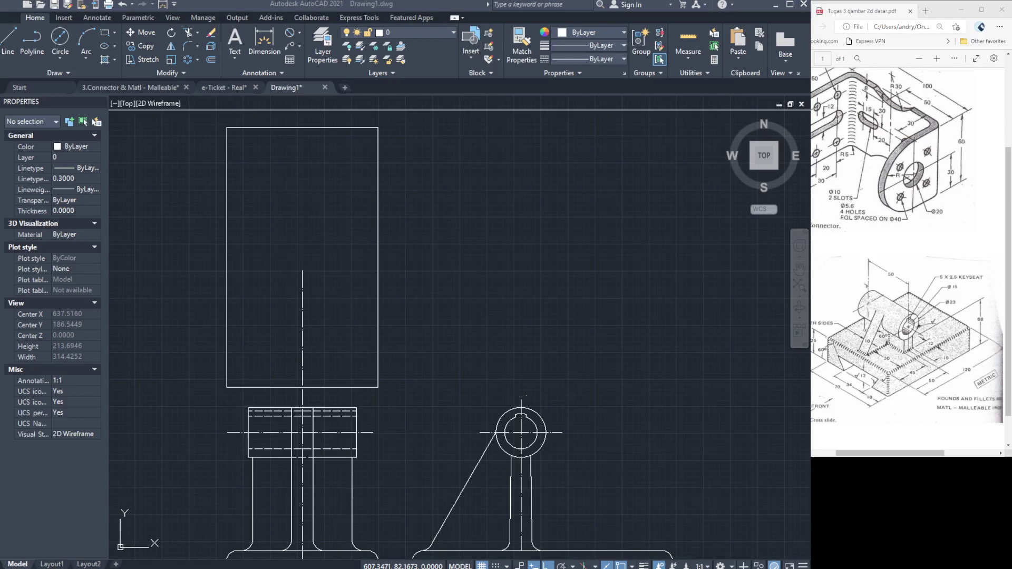
Switch the linetype to ACAD center and draw a horizontal centre line across the rectangle.
{"action": "left_click", "coordinate": [156, 88]}
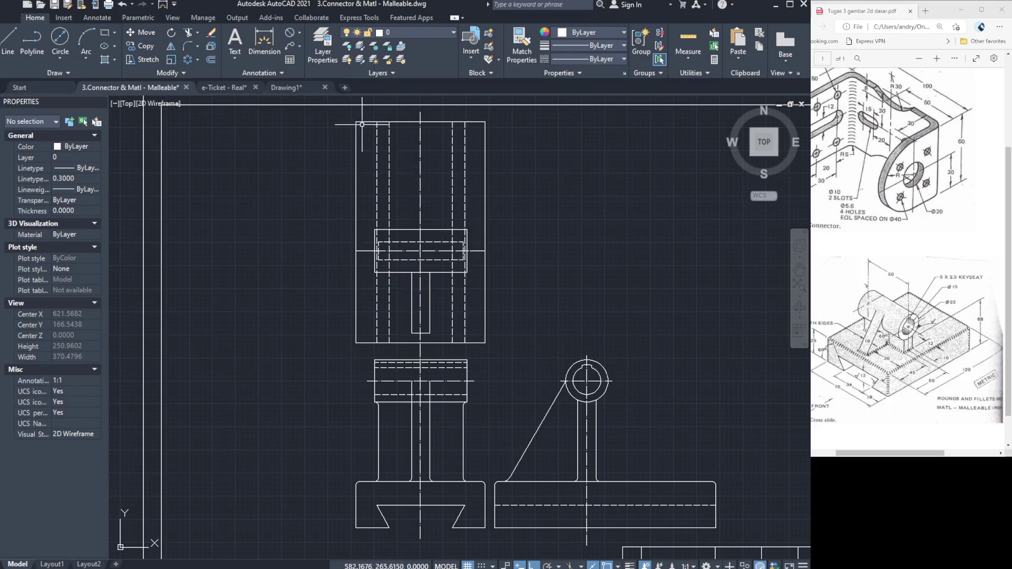
{"action": "left_click", "coordinate": [297, 88]}
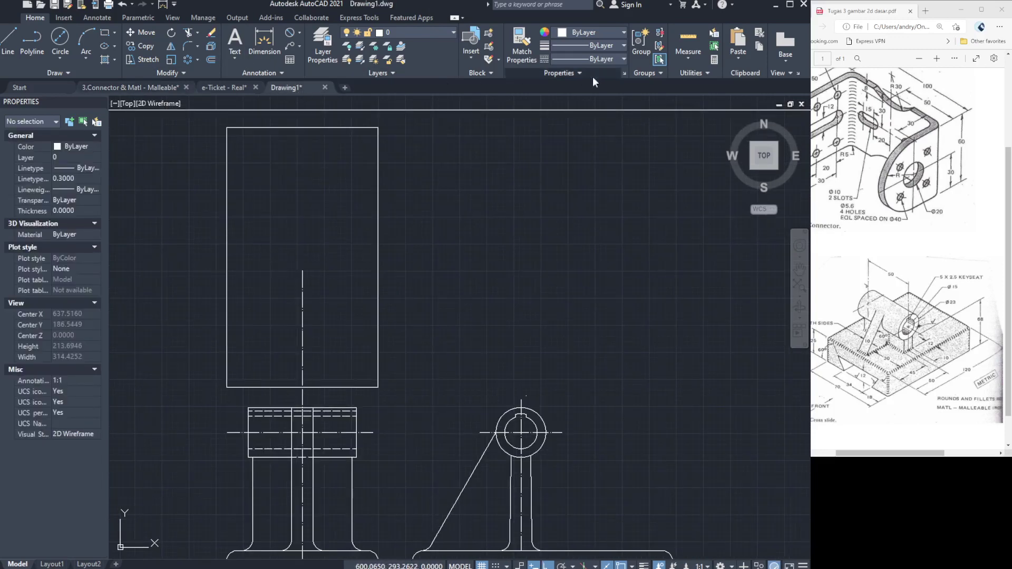
{"action": "left_click", "coordinate": [601, 58]}
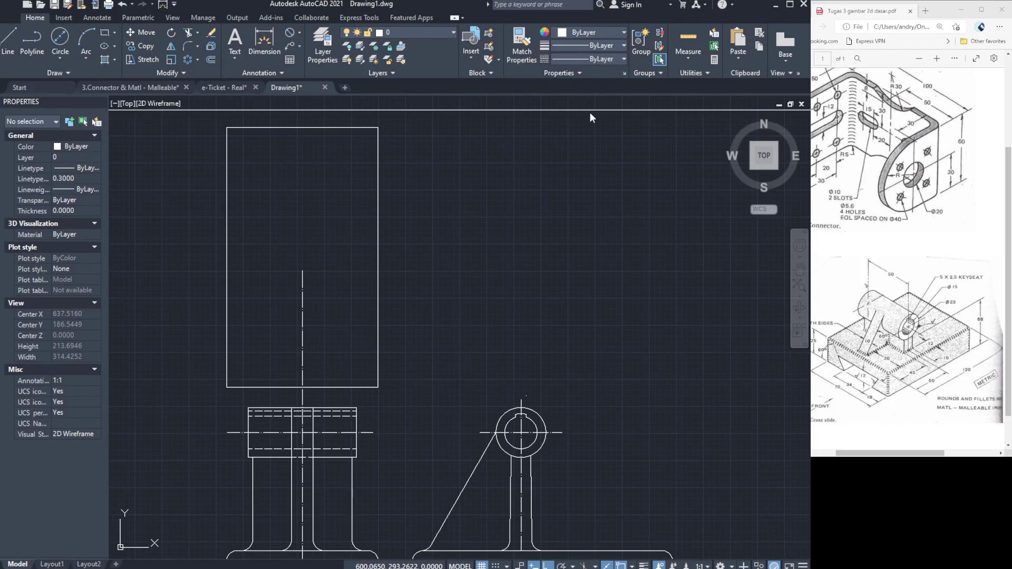
{"action": "left_click", "coordinate": [590, 112]}
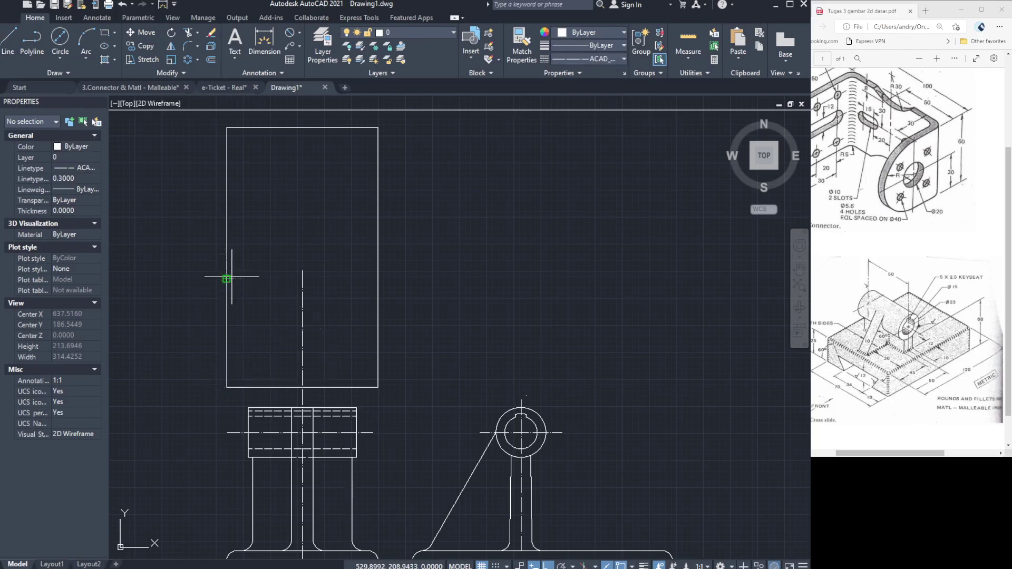
{"action": "left_click", "coordinate": [226, 279]}
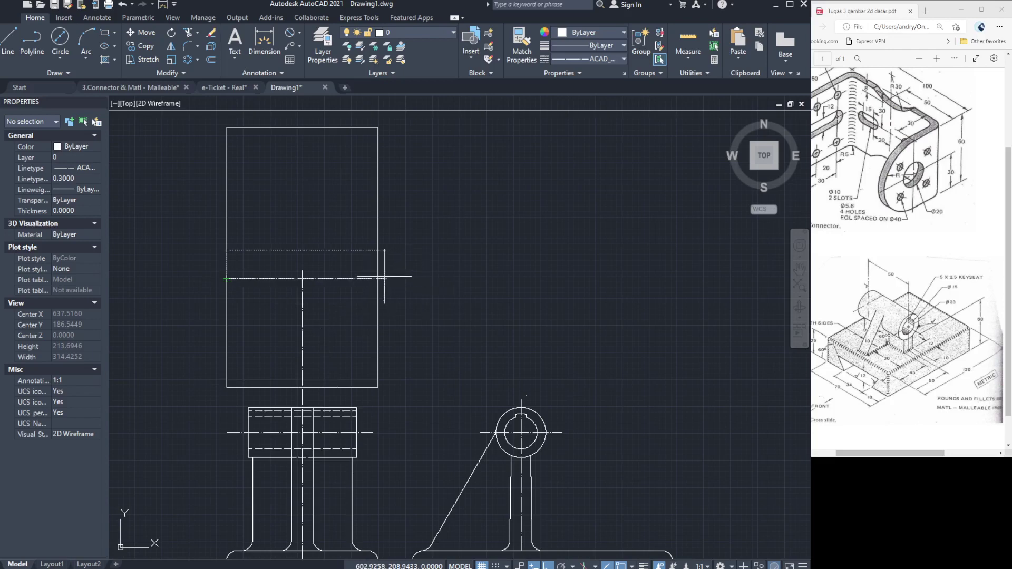
{"action": "left_click", "coordinate": [400, 281]}
{"action": "key", "text": "Return"}
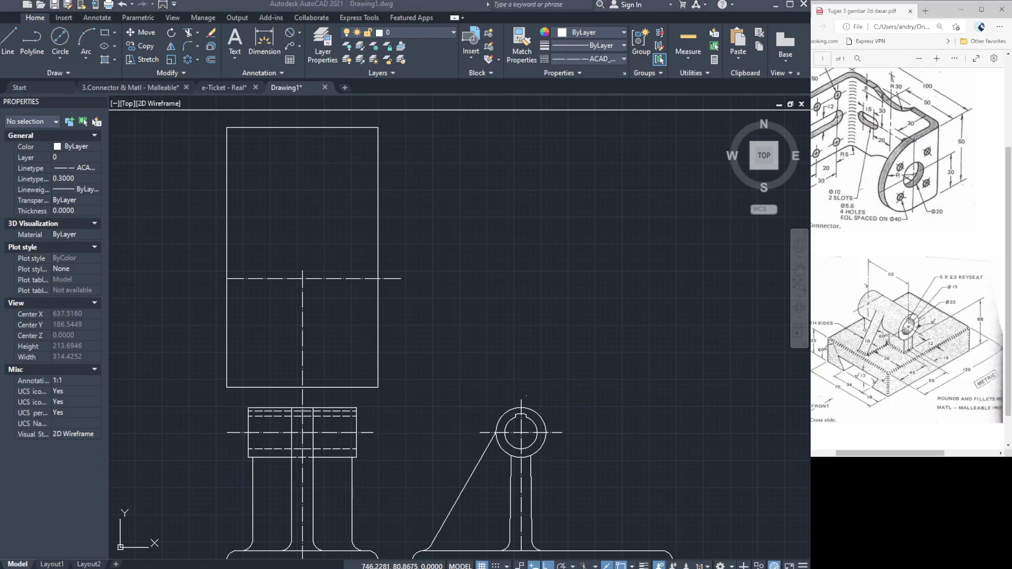
Stretch the vertical centre line up to the rectangle's top, then view the 3.Connector reference drawing.
{"action": "left_click", "coordinate": [240, 279]}
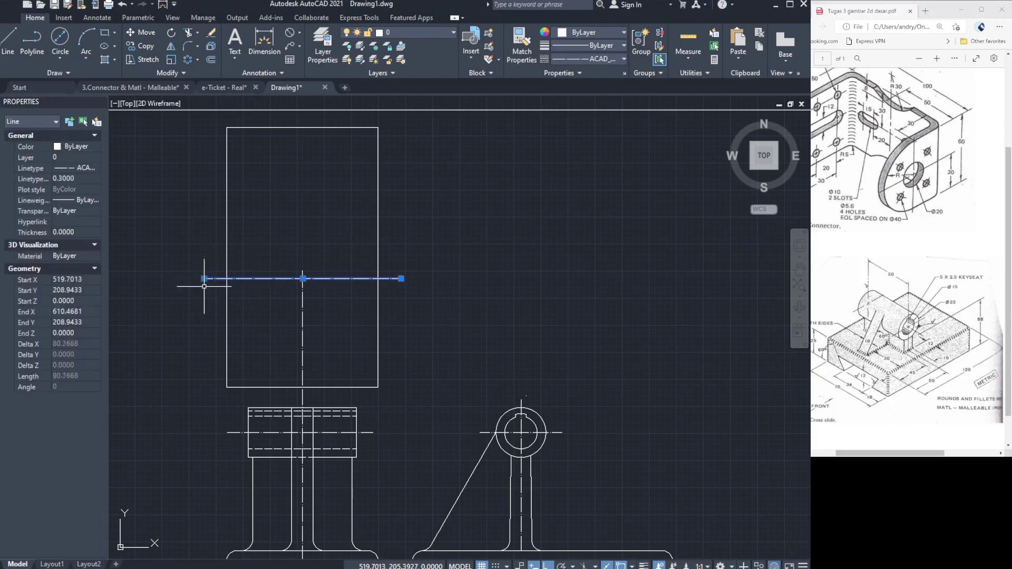
{"action": "key", "text": "Escape"}
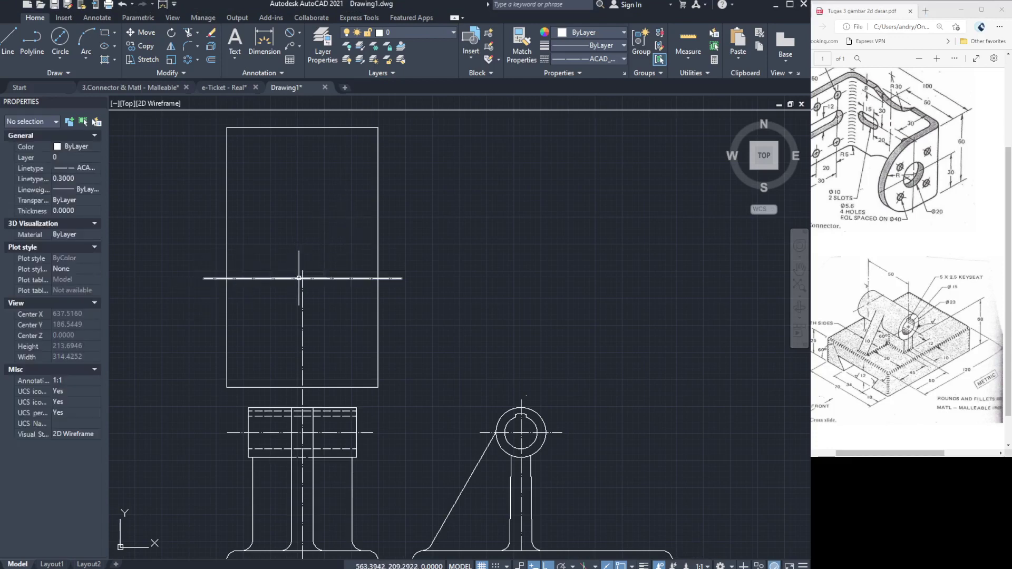
{"action": "left_click", "coordinate": [302, 271]}
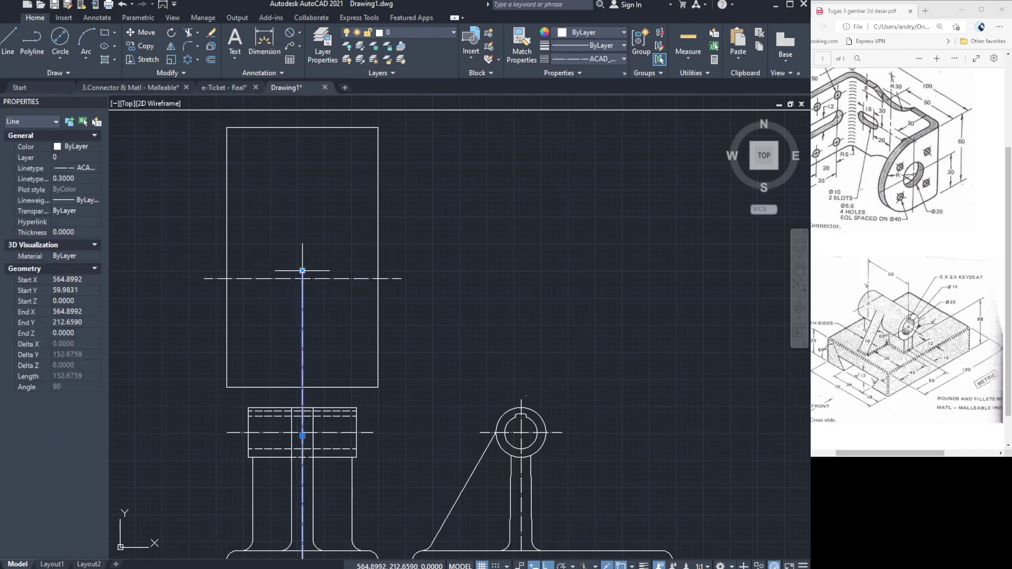
{"action": "left_click", "coordinate": [293, 120]}
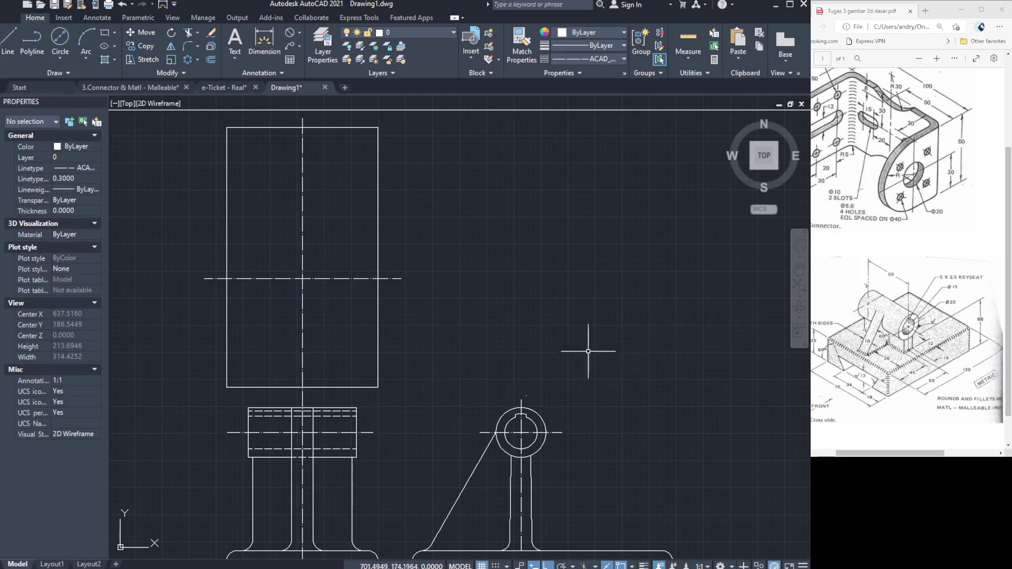
{"action": "left_click", "coordinate": [114, 83]}
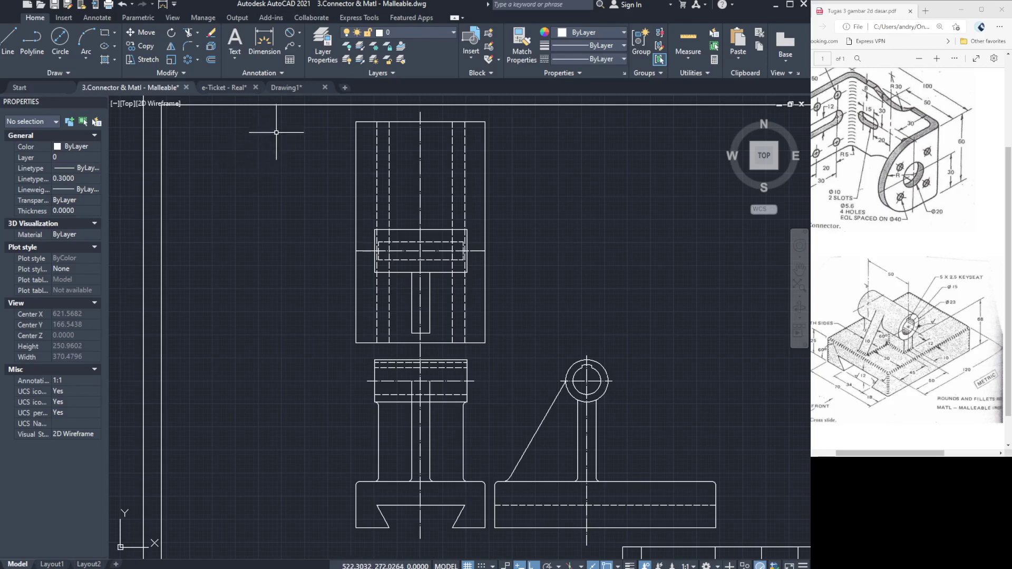
Switch back to Drawing1 to show the top-view rectangle with its centre lines.
{"action": "left_click", "coordinate": [284, 86]}
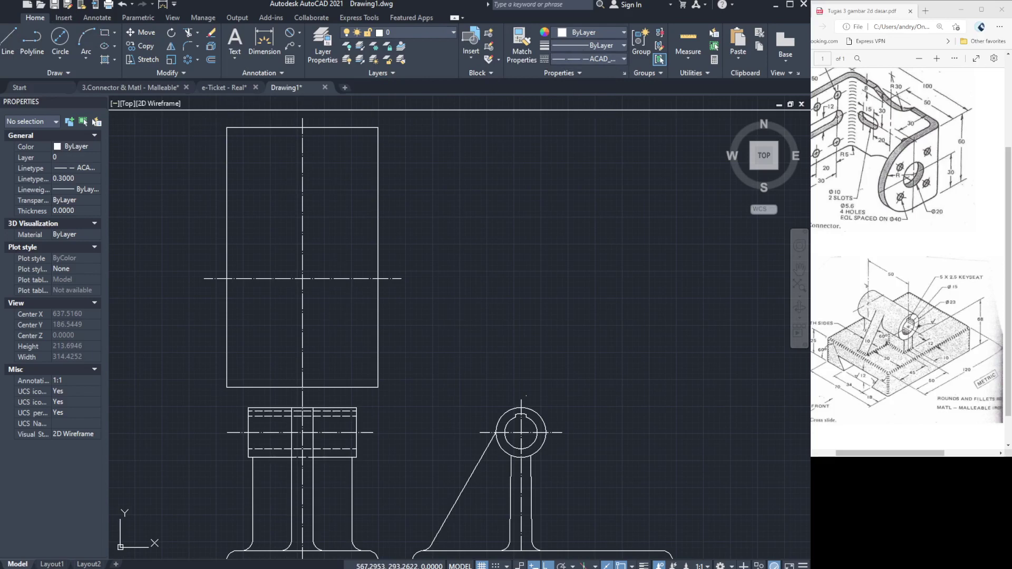
{"action": "left_click", "coordinate": [10, 44]}
{"action": "type", "text": "l"}
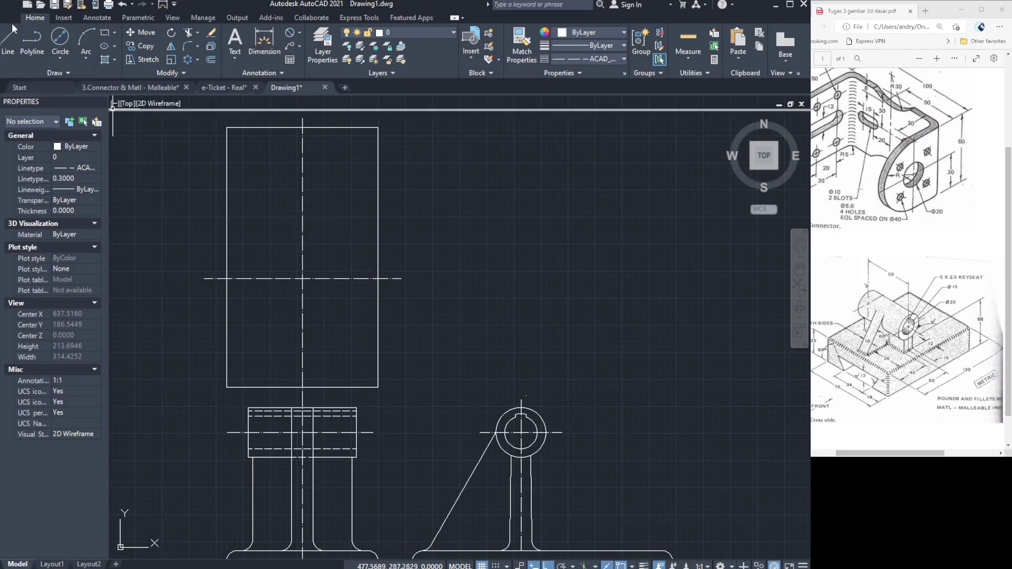
{"action": "key", "text": "Return"}
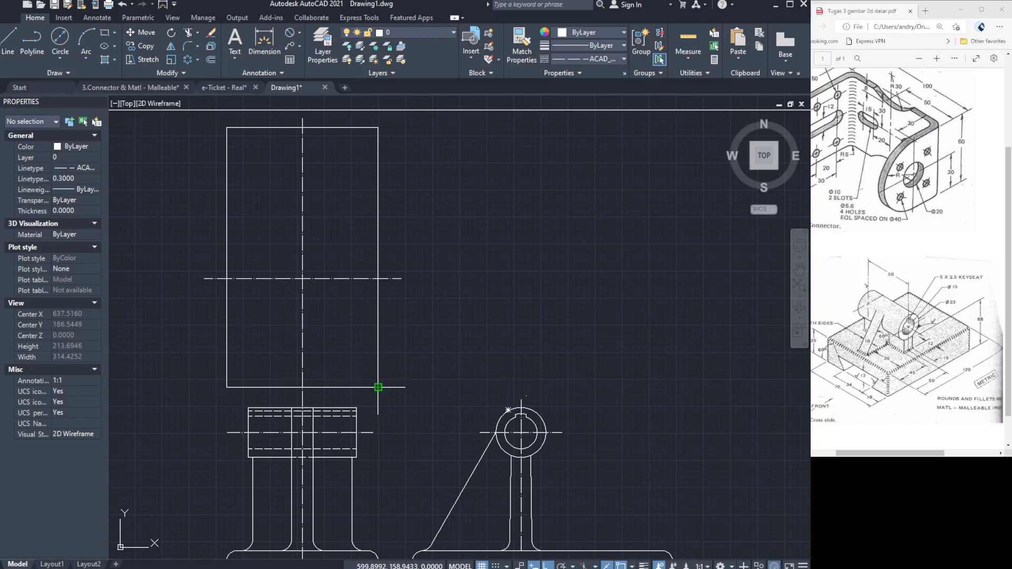
{"action": "left_click", "coordinate": [378, 388]}
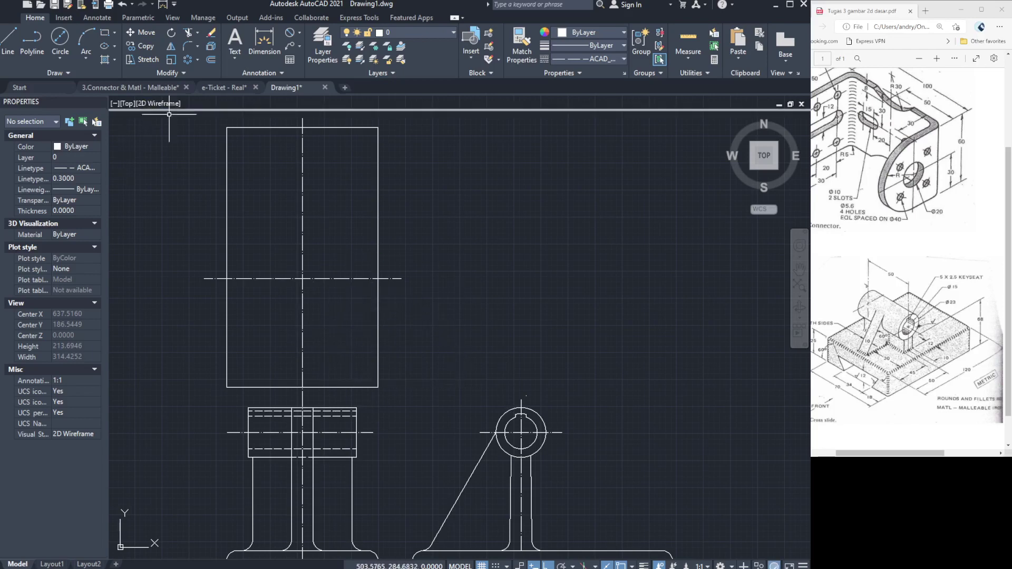
{"action": "left_click", "coordinate": [302, 278]}
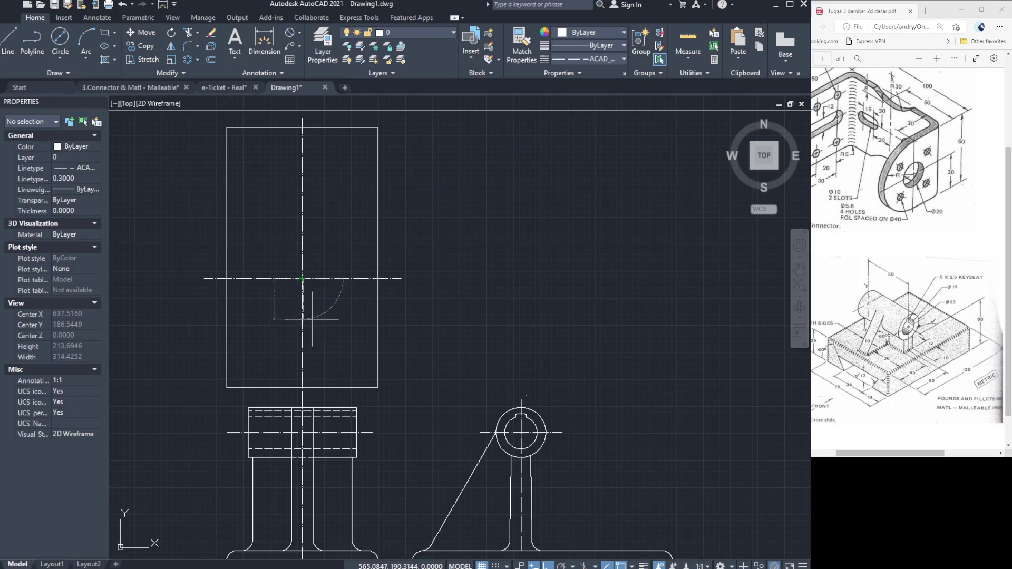
{"action": "key", "text": "Escape"}
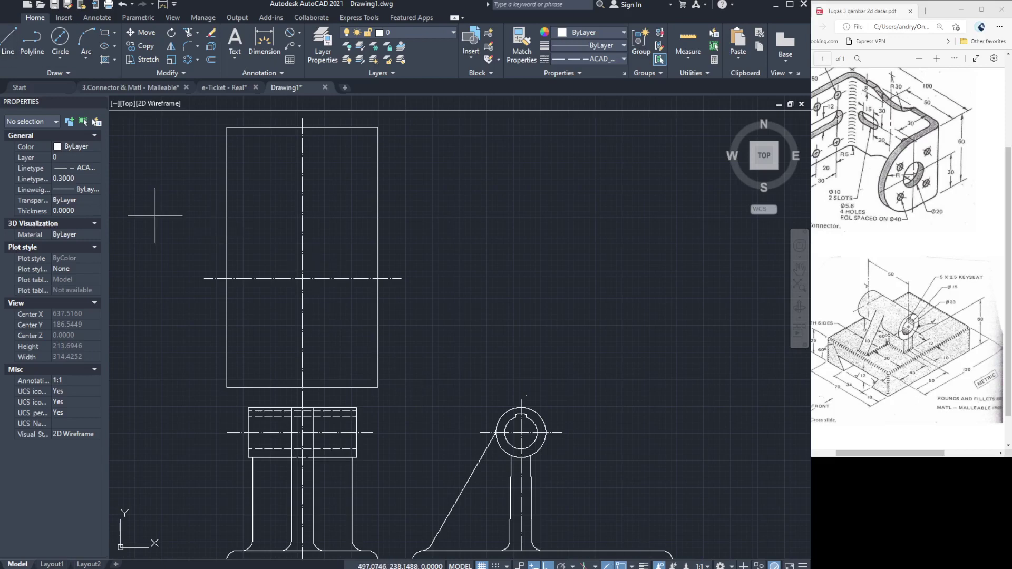
{"action": "left_click", "coordinate": [303, 278]}
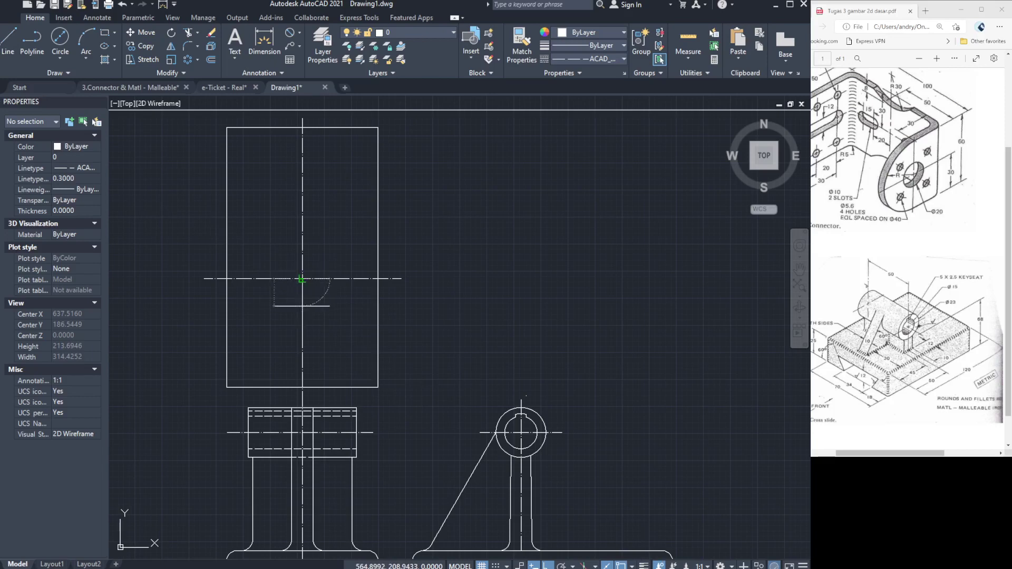
{"action": "key", "text": "Escape"}
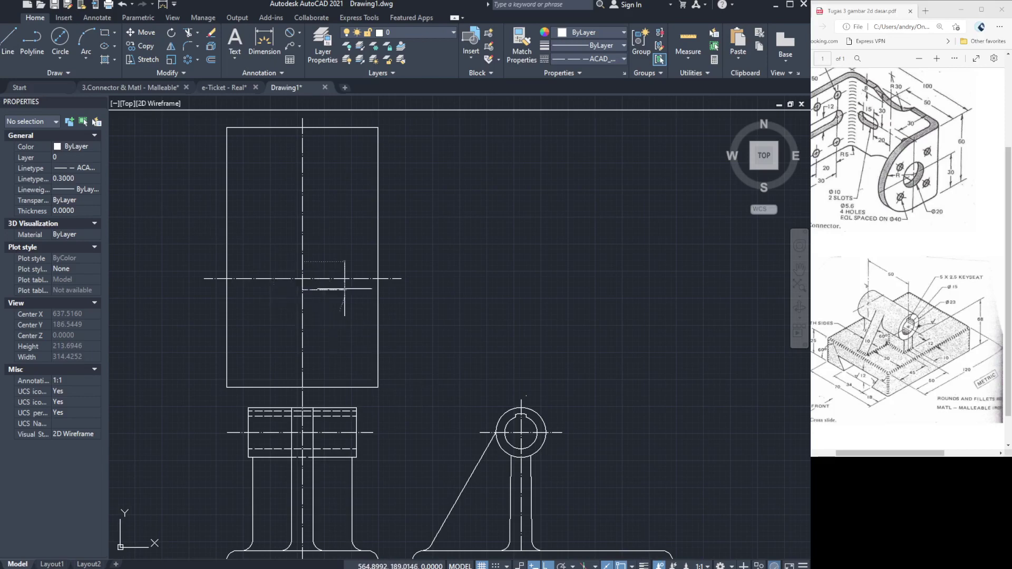
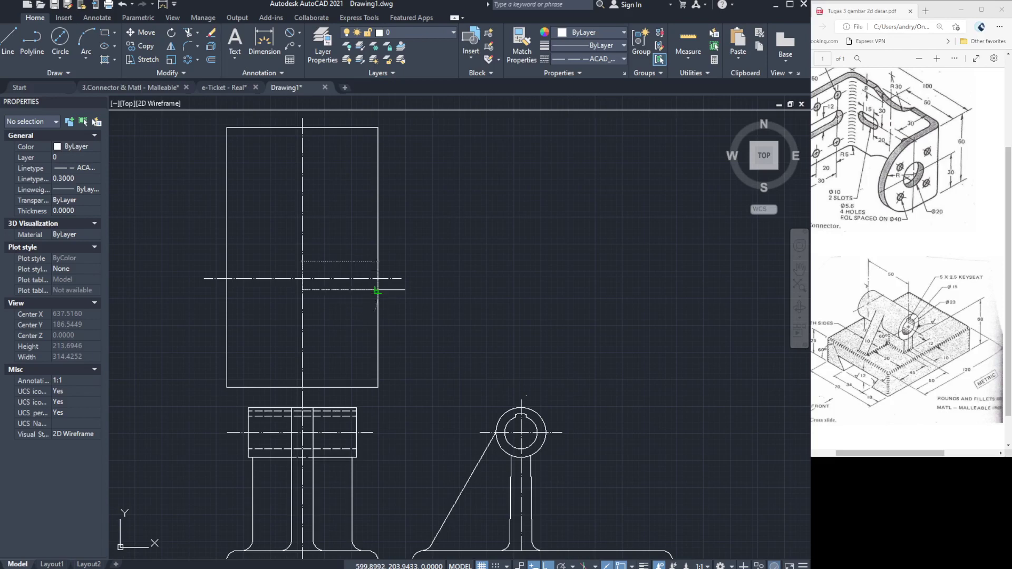
Draw the dashed hidden-line slot edges across the top view's horizontal centre line.
{"action": "key", "text": "Escape"}
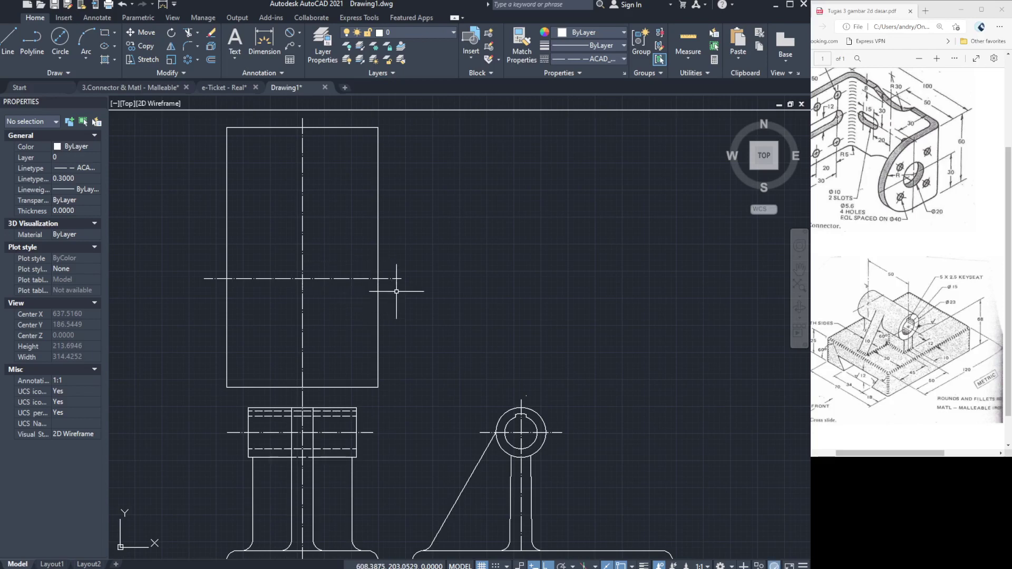
{"action": "left_click", "coordinate": [16, 56]}
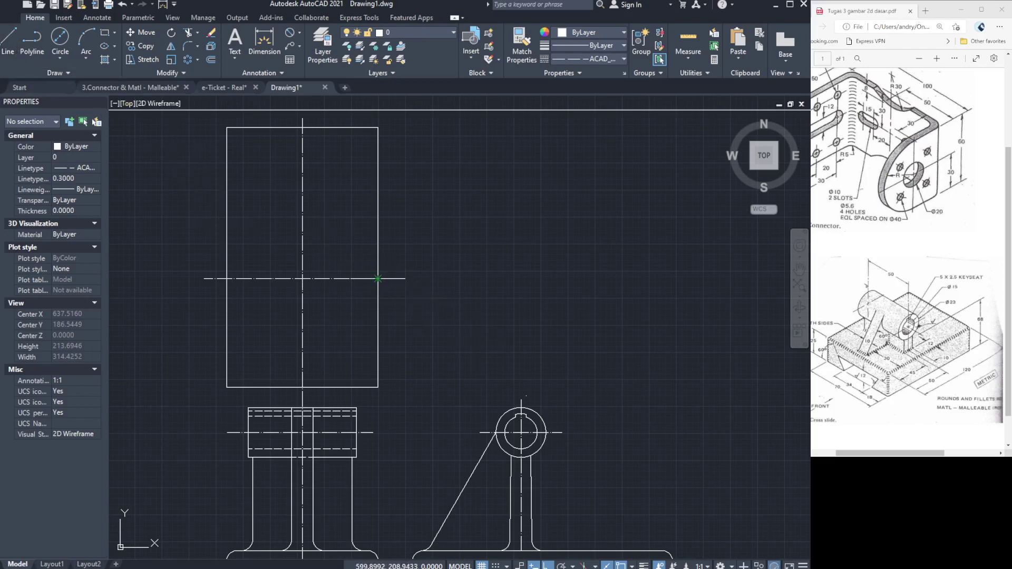
{"action": "left_click", "coordinate": [377, 279]}
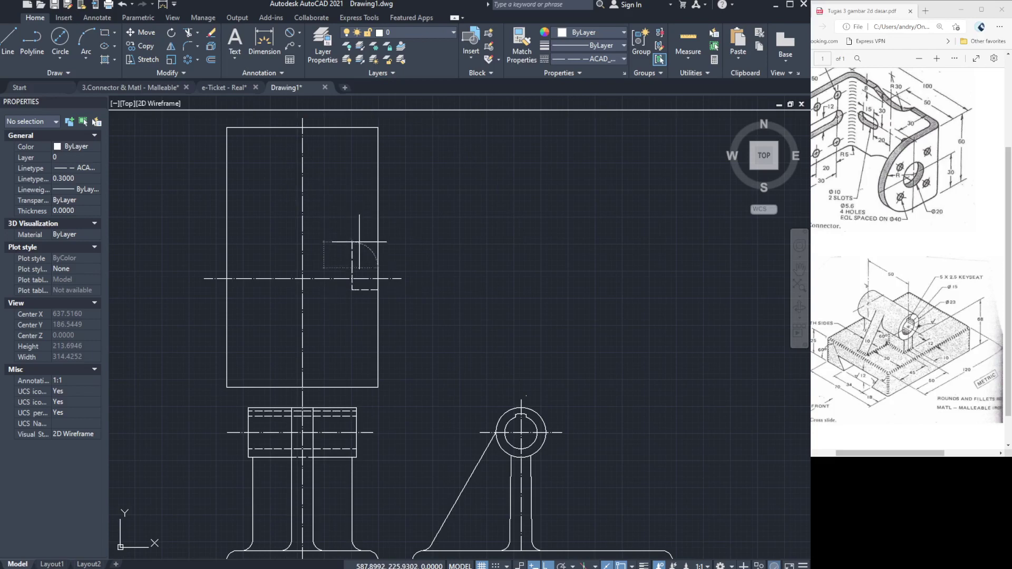
{"action": "left_click", "coordinate": [344, 269]}
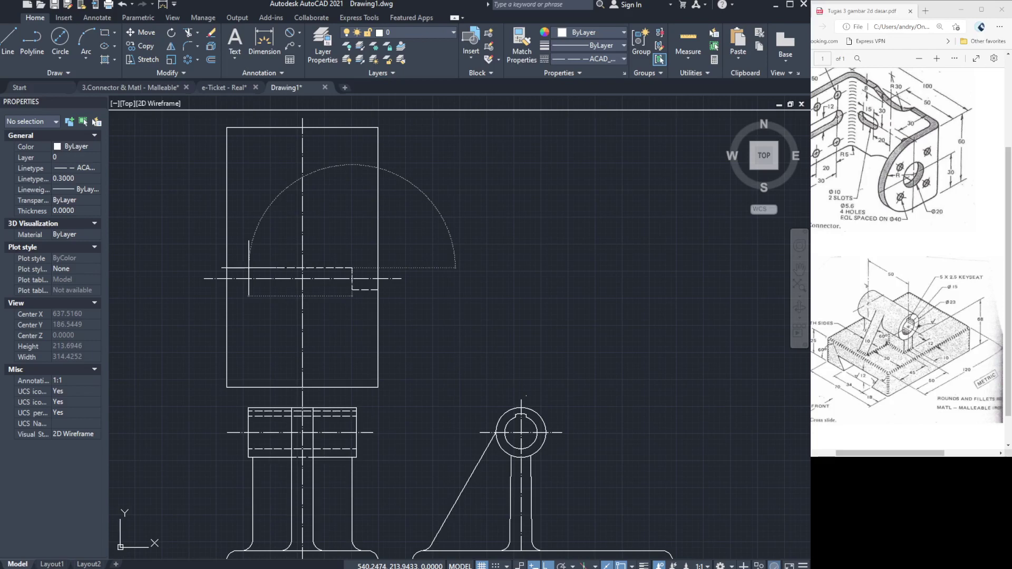
{"action": "left_click", "coordinate": [249, 267]}
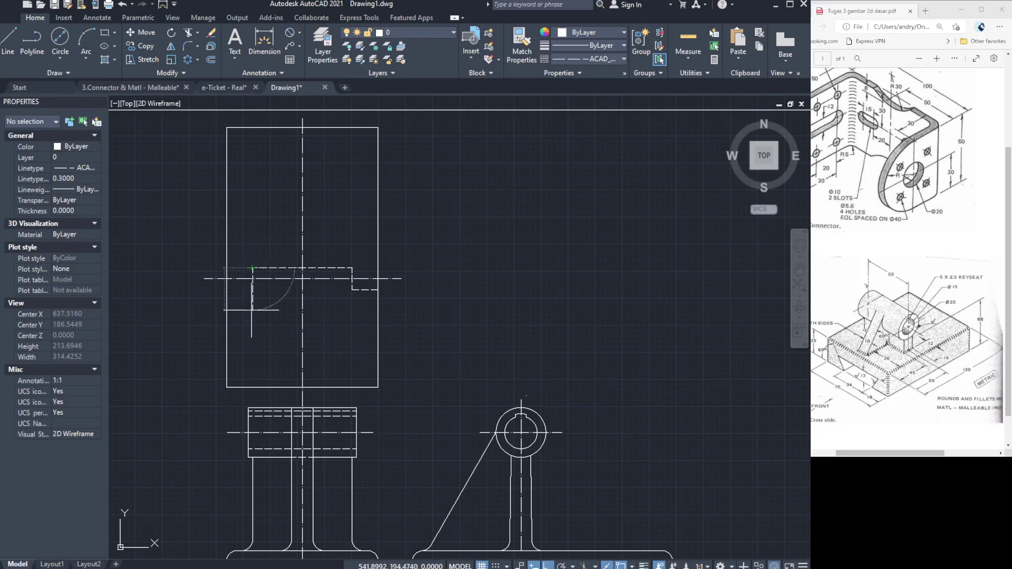
{"action": "key", "text": "Escape"}
{"action": "key", "text": "ctrl+z"}
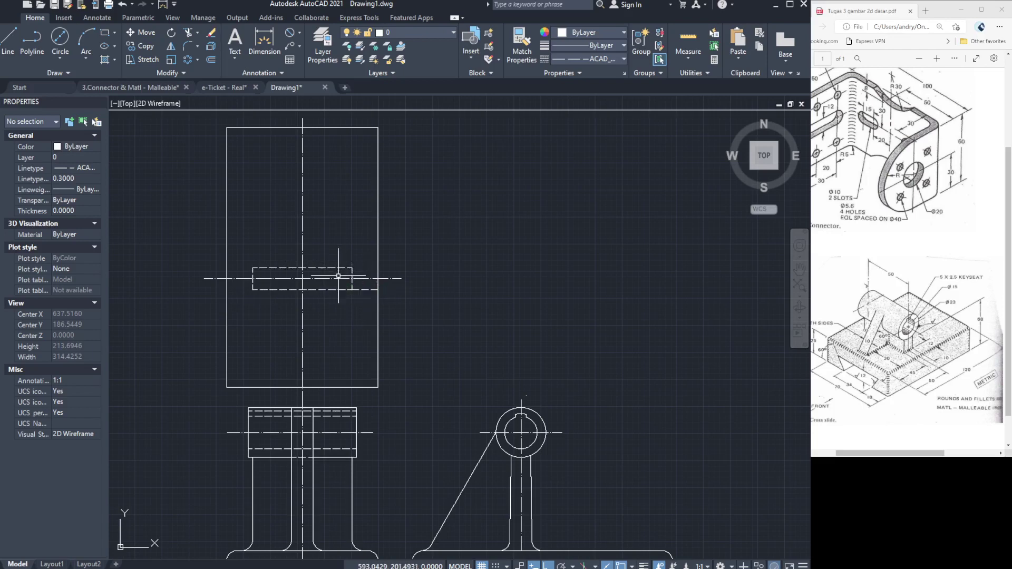
Delete the stray short line below the slot, then check the Connector drawing and reference PDF.
{"action": "left_click", "coordinate": [365, 290]}
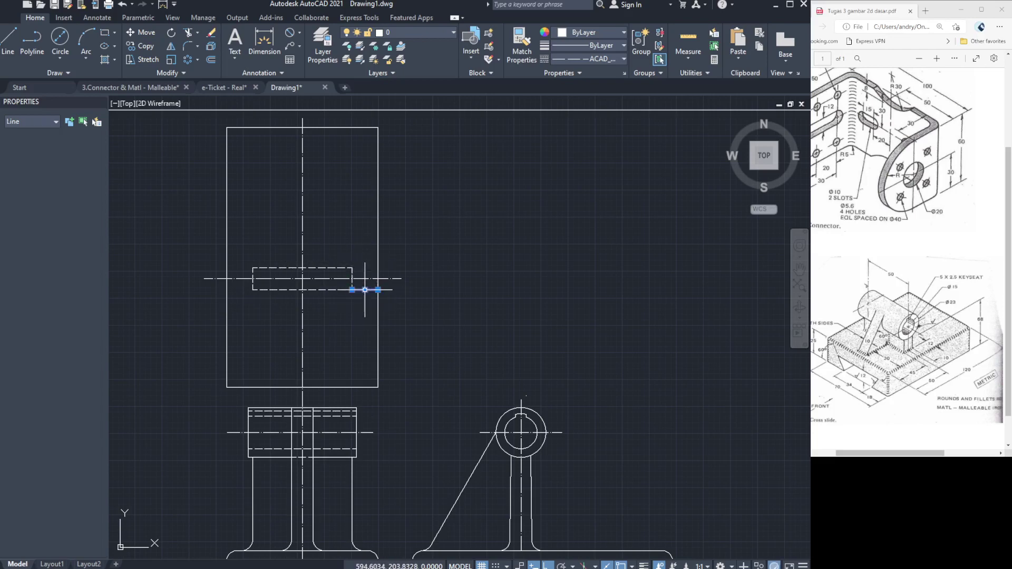
{"action": "key", "text": "Delete"}
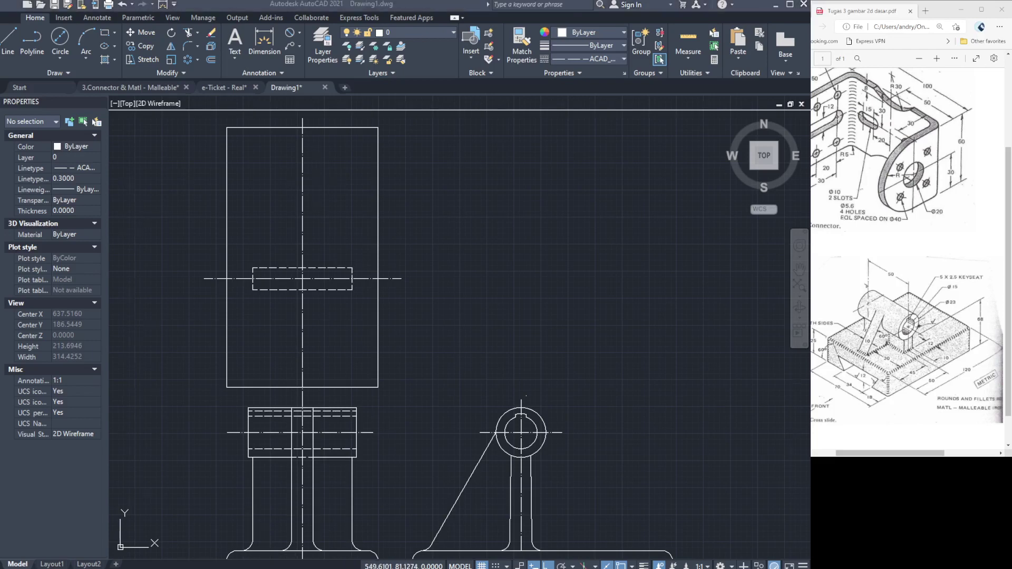
{"action": "key", "text": "ctrl+Tab"}
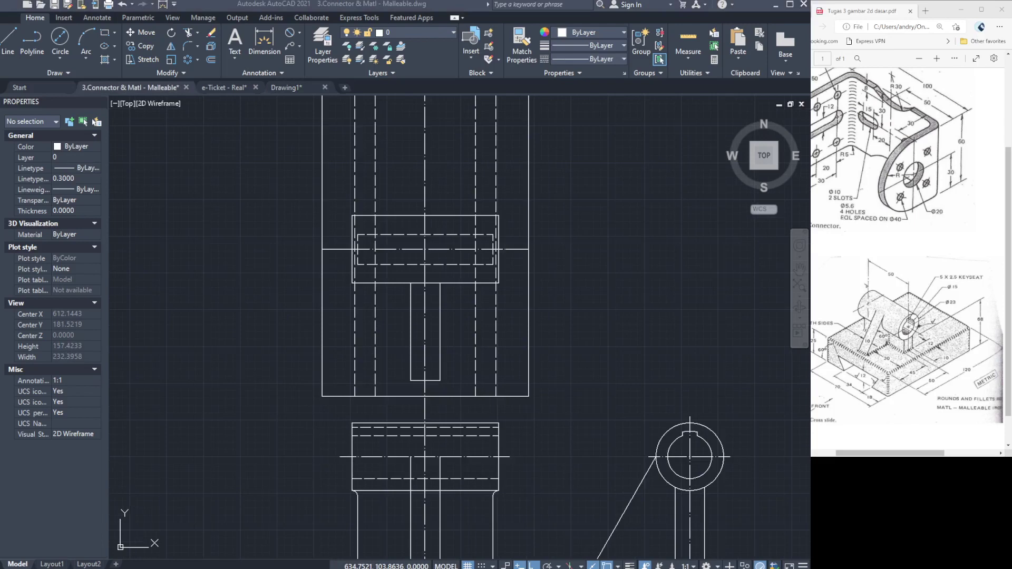
{"action": "key", "text": "ctrl+Tab"}
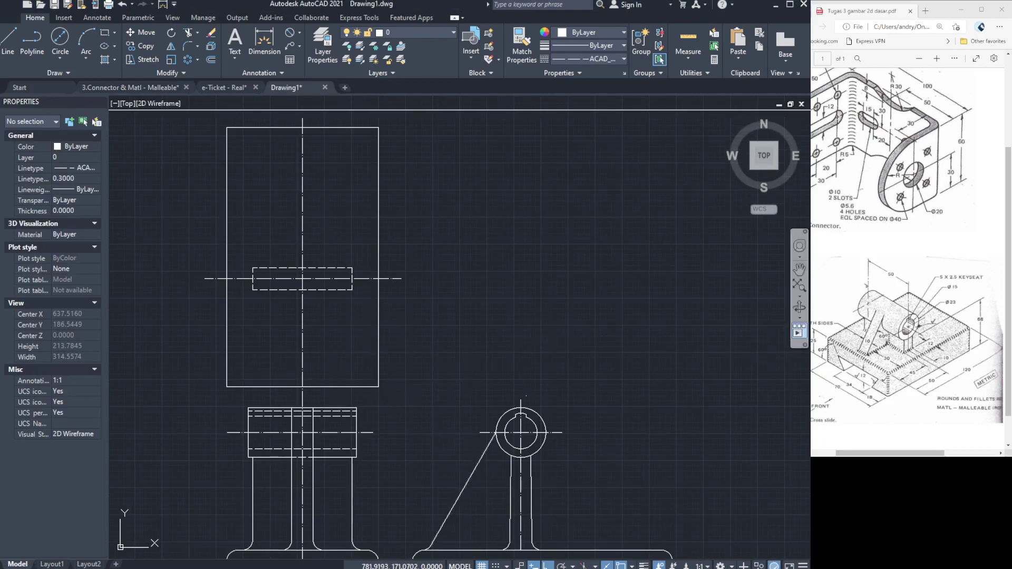
{"action": "left_click", "coordinate": [903, 346]}
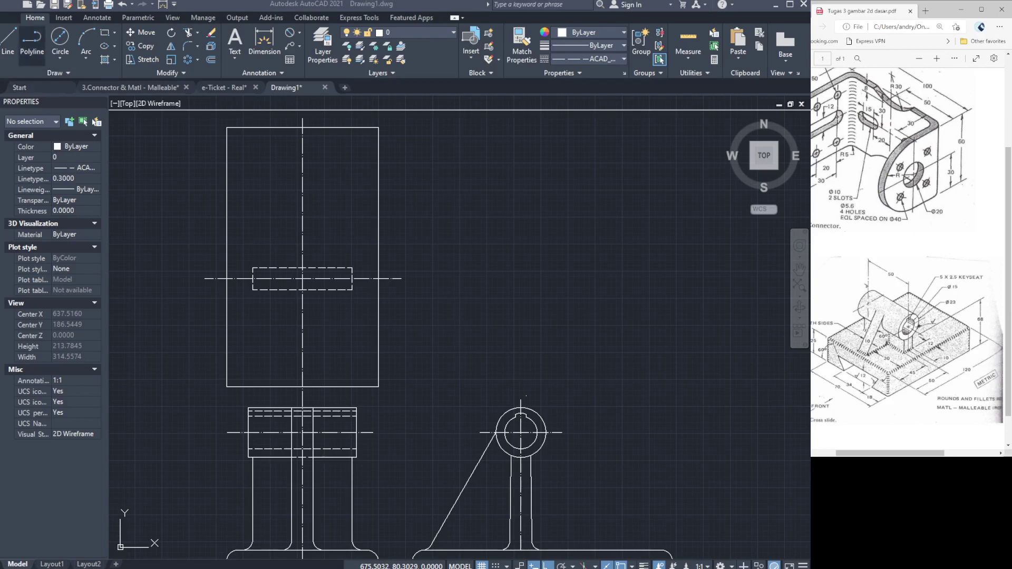
{"action": "left_click", "coordinate": [8, 41]}
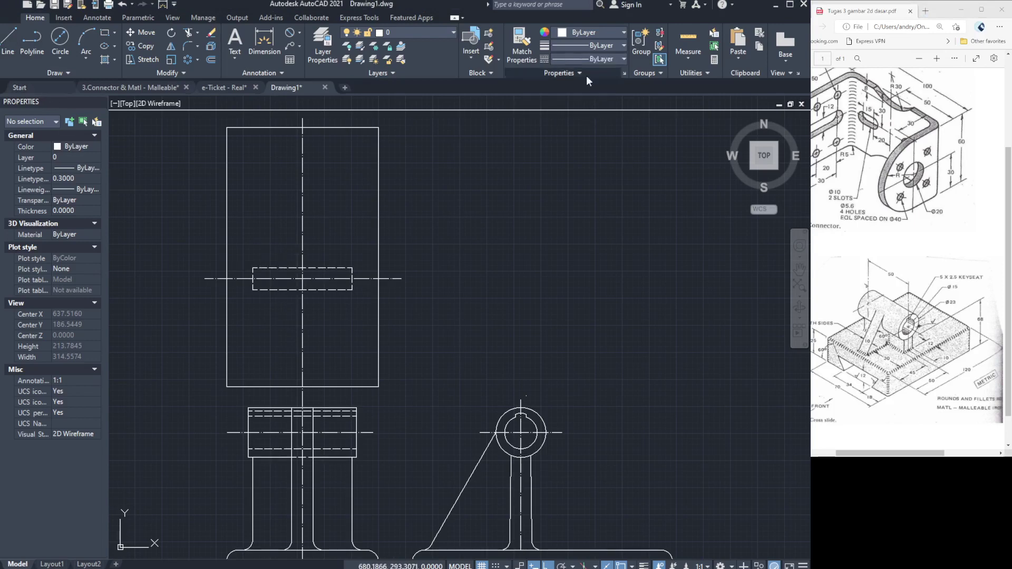
Draw a solid outline around the dashed slot and make the dashed ACAD linetype current.
{"action": "left_click", "coordinate": [9, 43]}
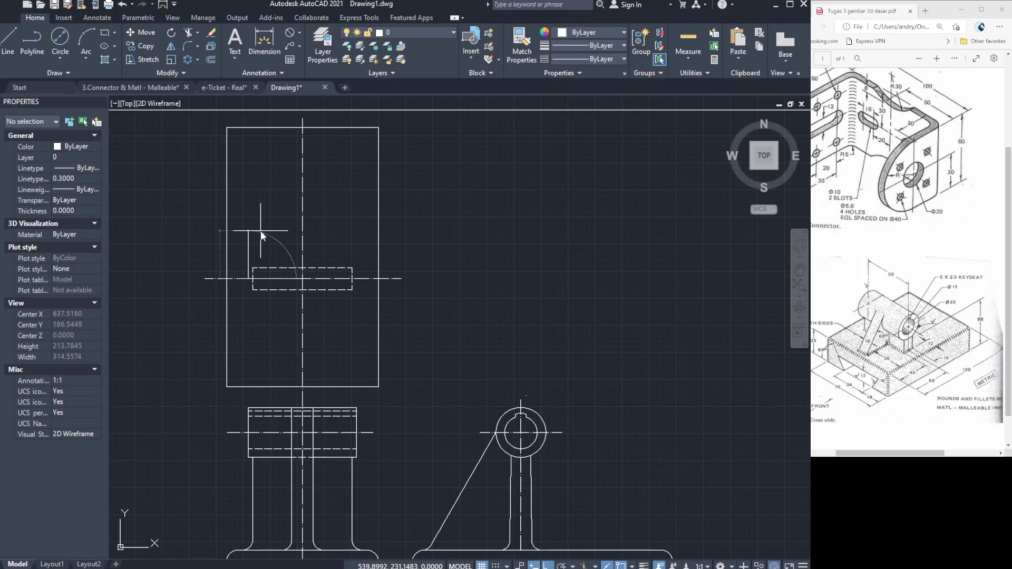
{"action": "key", "text": "Escape"}
{"action": "left_click", "coordinate": [249, 279]}
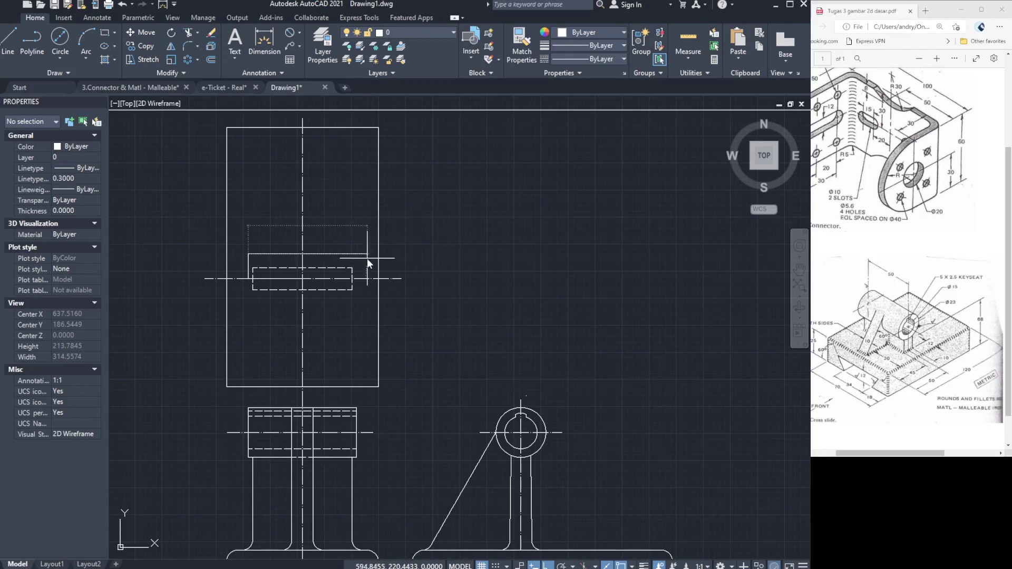
{"action": "left_click", "coordinate": [356, 254]}
{"action": "left_click", "coordinate": [357, 308]}
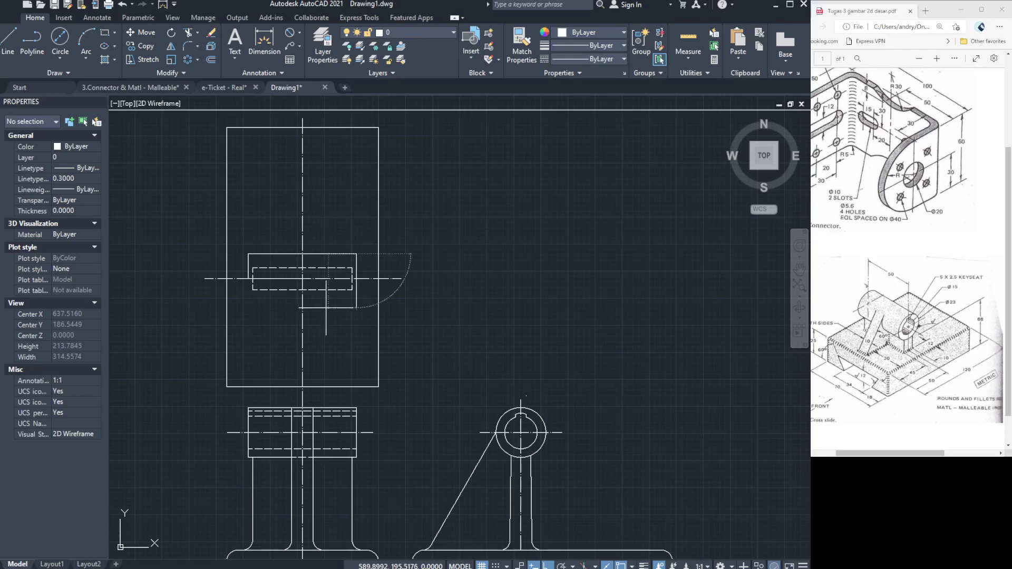
{"action": "left_click", "coordinate": [327, 304]}
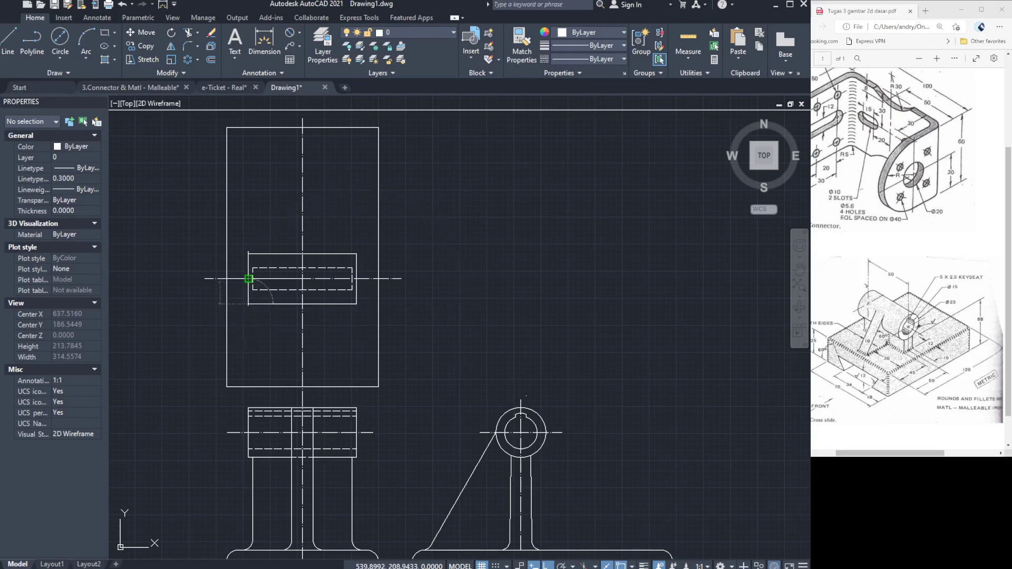
{"action": "key", "text": "Escape"}
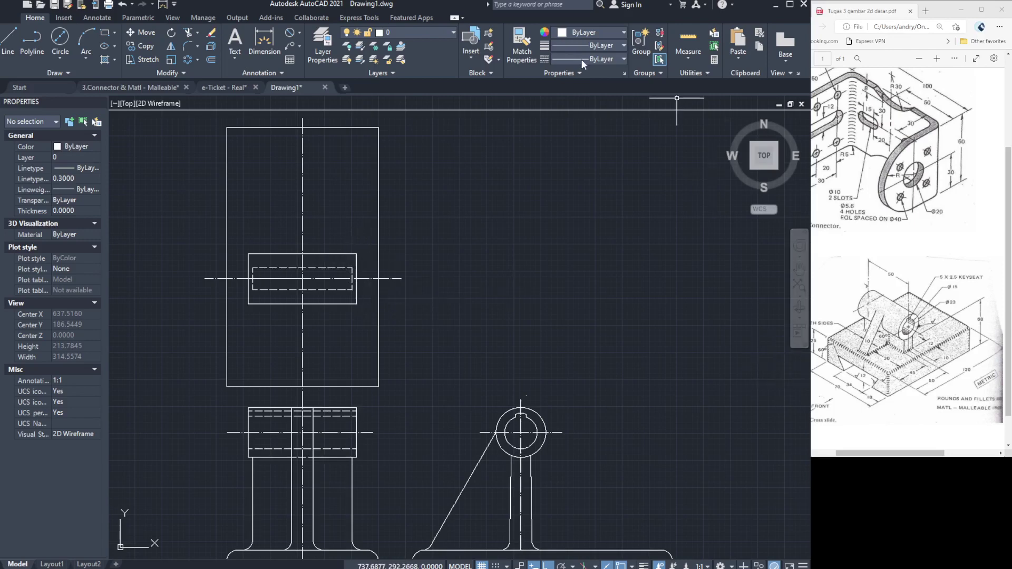
{"action": "left_click", "coordinate": [605, 99]}
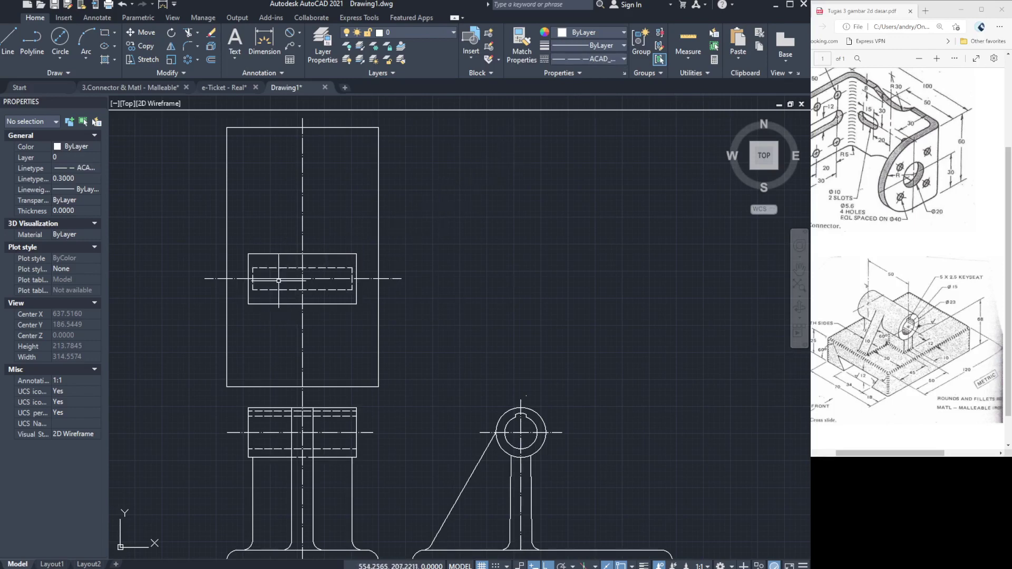
Draw a dashed line across the outline's top and drag its grip to make it horizontal.
{"action": "left_click", "coordinate": [8, 40]}
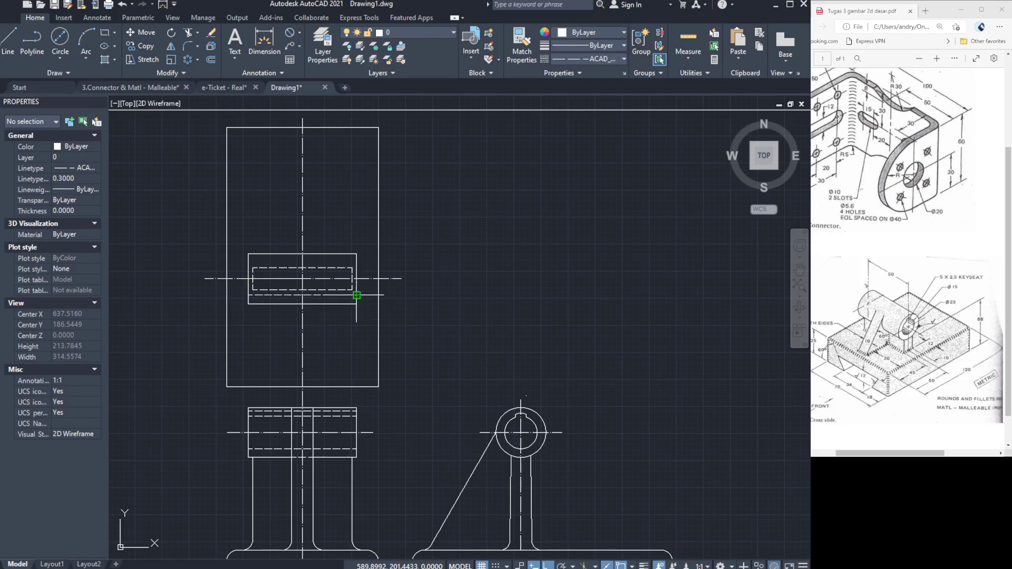
{"action": "left_click", "coordinate": [357, 295]}
{"action": "left_click", "coordinate": [357, 263]}
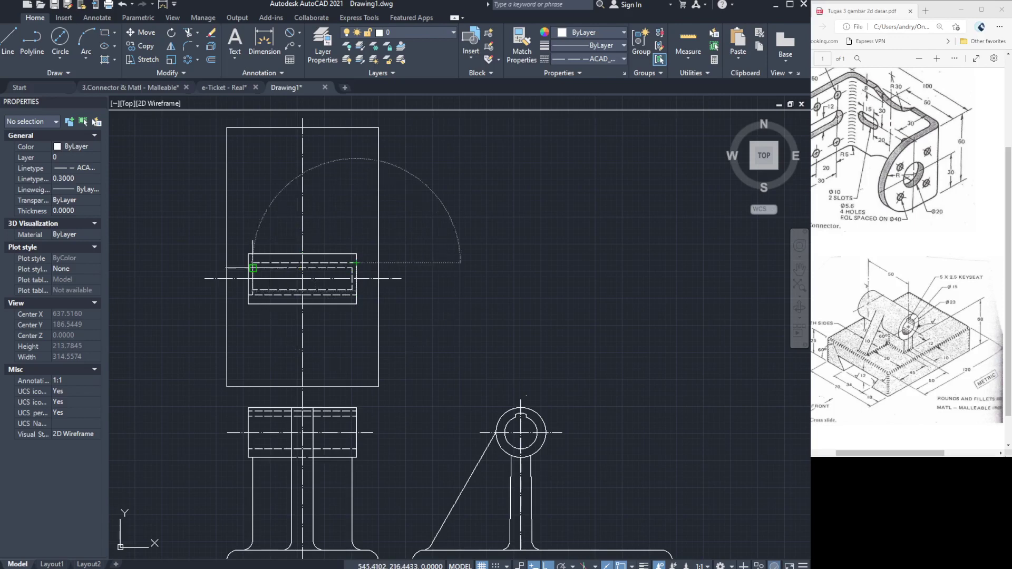
{"action": "key", "text": "Escape"}
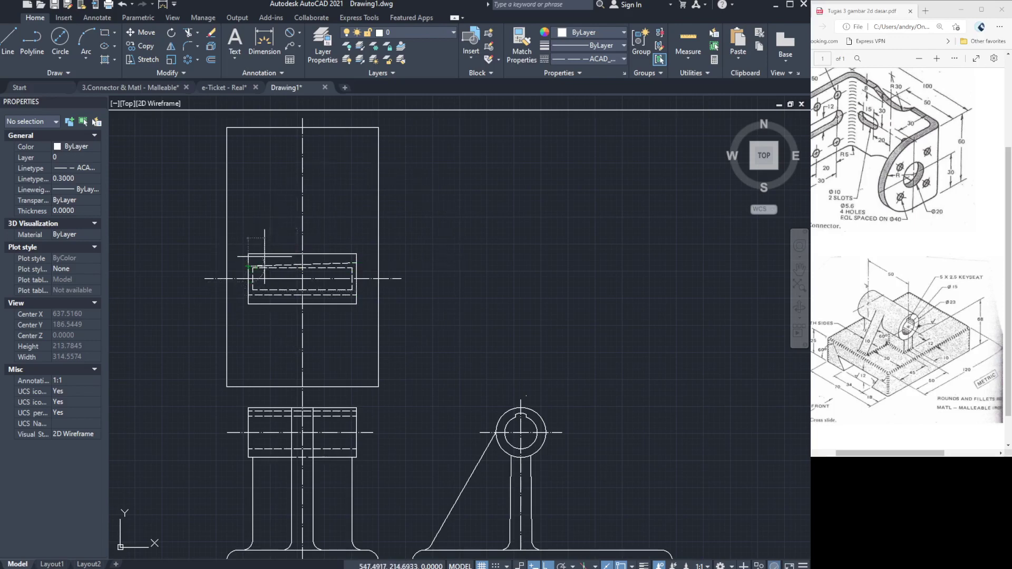
{"action": "key", "text": "Escape"}
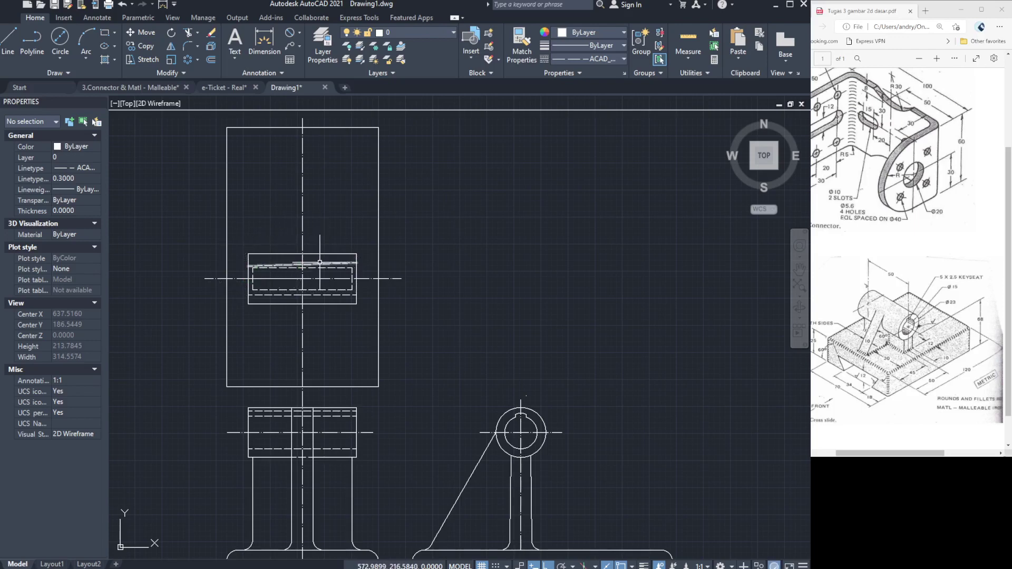
{"action": "left_click", "coordinate": [321, 263]}
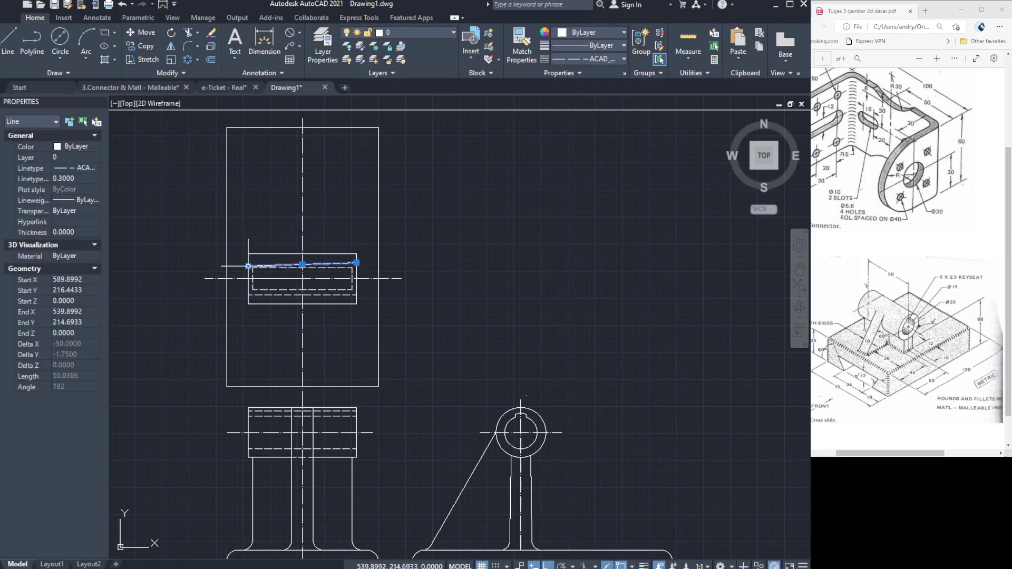
{"action": "left_click", "coordinate": [249, 262]}
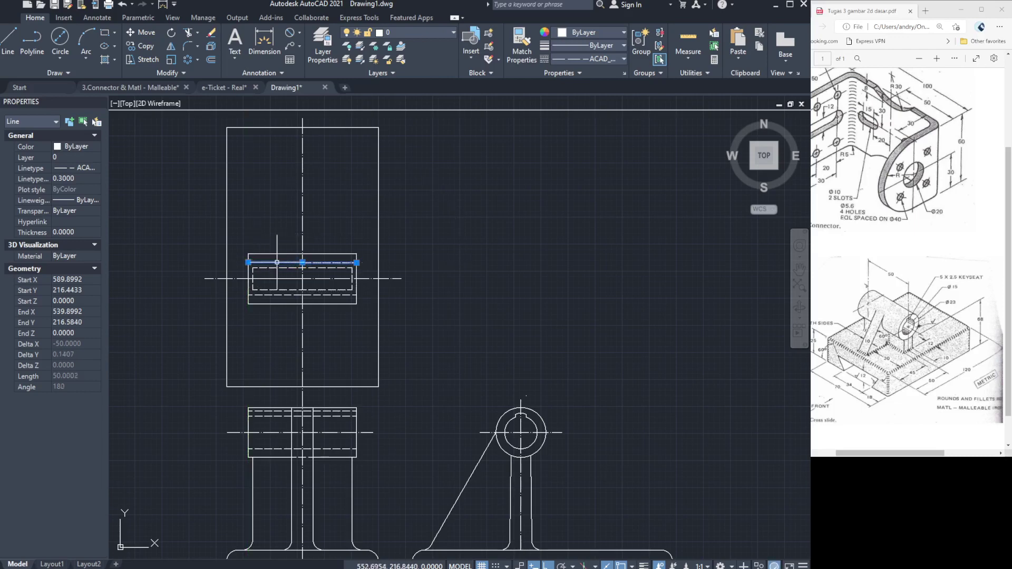
{"action": "key", "text": "Escape"}
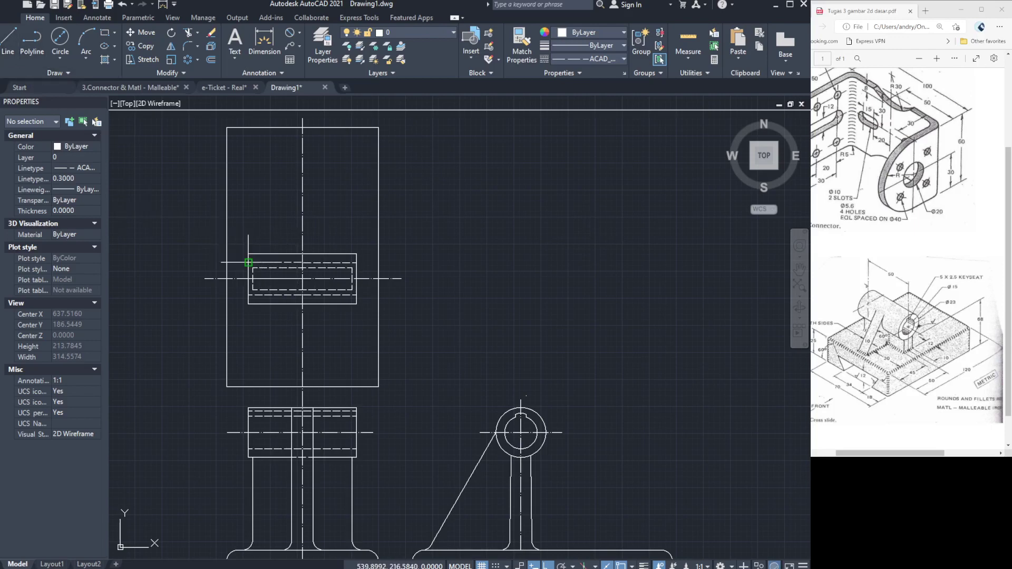
{"action": "left_click", "coordinate": [248, 262]}
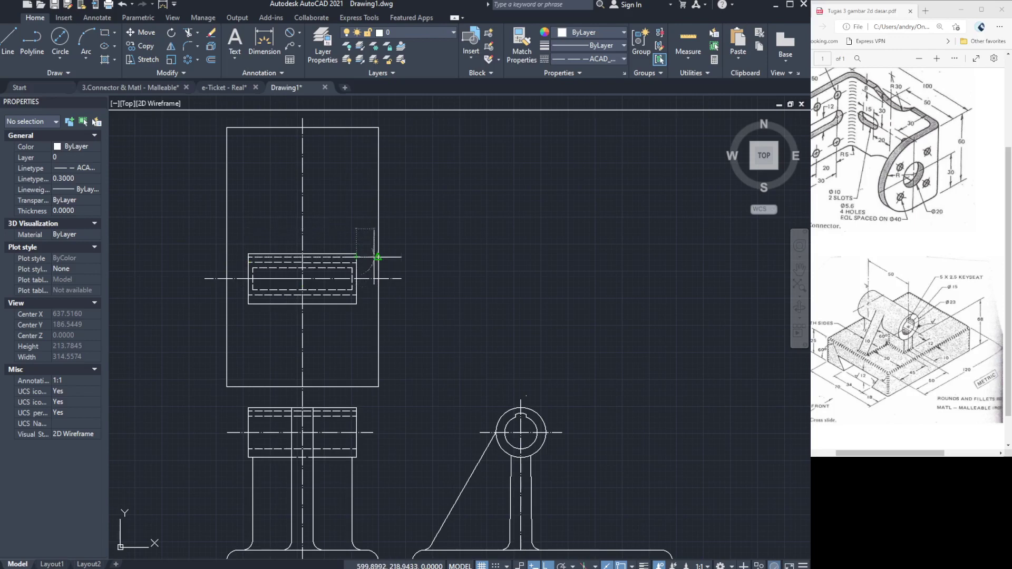
Start the first vertical dashed hidden line at the top view's upper edge.
{"action": "key", "text": "Escape"}
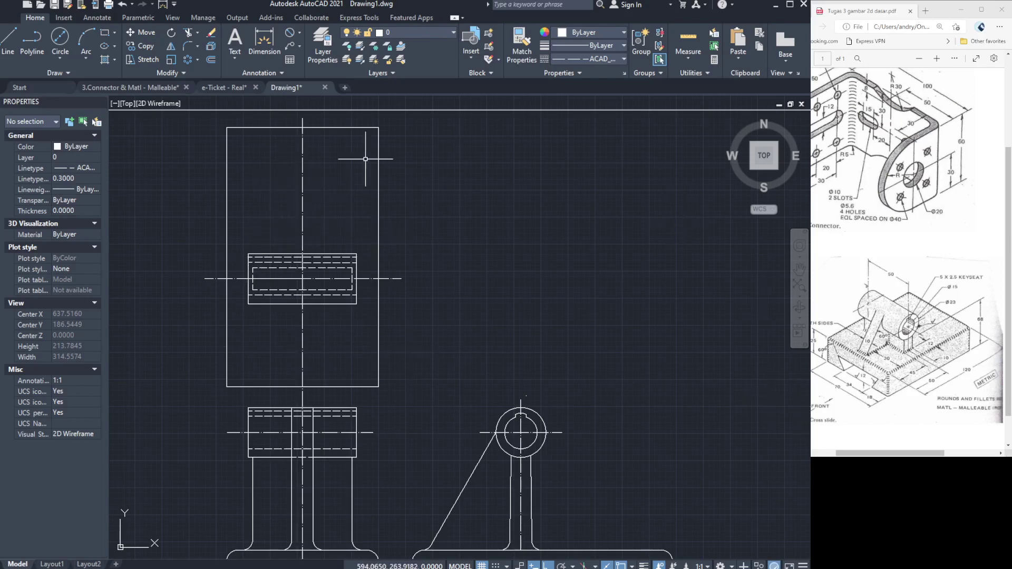
{"action": "left_click", "coordinate": [7, 49]}
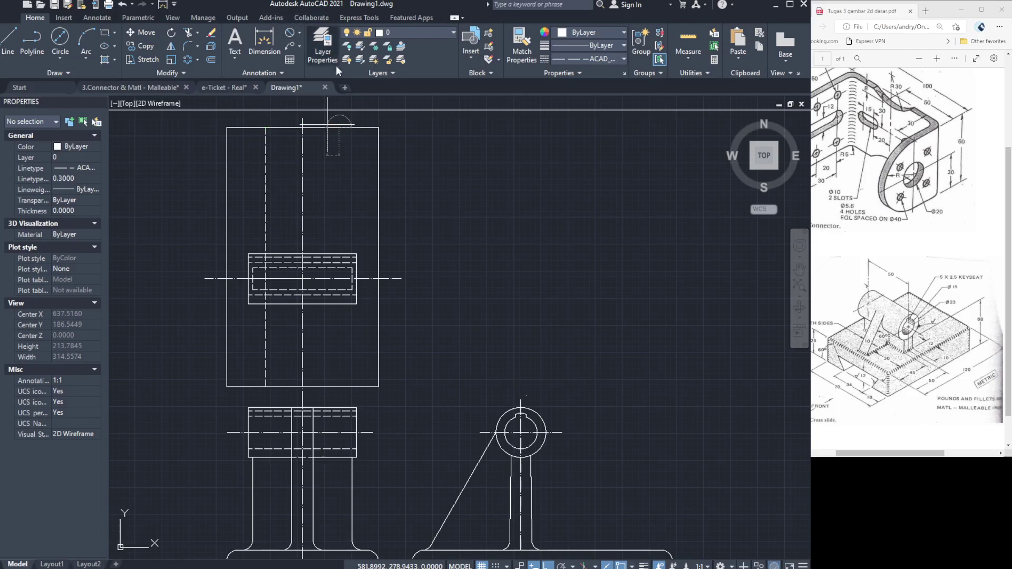
{"action": "left_click", "coordinate": [340, 127]}
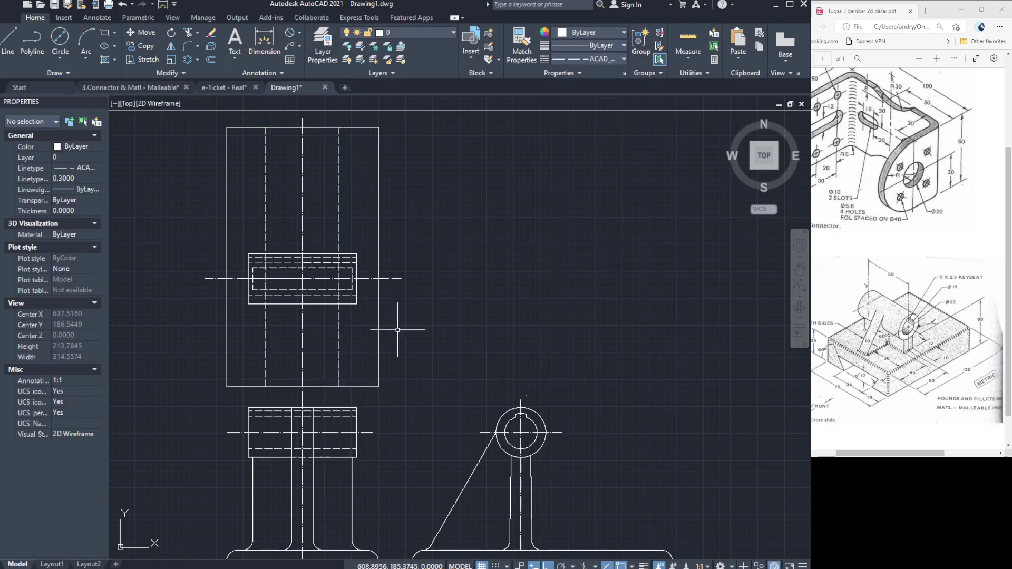
{"action": "scroll", "coordinate": [376, 392], "scroll_direction": "down", "scroll_amount": 4}
{"action": "scroll", "coordinate": [363, 405], "scroll_direction": "up", "scroll_amount": 2}
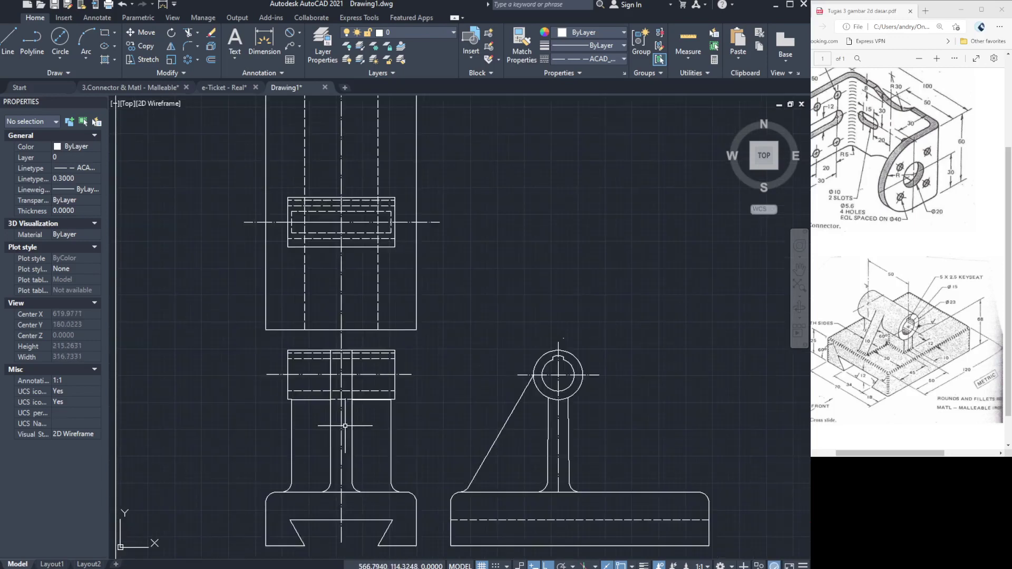
{"action": "scroll", "coordinate": [359, 412], "scroll_direction": "up", "scroll_amount": 2}
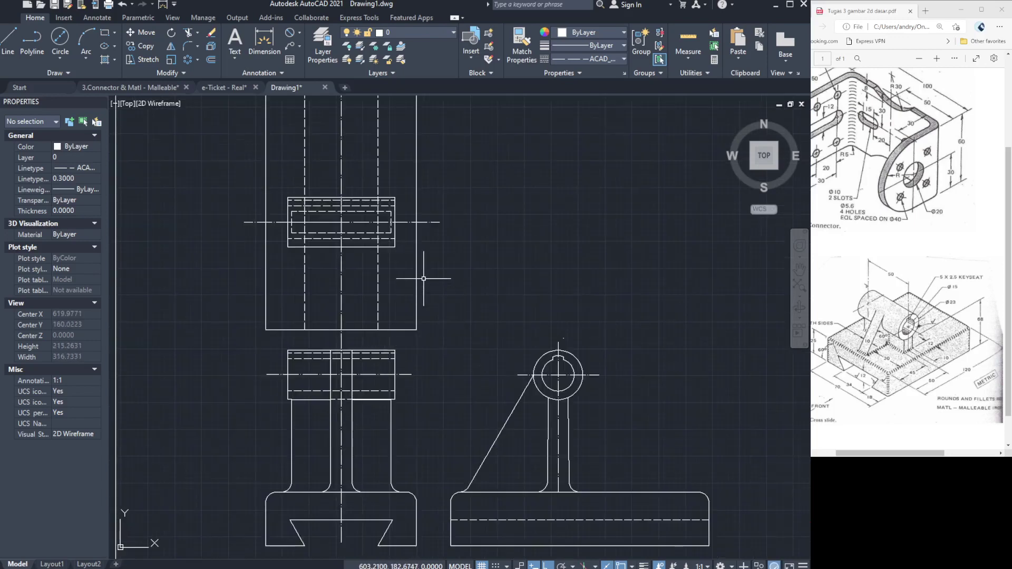
{"action": "scroll", "coordinate": [392, 343], "scroll_direction": "down", "scroll_amount": 2}
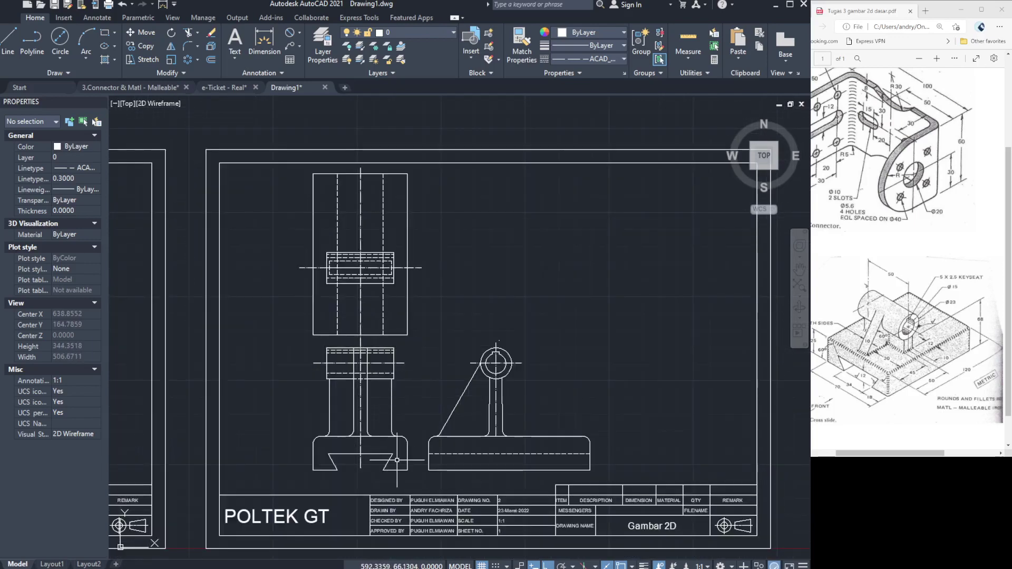
{"action": "left_click", "coordinate": [8, 42]}
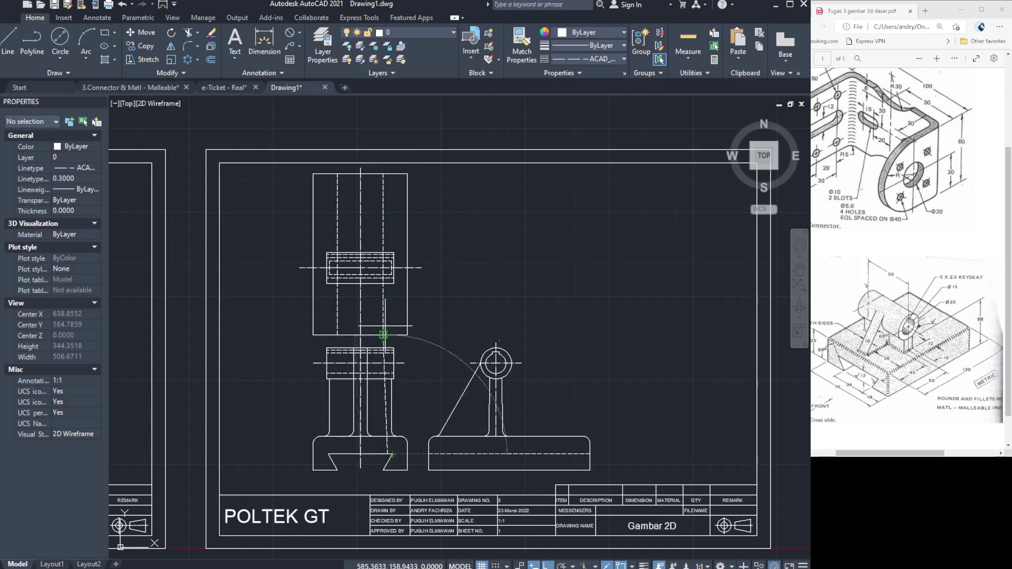
{"action": "scroll", "coordinate": [382, 454], "scroll_direction": "up", "scroll_amount": 8}
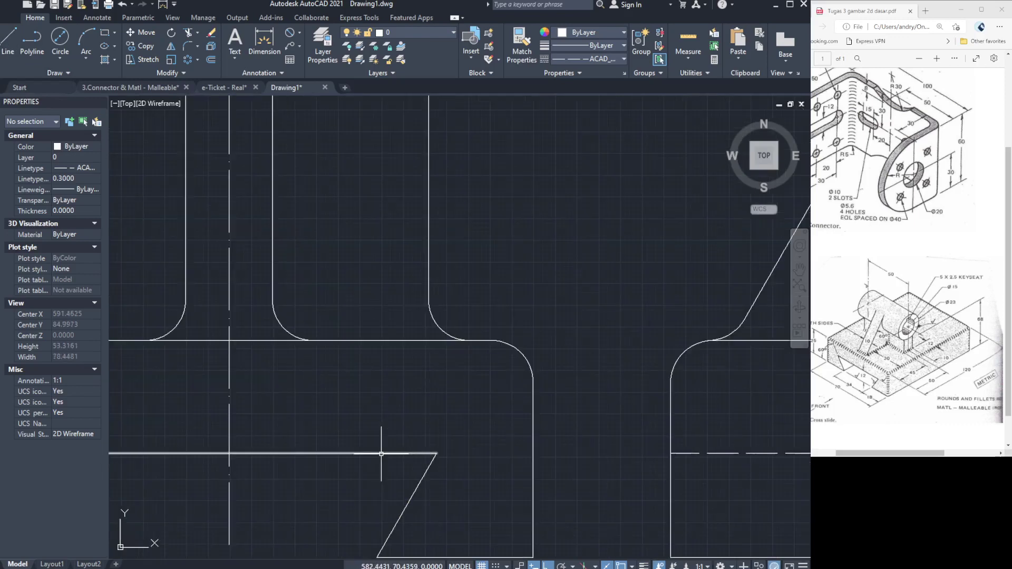
{"action": "left_click", "coordinate": [14, 53]}
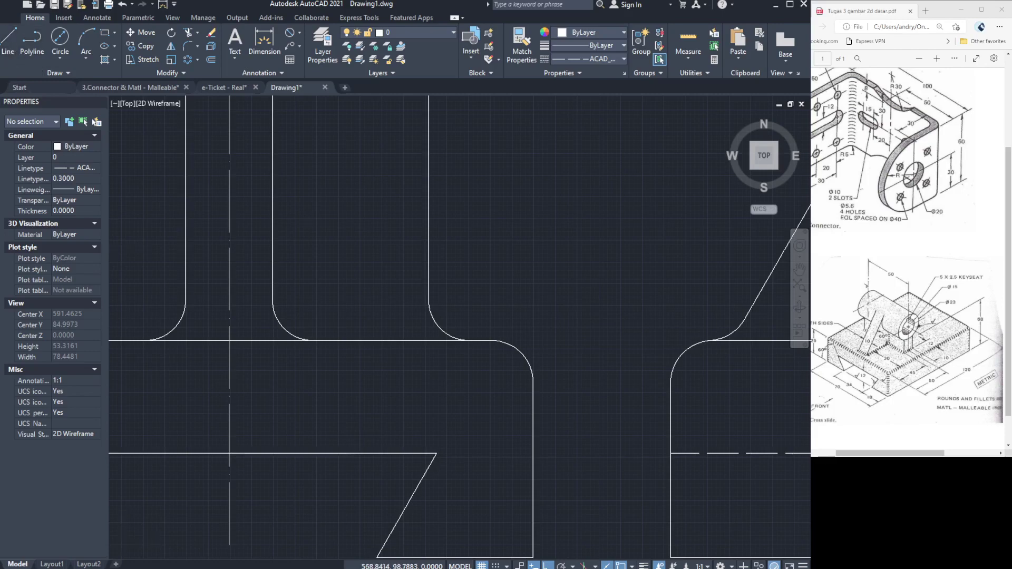
{"action": "scroll", "coordinate": [354, 262], "scroll_direction": "down", "scroll_amount": 2}
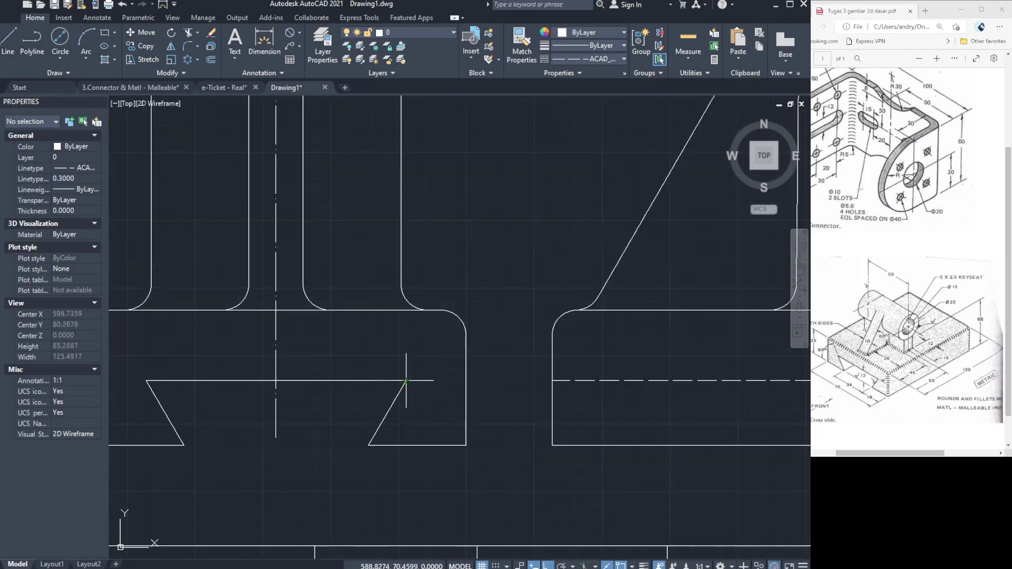
{"action": "scroll", "coordinate": [390, 211], "scroll_direction": "down", "scroll_amount": 5}
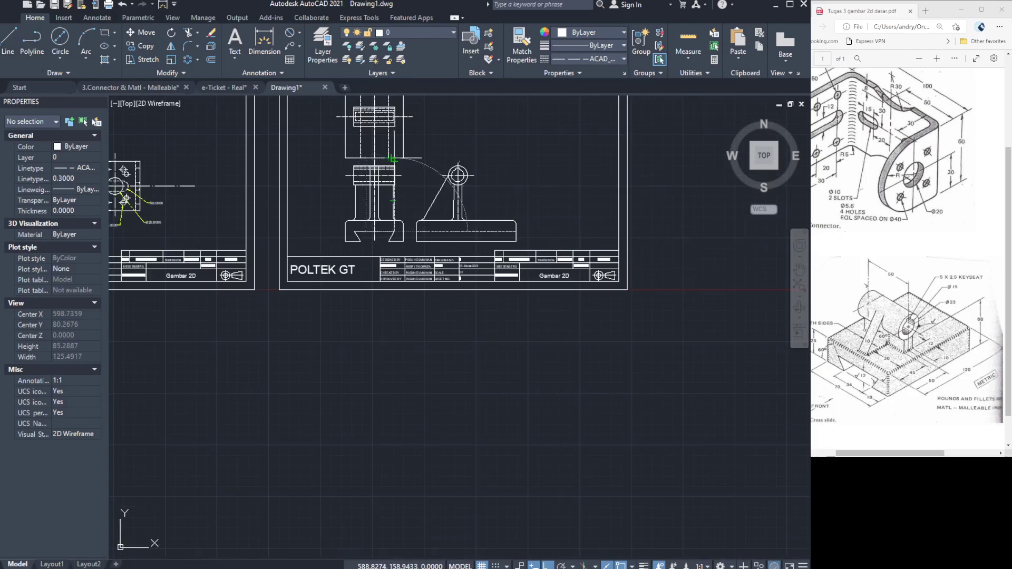
{"action": "key", "text": "Escape"}
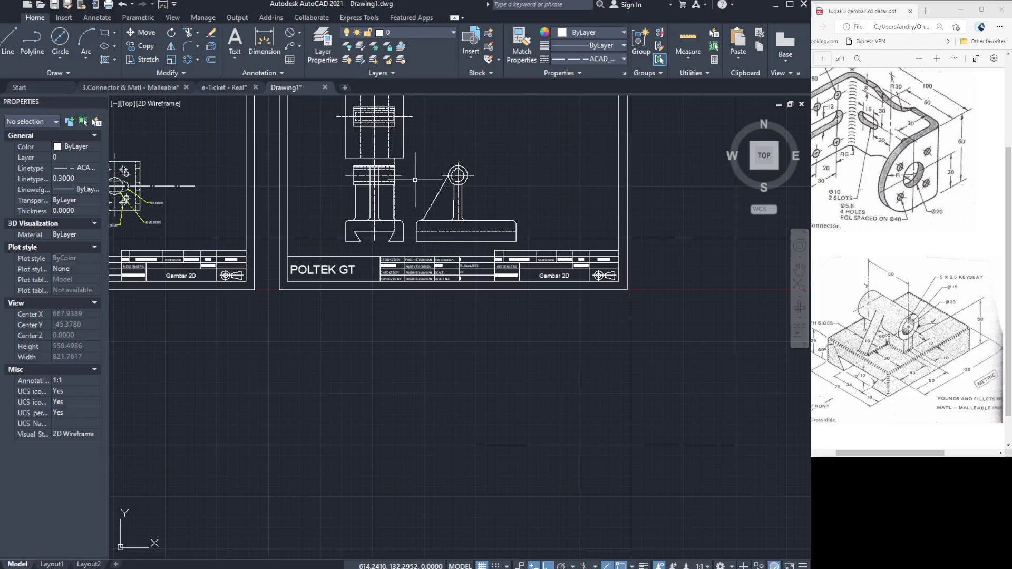
{"action": "scroll", "coordinate": [415, 180], "scroll_direction": "up", "scroll_amount": 2}
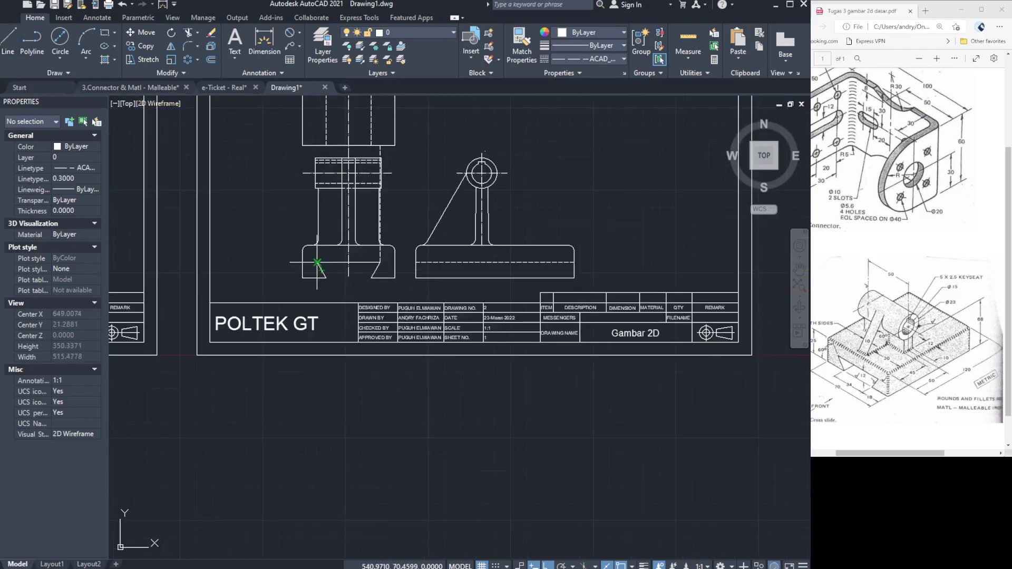
{"action": "scroll", "coordinate": [310, 245], "scroll_direction": "up", "scroll_amount": 4}
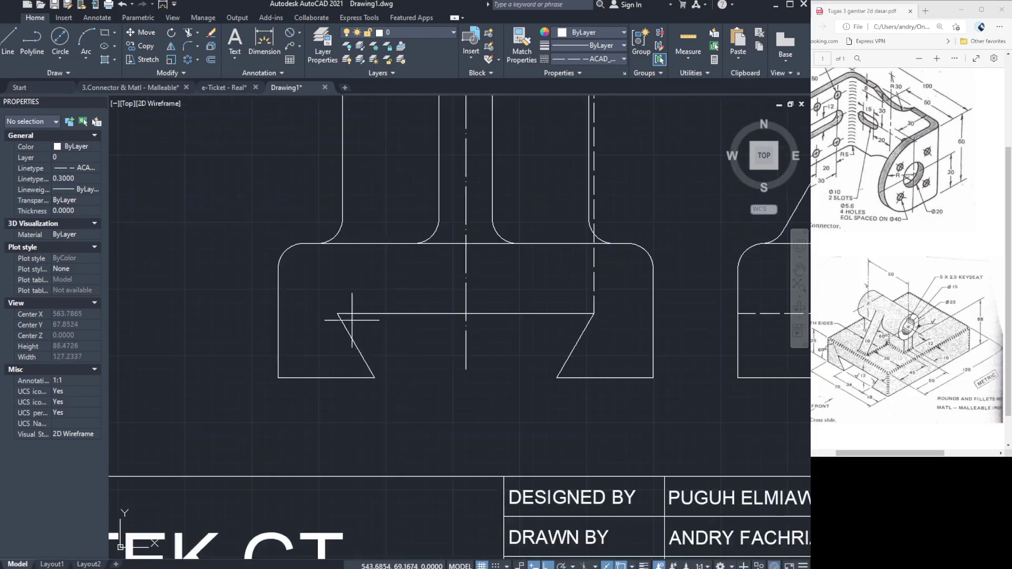
{"action": "scroll", "coordinate": [337, 313], "scroll_direction": "down", "scroll_amount": 4}
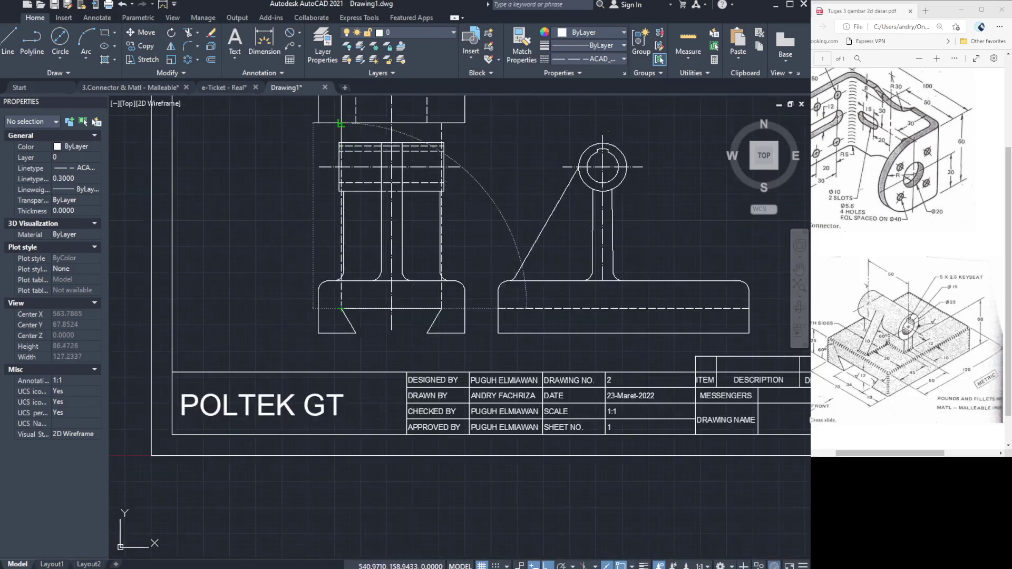
{"action": "key", "text": "Escape"}
{"action": "scroll", "coordinate": [351, 140], "scroll_direction": "down", "scroll_amount": 2}
{"action": "scroll", "coordinate": [350, 141], "scroll_direction": "up", "scroll_amount": 2}
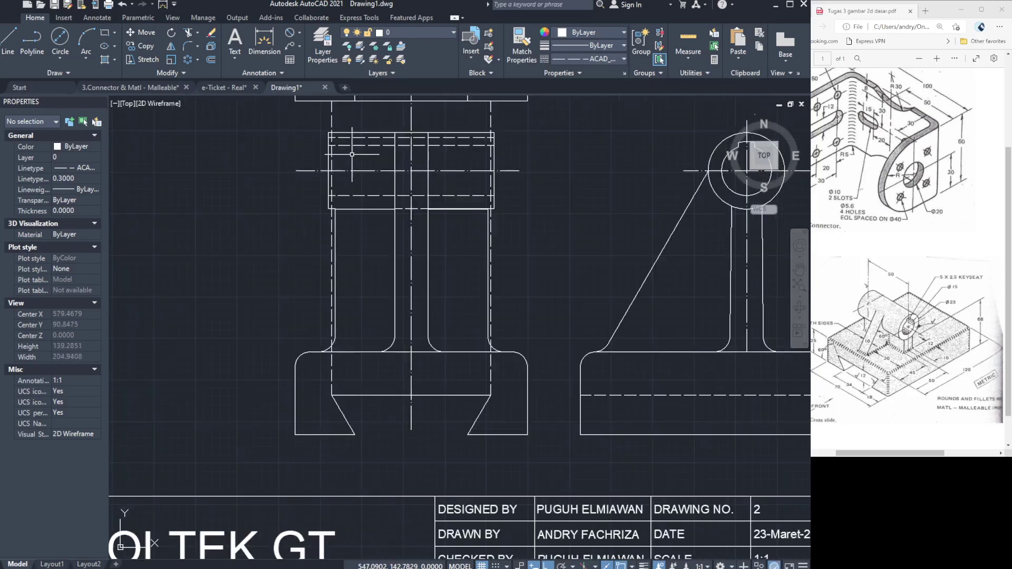
{"action": "scroll", "coordinate": [351, 141], "scroll_direction": "down", "scroll_amount": 3}
{"action": "scroll", "coordinate": [375, 445], "scroll_direction": "down", "scroll_amount": 4}
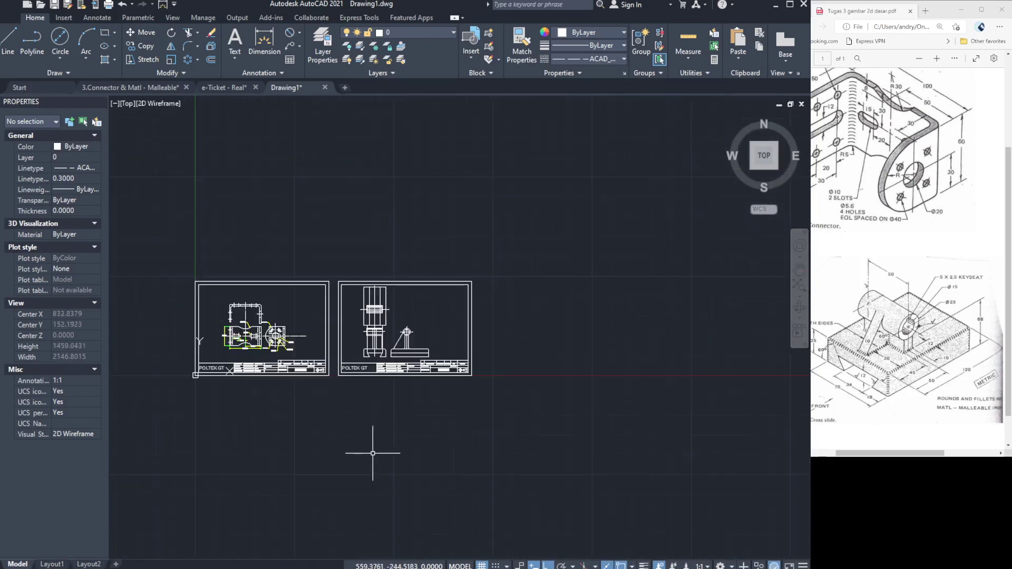
{"action": "scroll", "coordinate": [383, 316], "scroll_direction": "up", "scroll_amount": 6}
{"action": "scroll", "coordinate": [383, 315], "scroll_direction": "up", "scroll_amount": 1}
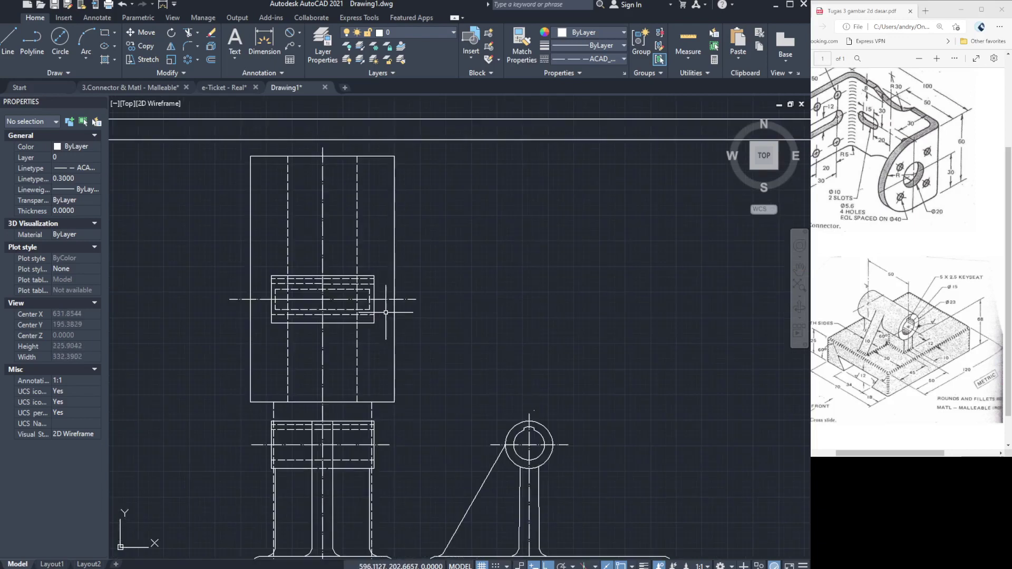
{"action": "scroll", "coordinate": [383, 316], "scroll_direction": "up", "scroll_amount": 1}
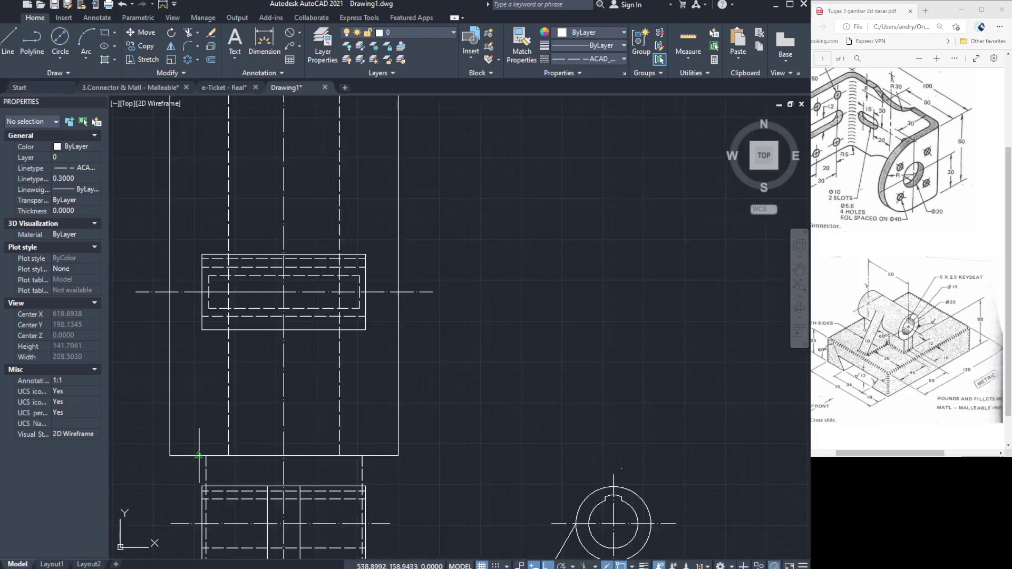
{"action": "left_click_drag", "start_coordinate": [204, 455], "coordinate": [208, 197]}
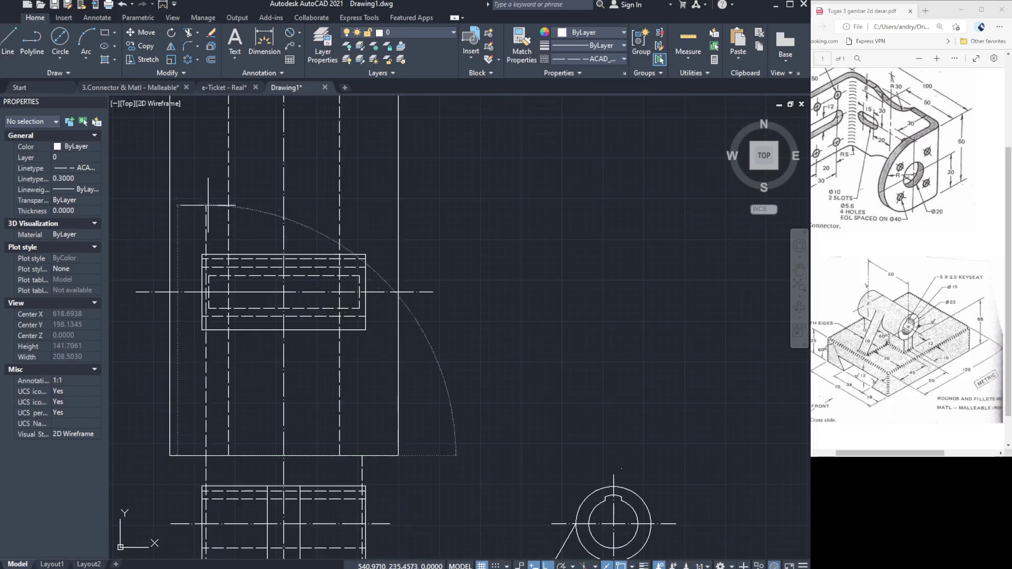
{"action": "scroll", "coordinate": [209, 198], "scroll_direction": "down", "scroll_amount": 4}
{"action": "left_click_drag", "start_coordinate": [210, 163], "coordinate": [207, 147]}
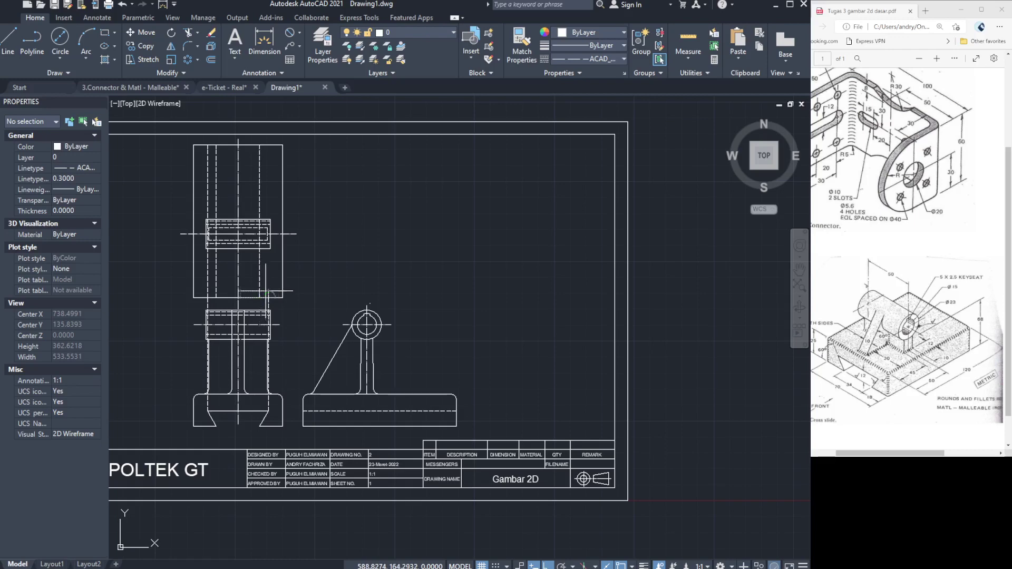
{"action": "left_click_drag", "start_coordinate": [285, 299], "coordinate": [271, 147]}
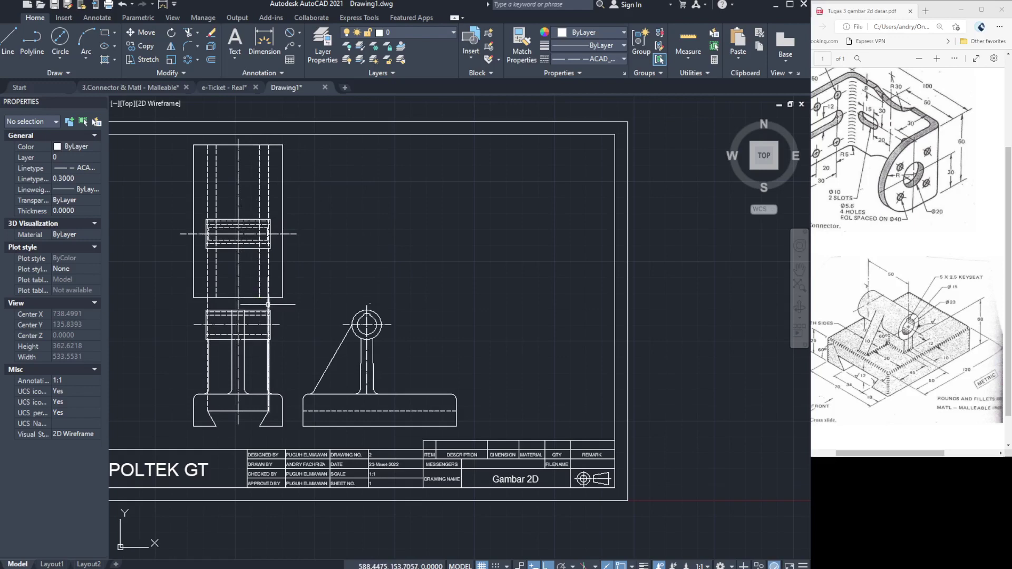
Delete the two vertical construction lines and switch to the 3.Connector & Matl - Malleable drawing.
{"action": "left_click", "coordinate": [269, 305]}
{"action": "left_click", "coordinate": [210, 317]}
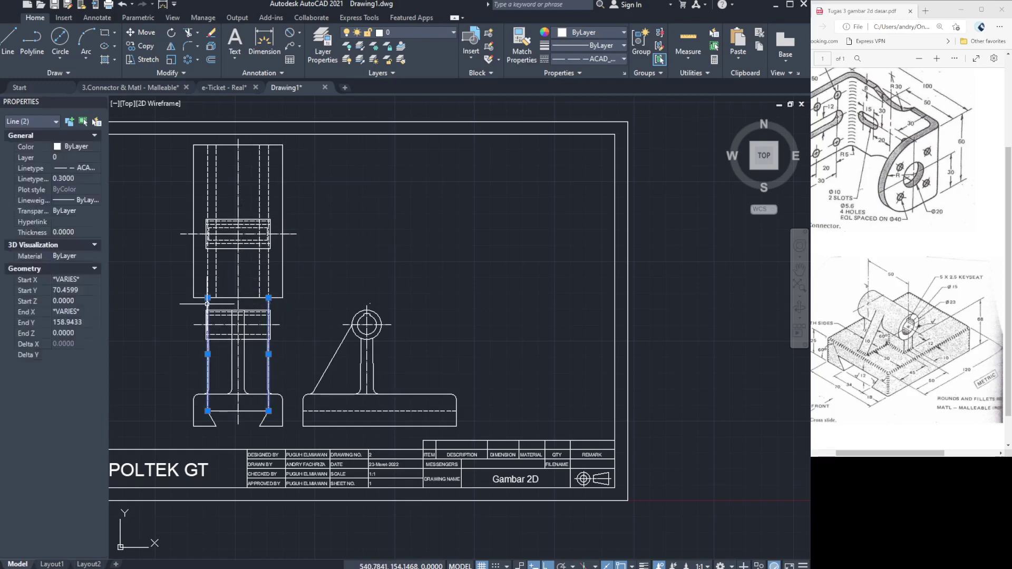
{"action": "key", "text": "Delete"}
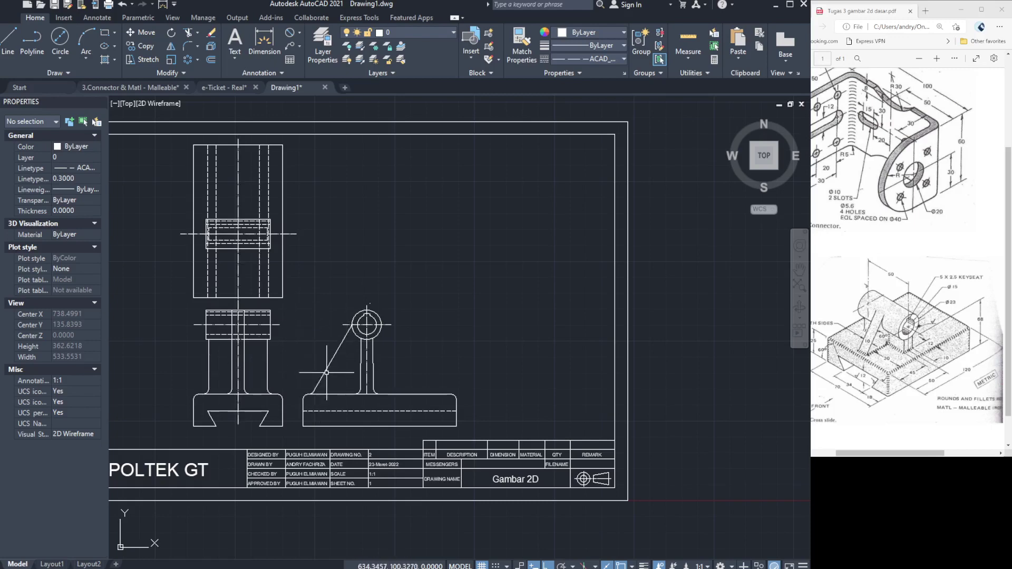
{"action": "left_click", "coordinate": [132, 88]}
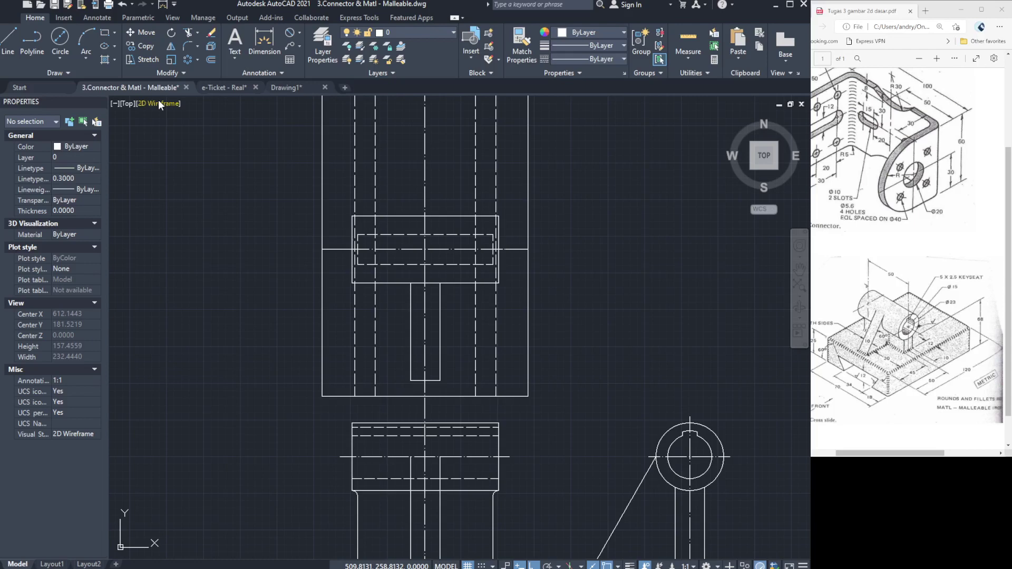
Return to Drawing1 and zoom in on the keyseat block's side view.
{"action": "left_click", "coordinate": [289, 88]}
{"action": "scroll", "coordinate": [304, 400], "scroll_direction": "up", "scroll_amount": 2}
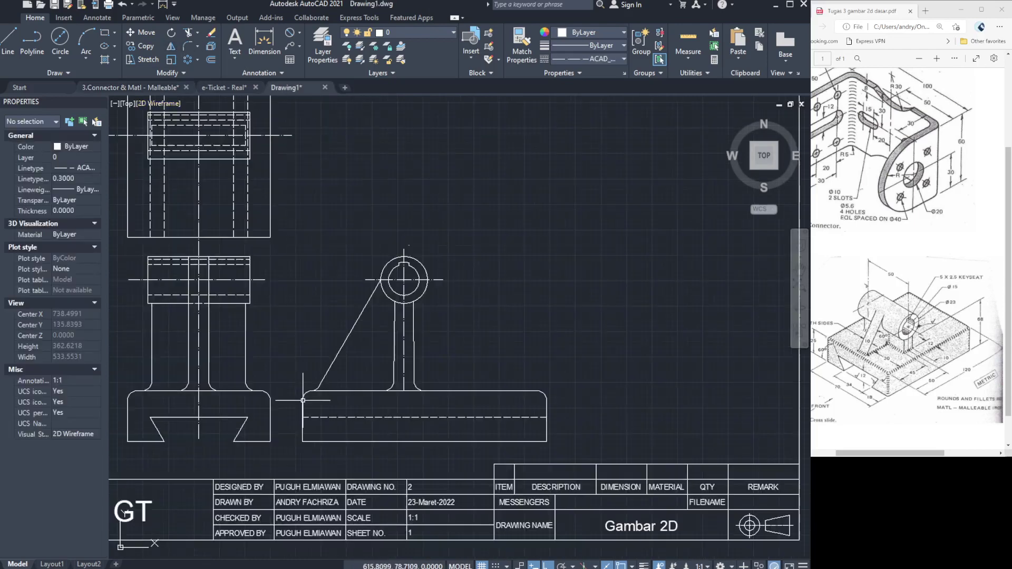
{"action": "scroll", "coordinate": [303, 401], "scroll_direction": "up", "scroll_amount": 3}
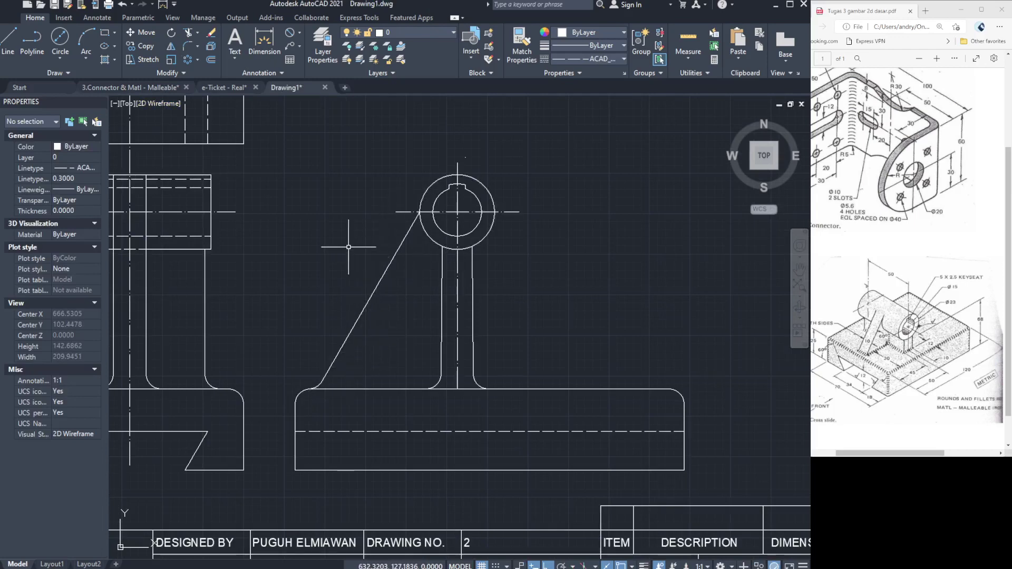
{"action": "left_click", "coordinate": [264, 40]}
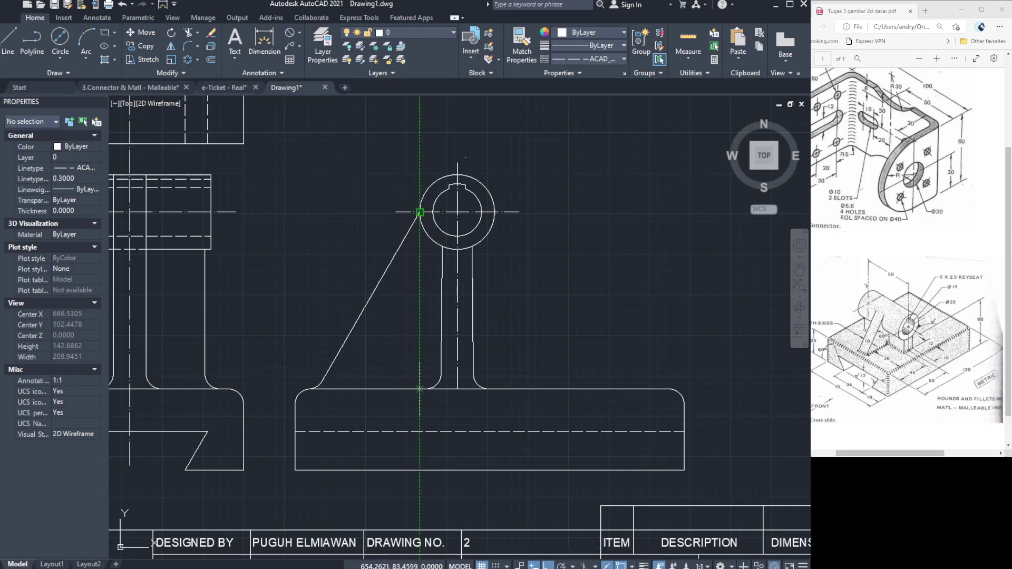
{"action": "left_click", "coordinate": [420, 389]}
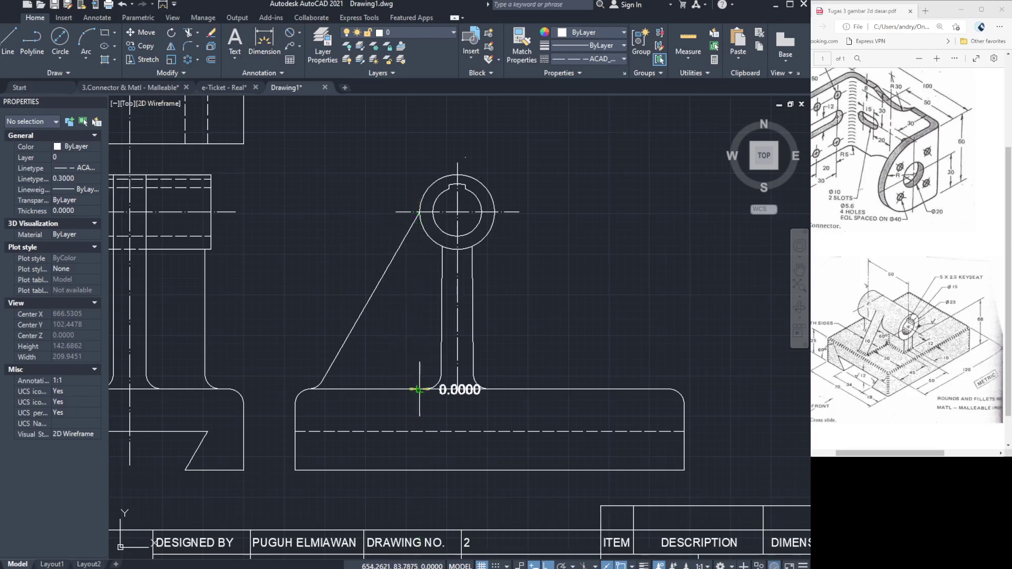
{"action": "left_click", "coordinate": [308, 389]}
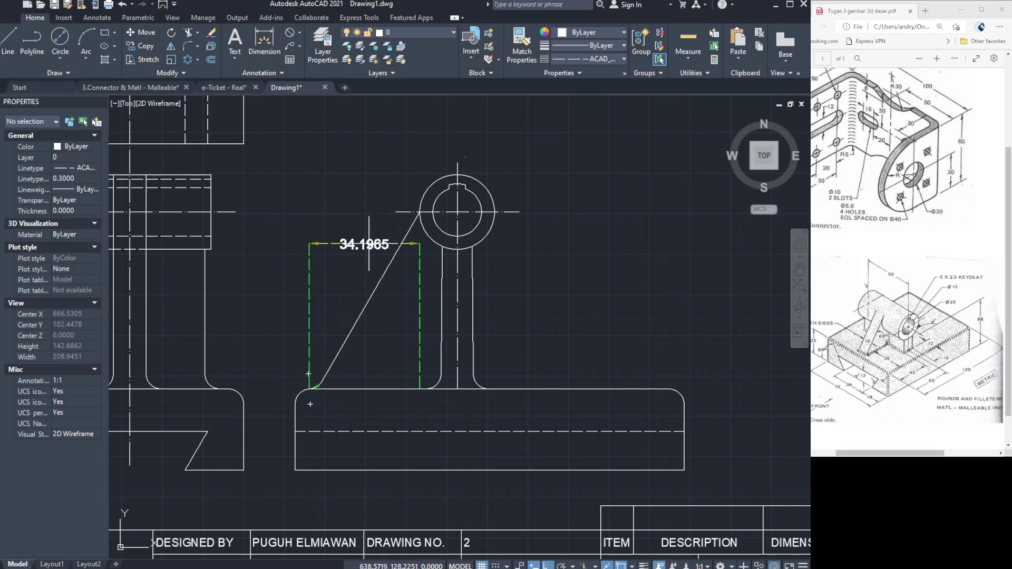
{"action": "key", "text": "Escape"}
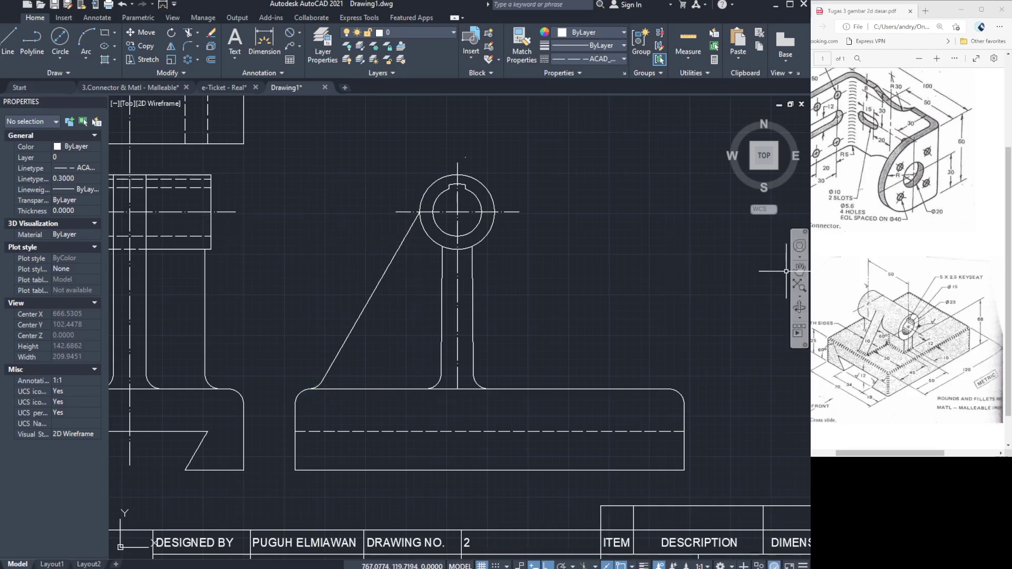
{"action": "left_click", "coordinate": [798, 271]}
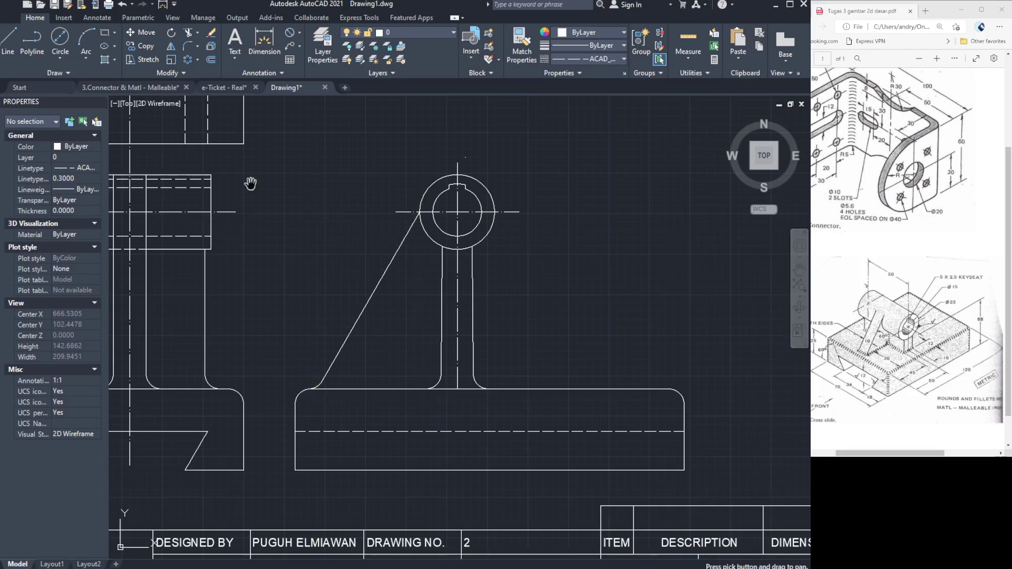
Draw the three-sided rib outline downward from the hub's lower edge in the upper view.
{"action": "mouse_move", "coordinate": [238, 182]}
{"action": "left_mouse_down"}
{"action": "mouse_move", "coordinate": [391, 304]}
{"action": "mouse_move", "coordinate": [470, 408]}
{"action": "left_mouse_up"}
{"action": "key", "text": "Escape"}
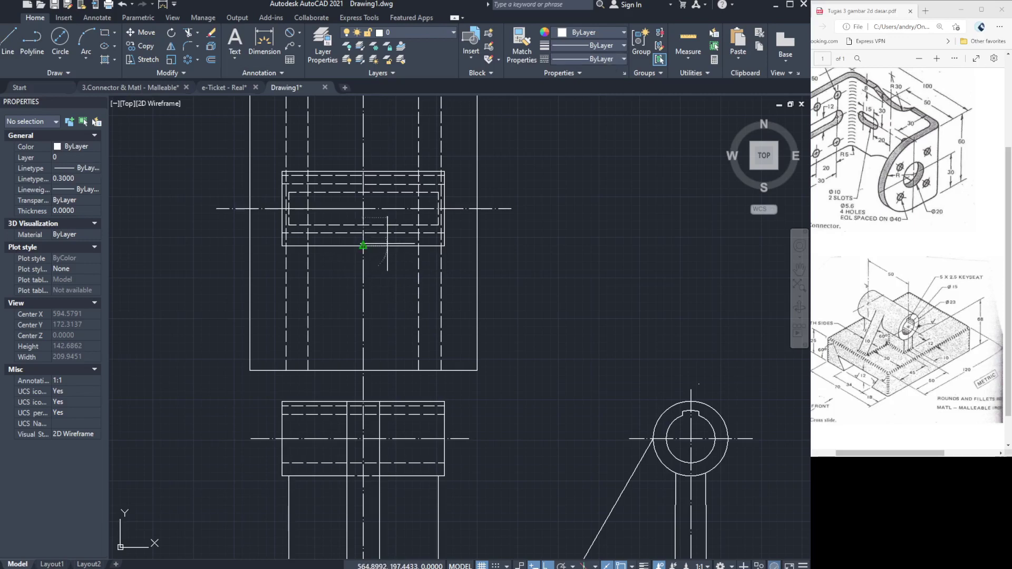
{"action": "left_click", "coordinate": [380, 247]}
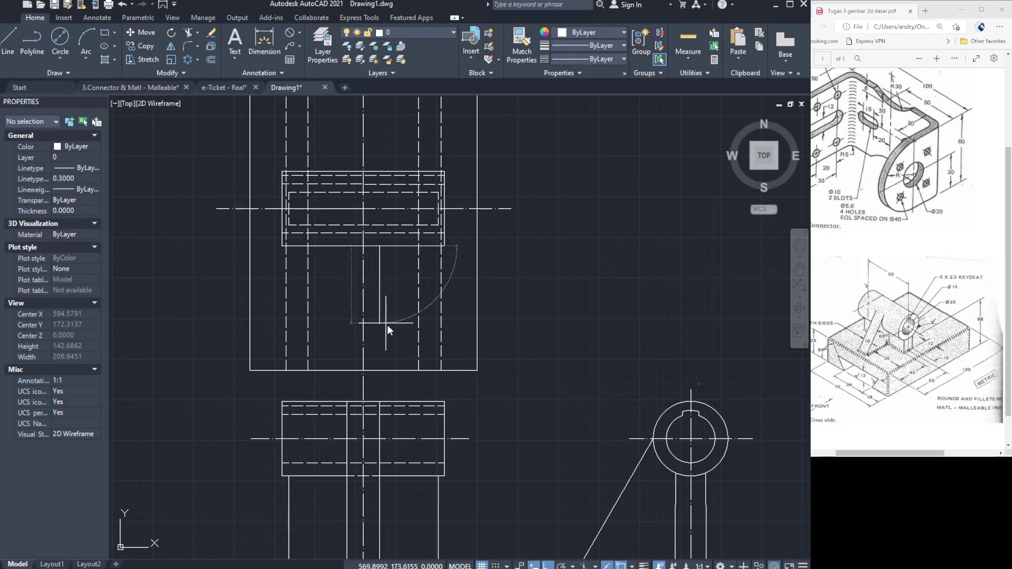
{"action": "left_click", "coordinate": [380, 356]}
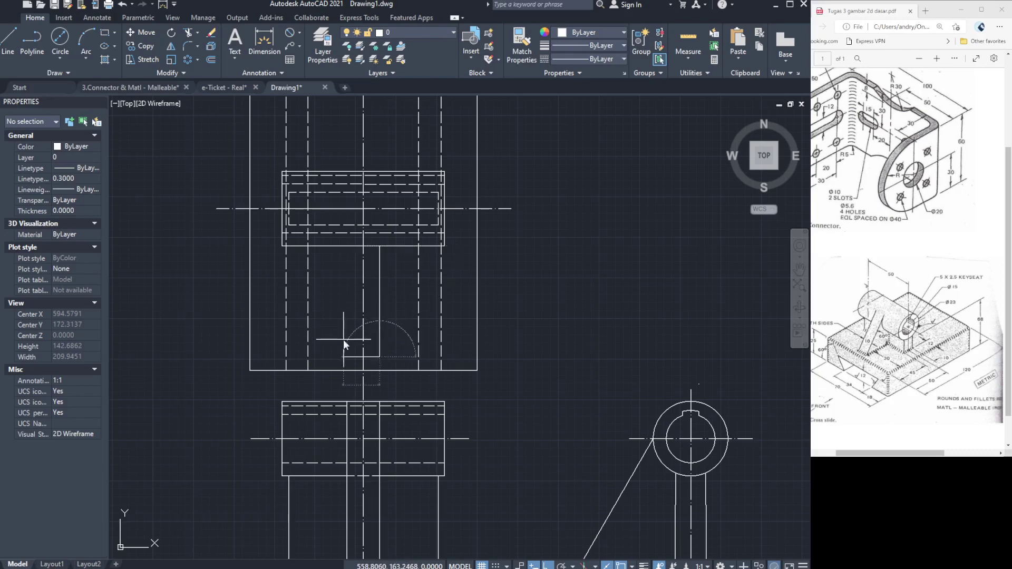
{"action": "left_click", "coordinate": [346, 345]}
{"action": "left_click", "coordinate": [347, 246]}
{"action": "key", "text": "Return"}
{"action": "scroll", "coordinate": [430, 243], "scroll_direction": "down", "scroll_amount": 6}
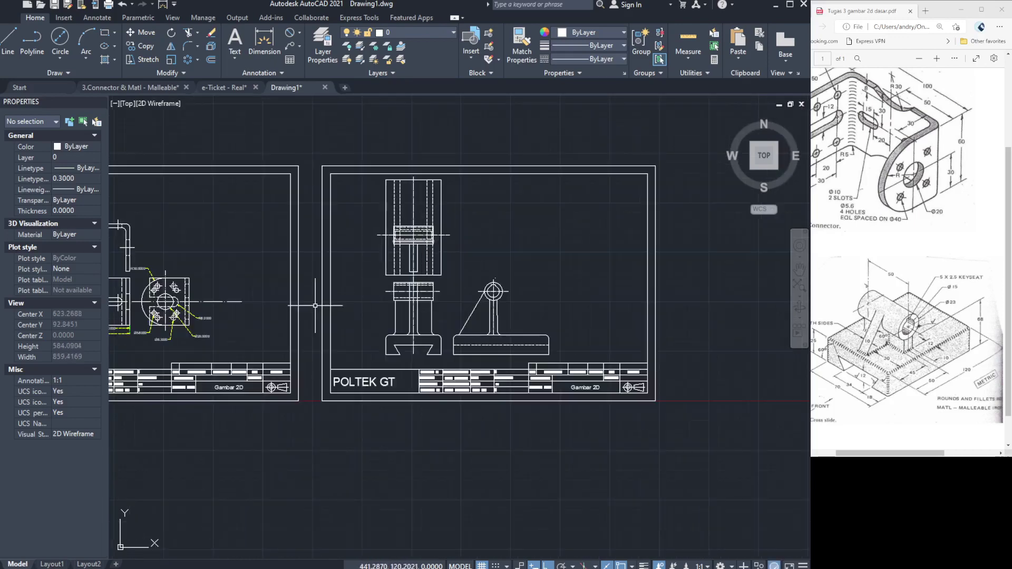
{"action": "left_click", "coordinate": [798, 269]}
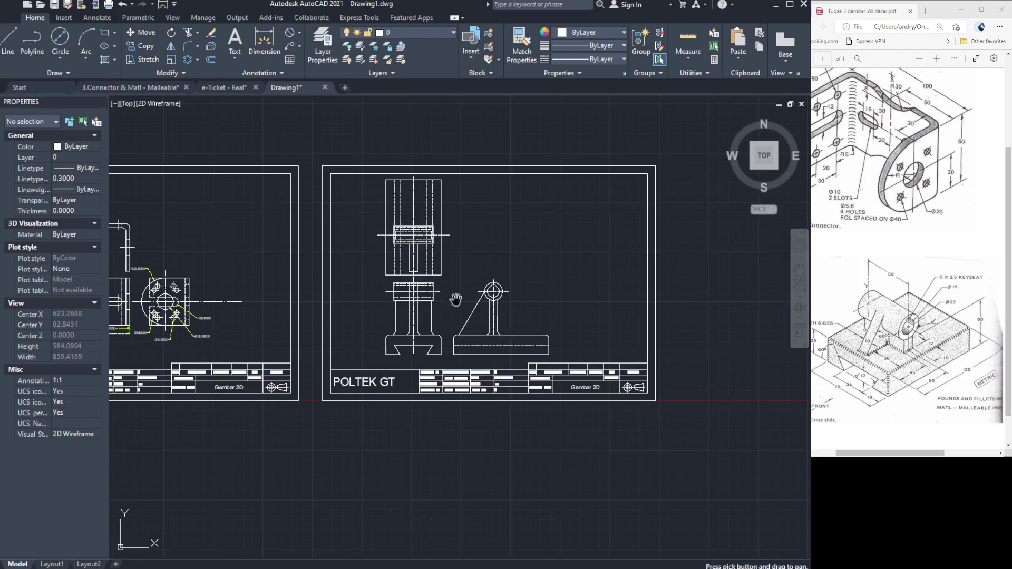
{"action": "left_click_drag", "start_coordinate": [194, 292], "coordinate": [384, 343]}
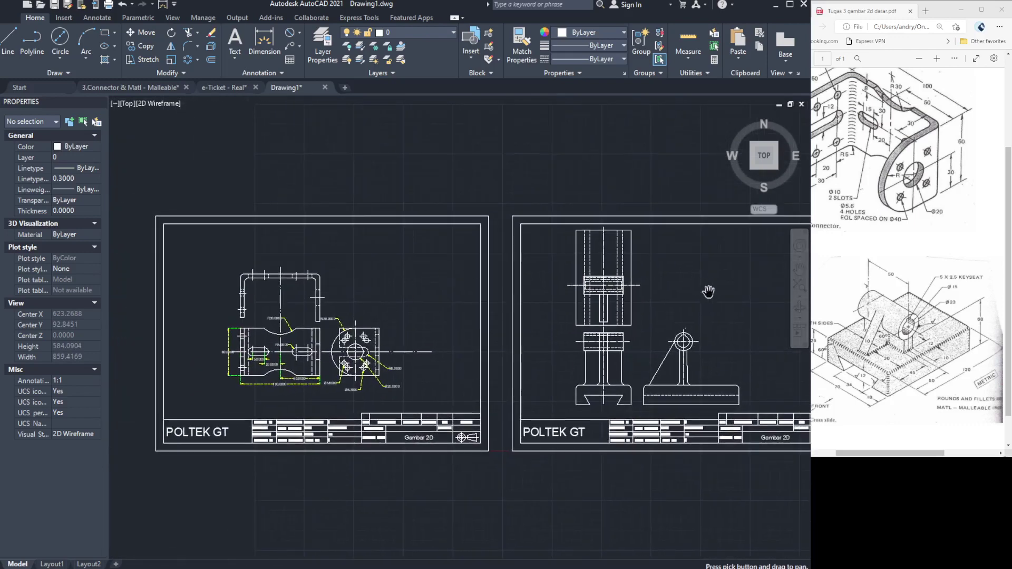
{"action": "key", "text": "Escape"}
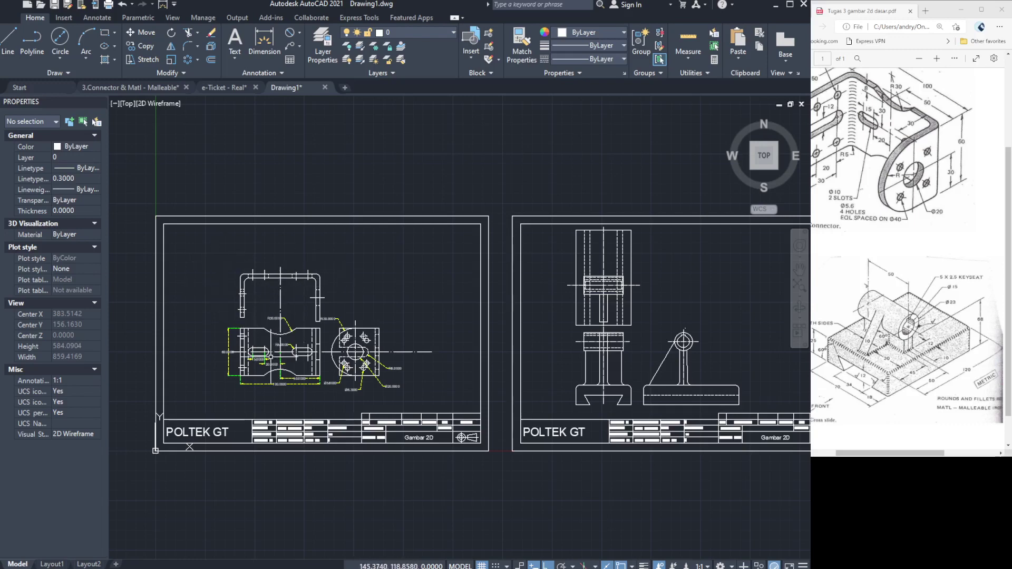
{"action": "scroll", "coordinate": [357, 352], "scroll_direction": "up", "scroll_amount": 4}
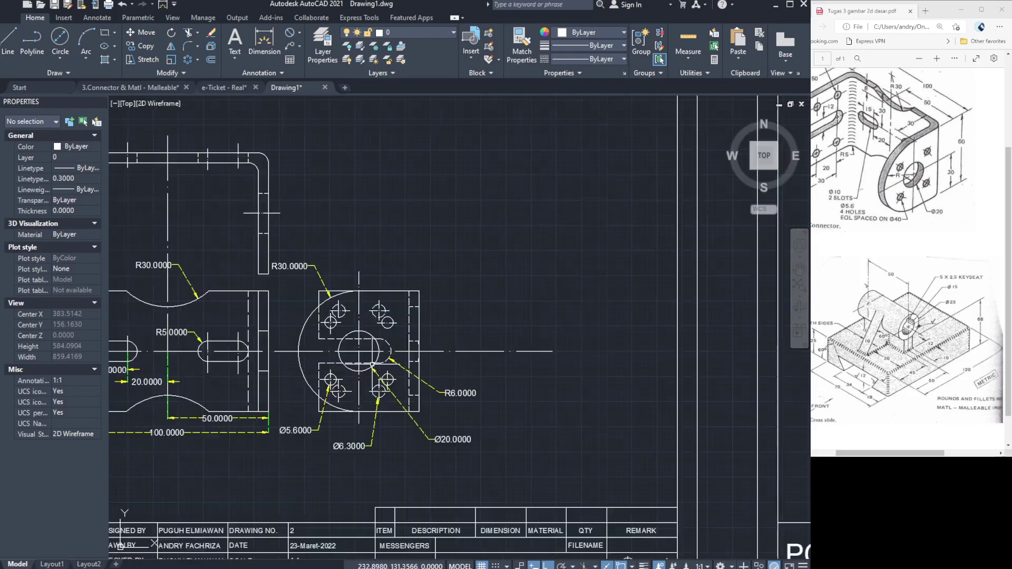
{"action": "scroll", "coordinate": [378, 284], "scroll_direction": "down", "scroll_amount": 4}
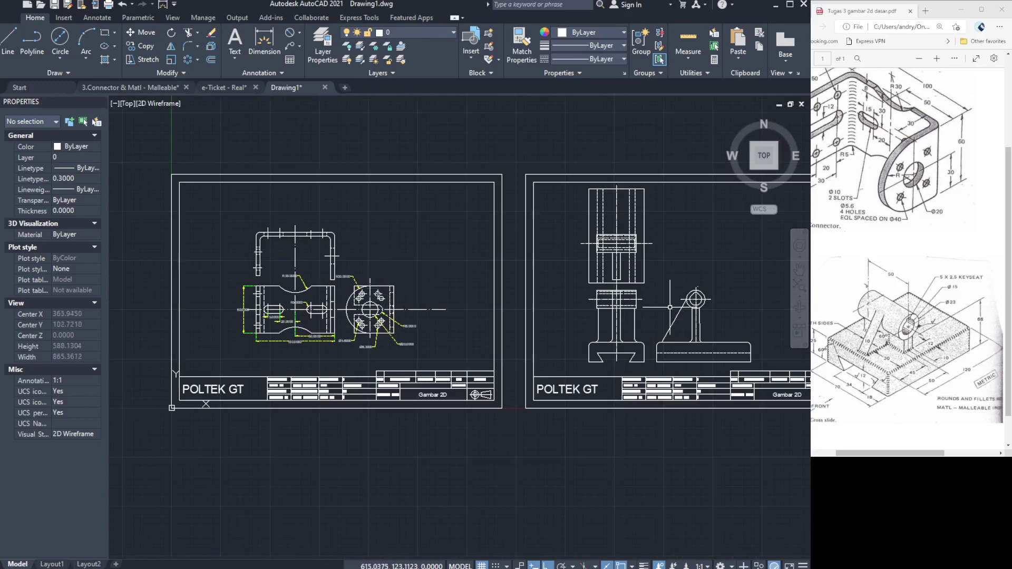
{"action": "left_click", "coordinate": [799, 270]}
{"action": "left_click_drag", "start_coordinate": [738, 284], "coordinate": [656, 307]}
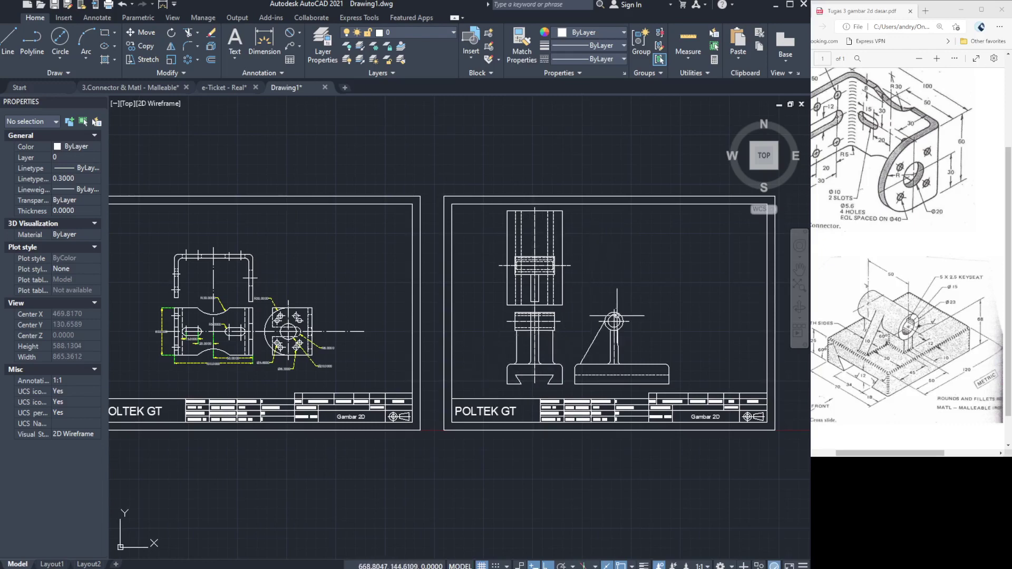
{"action": "left_click", "coordinate": [799, 269]}
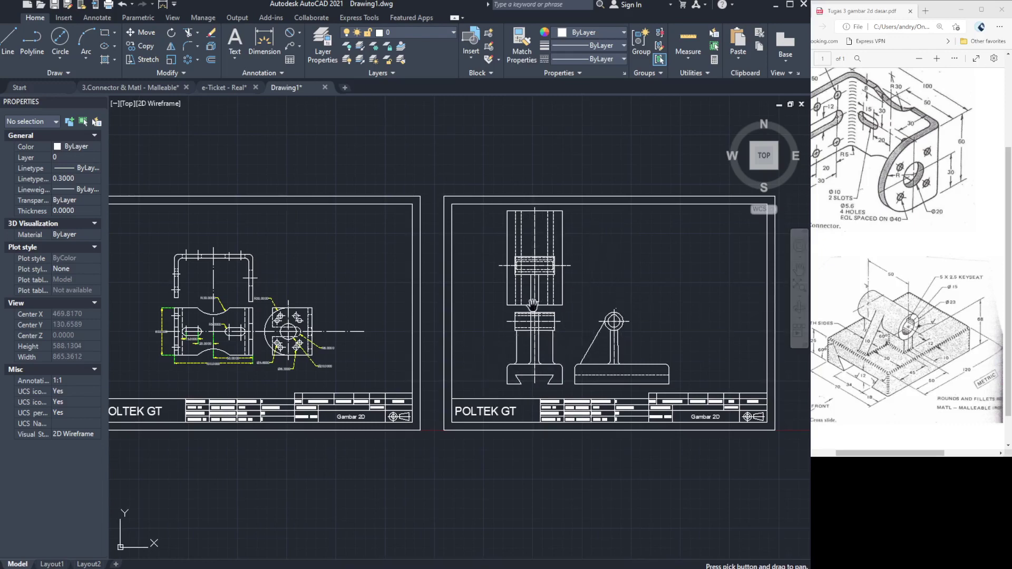
{"action": "left_click_drag", "start_coordinate": [533, 305], "coordinate": [535, 316]}
{"action": "scroll", "coordinate": [535, 316], "scroll_direction": "up", "scroll_amount": 4}
Dimension the hub with Ø23.0000 and Ø15.0000 diameters and an R8.7500 radius.
{"action": "scroll", "coordinate": [535, 316], "scroll_direction": "down", "scroll_amount": 2}
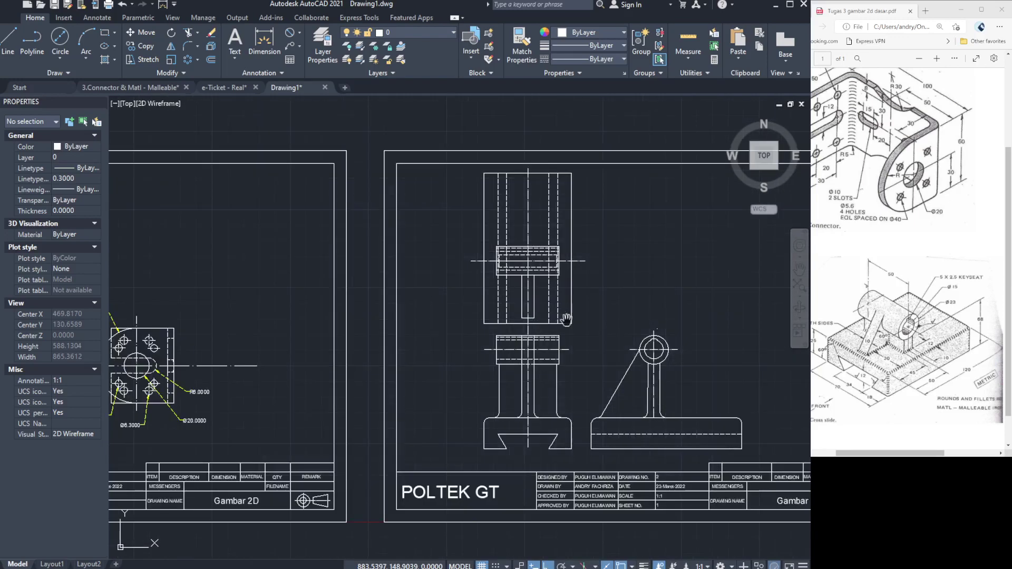
{"action": "key", "text": "Escape"}
{"action": "left_click", "coordinate": [665, 341]}
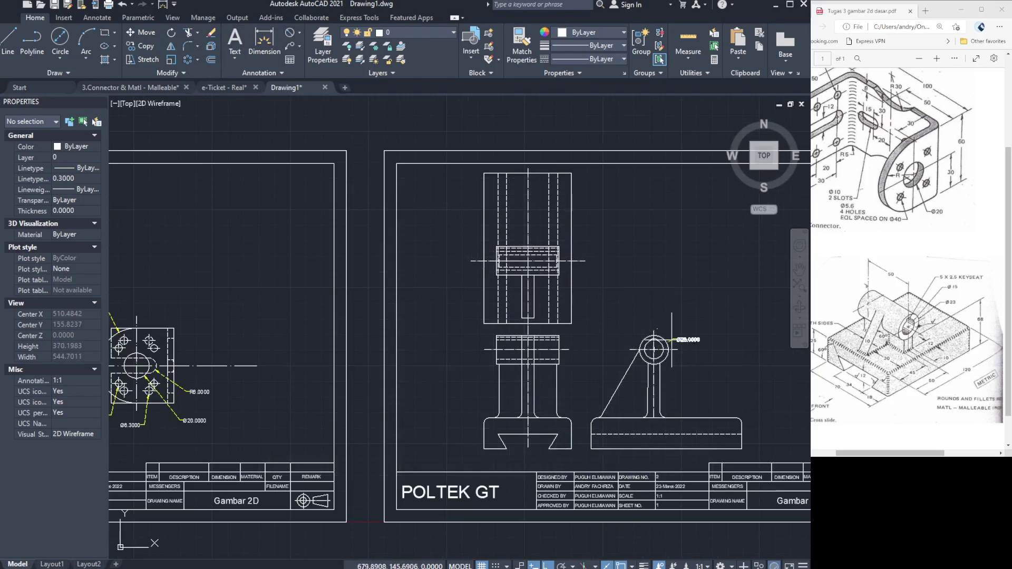
{"action": "left_click", "coordinate": [685, 333]}
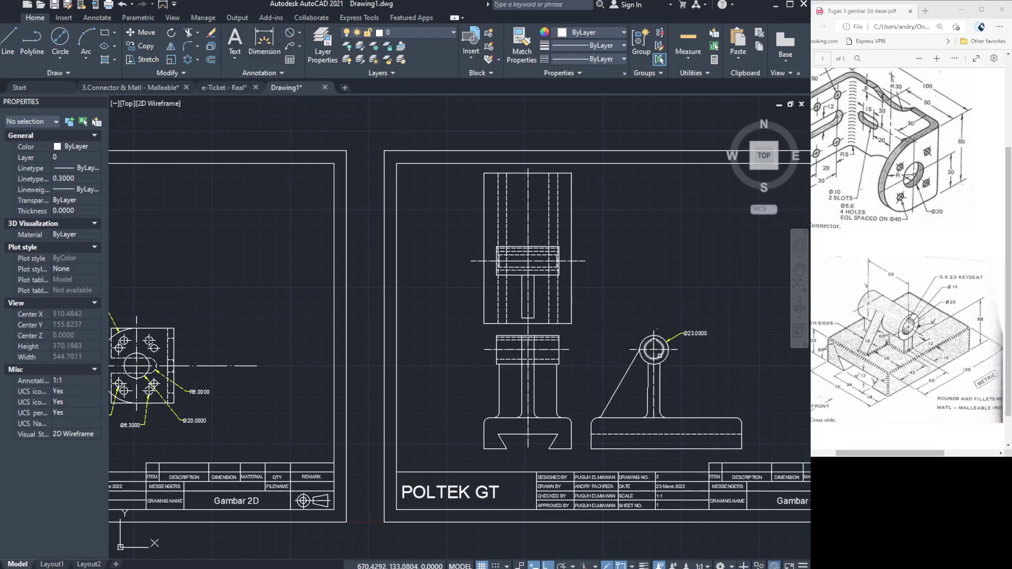
{"action": "left_click", "coordinate": [681, 366]}
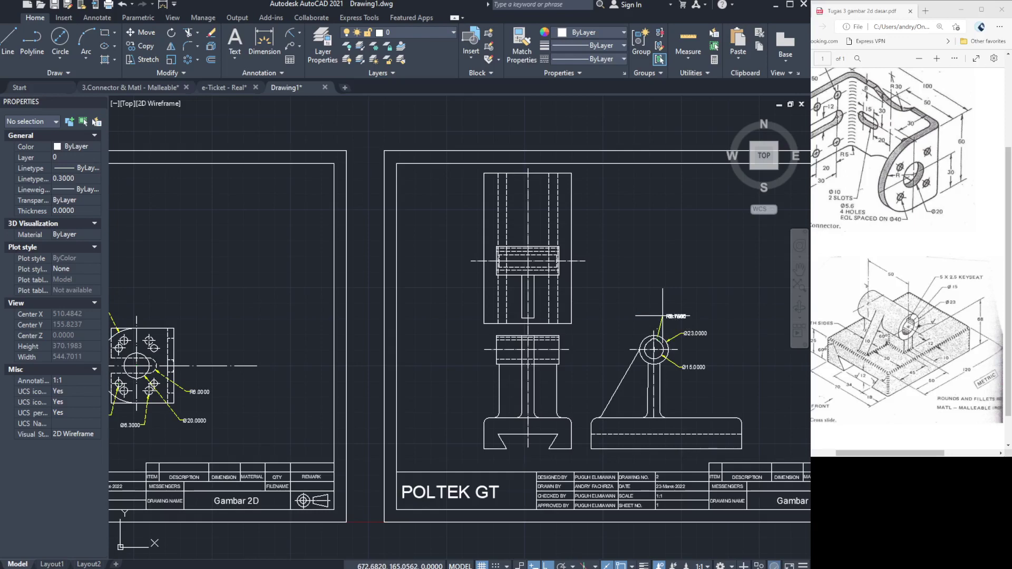
{"action": "left_click", "coordinate": [662, 315]}
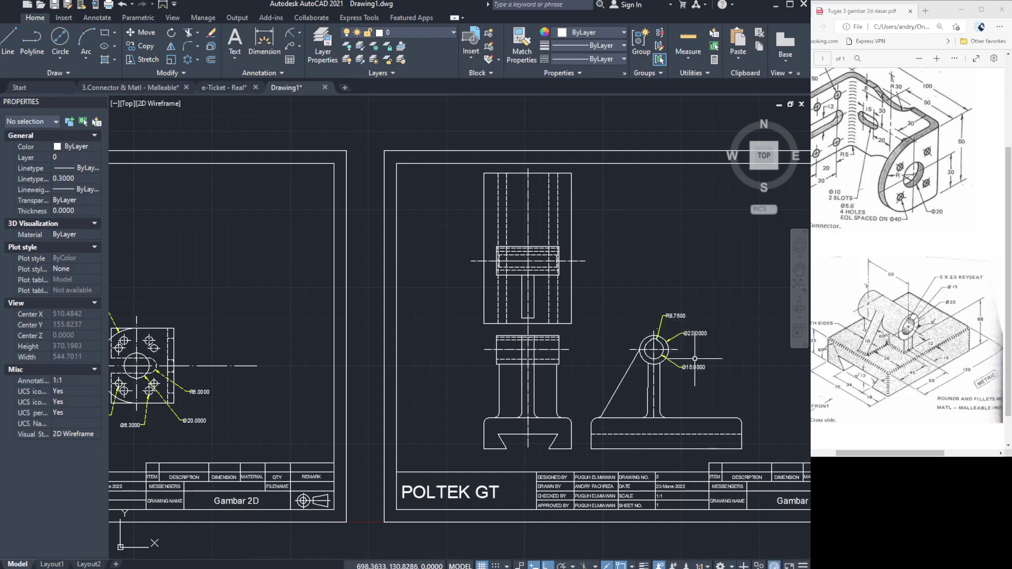
Delete the R8.7500 radius dimension and zoom back out.
{"action": "scroll", "coordinate": [690, 358], "scroll_direction": "up", "scroll_amount": 4}
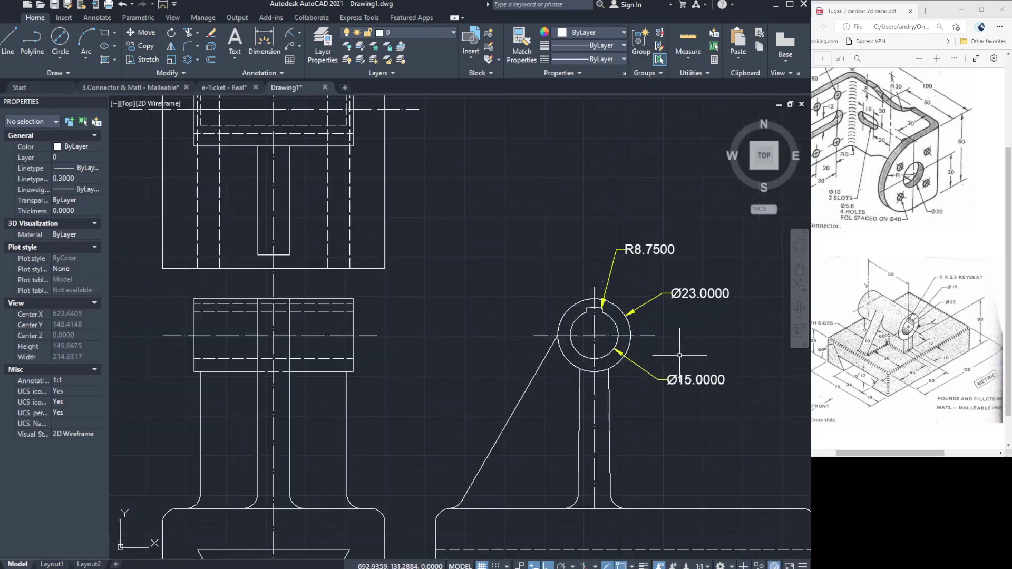
{"action": "scroll", "coordinate": [671, 349], "scroll_direction": "down", "scroll_amount": 2}
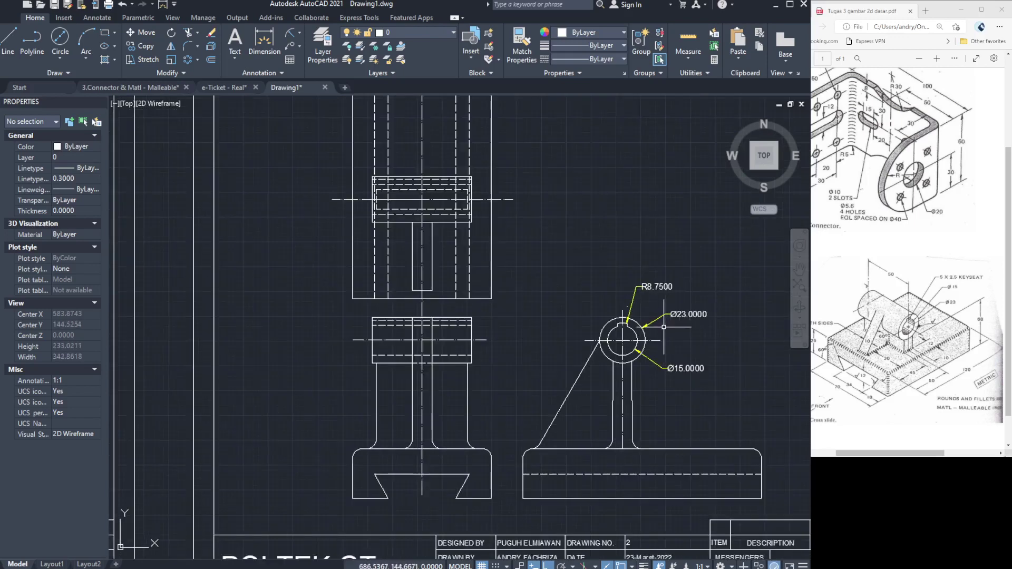
{"action": "left_click", "coordinate": [658, 286]}
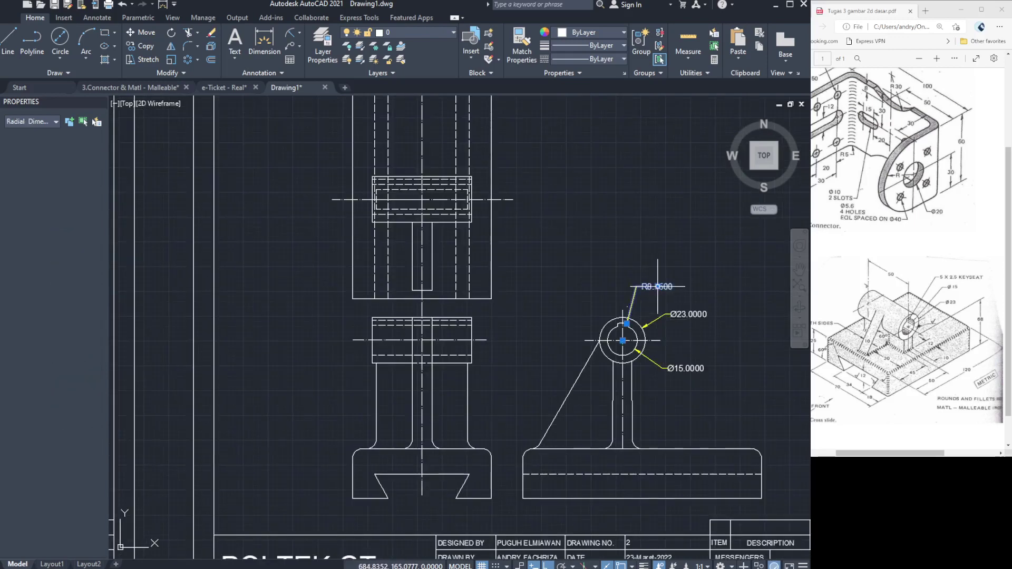
{"action": "key", "text": "Delete"}
{"action": "scroll", "coordinate": [568, 298], "scroll_direction": "down", "scroll_amount": 2}
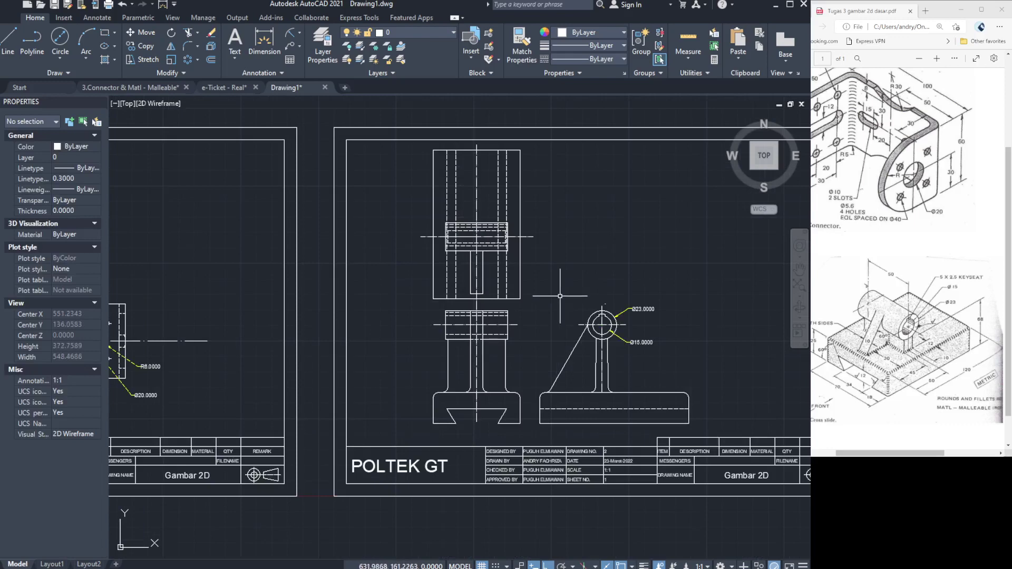
Add the 70 overall width dimension below the front view's foot.
{"action": "scroll", "coordinate": [501, 288], "scroll_direction": "down", "scroll_amount": 2}
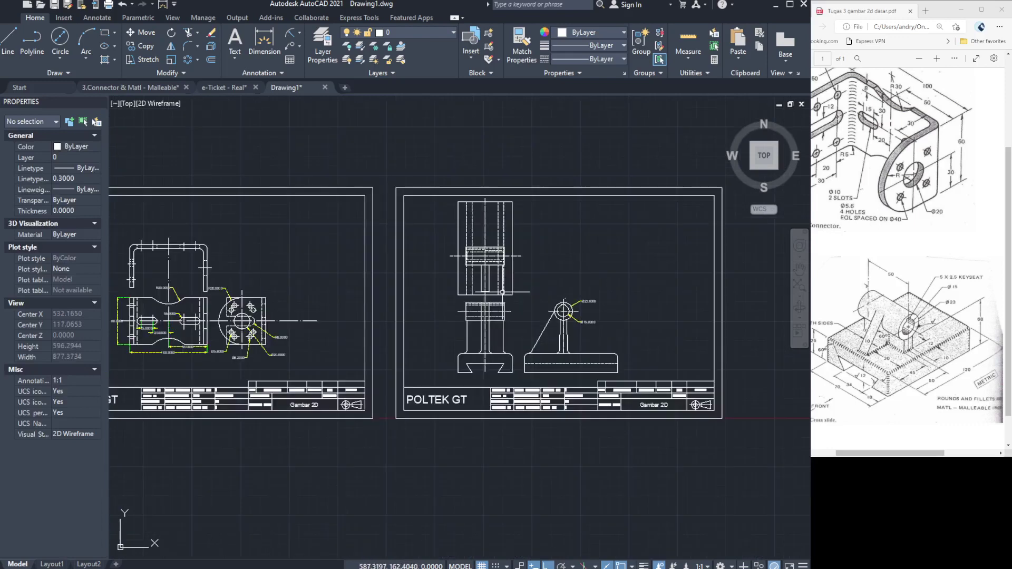
{"action": "scroll", "coordinate": [287, 269], "scroll_direction": "up", "scroll_amount": 3}
{"action": "scroll", "coordinate": [401, 325], "scroll_direction": "down", "scroll_amount": 3}
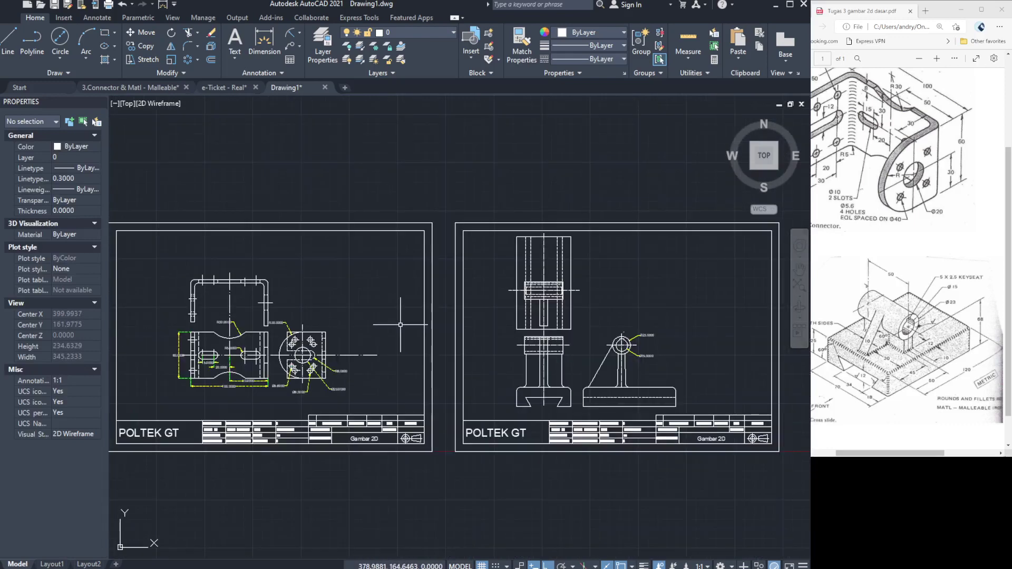
{"action": "scroll", "coordinate": [588, 385], "scroll_direction": "up", "scroll_amount": 2}
{"action": "scroll", "coordinate": [588, 386], "scroll_direction": "up", "scroll_amount": 3}
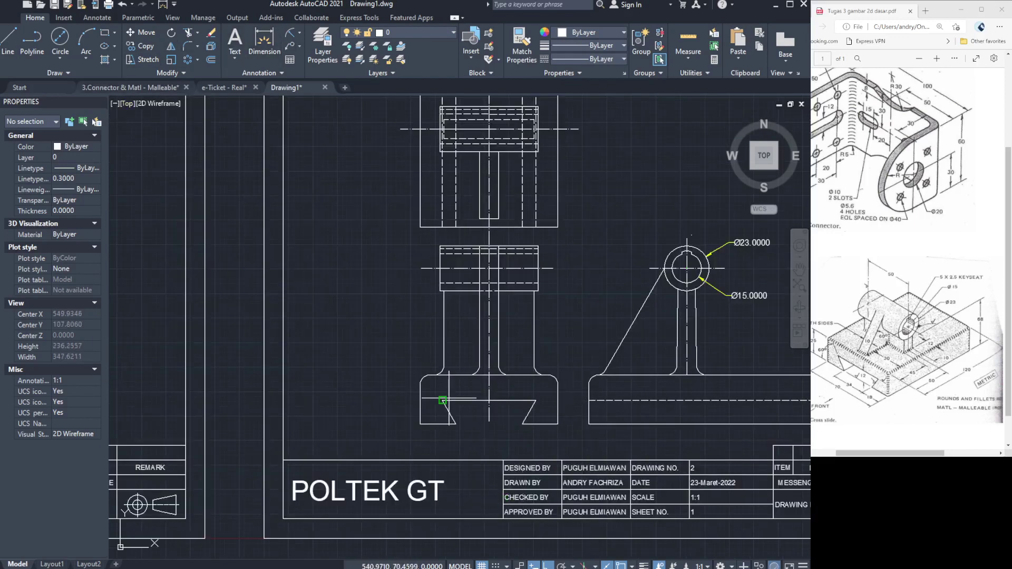
{"action": "left_click", "coordinate": [421, 423]}
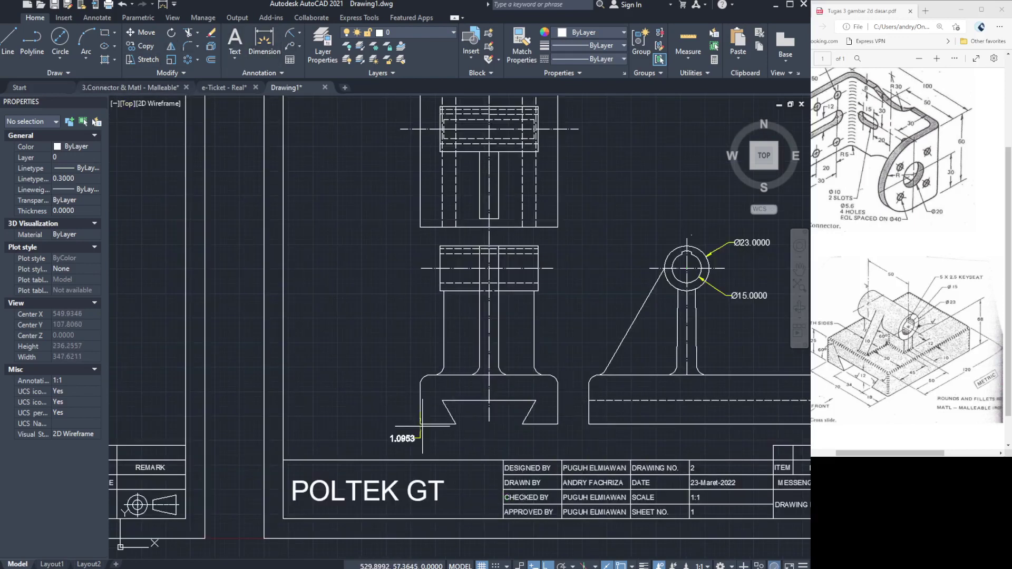
{"action": "left_click", "coordinate": [557, 424]}
{"action": "left_click", "coordinate": [558, 442]}
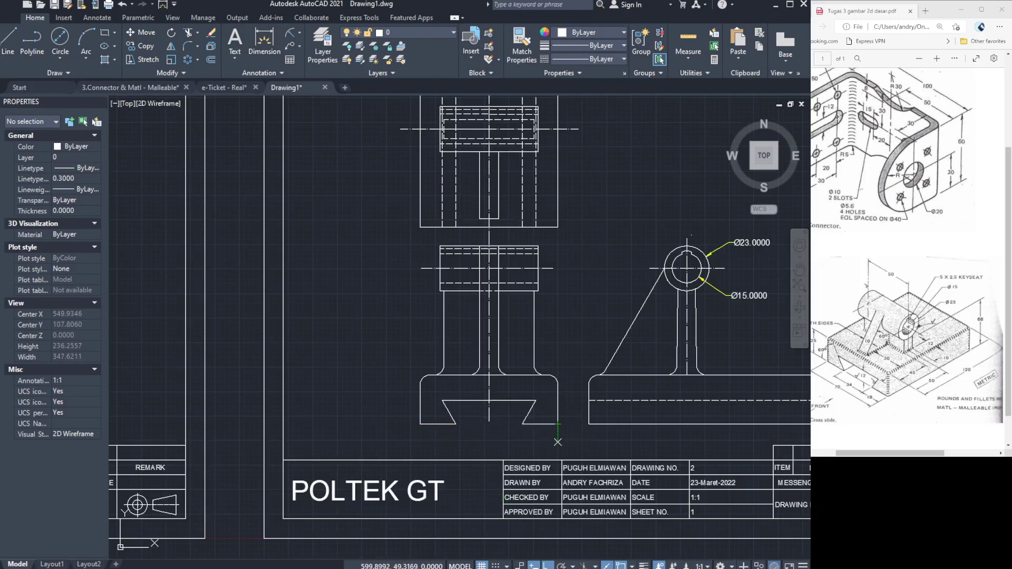
Dimension the notch width 34 and the foot's right end 18 in one line.
{"action": "left_click", "coordinate": [270, 50]}
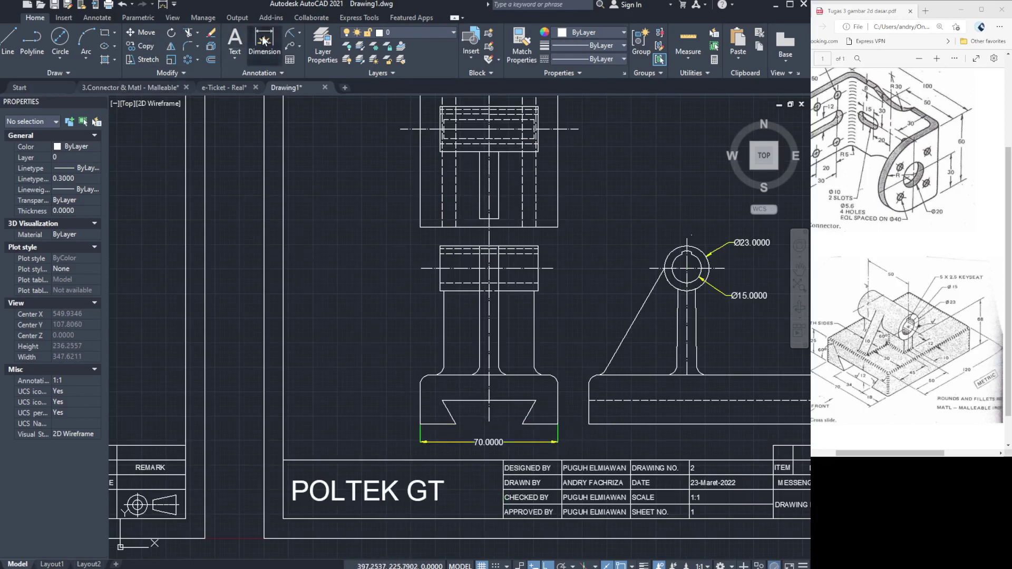
{"action": "left_click", "coordinate": [456, 424]}
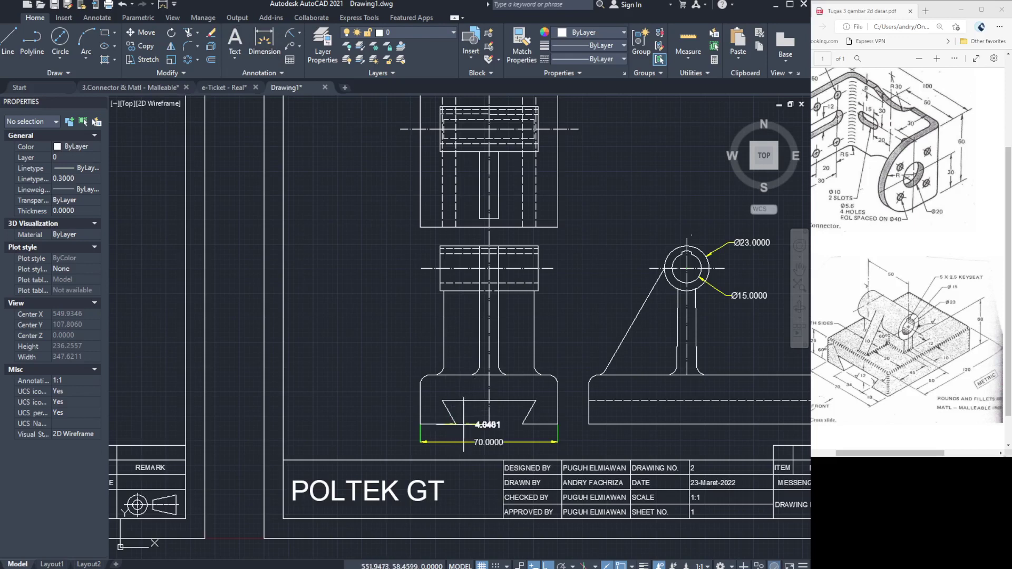
{"action": "left_click", "coordinate": [522, 424]}
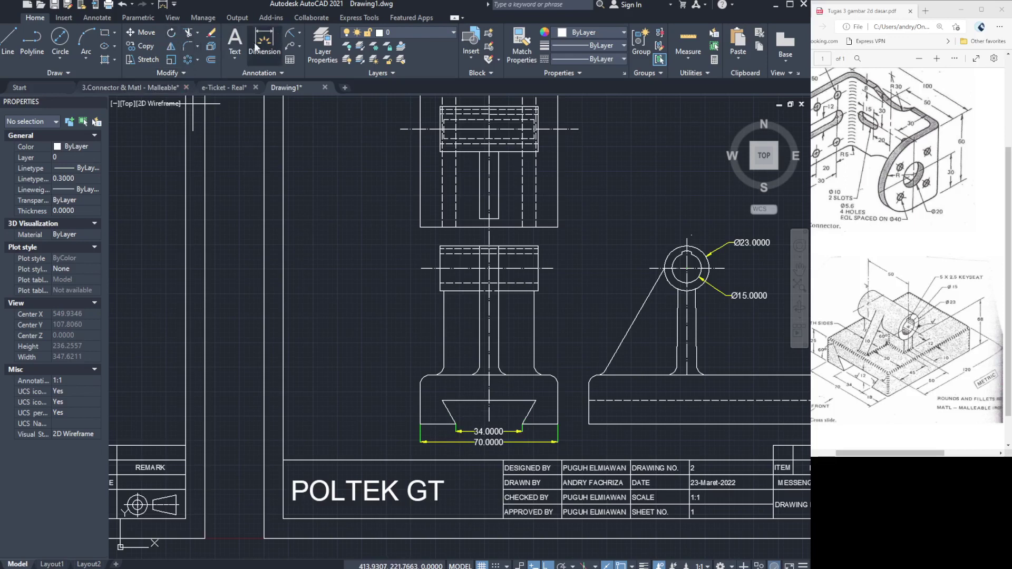
{"action": "left_click", "coordinate": [523, 424]}
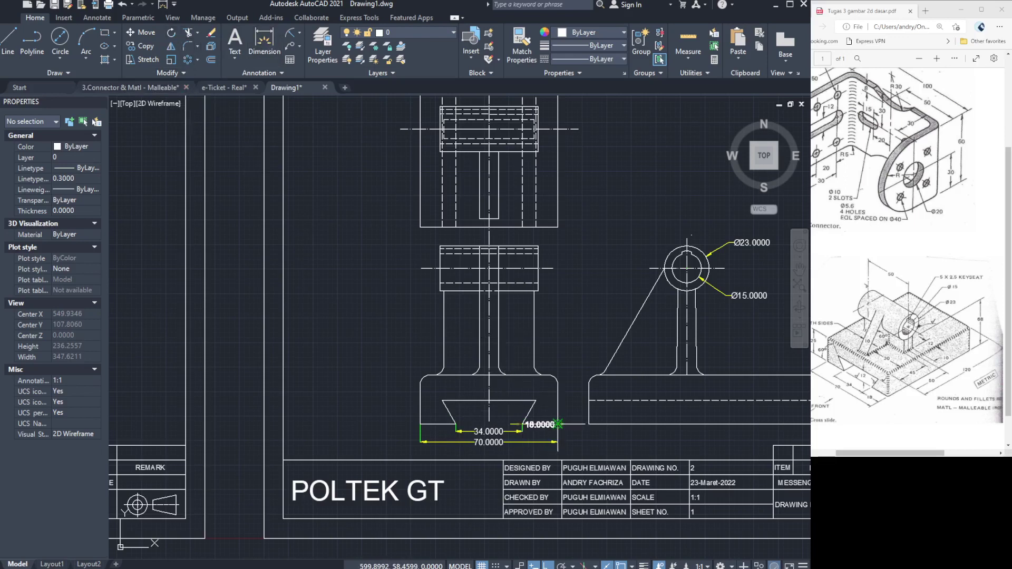
{"action": "left_click", "coordinate": [560, 427]}
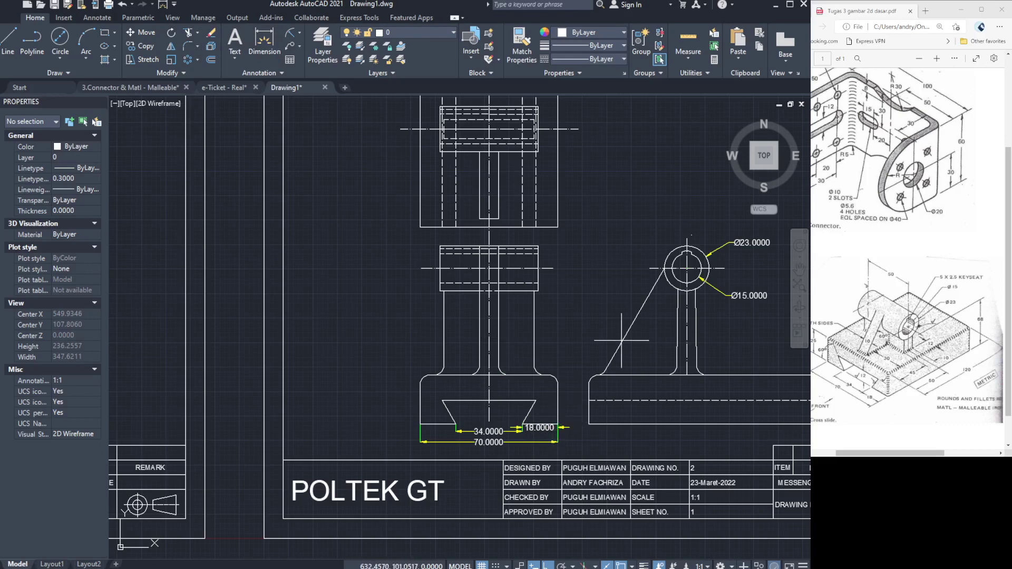
Dimension the side view's base at 120.
{"action": "scroll", "coordinate": [616, 345], "scroll_direction": "down", "scroll_amount": 2}
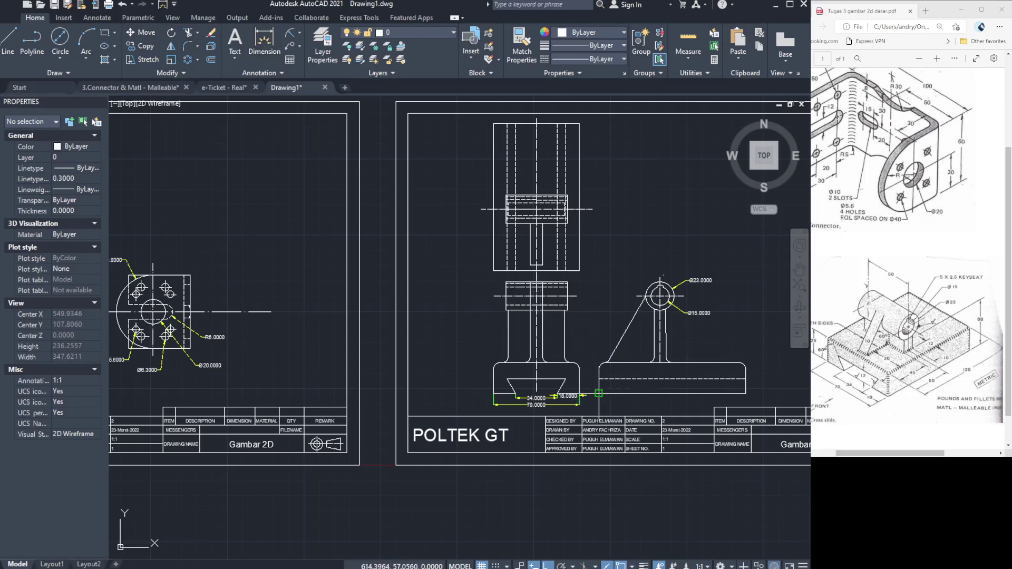
{"action": "left_click", "coordinate": [599, 394]}
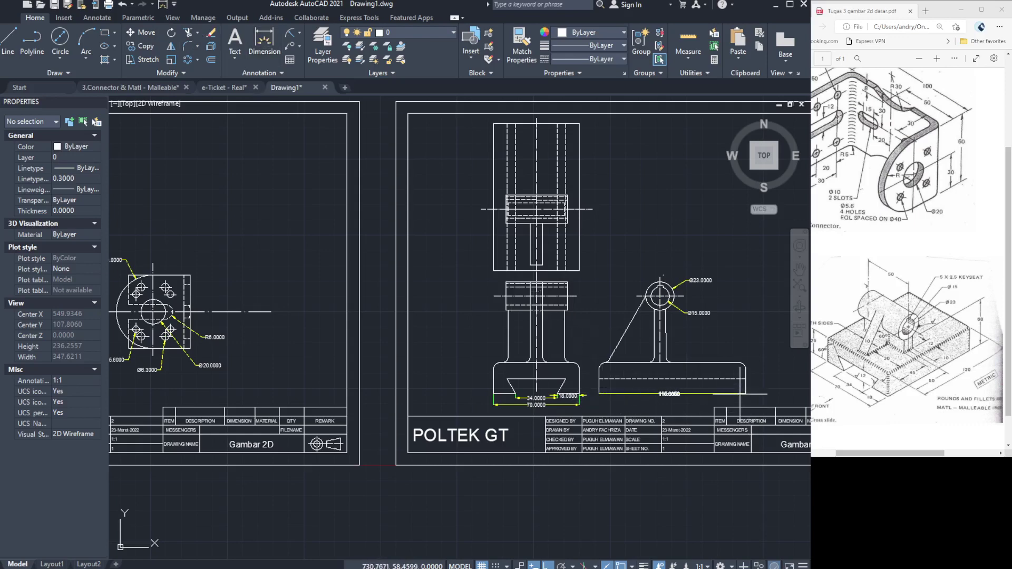
{"action": "left_click", "coordinate": [746, 394]}
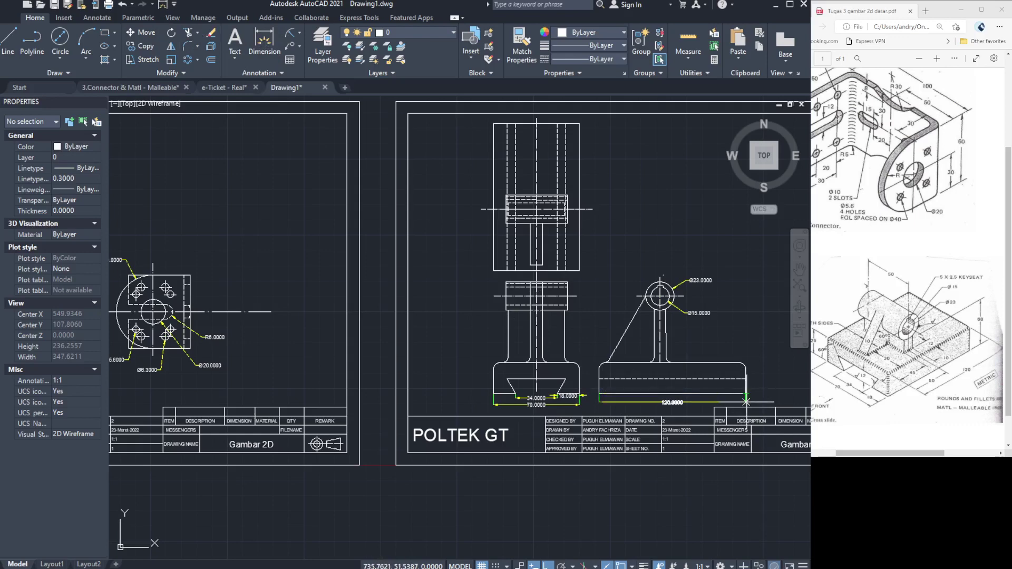
{"action": "left_click", "coordinate": [748, 402]}
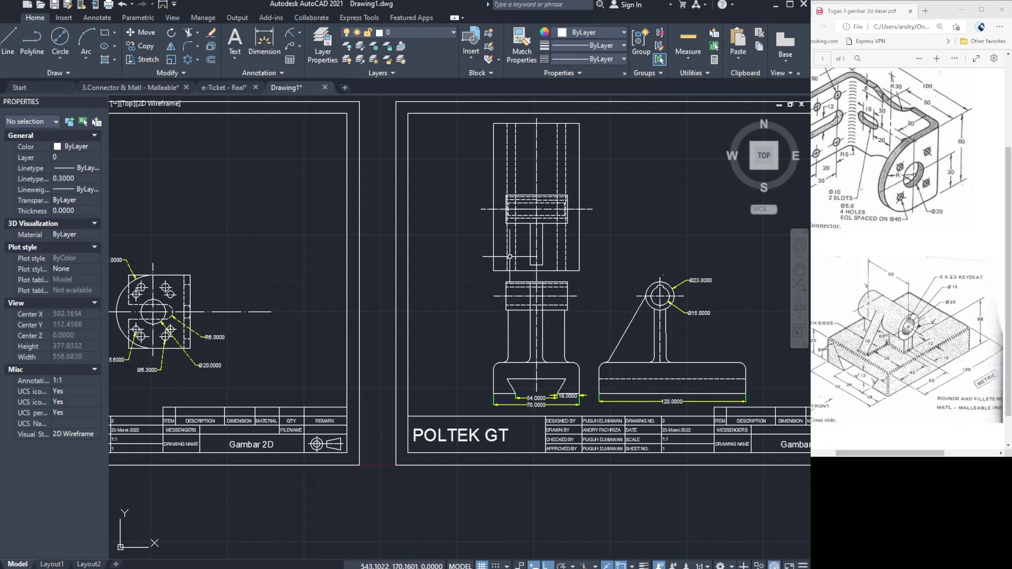
Pan to the left bracket sheet, then zoom extents to fit the bracket and keyseat sheets.
{"action": "left_click", "coordinate": [799, 270]}
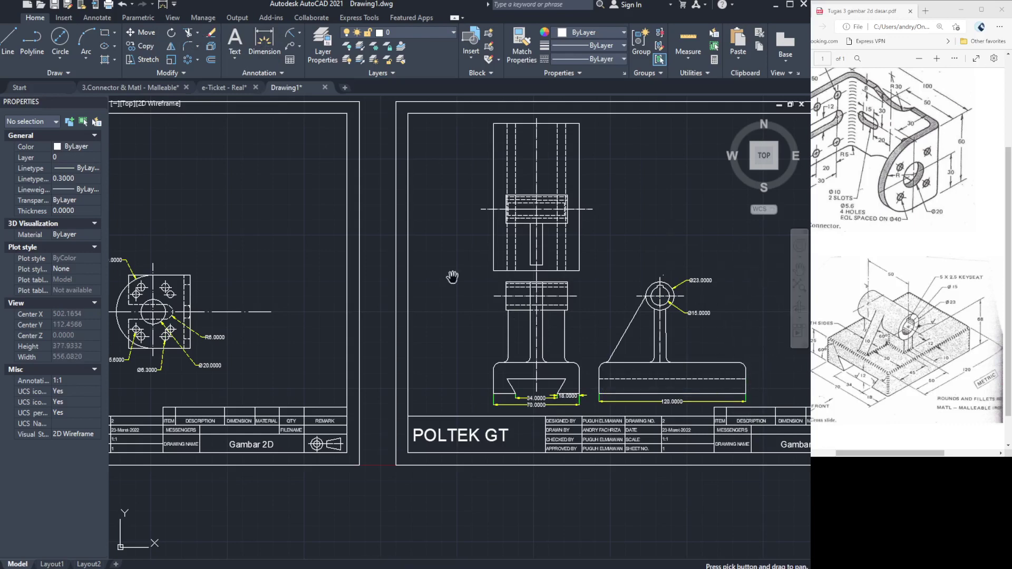
{"action": "mouse_move", "coordinate": [452, 283]}
{"action": "left_mouse_down"}
{"action": "mouse_move", "coordinate": [542, 294]}
{"action": "mouse_move", "coordinate": [524, 297]}
{"action": "left_mouse_up"}
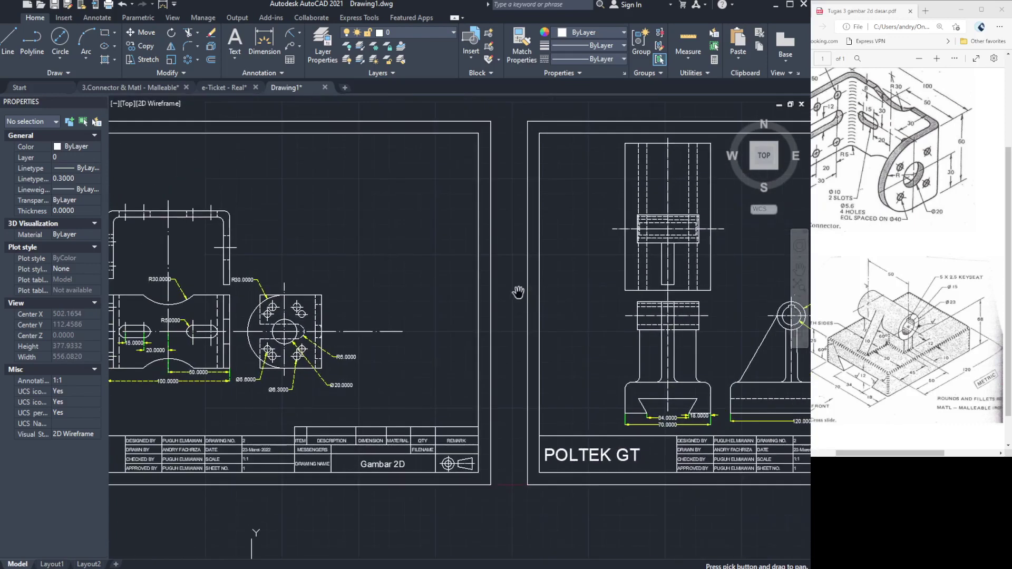
{"action": "key", "text": "Escape"}
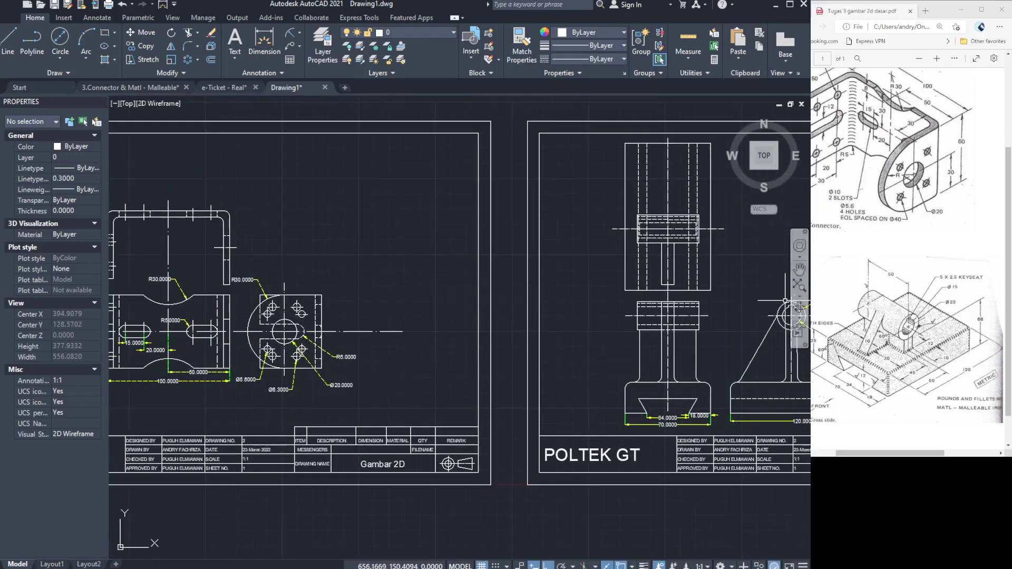
{"action": "left_click", "coordinate": [800, 270]}
{"action": "mouse_move", "coordinate": [391, 277]}
{"action": "left_mouse_down"}
{"action": "mouse_move", "coordinate": [588, 339]}
{"action": "mouse_move", "coordinate": [619, 327]}
{"action": "left_mouse_up"}
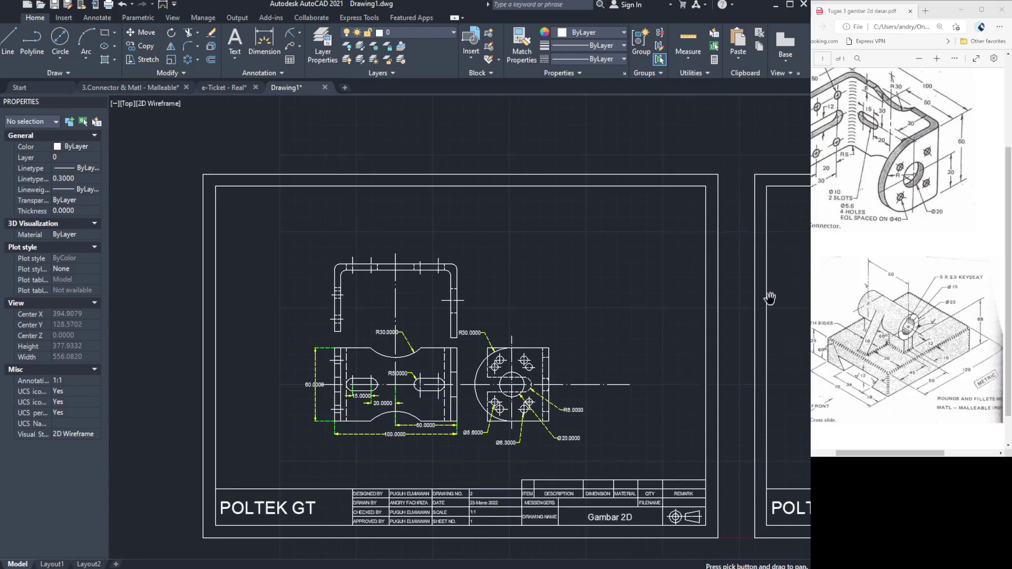
{"action": "key", "text": "Escape"}
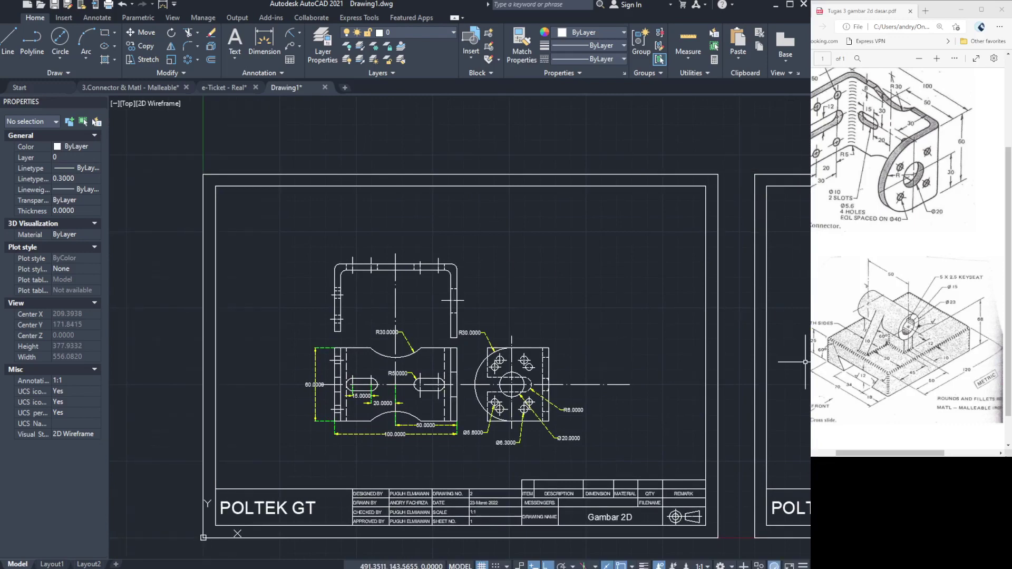
{"action": "left_click", "coordinate": [800, 270]}
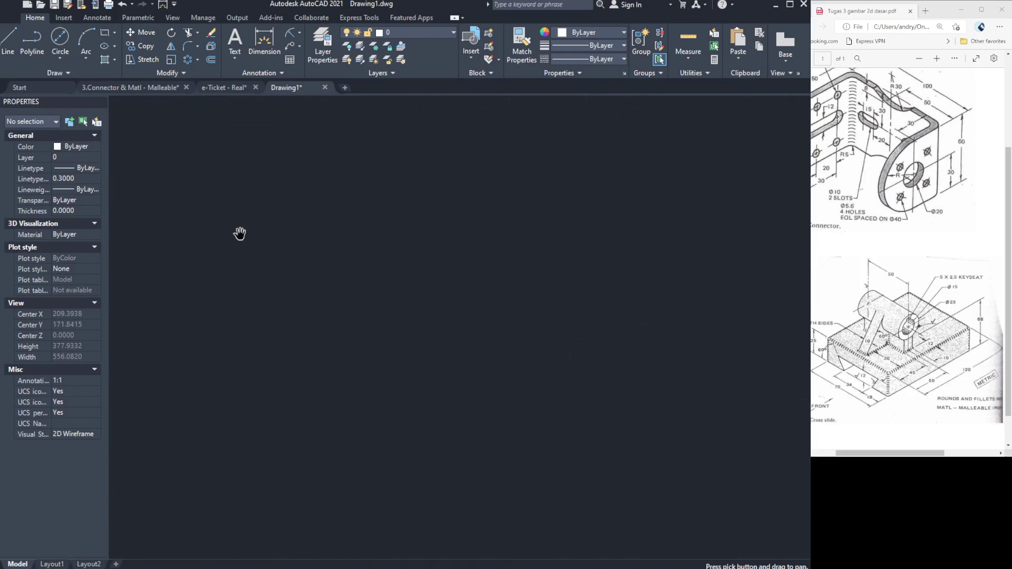
{"action": "key", "text": "Escape"}
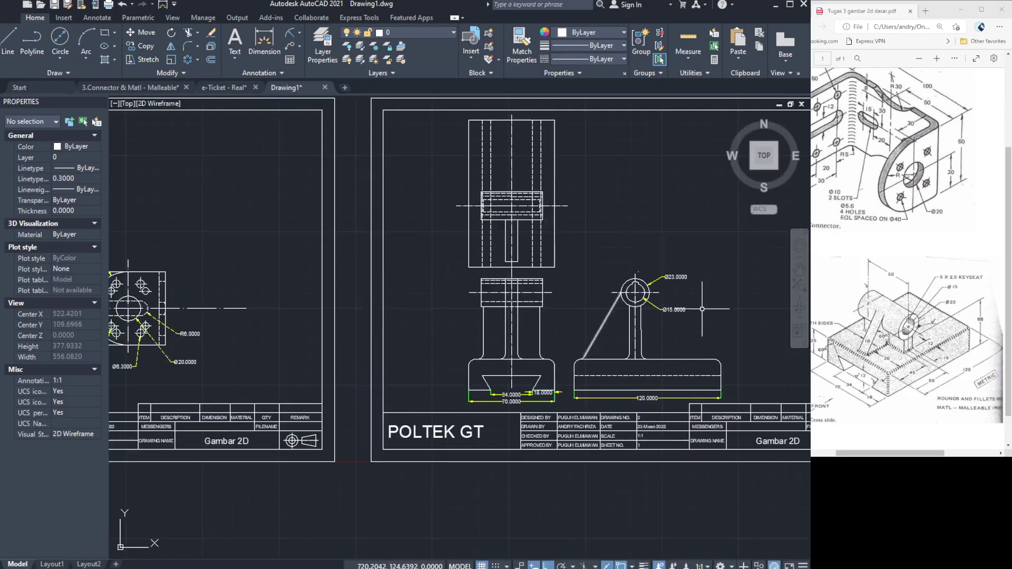
{"action": "left_click", "coordinate": [799, 288]}
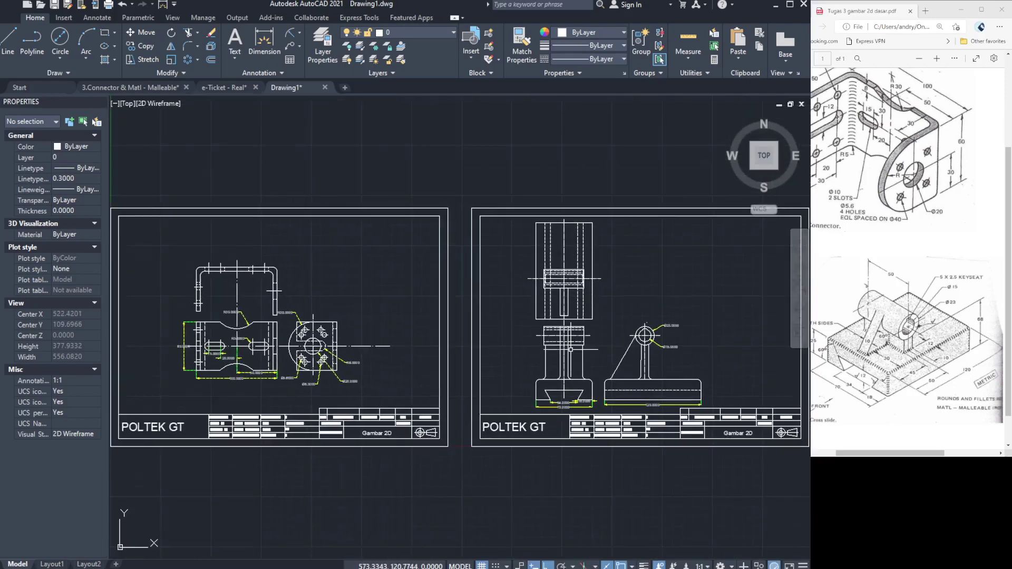